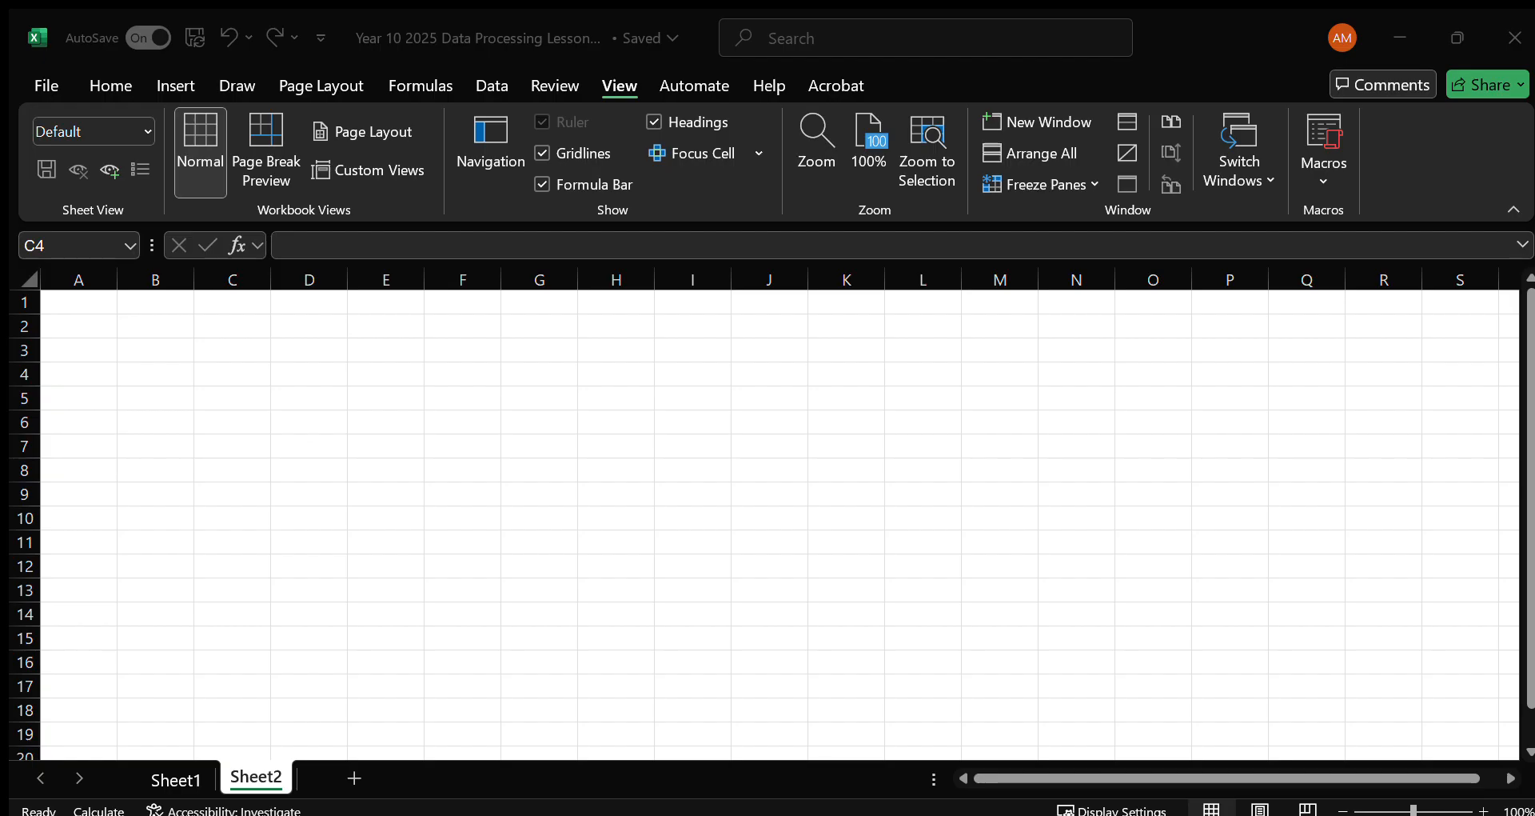
# Copy the heading "Angle θ (Degrees)" from the source table into cell C4 of Sheet2.
pyautogui.hotkey('ctrl', 'c')
pyautogui.click(226, 374)
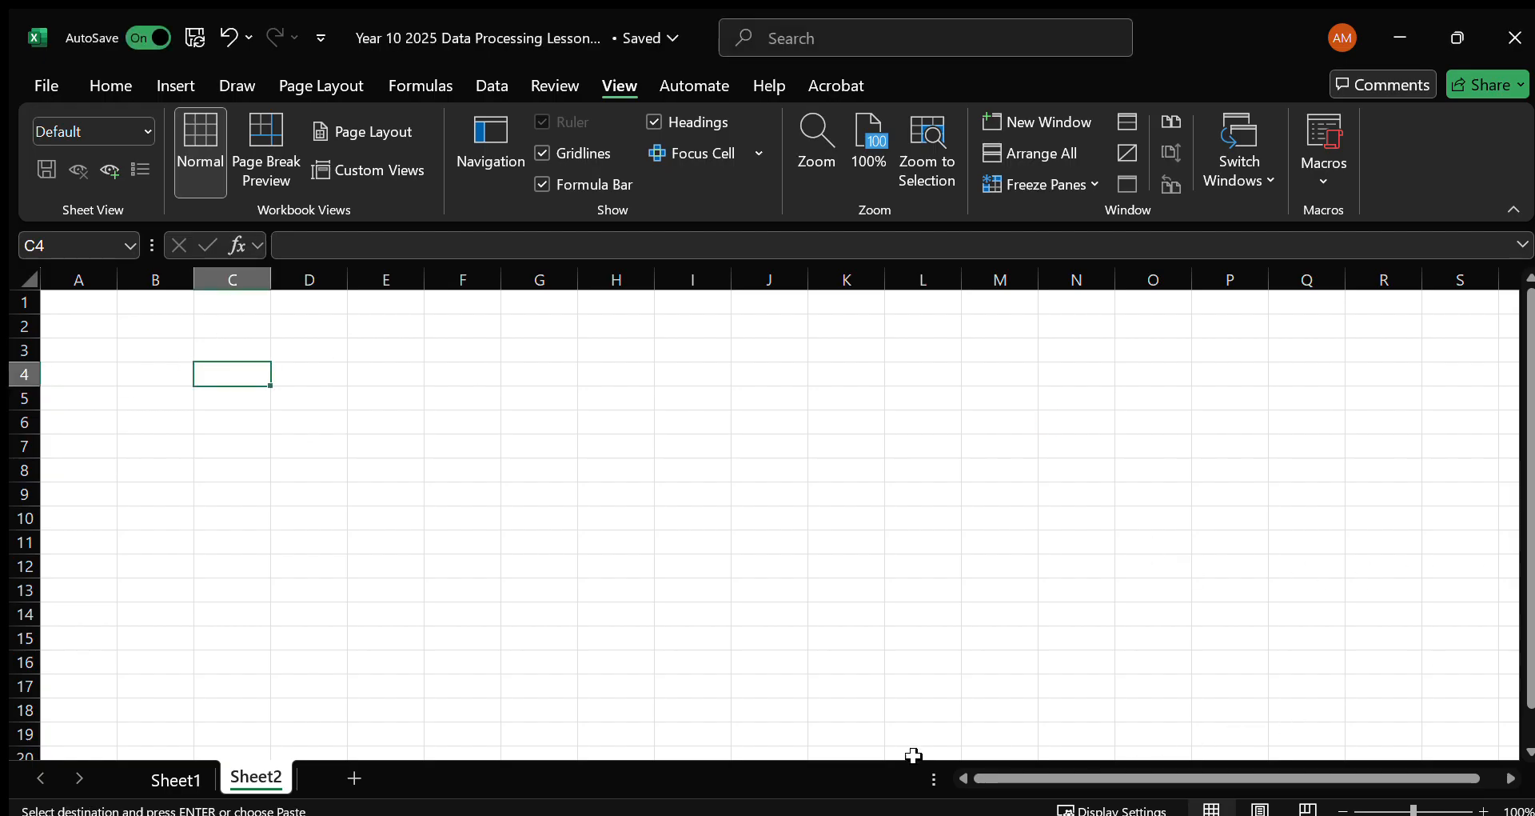
pyautogui.hotkey('ctrl', 'v')
pyautogui.click(329, 332)
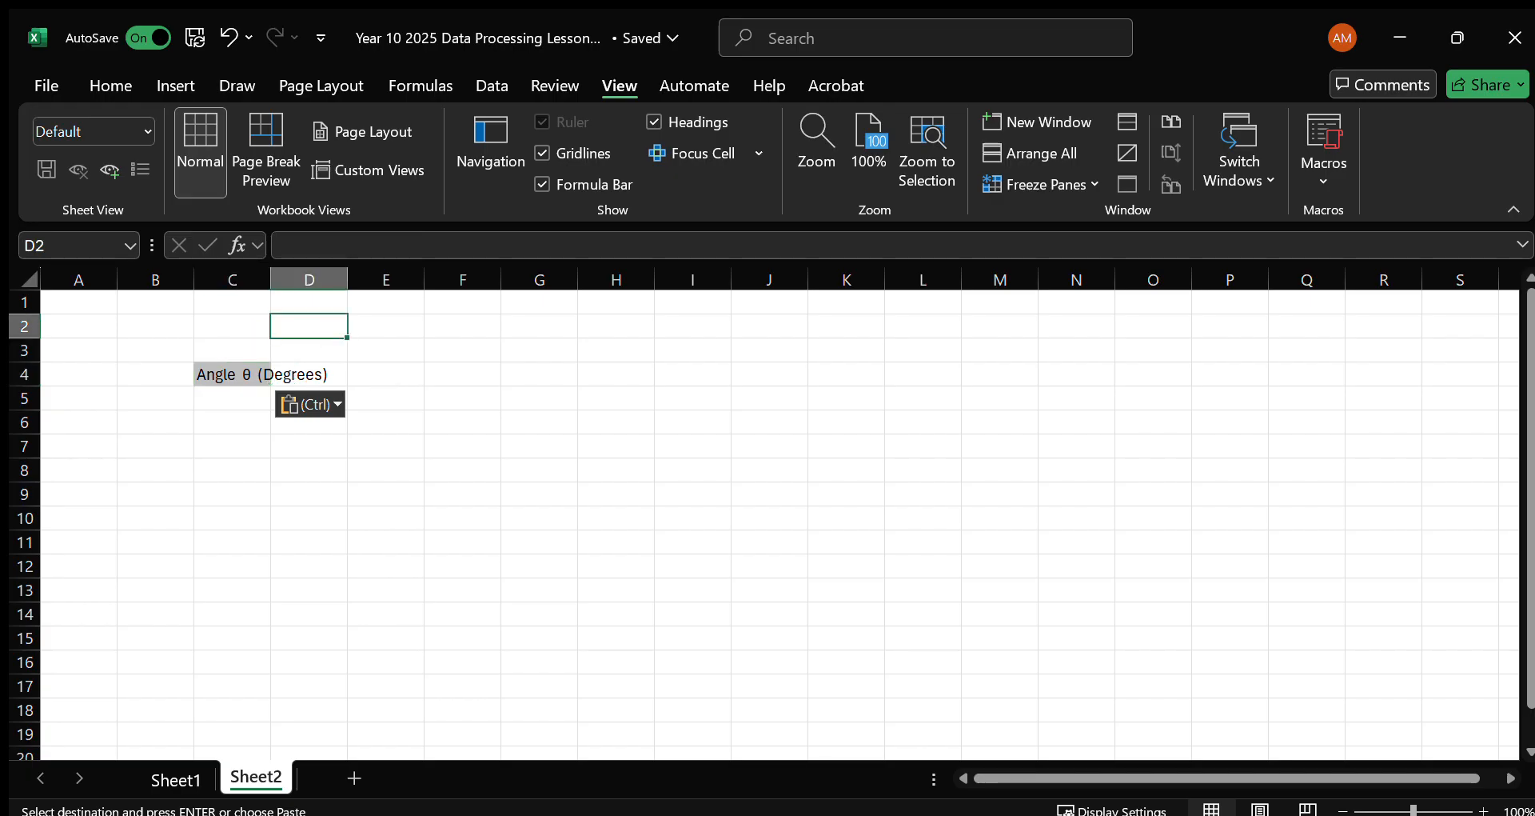
# Copy the headings "Sin(θ)" and "Uncert. In Sin(θ)" from the source table into cells D4 and E4.
pyautogui.hotkey('alt', 'Tab')
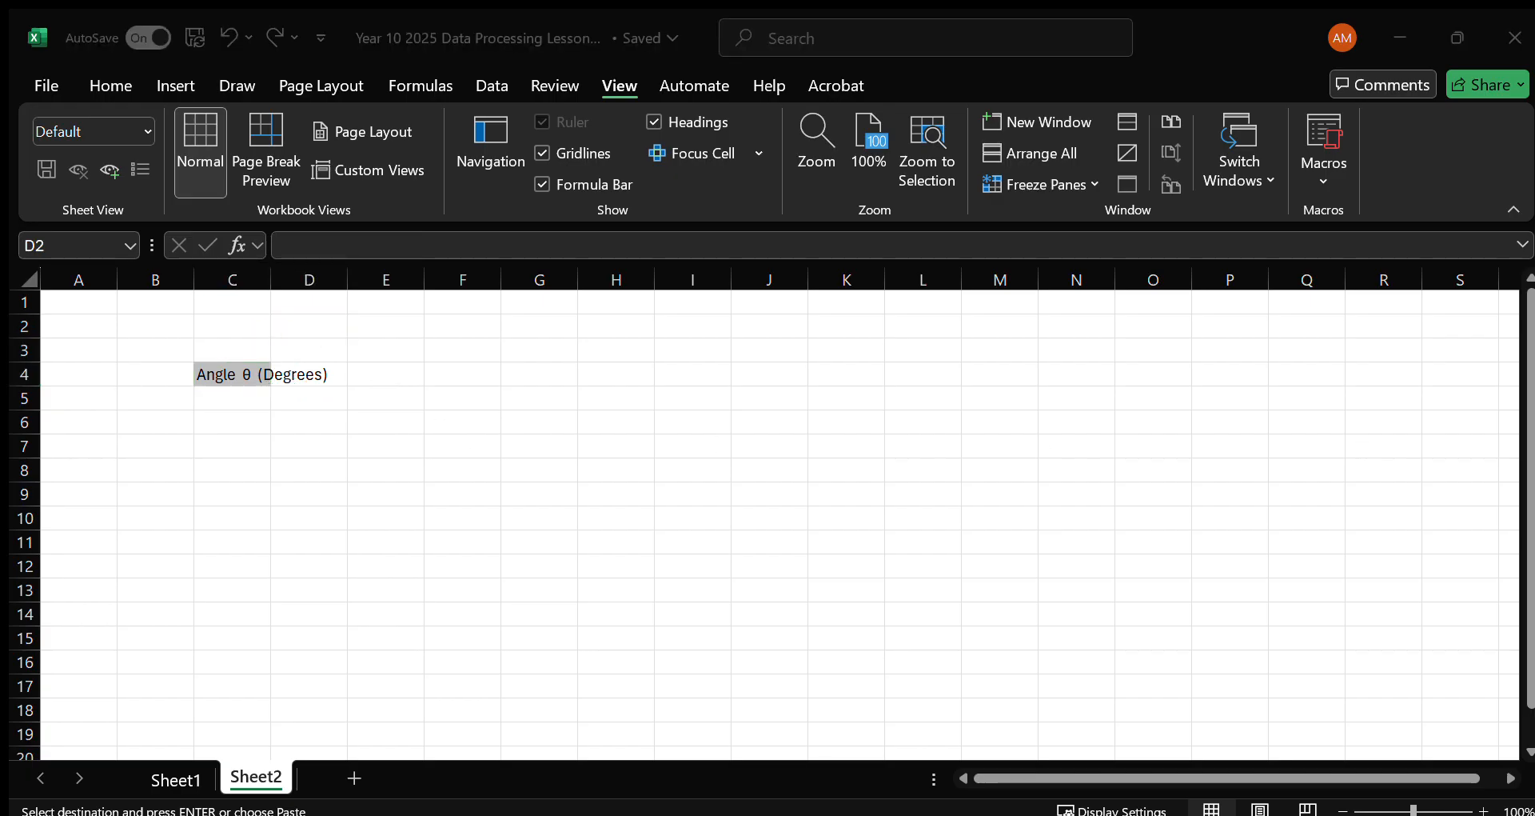
pyautogui.hotkey('alt', 'Tab')
pyautogui.click(331, 374)
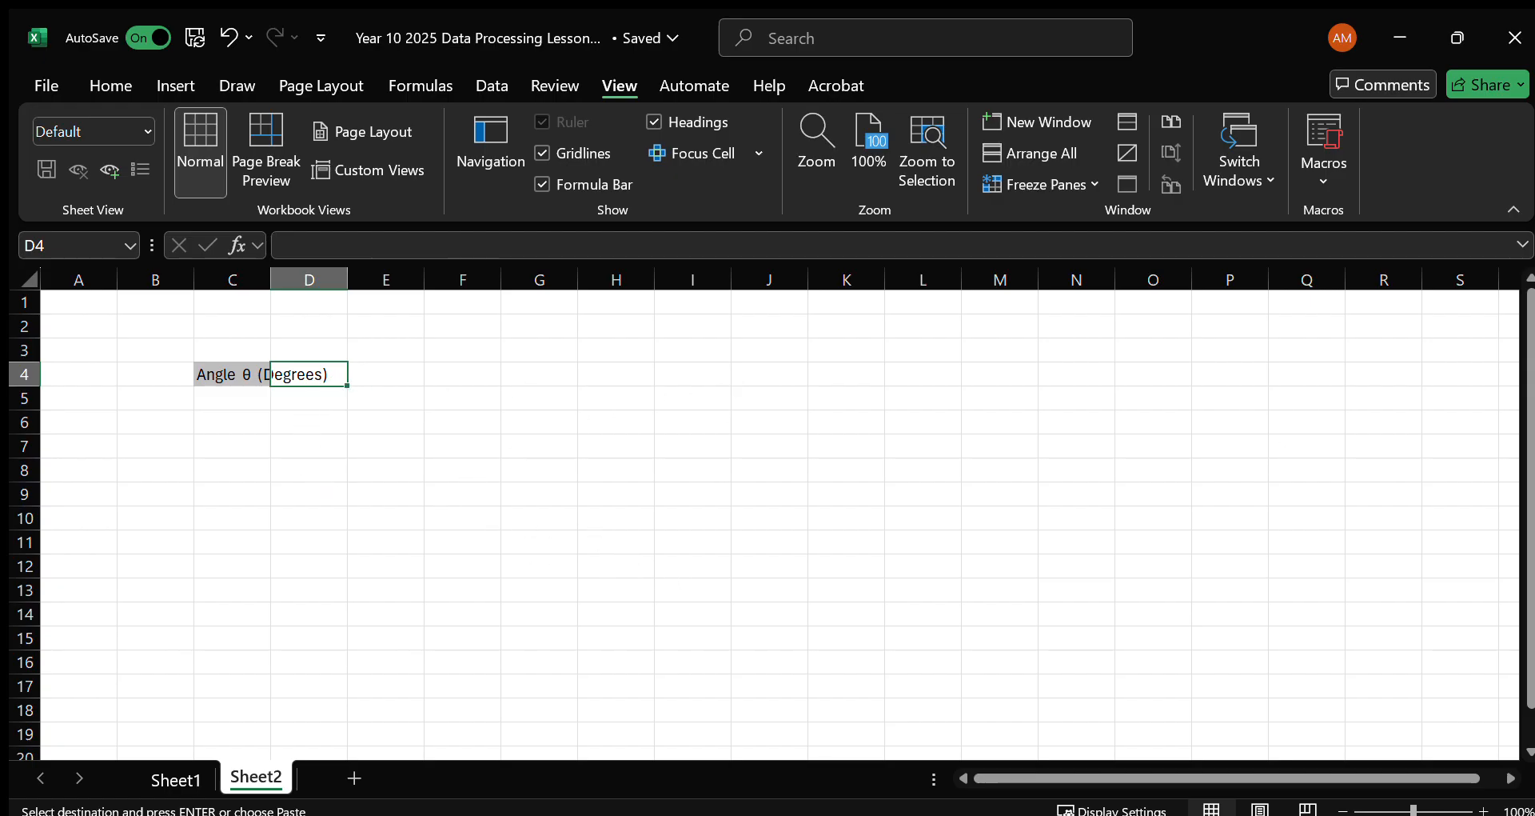
pyautogui.hotkey('ctrl', 'v')
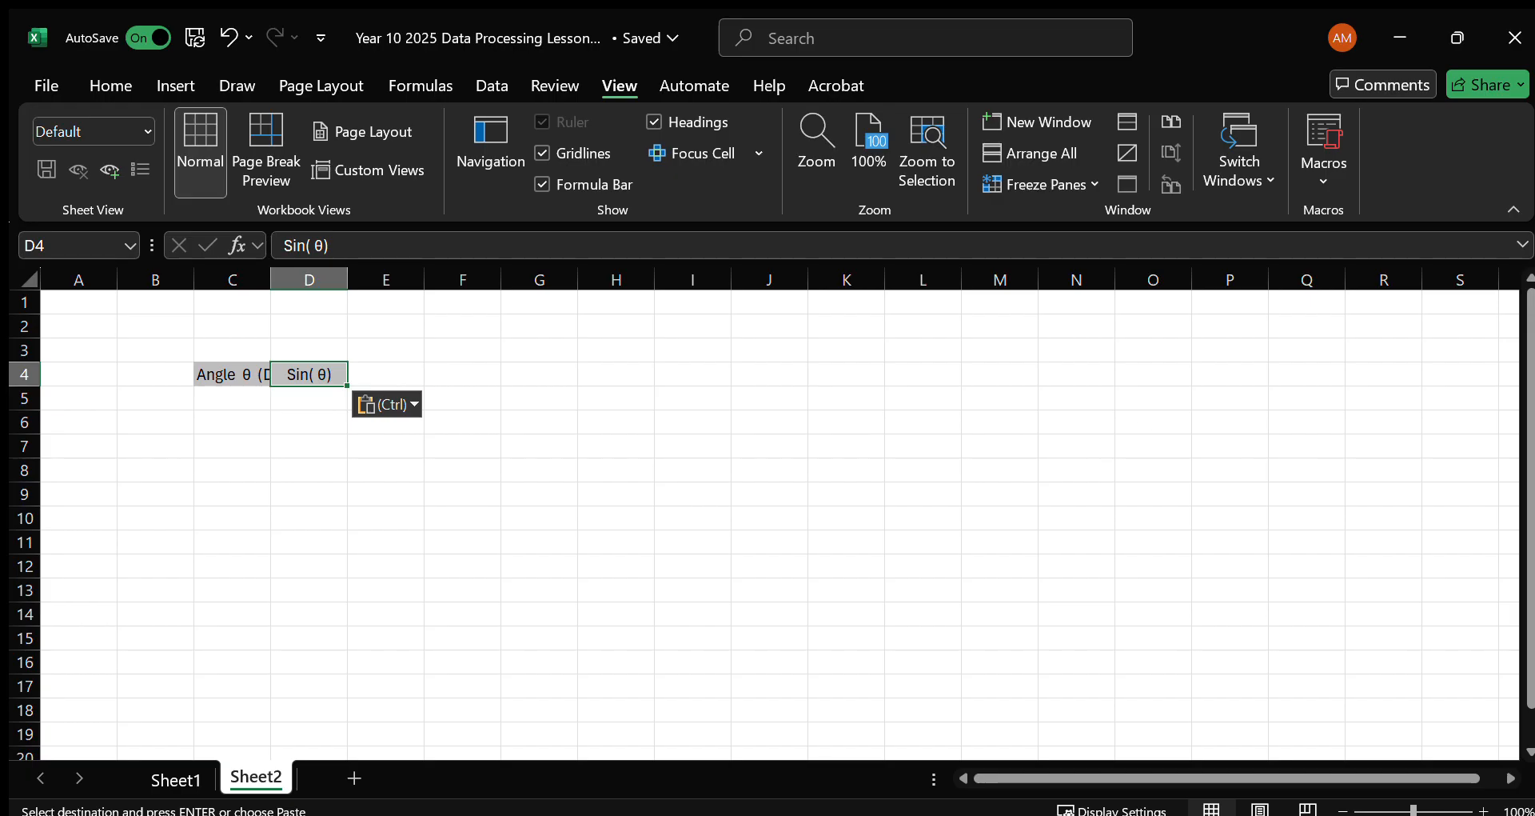
pyautogui.hotkey('alt', 'Tab')
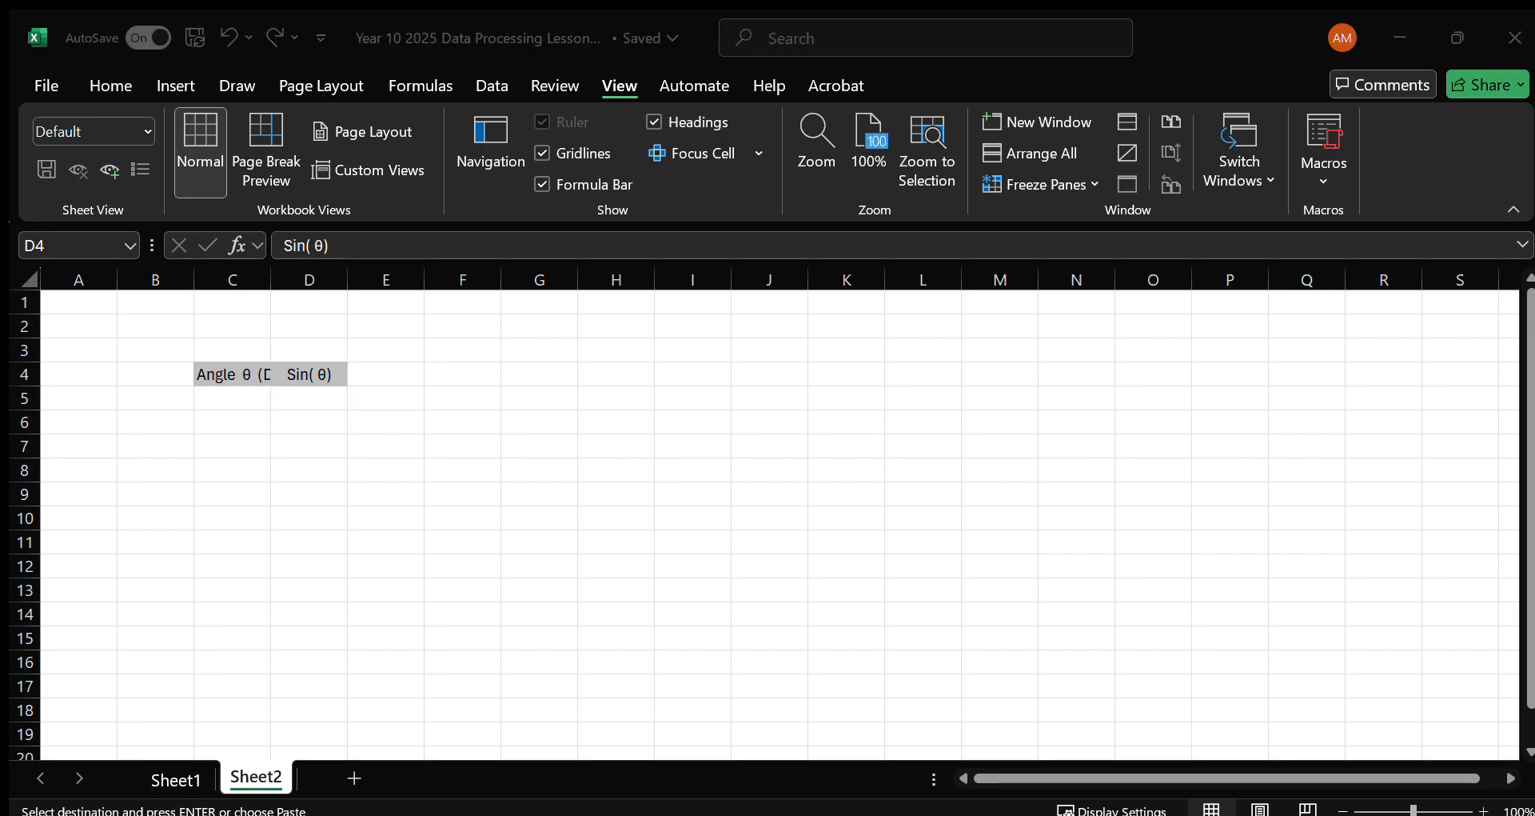
pyautogui.click(394, 369)
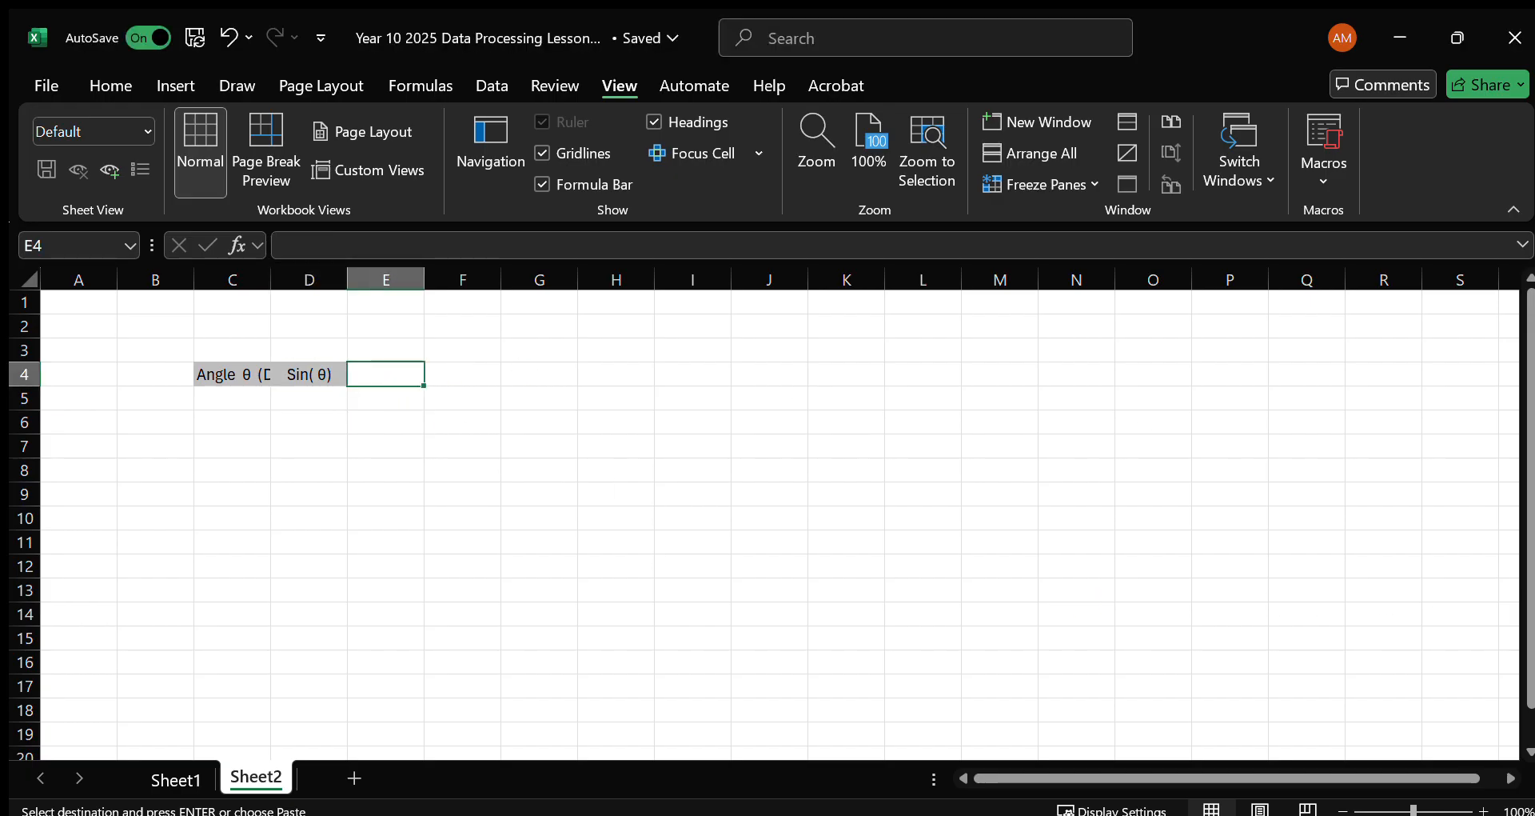
pyautogui.write('Uncert. In Sin(θ)')
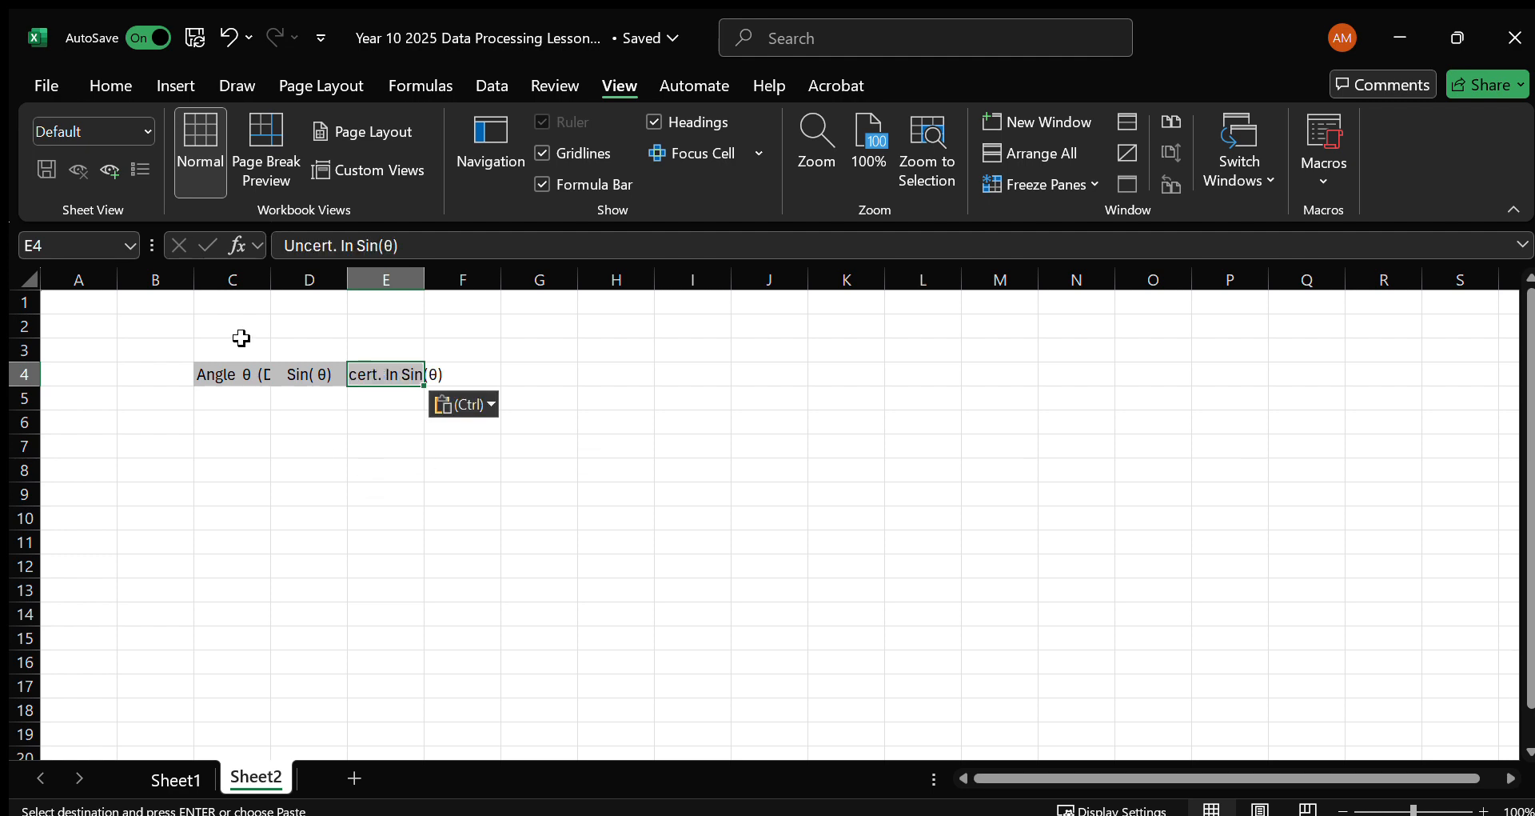
# Autofit the widths of columns C, D and E to their headings.
pyautogui.click(278, 282)
pyautogui.doubleClick(273, 282)
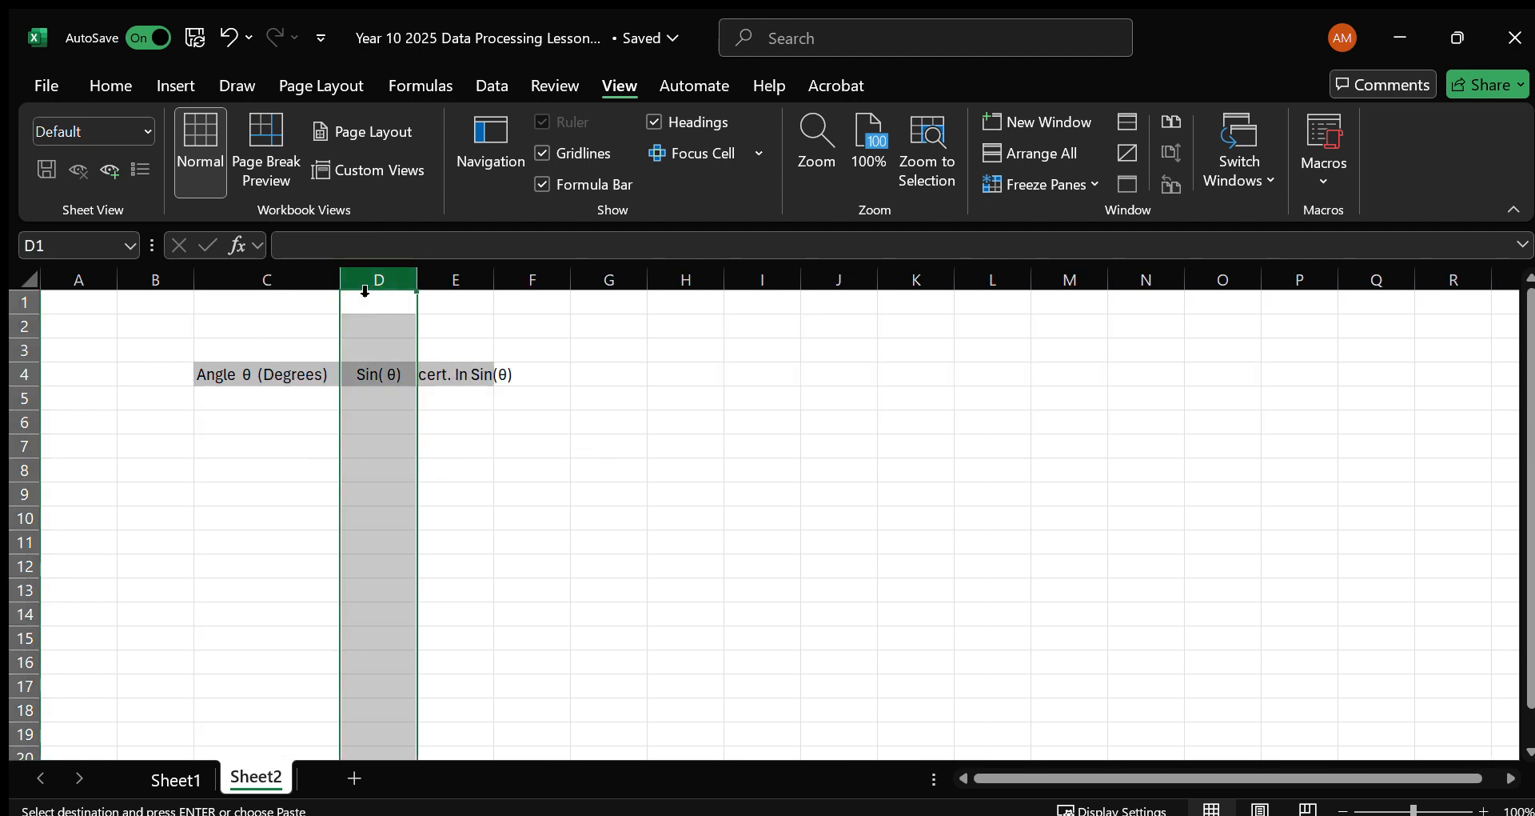
pyautogui.doubleClick(415, 288)
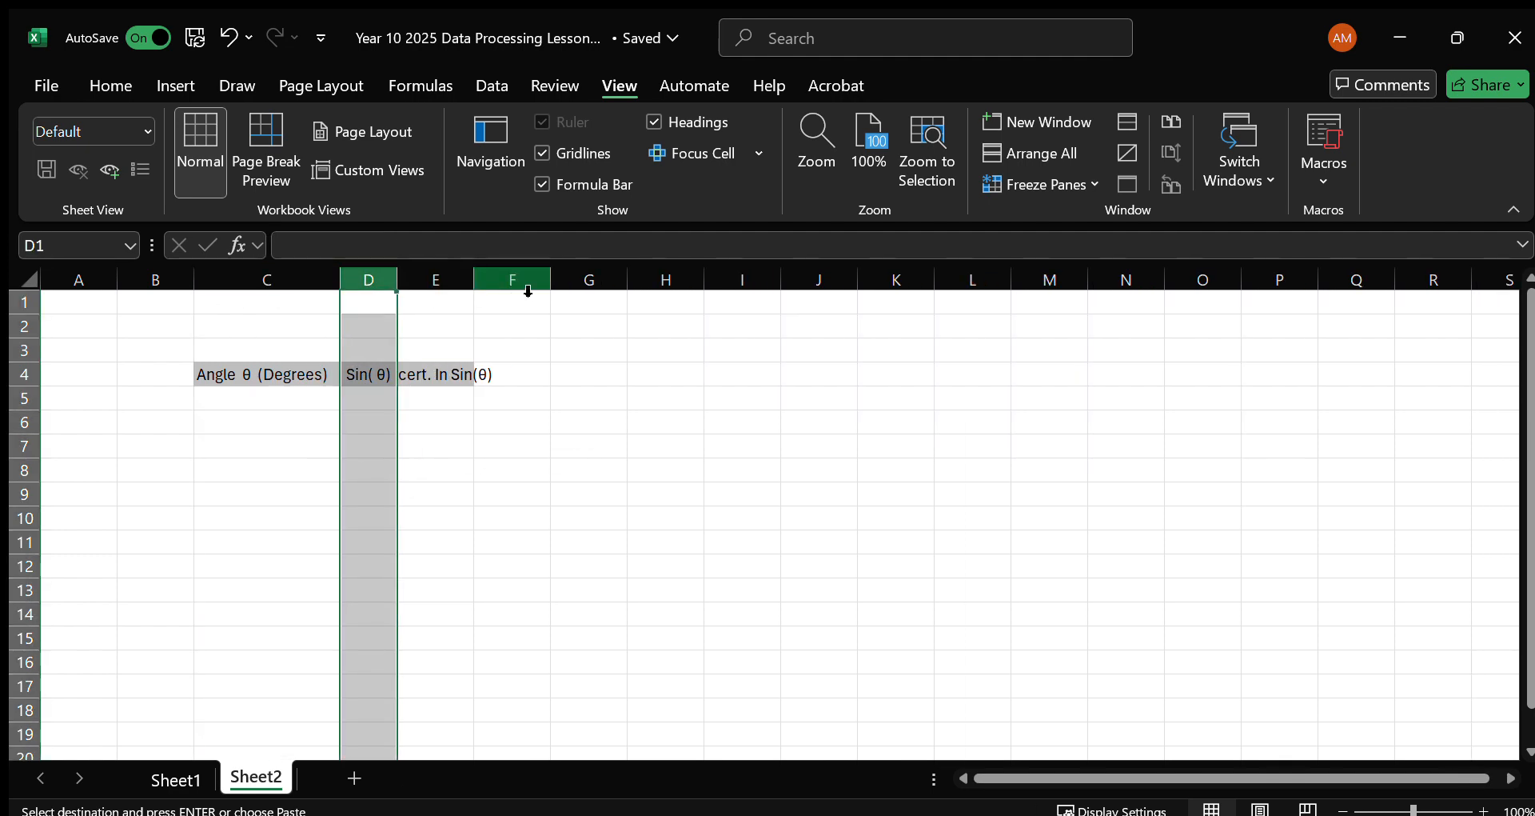
pyautogui.doubleClick(477, 286)
# Enter the angles 3, 6 and 9 in cells C5 to C7 under the Angle θ heading.
pyautogui.click(295, 398)
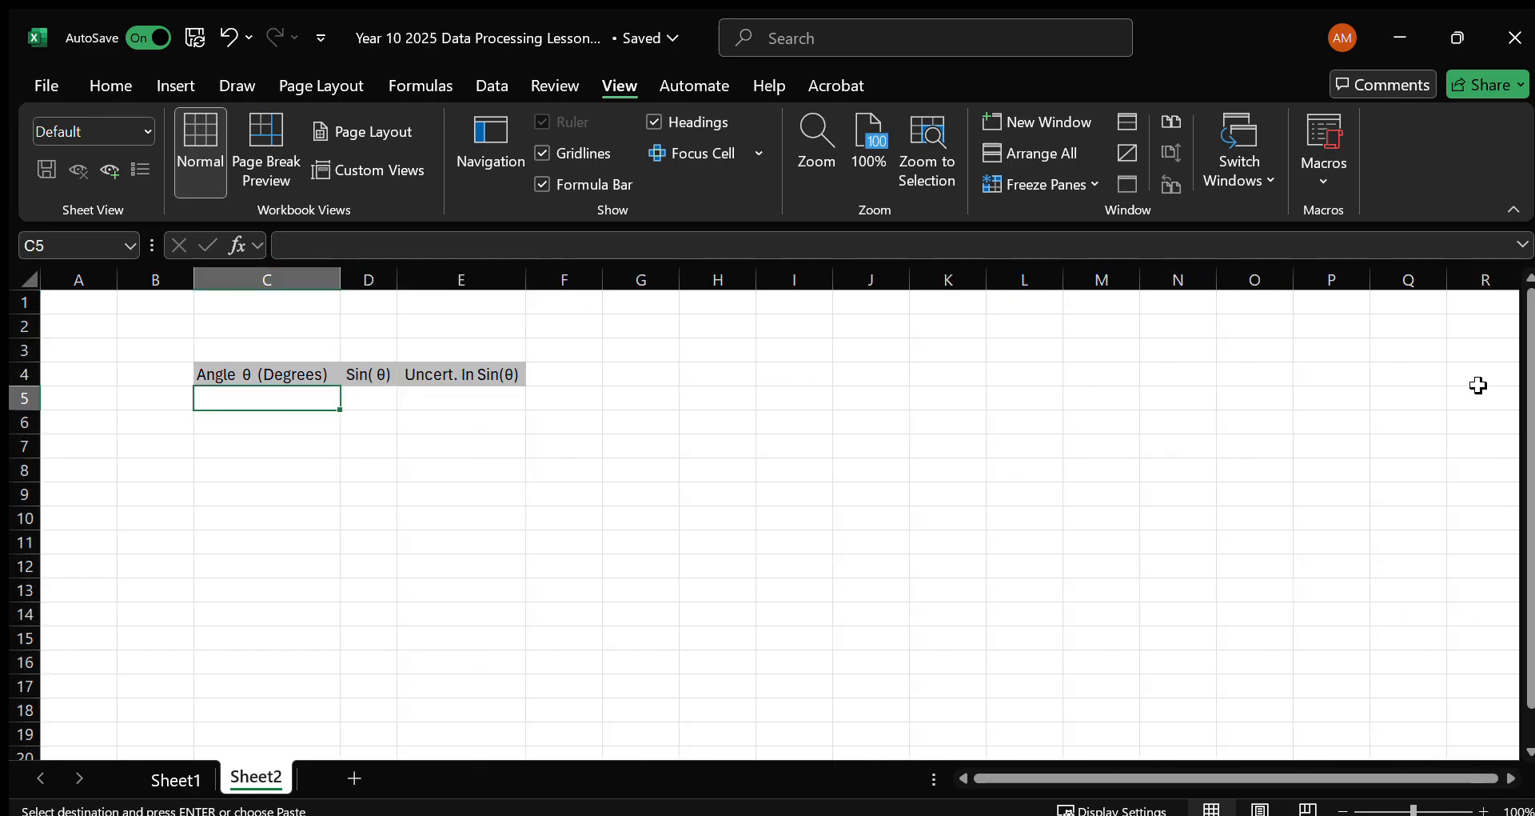
pyautogui.write('3')
pyautogui.press('Return')
pyautogui.write('6')
pyautogui.press('Return')
pyautogui.write('9')
pyautogui.press('Return')
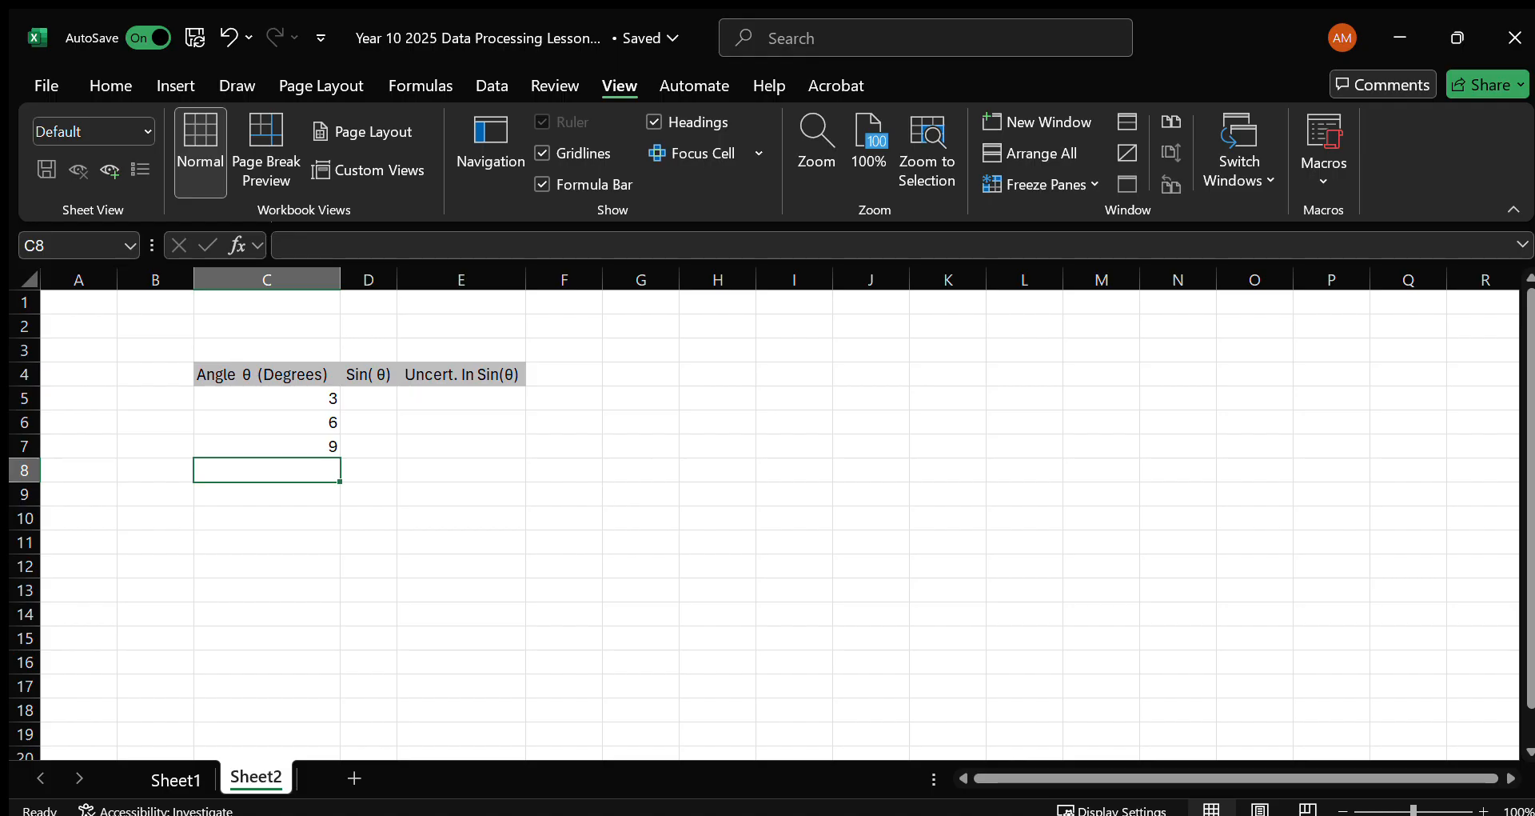
# Copy the Acceleration (ms^-2) heading block, from Trial 1 to Uncertainty in A, from the source table to F3:L4.
pyautogui.click(394, 418)
pyautogui.press('Up')
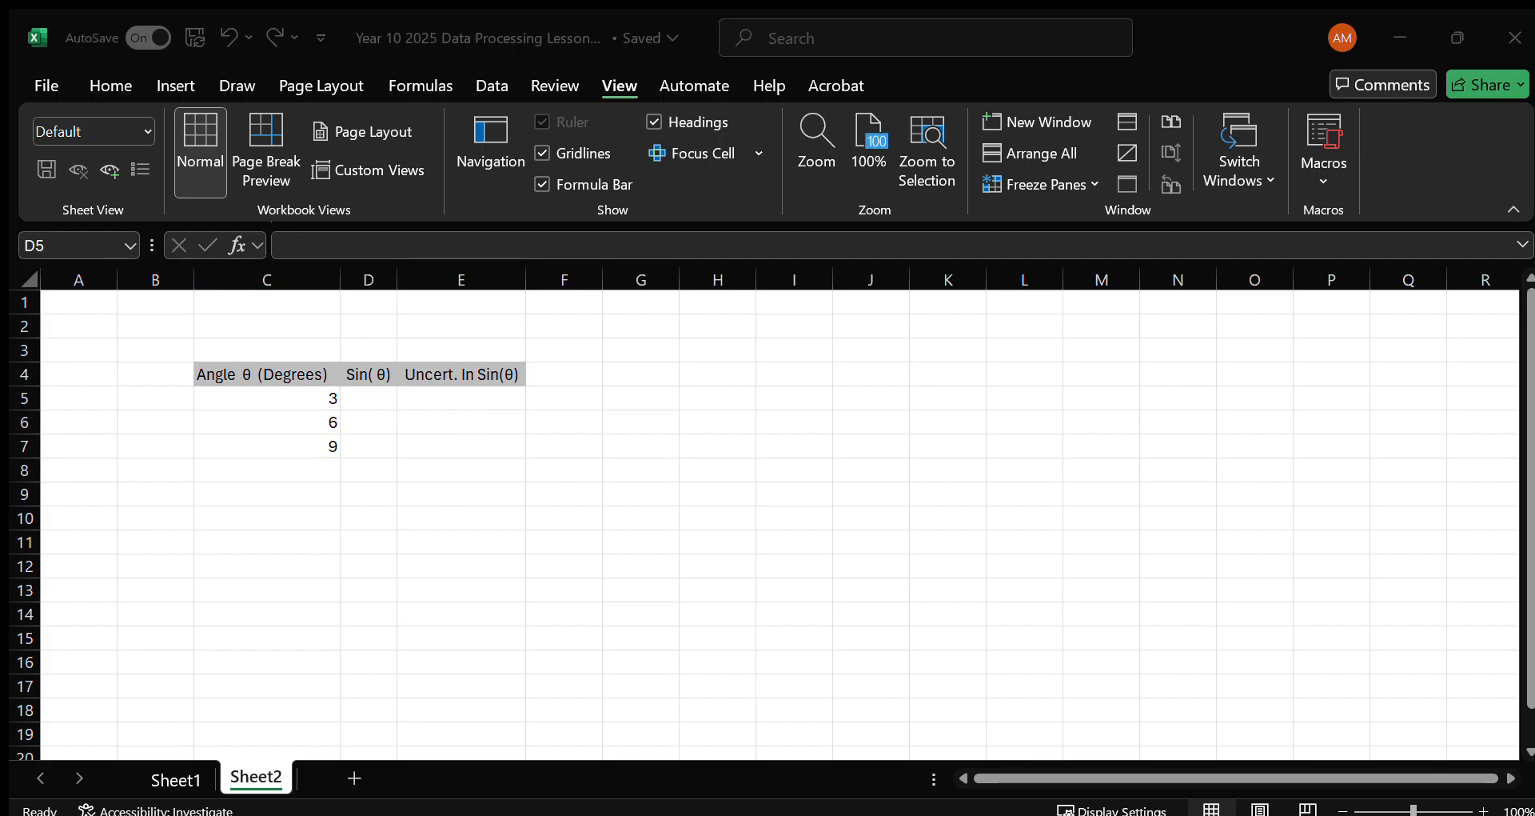
pyautogui.click(569, 344)
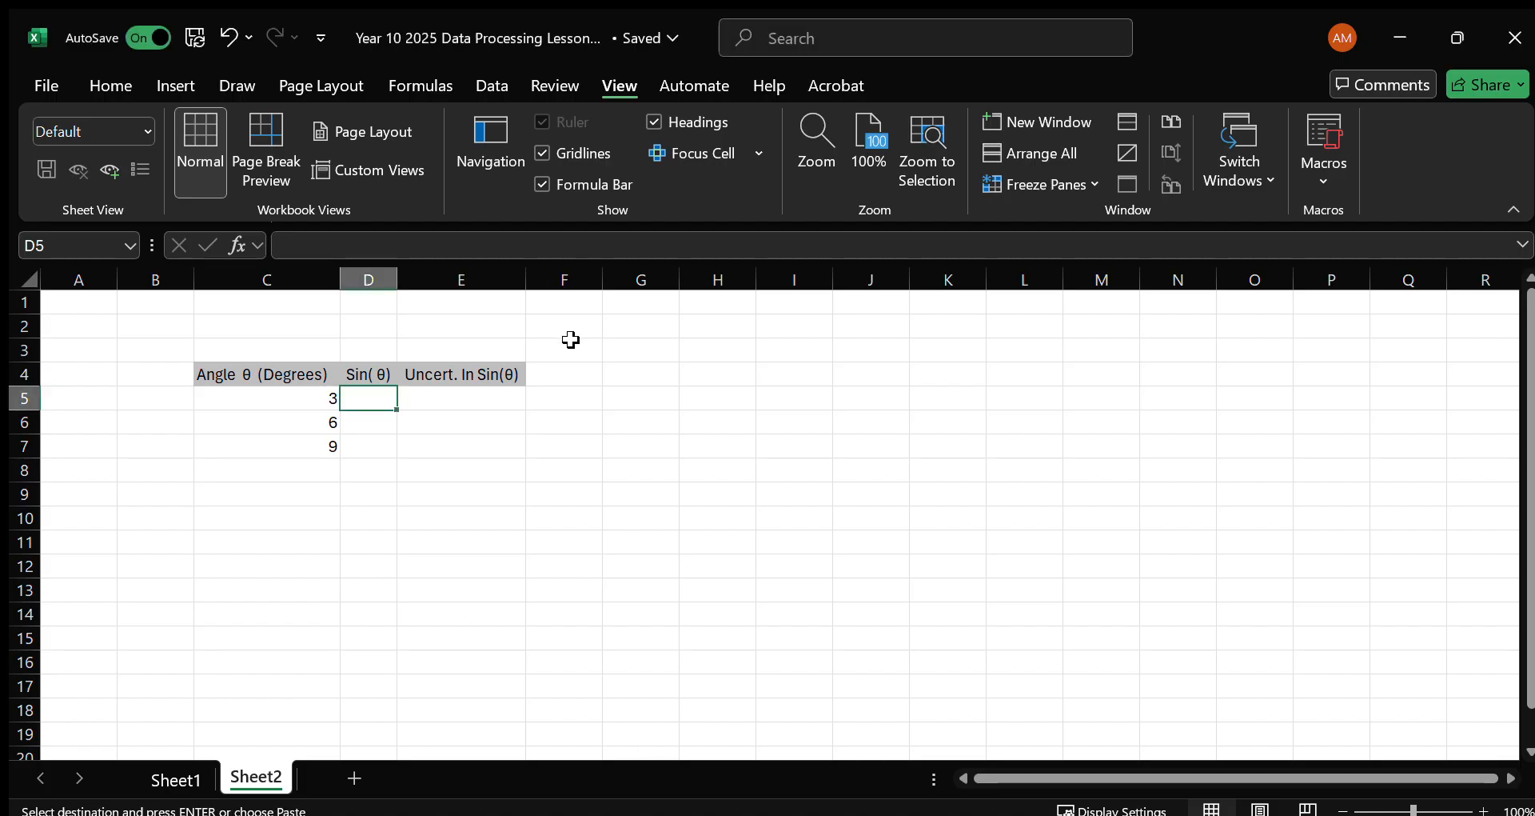
pyautogui.hotkey('ctrl', 'v')
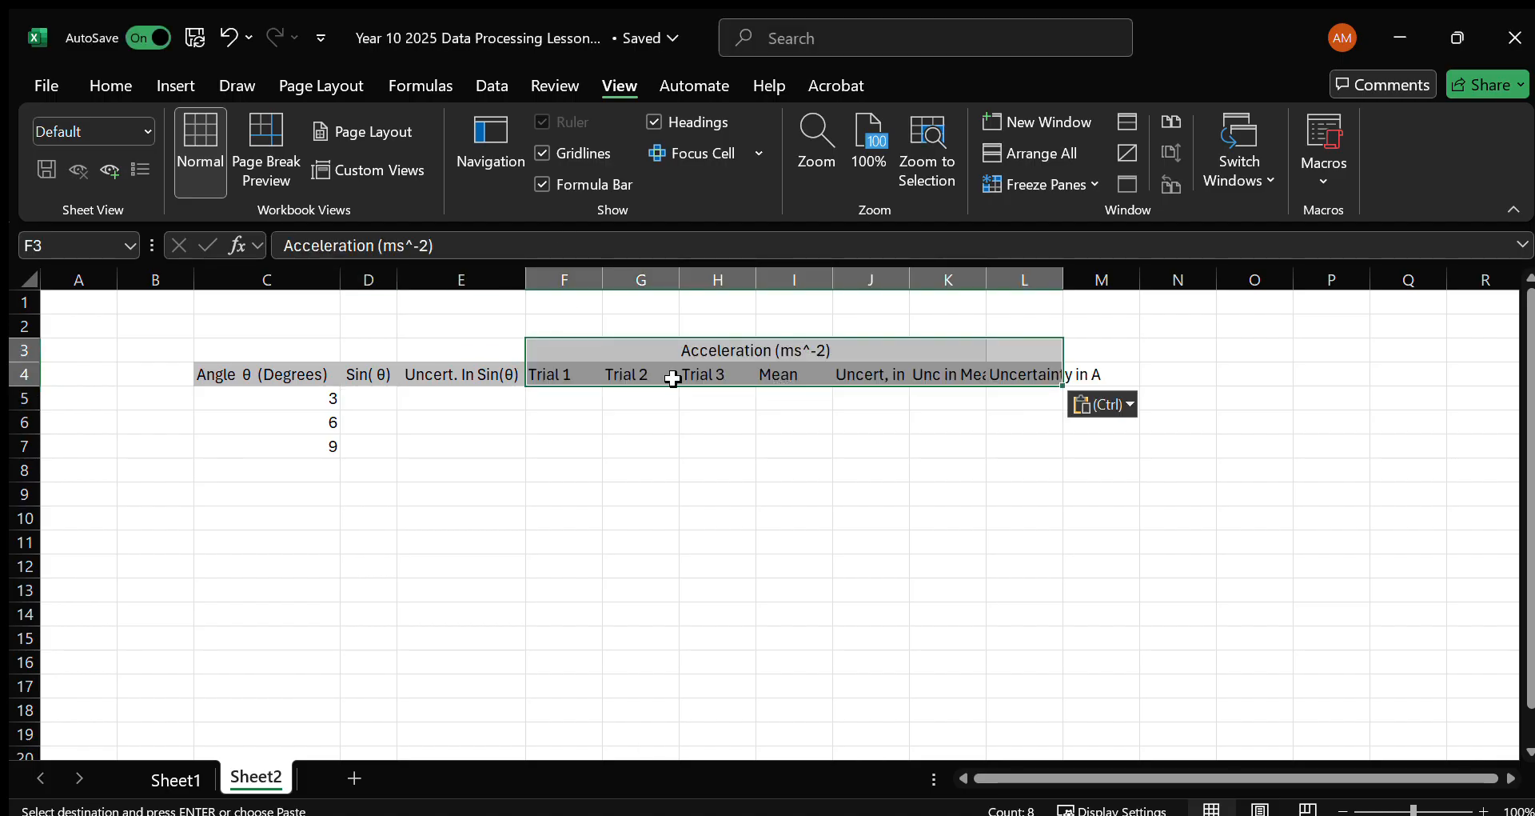
pyautogui.click(651, 346)
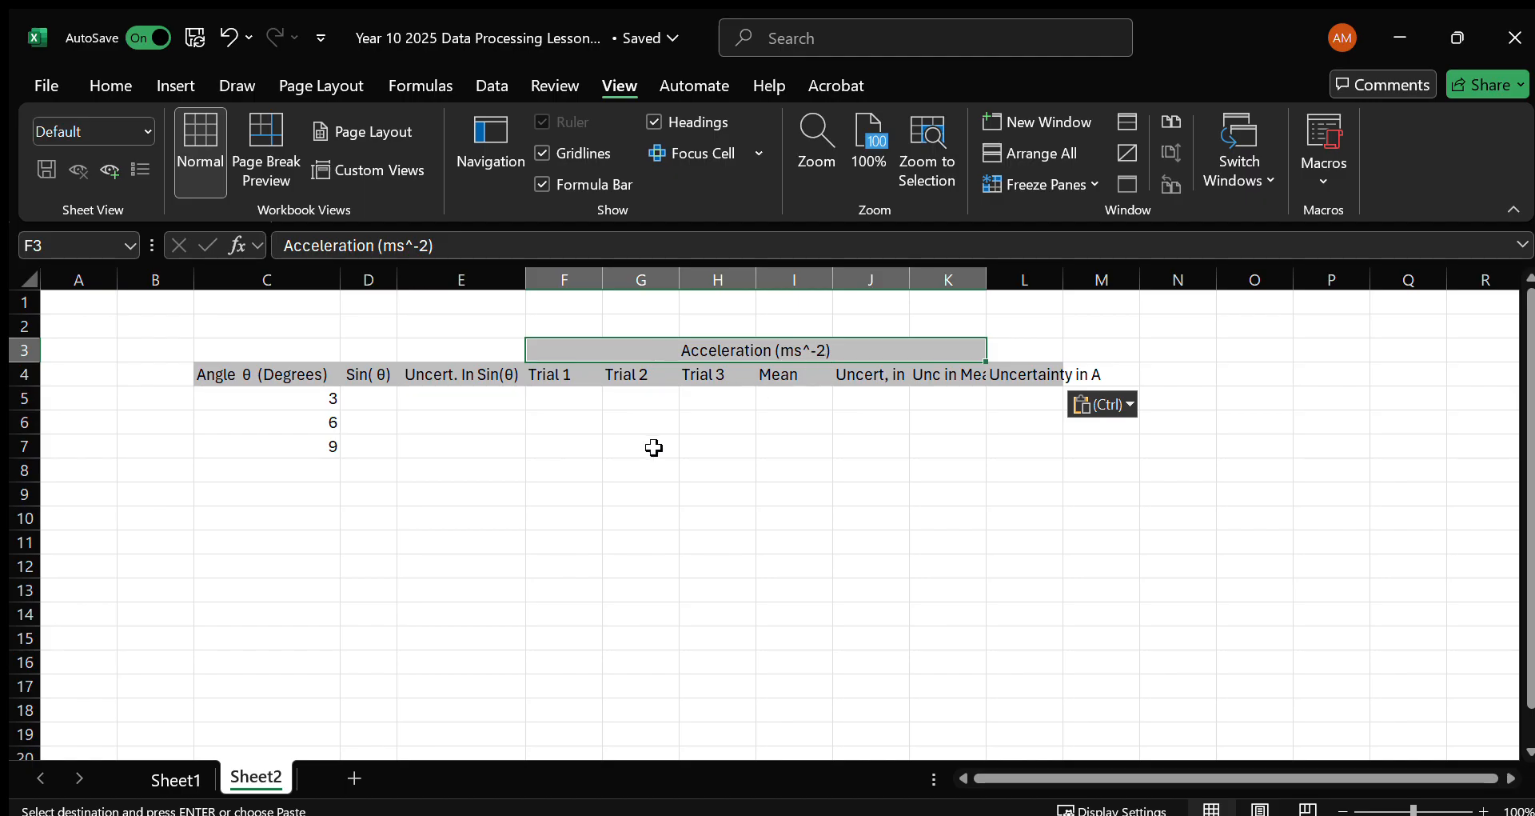
# Autofit columns J, K and L to the headings Uncert, in Measurement, Unc in Mean and Uncertainty in A.
pyautogui.click(879, 374)
pyautogui.click(871, 279)
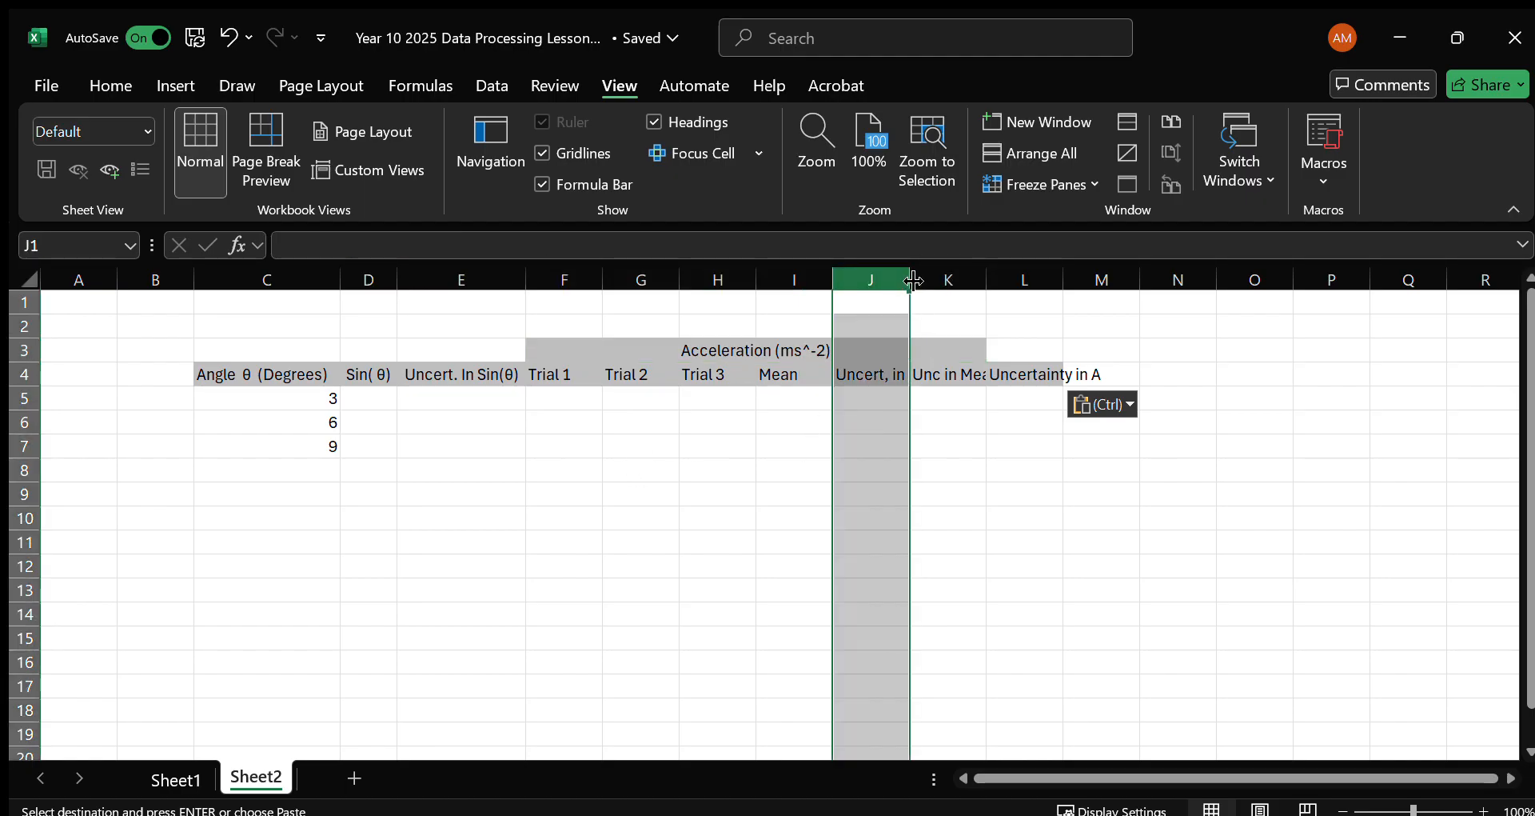
pyautogui.doubleClick(910, 279)
pyautogui.click(895, 376)
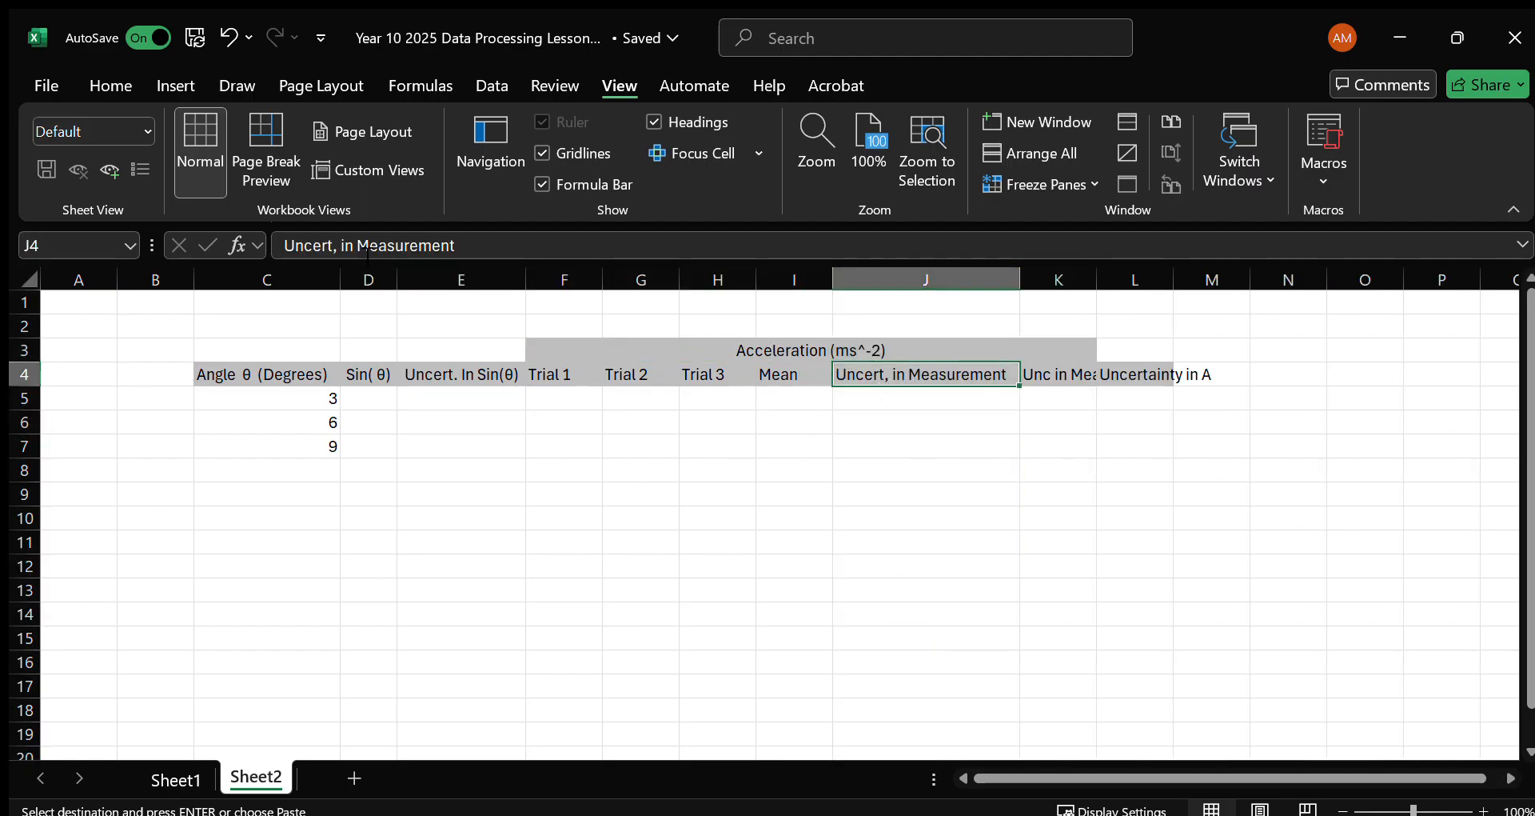
pyautogui.click(1068, 376)
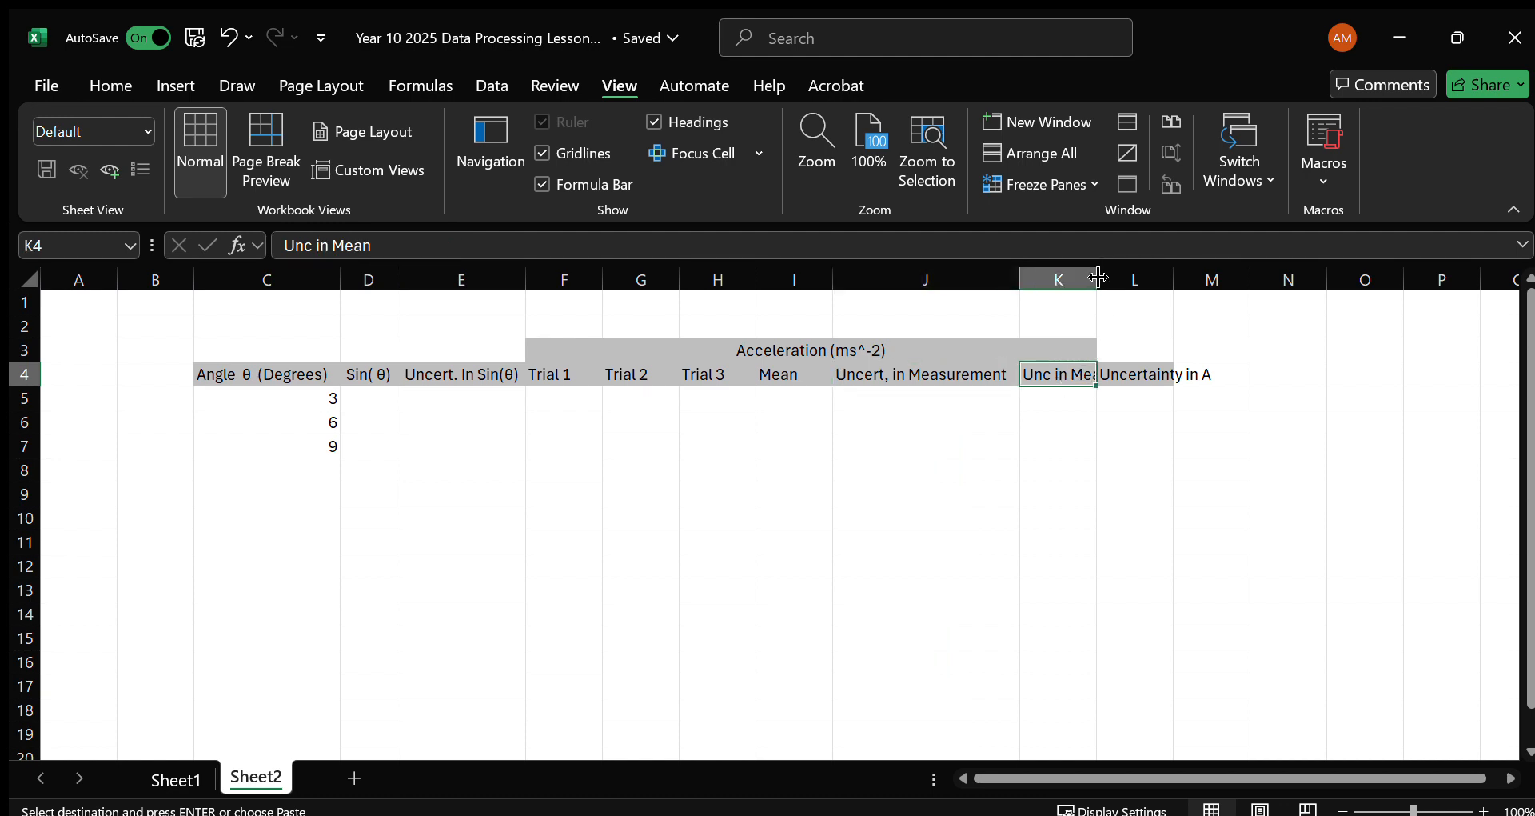
pyautogui.doubleClick(1098, 279)
pyautogui.click(1149, 375)
pyautogui.click(1062, 374)
pyautogui.click(1197, 375)
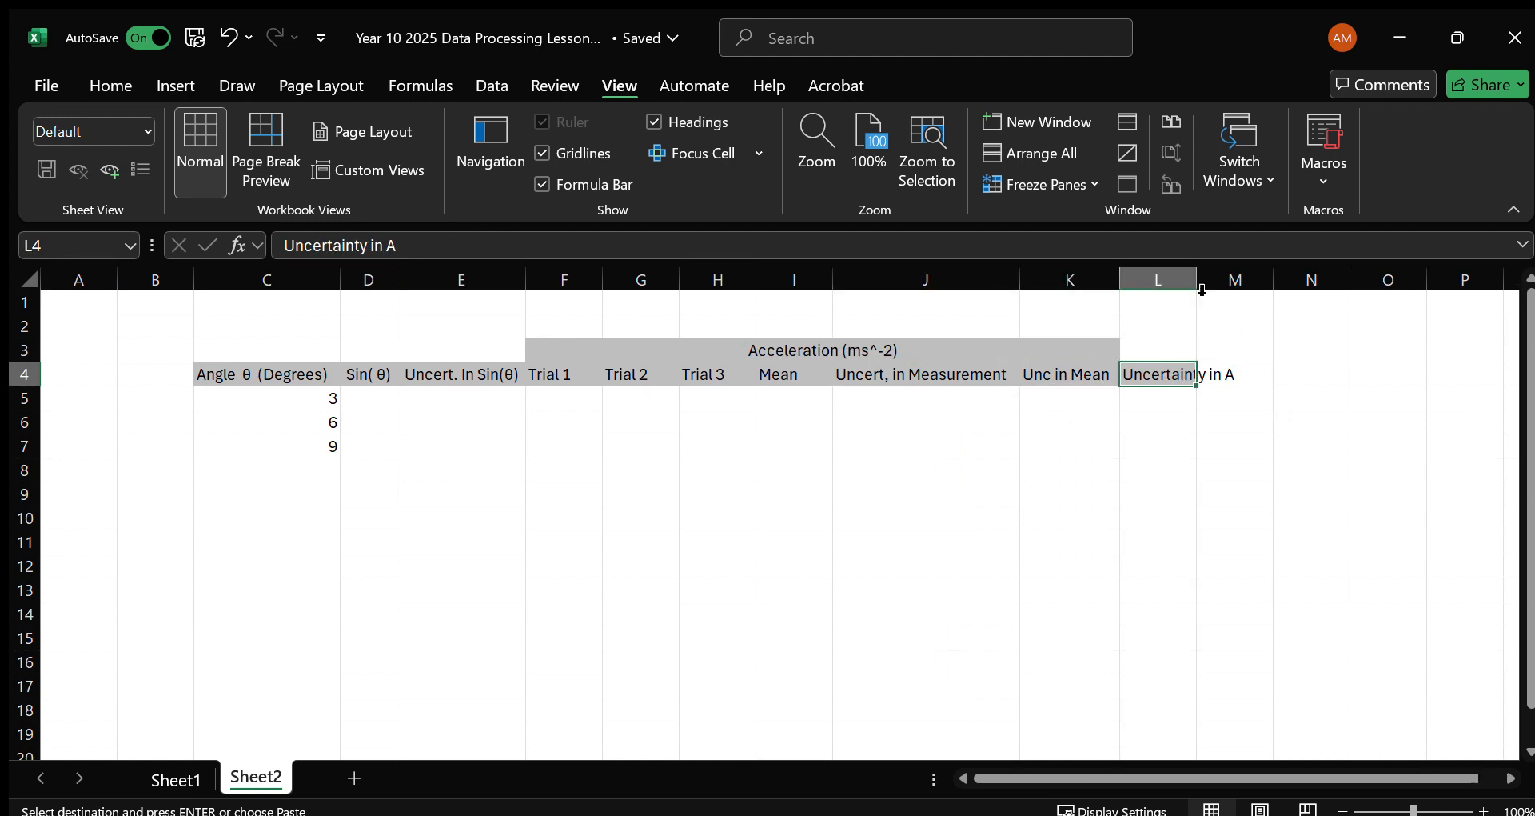
pyautogui.doubleClick(1197, 279)
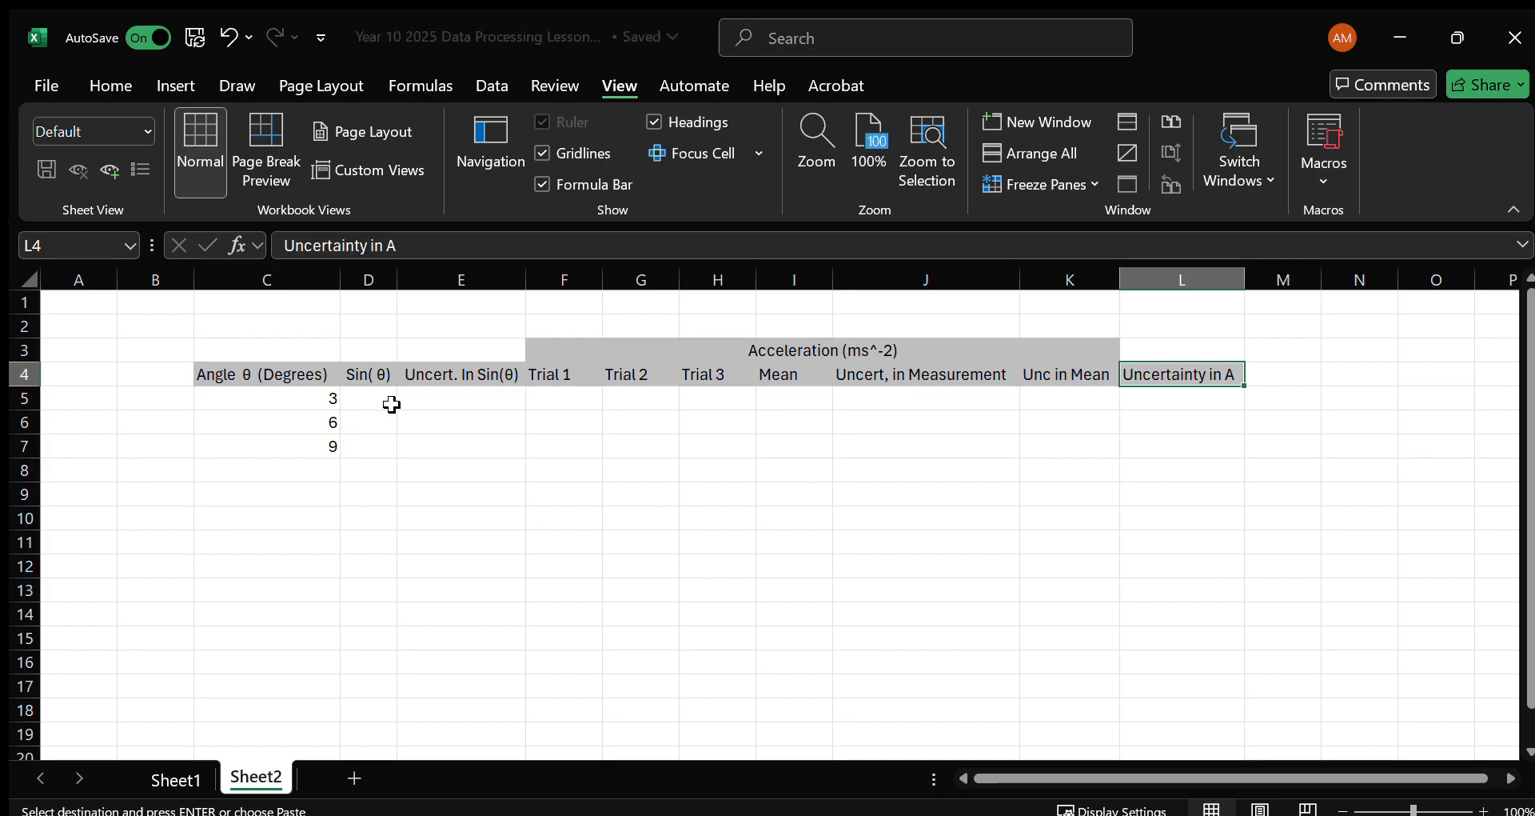
# Enter =sin(radians(C5)) in cell D5 and fill the formula down to D7.
pyautogui.click(370, 400)
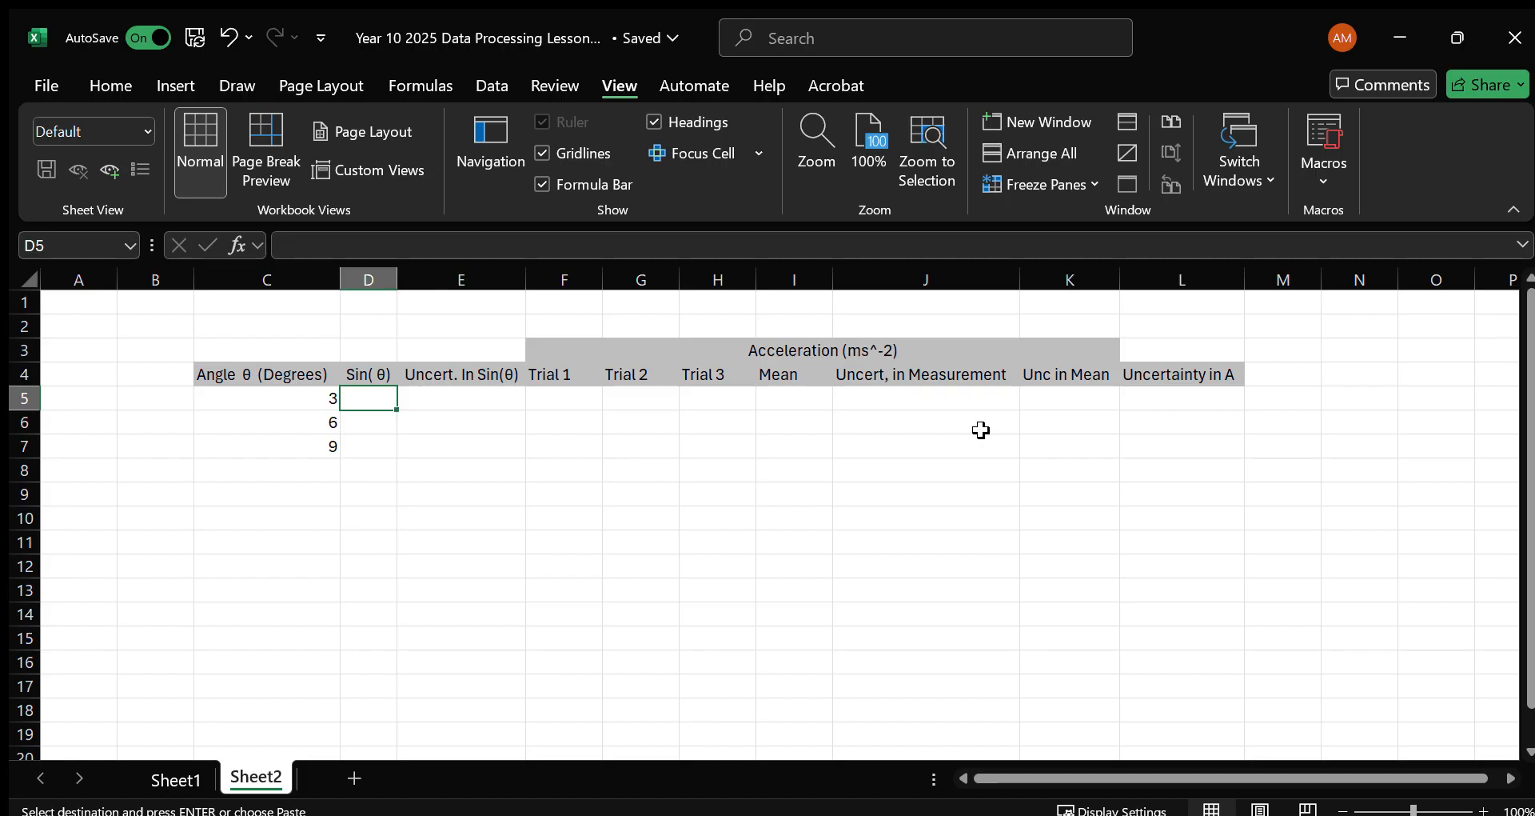
pyautogui.write('=sin(')
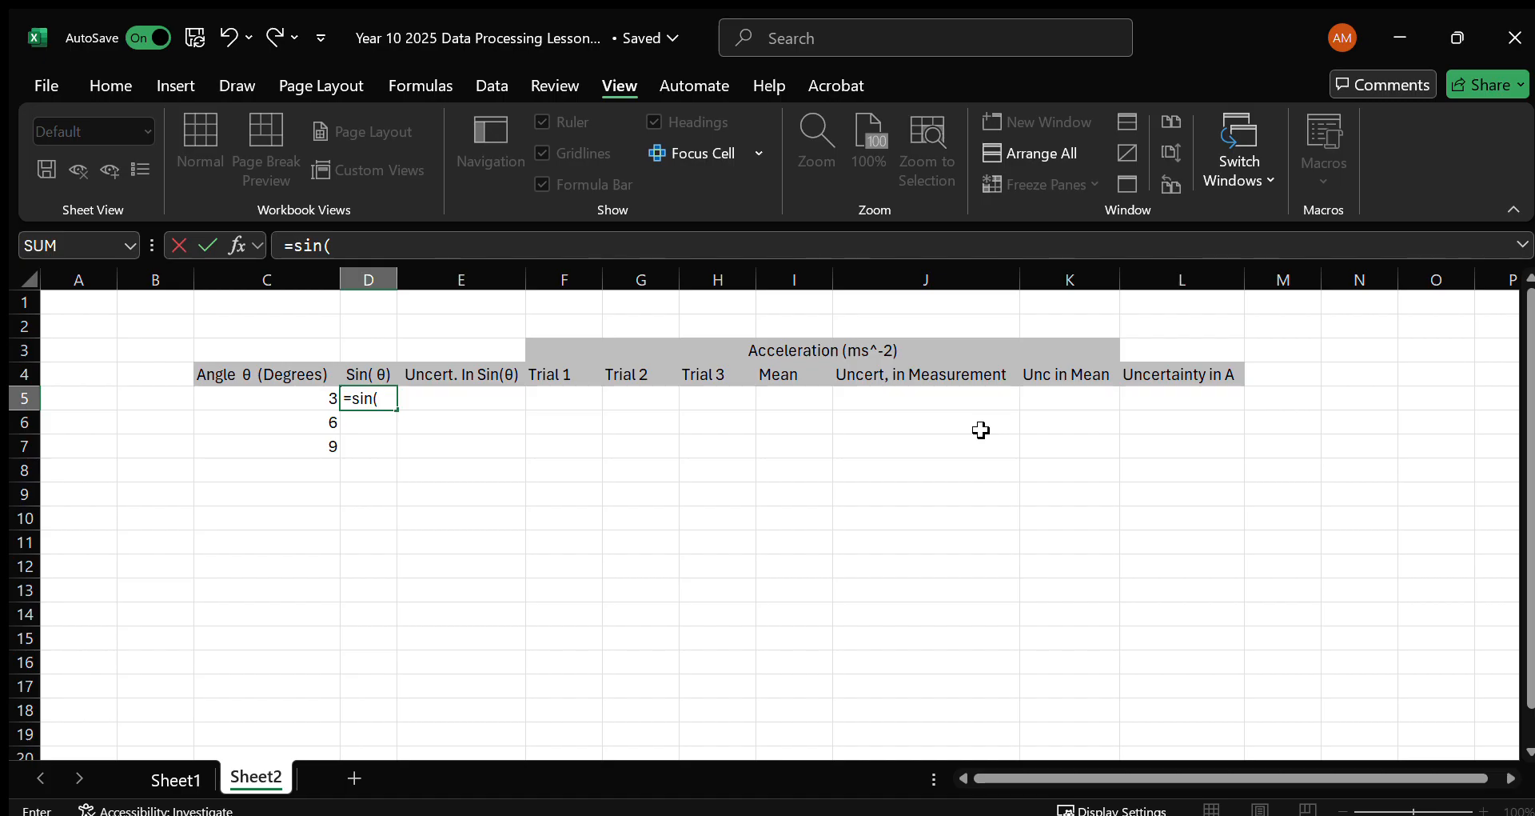
pyautogui.write('radians(')
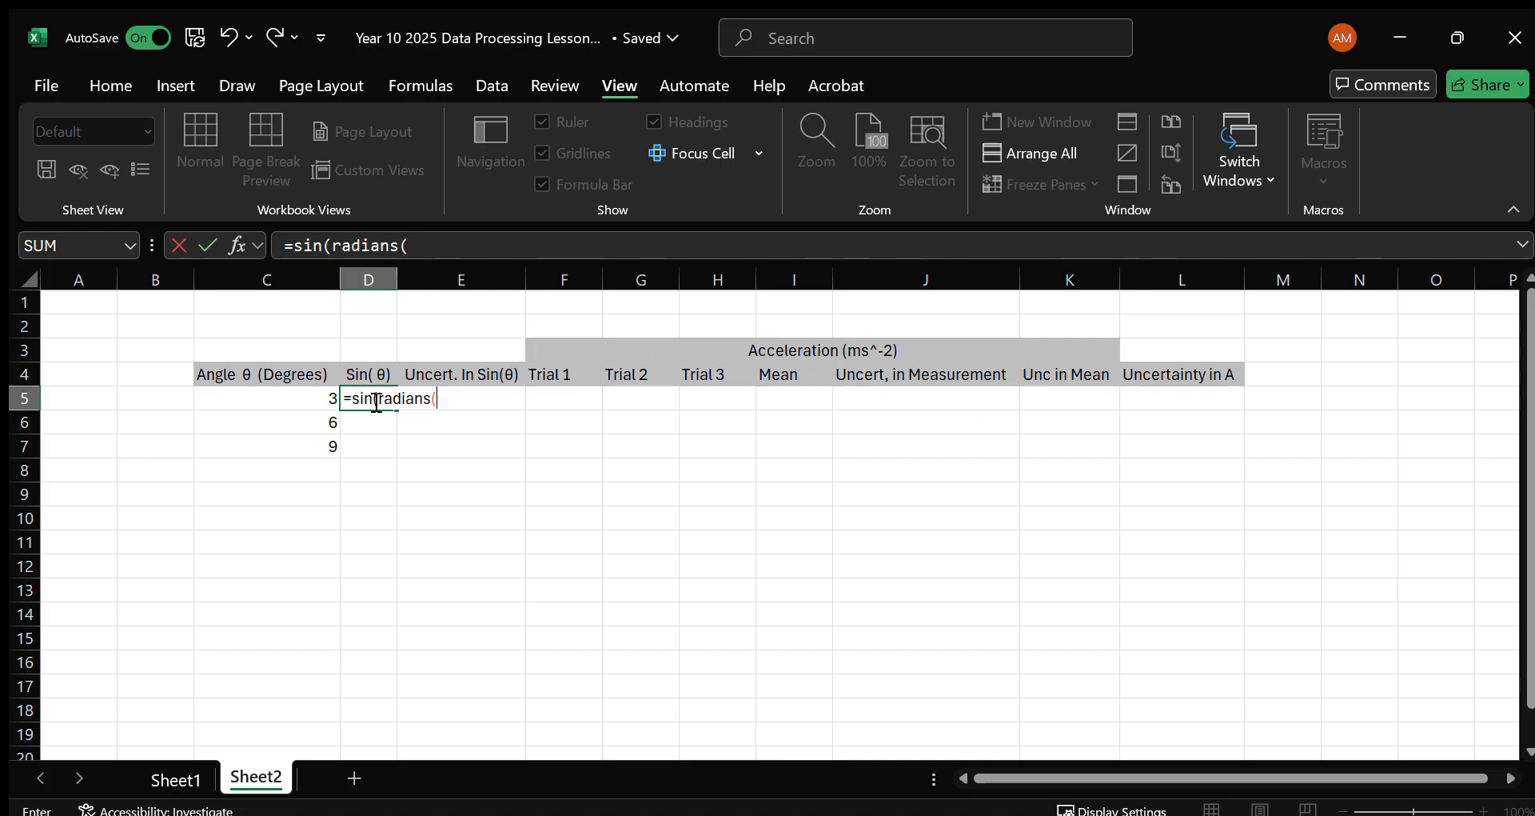
pyautogui.moveTo(384, 399); pyautogui.dragTo(445, 401)
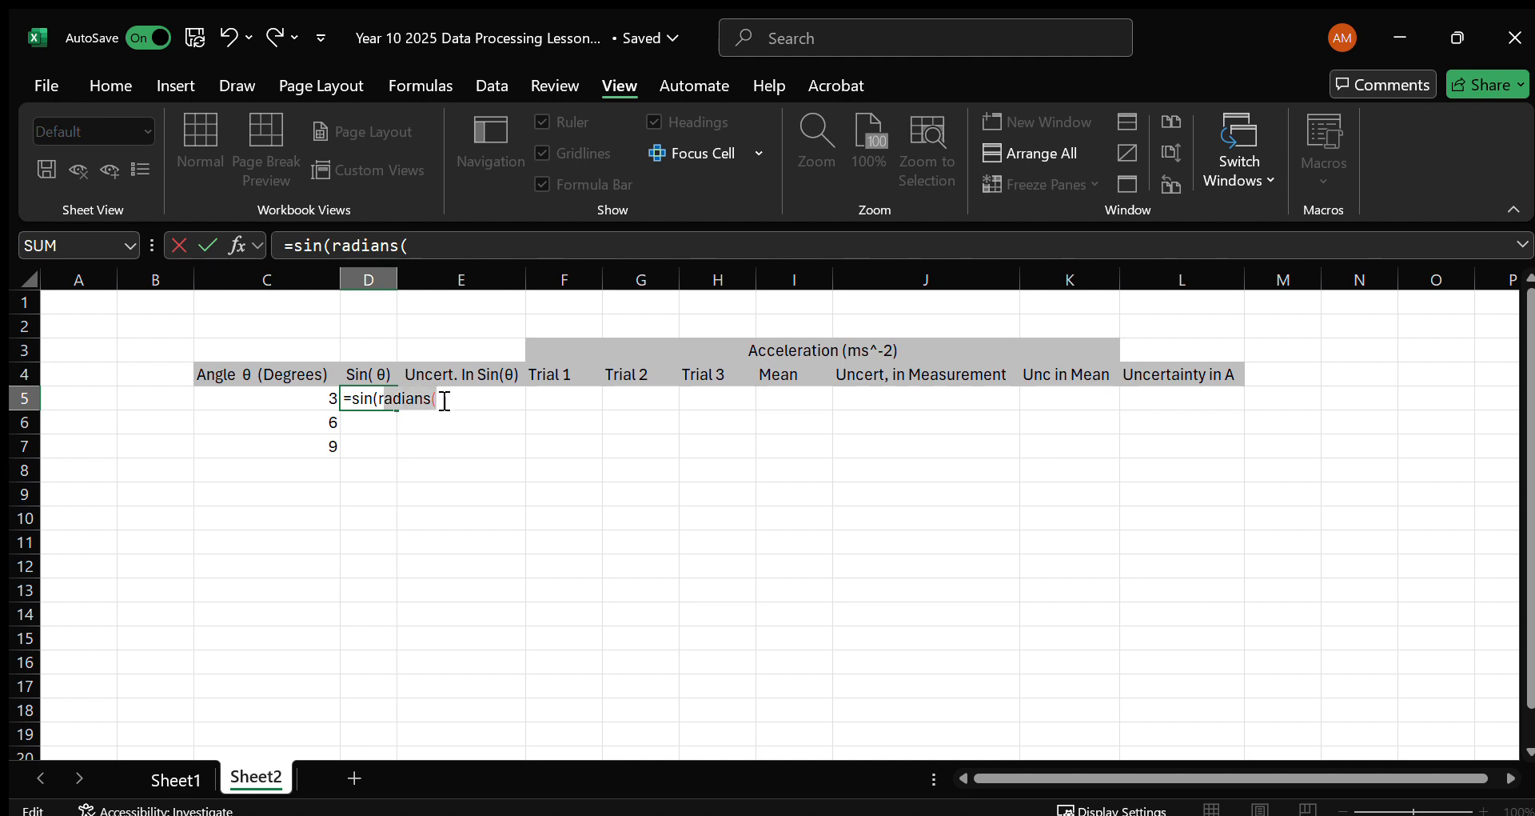
pyautogui.click(446, 401)
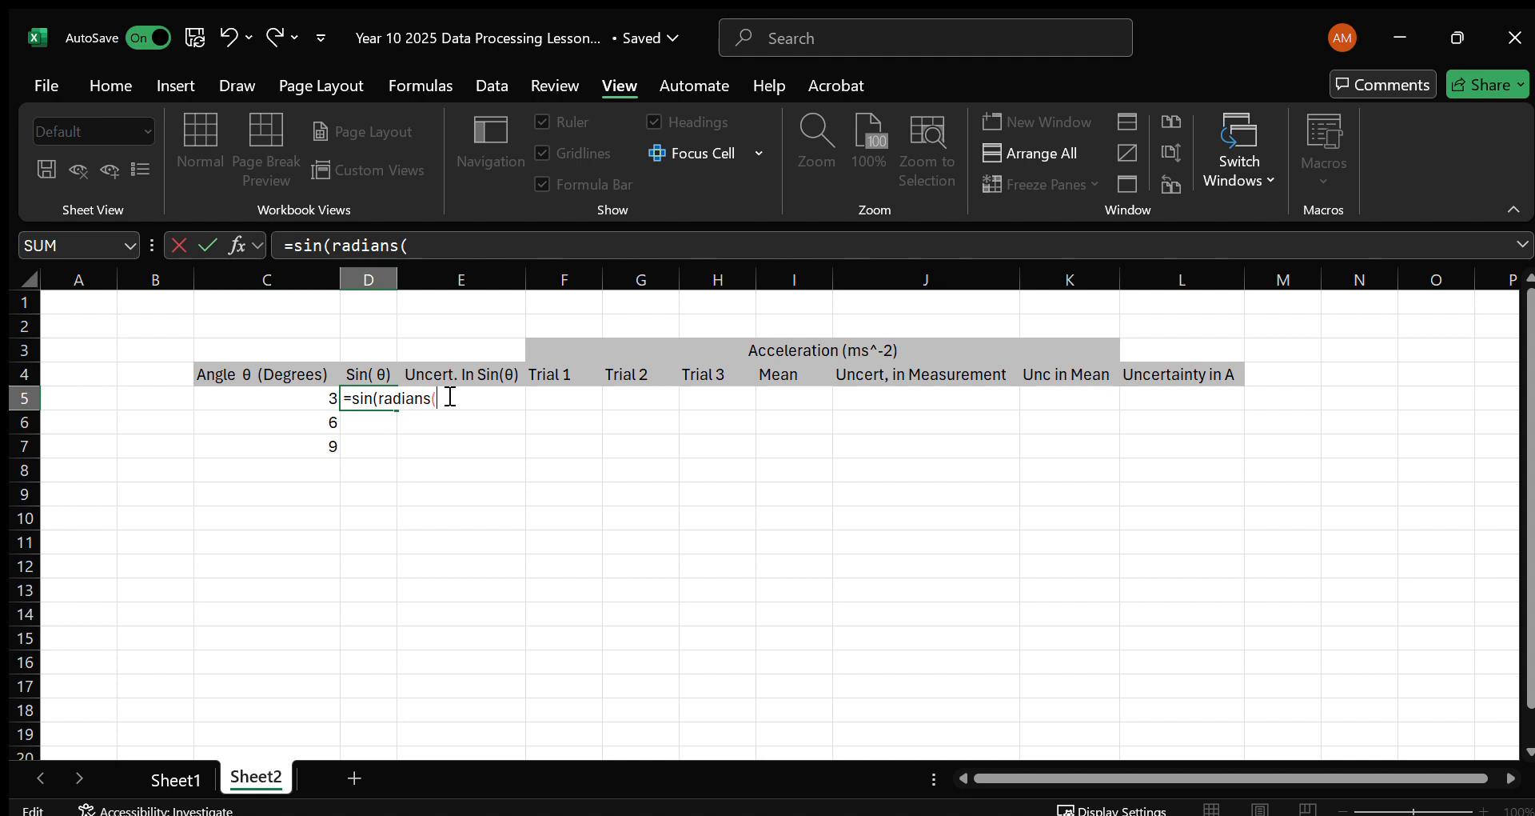
pyautogui.click(315, 397)
pyautogui.write('))')
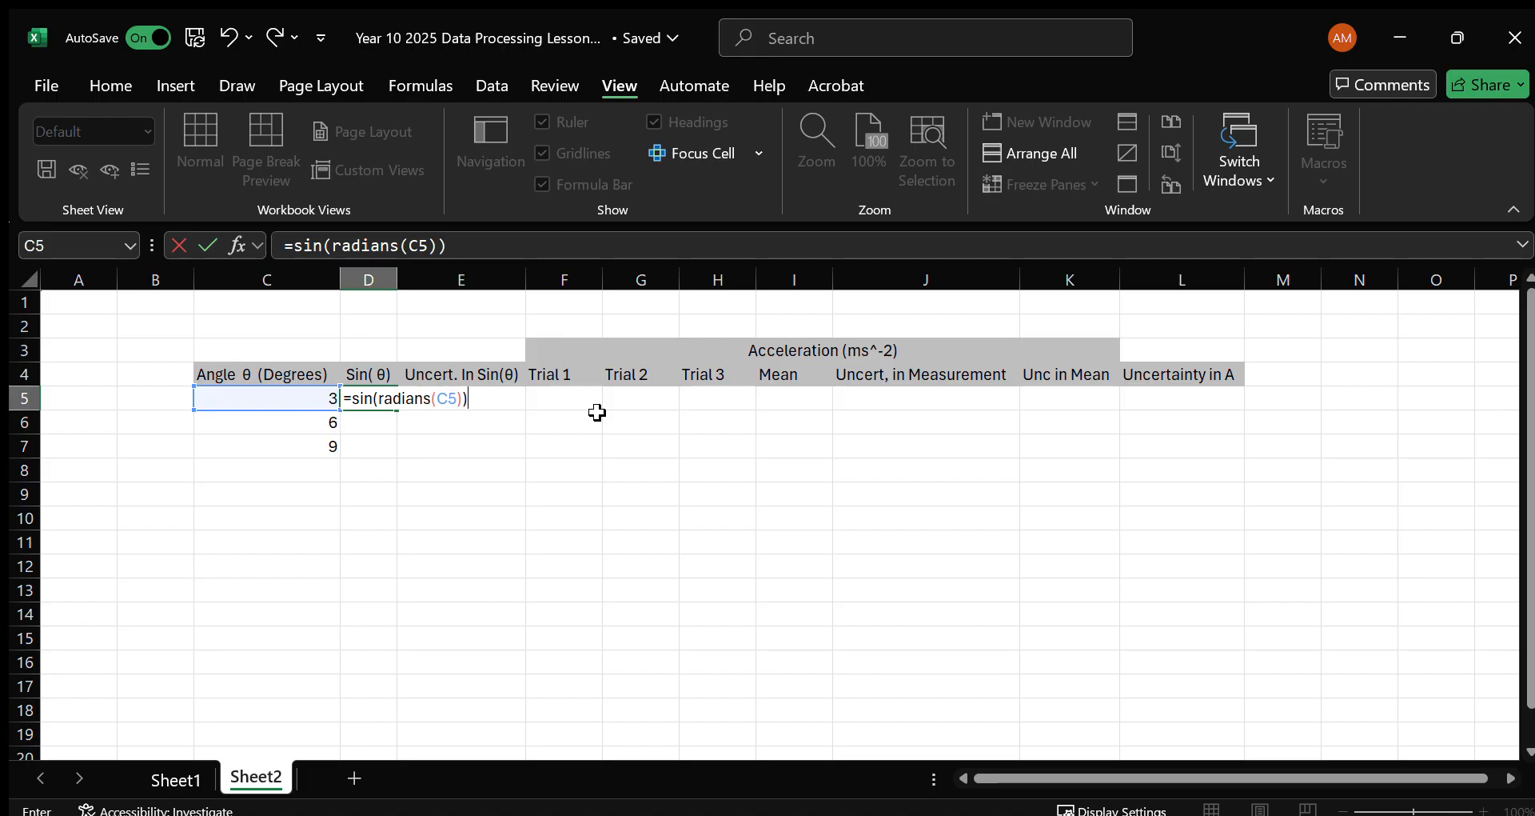
pyautogui.press('Return')
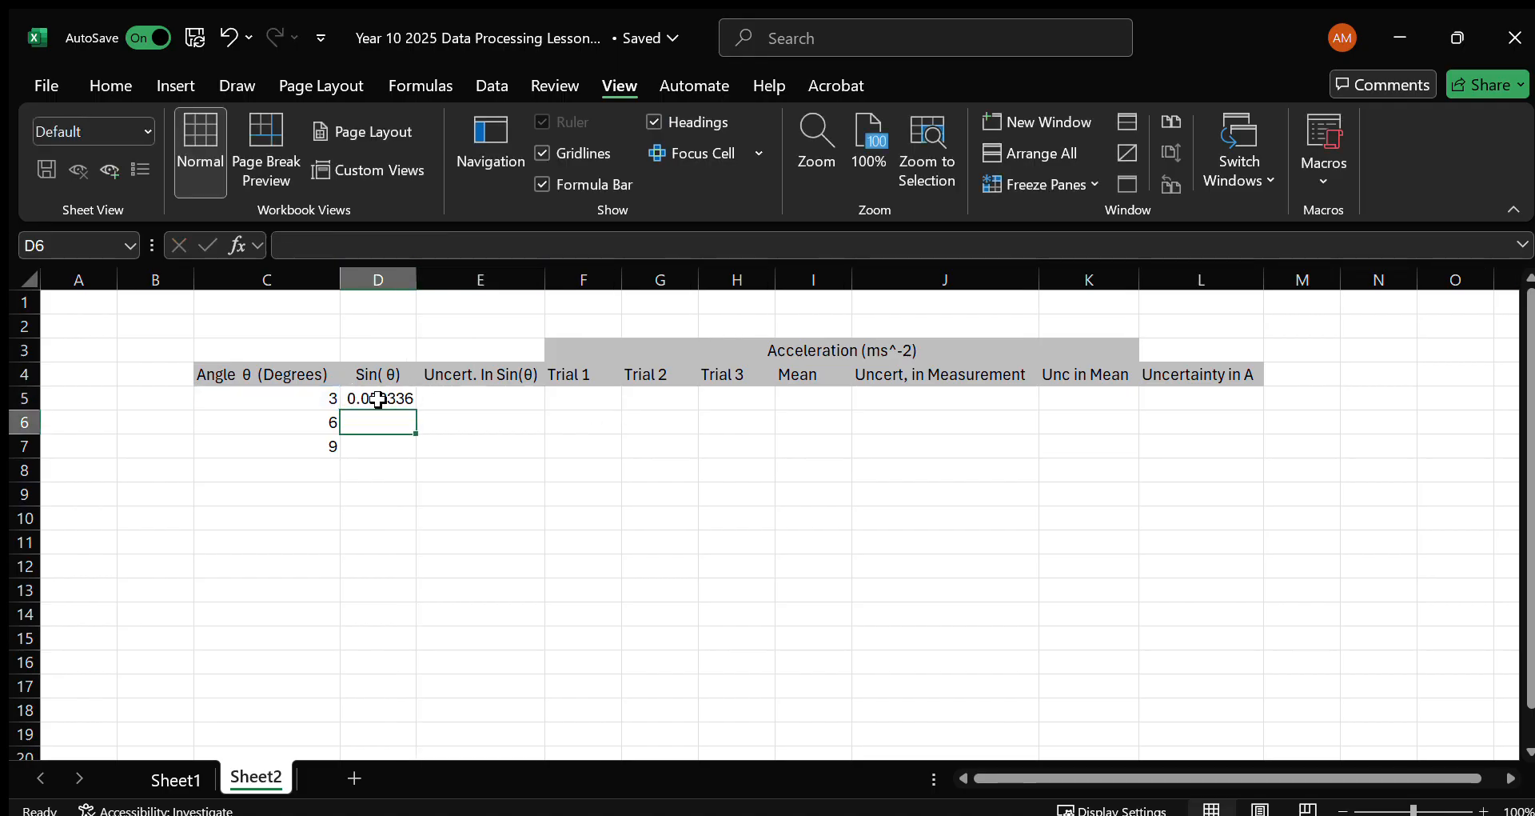
pyautogui.click(378, 399)
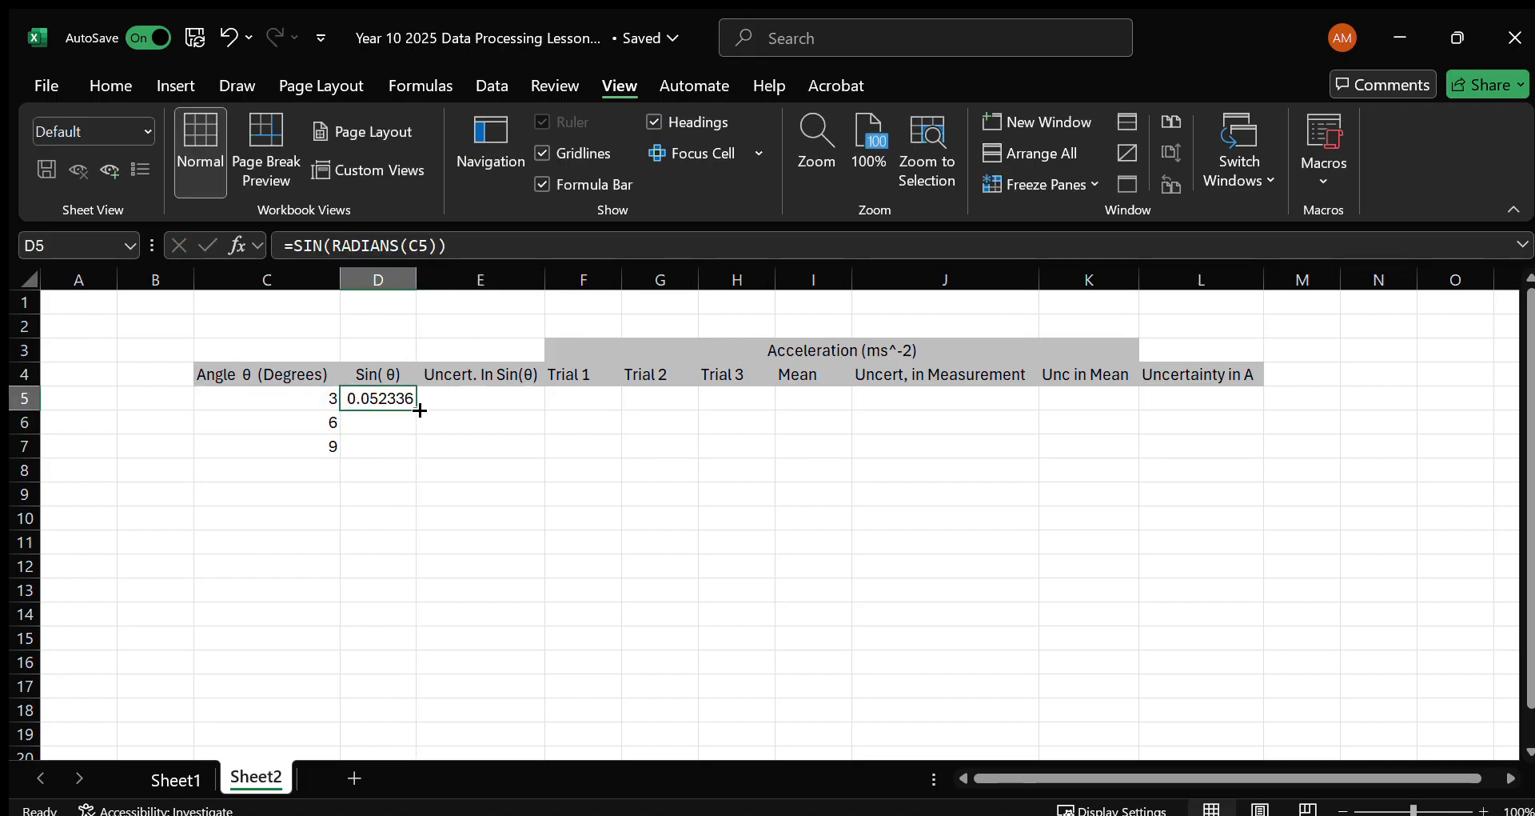
pyautogui.moveTo(418, 414); pyautogui.dragTo(417, 456)
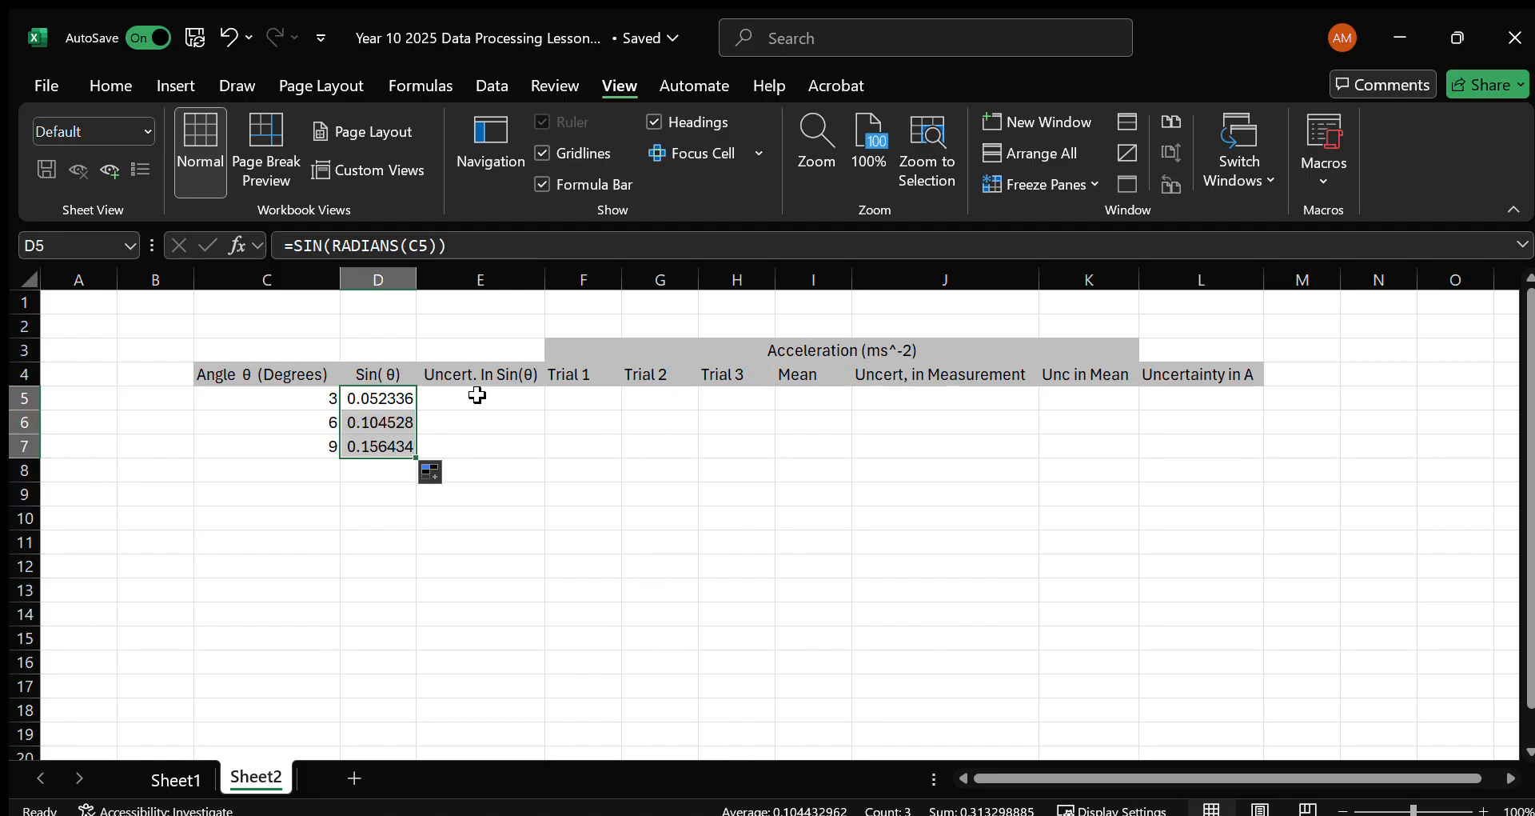
# Format the Sin(θ) values in D5:D7 to two decimal places and autofit column D.
pyautogui.click(409, 405)
pyautogui.moveTo(404, 444); pyautogui.dragTo(404, 400)
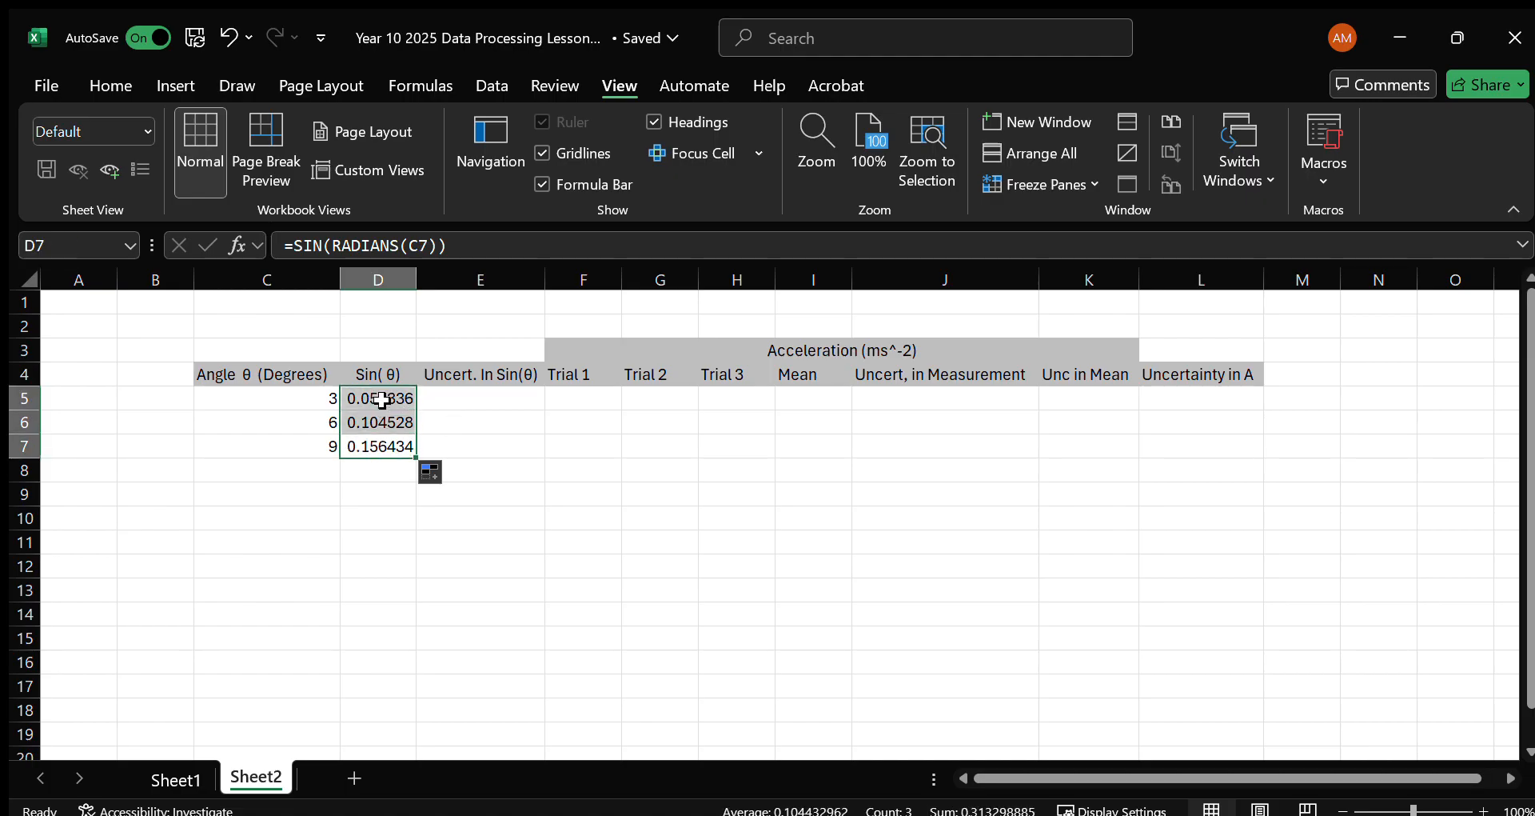
pyautogui.click(111, 86)
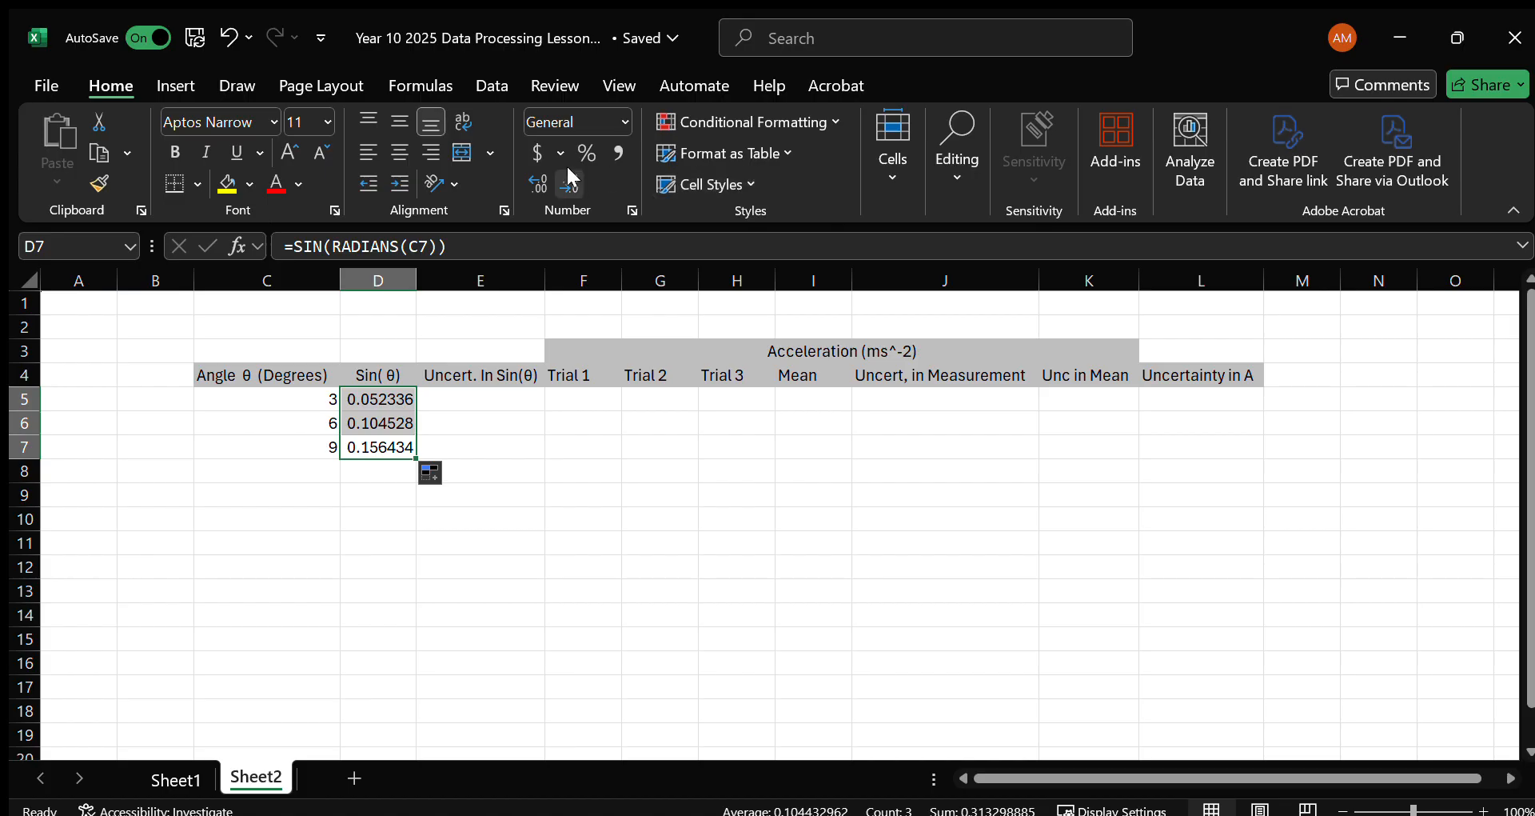
pyautogui.click(534, 185)
pyautogui.click(564, 184)
pyautogui.click(564, 185)
pyautogui.click(564, 185)
pyautogui.click(563, 184)
pyautogui.click(564, 184)
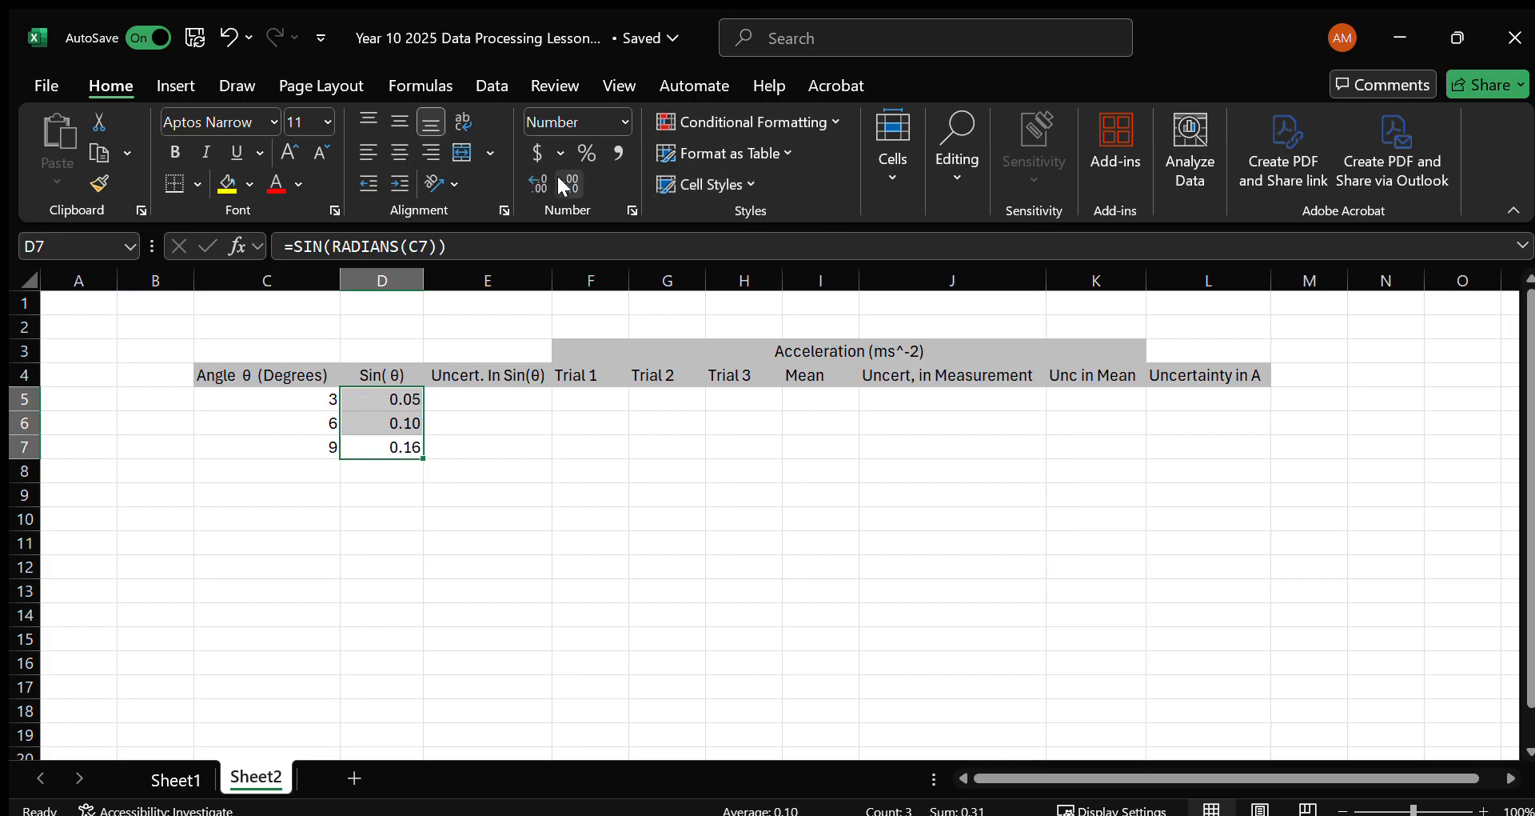
pyautogui.doubleClick(423, 279)
# Enter =sin(radians(1)) in cell E5 under Uncert. In Sin(θ) and fill the formula down to E7.
pyautogui.click(502, 396)
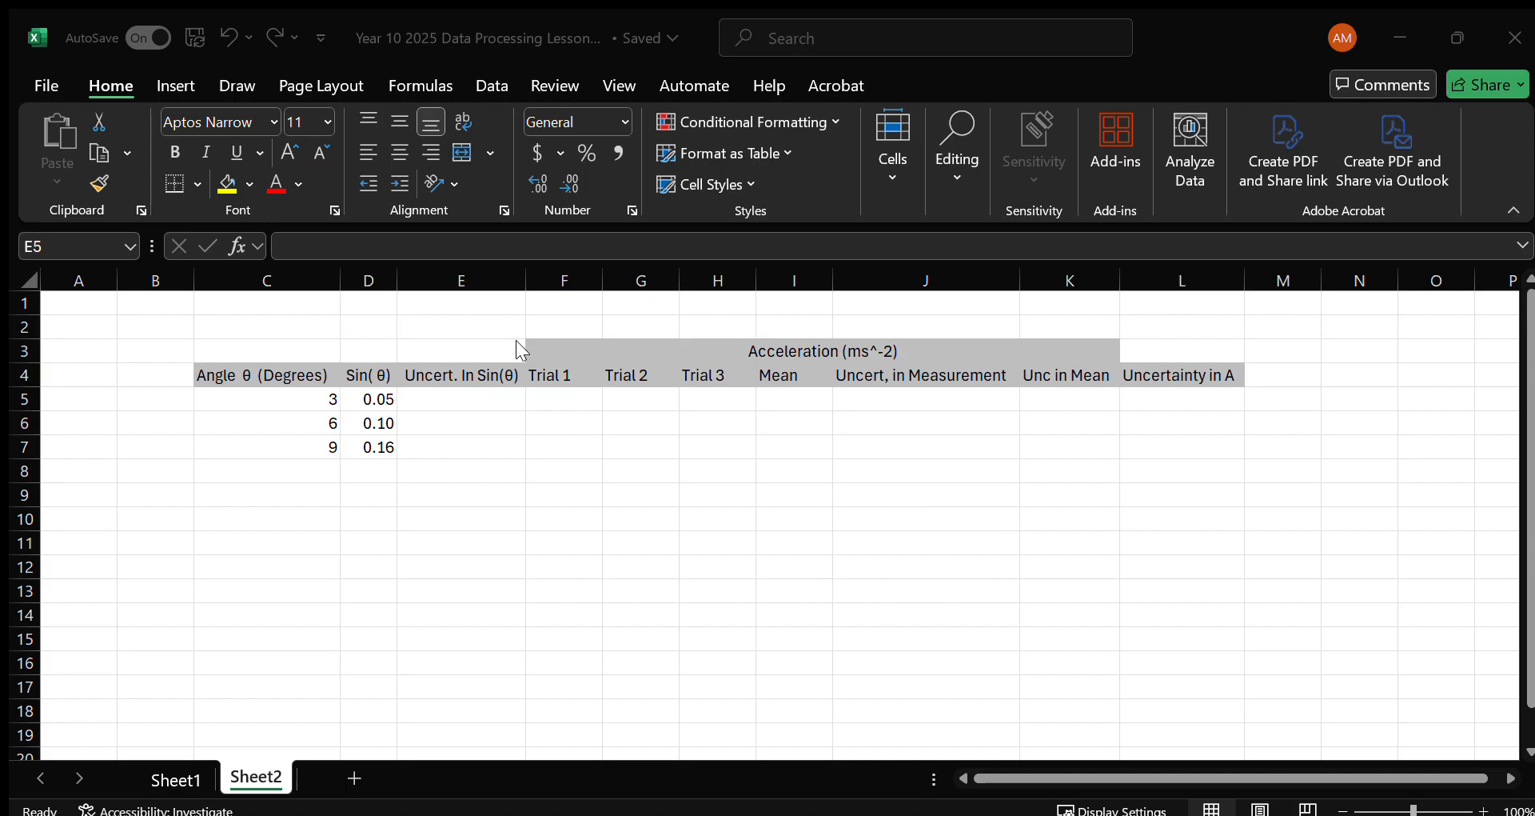
pyautogui.click(492, 396)
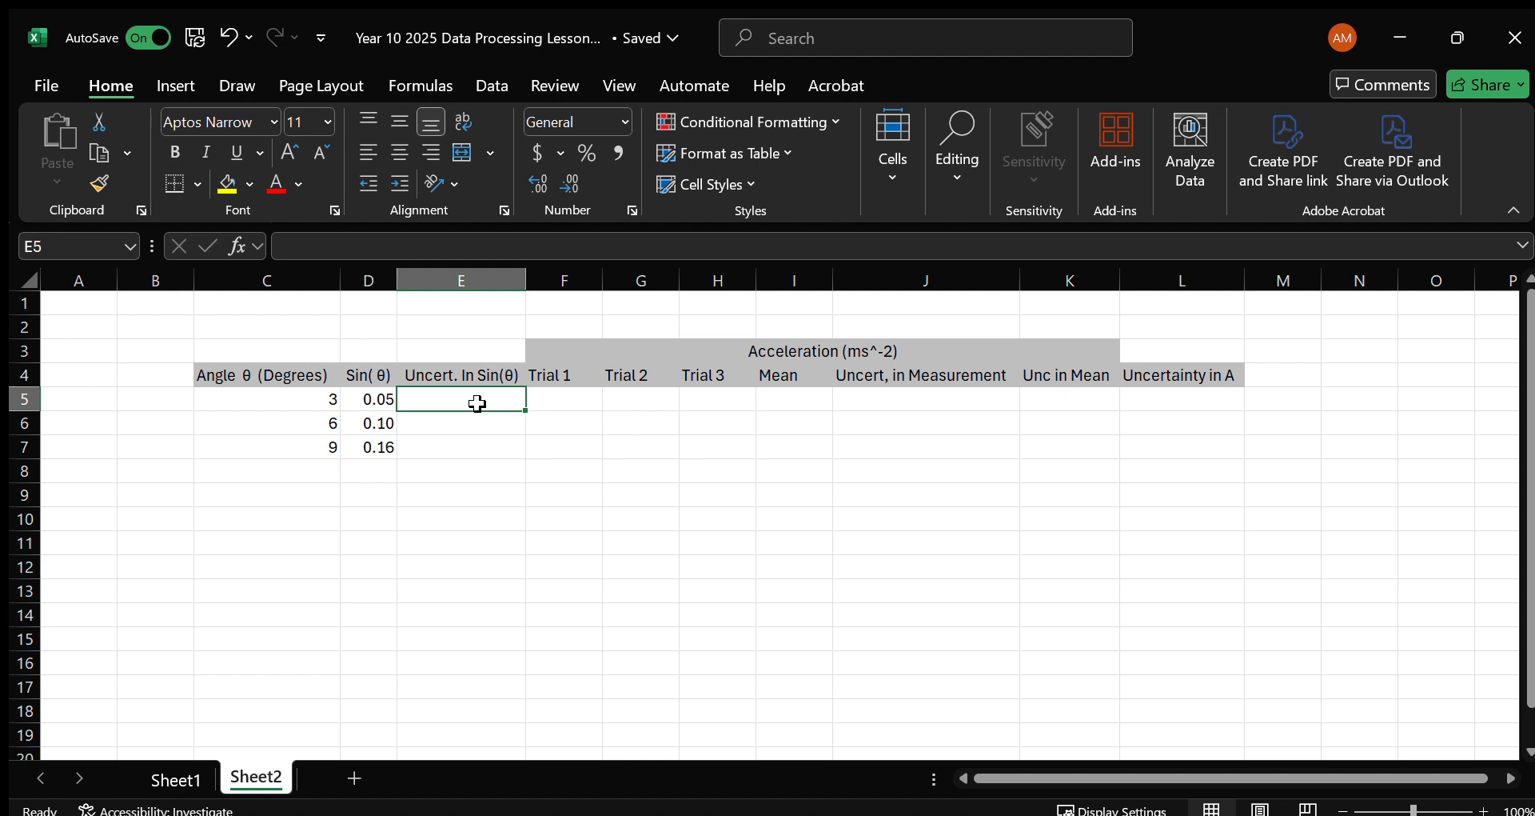
pyautogui.write('=sin(')
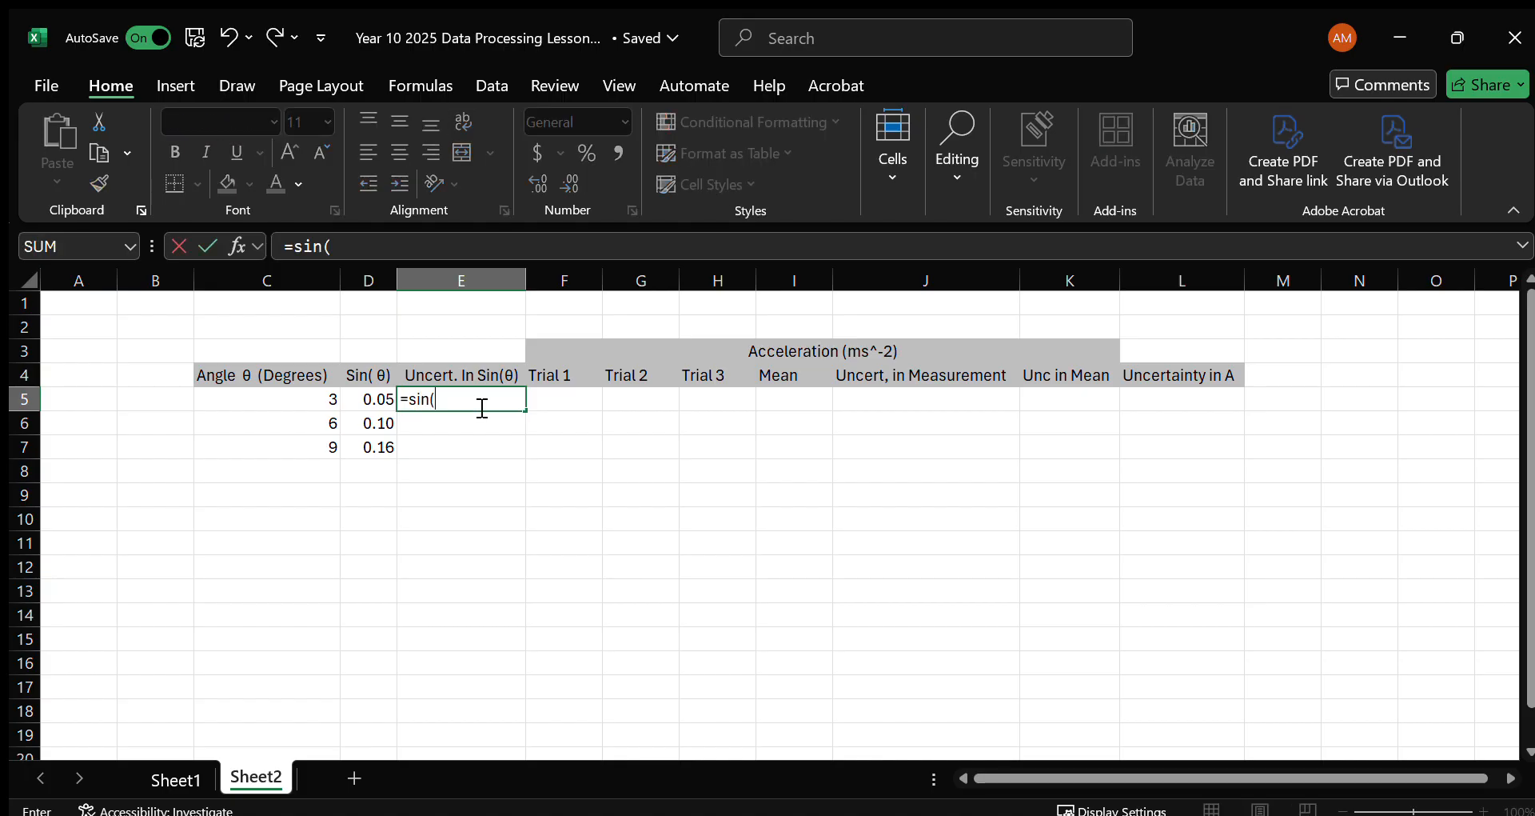
pyautogui.write('radian')
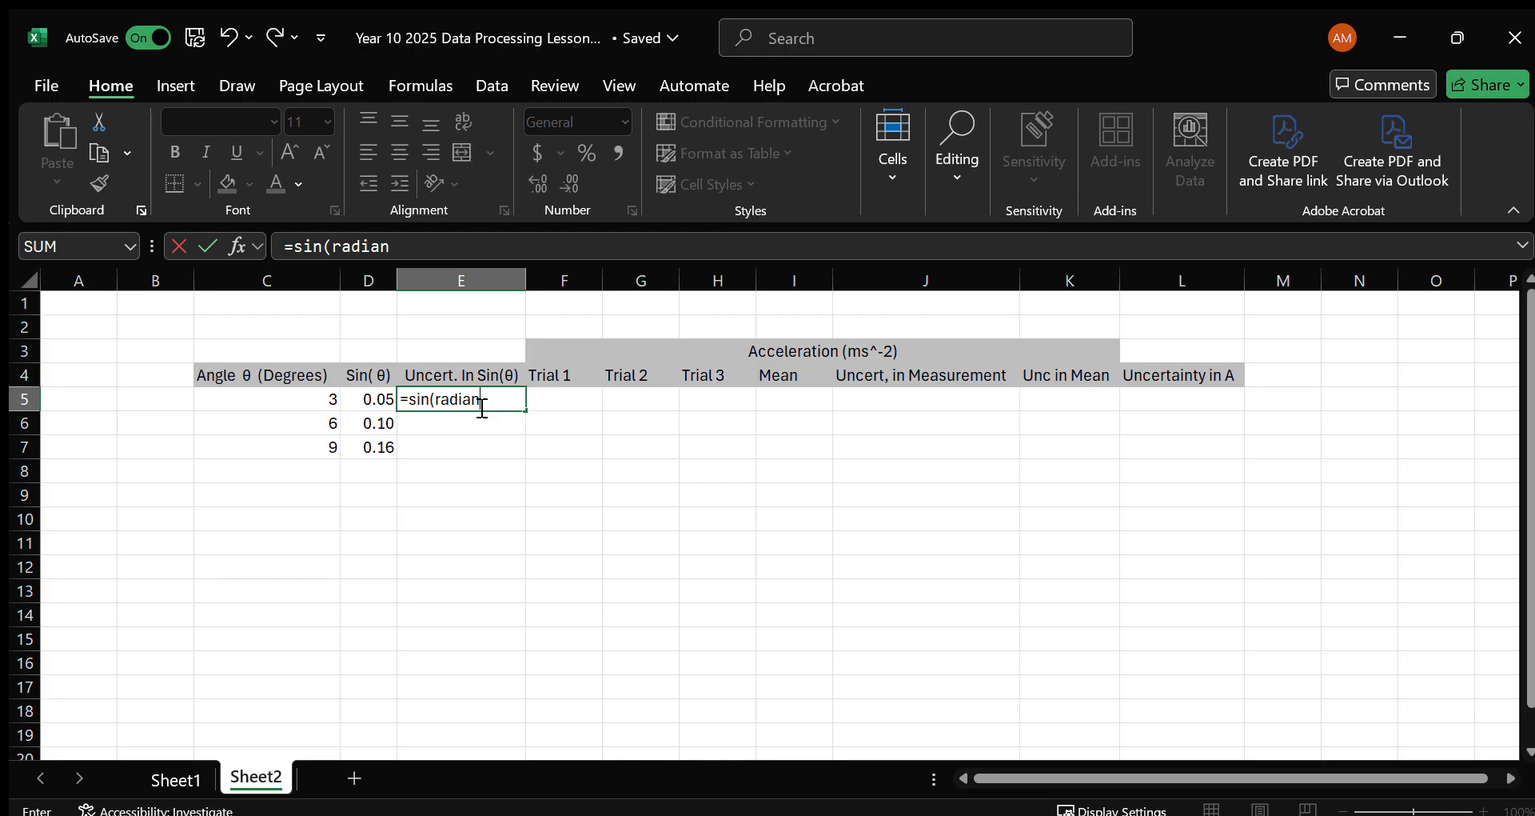
pyautogui.write('s(1))')
pyautogui.press('Return')
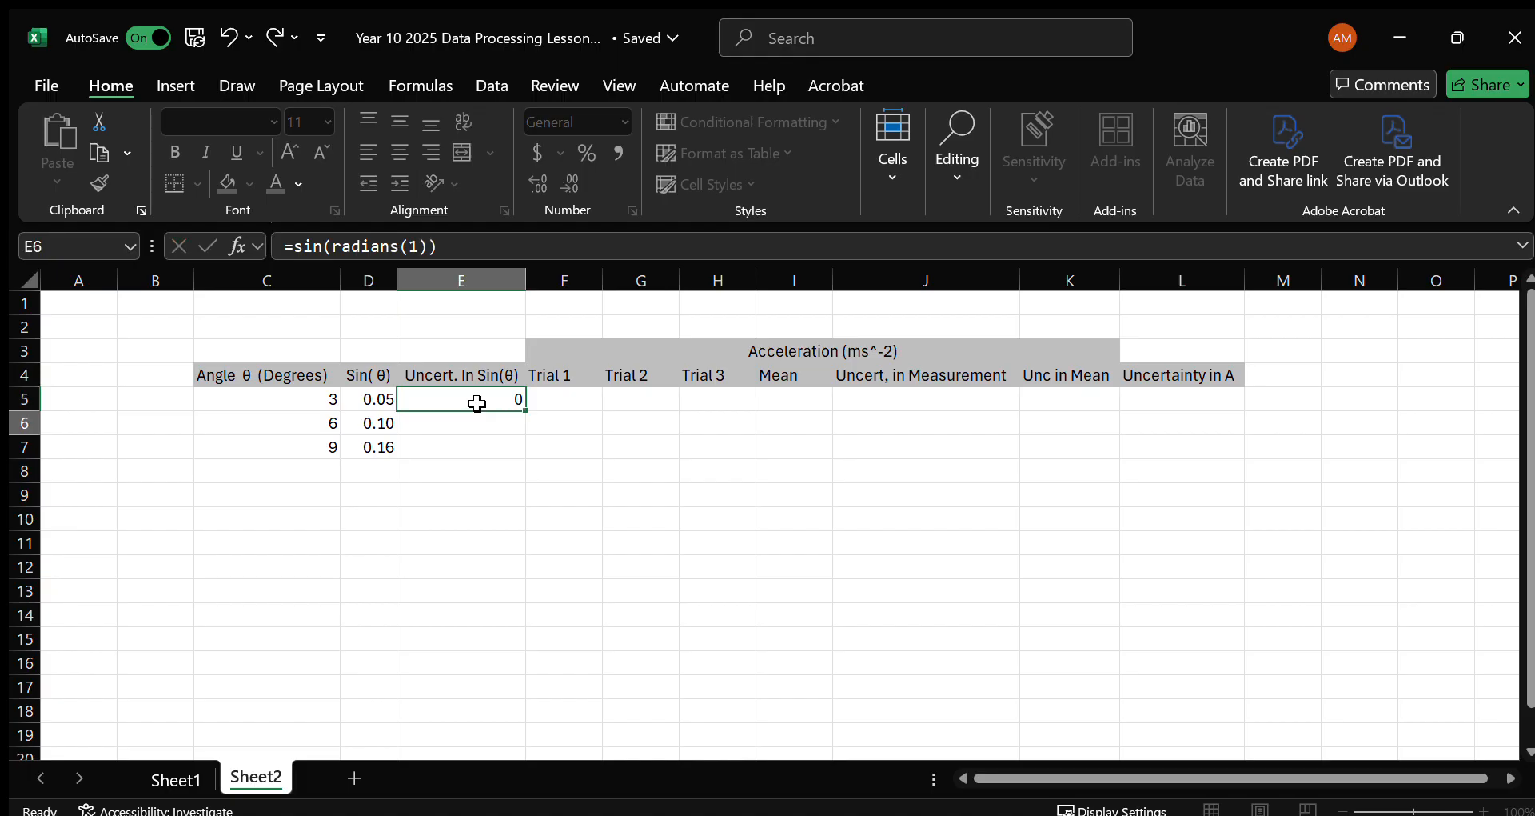
pyautogui.click(479, 398)
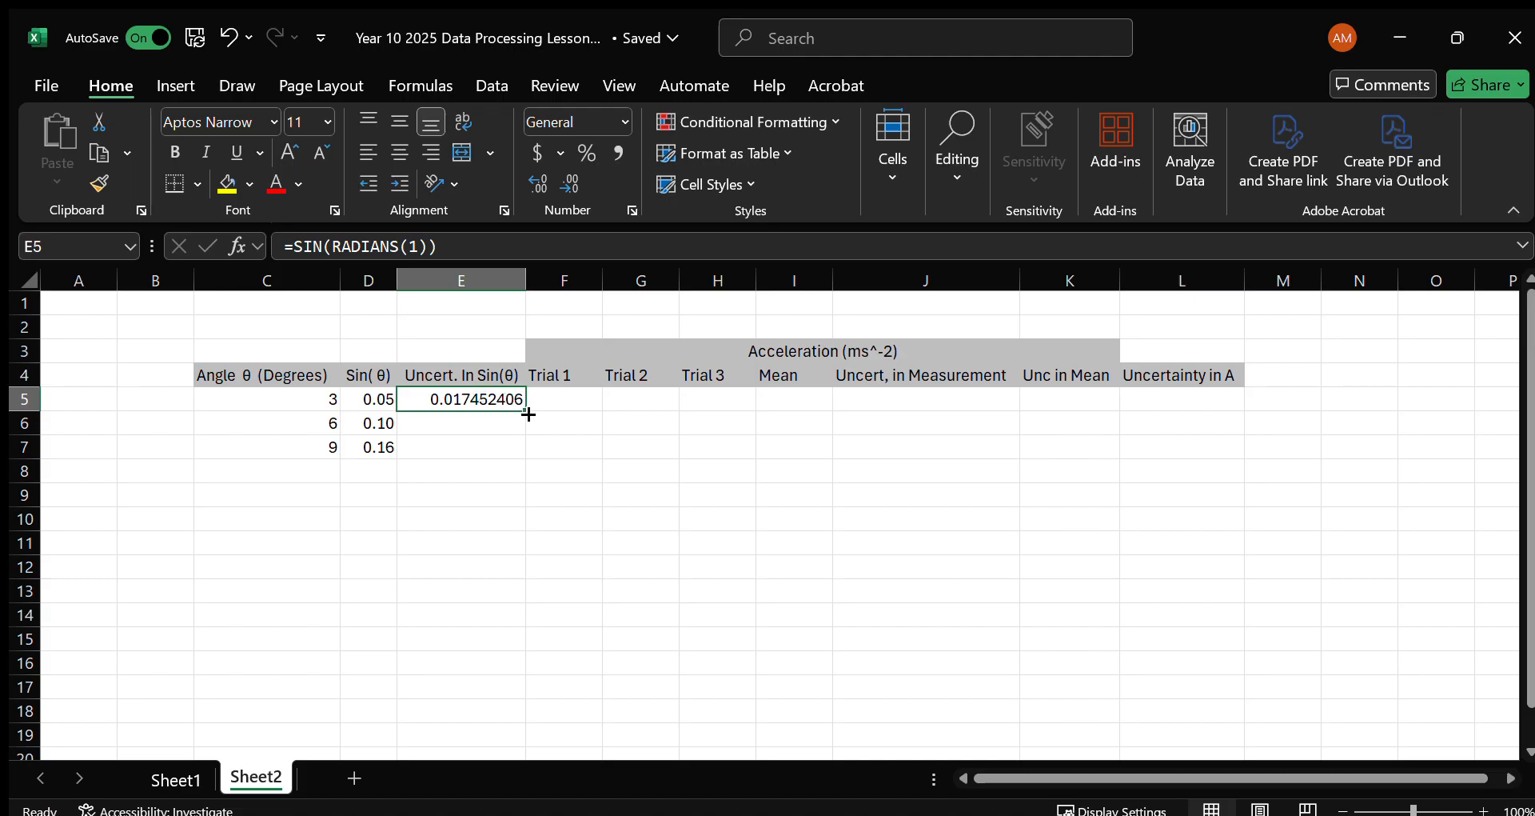
pyautogui.moveTo(530, 413); pyautogui.dragTo(528, 458)
# Format the Uncert. In Sin(θ) values in E5:E7 to three decimal places.
pyautogui.click(473, 403)
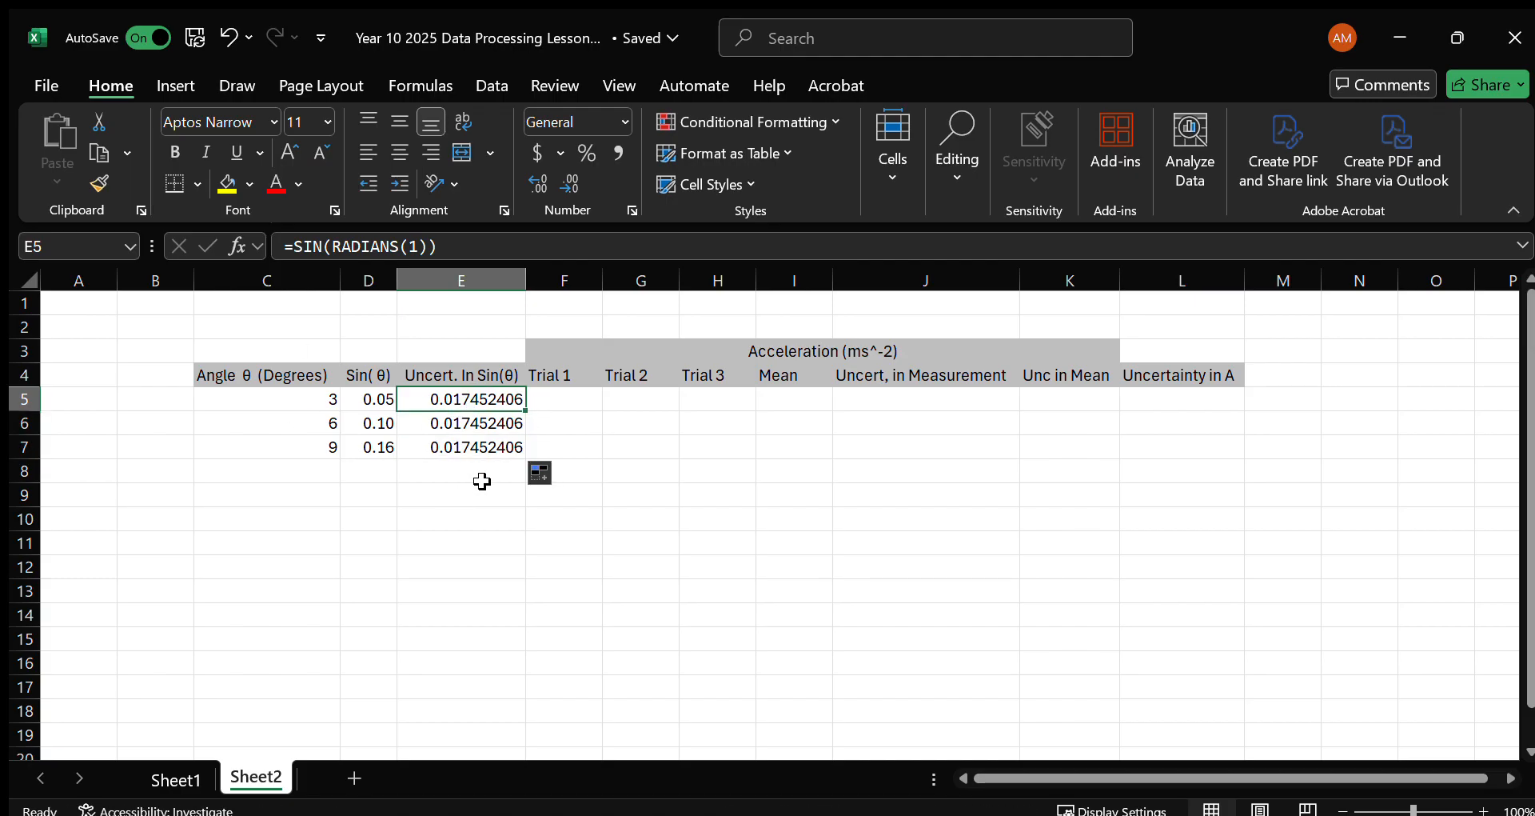
pyautogui.moveTo(490, 400); pyautogui.dragTo(480, 448)
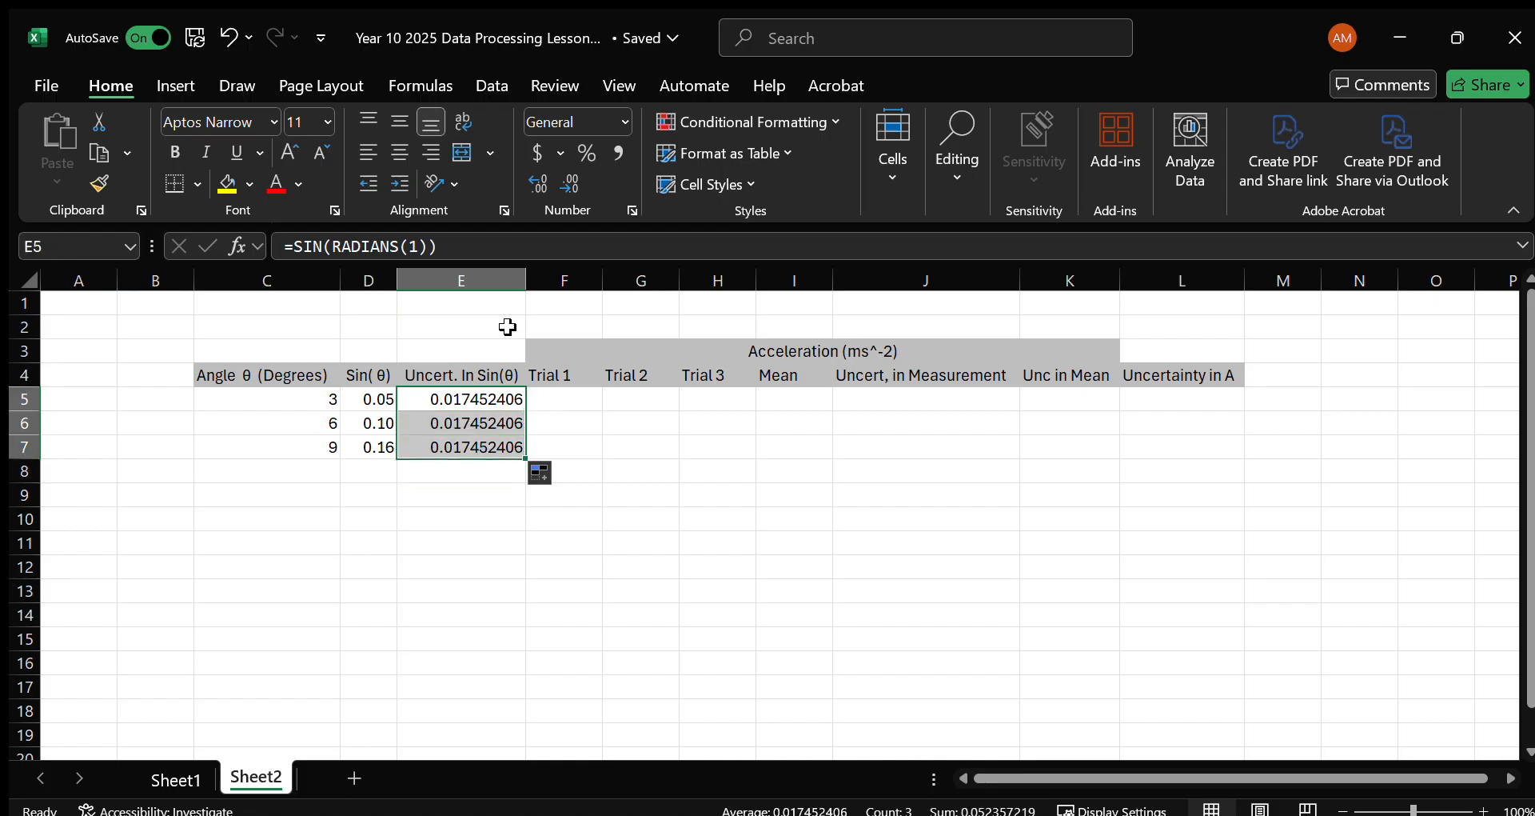
pyautogui.click(540, 183)
pyautogui.click(557, 184)
pyautogui.click(557, 183)
pyautogui.click(557, 184)
pyautogui.click(557, 184)
pyautogui.click(558, 184)
pyautogui.click(557, 183)
pyautogui.click(558, 184)
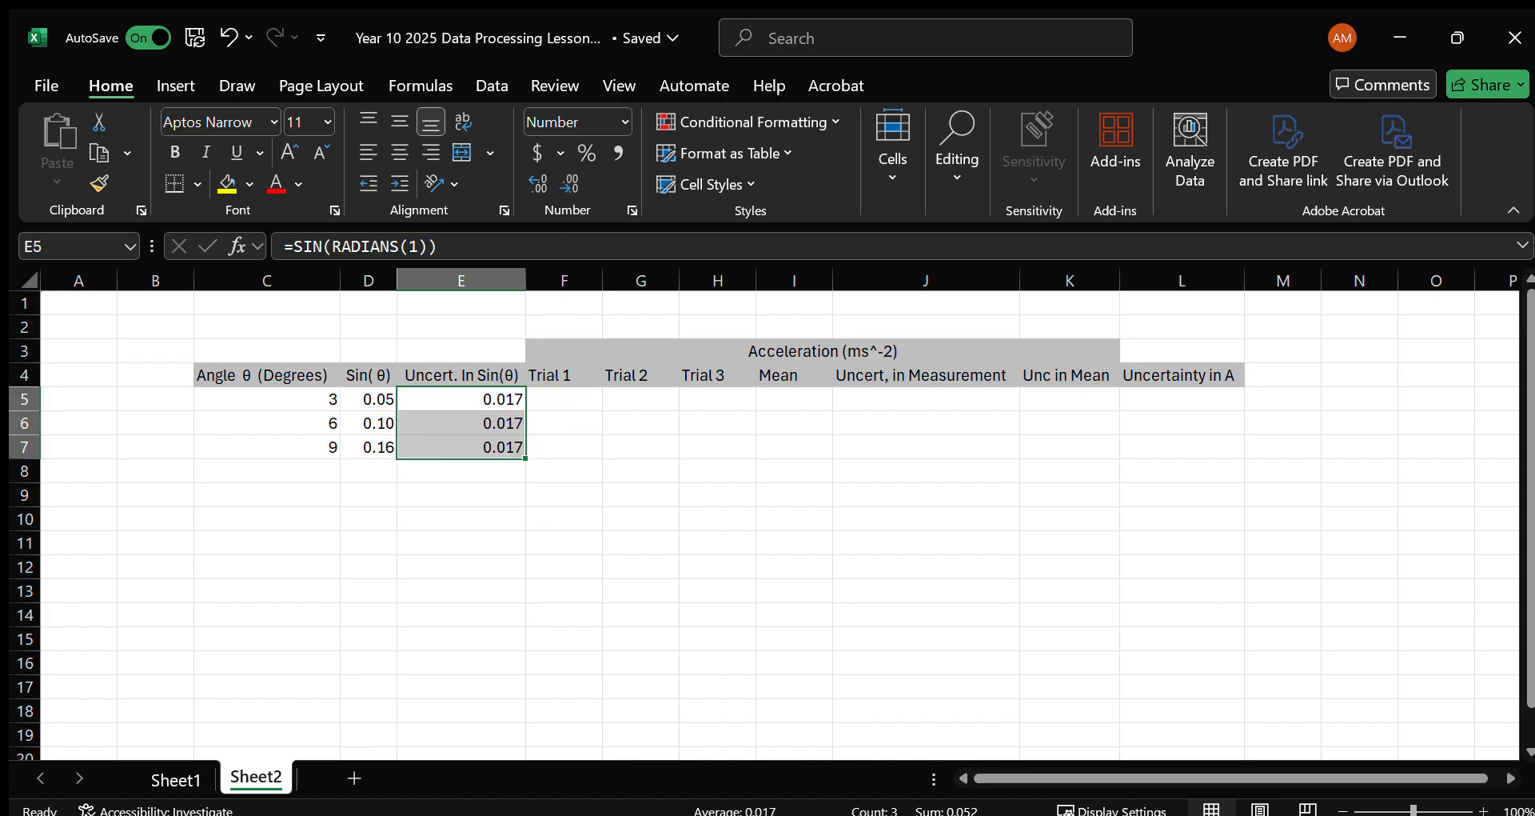
# Copy the three rows of Trial 1 to Trial 3 acceleration values from the source table into F5:H7.
pyautogui.hotkey('alt', 'Tab')
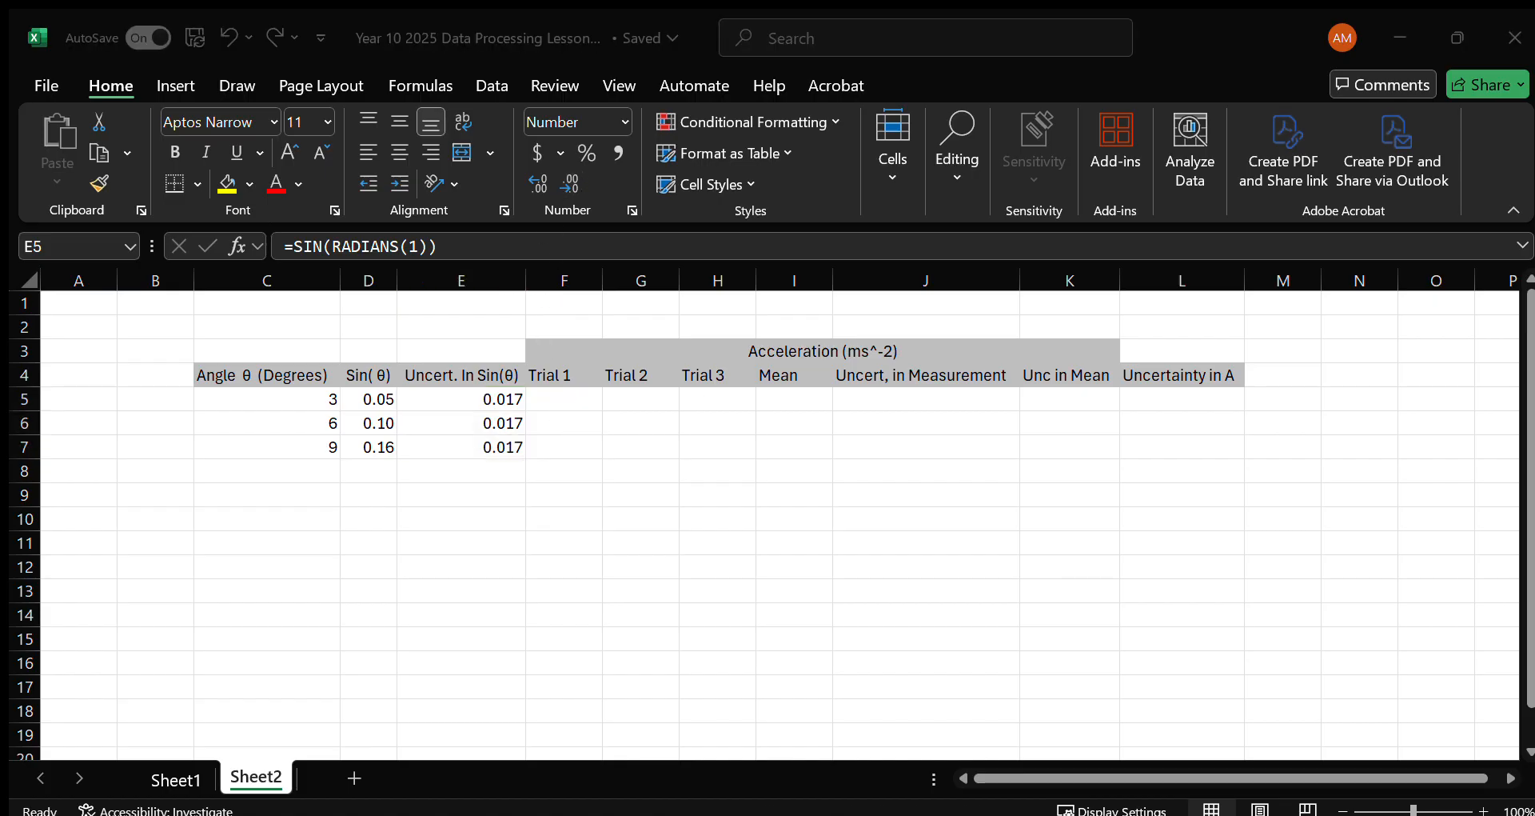
pyautogui.hotkey('alt', 'Tab')
pyautogui.moveTo(573, 405); pyautogui.dragTo(737, 446)
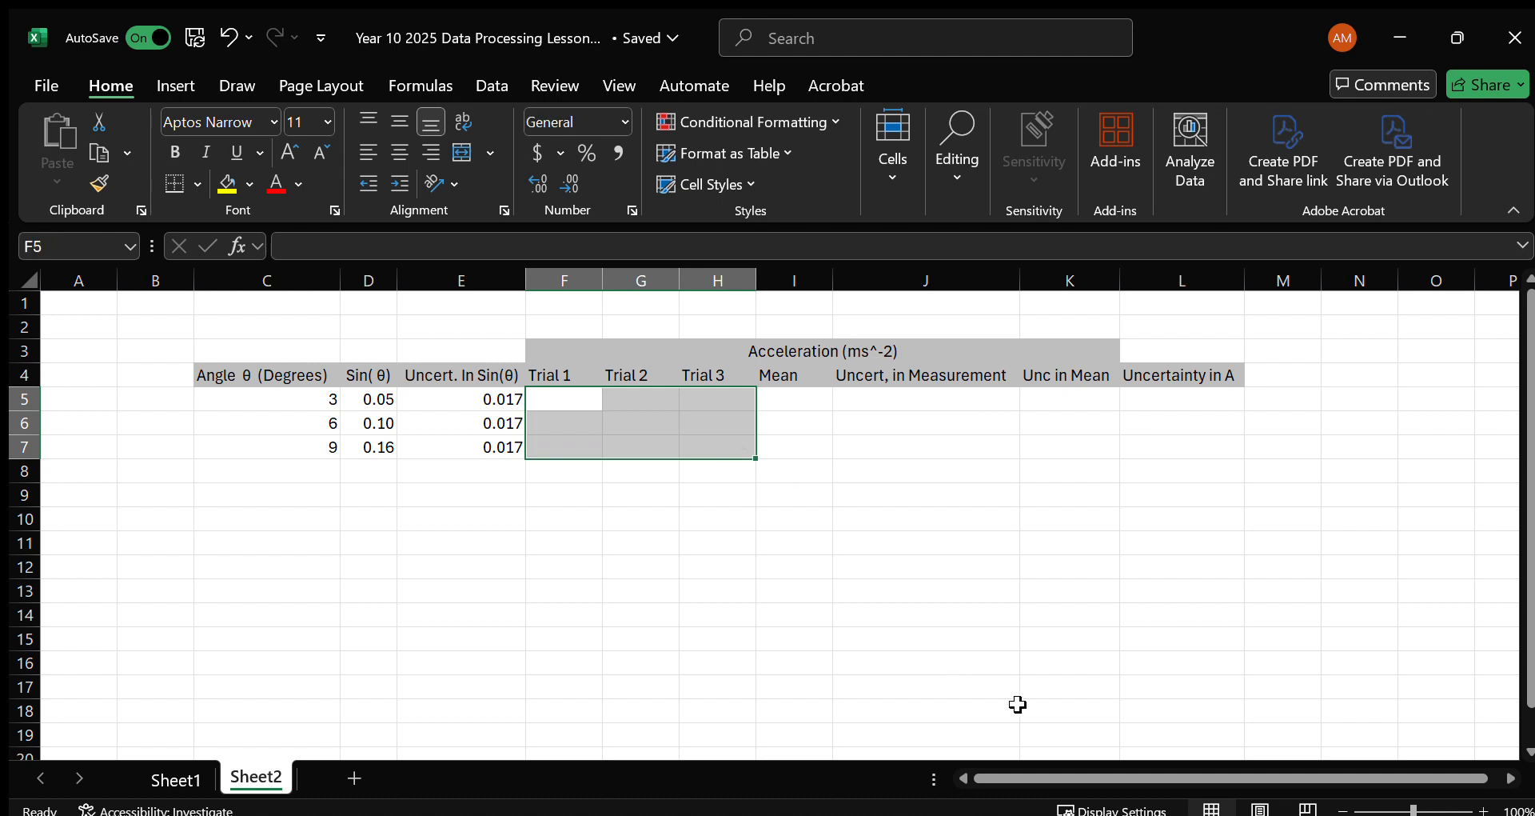
pyautogui.moveTo(810, 400); pyautogui.dragTo(1163, 401)
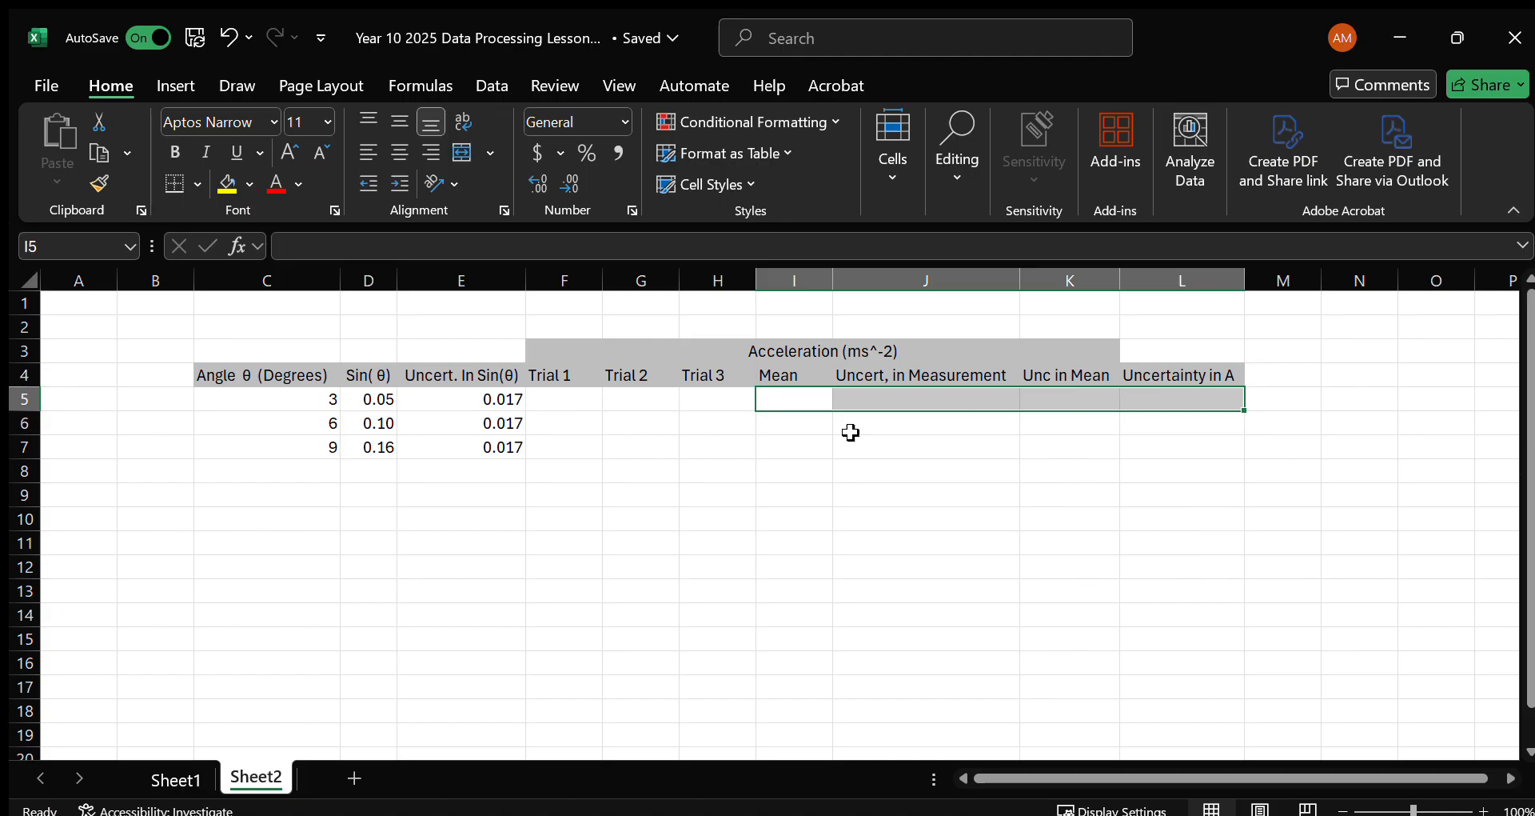
pyautogui.click(763, 418)
pyautogui.click(560, 394)
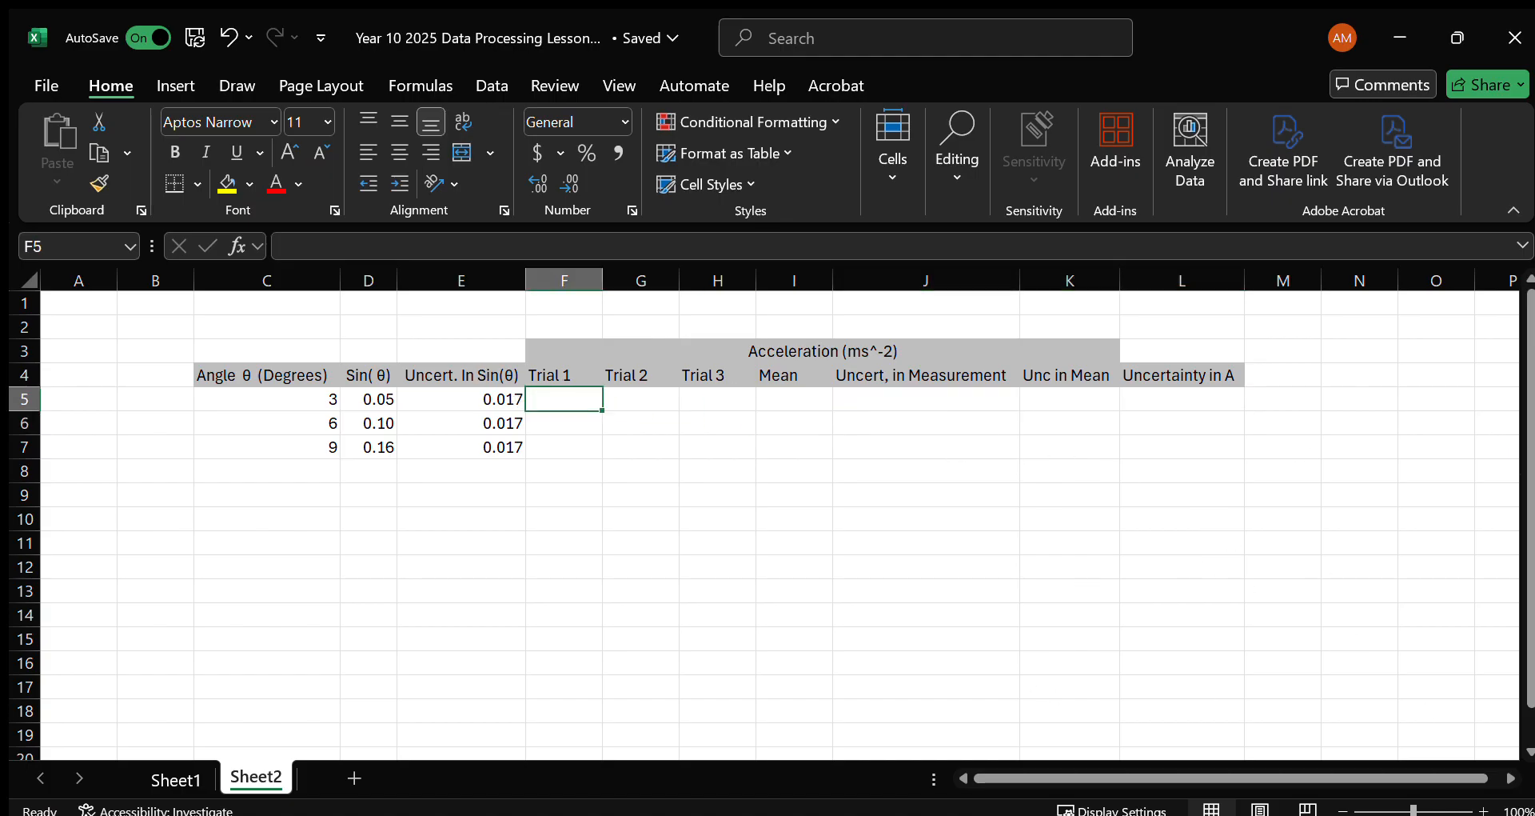
pyautogui.hotkey('ctrl', 'c')
pyautogui.click(563, 401)
pyautogui.hotkey('ctrl', 'v')
pyautogui.click(534, 450)
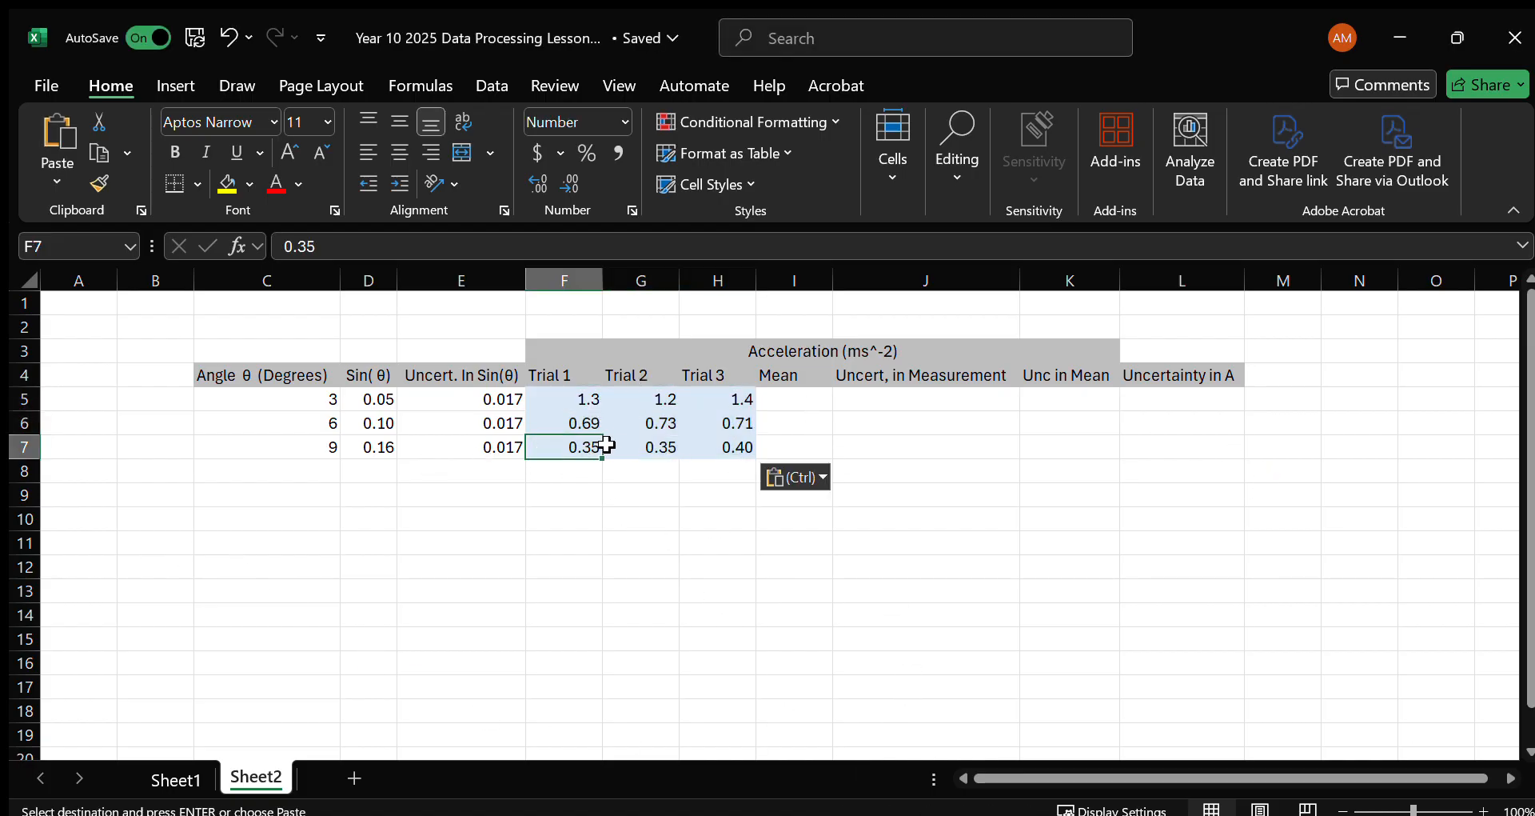
# Reverse the row order of the trial values in F5:H7, putting 0.35, 0.35, 0.40 in row 5 and 1.3, 1.2, 1.4 in row 7.
pyautogui.moveTo(568, 397); pyautogui.dragTo(722, 552)
pyautogui.click(588, 399)
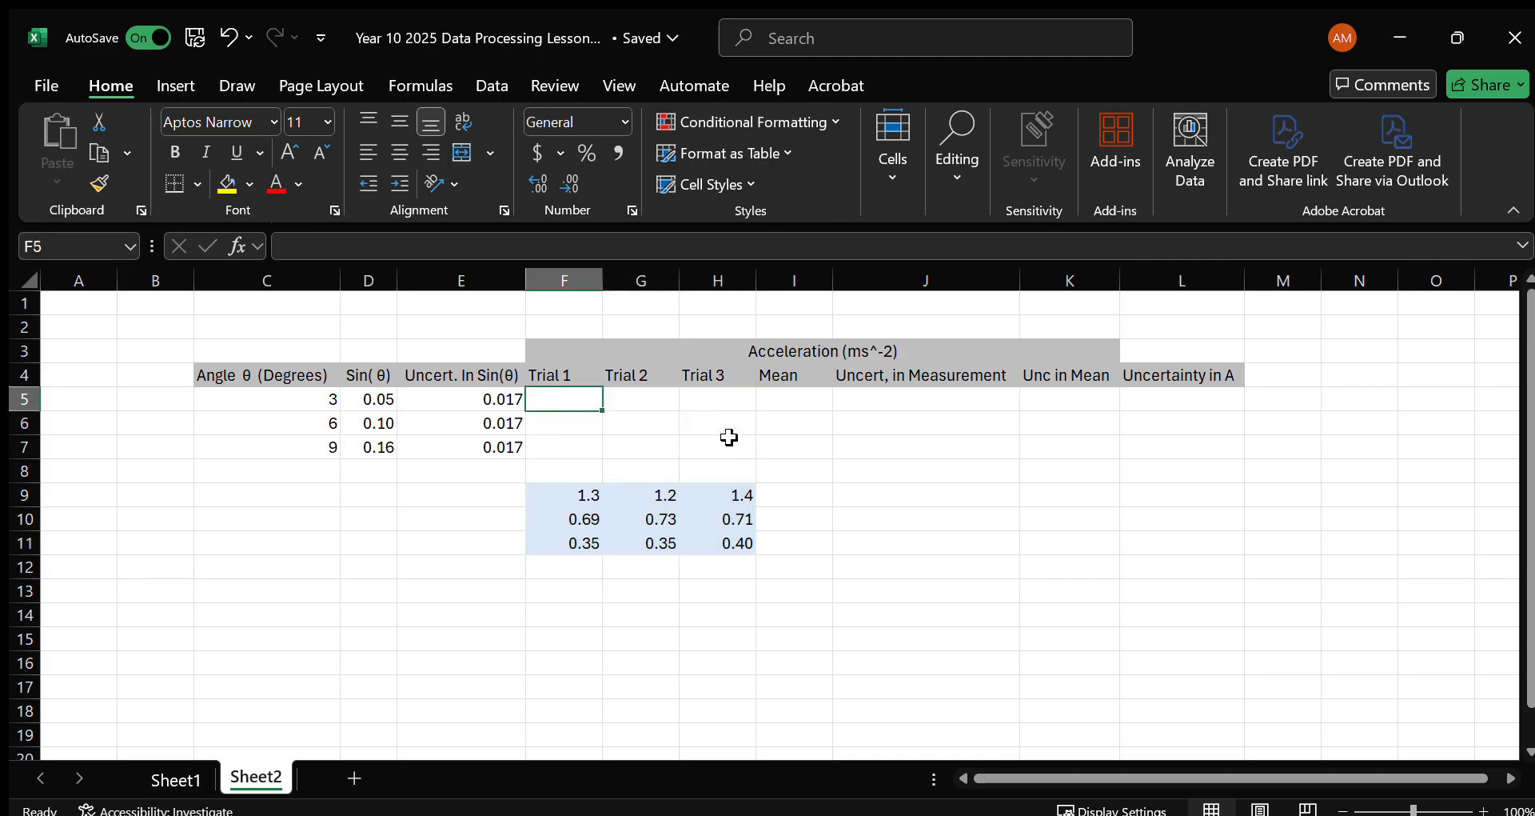
pyautogui.moveTo(563, 543); pyautogui.dragTo(692, 405)
pyautogui.moveTo(590, 516); pyautogui.dragTo(706, 446)
# Enter =AVERAGE(F5:H5) in cell I5 under Mean and fill the formula down to I7.
pyautogui.click(824, 395)
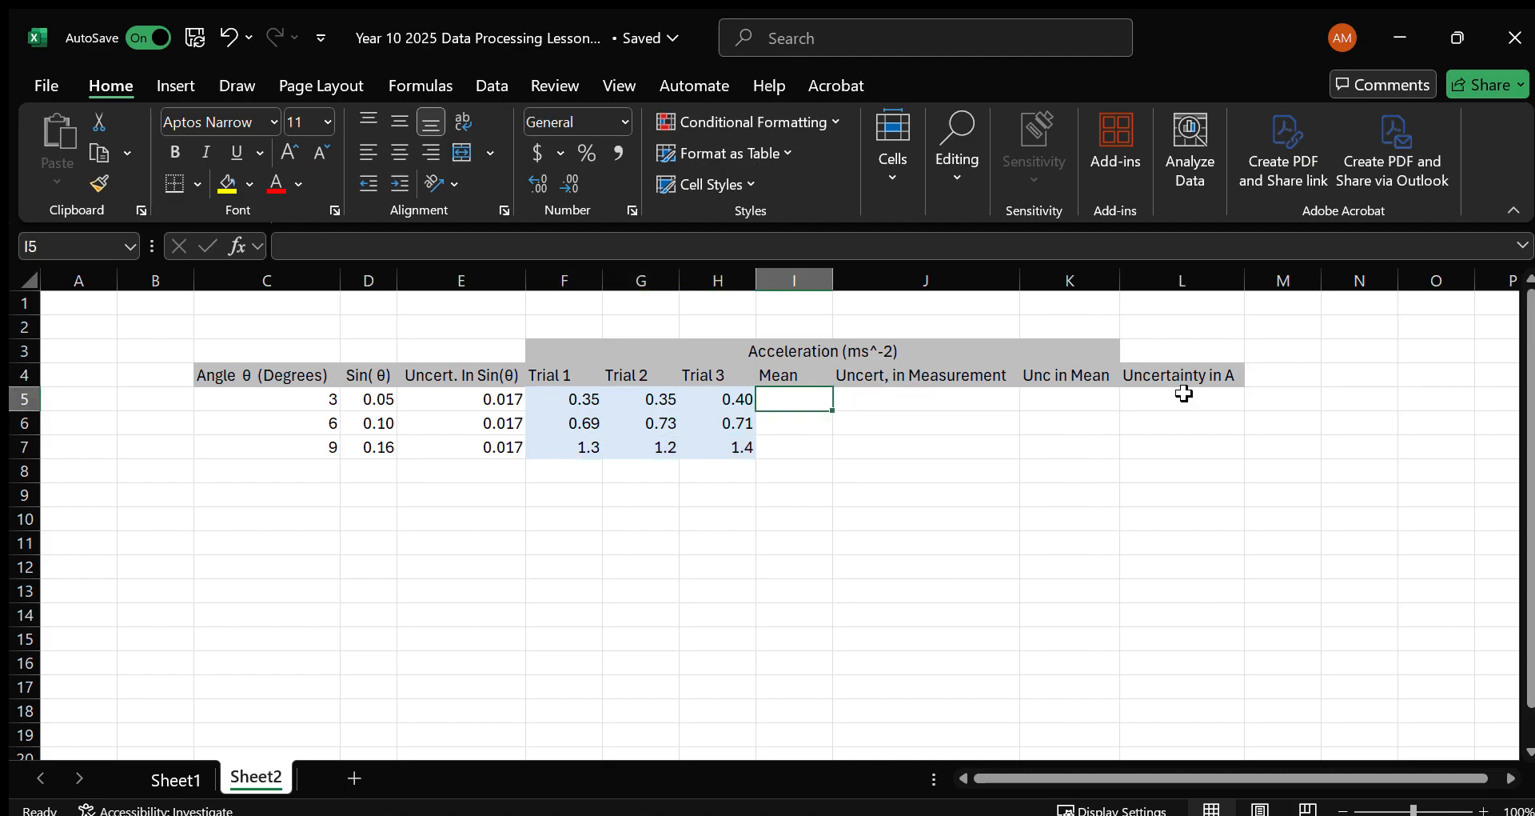
pyautogui.write('=AVERAGE(')
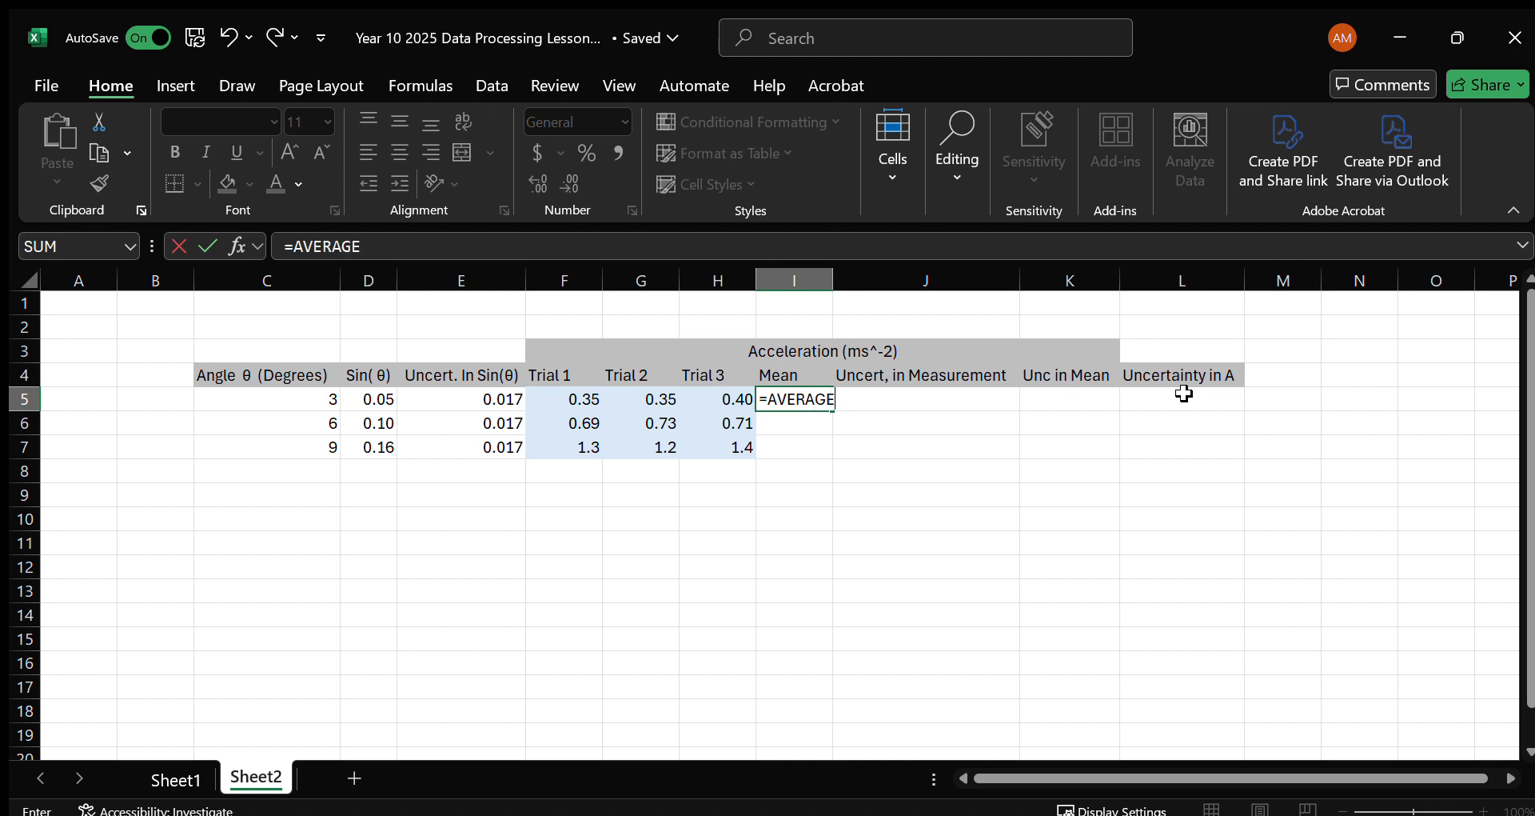
pyautogui.press('Left')
pyautogui.hotkey('shift', 'Left')
pyautogui.hotkey('shift', 'Left')
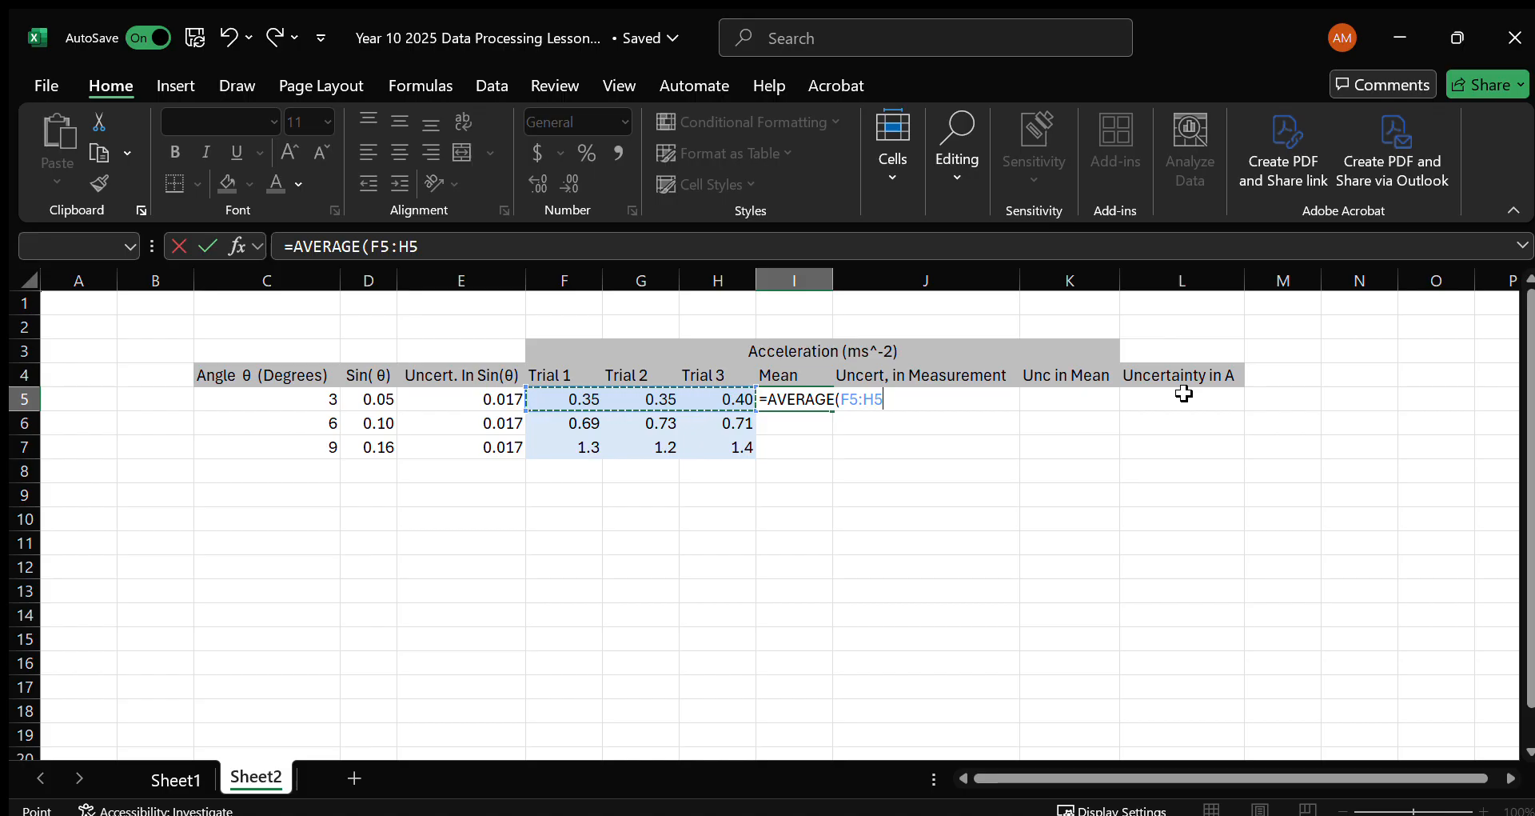
pyautogui.press('Return')
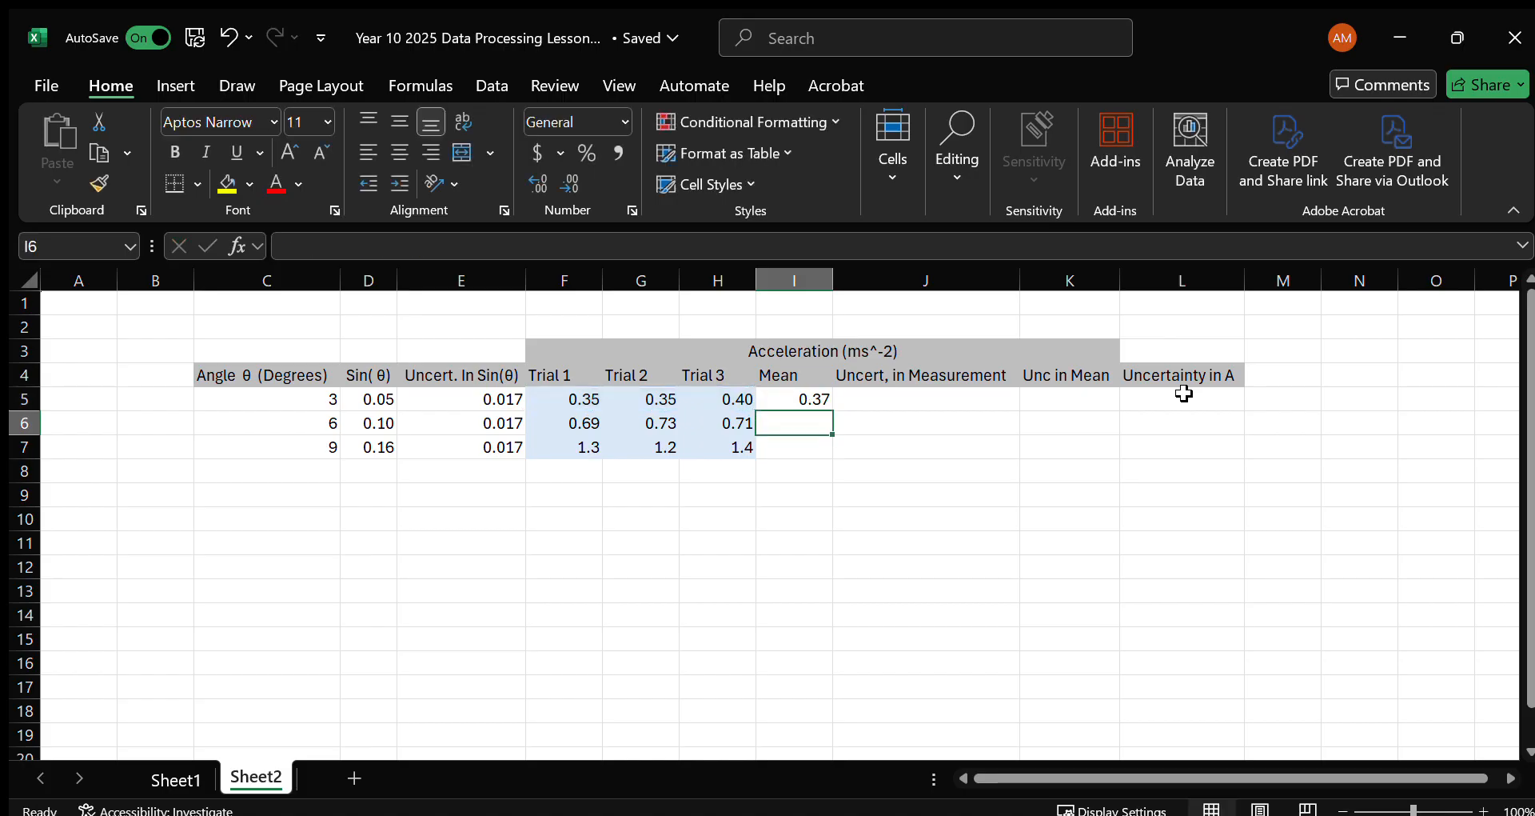
pyautogui.click(797, 395)
pyautogui.moveTo(833, 410); pyautogui.dragTo(836, 459)
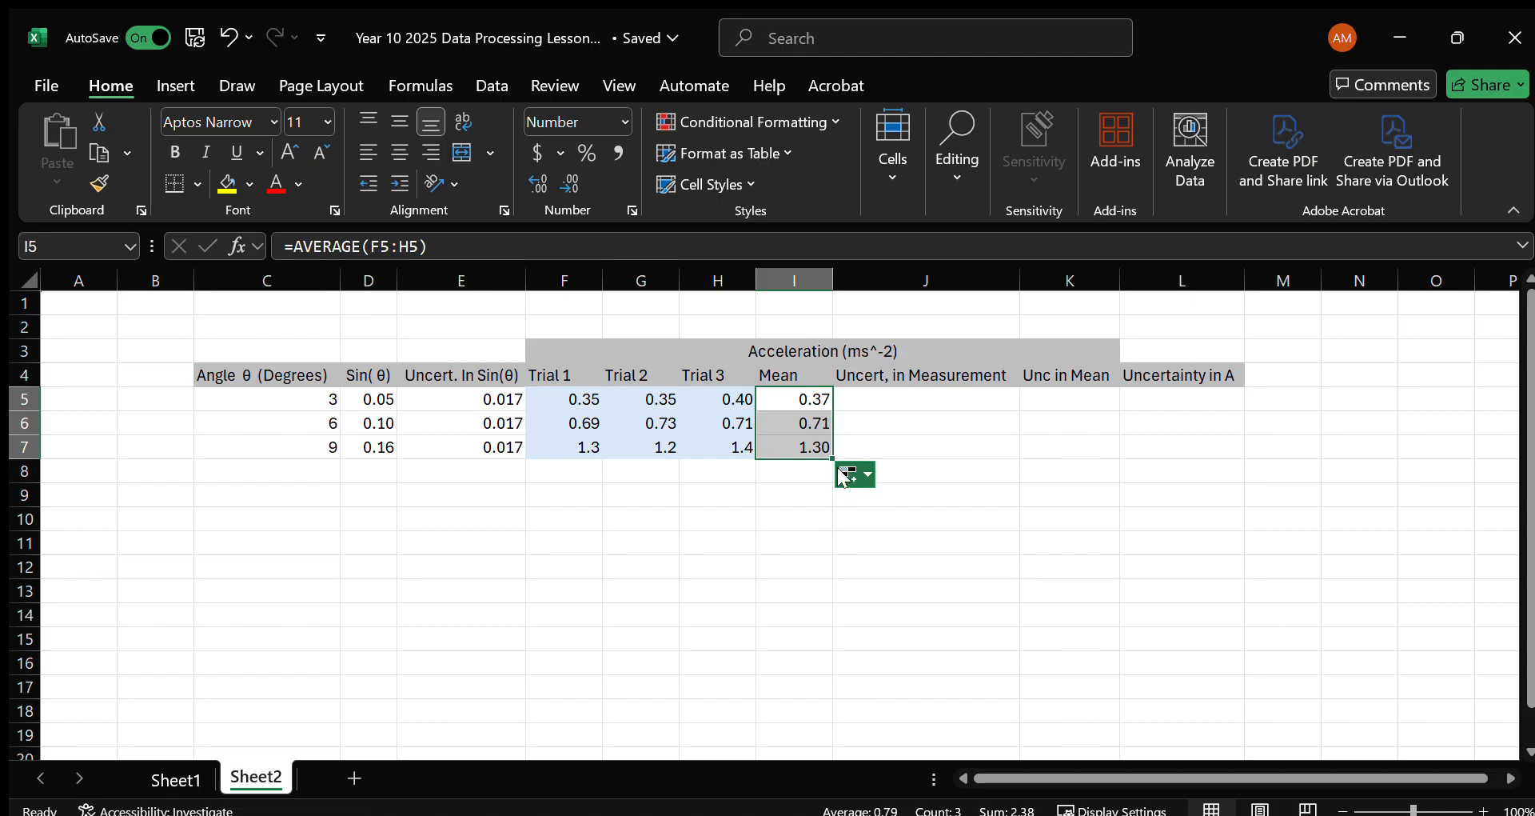
pyautogui.hotkey('ctrl', 'z')
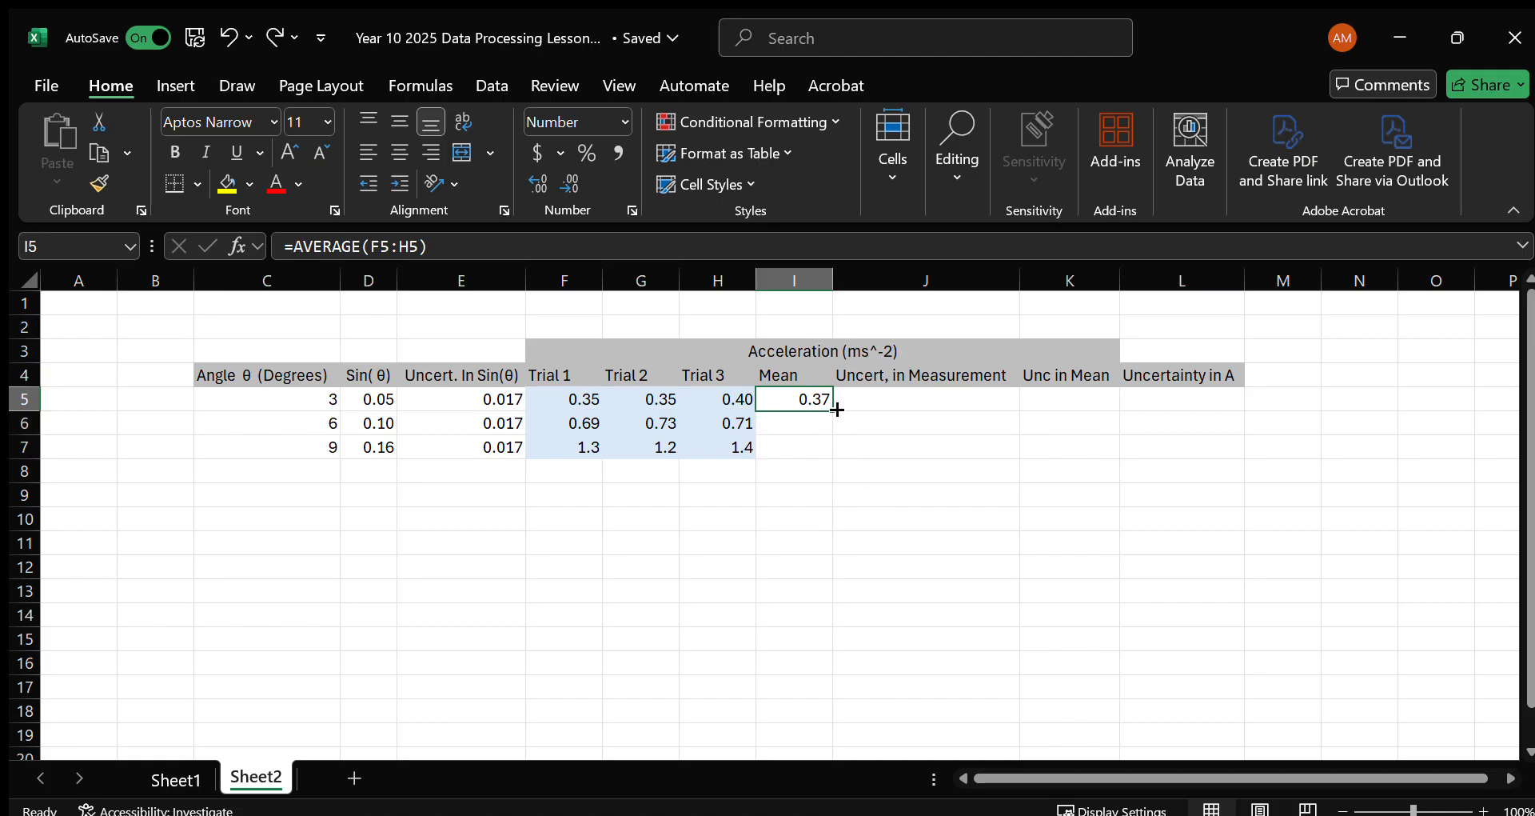
pyautogui.moveTo(835, 410); pyautogui.dragTo(836, 457)
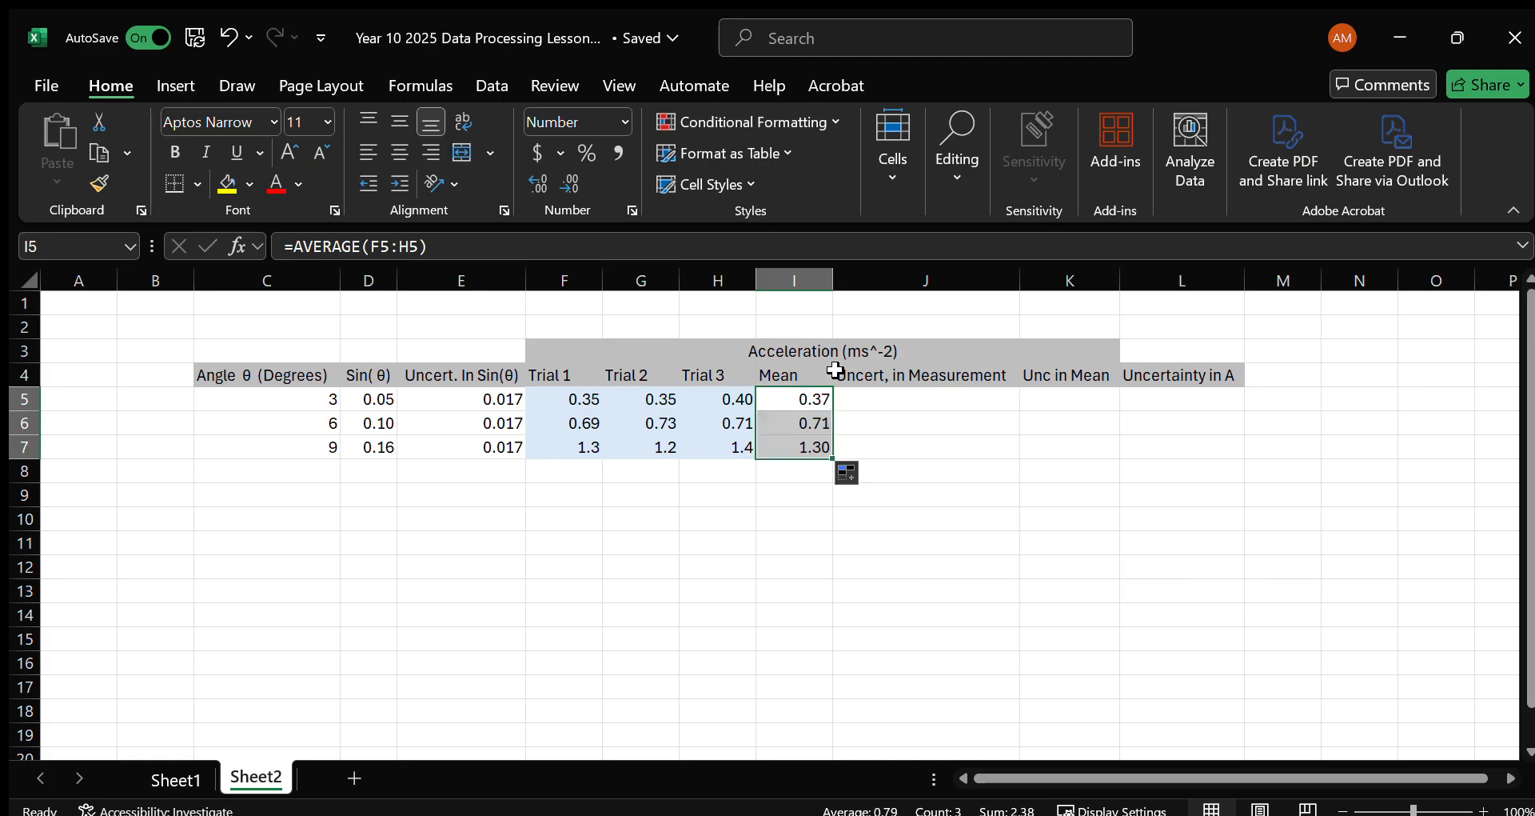
pyautogui.click(951, 398)
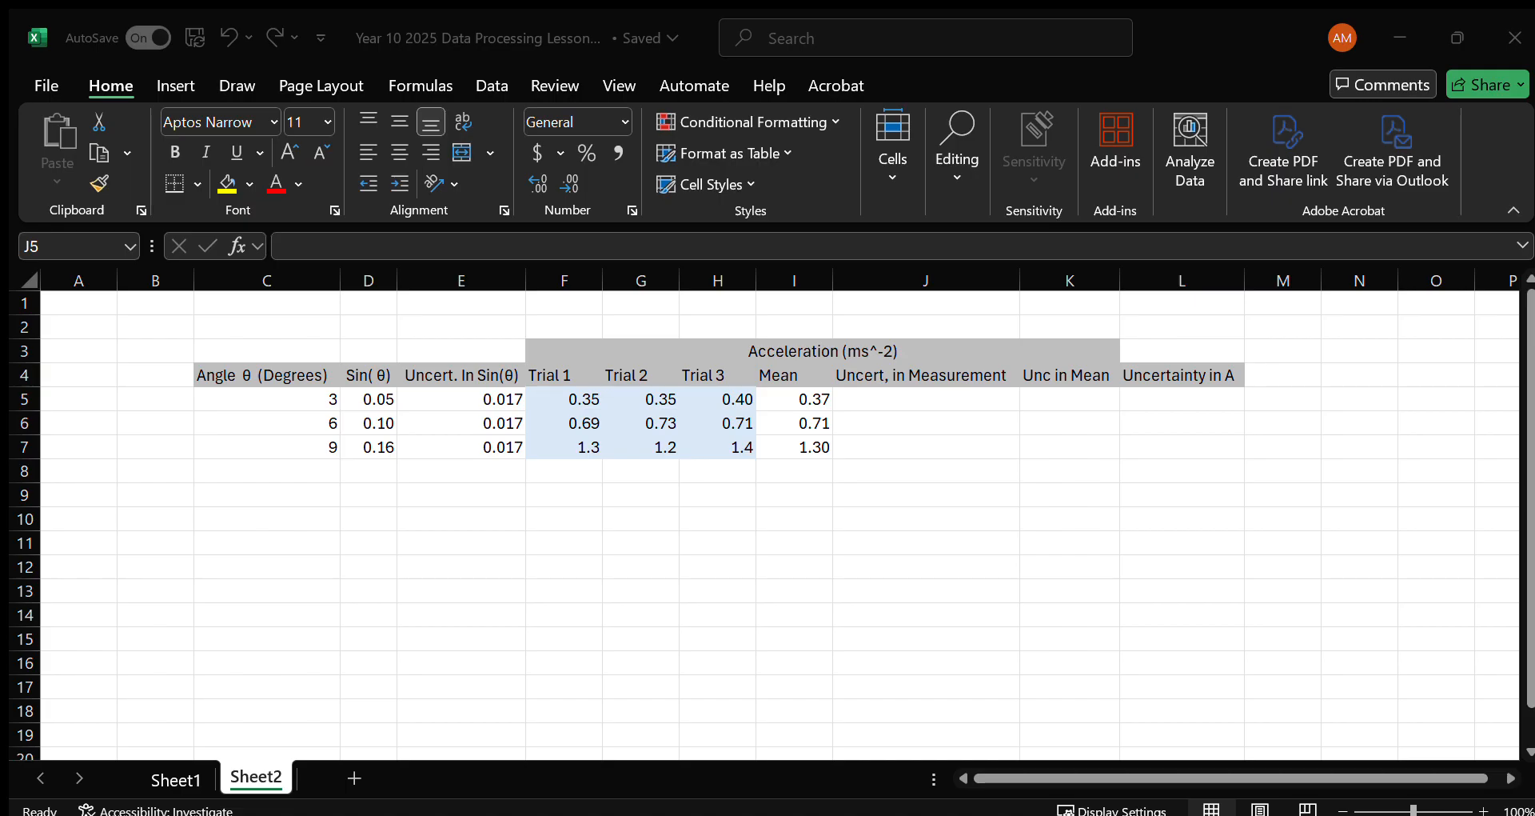
pyautogui.click(862, 407)
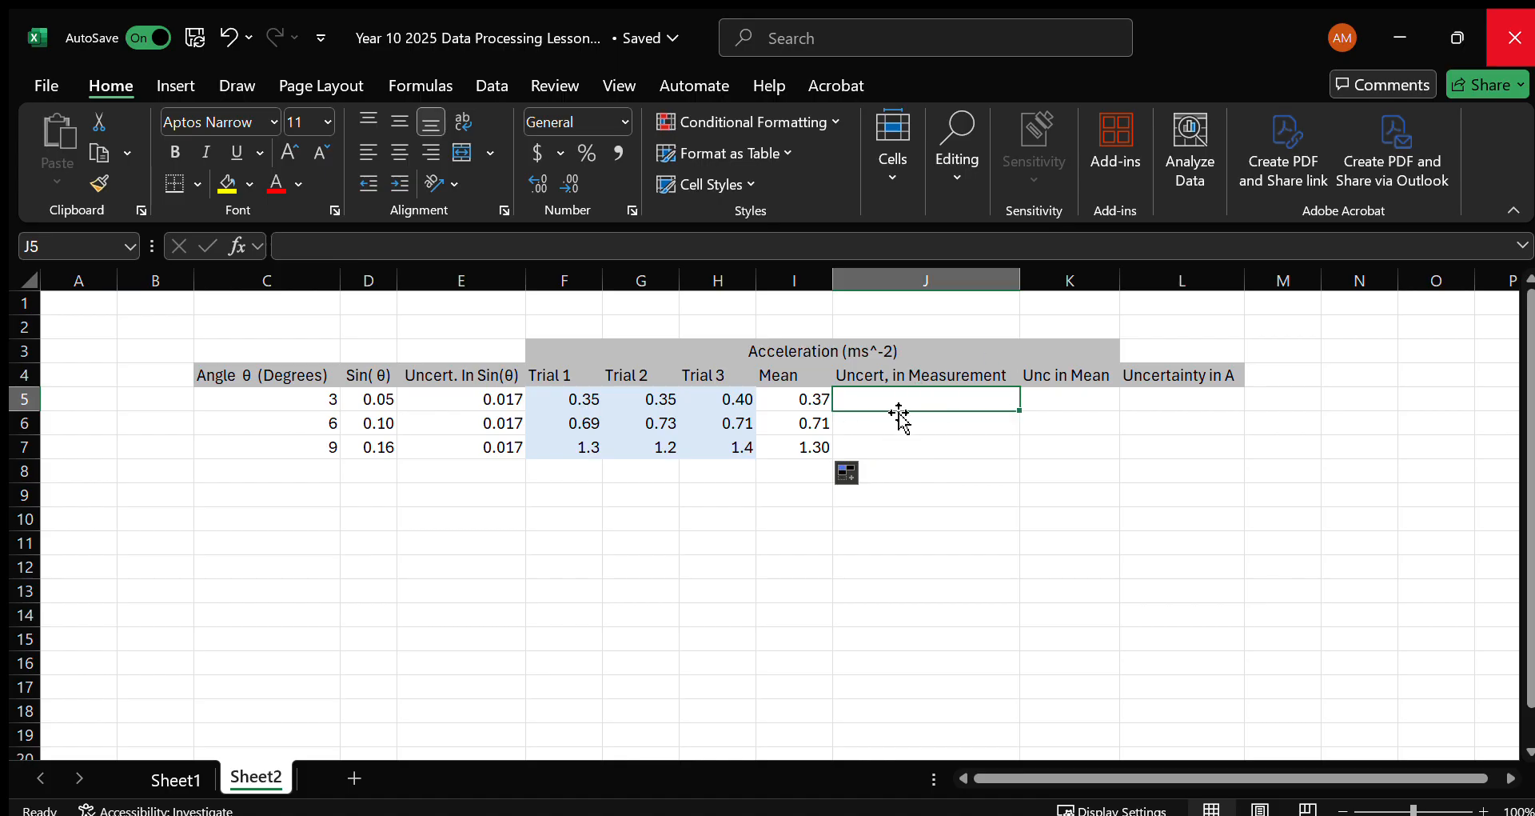
pyautogui.click(829, 350)
pyautogui.click(892, 394)
pyautogui.click(833, 353)
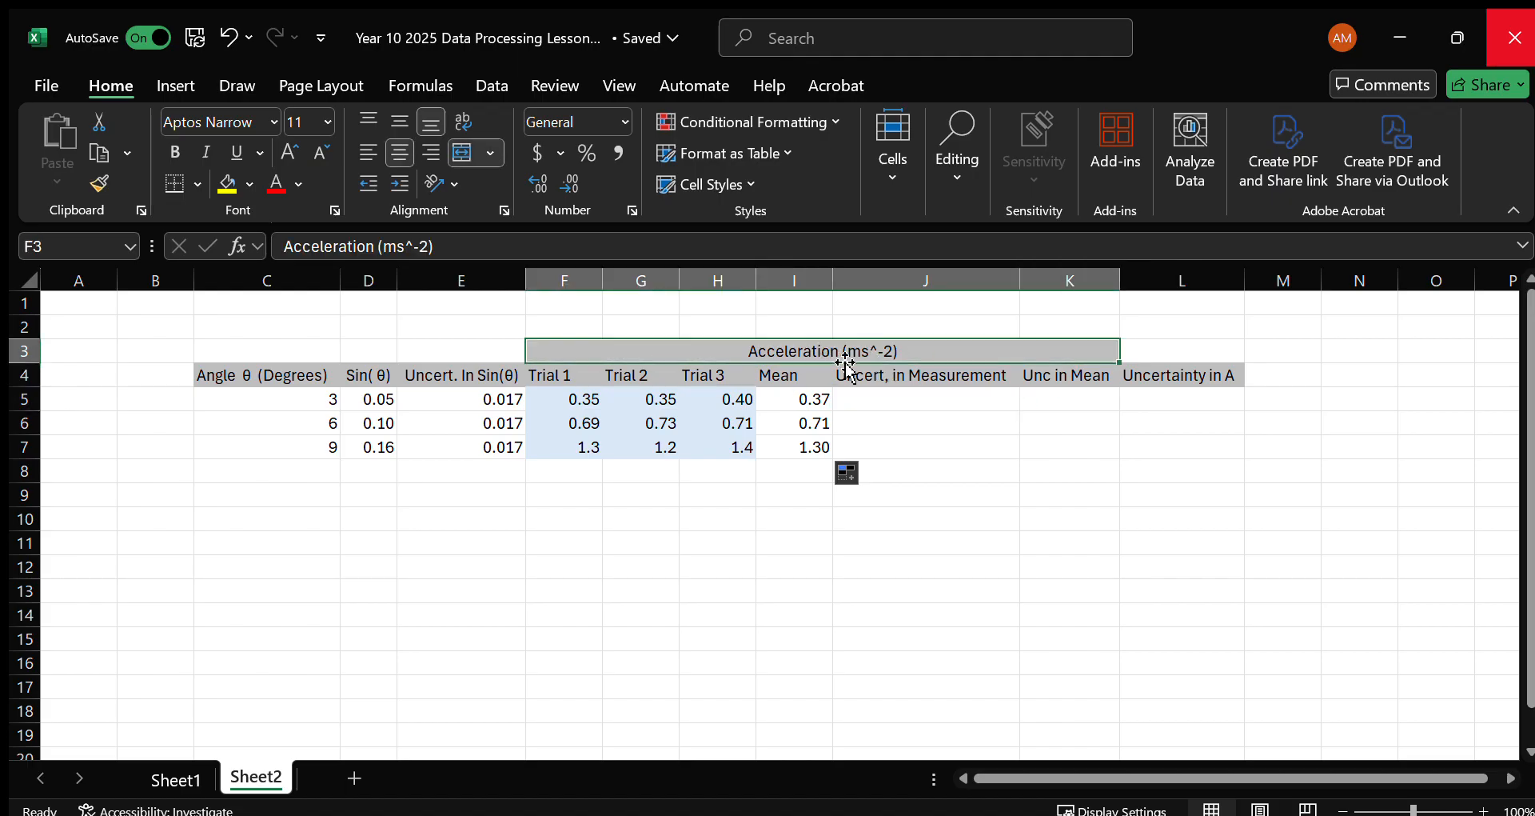
# Enter =0.1*I5 in cell J5 under Uncert, in Measurement and fill the formula down to J7.
pyautogui.click(911, 402)
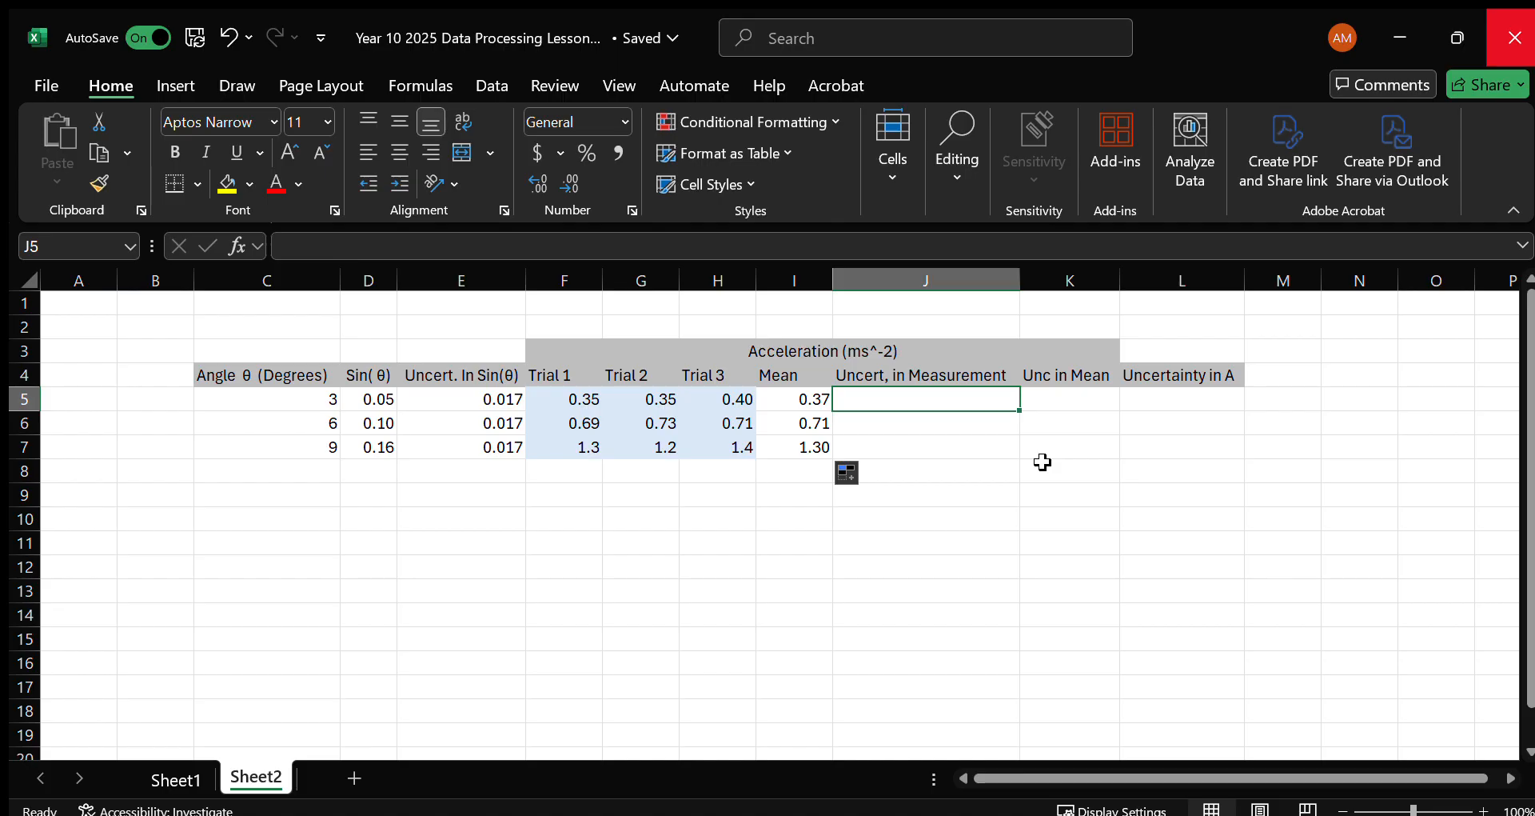
pyautogui.write('=0.')
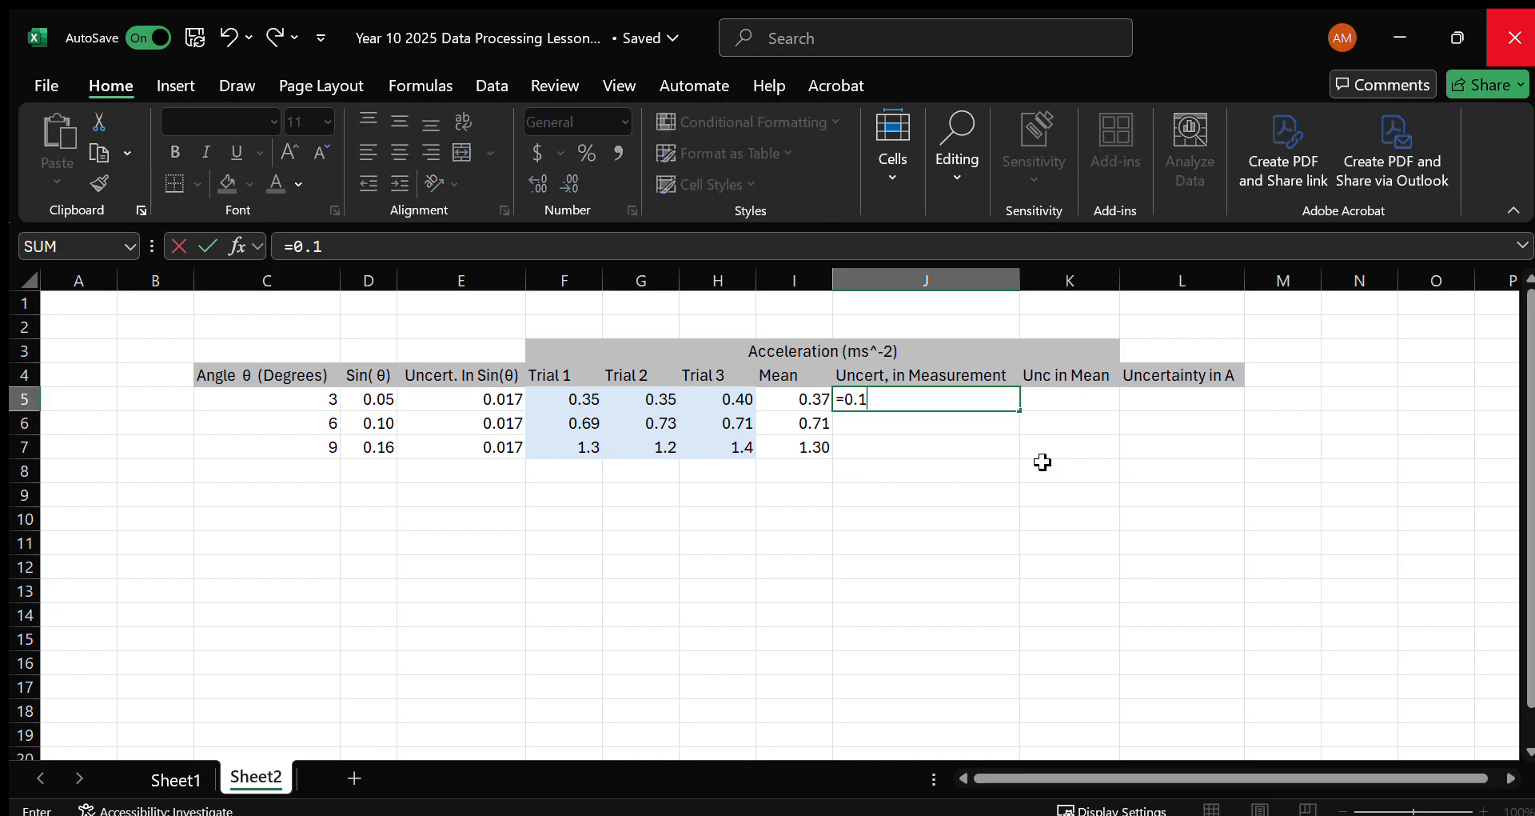
pyautogui.write('1*I5')
pyautogui.press('Return')
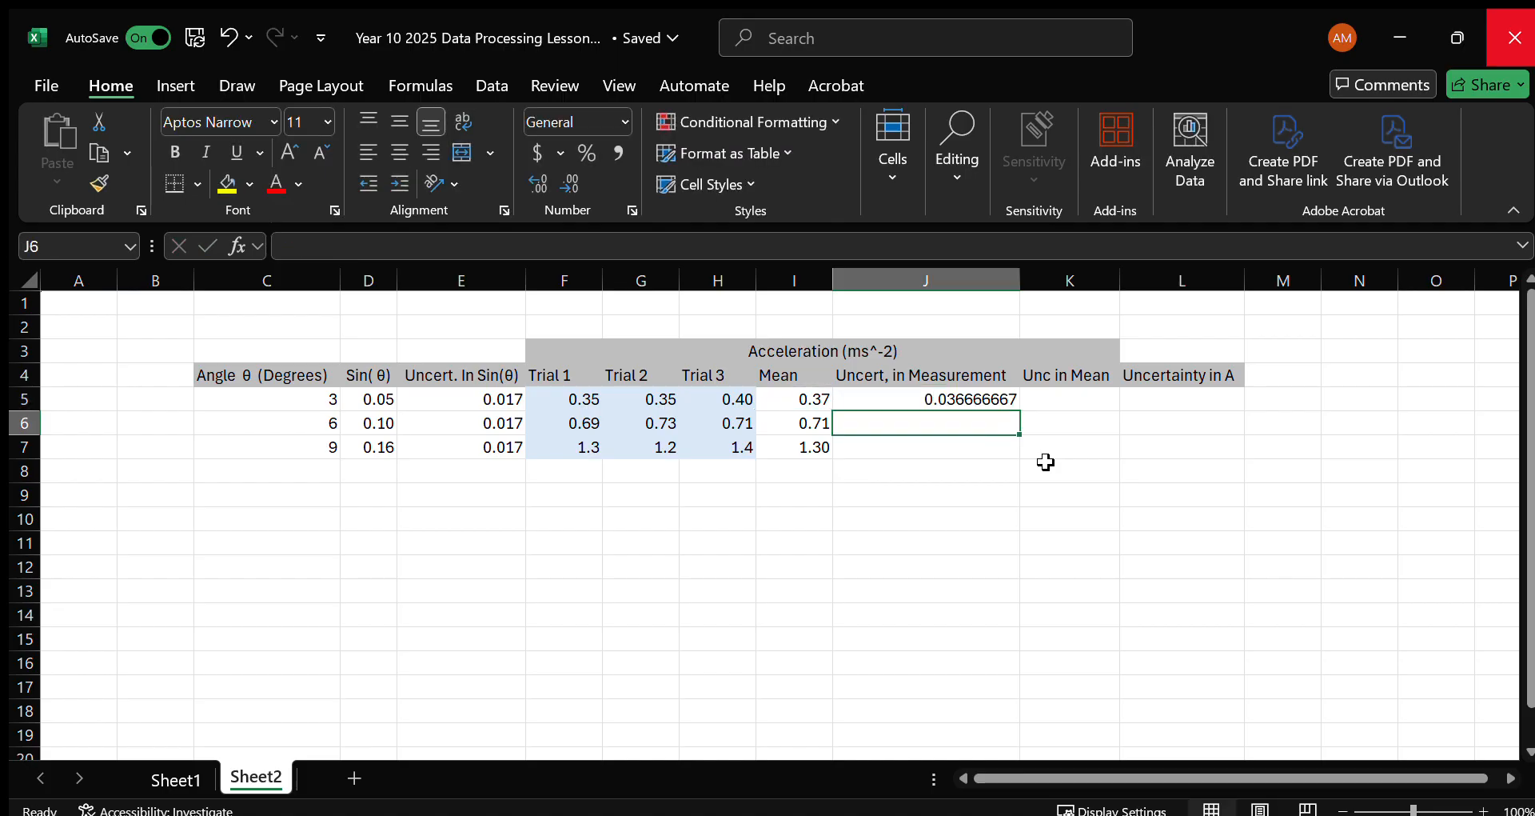
pyautogui.click(956, 393)
pyautogui.moveTo(1008, 418); pyautogui.dragTo(1009, 454)
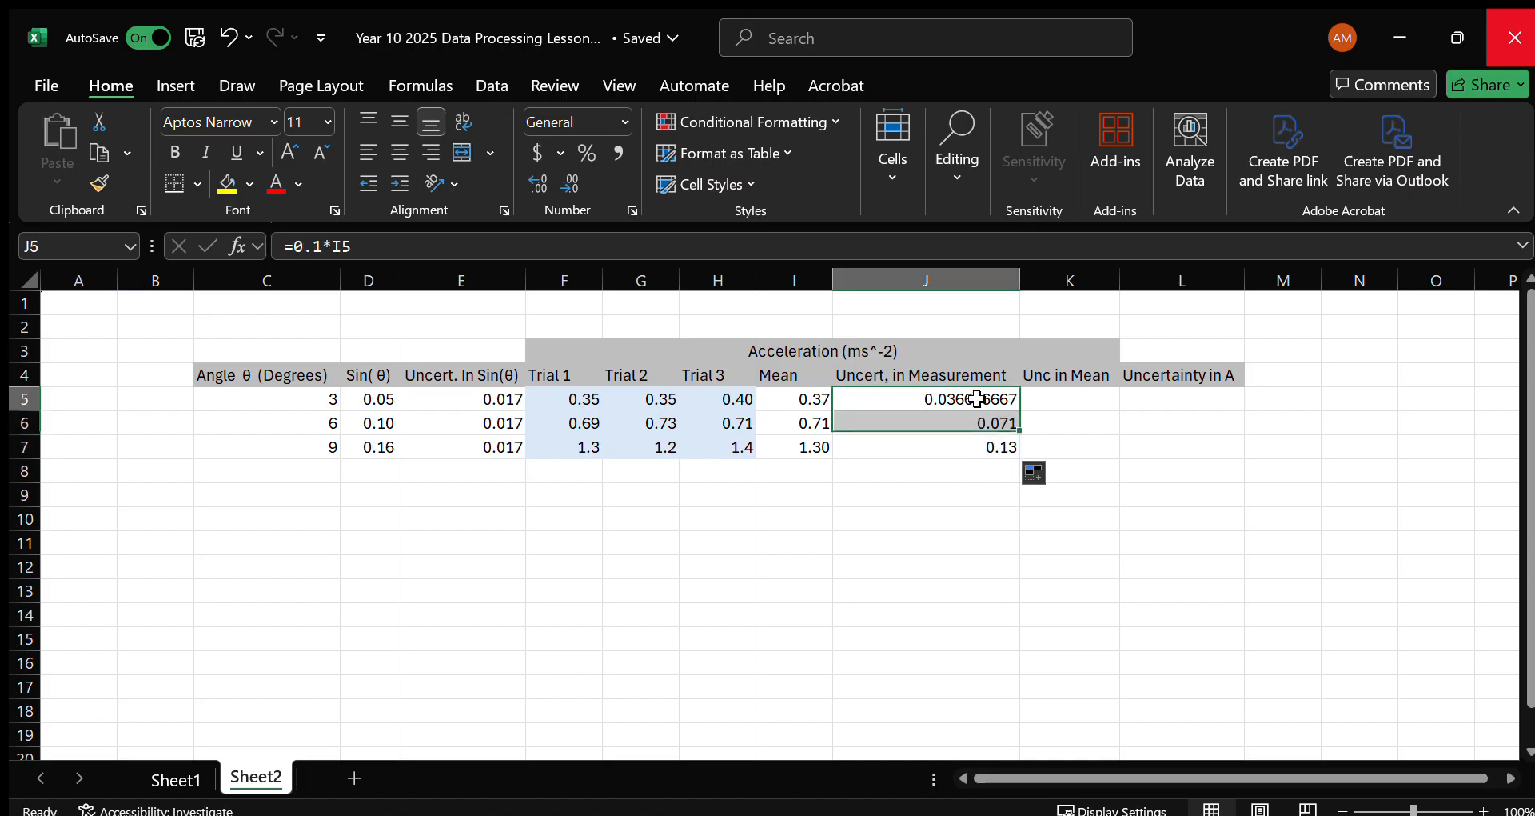
# Format the Uncert, in Measurement values in J5:J7 to three decimal places.
pyautogui.click(534, 177)
pyautogui.click(552, 173)
pyautogui.click(552, 172)
pyautogui.click(552, 172)
pyautogui.click(553, 172)
pyautogui.click(553, 173)
pyautogui.click(558, 181)
pyautogui.click(558, 181)
pyautogui.click(557, 181)
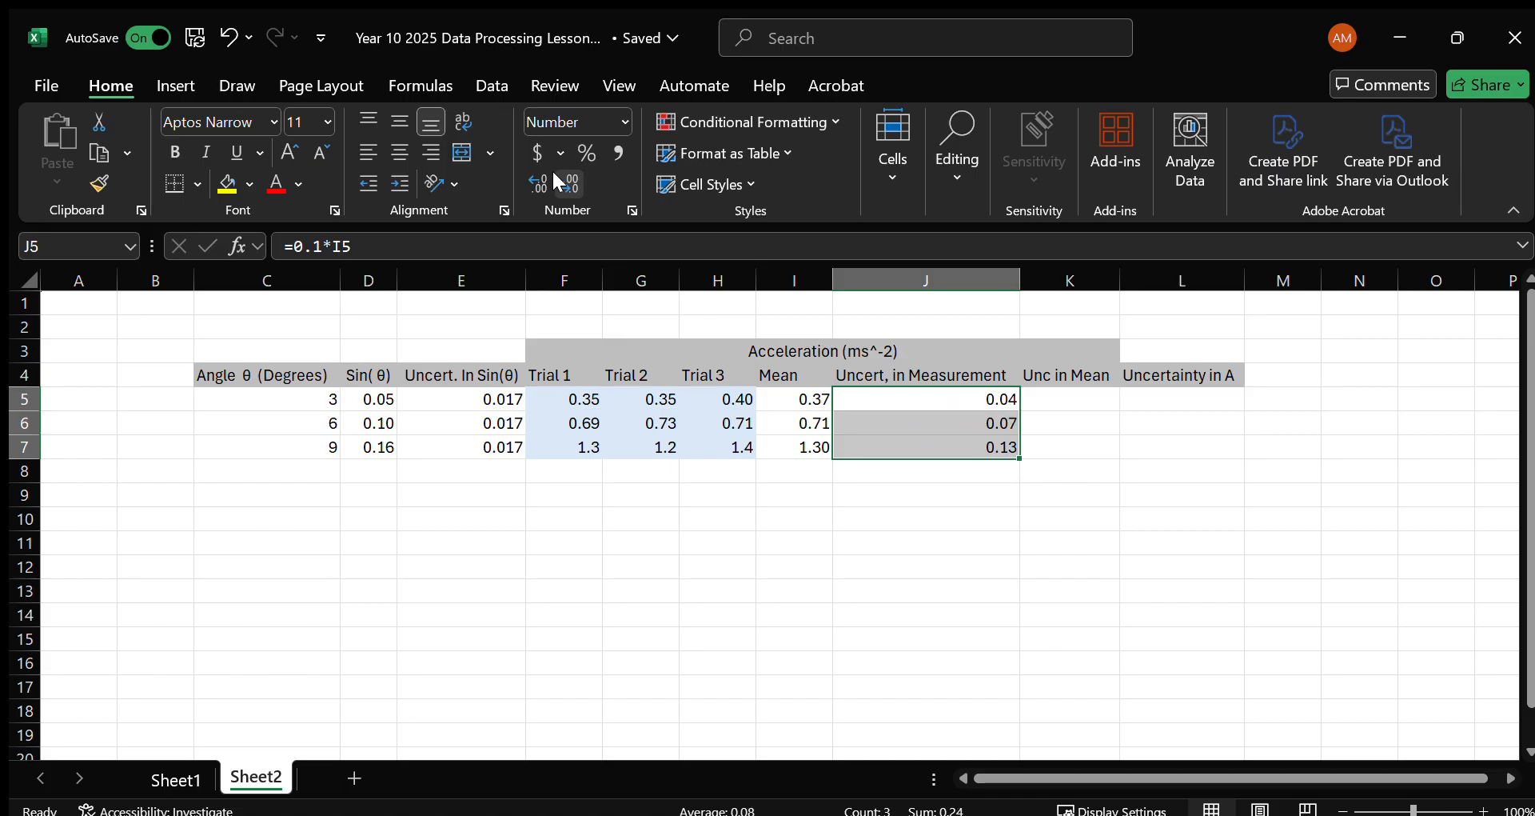
pyautogui.click(539, 183)
# Enter =(MAX(F5:H5)-MIN(F5:H5))/2 in cell K5 under Unc in Mean.
pyautogui.click(1061, 404)
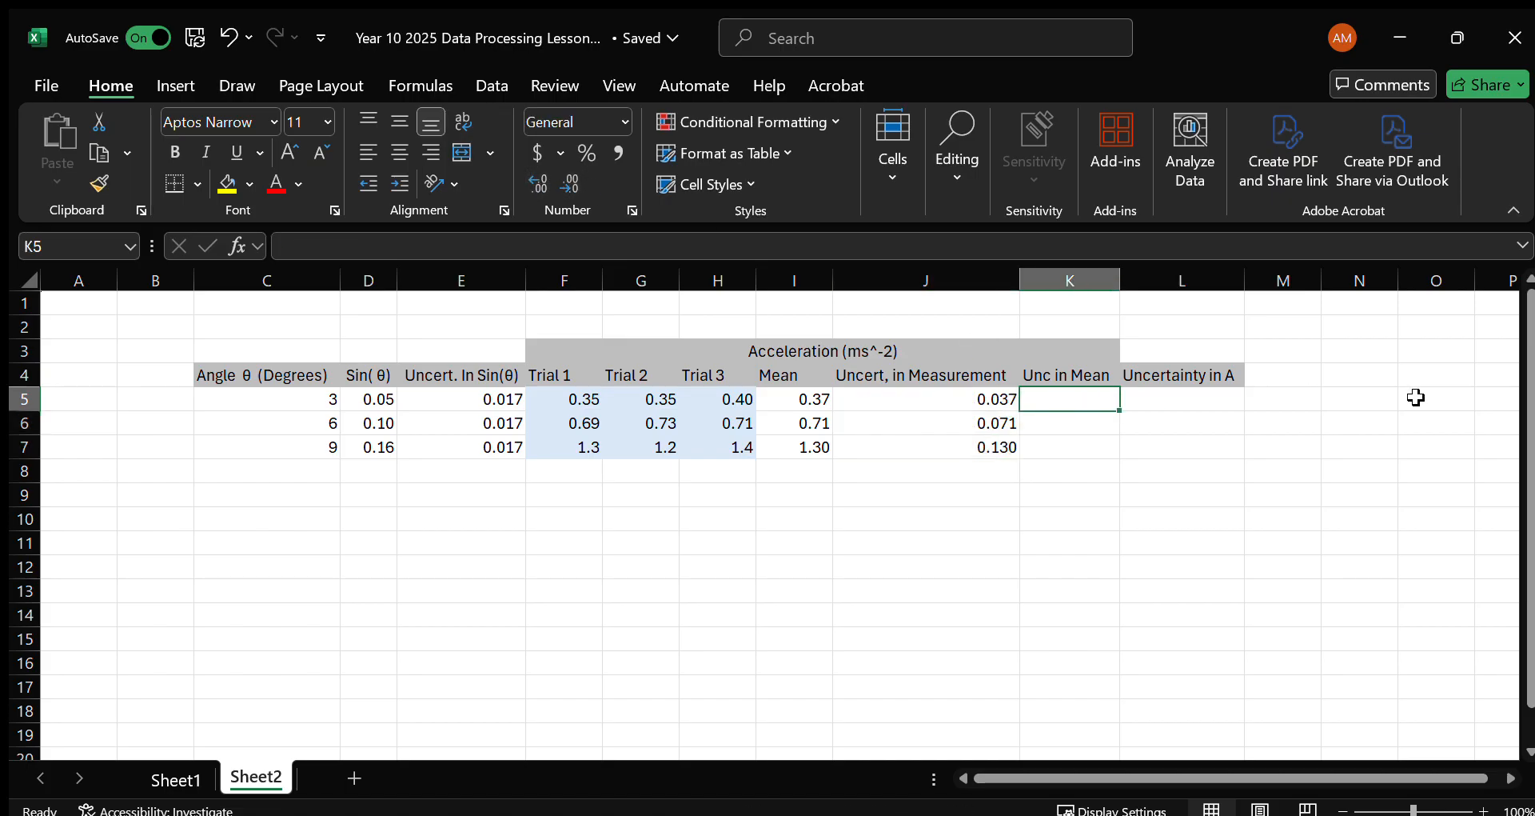
pyautogui.write('=')
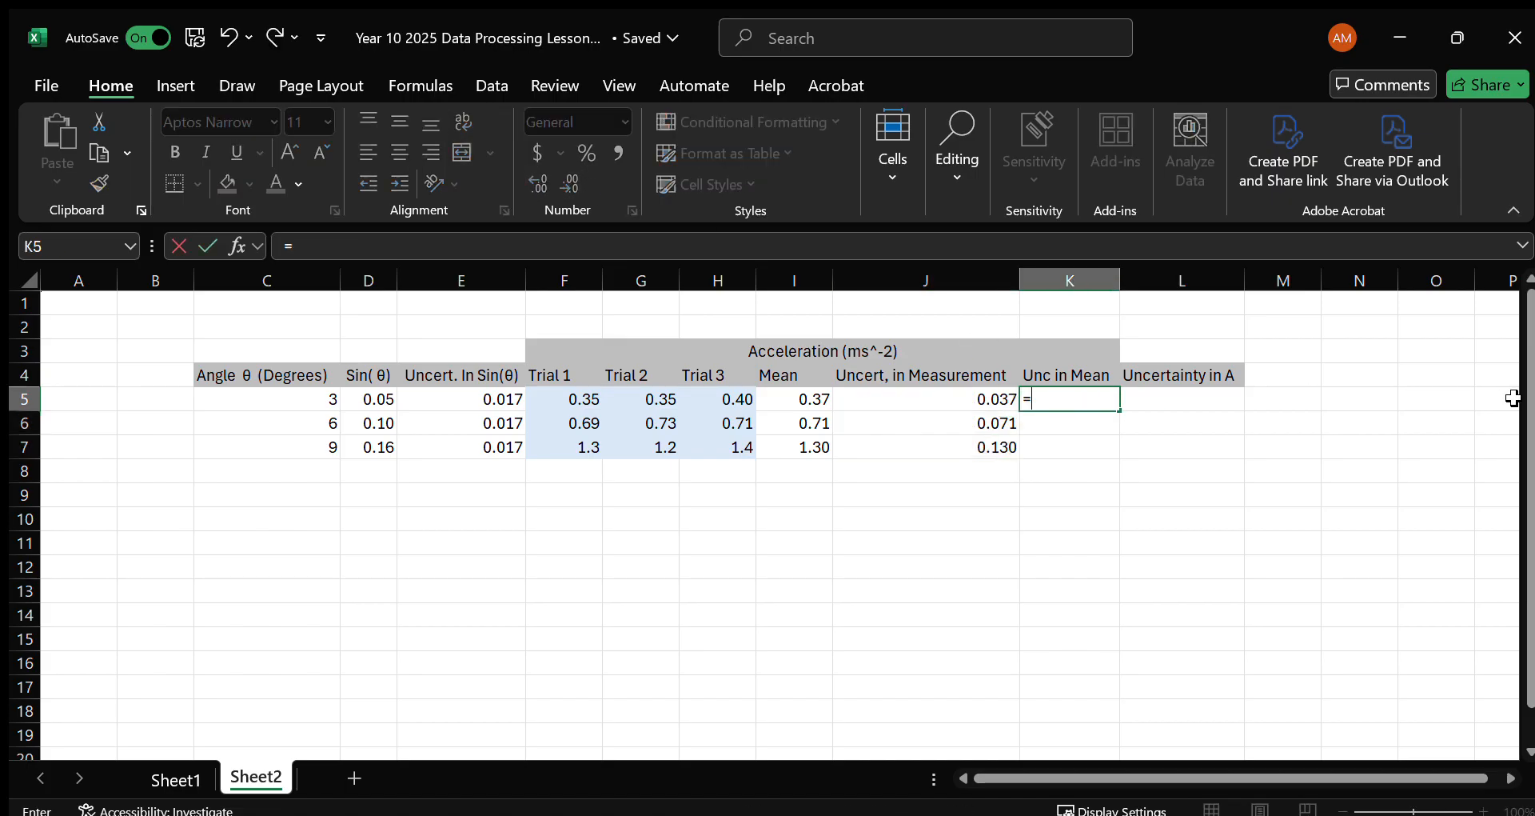
pyautogui.write('(')
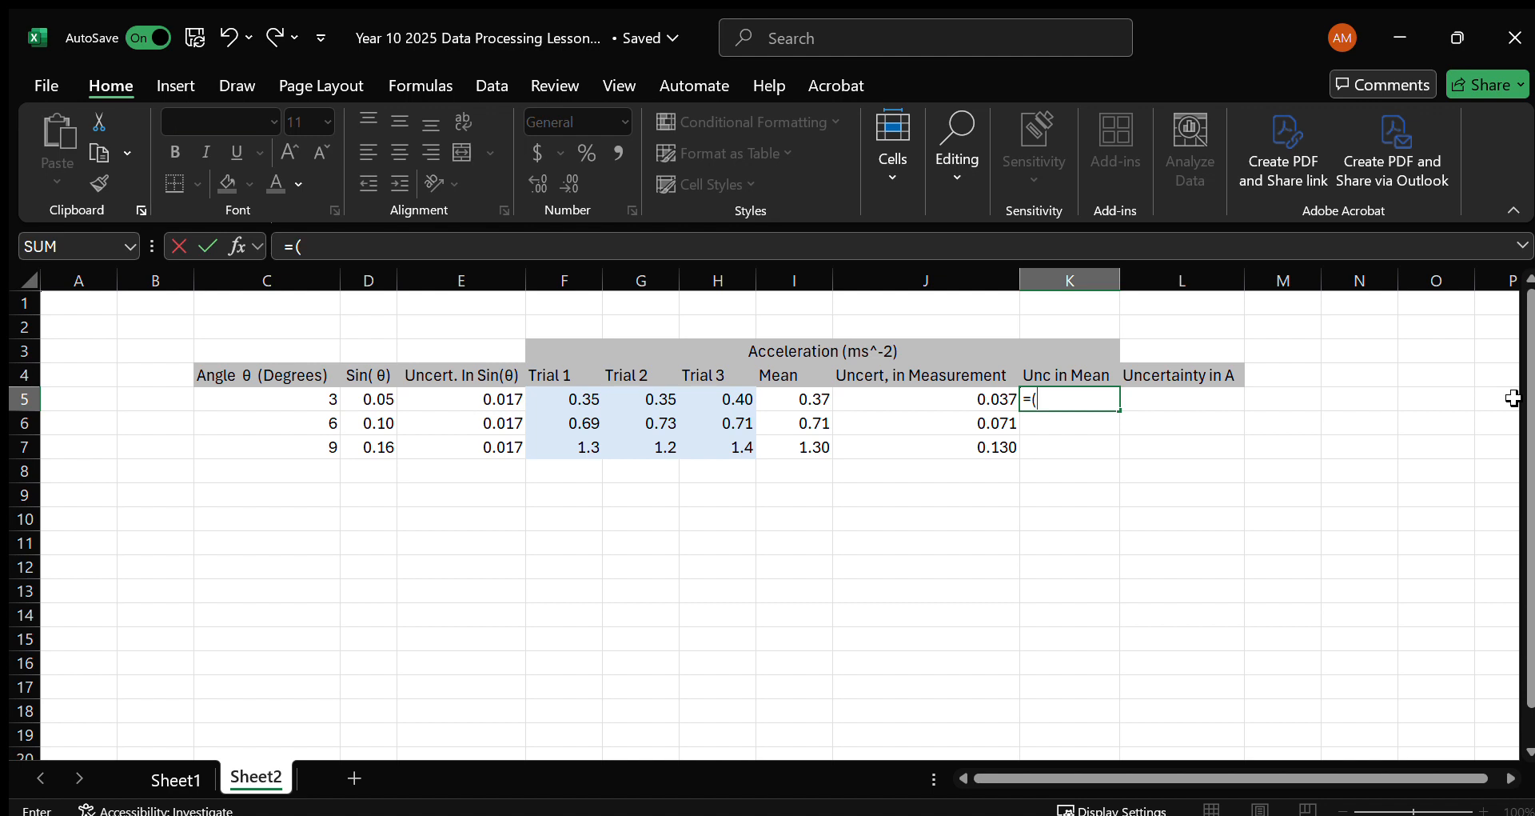
pyautogui.write('MAX(')
pyautogui.moveTo(746, 401); pyautogui.dragTo(592, 404)
pyautogui.write(')-MI')
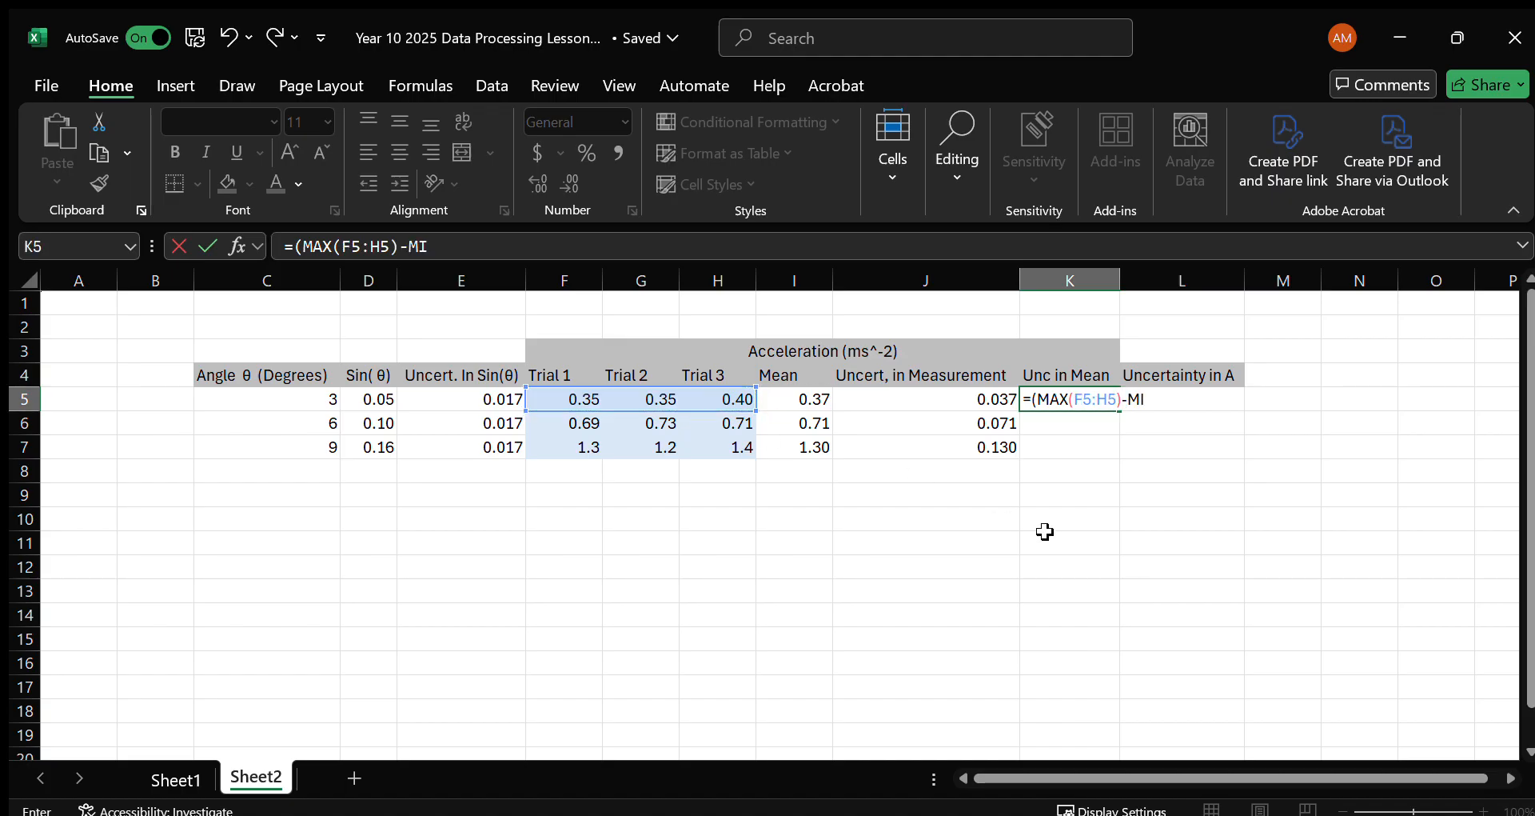
pyautogui.write('N(')
pyautogui.moveTo(743, 400); pyautogui.dragTo(586, 403)
pyautogui.write(')')
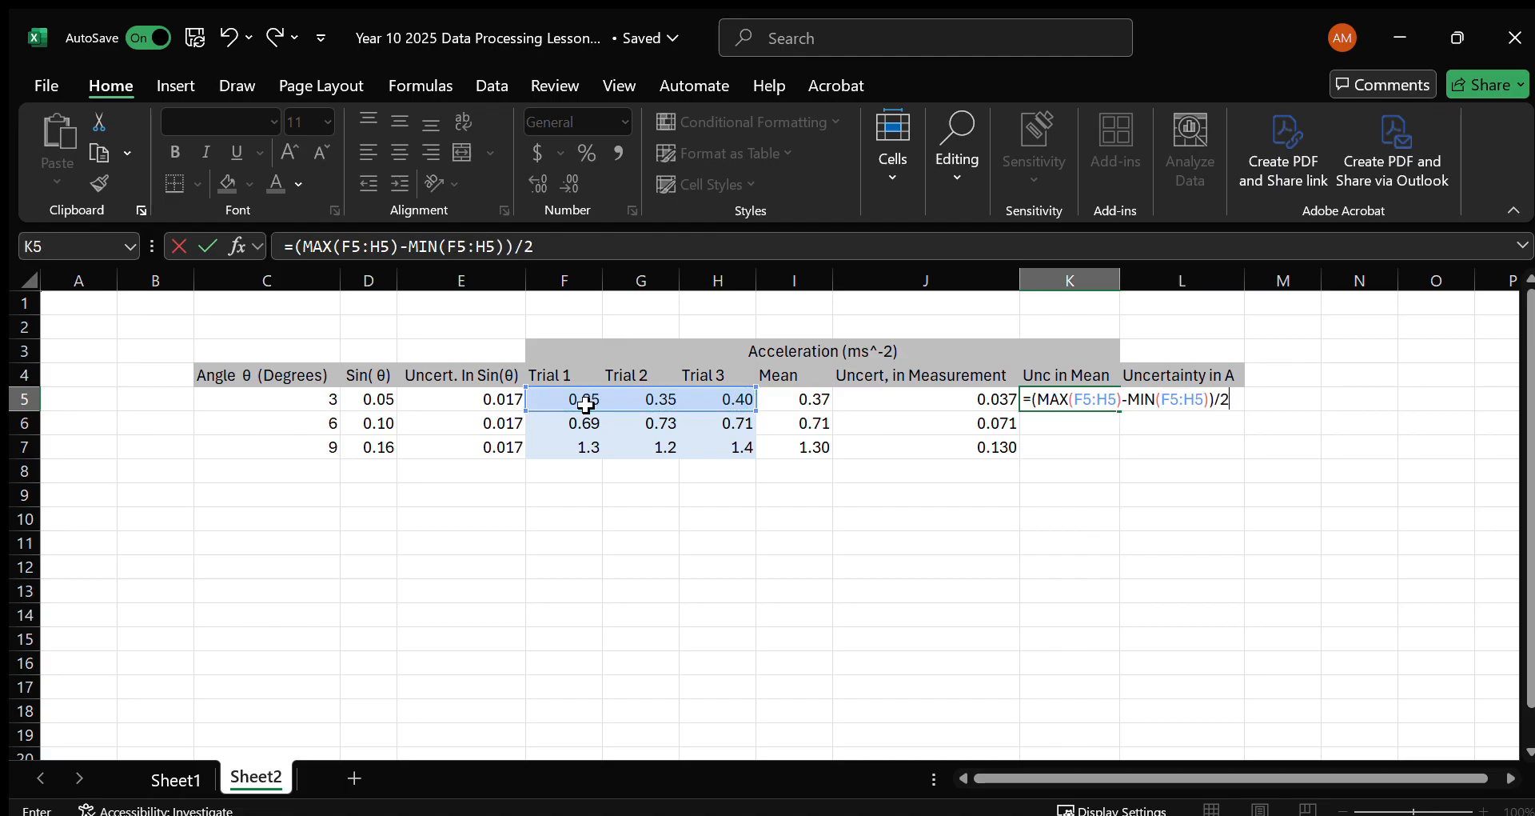
pyautogui.write(')/2')
pyautogui.press('Left')
pyautogui.press('Left')
pyautogui.press('Right')
pyautogui.press('Right')
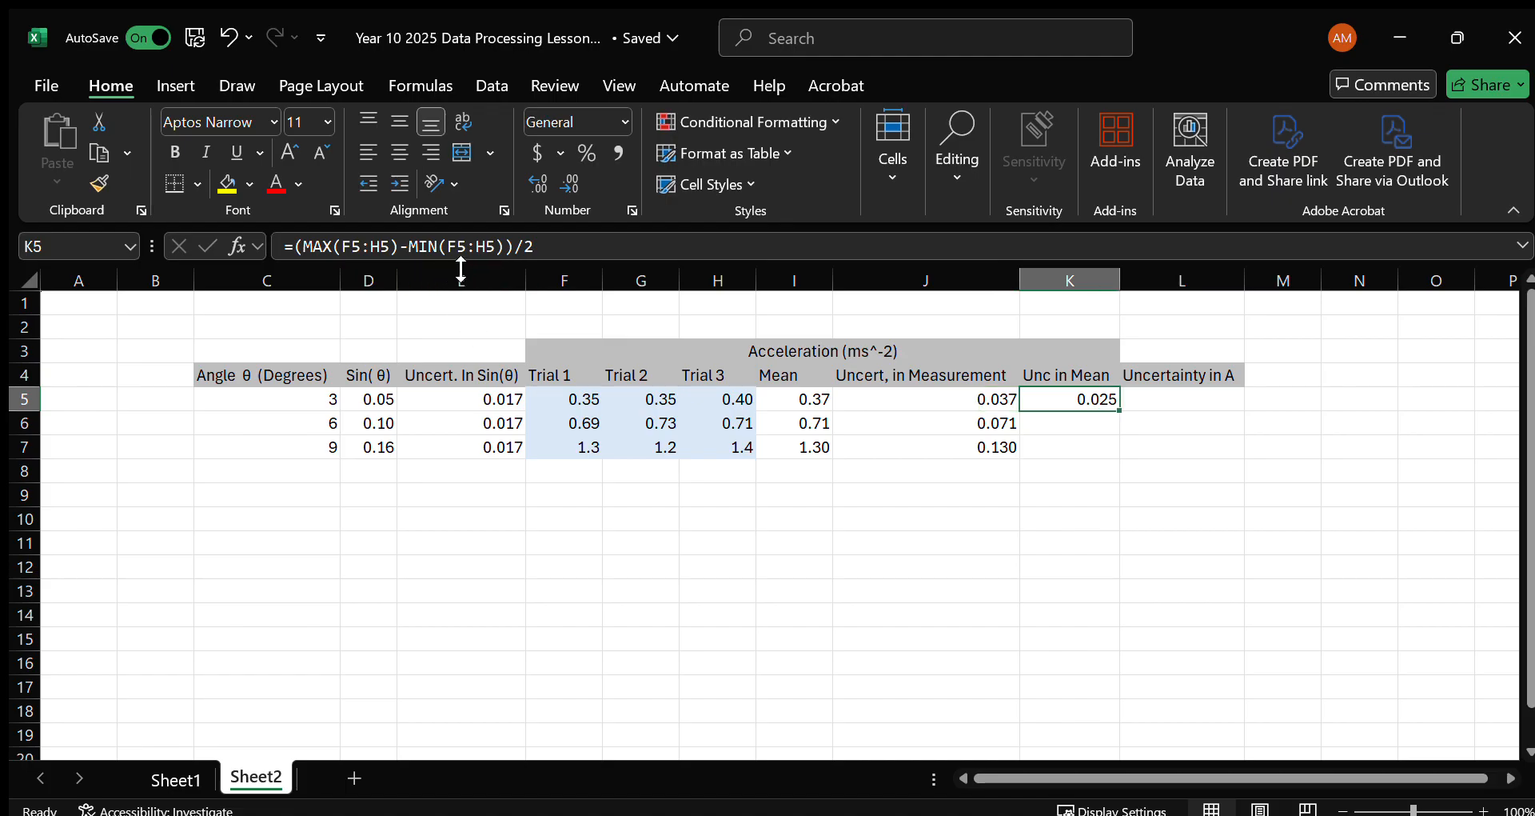
# Examine the bracket pairing and the order of operations in the Unc in Mean formula in K5.
pyautogui.click(497, 250)
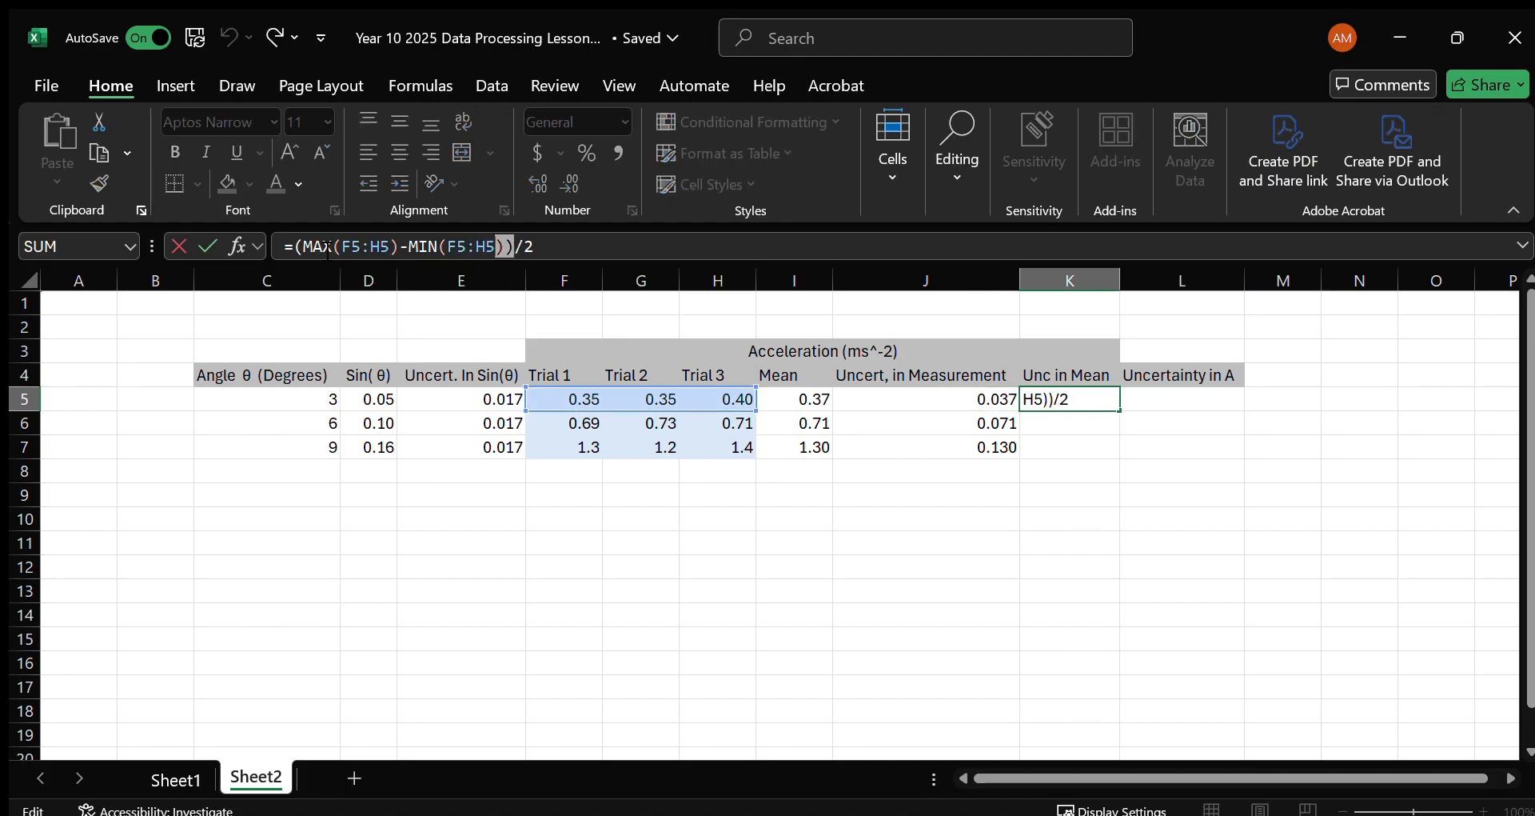
pyautogui.click(305, 247)
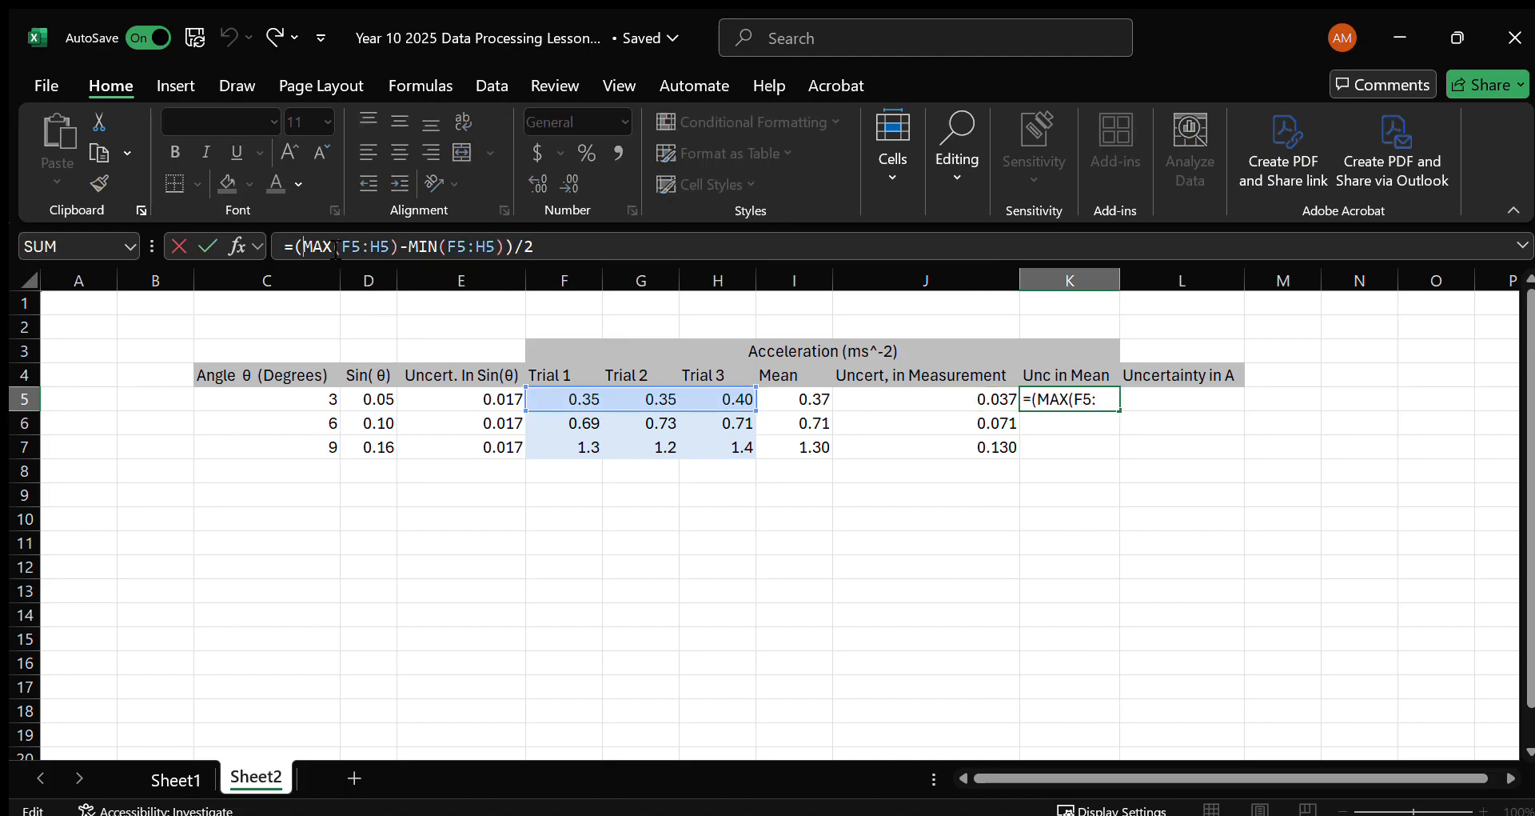
pyautogui.click(402, 247)
pyautogui.click(499, 246)
pyautogui.write(')')
pyautogui.moveTo(518, 250); pyautogui.dragTo(298, 245)
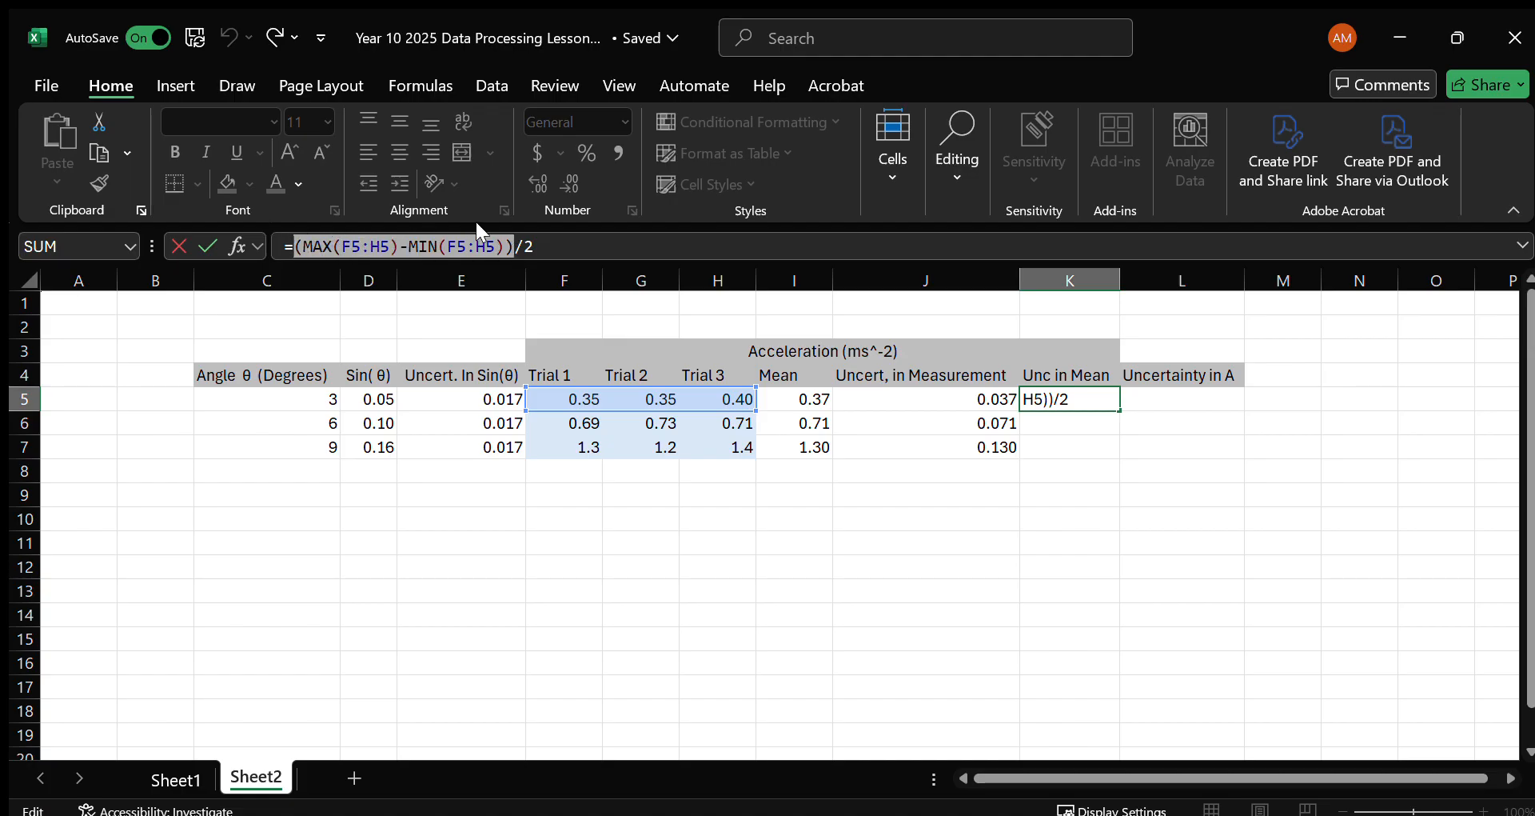
pyautogui.click(552, 246)
pyautogui.press('Return')
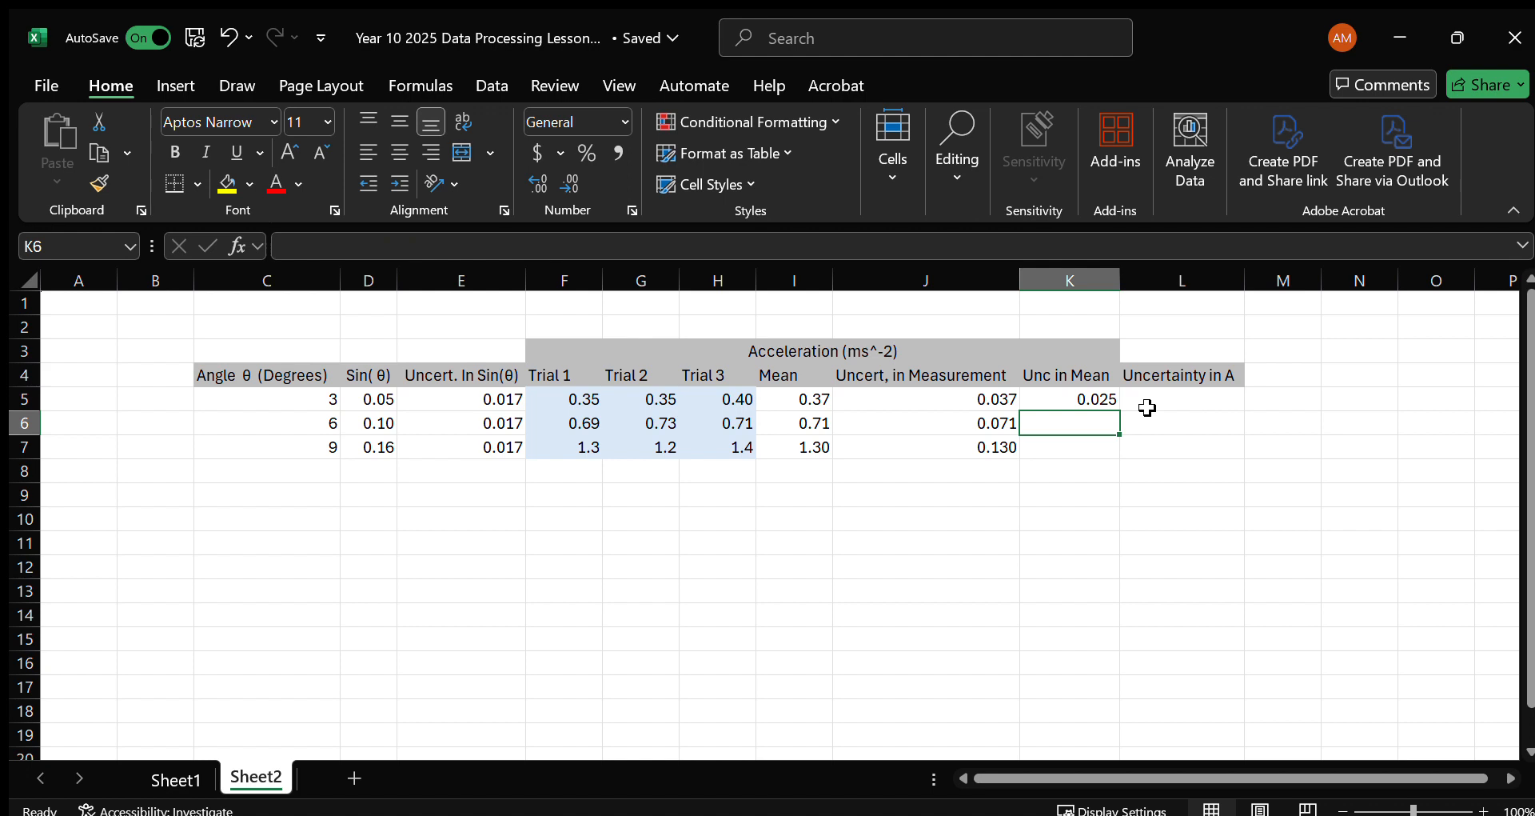
# Fill the Unc in Mean formula from K5 down to K7.
pyautogui.click(1116, 399)
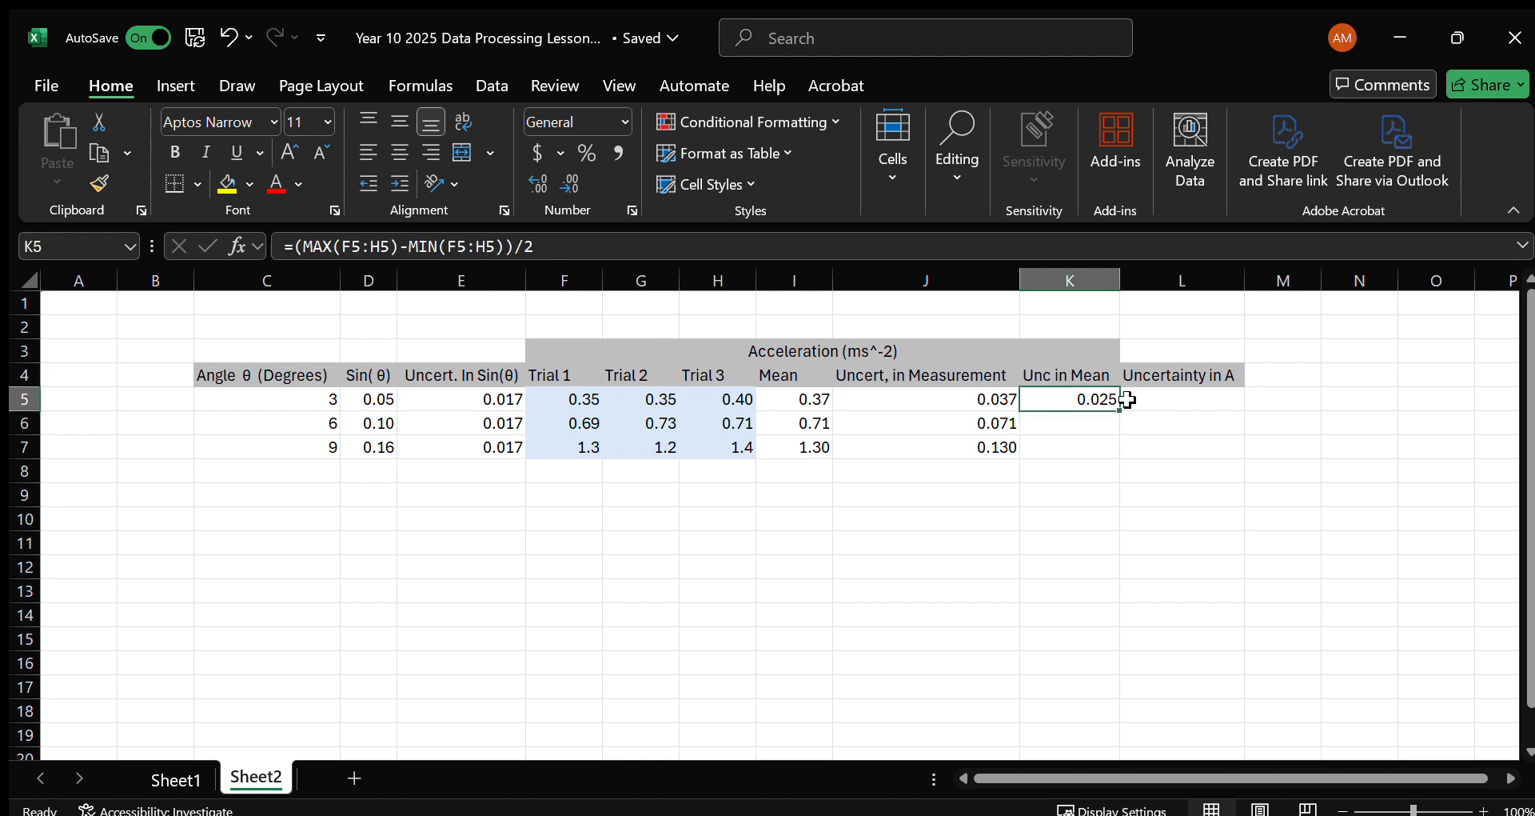
pyautogui.doubleClick(1121, 411)
# Enter =MAX(J5:K5) in cell L5 under Uncertainty in A and fill the formula down to L7.
pyautogui.click(1182, 408)
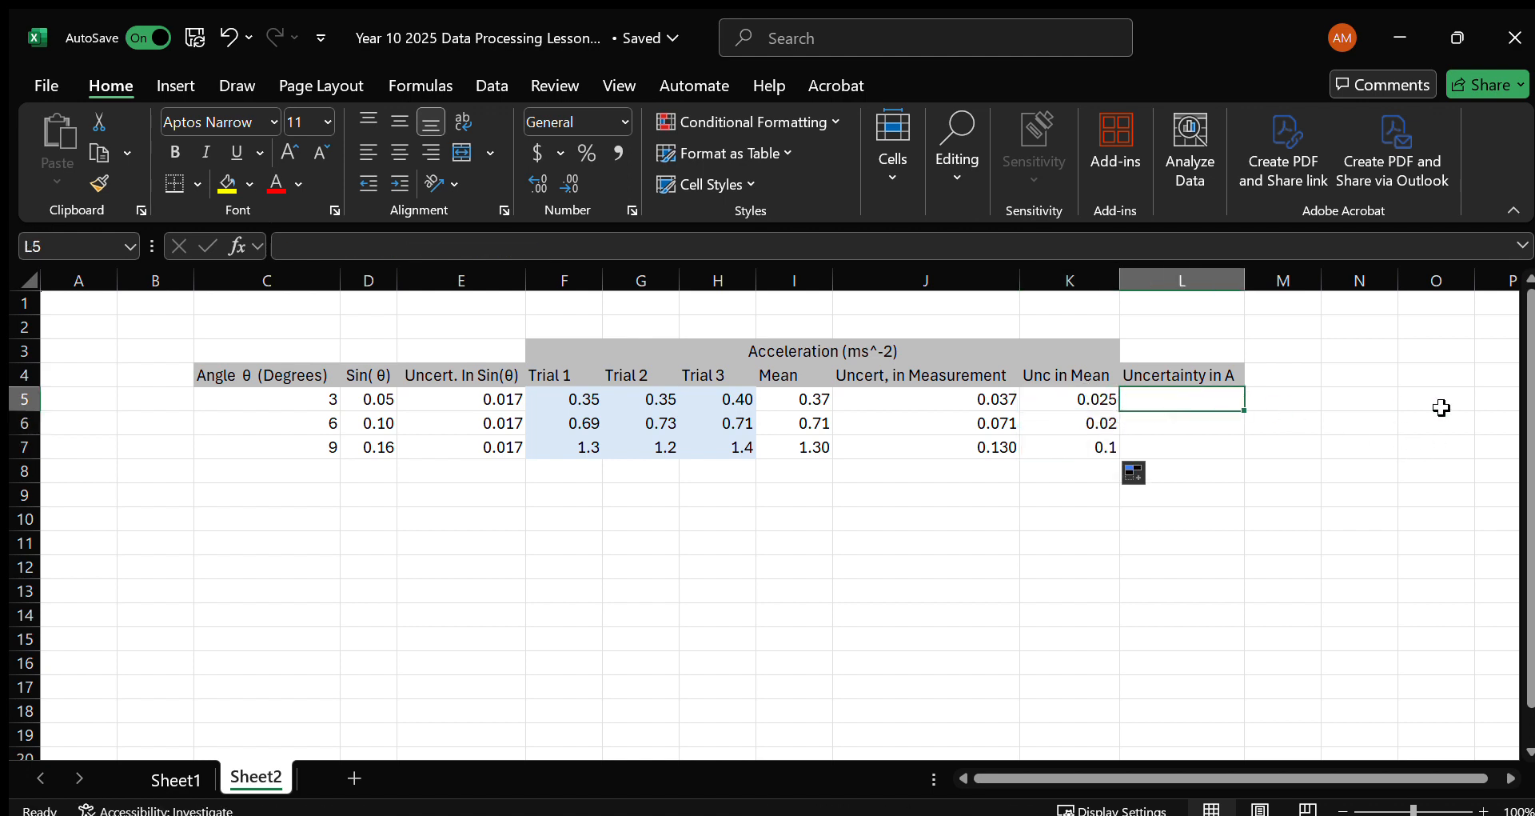
pyautogui.write('=MA')
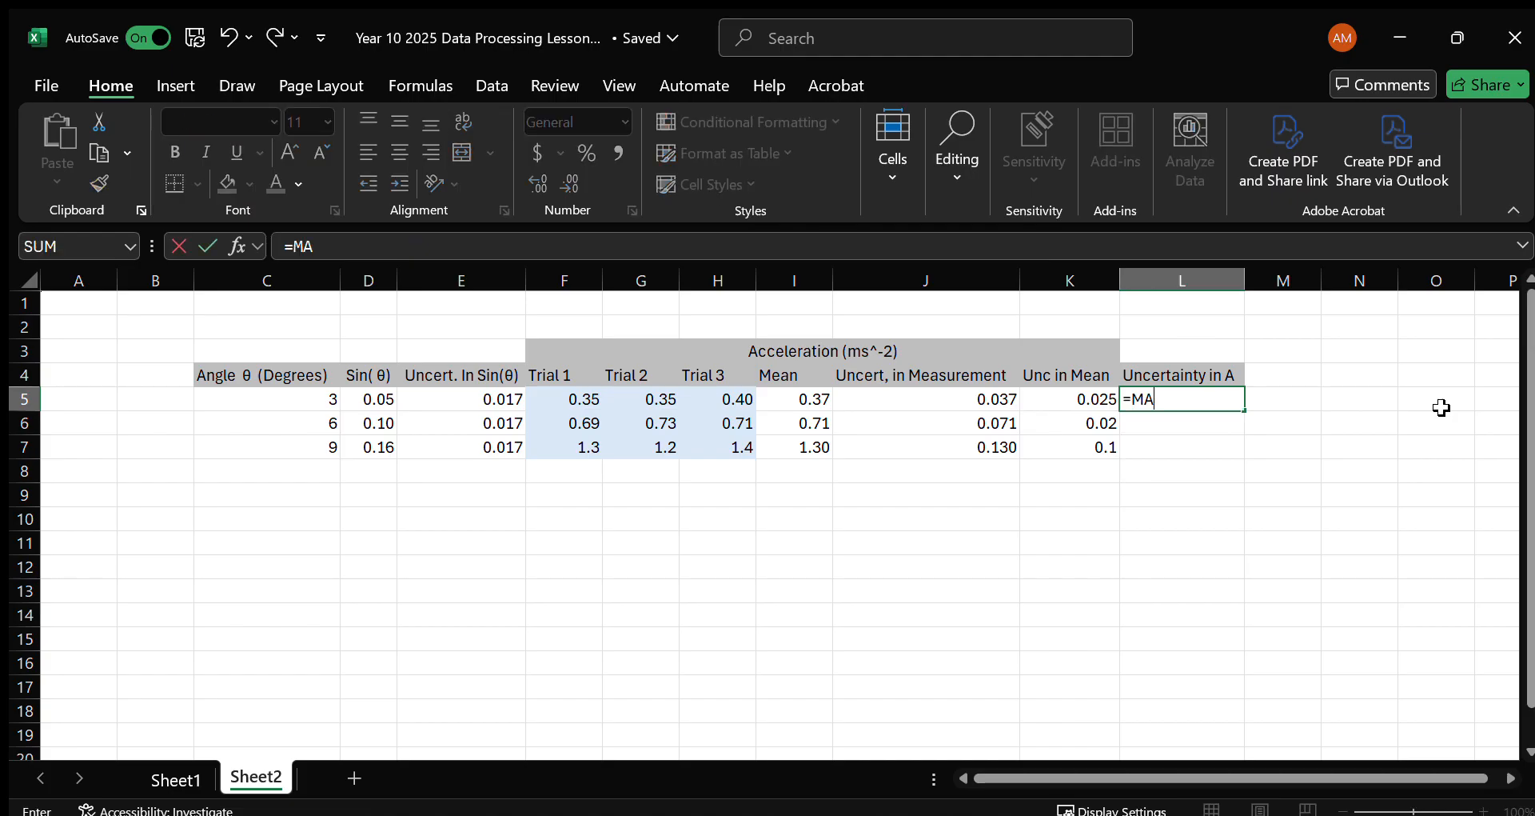
pyautogui.write('X(')
pyautogui.press('Left')
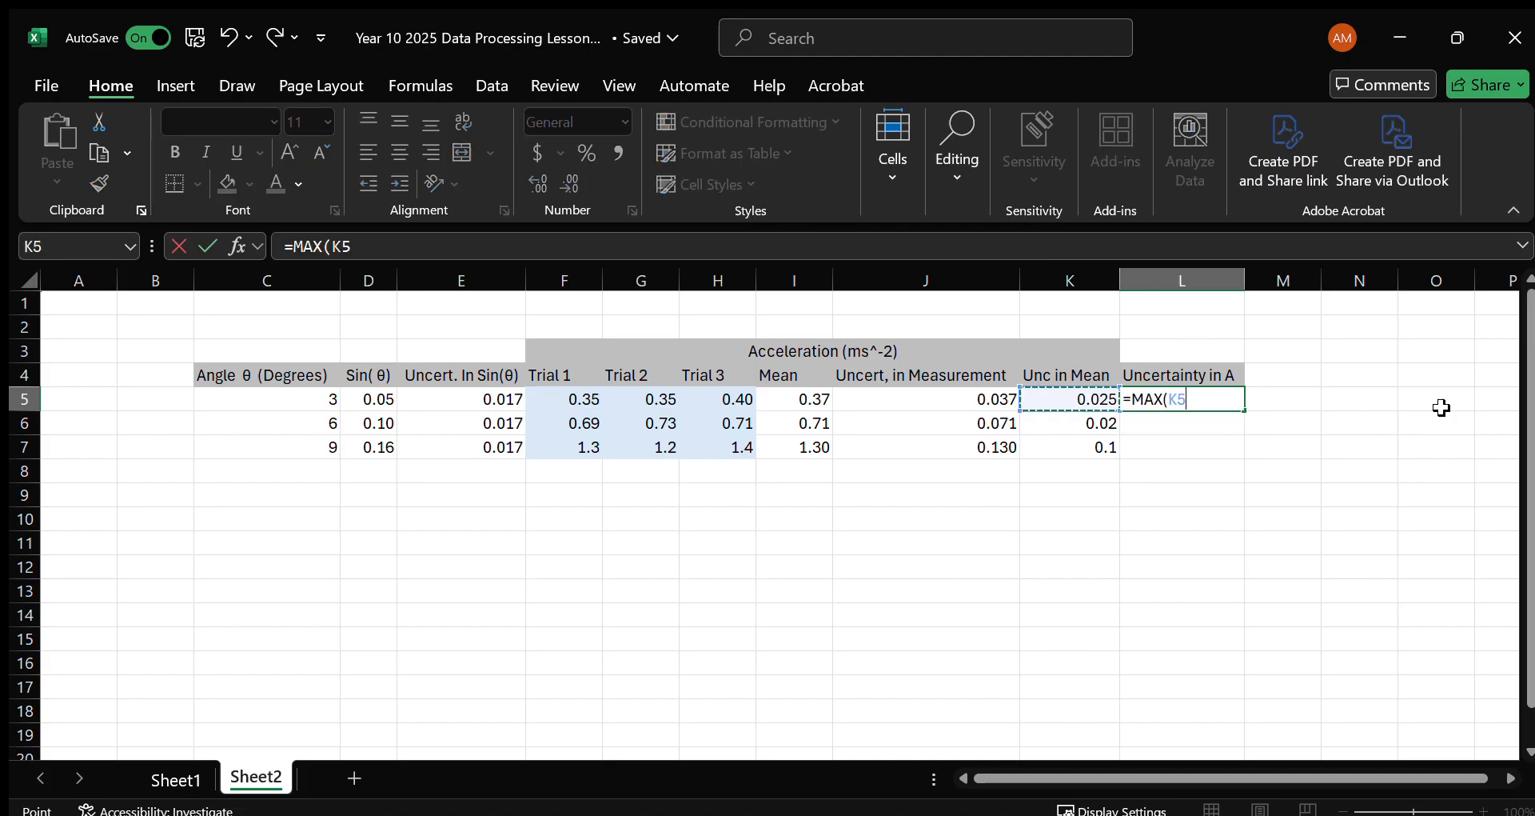
pyautogui.hotkey('shift', 'Left')
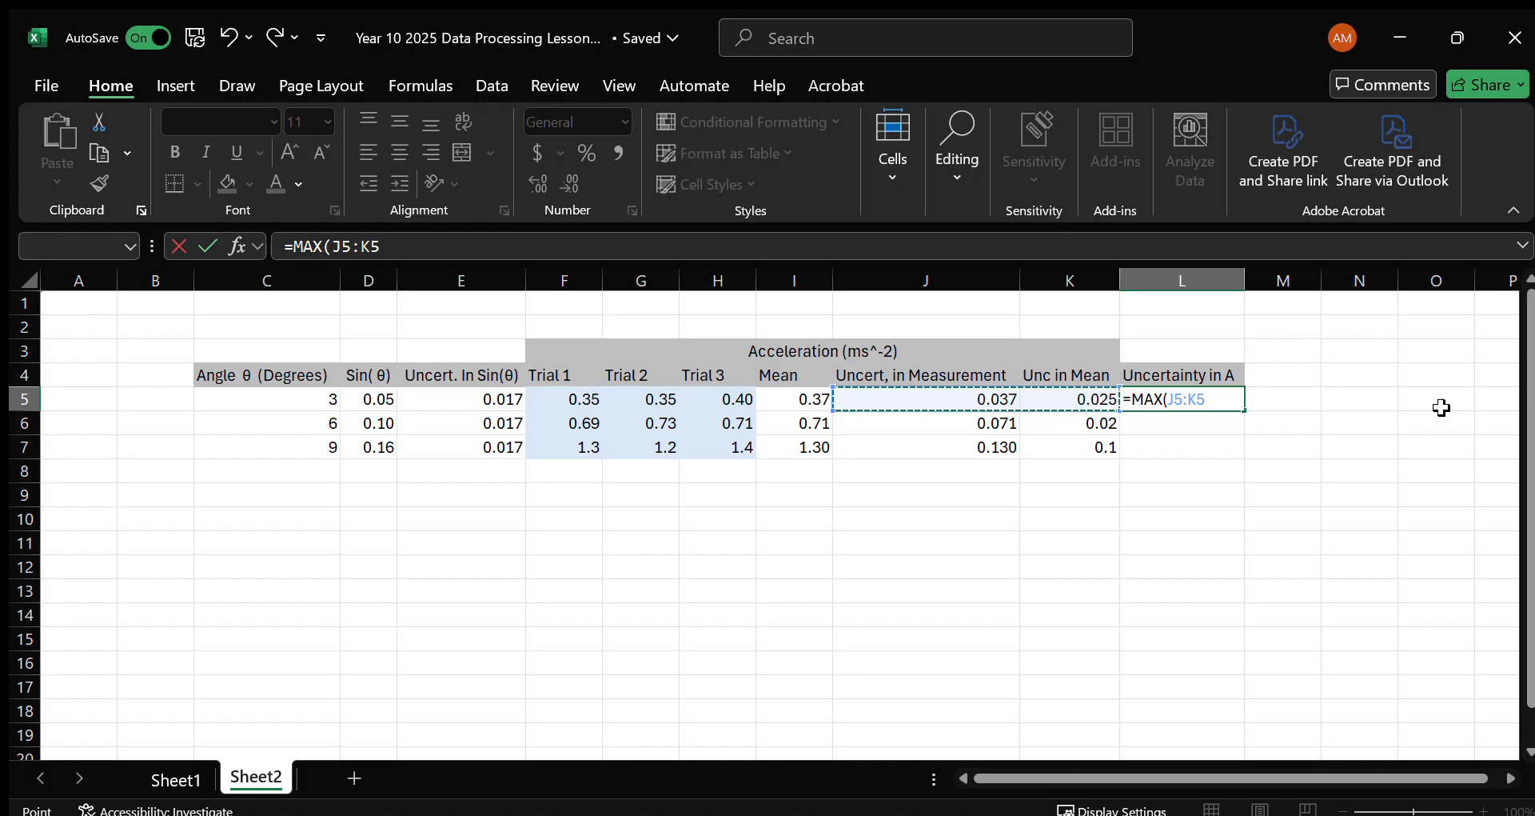
pyautogui.press('Return')
pyautogui.click(1222, 398)
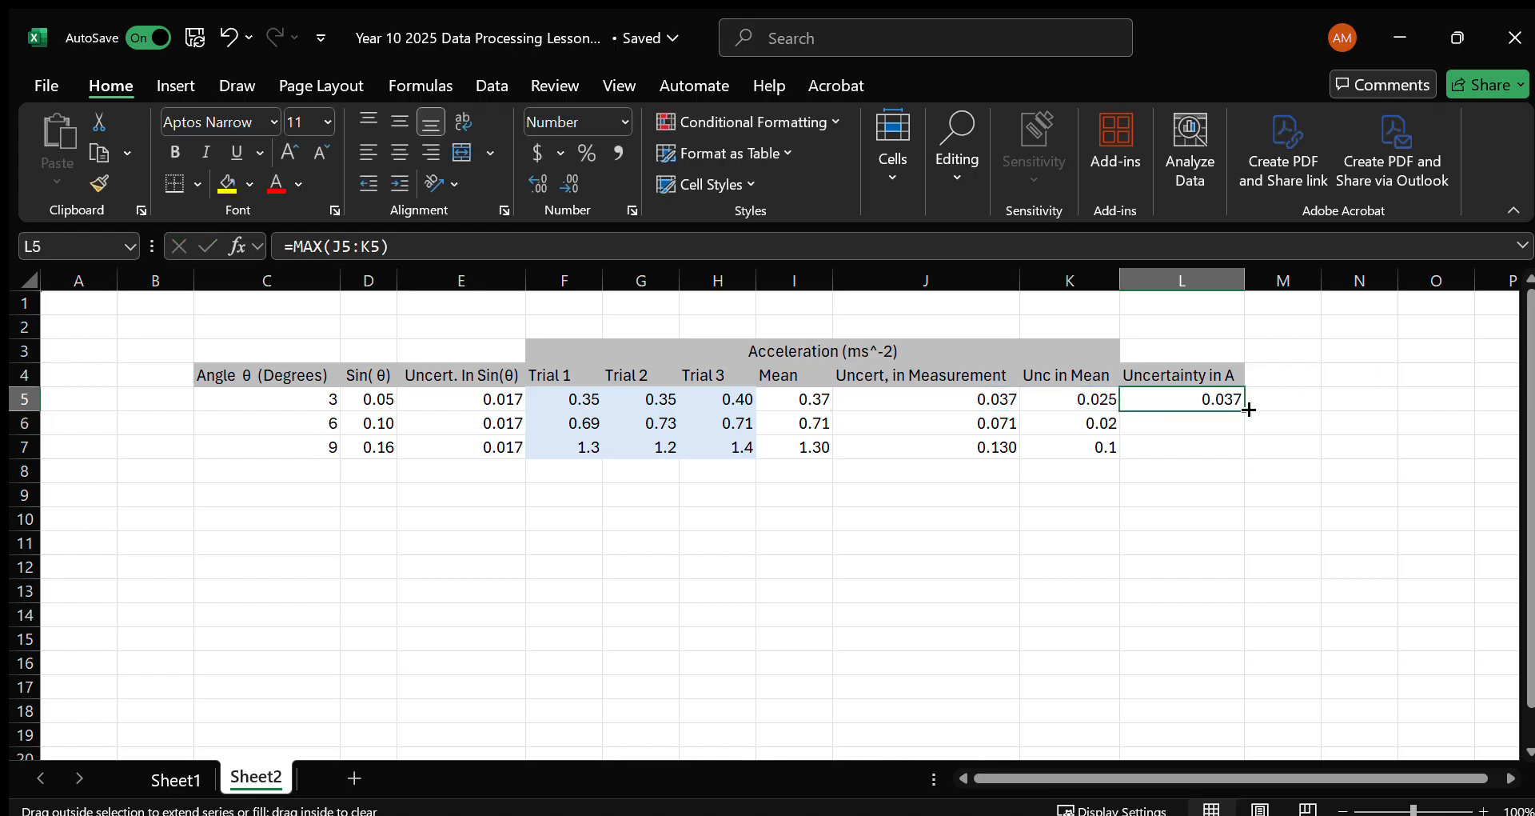
pyautogui.doubleClick(1244, 412)
# Compare the Unc in Mean, Uncertainty in A, Uncert, in Measurement and Mean columns across rows 5 to 7.
pyautogui.moveTo(1092, 355); pyautogui.dragTo(1100, 450)
pyautogui.click(1066, 474)
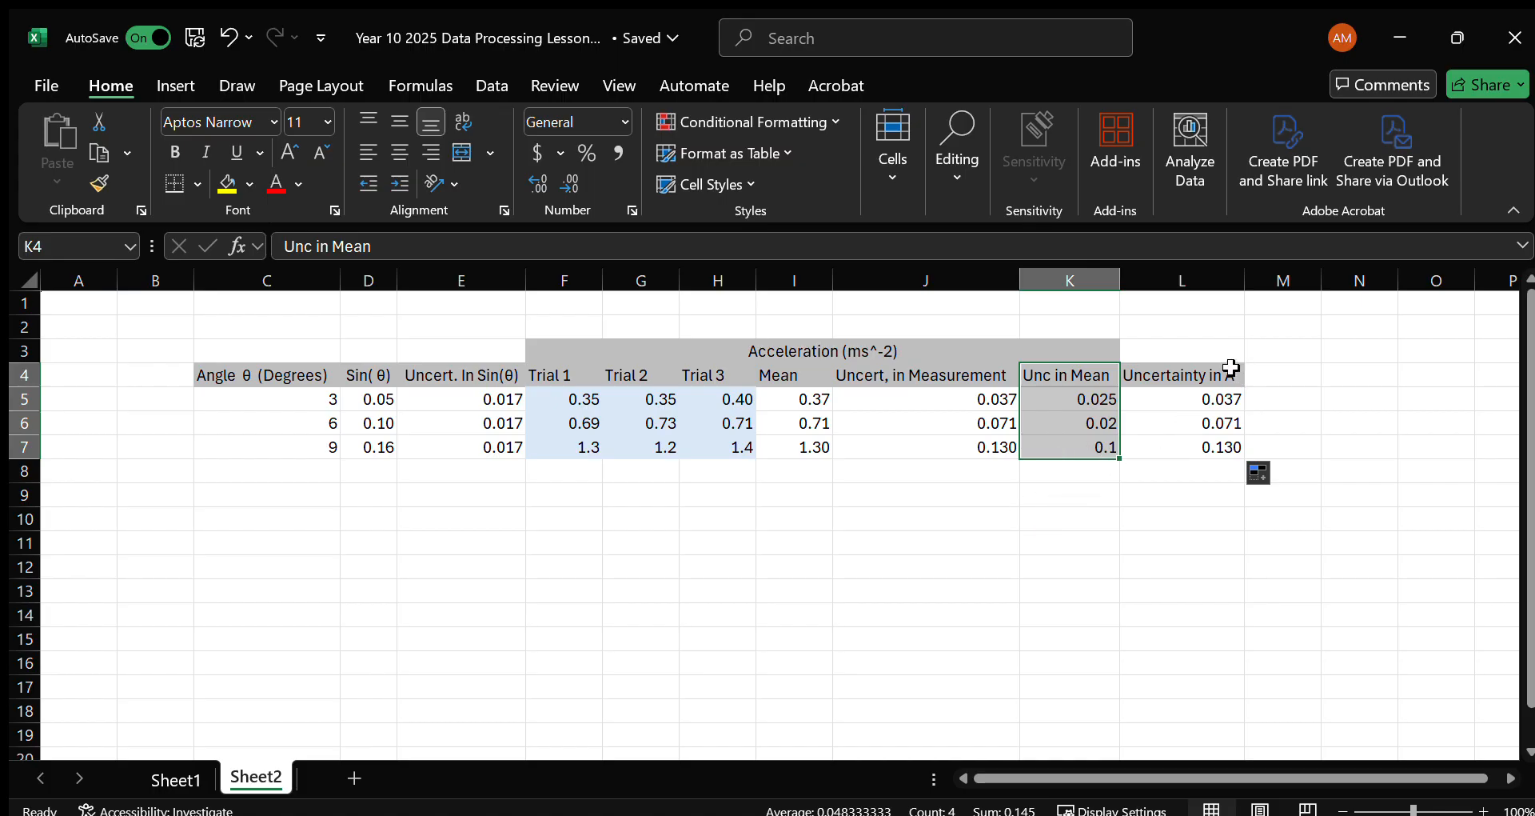
pyautogui.moveTo(1226, 374); pyautogui.dragTo(1231, 418)
pyautogui.click(1183, 452)
pyautogui.click(979, 384)
pyautogui.moveTo(979, 386); pyautogui.dragTo(976, 441)
pyautogui.click(1063, 516)
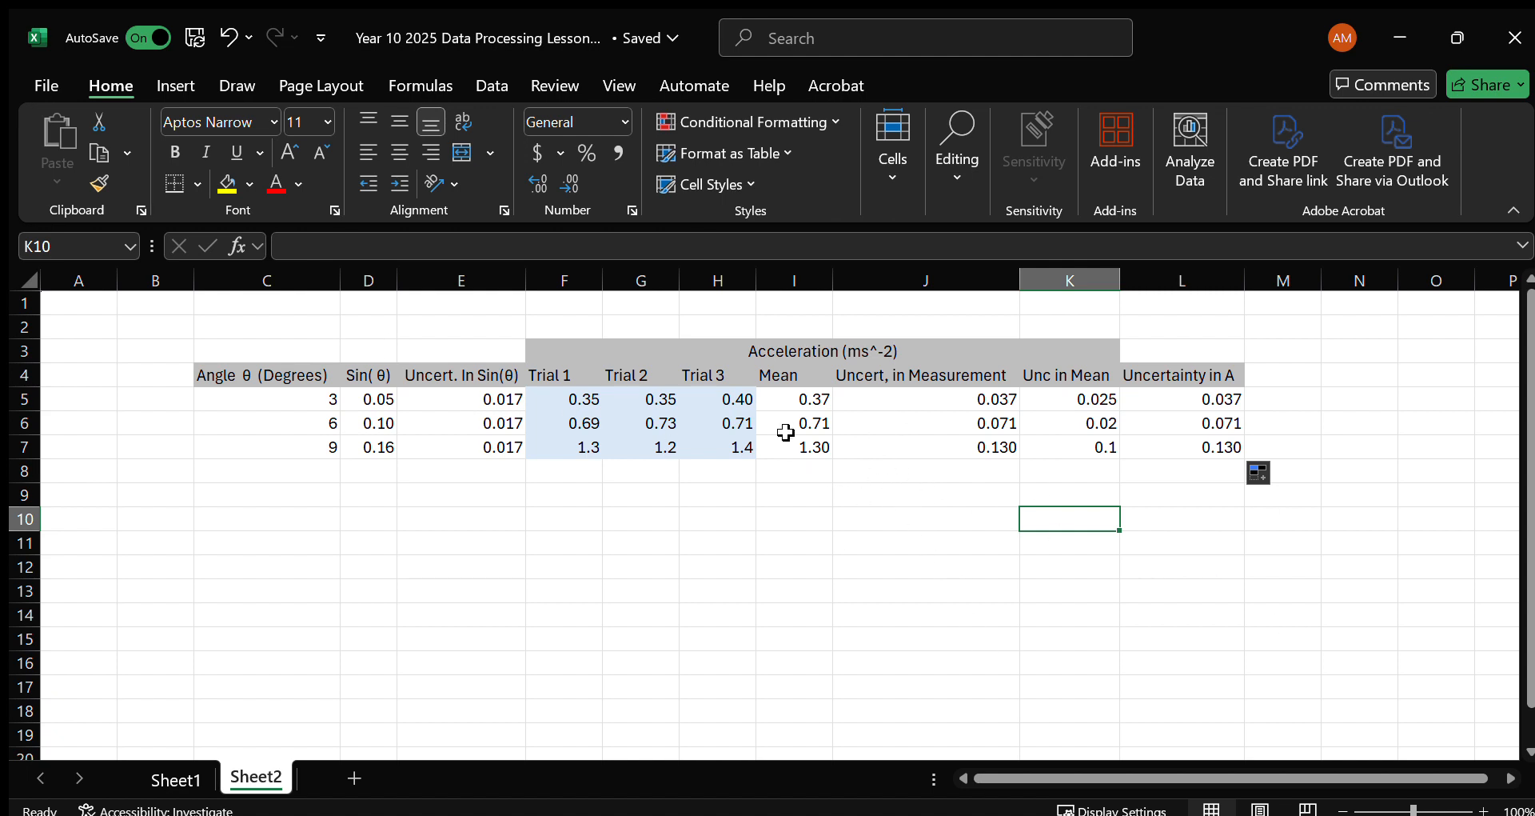
pyautogui.moveTo(795, 399); pyautogui.dragTo(798, 419)
pyautogui.click(839, 542)
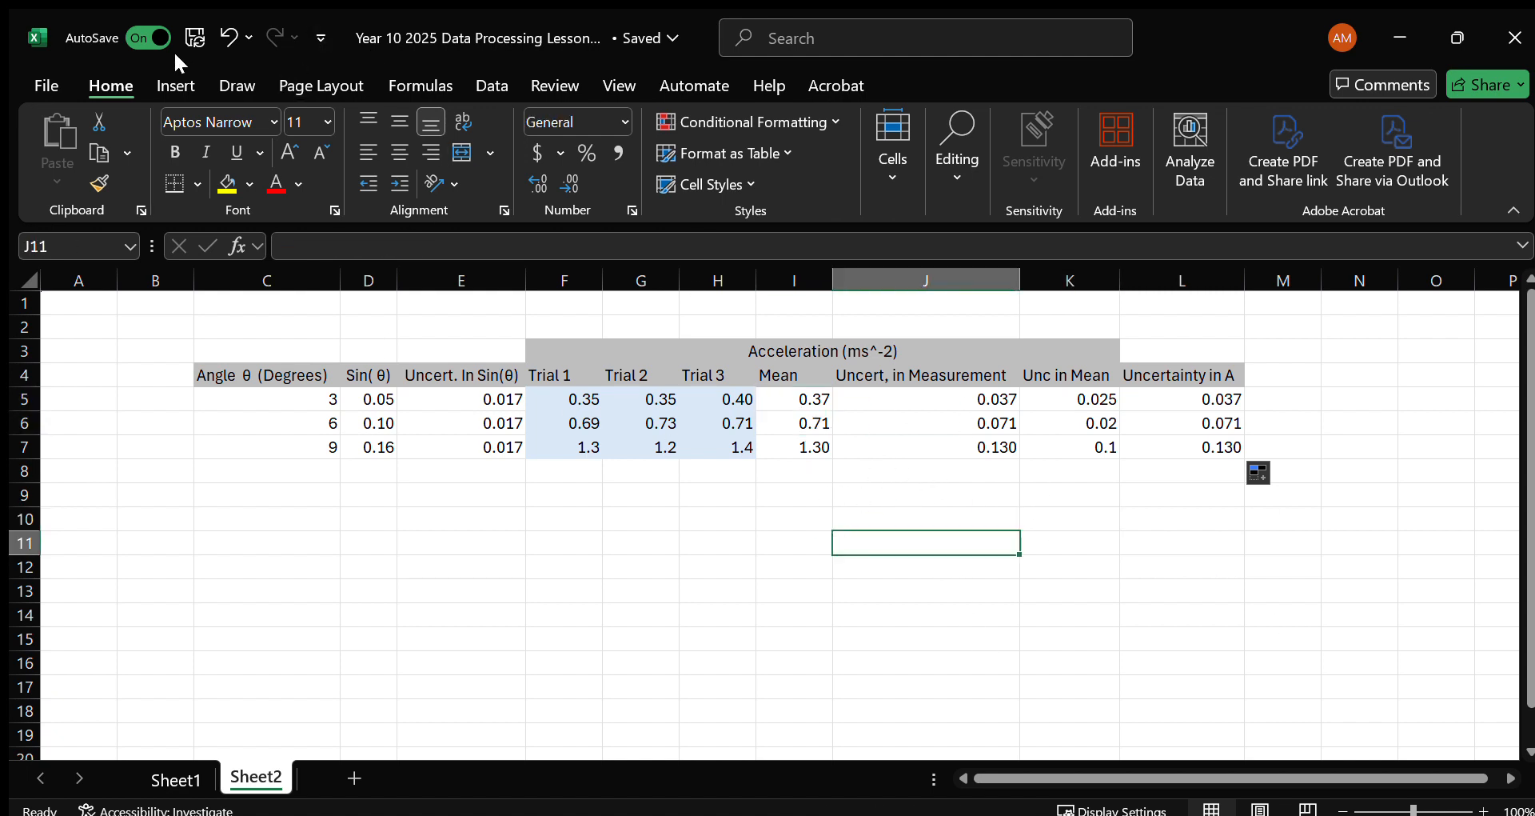
# Insert an empty scatter chart and place it below the table, starting under column J.
pyautogui.click(176, 85)
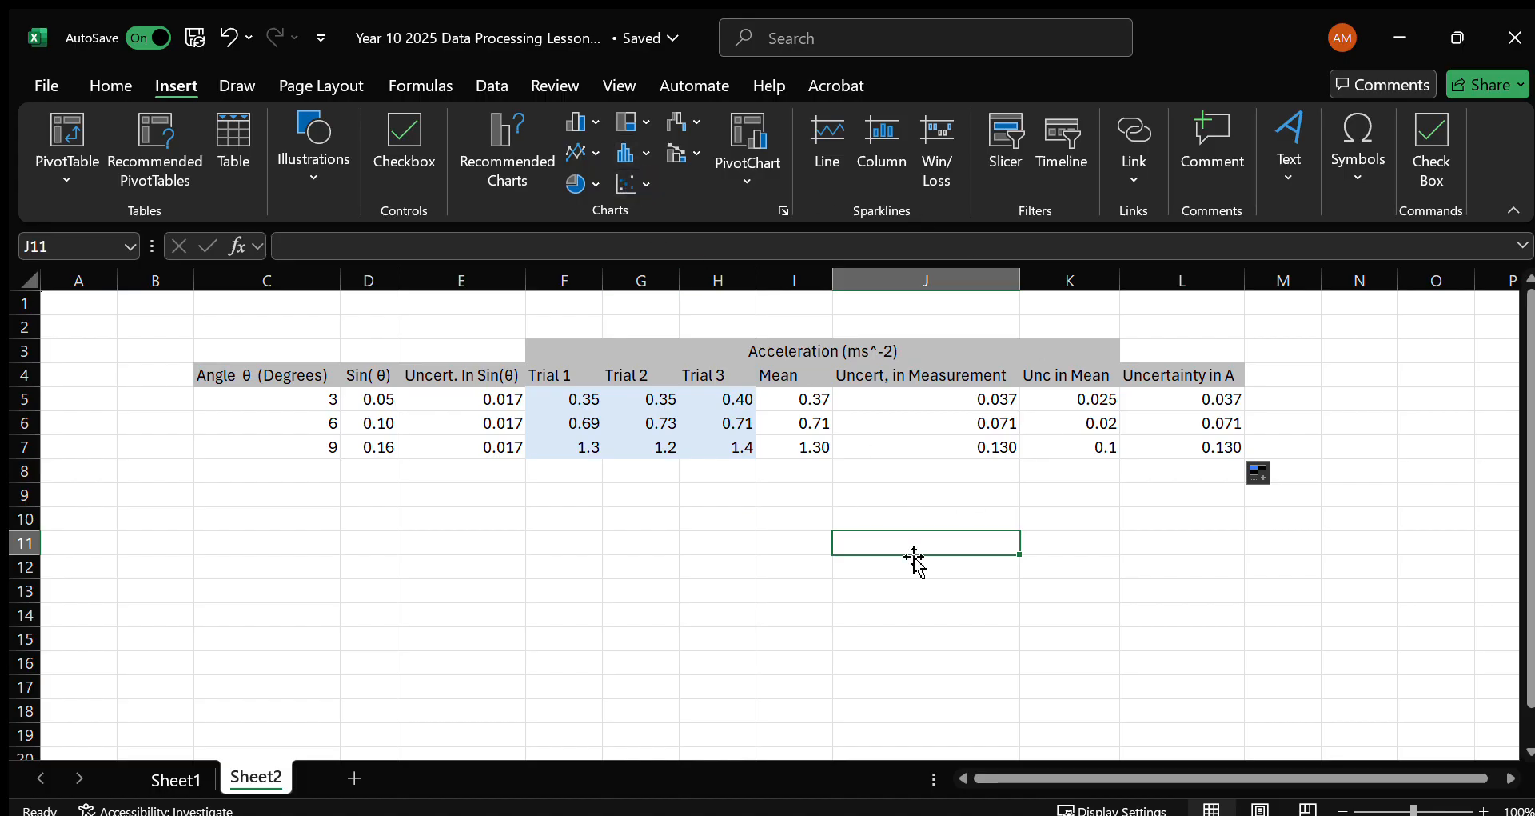
pyautogui.click(626, 186)
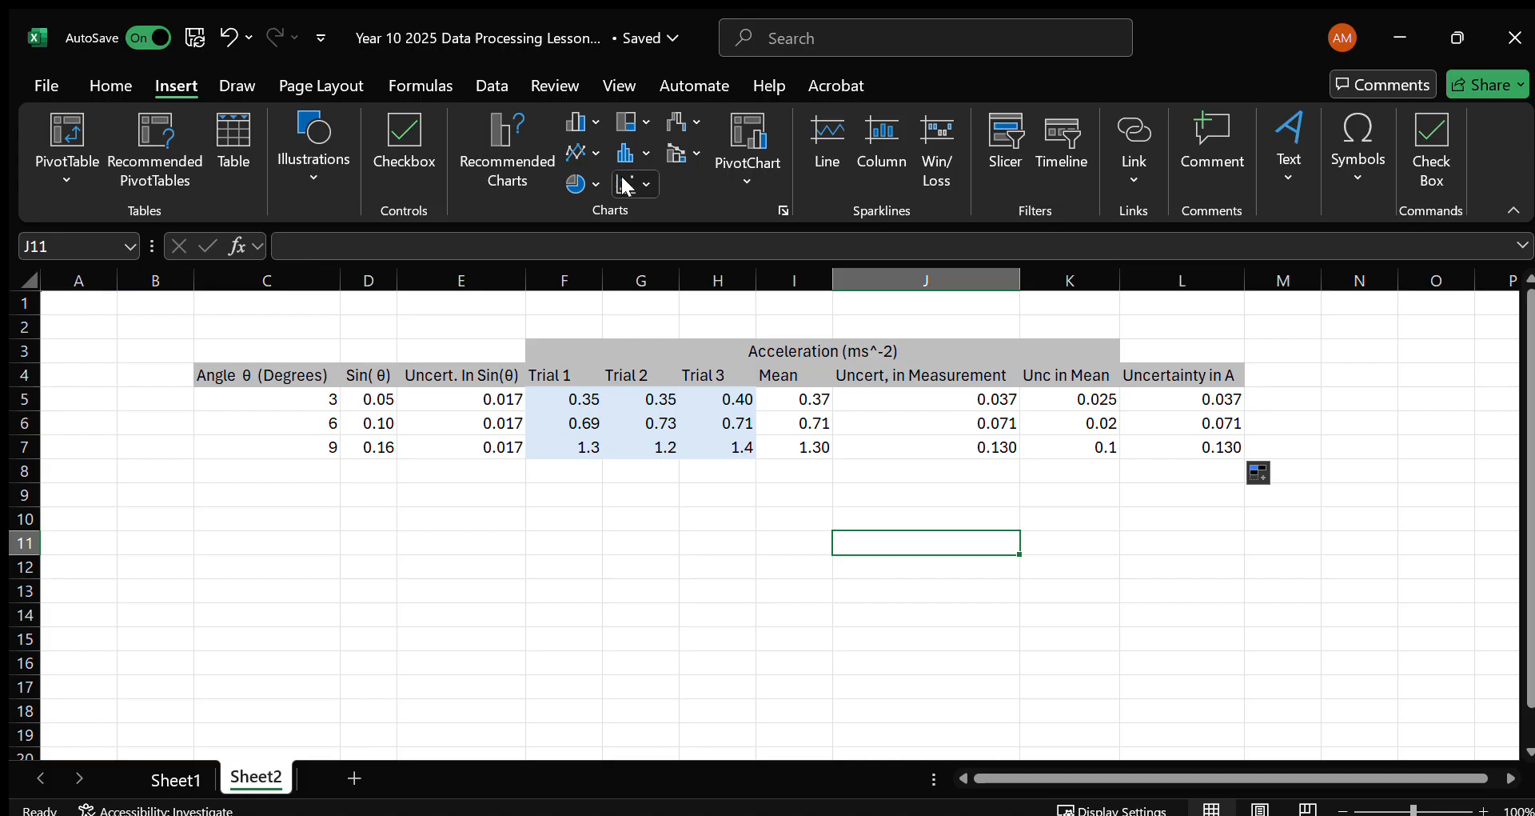
pyautogui.moveTo(855, 417); pyautogui.dragTo(1164, 506)
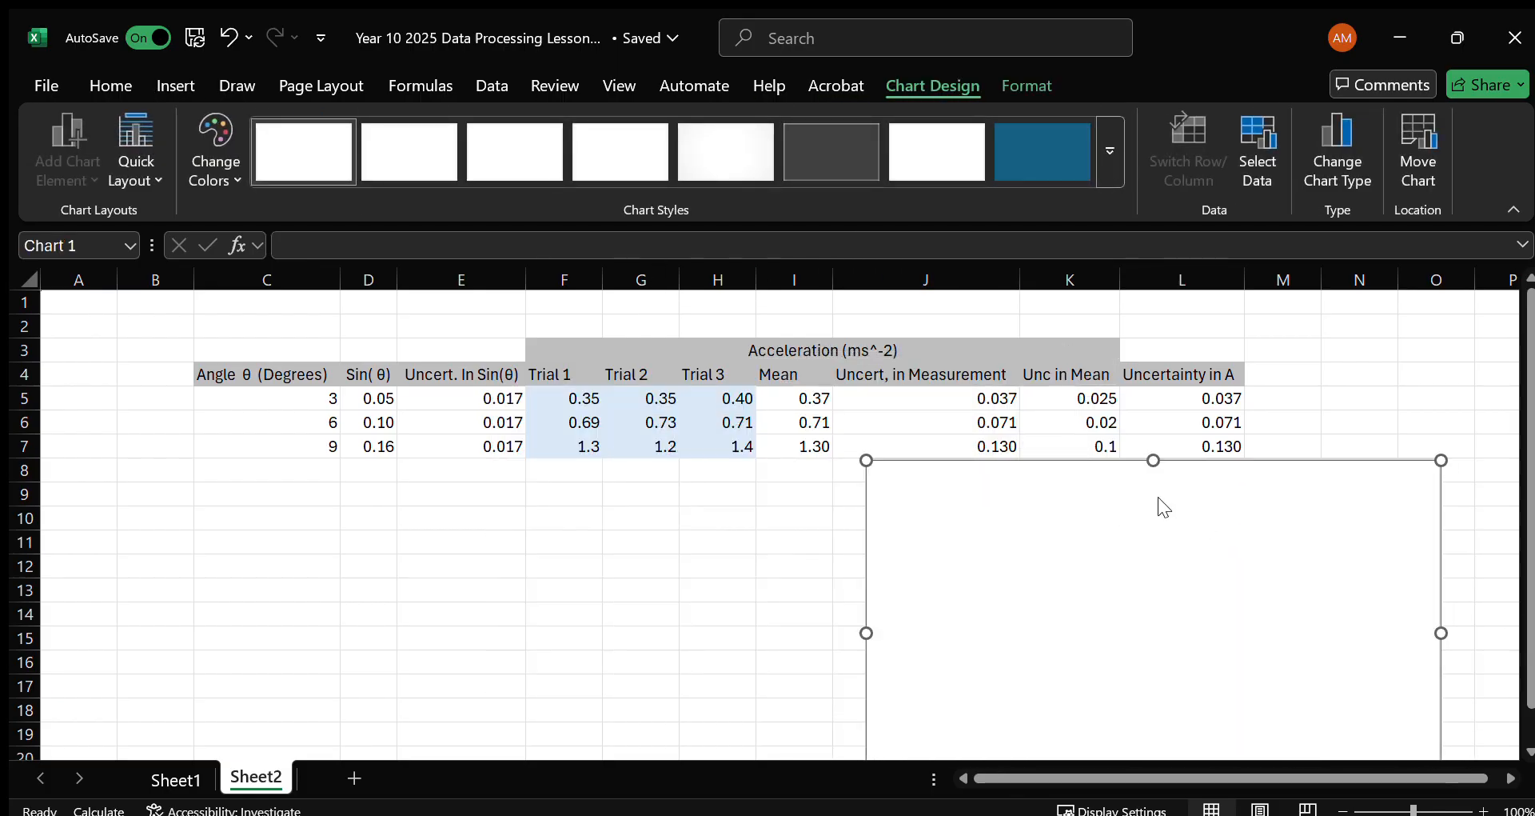
# Add a chart series named from the Acceleration (ms^-2) header in F3, with X values D5:D7 and Y values I5:I7.
pyautogui.click(1230, 392)
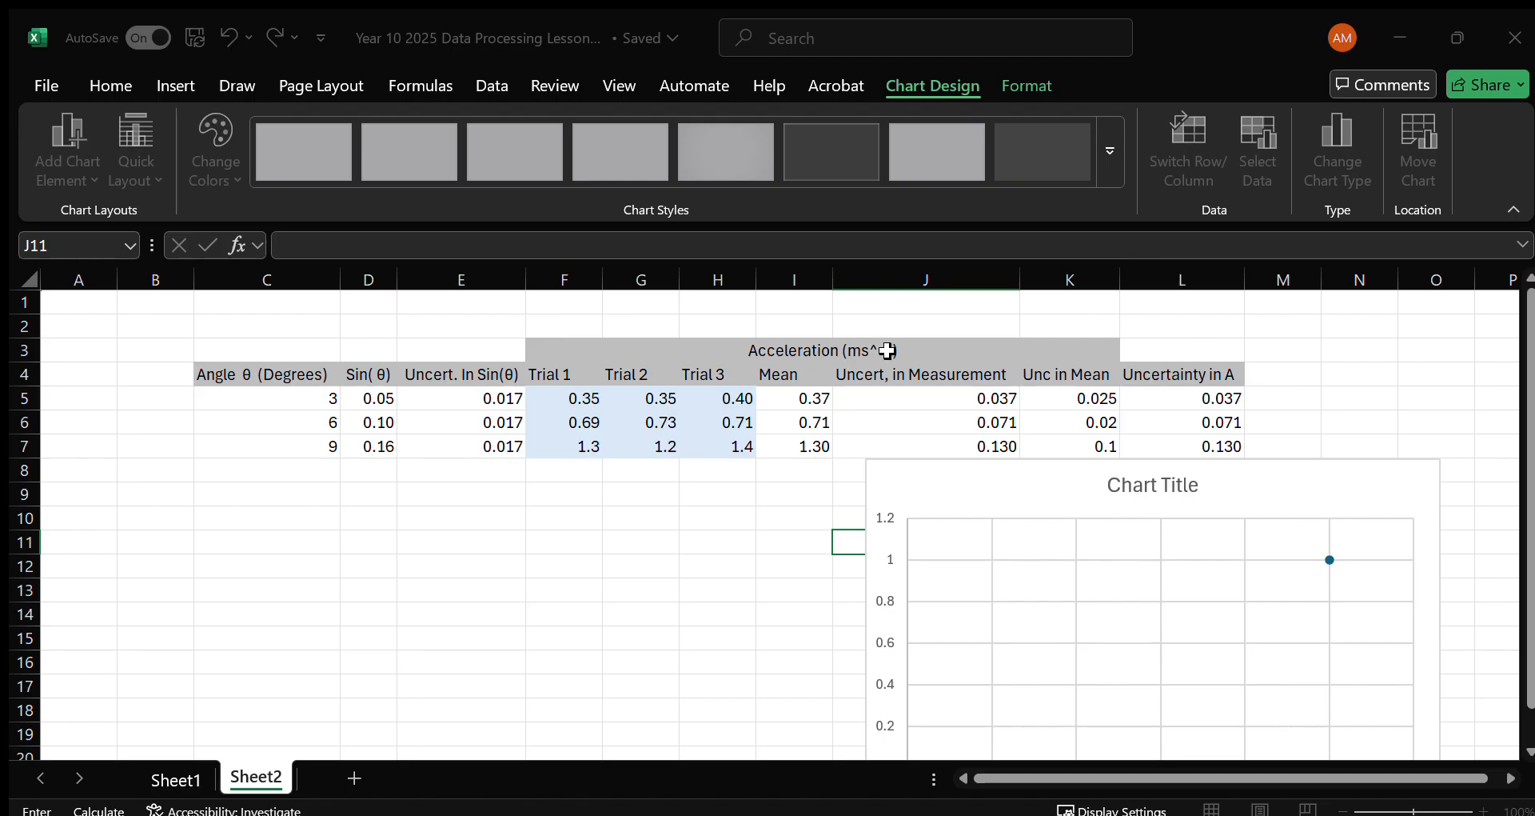
pyautogui.click(781, 350)
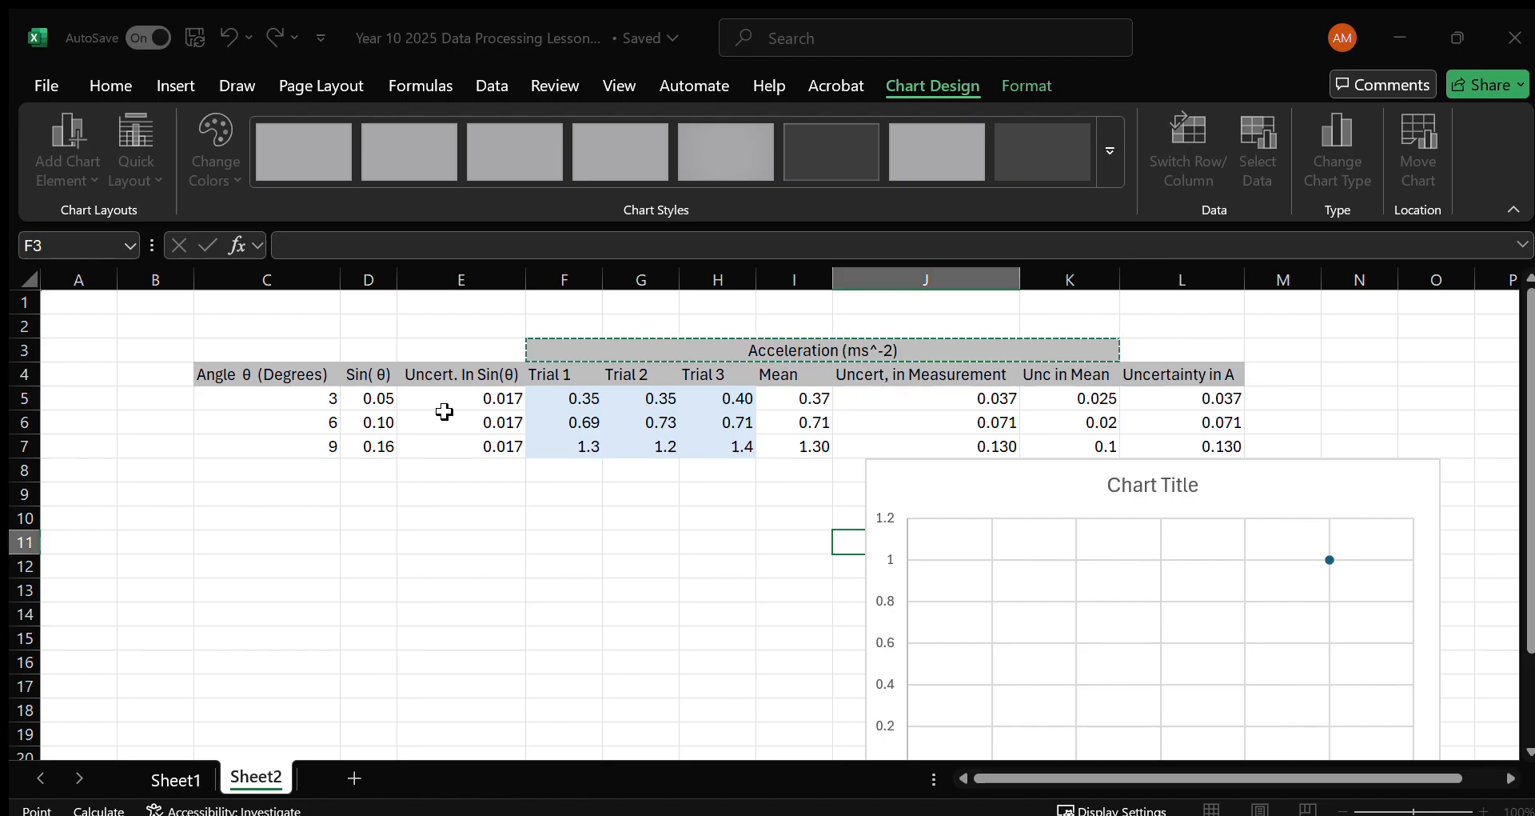
pyautogui.press('Return')
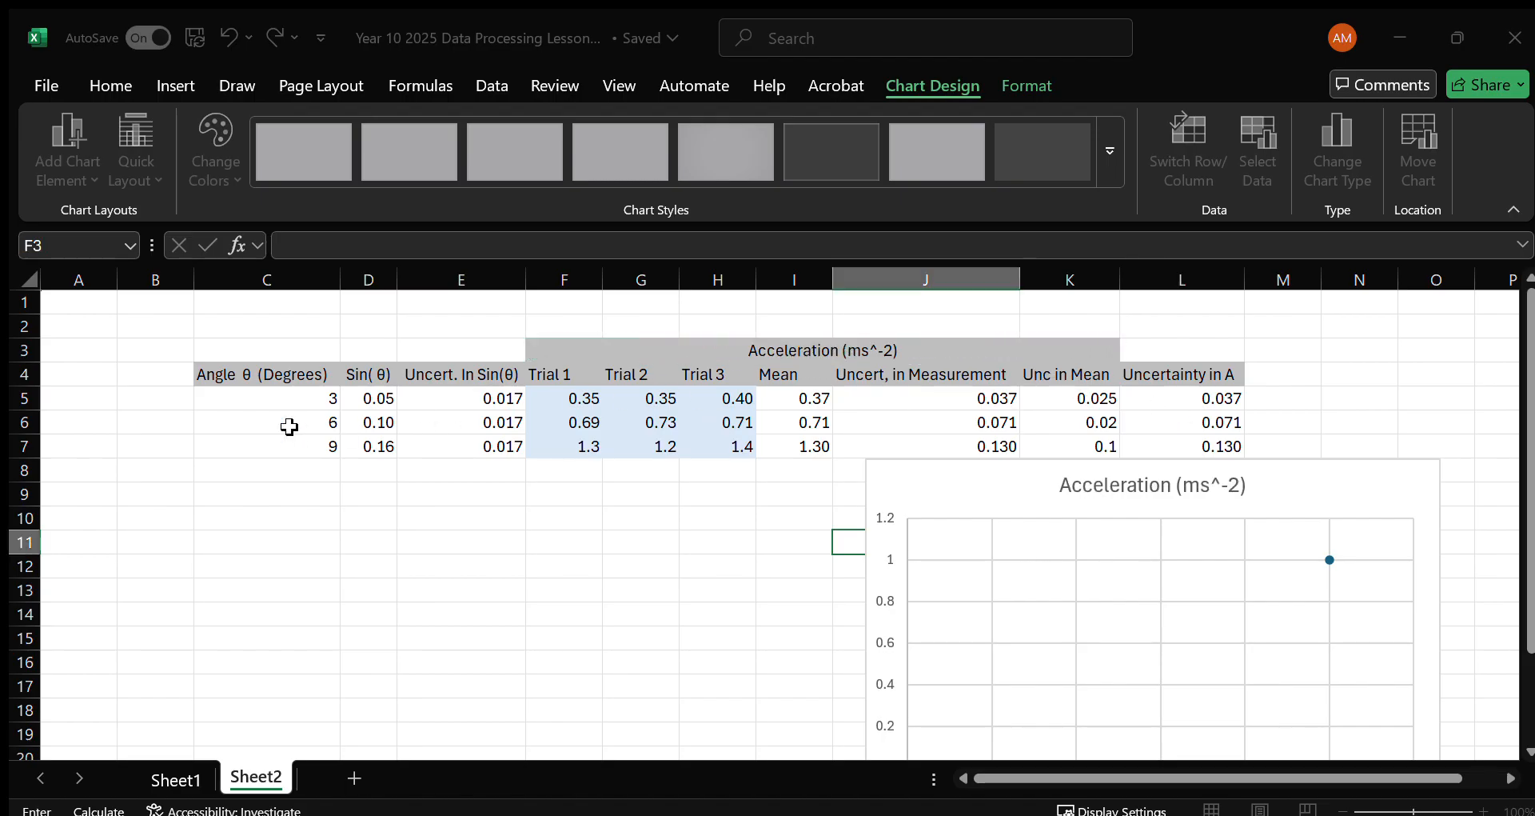
pyautogui.moveTo(376, 397); pyautogui.dragTo(377, 444)
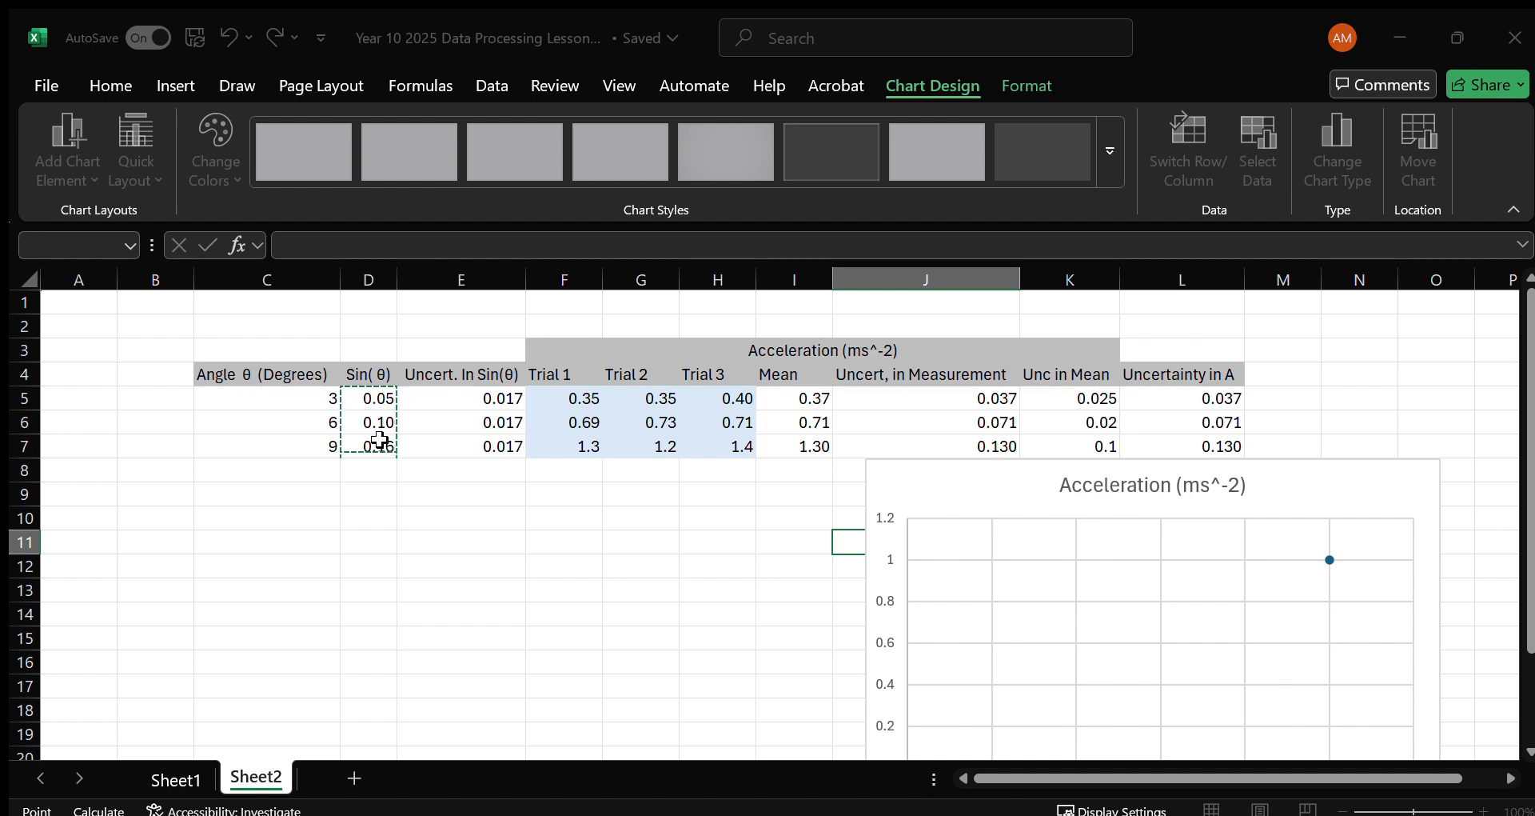
pyautogui.click(1080, 433)
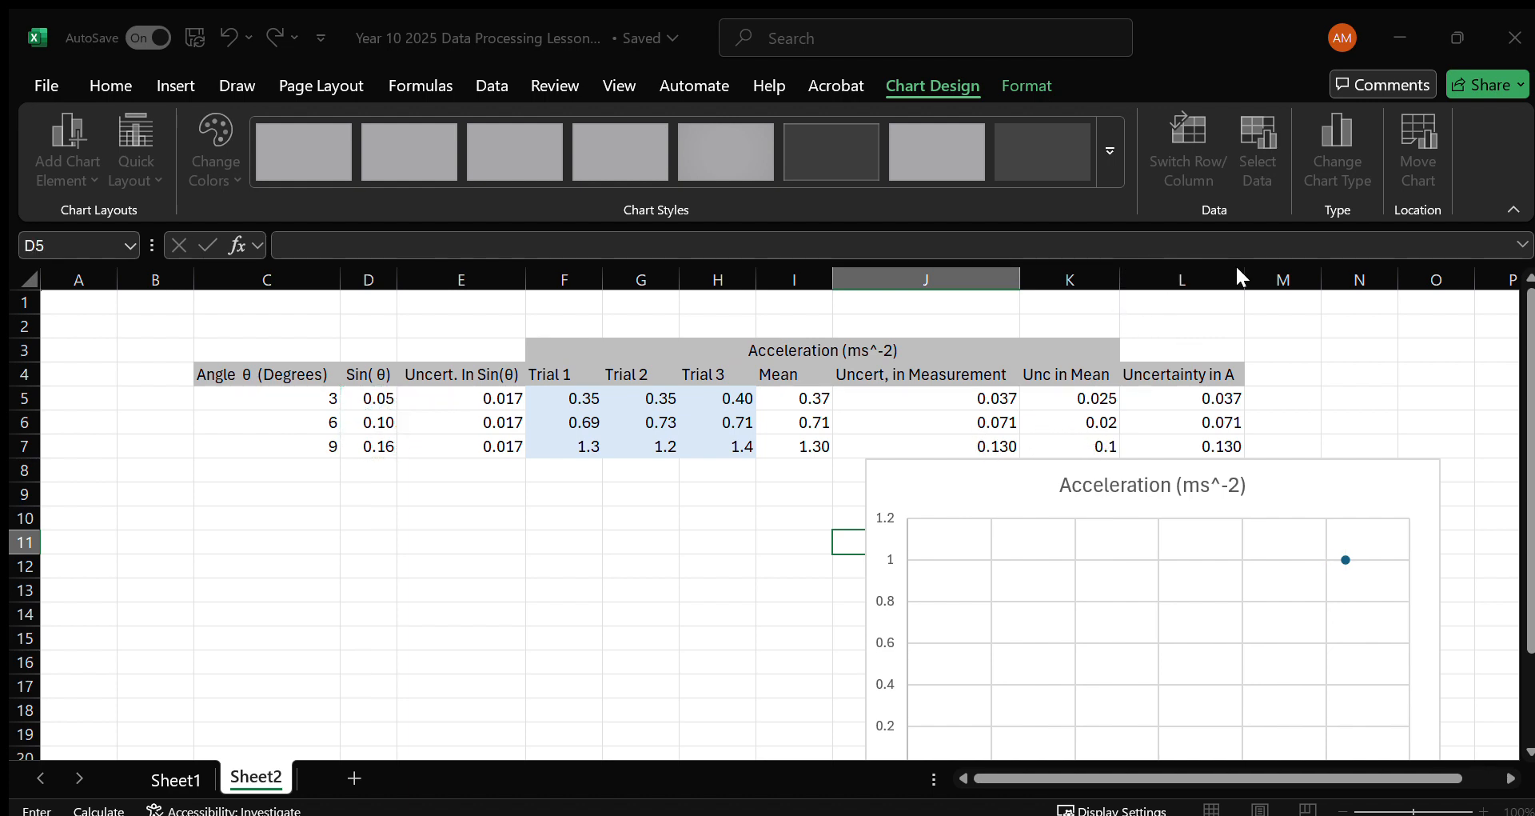
pyautogui.moveTo(808, 397); pyautogui.dragTo(813, 443)
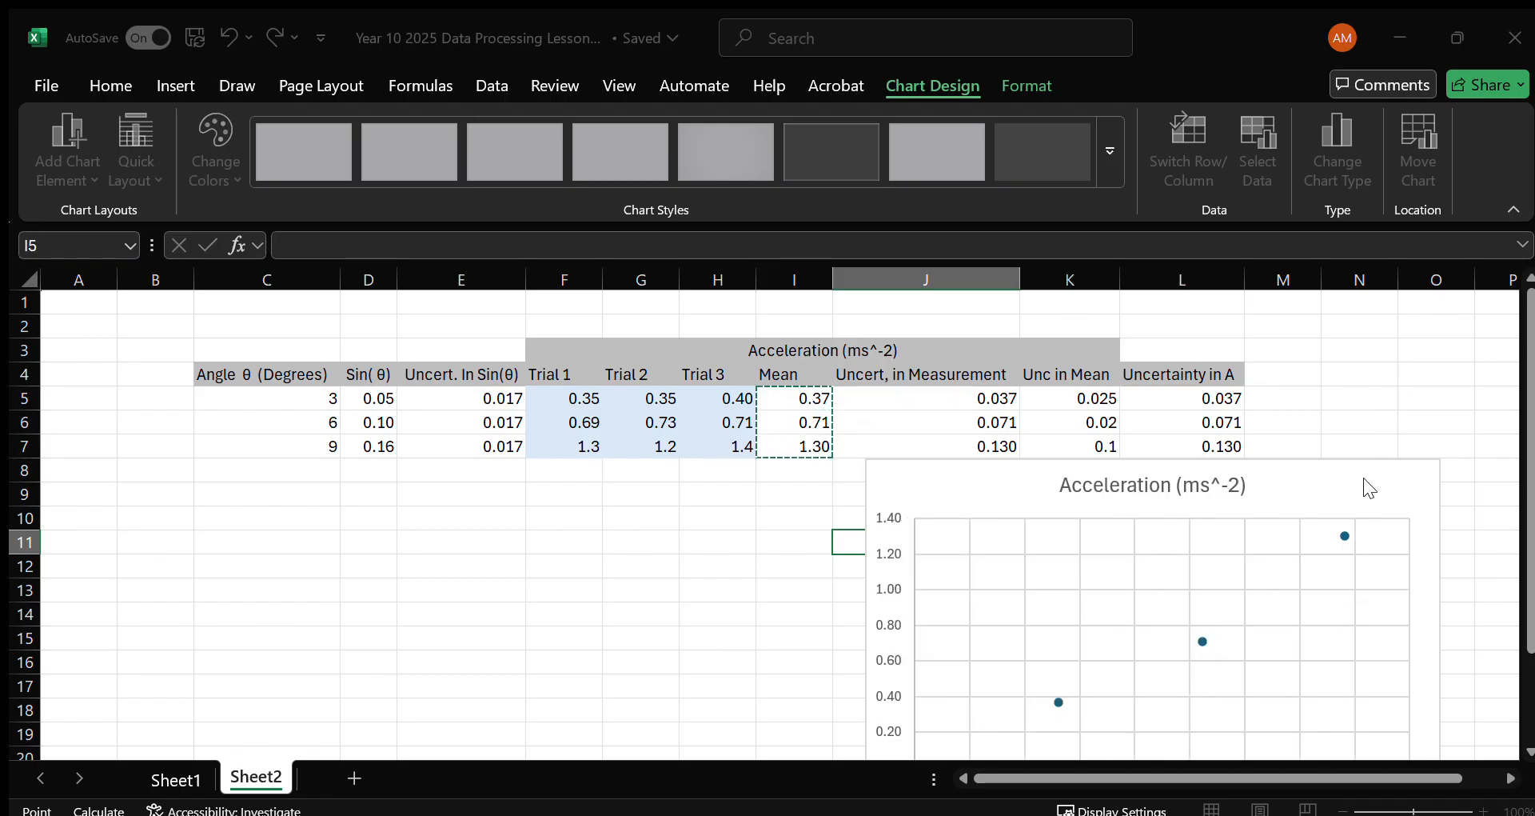
pyautogui.click(1320, 467)
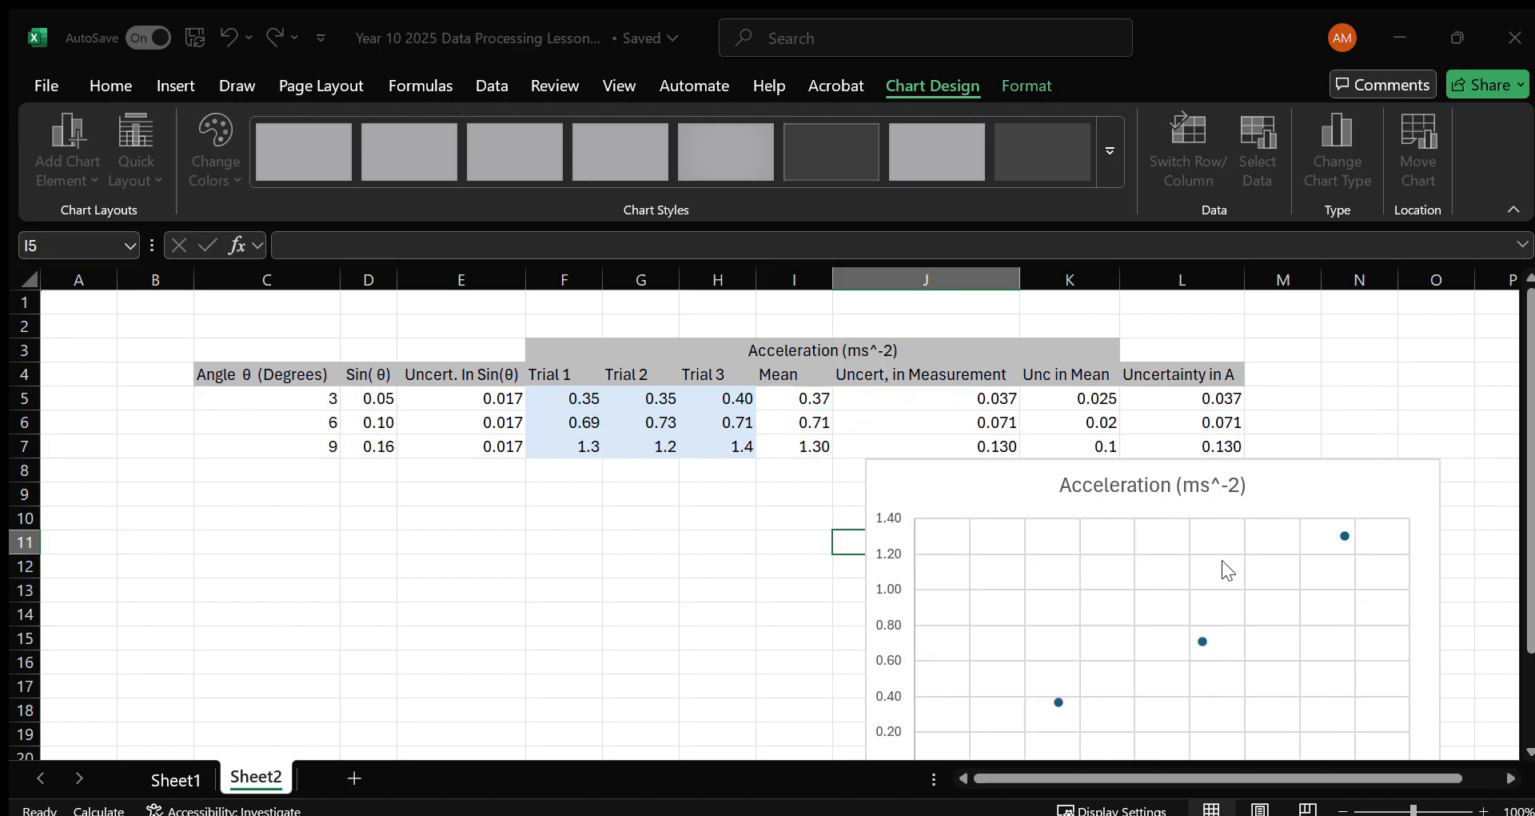
# Move the scatter chart clear of the table so its upper edge sits at row 9, starting at column J.
pyautogui.click(1275, 473)
pyautogui.moveTo(1274, 472); pyautogui.dragTo(1181, 333)
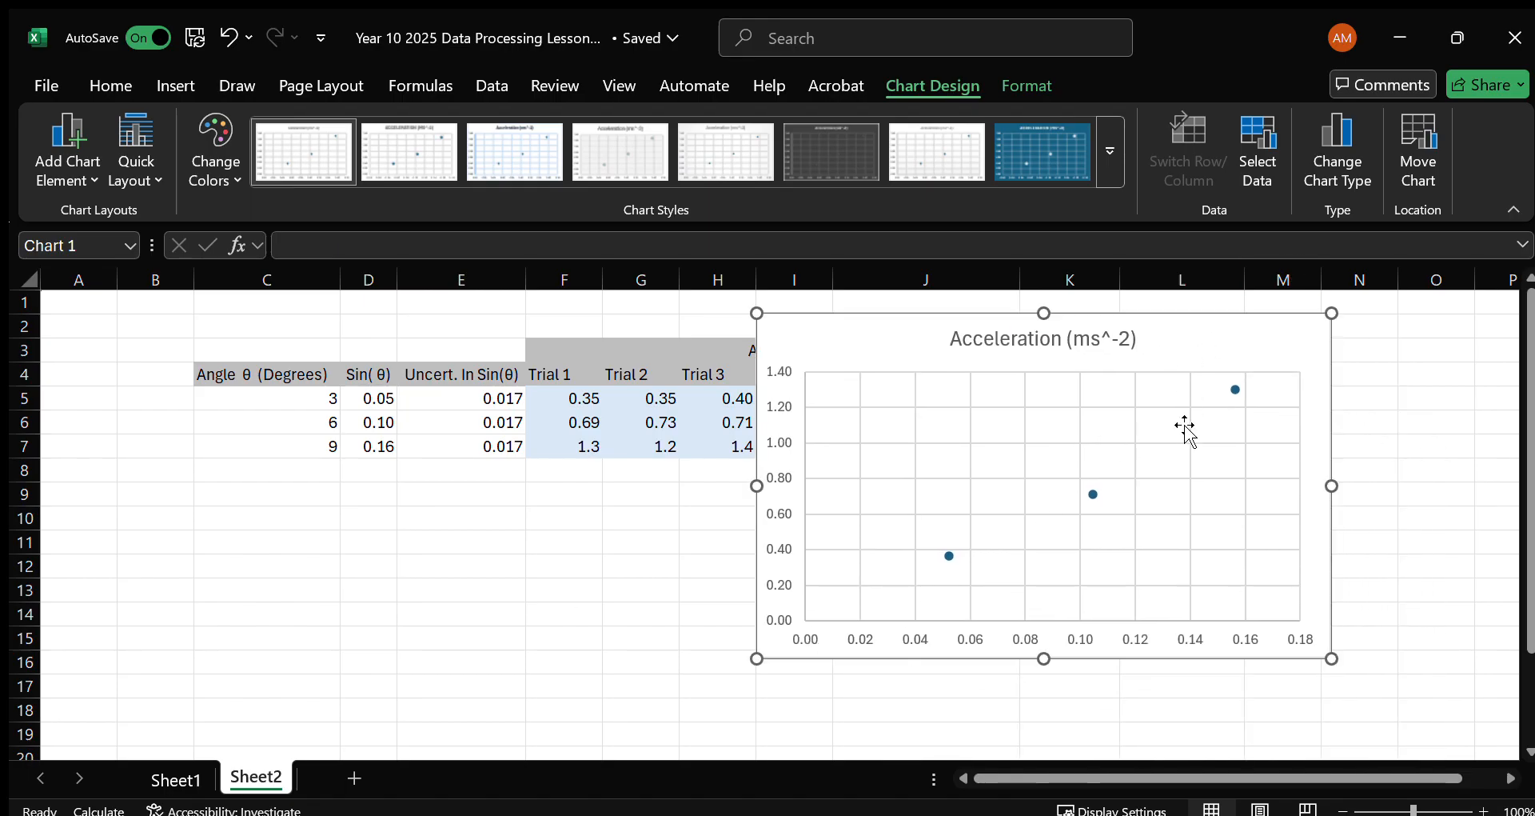
pyautogui.moveTo(1221, 329); pyautogui.dragTo(1292, 477)
pyautogui.scroll(-2, 1292, 472)
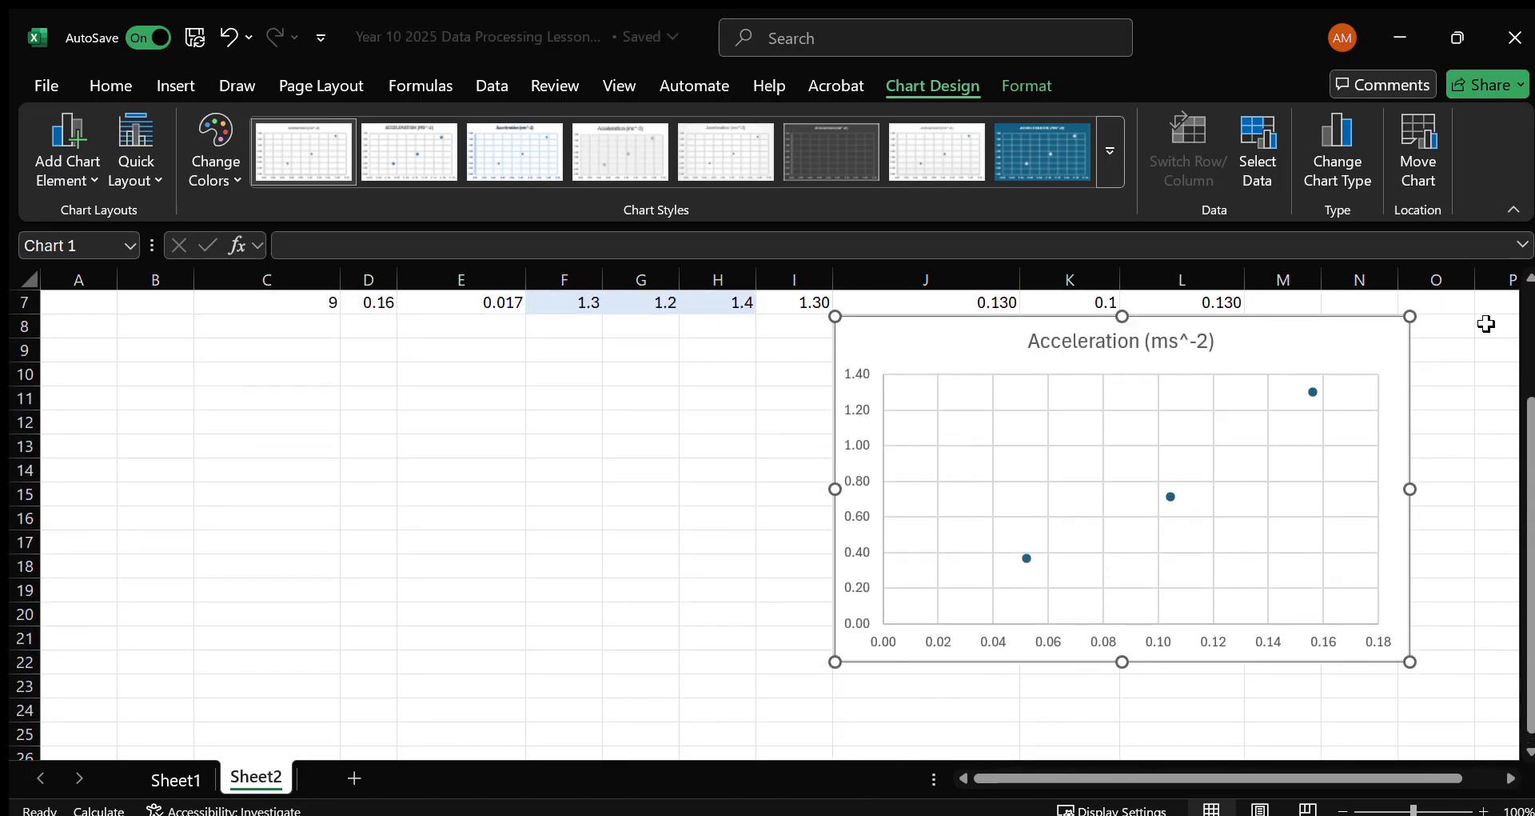
pyautogui.moveTo(1299, 346)
pyautogui.mouseDown()
pyautogui.moveTo(1368, 357)
pyautogui.moveTo(1301, 367)
pyautogui.mouseUp()
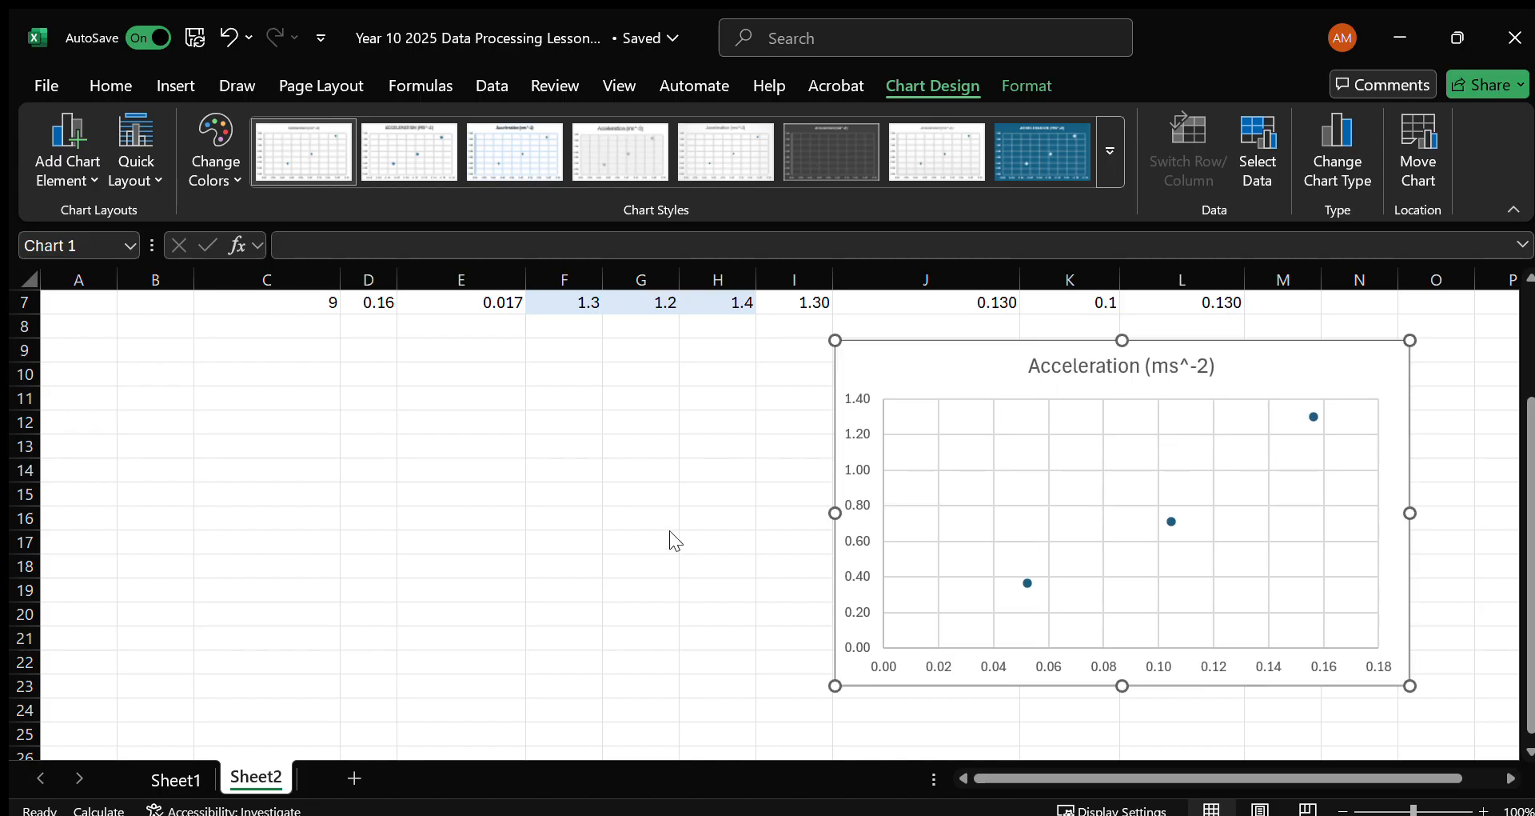
# Add error bars to the scatter chart and switch the horizontal error bars to a custom error amount.
pyautogui.click(654, 481)
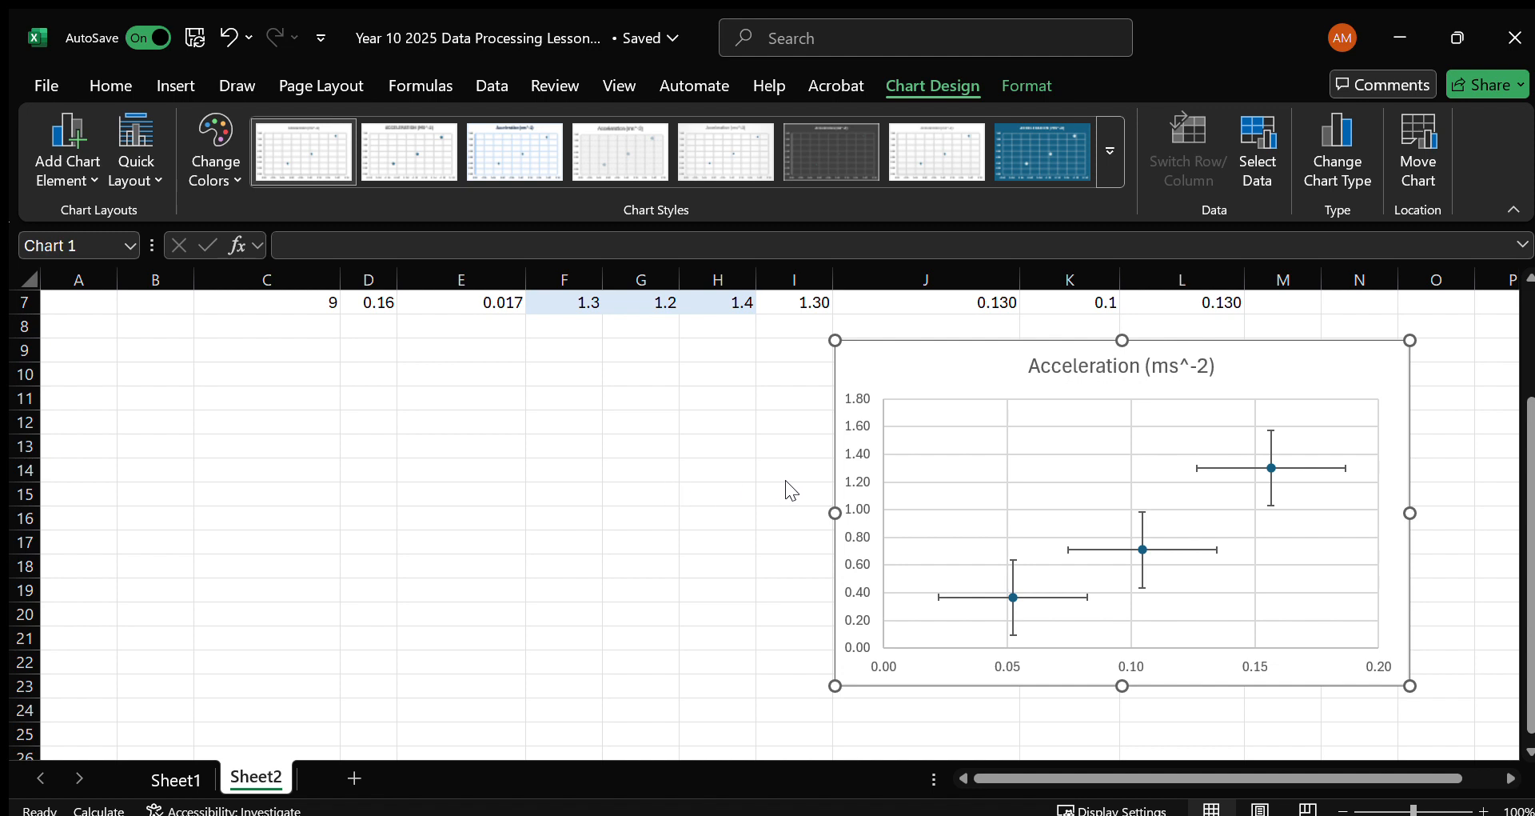
pyautogui.doubleClick(941, 596)
pyautogui.scroll(-5, 1411, 573)
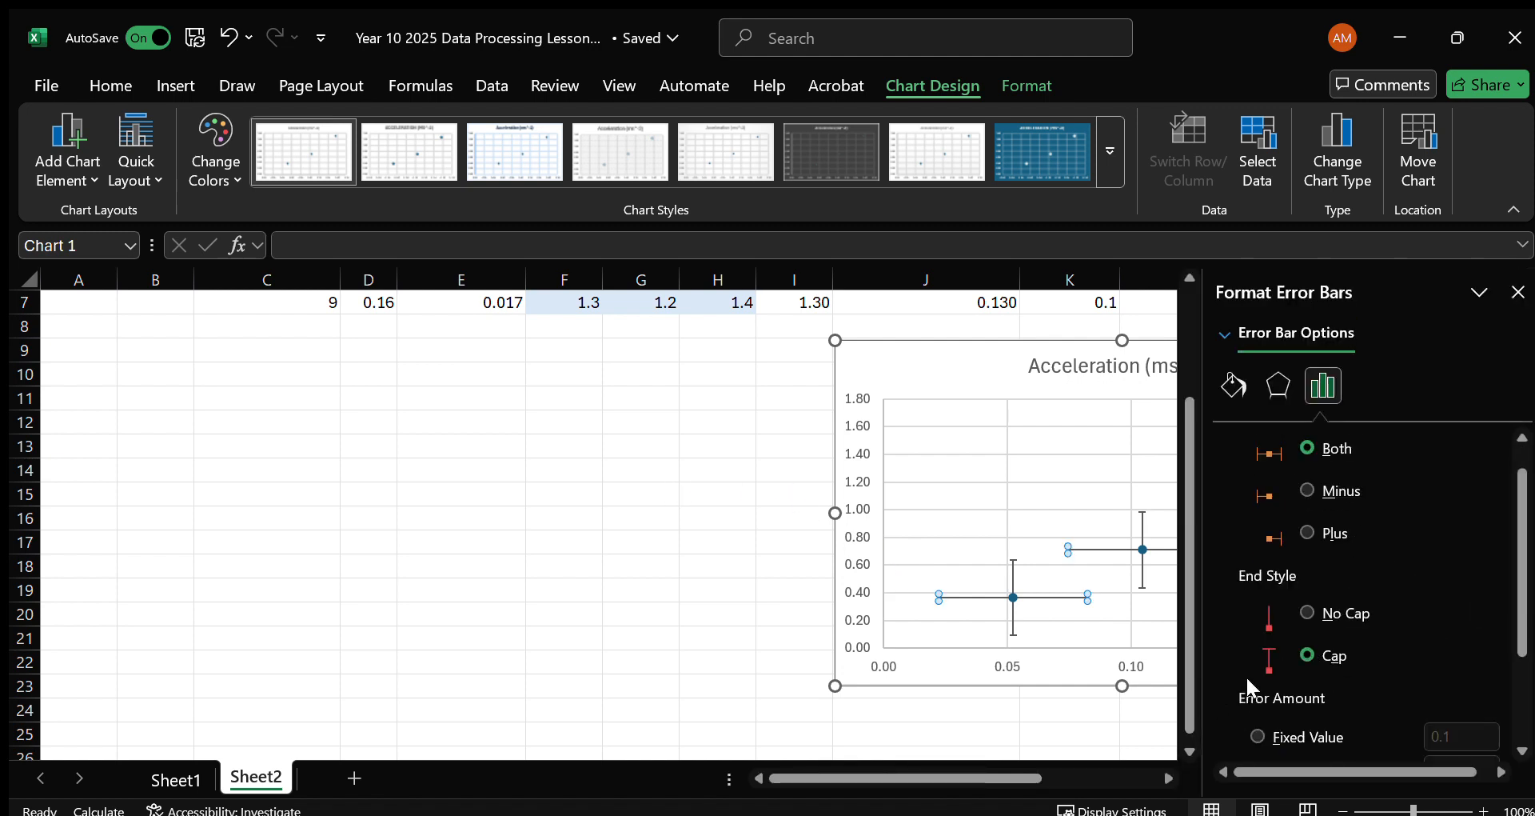
pyautogui.click(1256, 736)
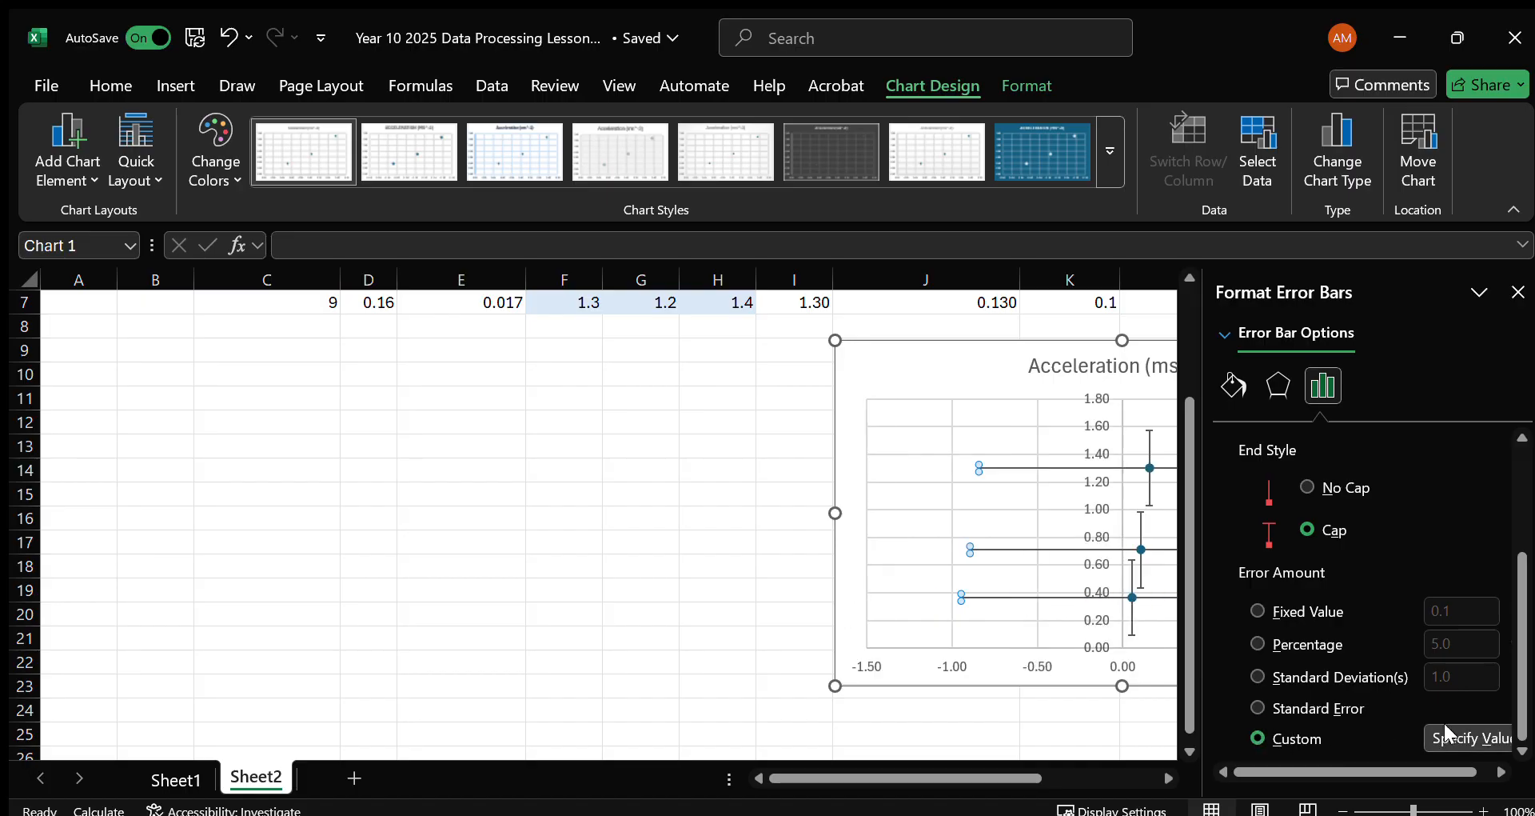
# Set the horizontal error bars' custom positive and negative values to the Uncert. In Sin(θ) range E5:E7.
pyautogui.scroll(2, 1004, 695)
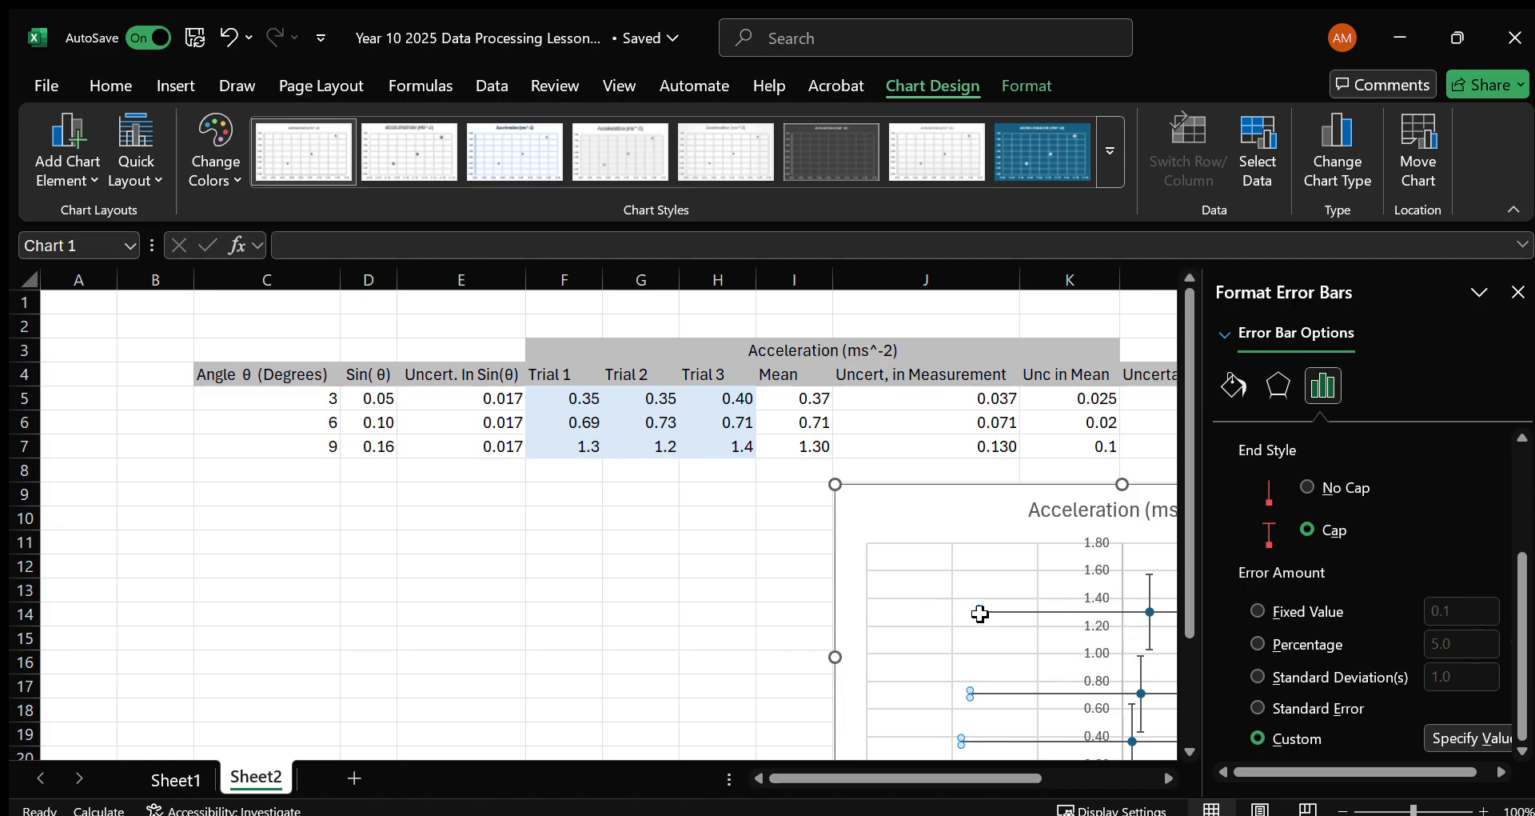
pyautogui.click(1447, 723)
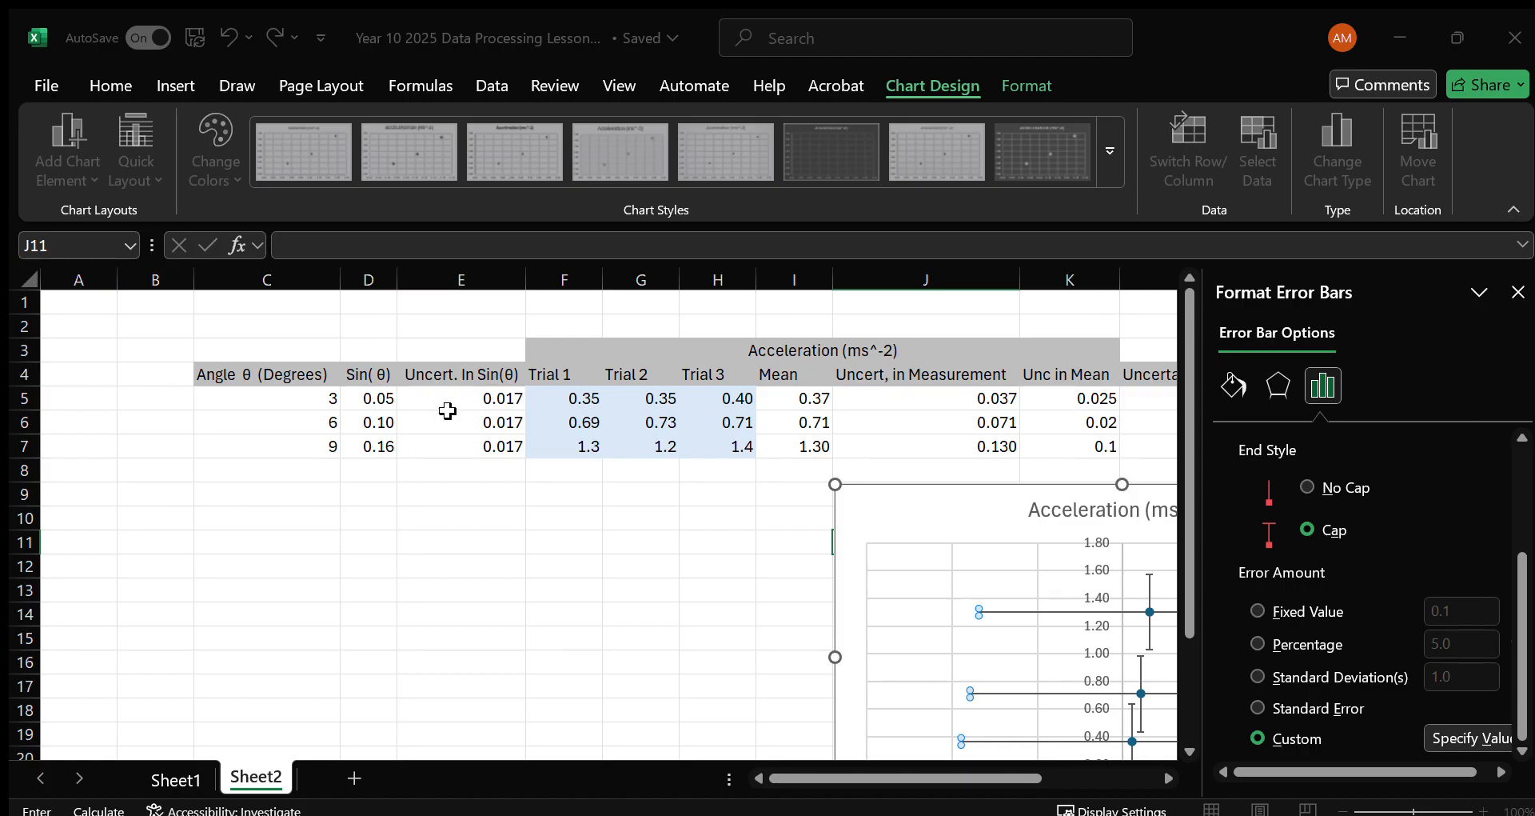
pyautogui.moveTo(476, 400); pyautogui.dragTo(475, 445)
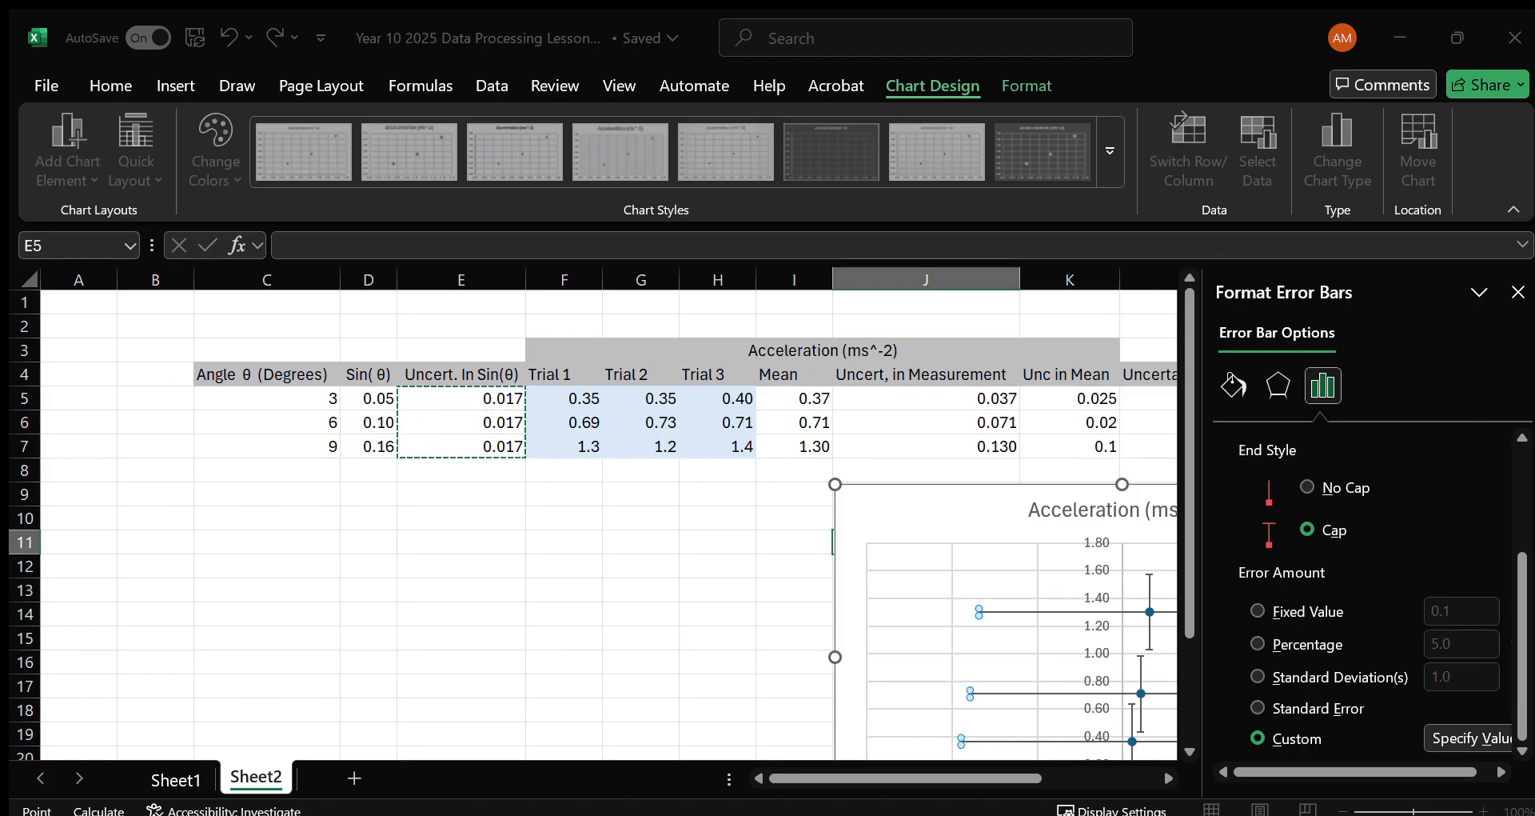
pyautogui.moveTo(1179, 355); pyautogui.dragTo(1116, 345)
pyautogui.moveTo(489, 401); pyautogui.dragTo(492, 445)
pyautogui.press('Return')
# Switch the vertical error bars to a custom error amount and undo their accidental removal from the chart.
pyautogui.scroll(-1, 1081, 670)
pyautogui.scroll(-2, 1081, 670)
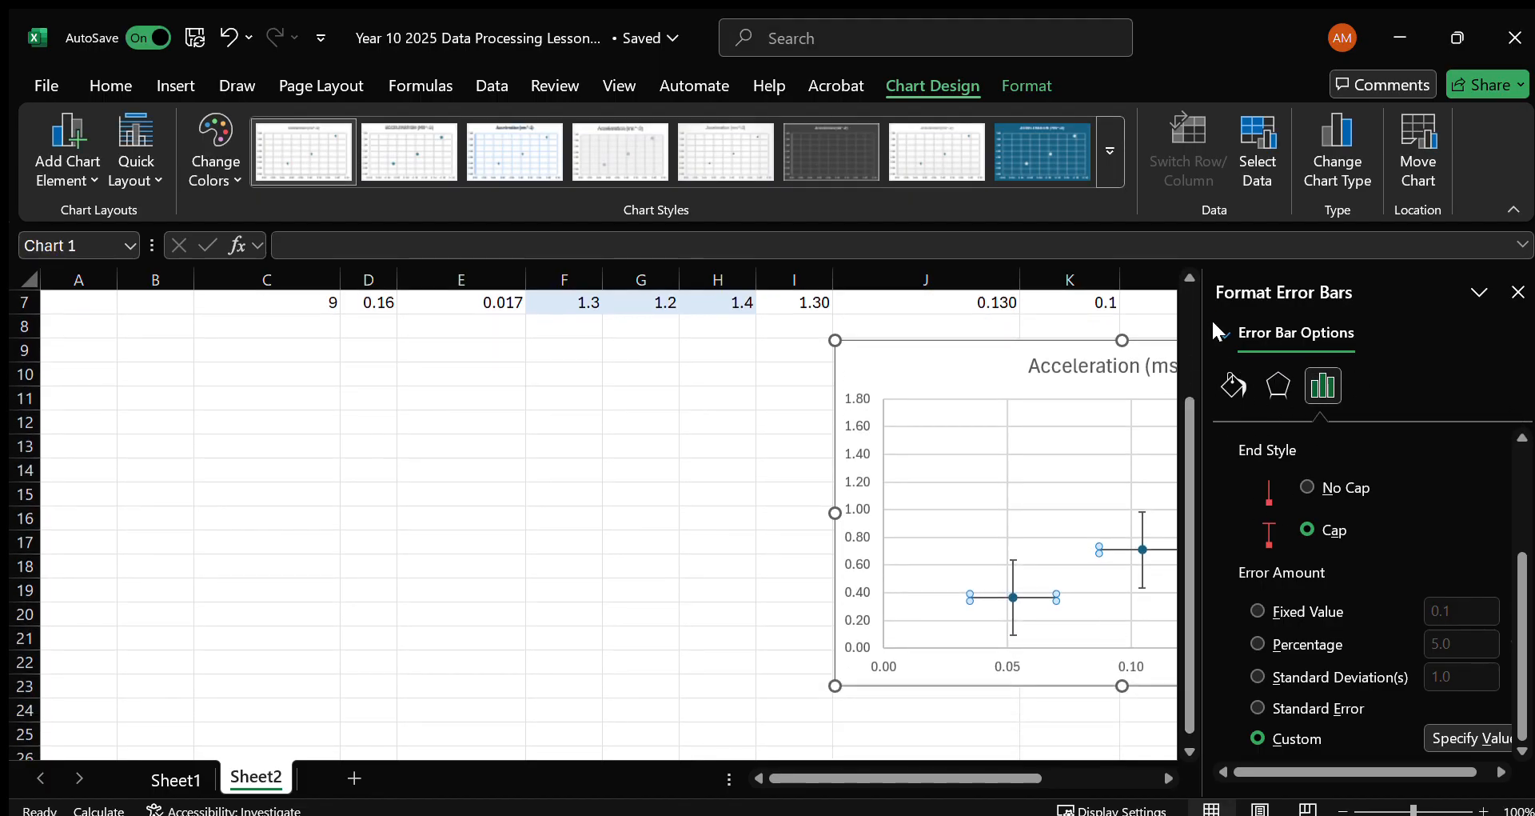
pyautogui.click(1012, 568)
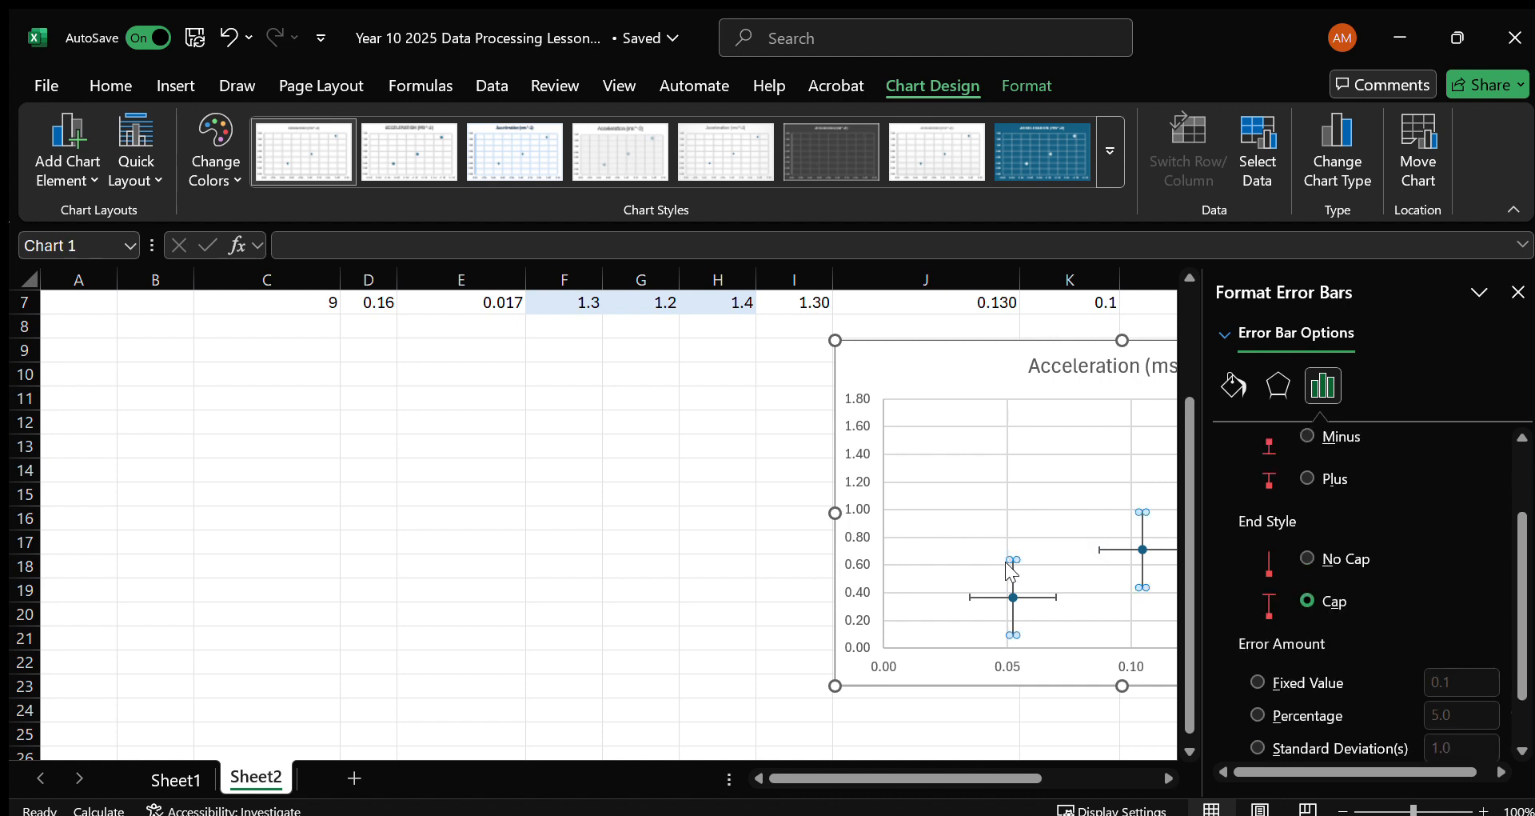
pyautogui.click(992, 597)
pyautogui.scroll(-3, 1364, 604)
pyautogui.click(1258, 738)
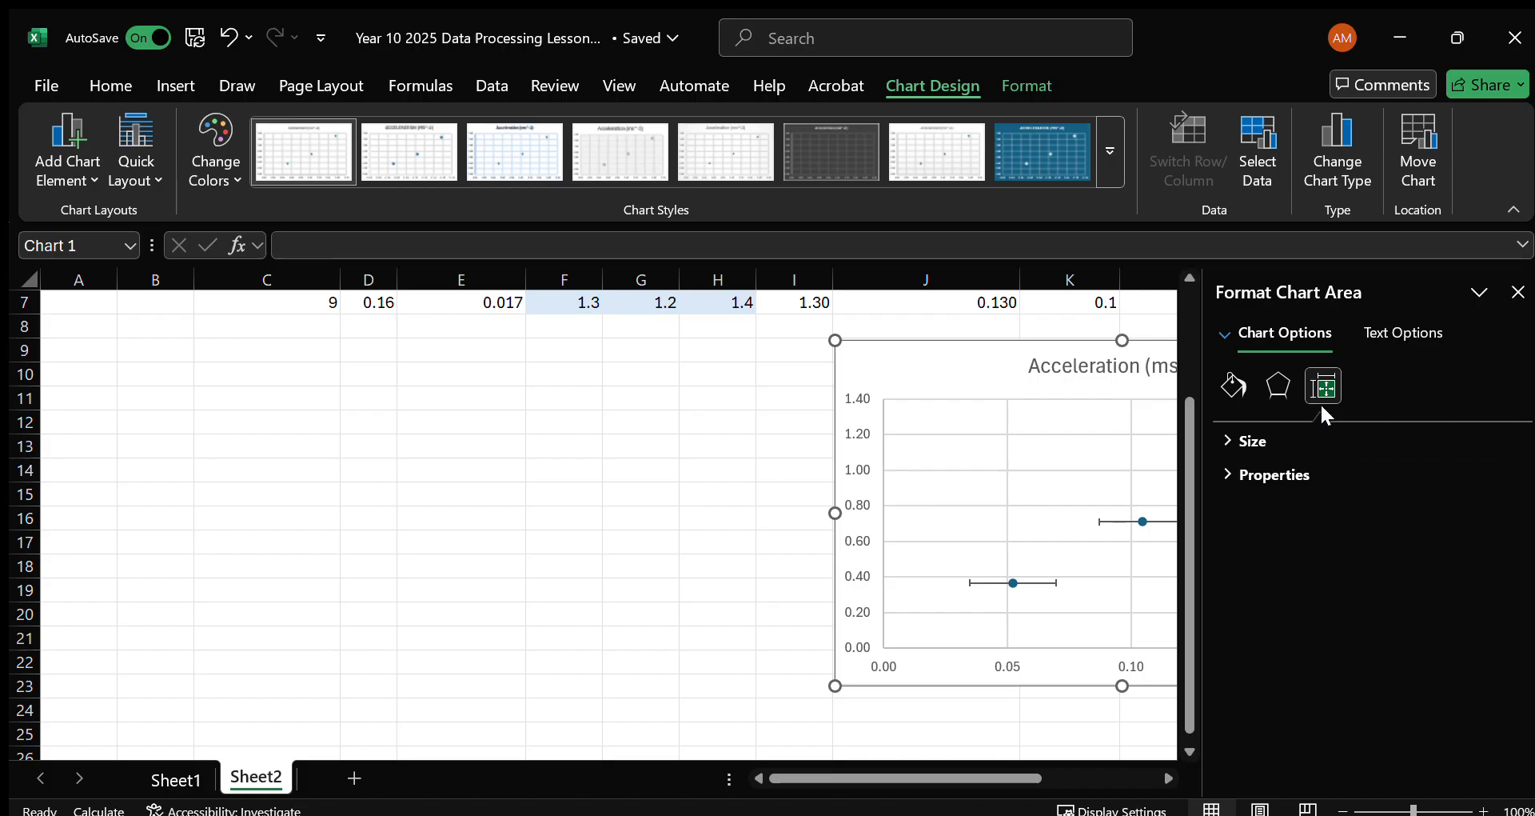
pyautogui.hotkey('ctrl', 'z')
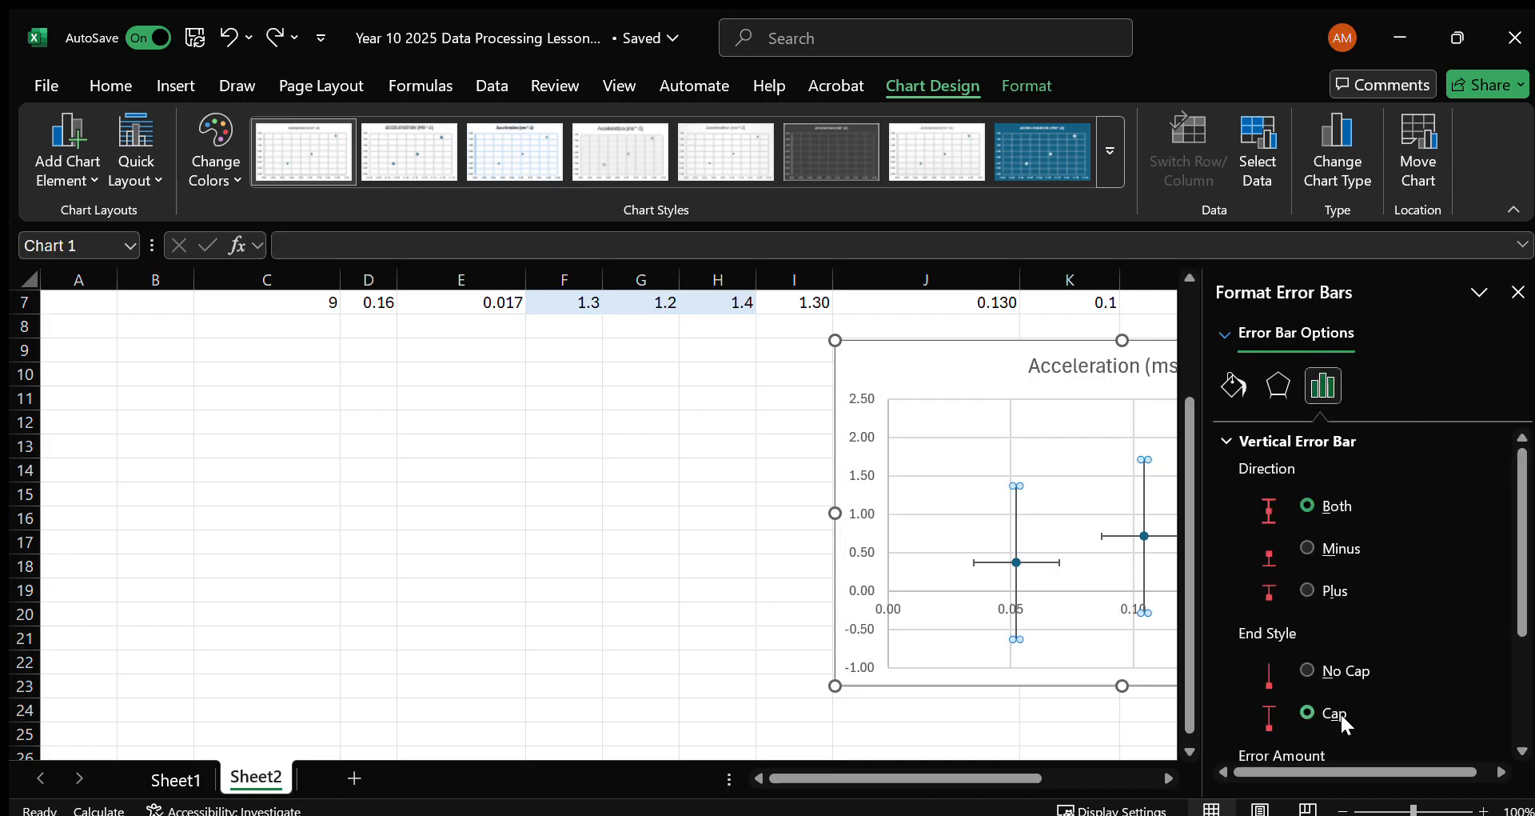
# Set the vertical error bars' custom positive and negative values to the Uncertainty in A range L5:L7.
pyautogui.scroll(-5, 1340, 711)
pyautogui.click(1425, 735)
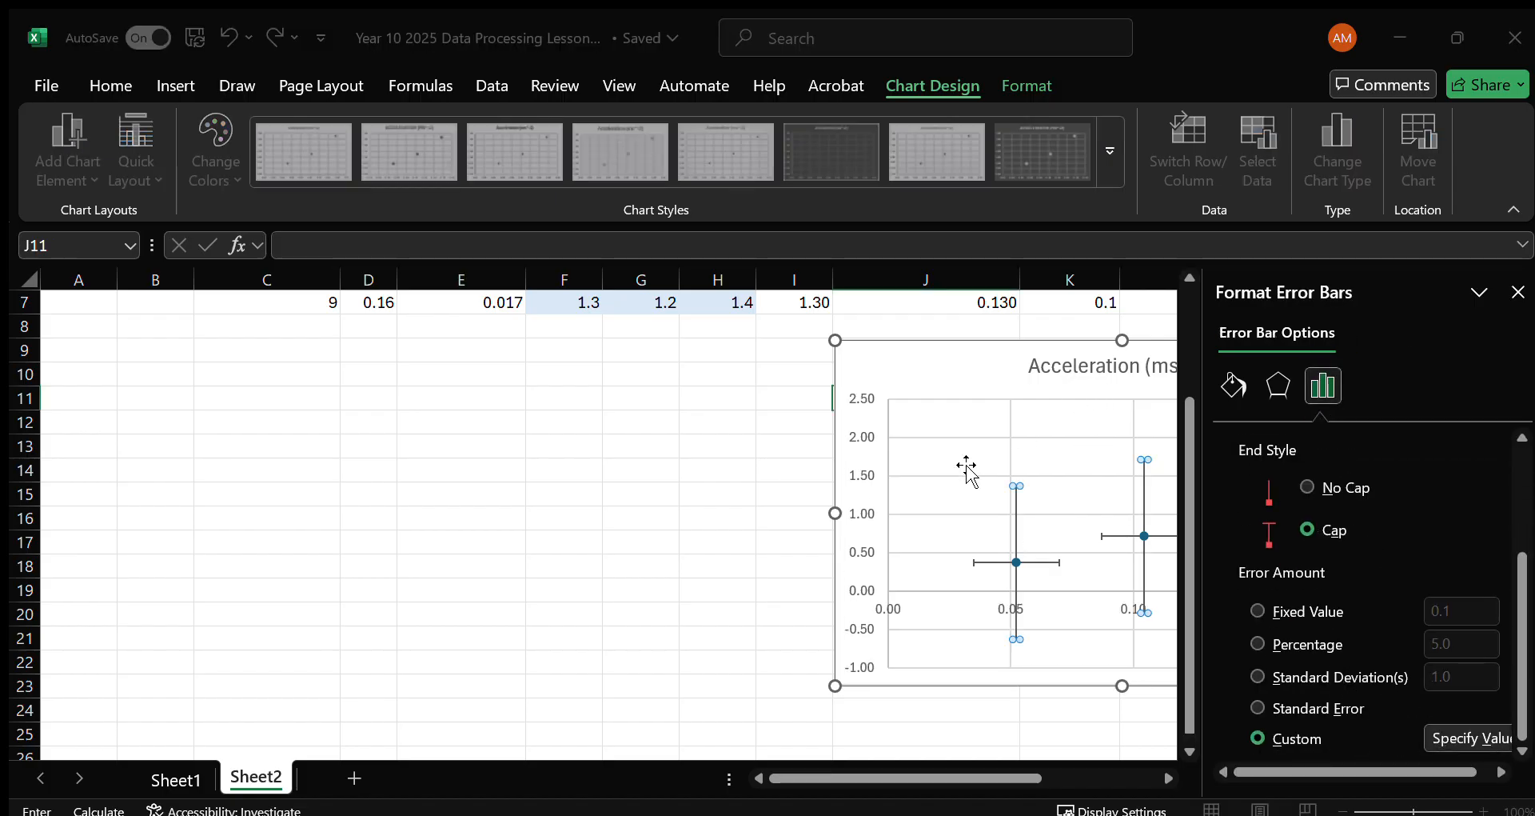
pyautogui.scroll(2, 969, 462)
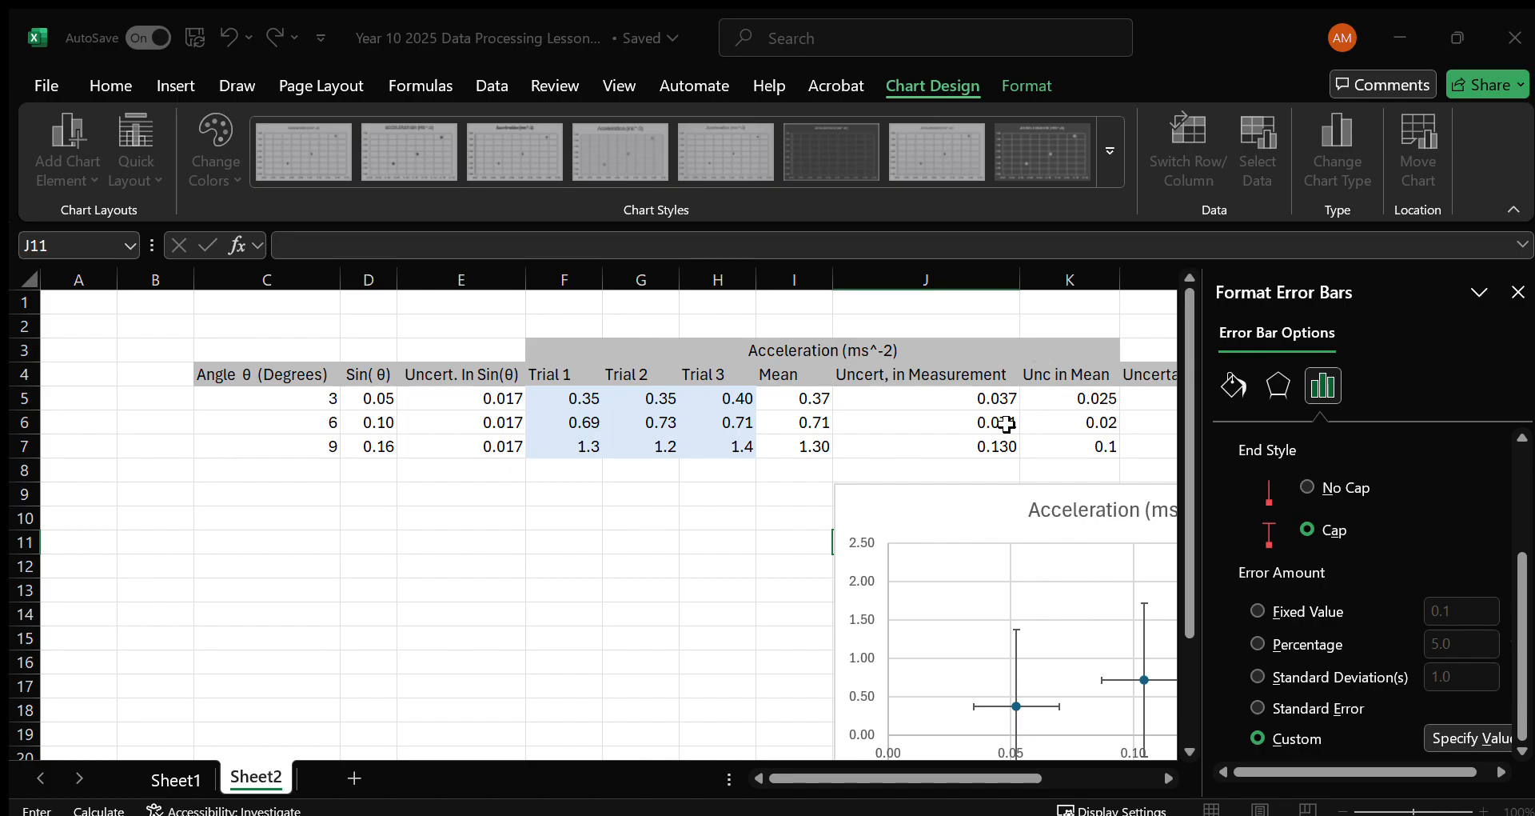
pyautogui.click(1166, 774)
pyautogui.click(1165, 774)
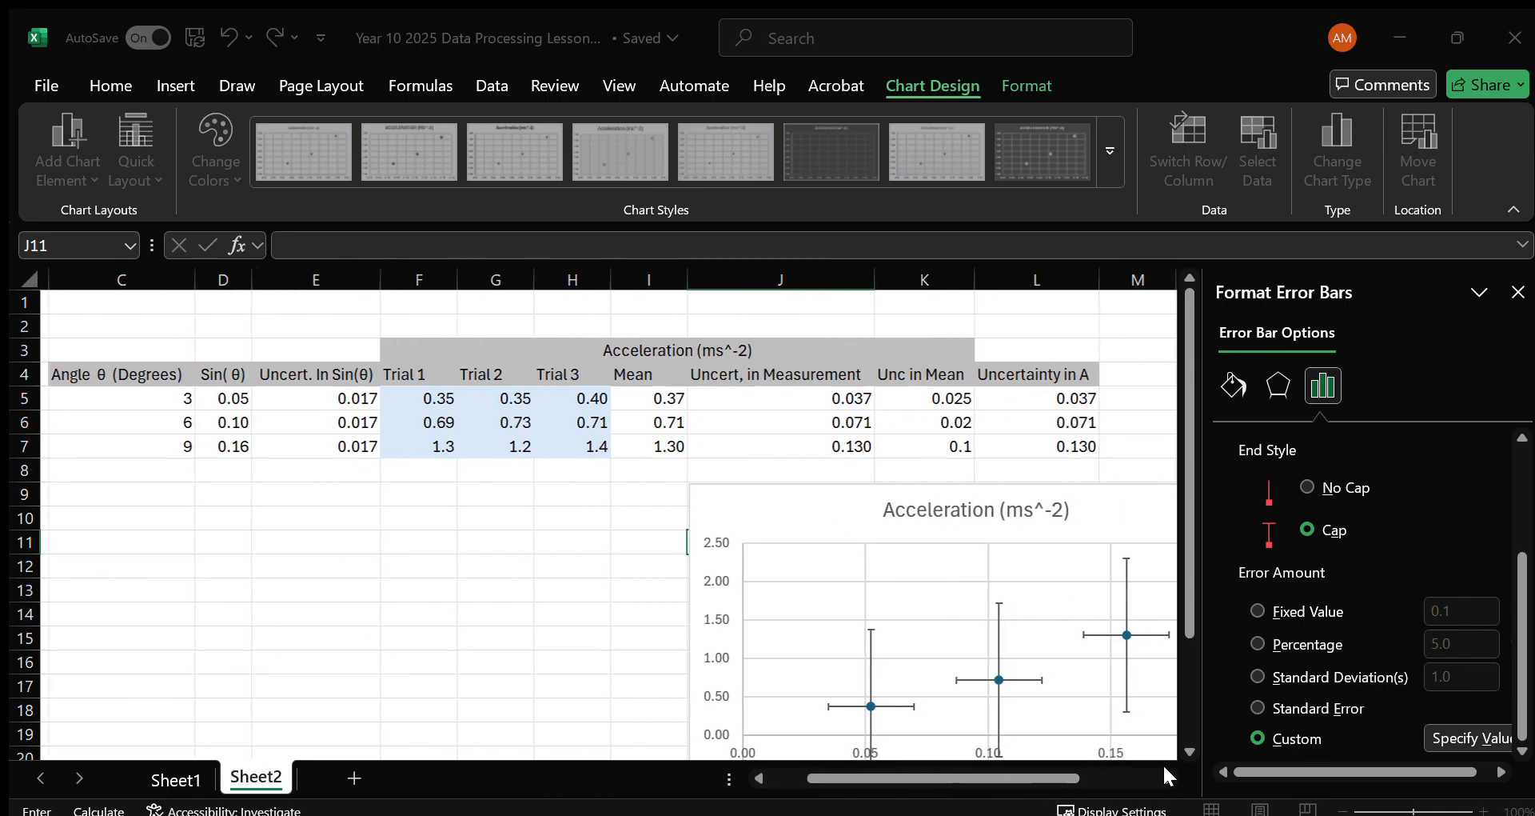
pyautogui.click(1168, 775)
pyautogui.moveTo(914, 396); pyautogui.dragTo(908, 446)
pyautogui.click(1080, 360)
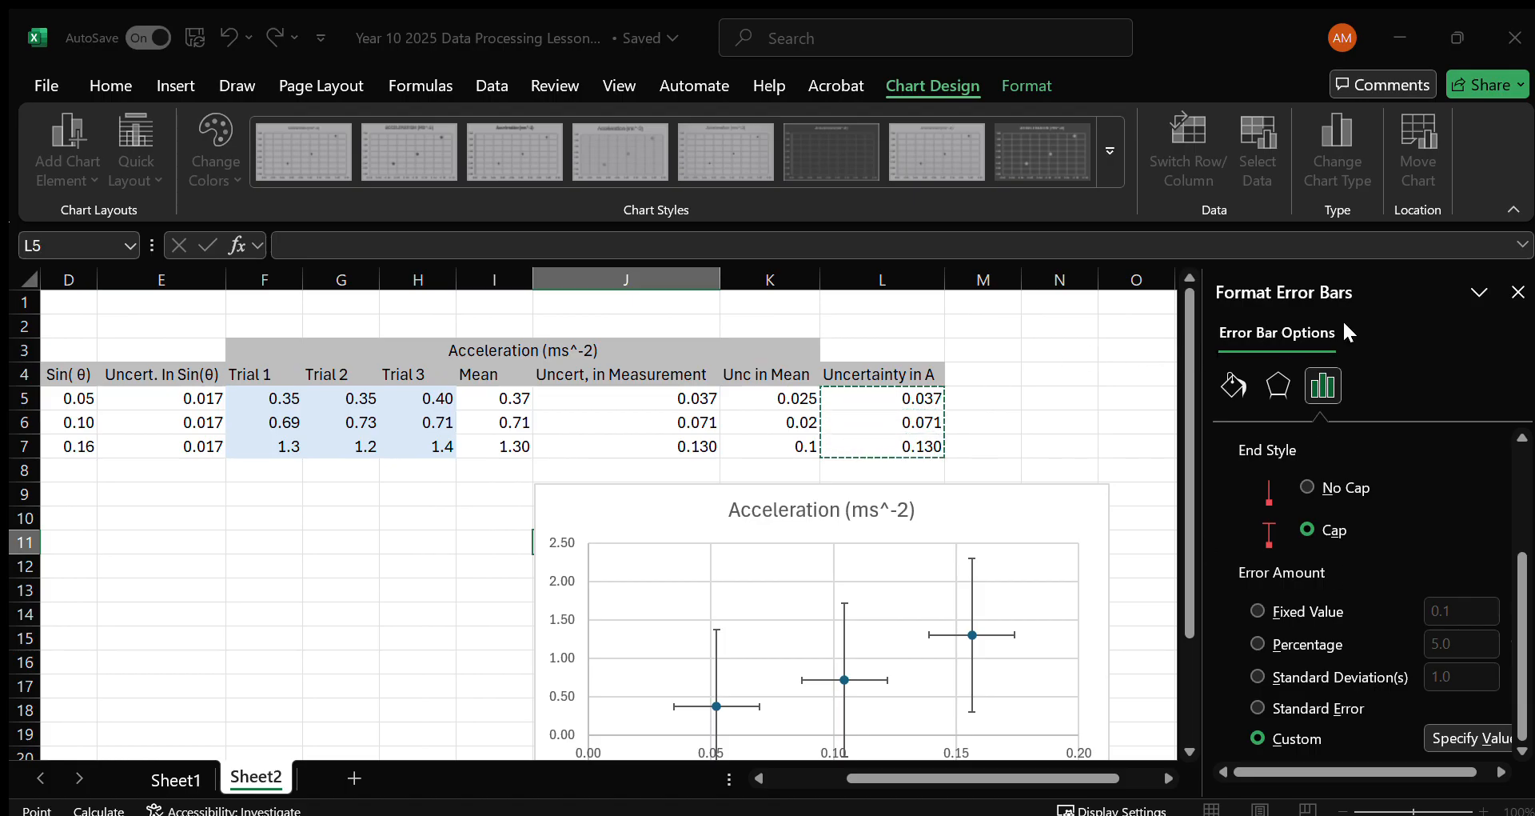
pyautogui.press('Return')
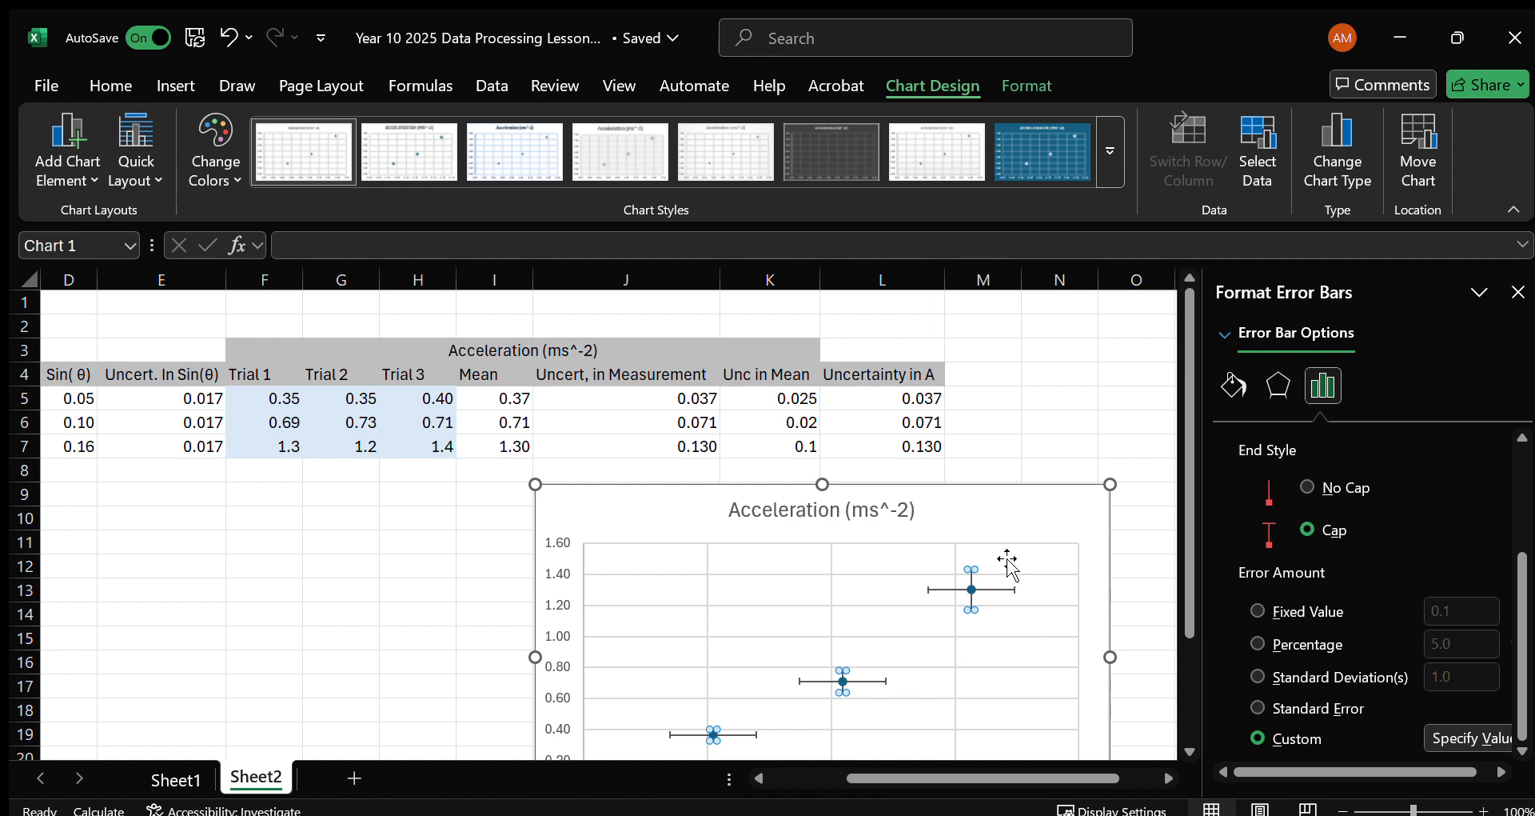
# Close the formatting pane and move the chart beside the table, with its upper edge at row 2 and starting in column M.
pyautogui.click(1028, 420)
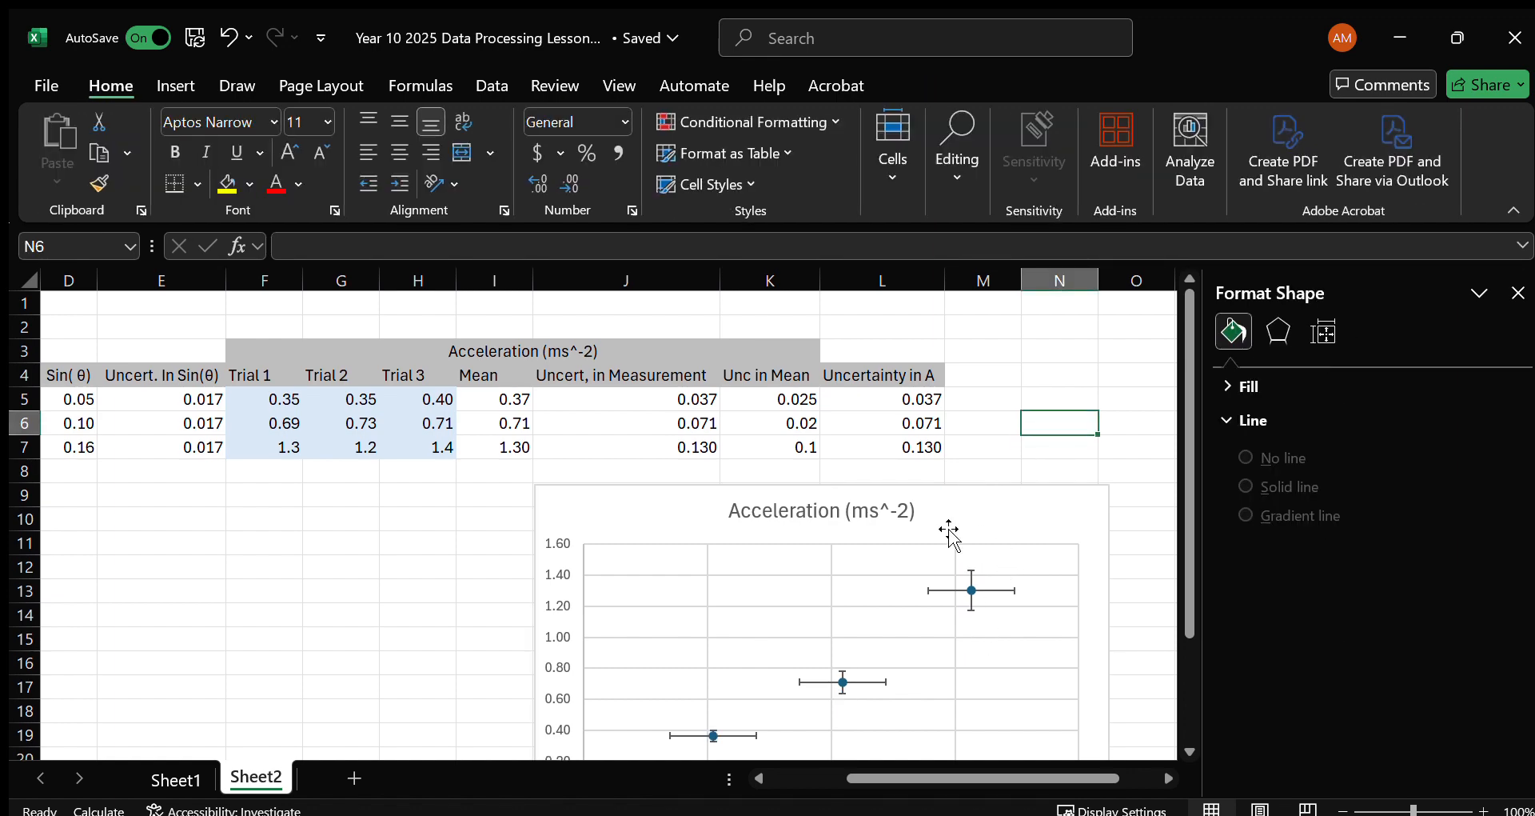
pyautogui.hscroll(-2, 887, 539)
pyautogui.hscroll(3, 888, 539)
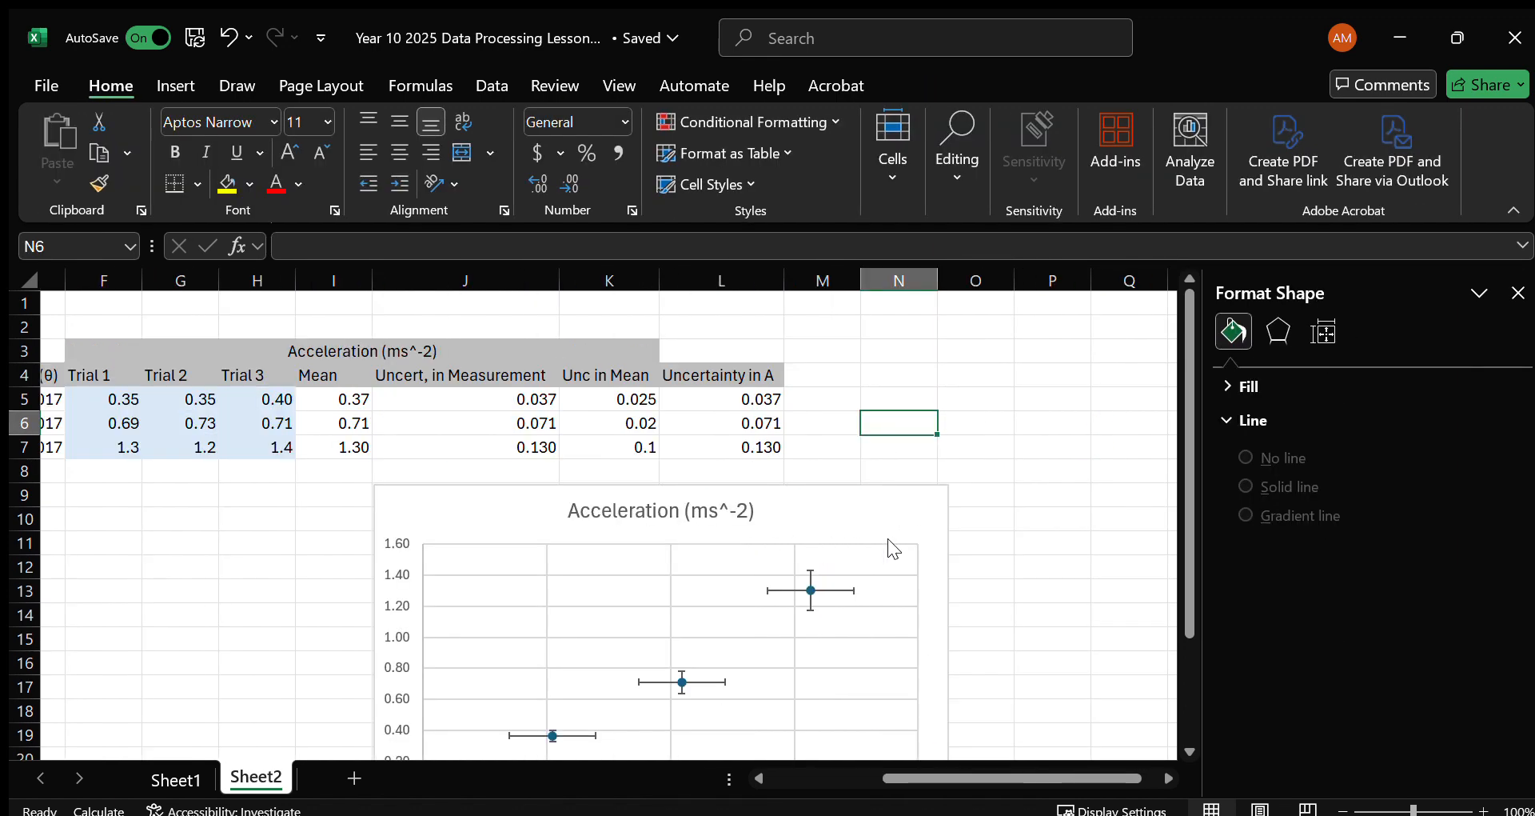
pyautogui.click(1517, 294)
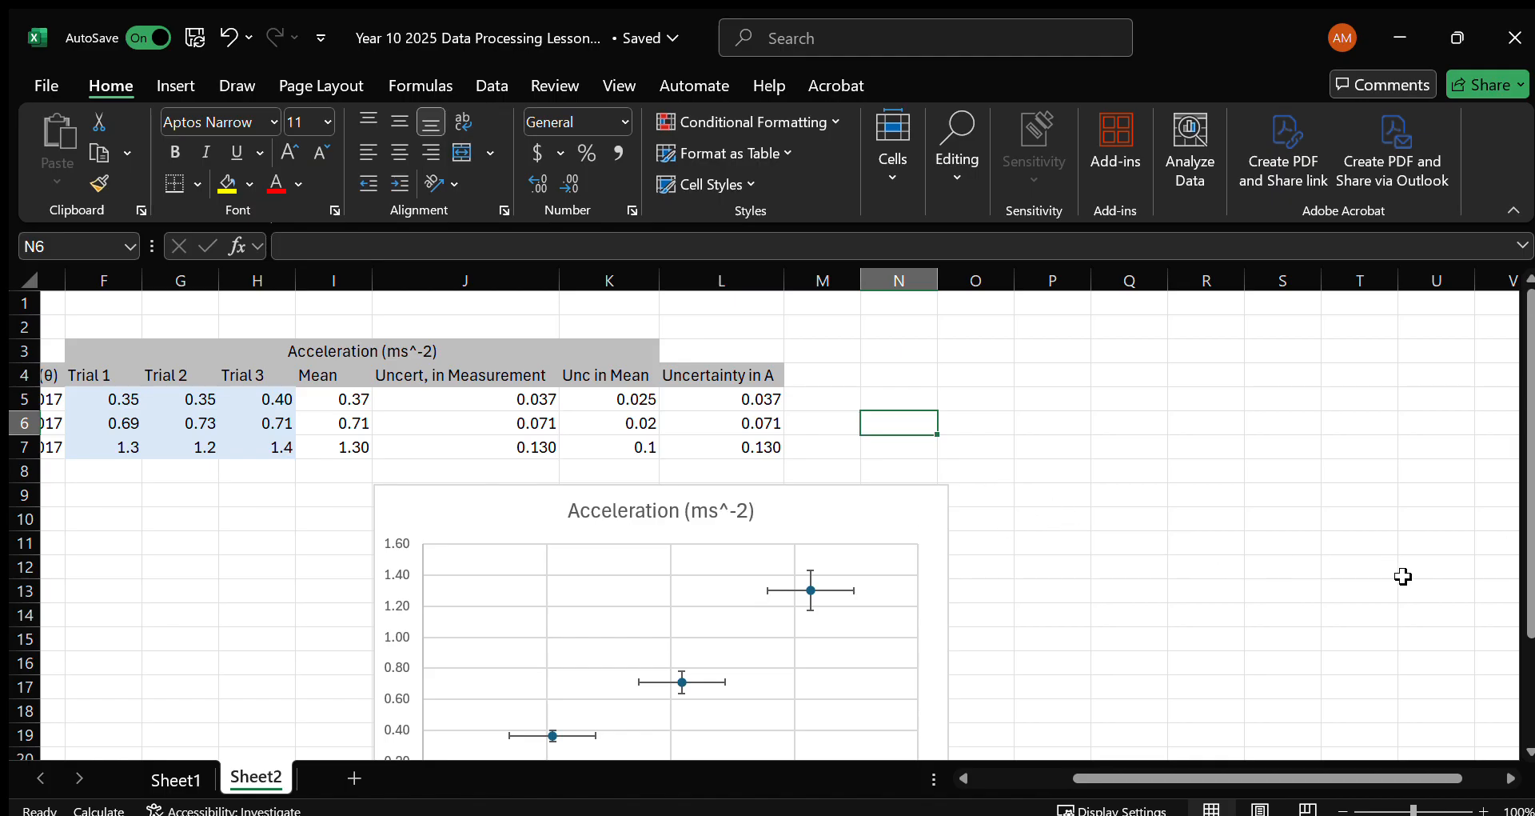
pyautogui.moveTo(815, 505); pyautogui.dragTo(1247, 336)
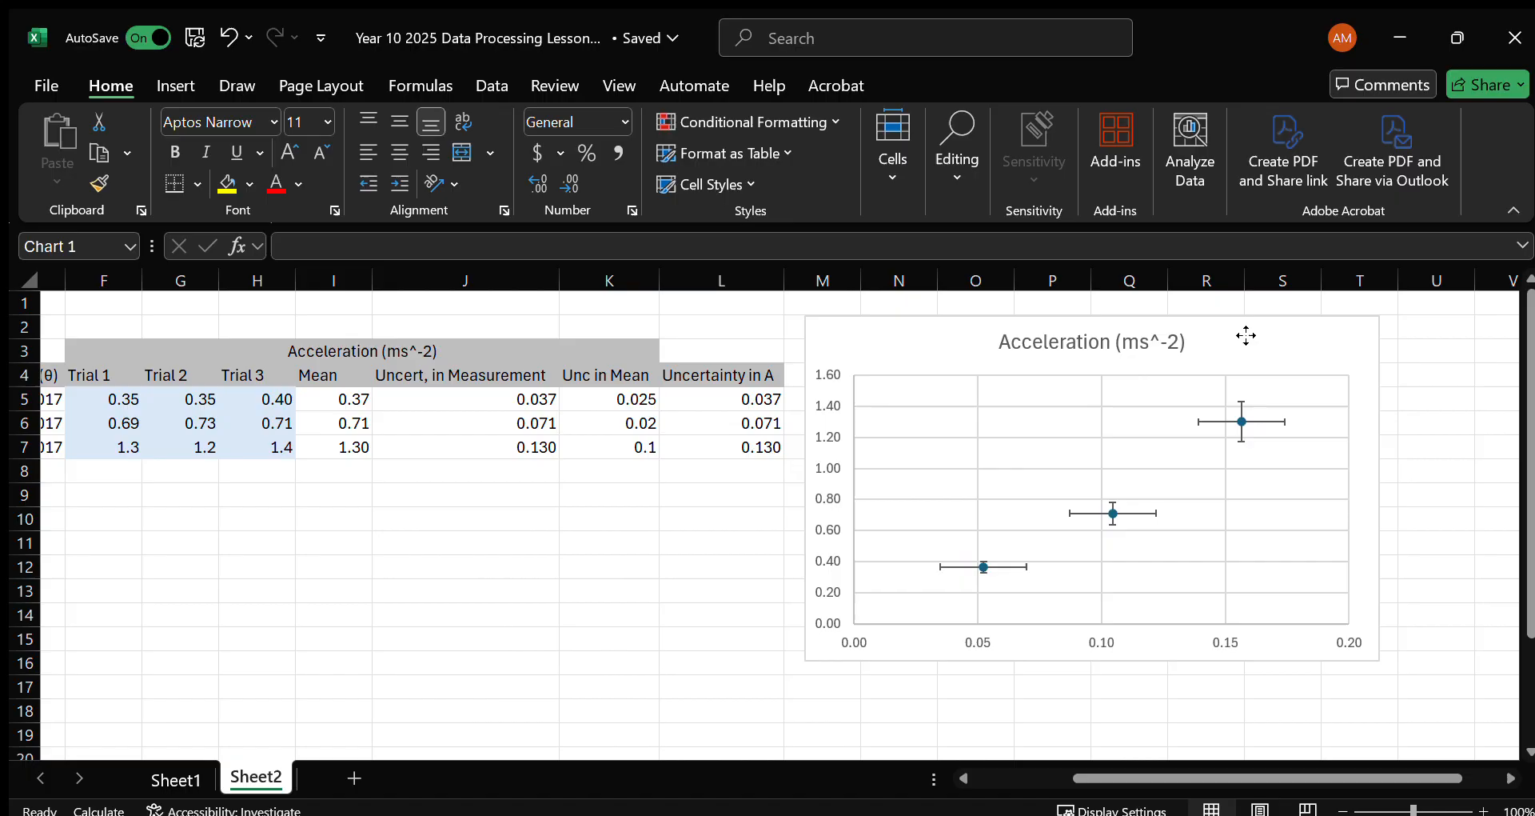
pyautogui.hscroll(-1, 1149, 770)
pyautogui.moveTo(1154, 770)
pyautogui.mouseDown()
pyautogui.moveTo(1062, 769)
pyautogui.moveTo(1159, 756)
pyautogui.mouseUp()
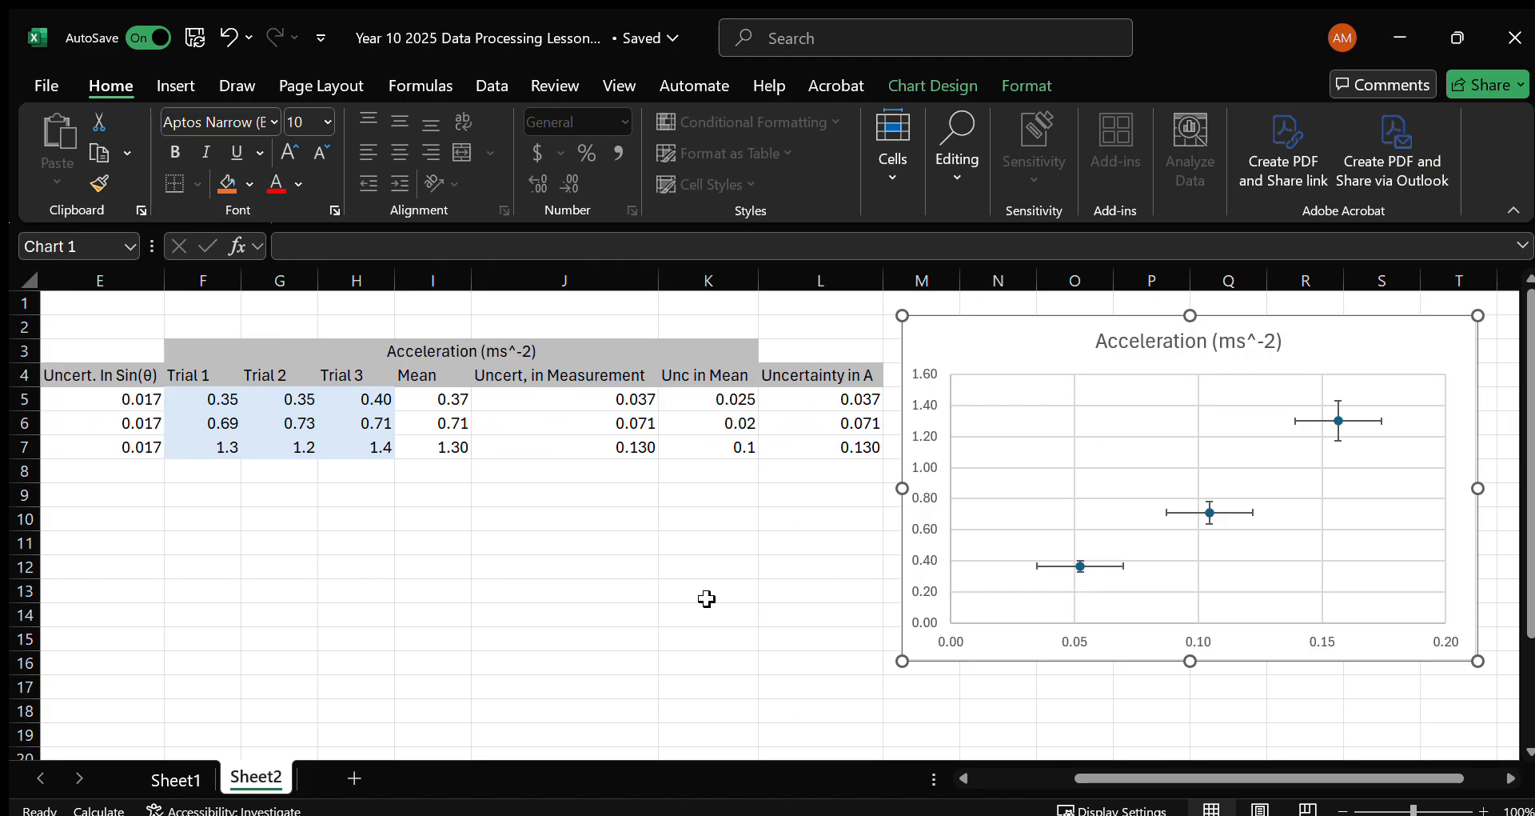
# Merge and center the cell pairs G12:H12 and I12:J12 below the table.
pyautogui.click(482, 538)
pyautogui.click(498, 589)
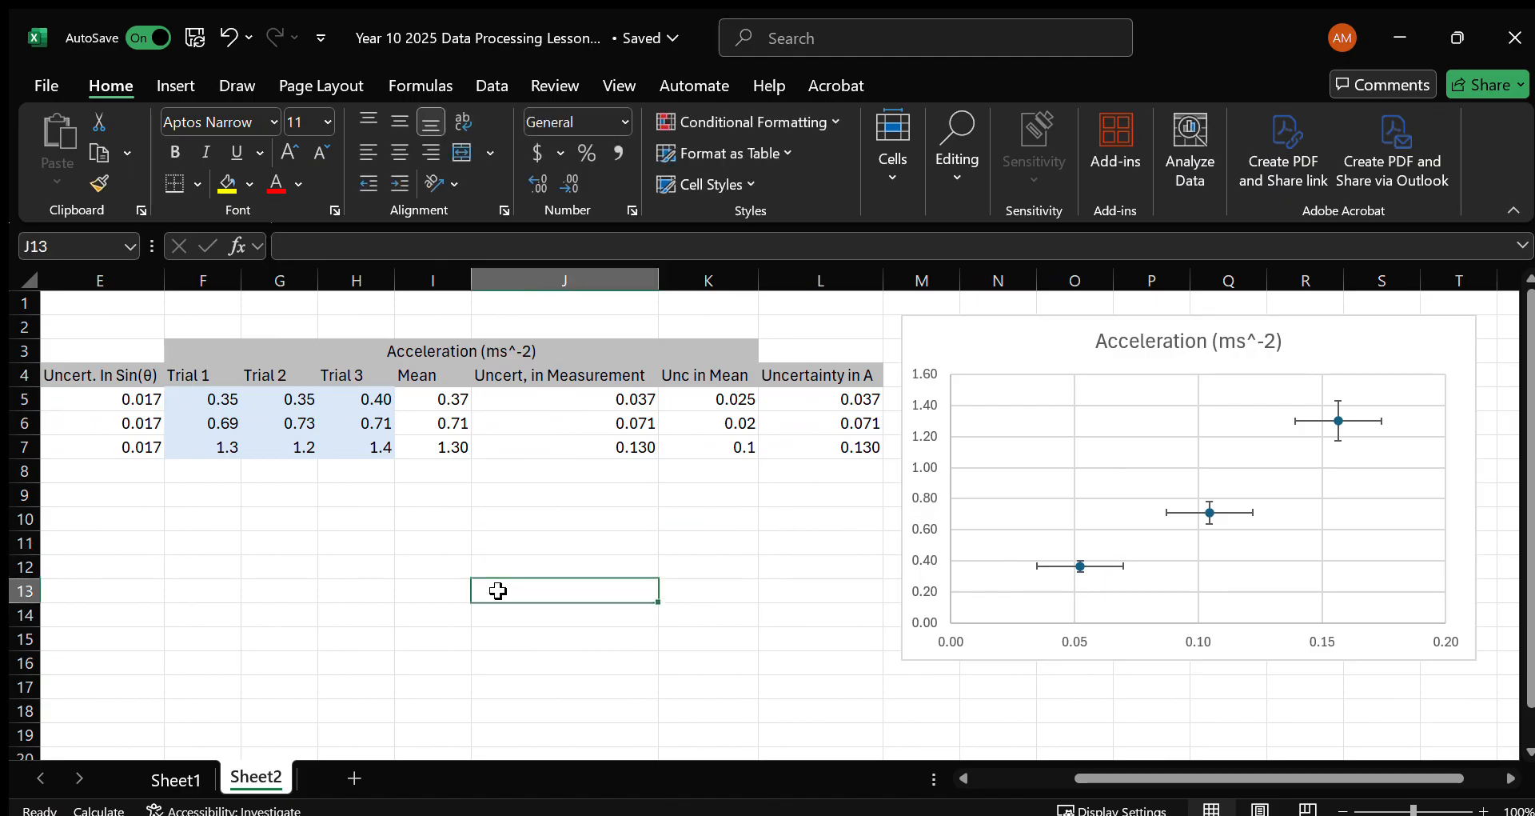
pyautogui.click(319, 564)
pyautogui.moveTo(306, 564); pyautogui.dragTo(548, 559)
pyautogui.click(462, 154)
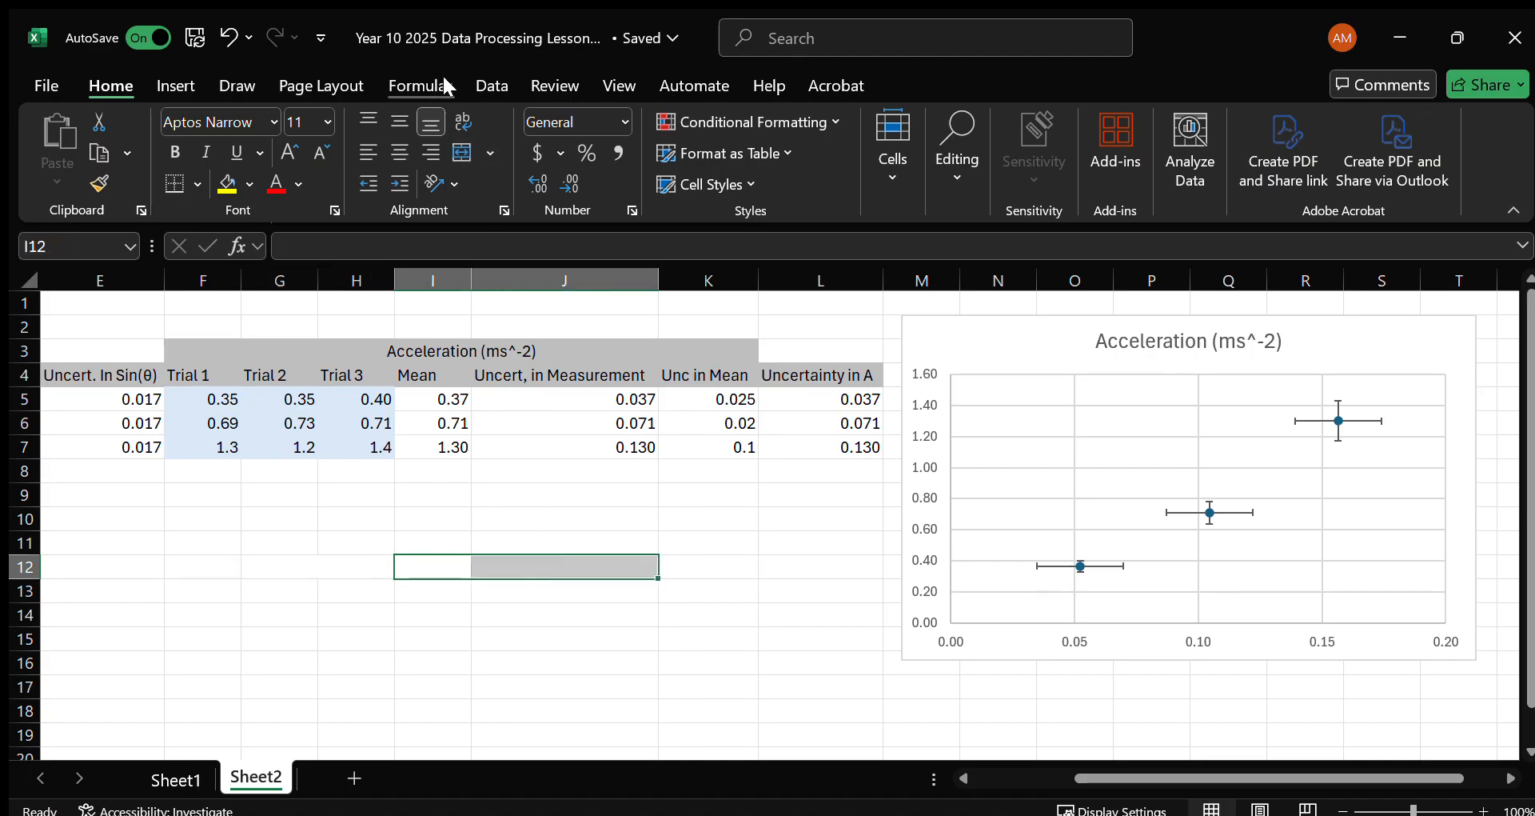
pyautogui.click(462, 154)
pyautogui.click(324, 569)
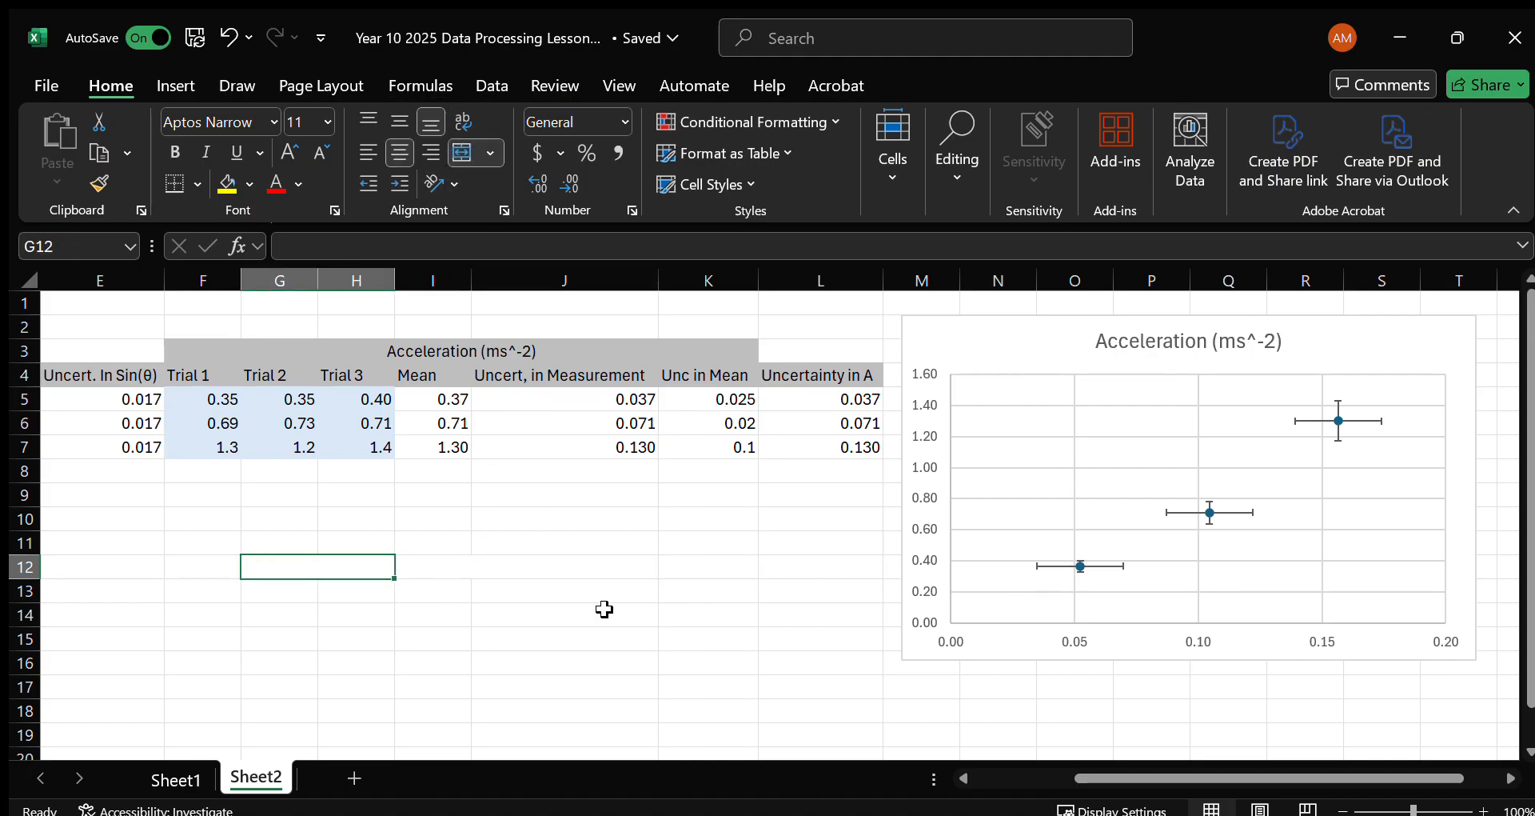
# Enter the headings Maximum in merged cell G12 and Minimum in merged cell I12.
pyautogui.write('Maximum')
pyautogui.press('Tab')
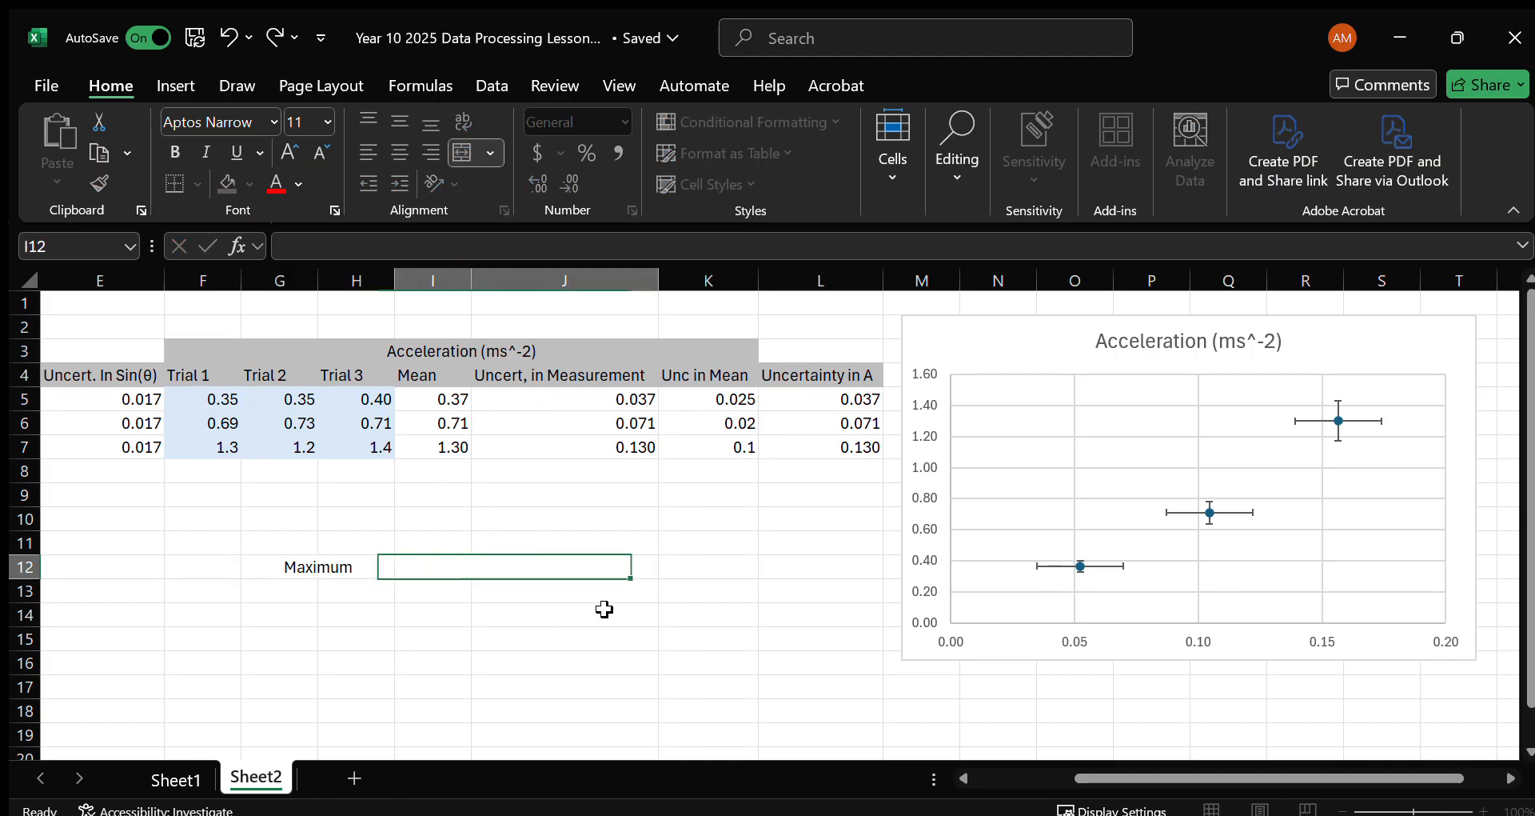
pyautogui.write('Minimum')
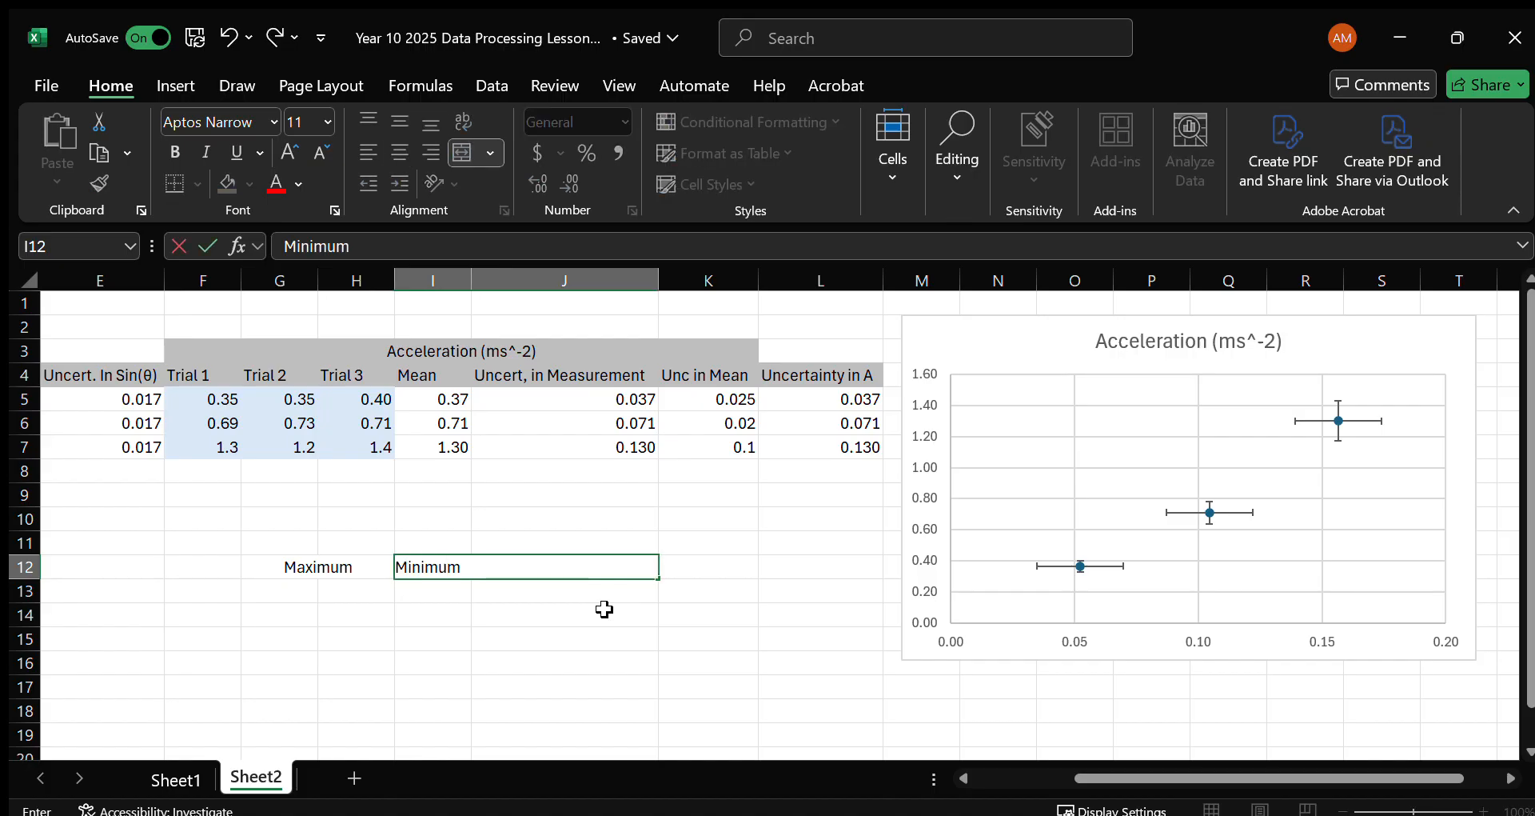
pyautogui.press('Return')
pyautogui.press('Left')
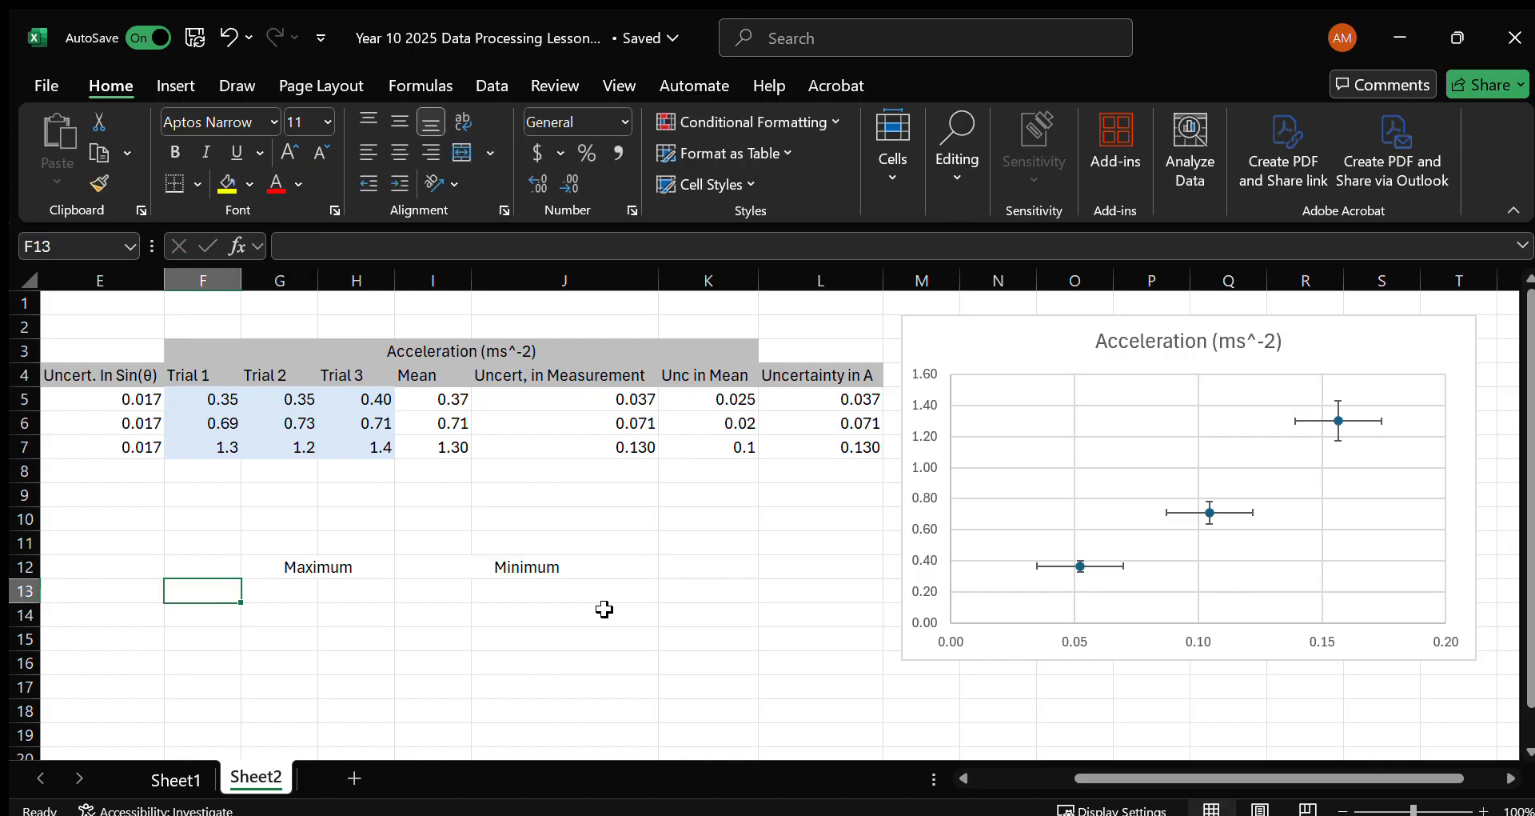
# Enter the row labels Point 1 in F13 and Point 2 in F14.
pyautogui.write('Point 1')
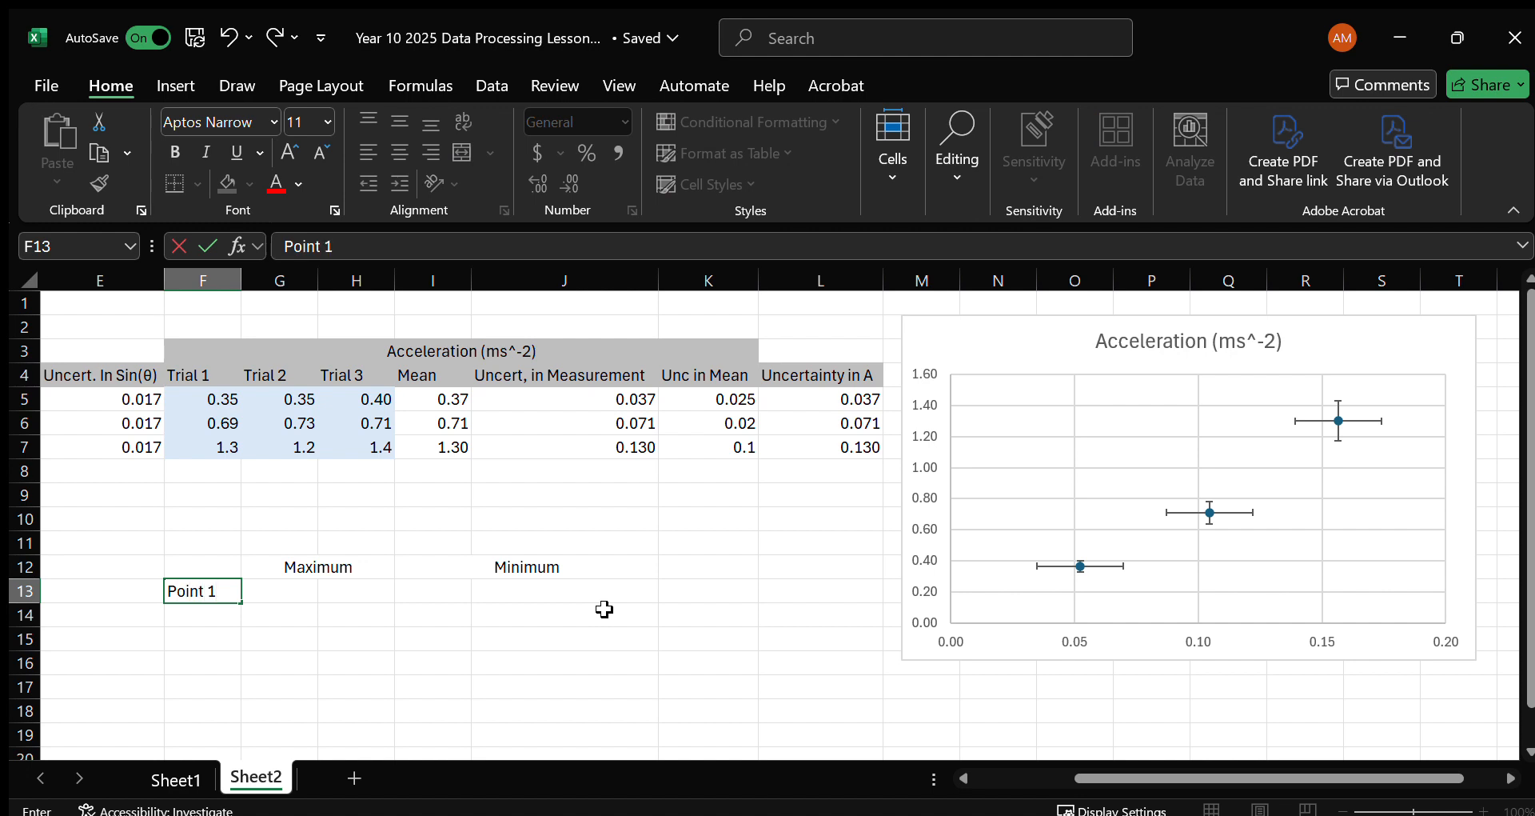
pyautogui.press('Return')
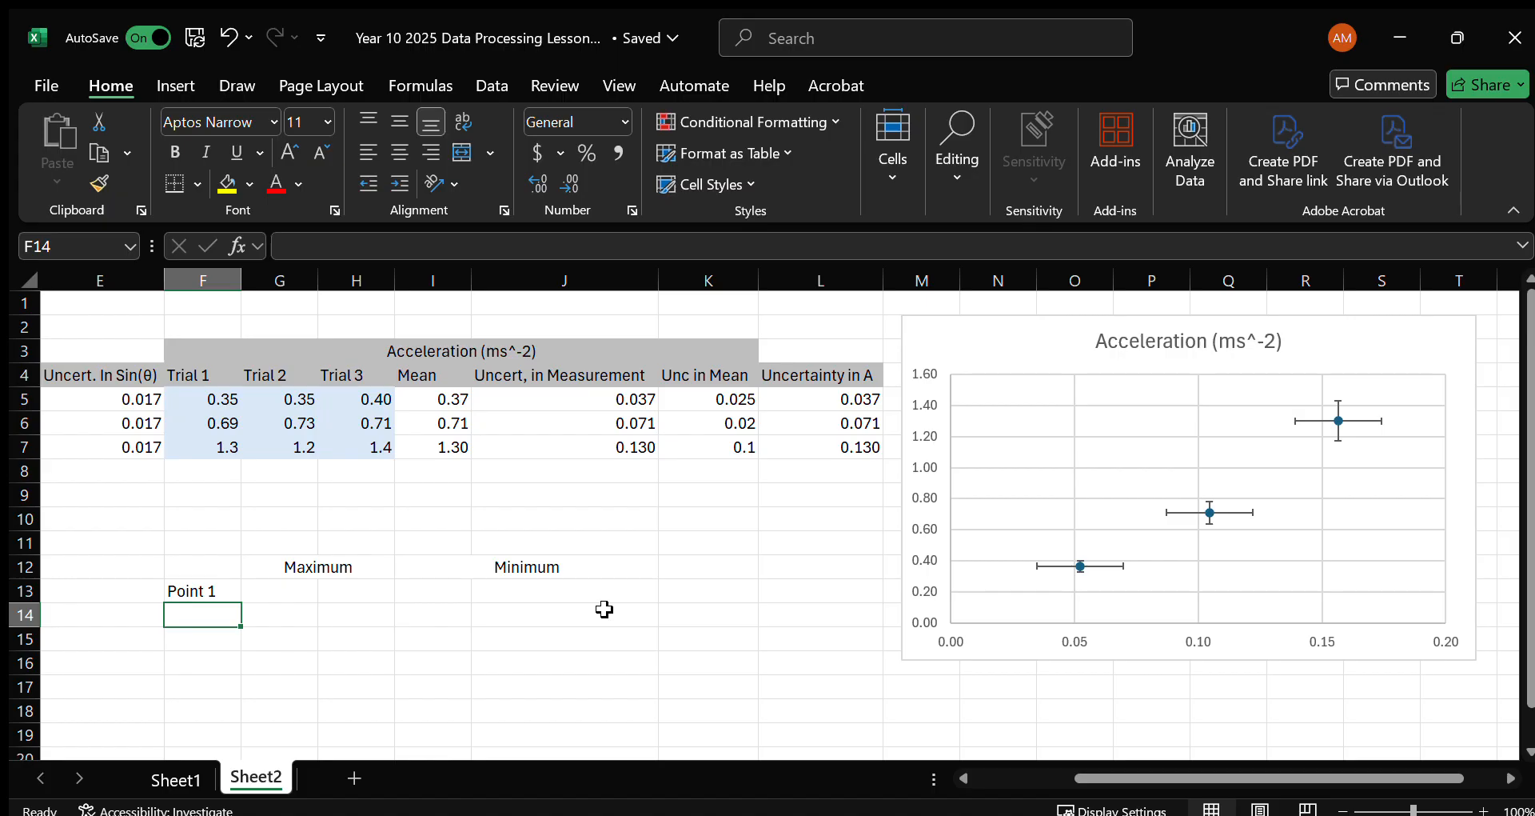
pyautogui.write('P')
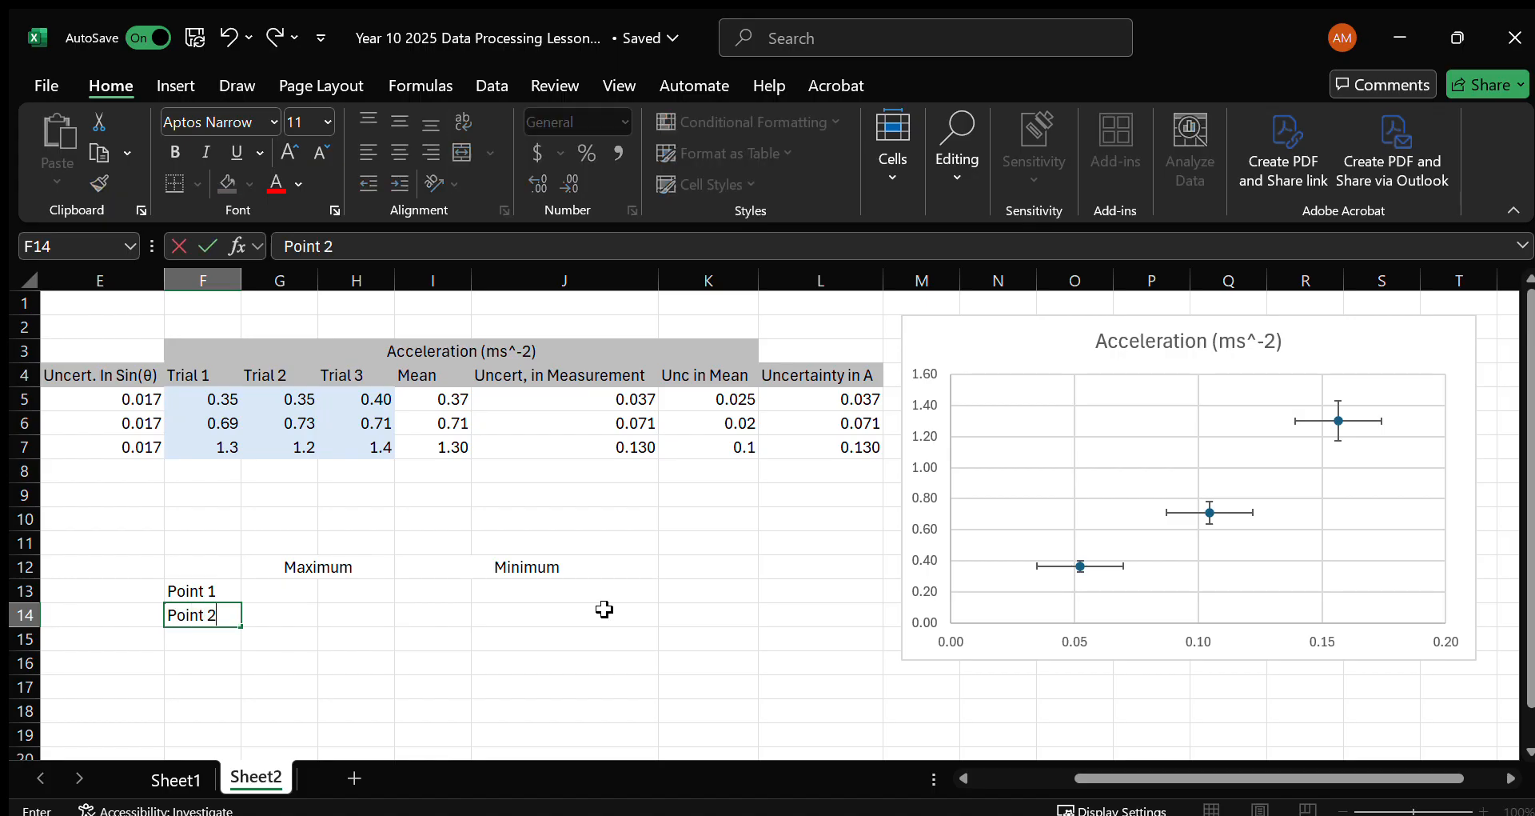
pyautogui.write('oint 2')
pyautogui.press('Return')
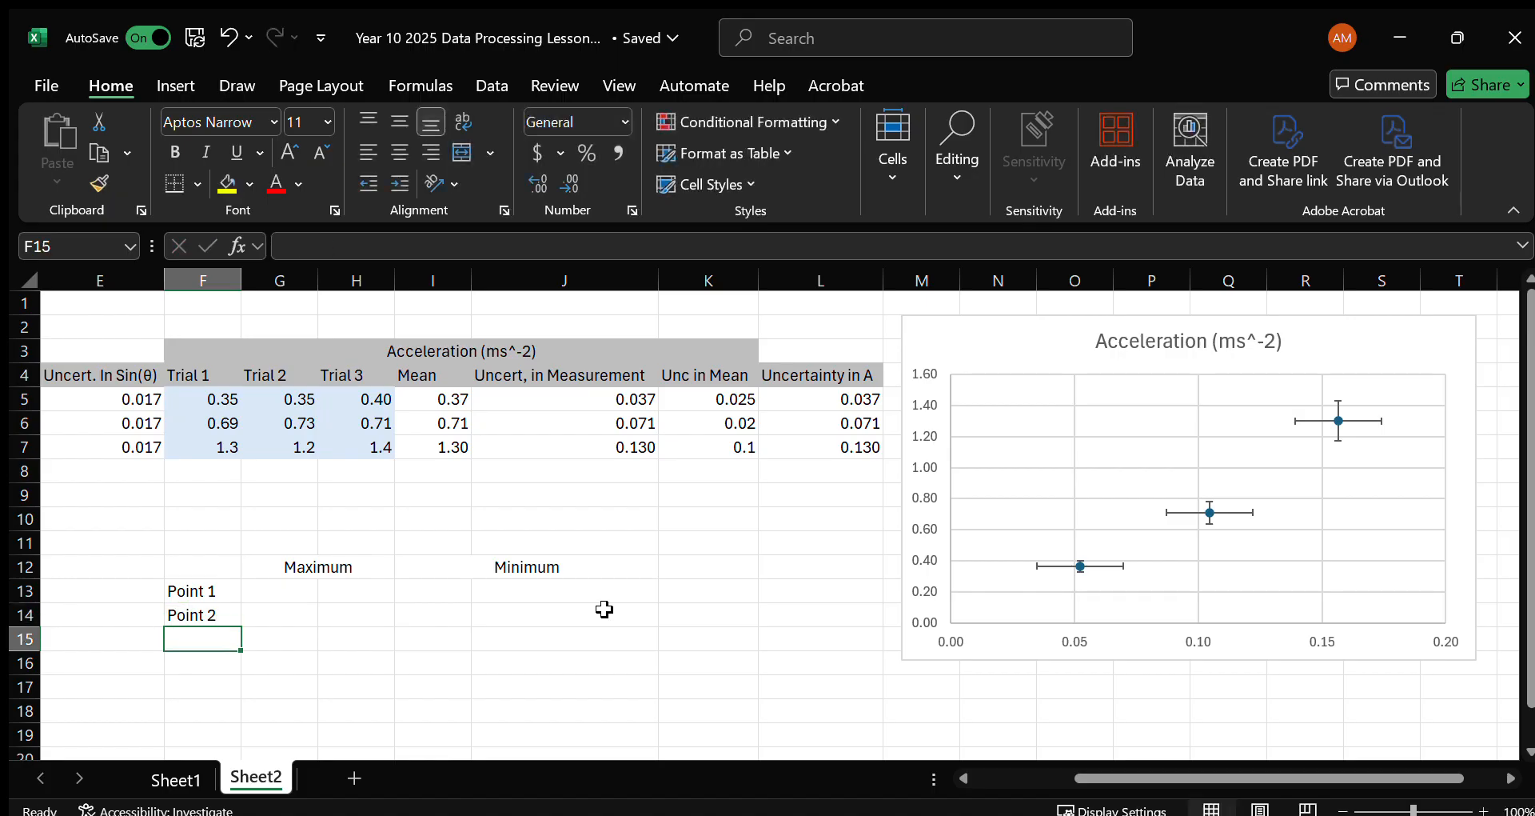
# Move the Point 1 and Point 2 labels down one row to F14:F15.
pyautogui.press('Up')
pyautogui.press('Right')
pyautogui.press('Right')
pyautogui.press('Left')
pyautogui.press('Up')
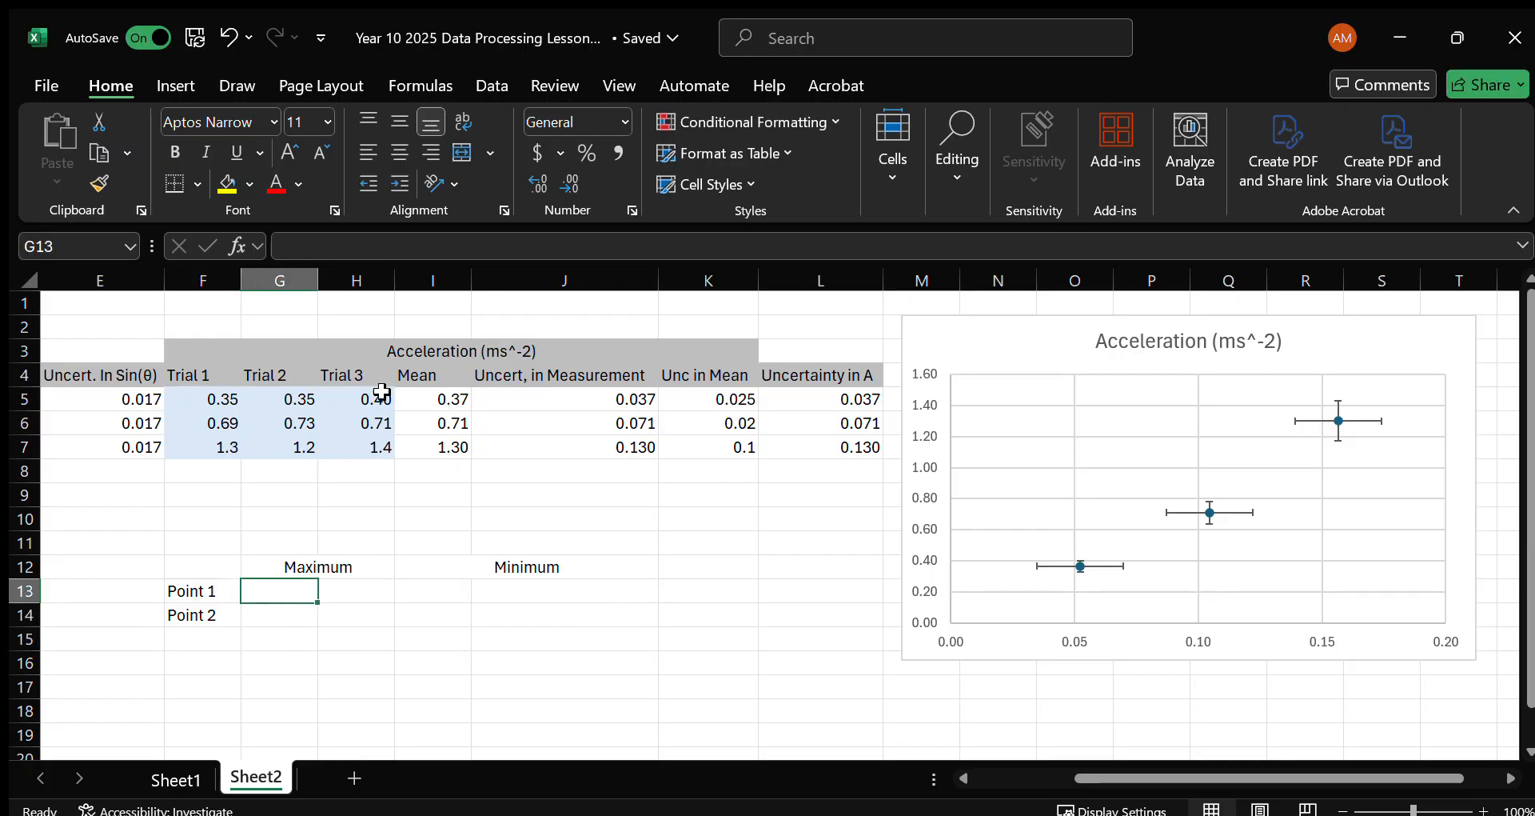
pyautogui.moveTo(207, 595); pyautogui.dragTo(206, 646)
# Enter x and y subheadings in G13:H13 under Maximum and in I13:J13 under Minimum.
pyautogui.click(272, 583)
pyautogui.write('x')
pyautogui.press('Tab')
pyautogui.write('y')
pyautogui.press('Tab')
pyautogui.press('Tab')
pyautogui.press('Left')
pyautogui.write('x')
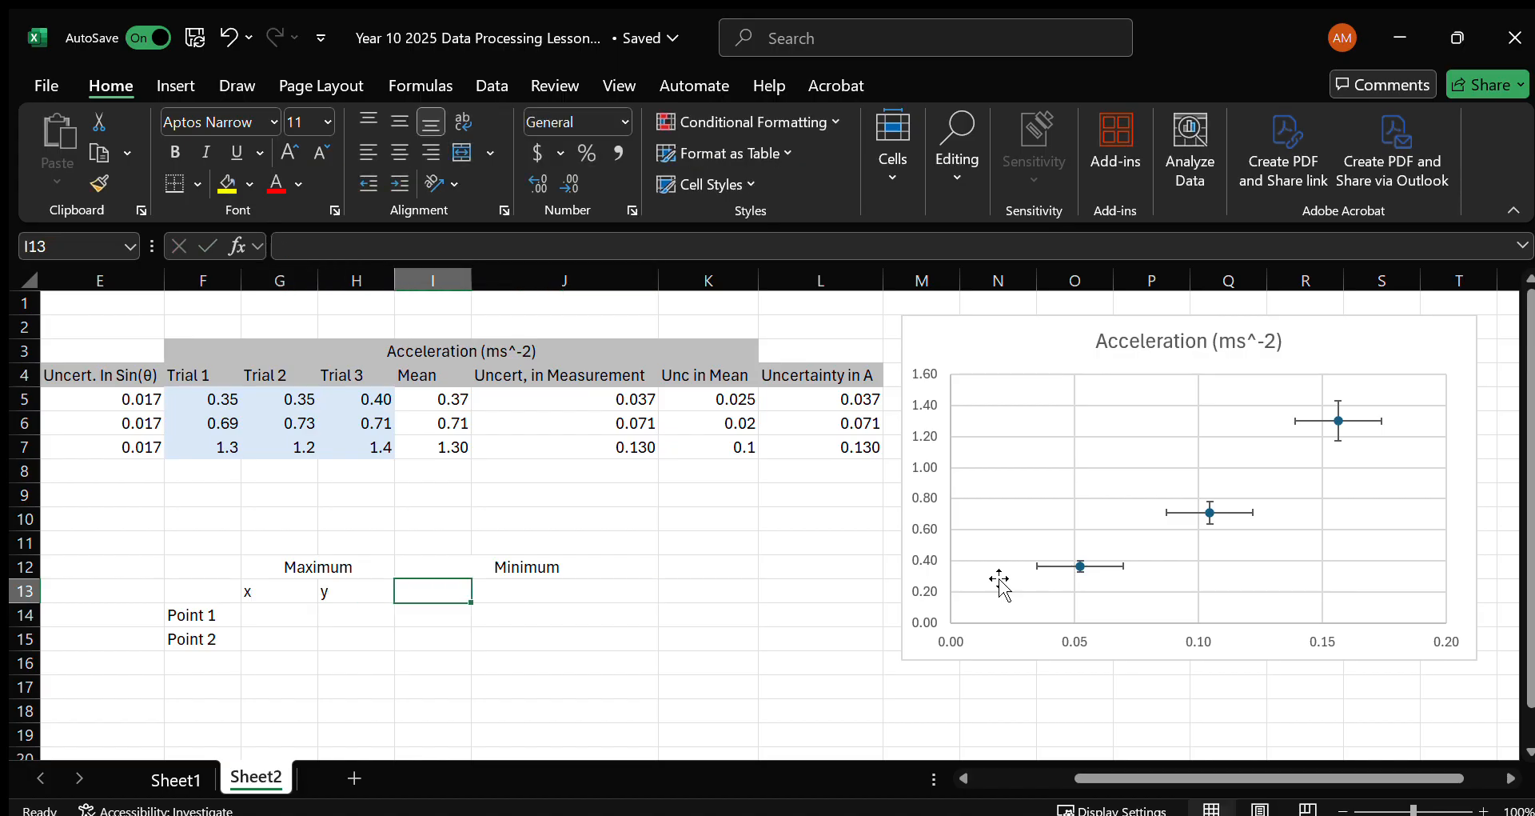
pyautogui.press('Tab')
pyautogui.write('y')
pyautogui.press('Return')
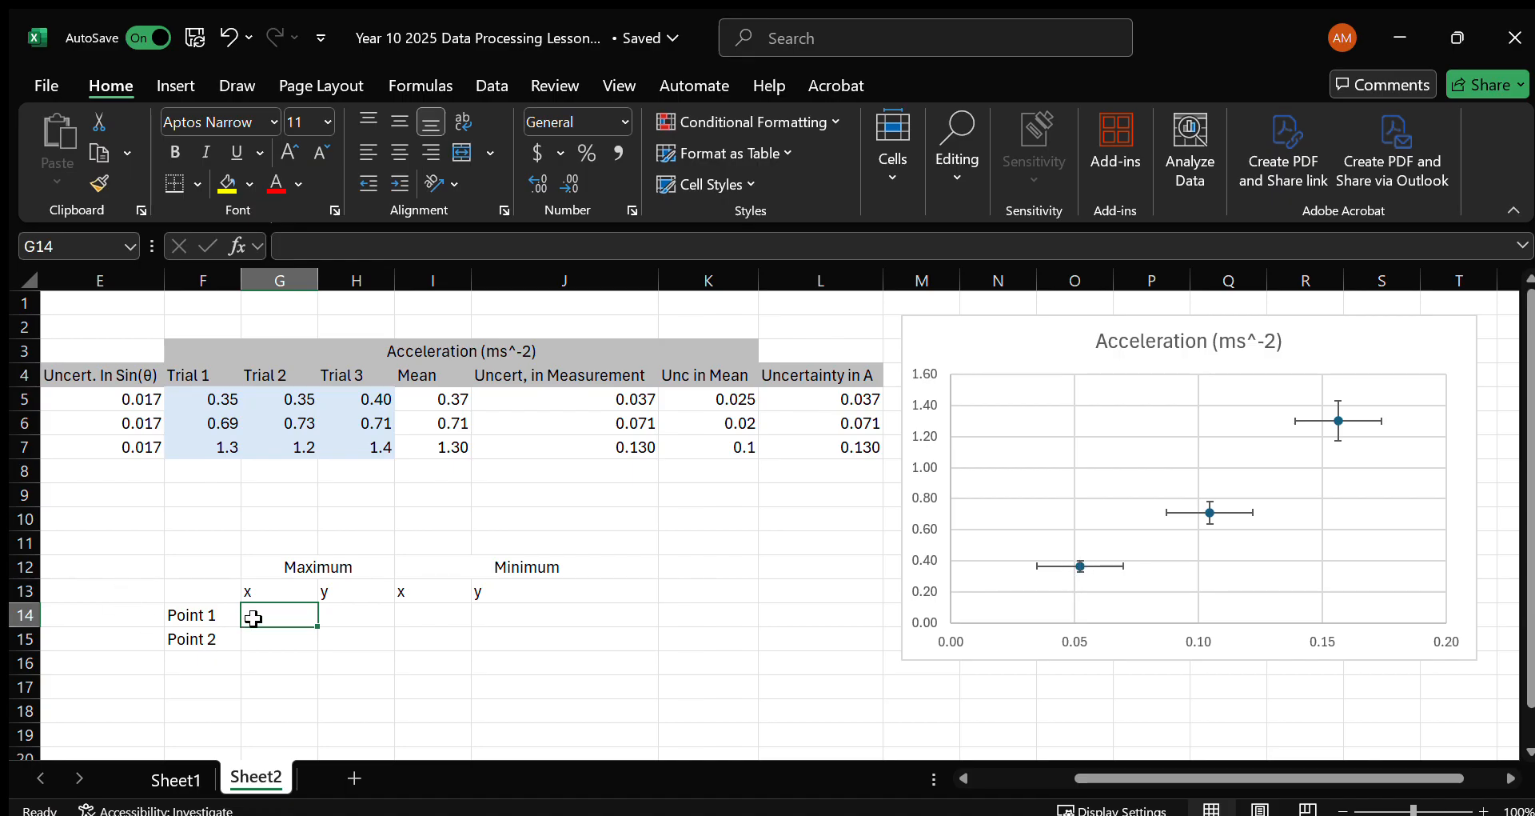
# Enter the formula =D5+E5 in G14 for the Maximum x value of Point 1.
pyautogui.write('=')
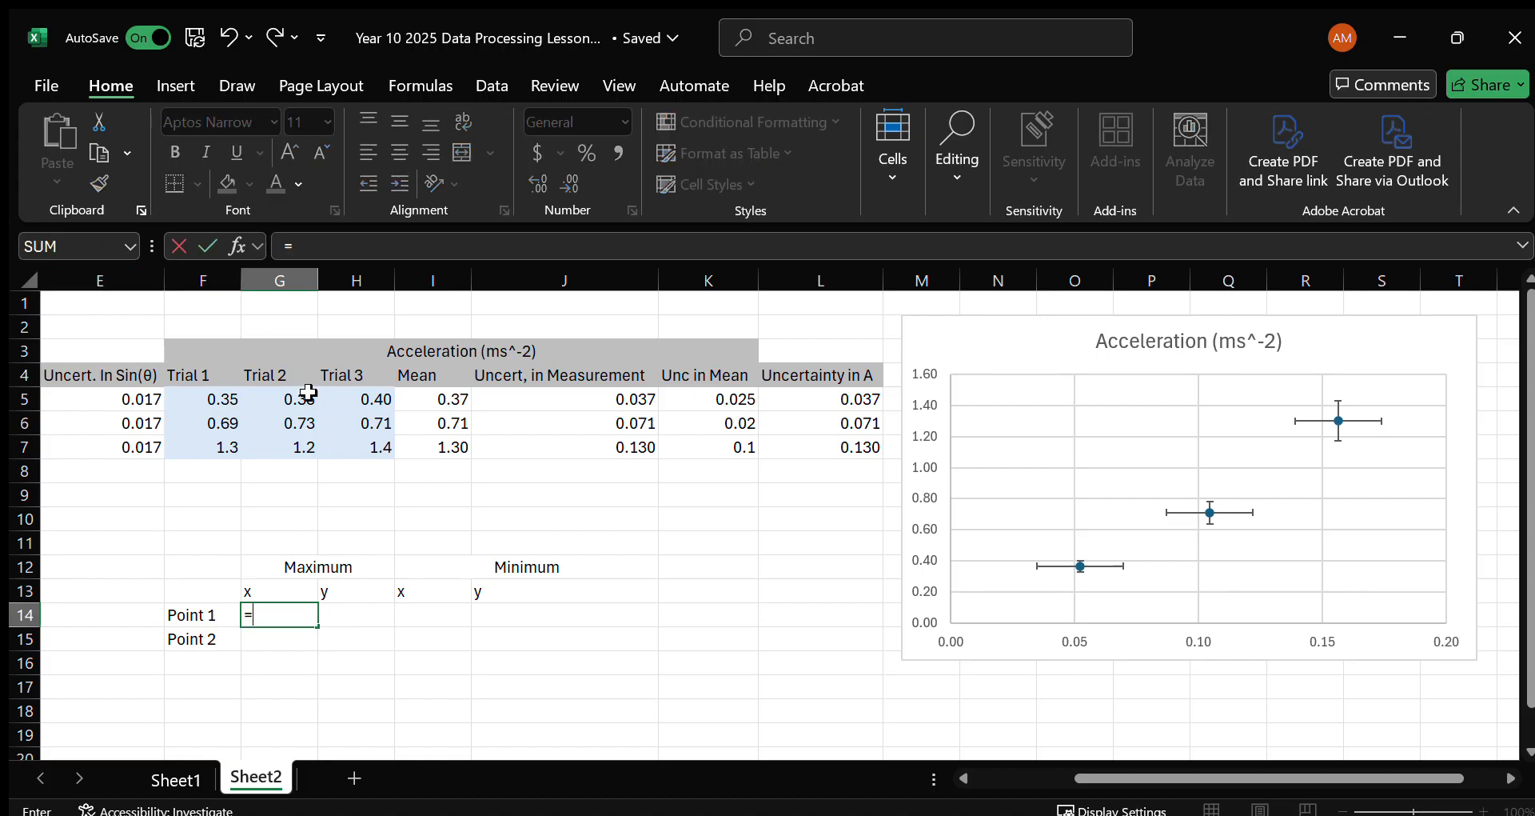
pyautogui.hscroll(-4, 206, 423)
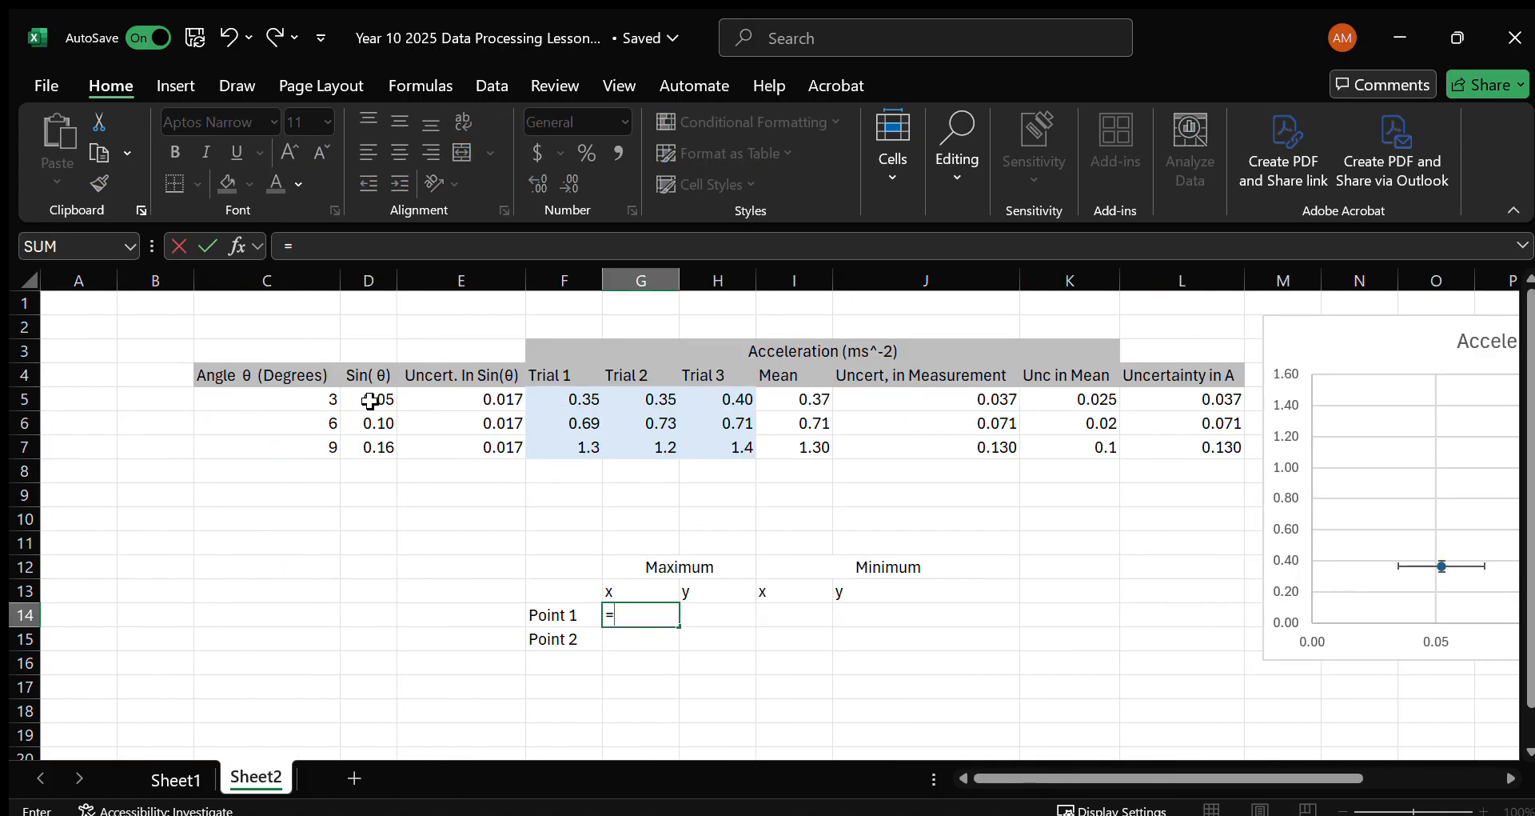
pyautogui.click(383, 402)
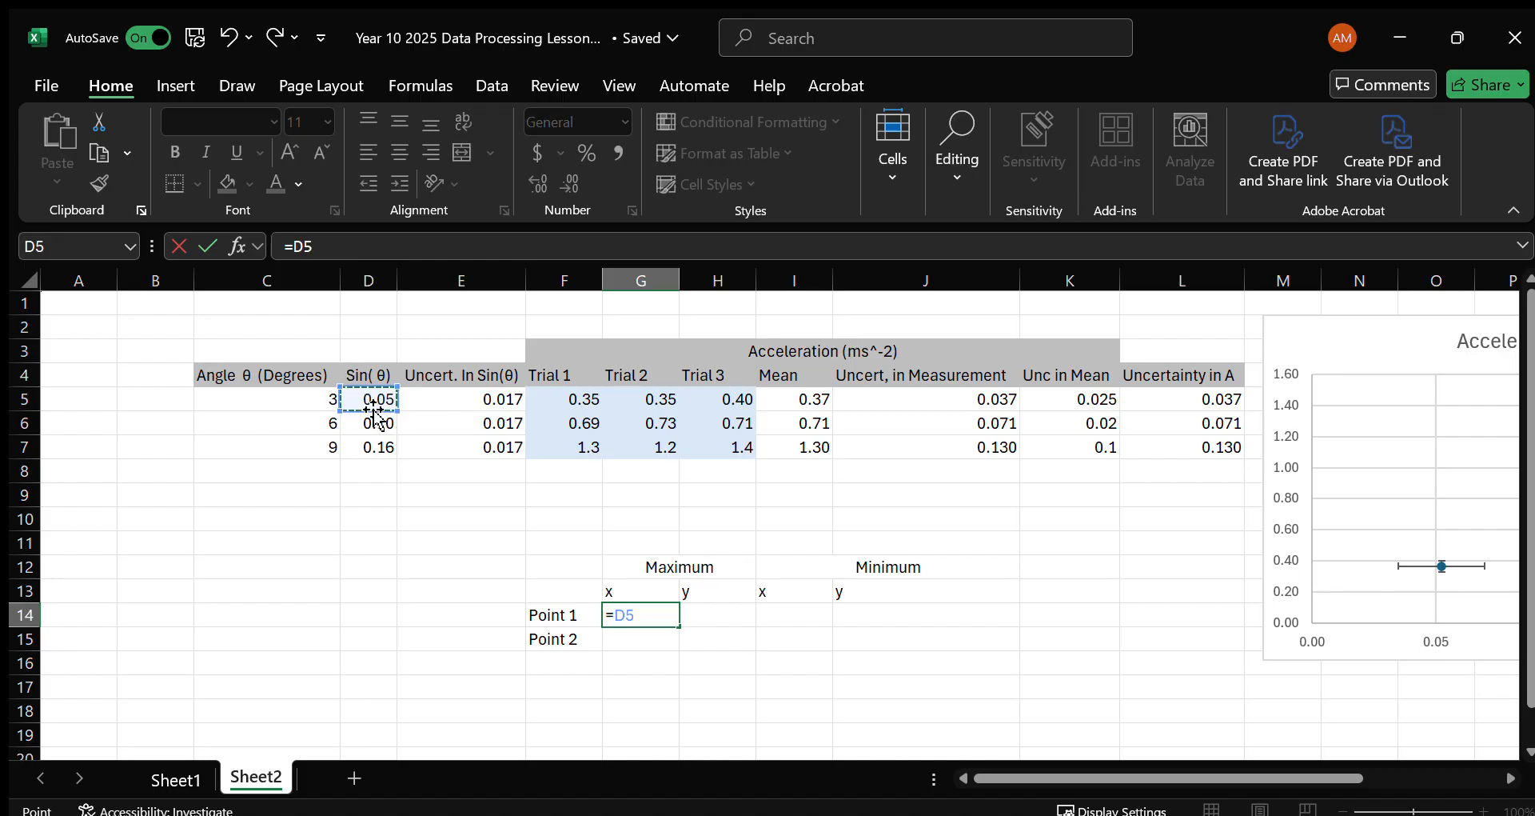
pyautogui.write('+')
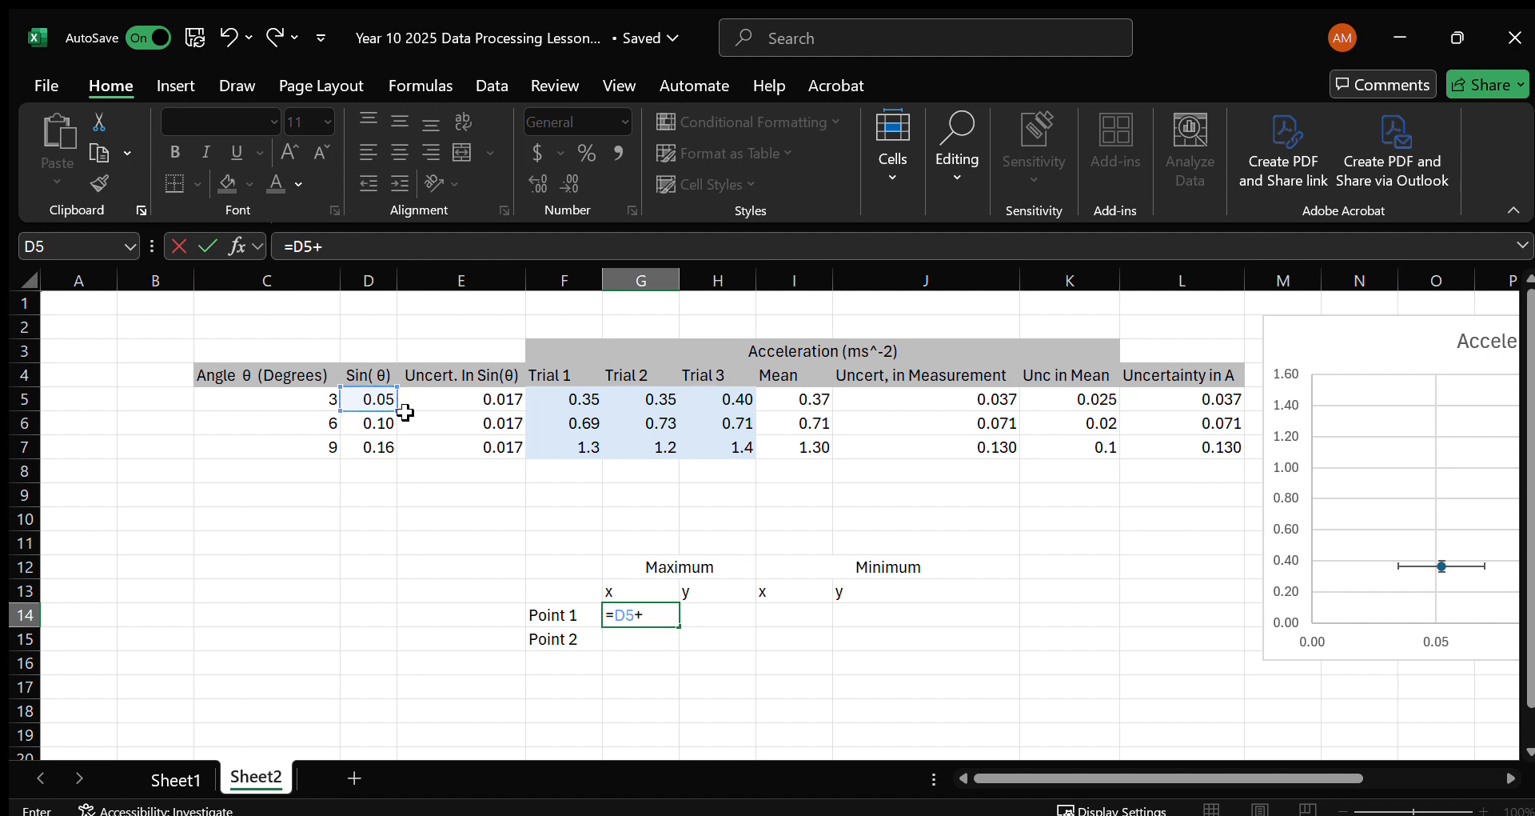
pyautogui.click(487, 400)
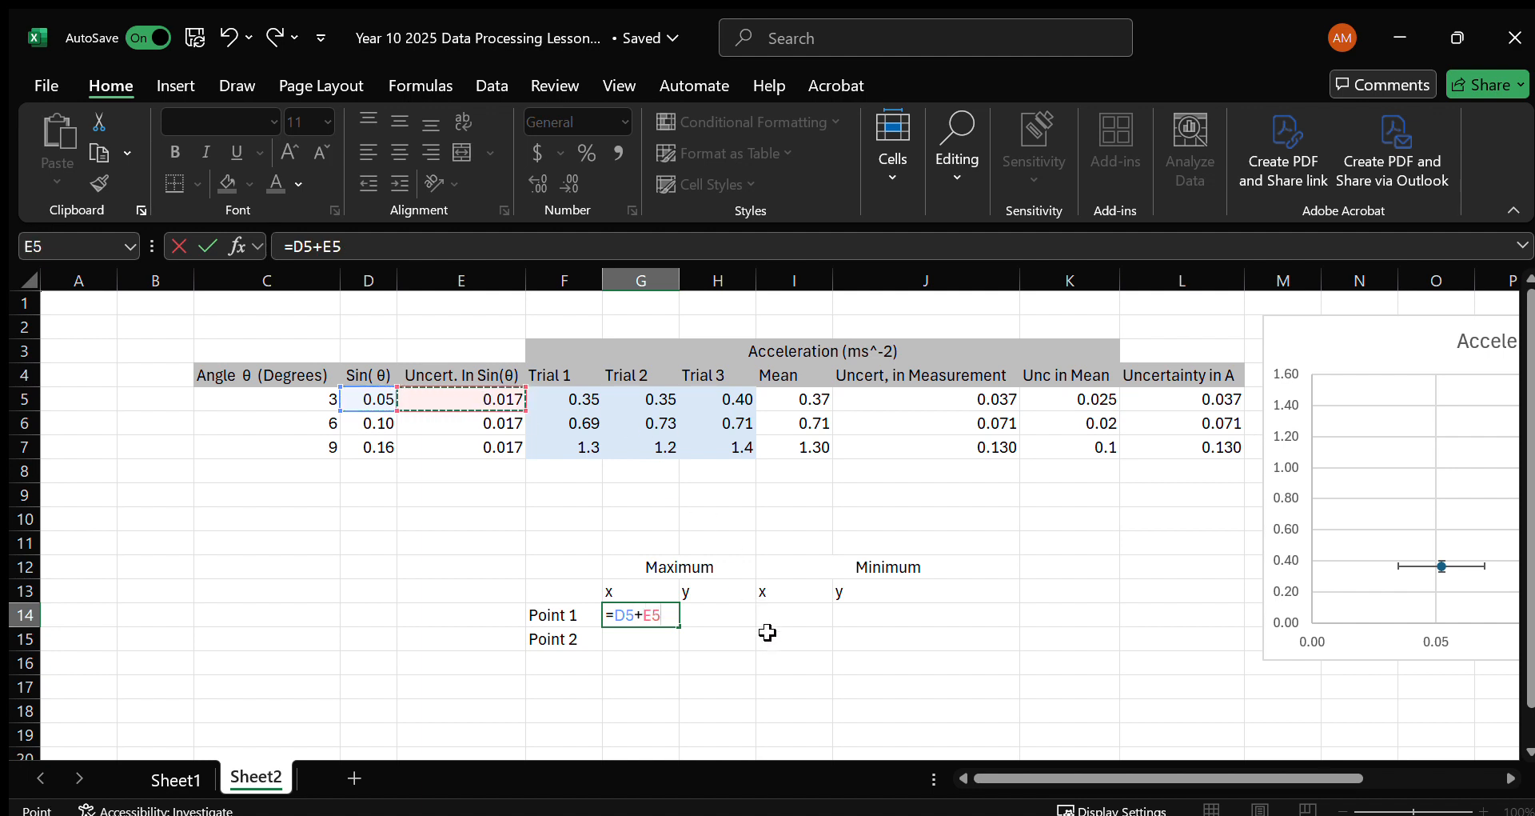
pyautogui.press('Return')
# Reduce the decimal places shown in G14 to three.
pyautogui.click(686, 609)
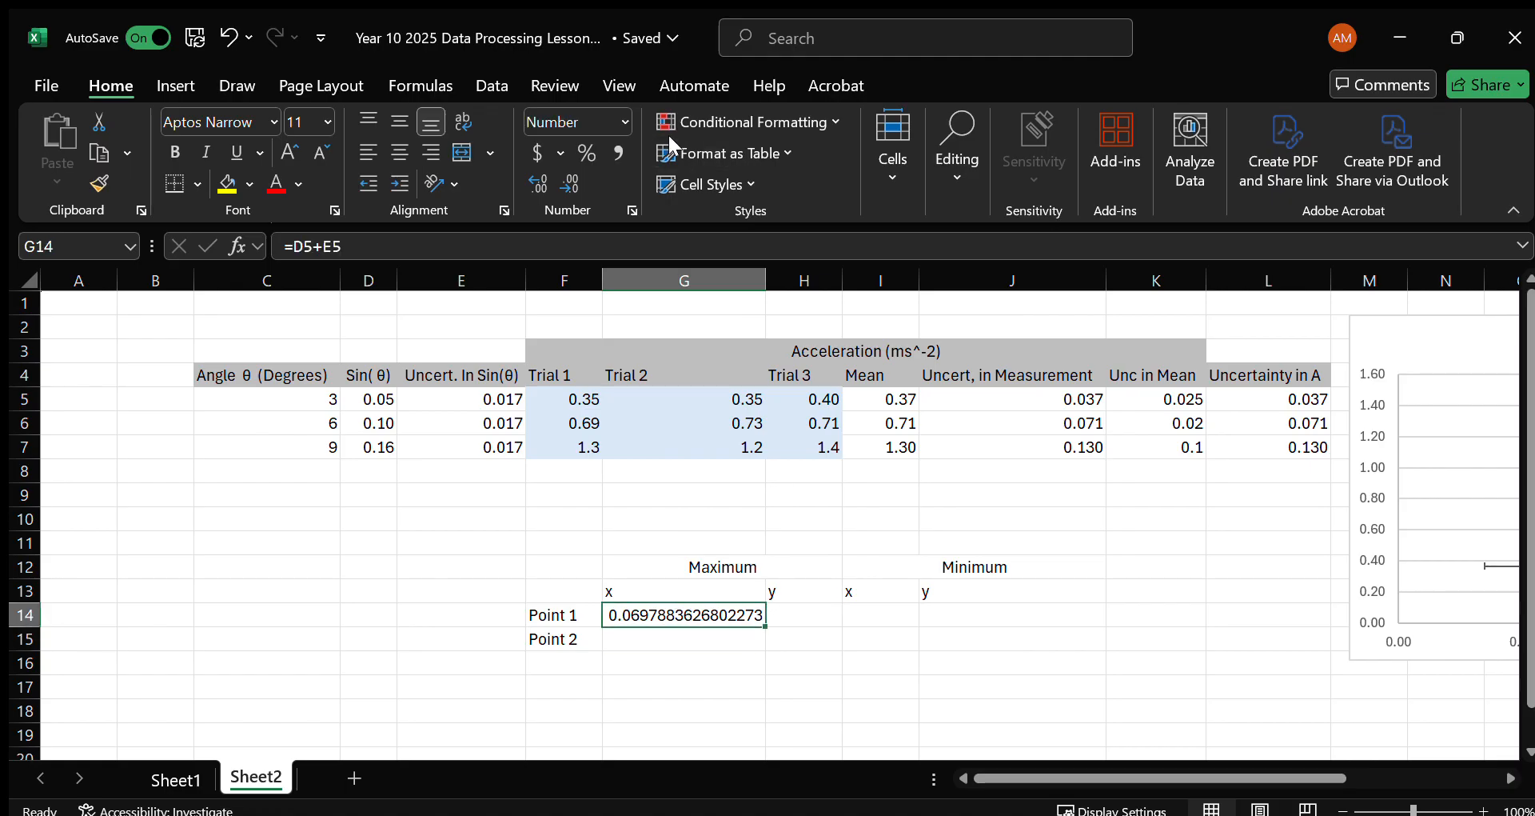
pyautogui.click(573, 183)
pyautogui.click(573, 183)
pyautogui.click(573, 183)
pyautogui.tripleClick(573, 182)
pyautogui.tripleClick(572, 183)
pyautogui.tripleClick(573, 182)
pyautogui.click(572, 183)
pyautogui.hscroll(3, 785, 594)
pyautogui.hscroll(-3, 788, 596)
# Enter the formula =I5-L5 in H14 for the Maximum y value of Point 1.
pyautogui.click(822, 614)
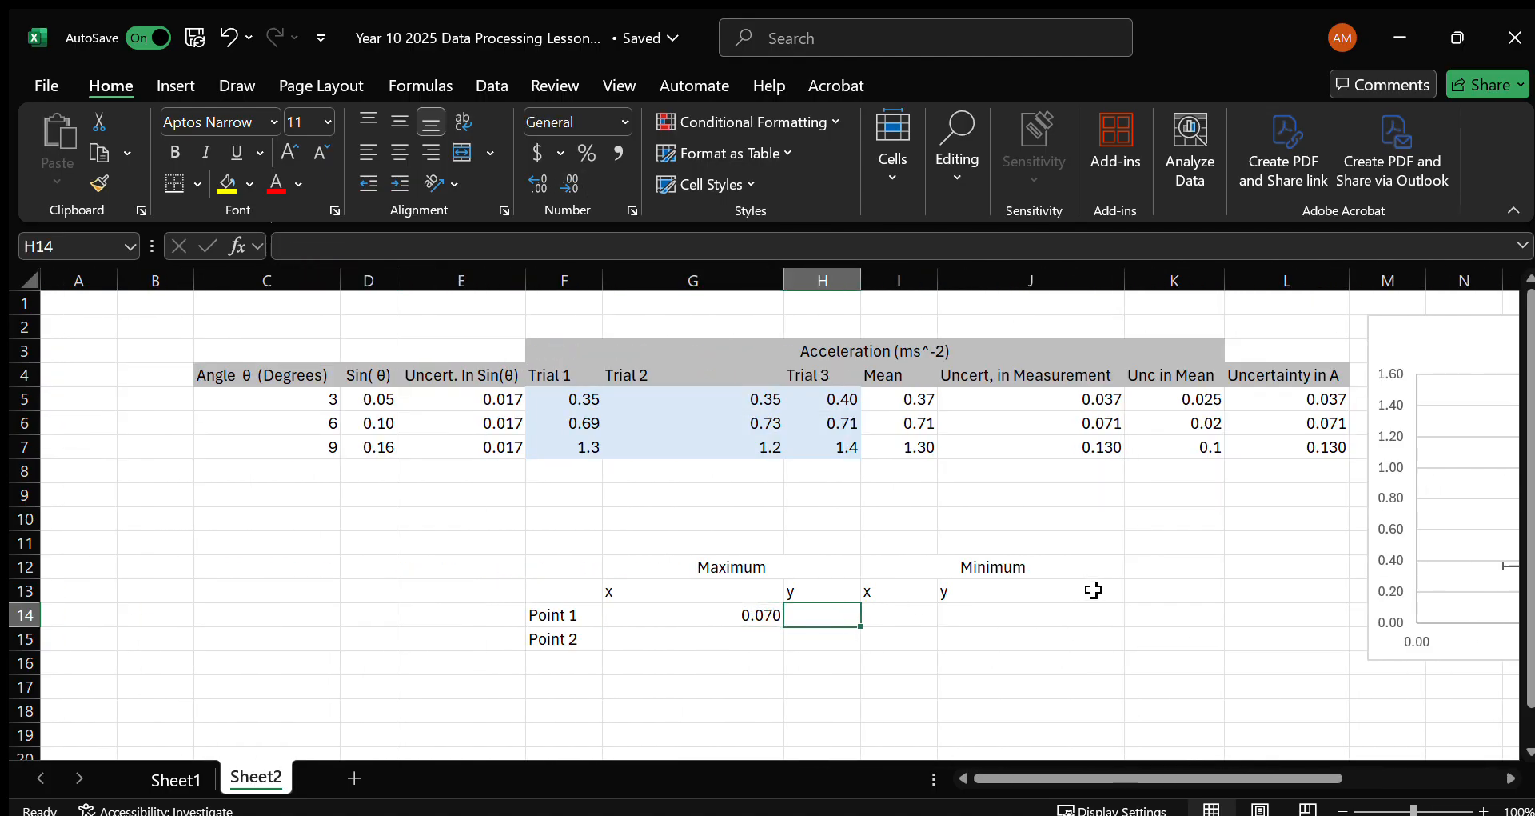
pyautogui.hscroll(3, 1243, 500)
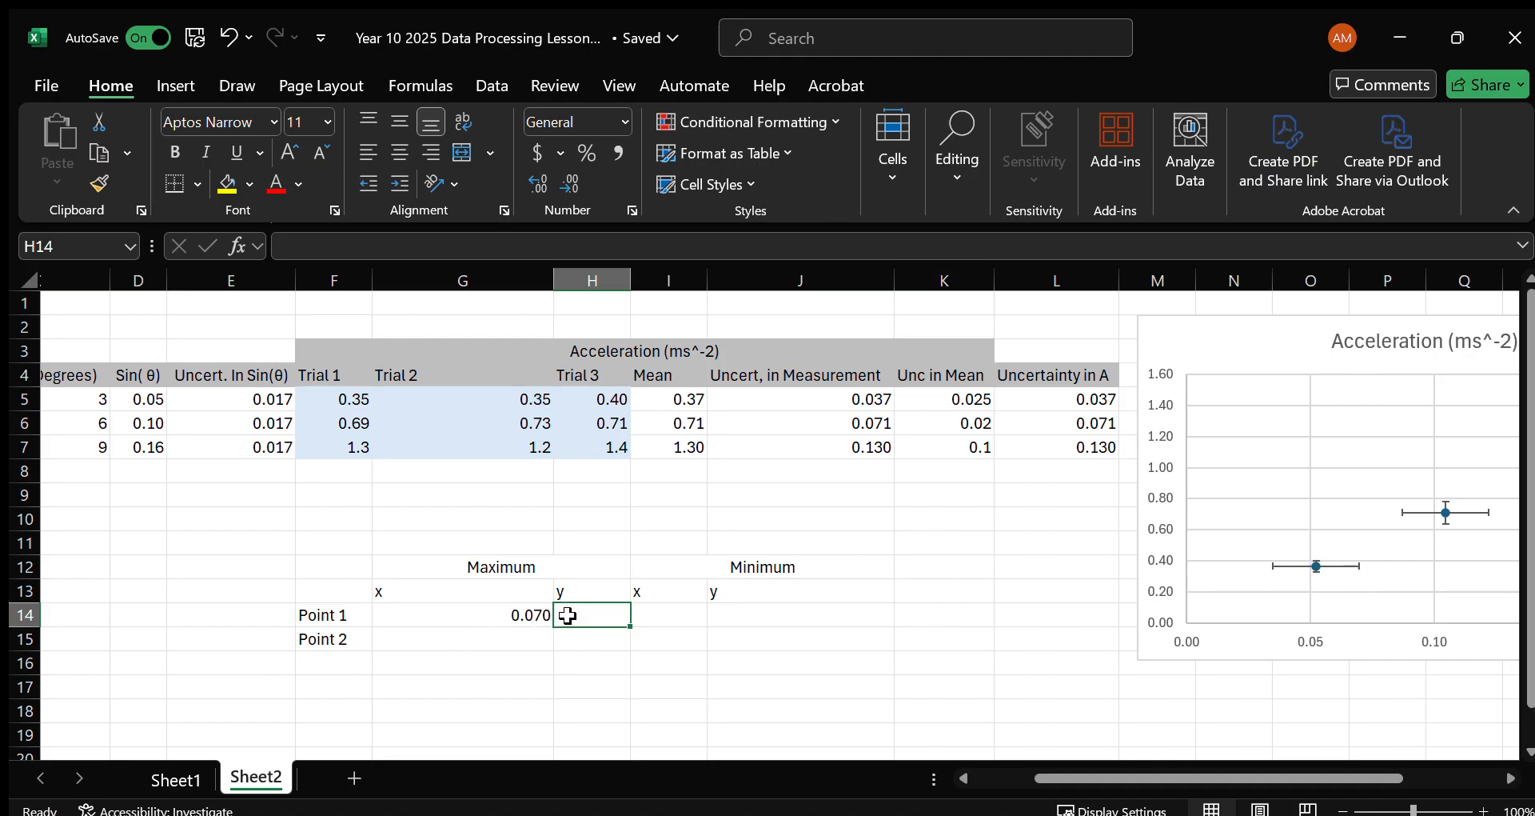
pyautogui.write('=')
pyautogui.click(684, 402)
pyautogui.write('-')
pyautogui.click(1089, 398)
pyautogui.press('Return')
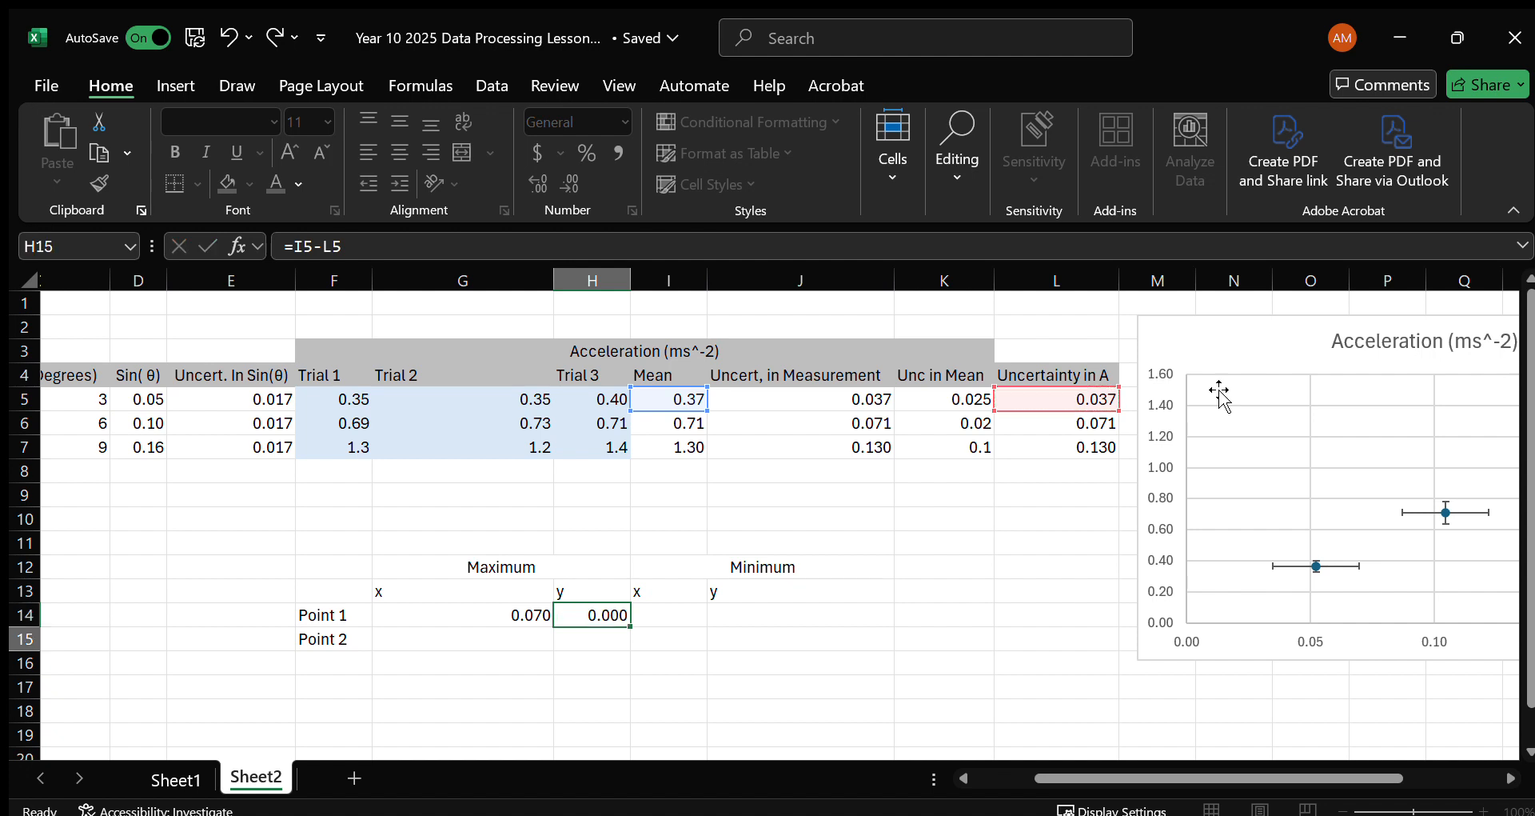
# Move the acceleration chart closer to the data table, placing its edge over column L.
pyautogui.click(468, 634)
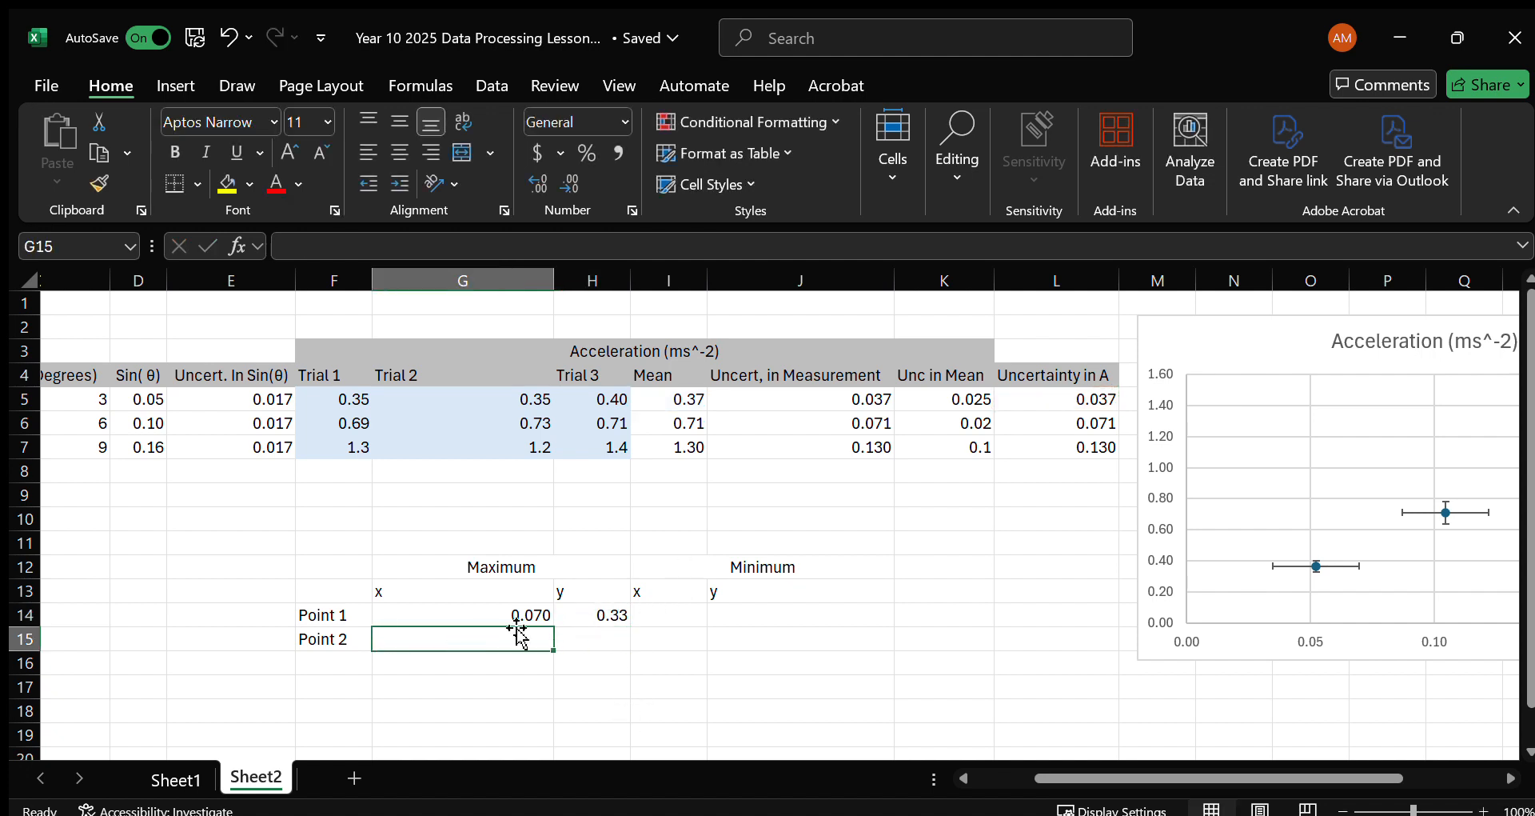
pyautogui.moveTo(1247, 356); pyautogui.dragTo(984, 356)
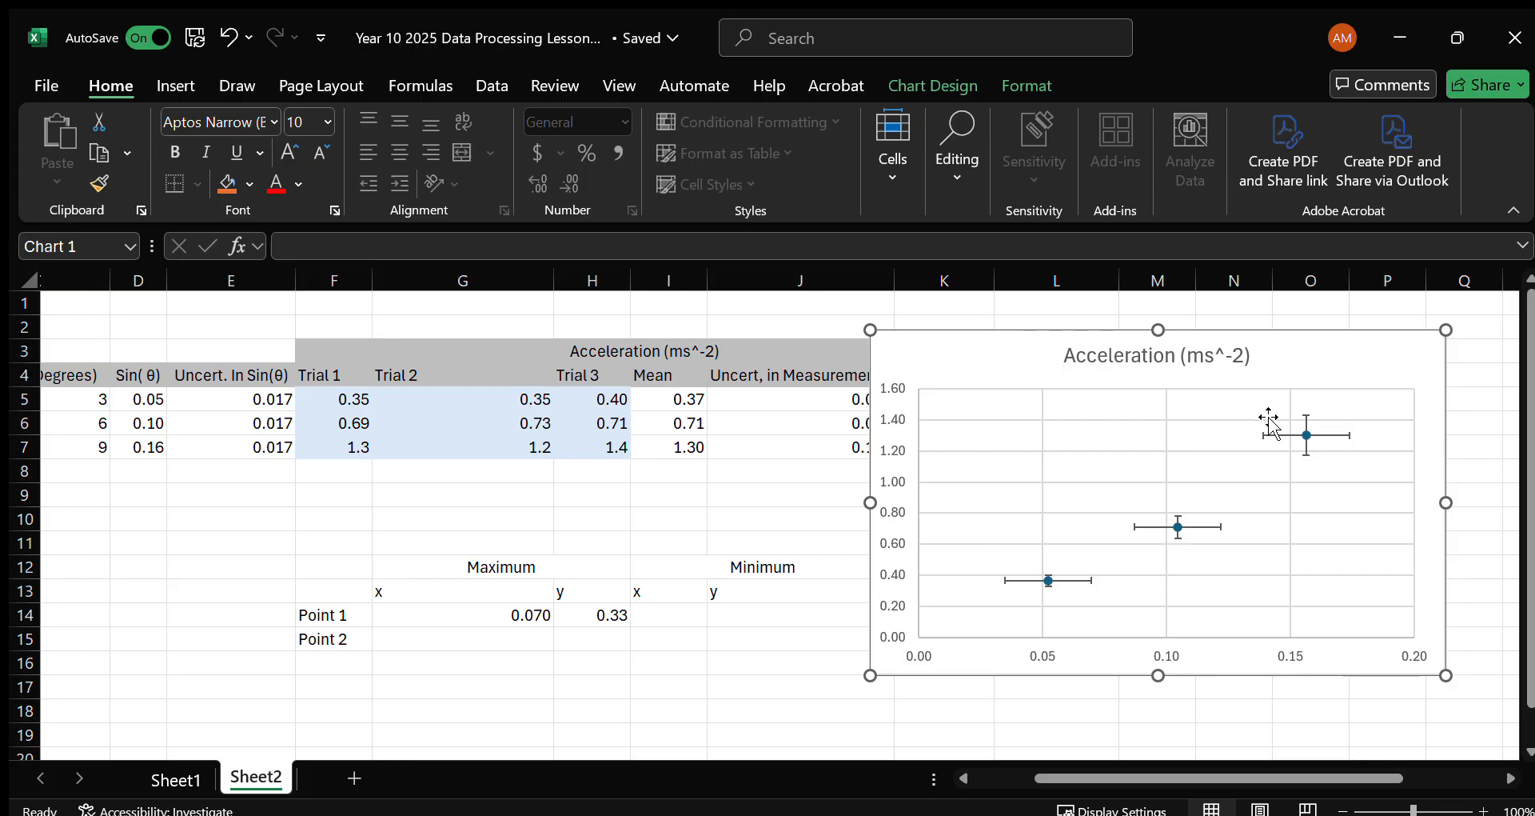
pyautogui.moveTo(1017, 353); pyautogui.dragTo(1137, 347)
# Enter the formula =D7-E7 in I14 for the Minimum x value of Point 1.
pyautogui.click(655, 618)
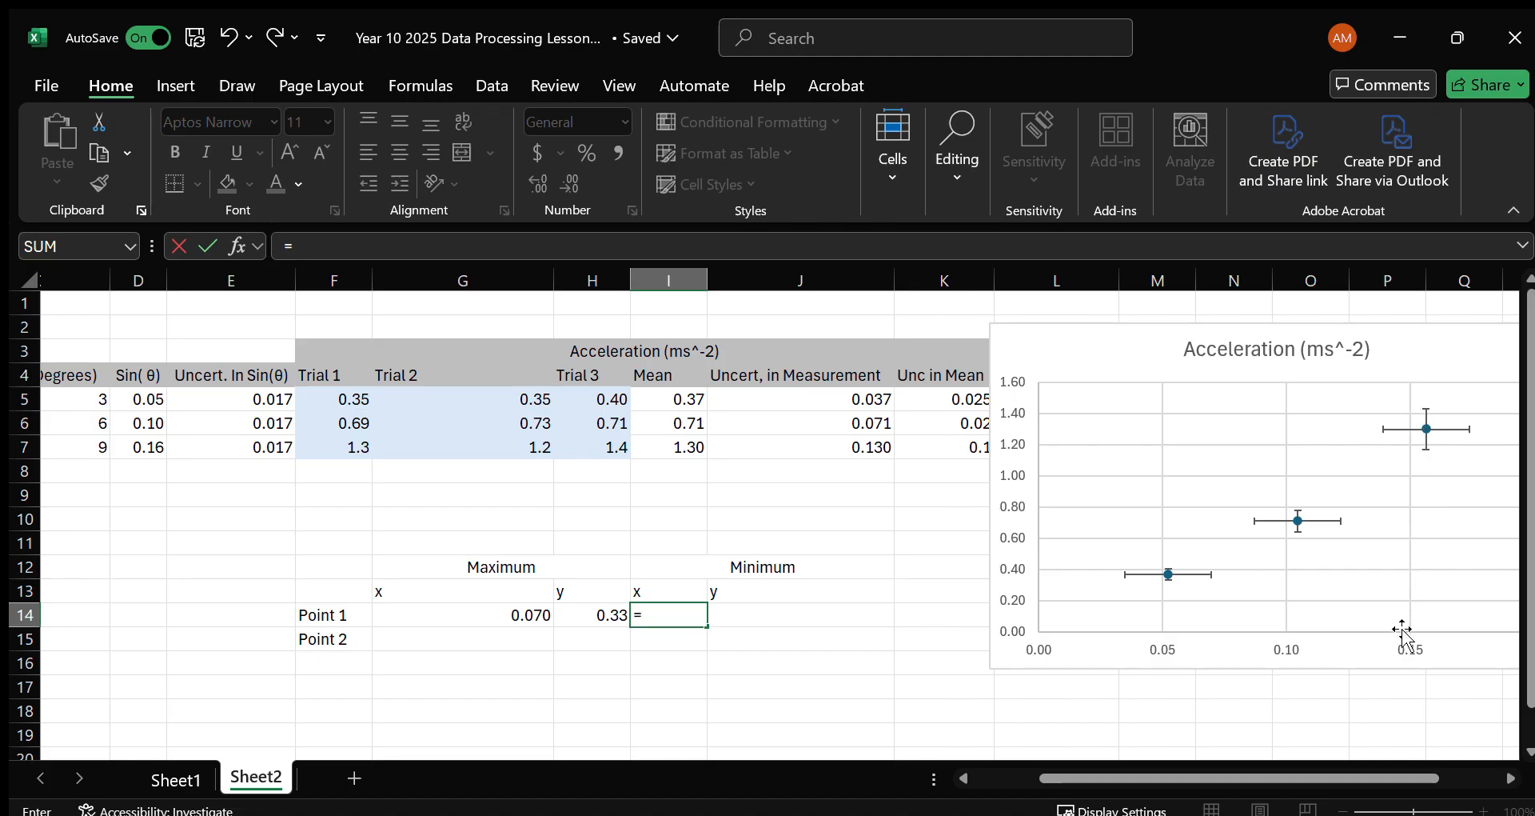
pyautogui.click(144, 448)
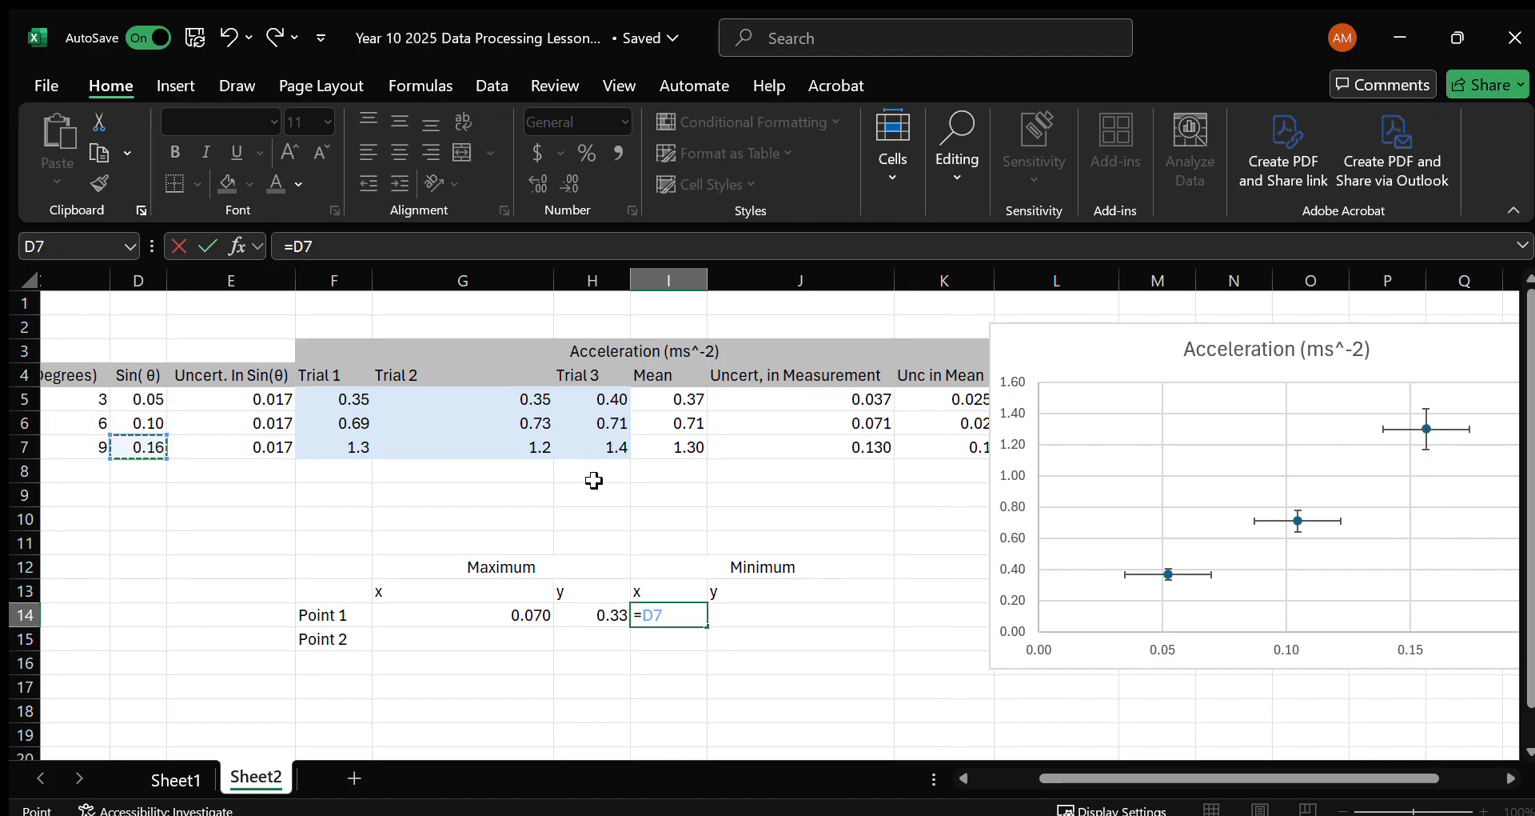
pyautogui.write('-')
pyautogui.click(252, 444)
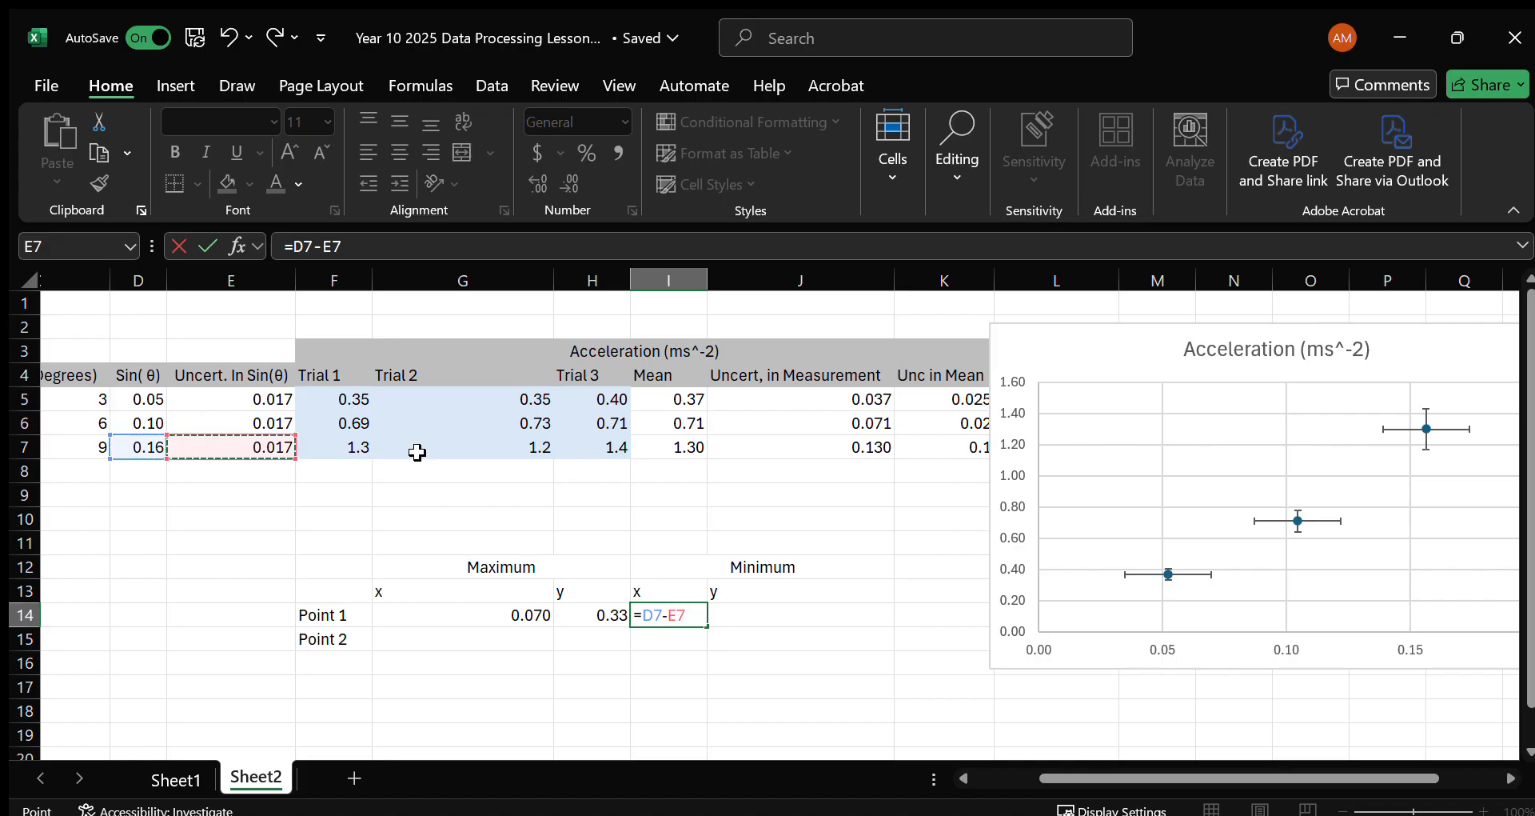
pyautogui.press('Tab')
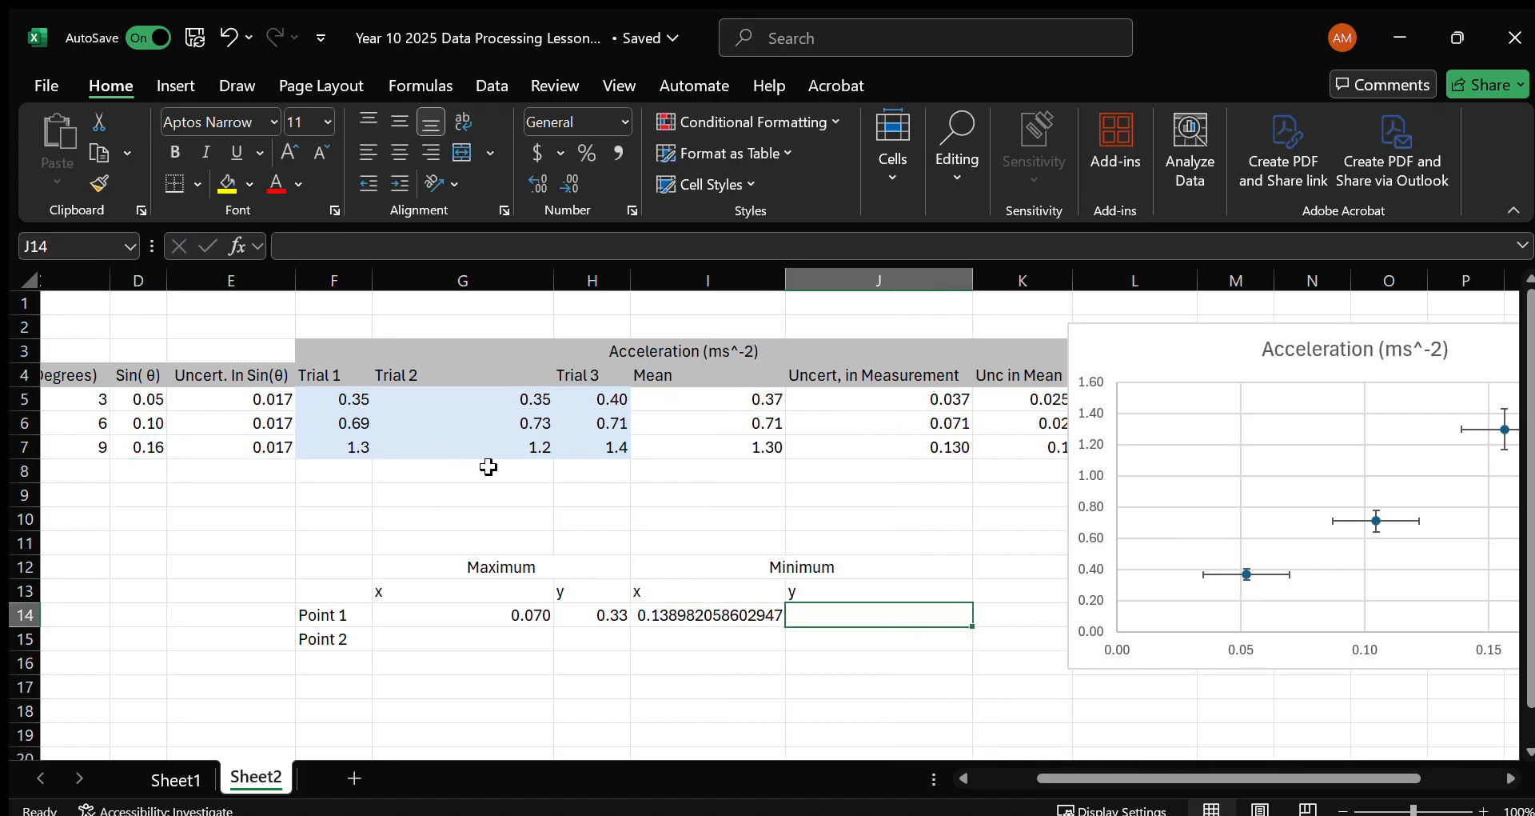
# Try to enter a formula in J14 that adds an uncertainty to the mean acceleration in I7.
pyautogui.write('=')
pyautogui.click(737, 451)
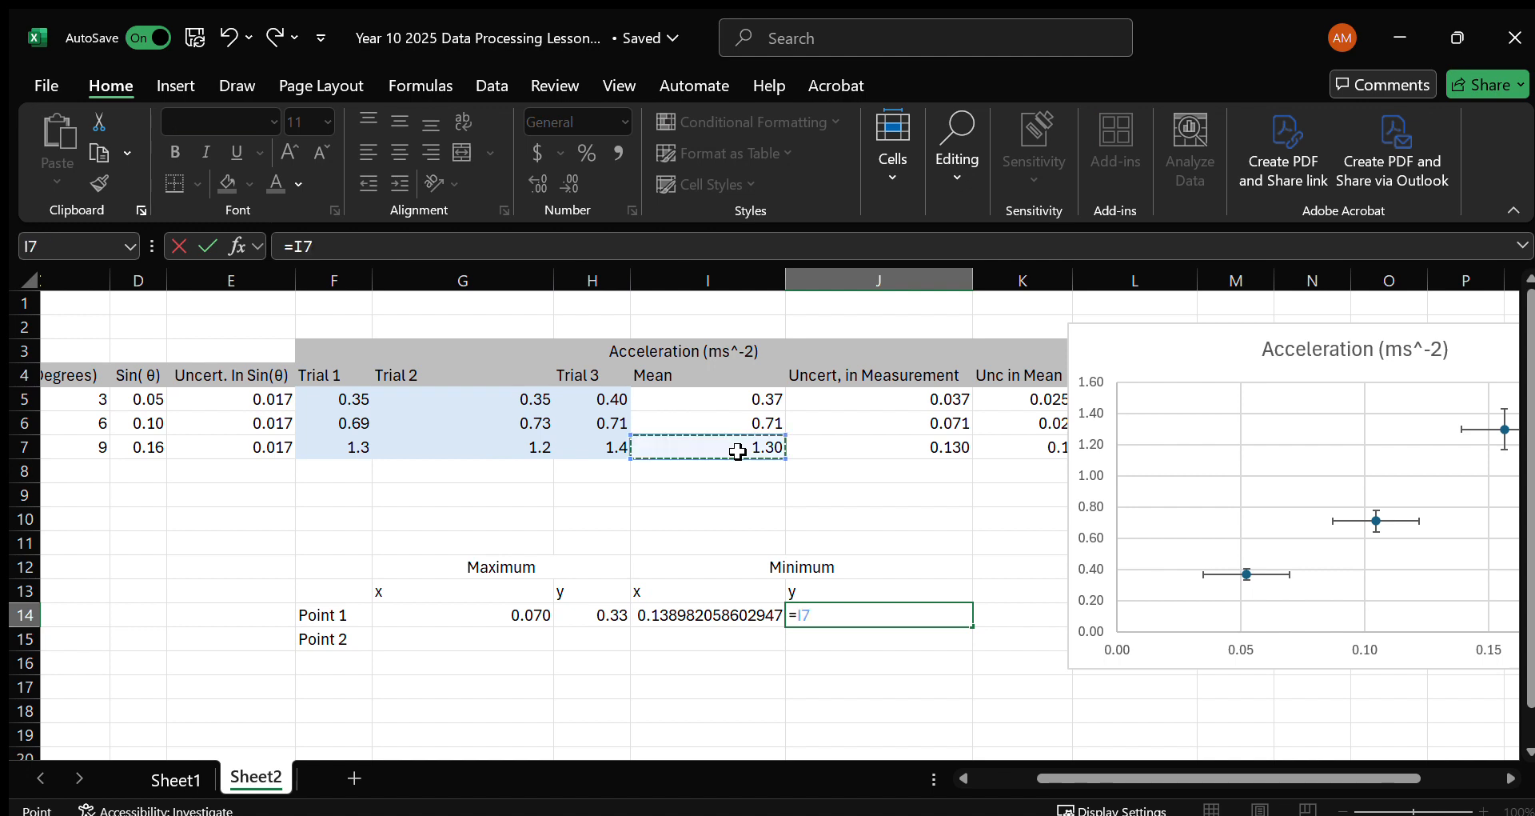
pyautogui.write('+')
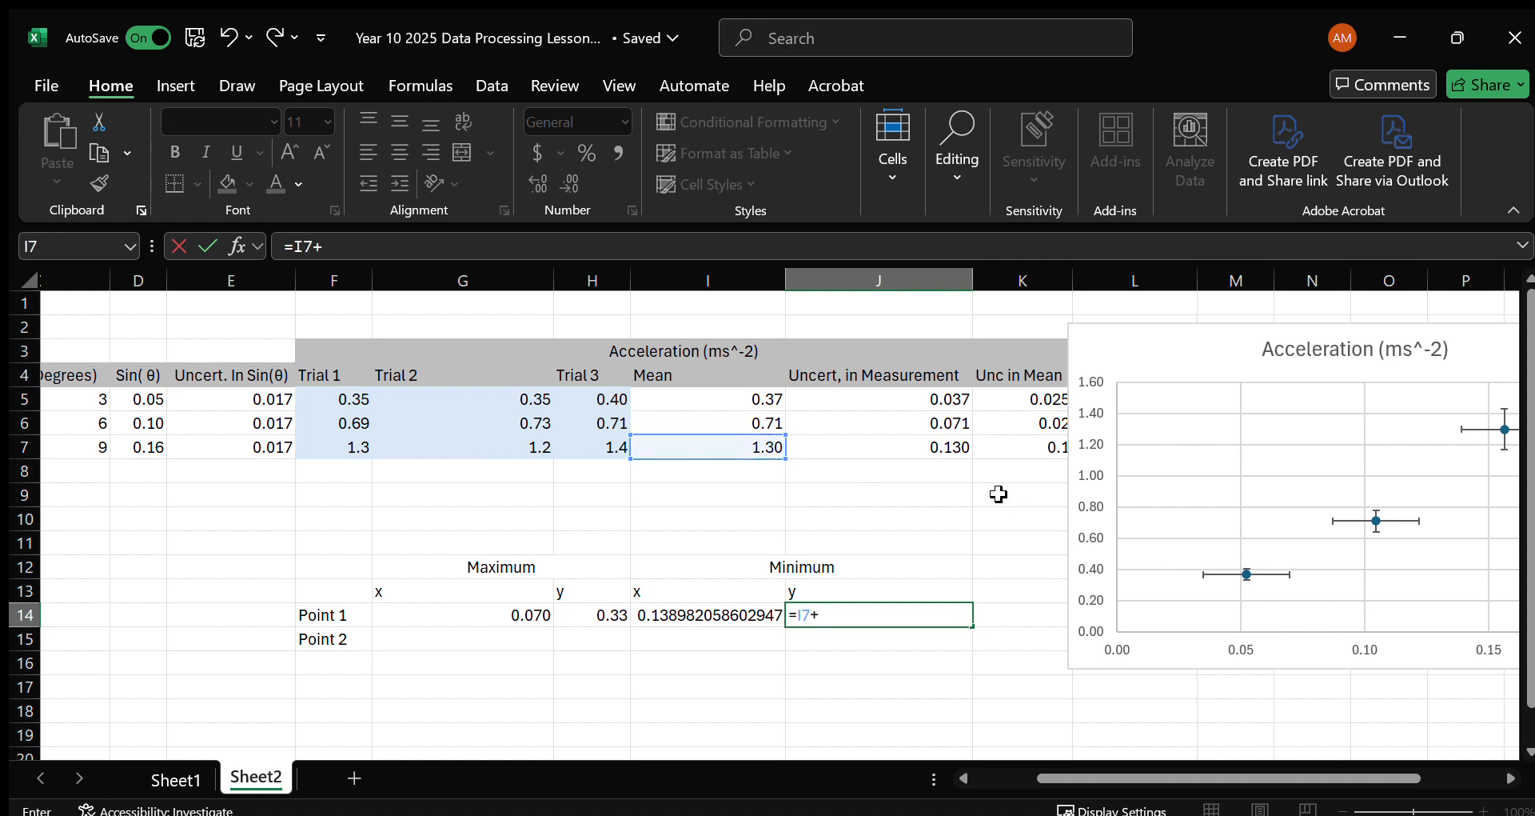
pyautogui.hscroll(4, 1032, 458)
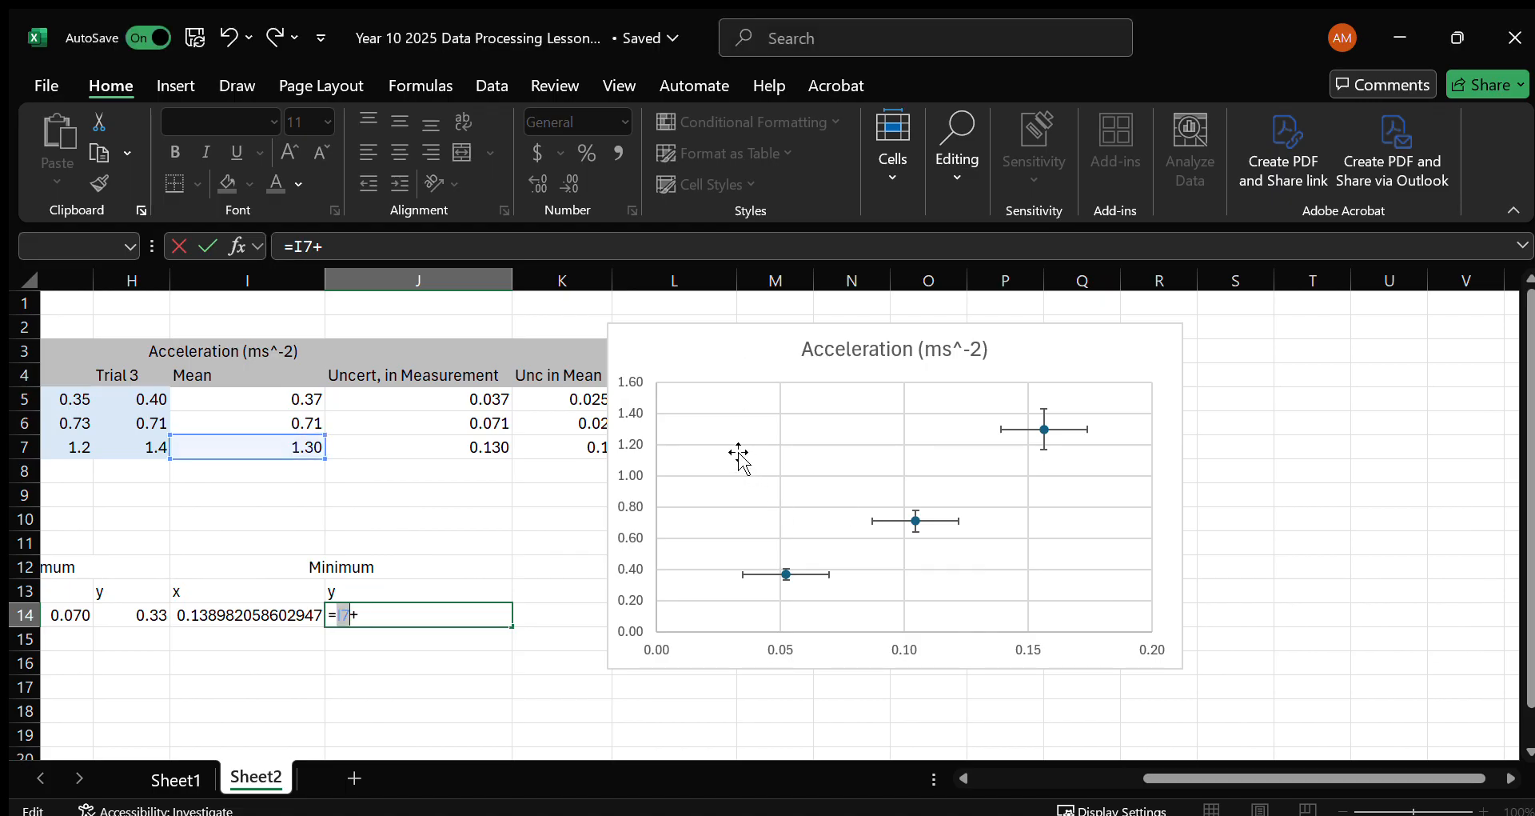
pyautogui.click(378, 638)
pyautogui.click(404, 615)
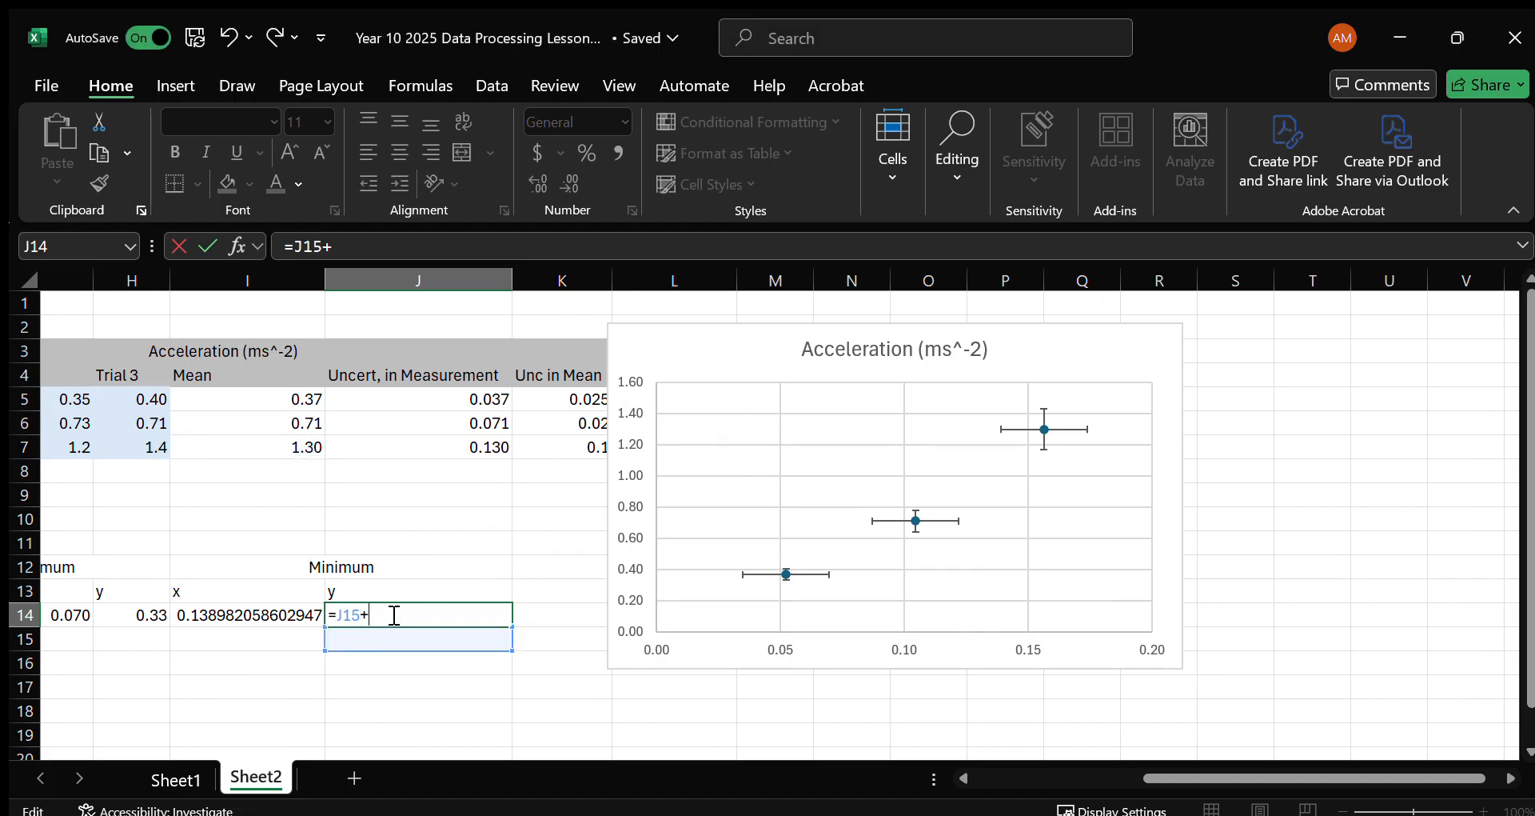
pyautogui.press('Return')
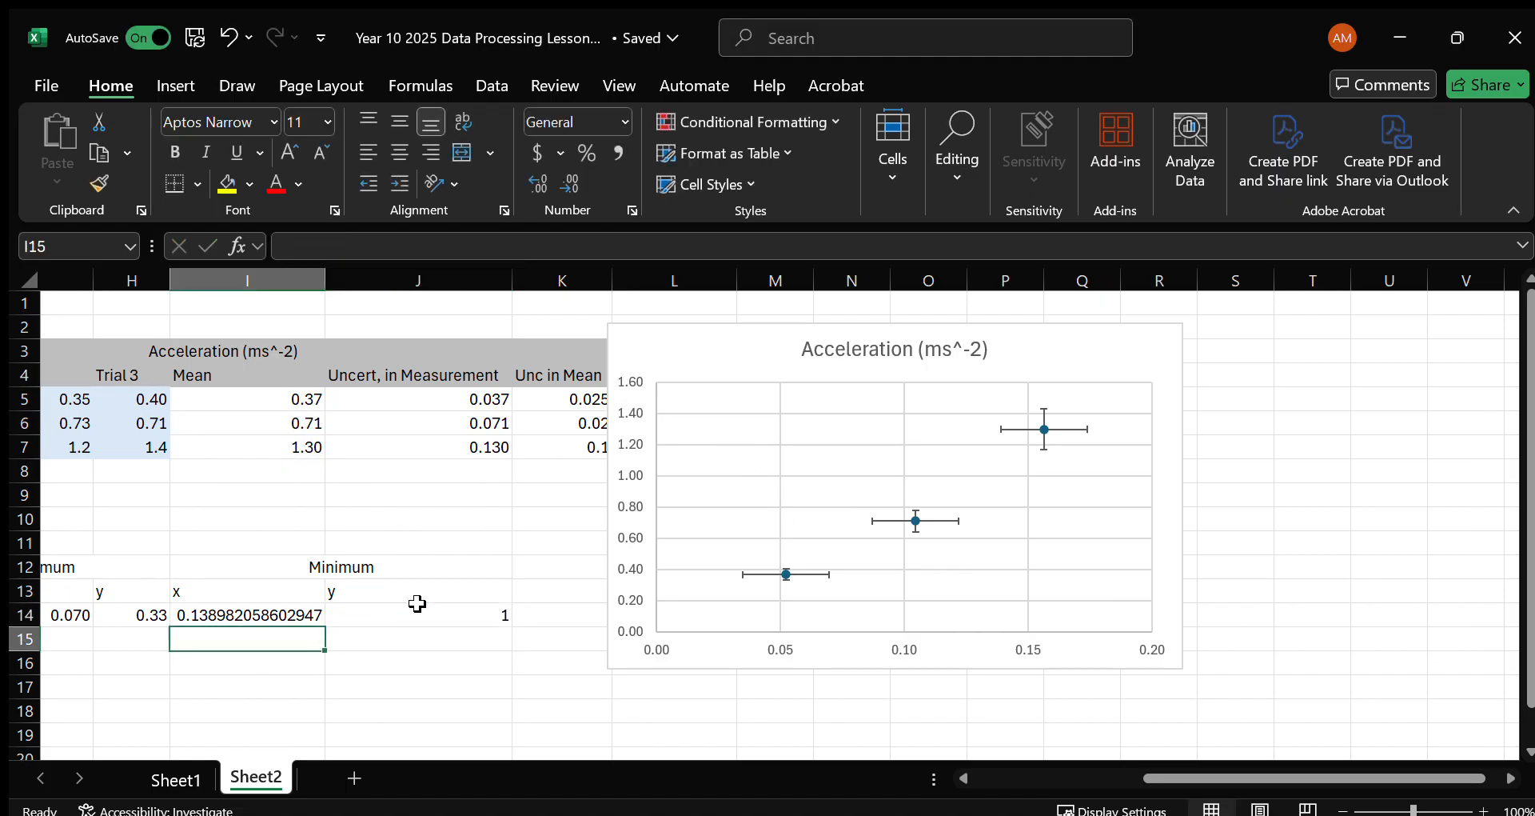
# Move the chart off the Uncertainty in A column and replace the J14 formula with =I7+L7.
pyautogui.moveTo(693, 350); pyautogui.dragTo(835, 382)
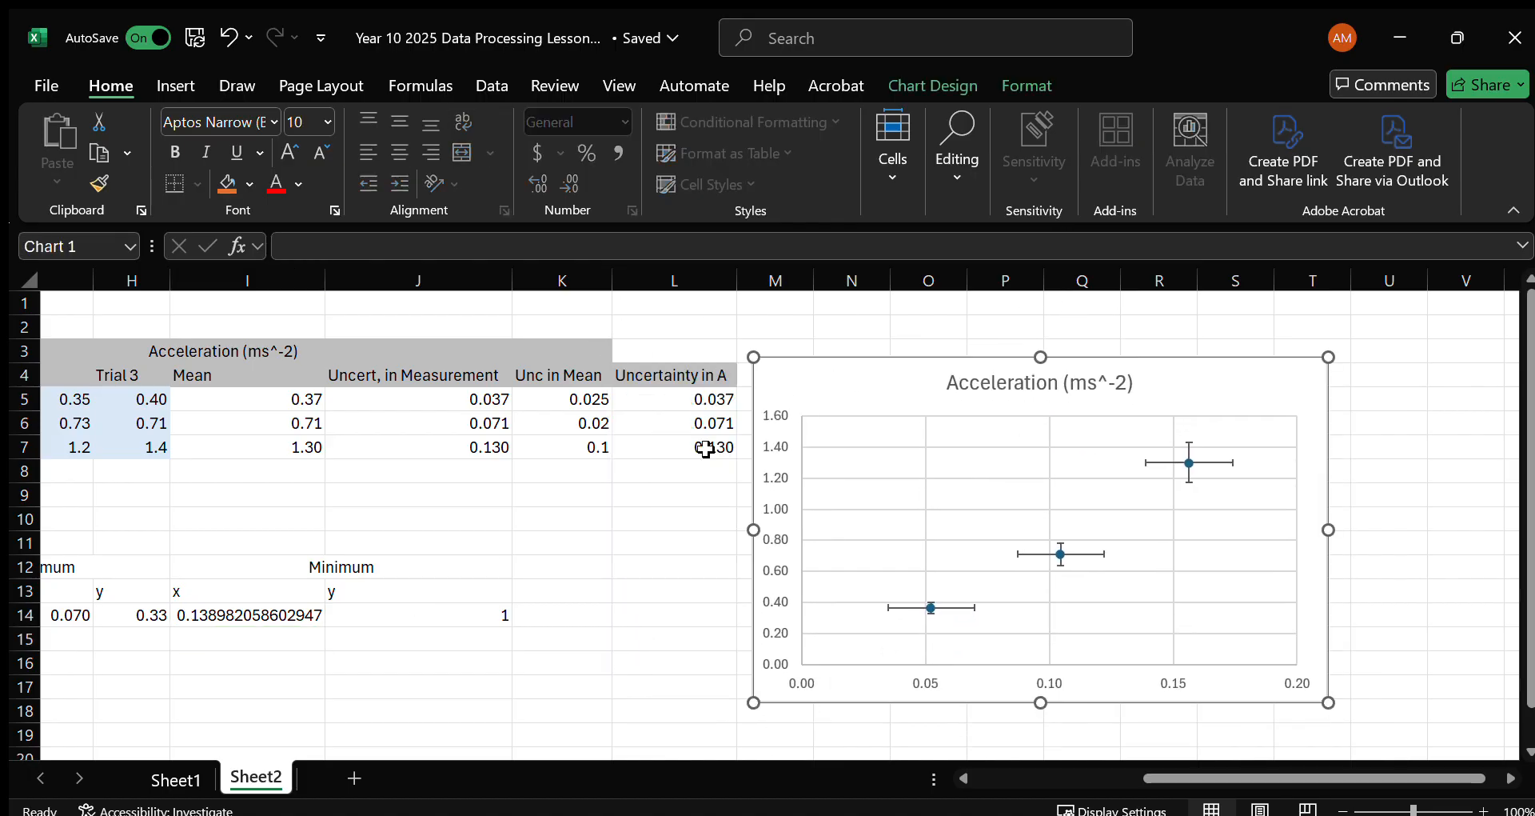
pyautogui.click(449, 614)
pyautogui.press('F2')
pyautogui.press('Delete')
pyautogui.press('Delete')
pyautogui.press('Delete')
pyautogui.press('Delete')
pyautogui.press('Delete')
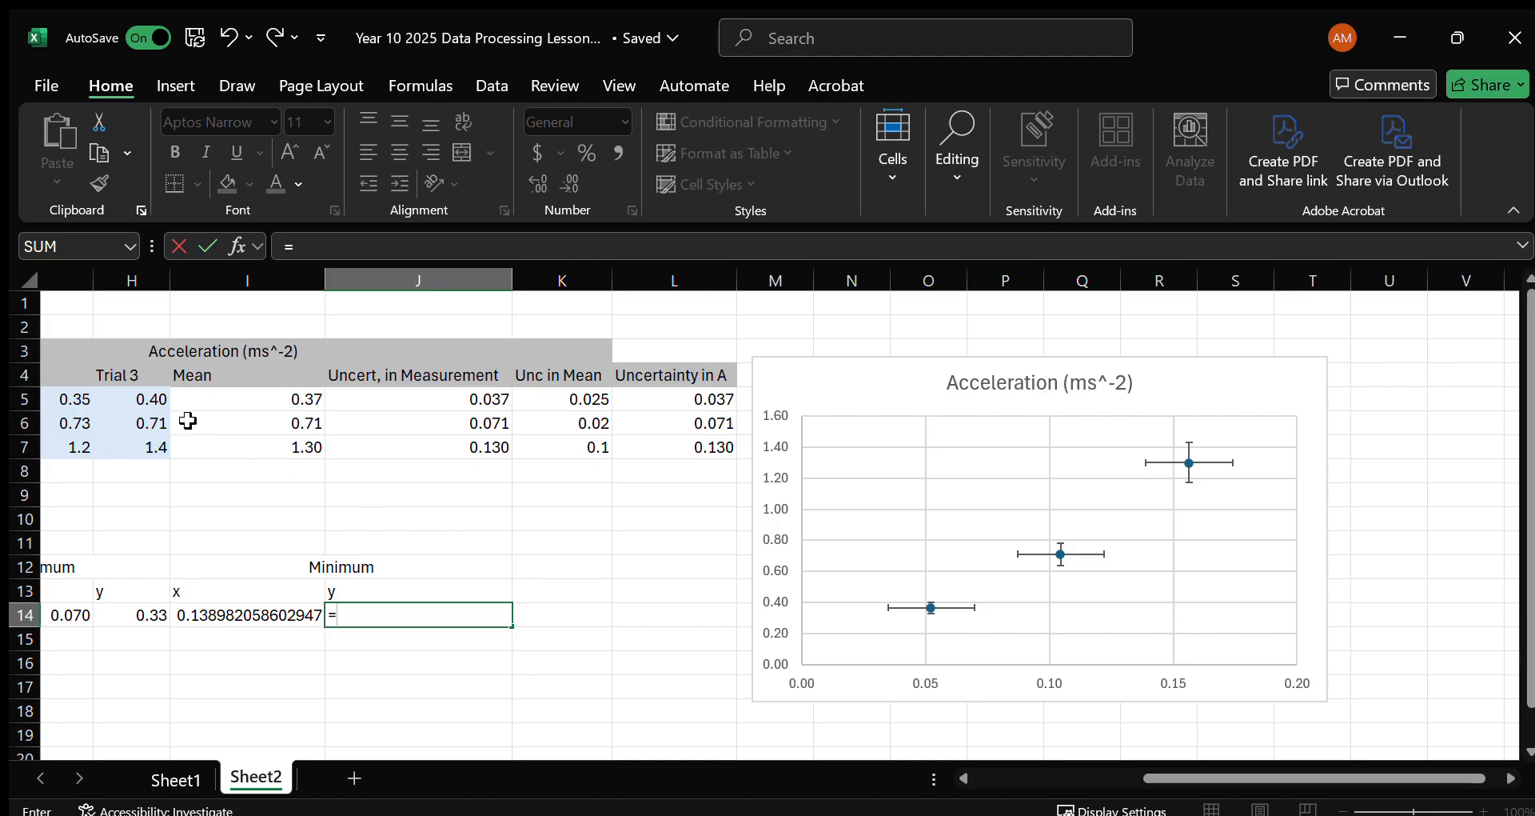
pyautogui.click(261, 443)
pyautogui.write('+')
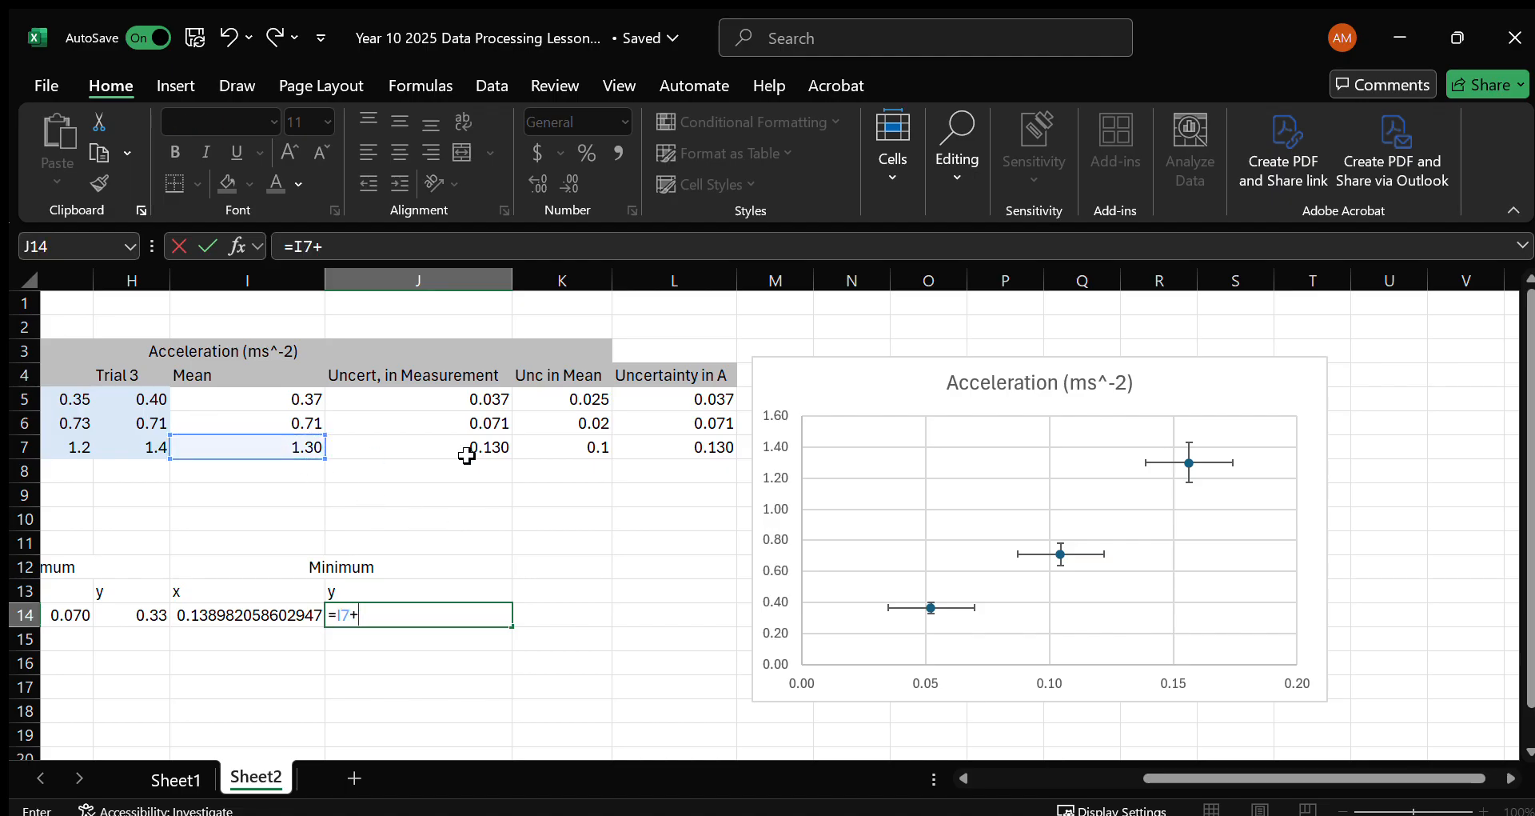
pyautogui.click(694, 448)
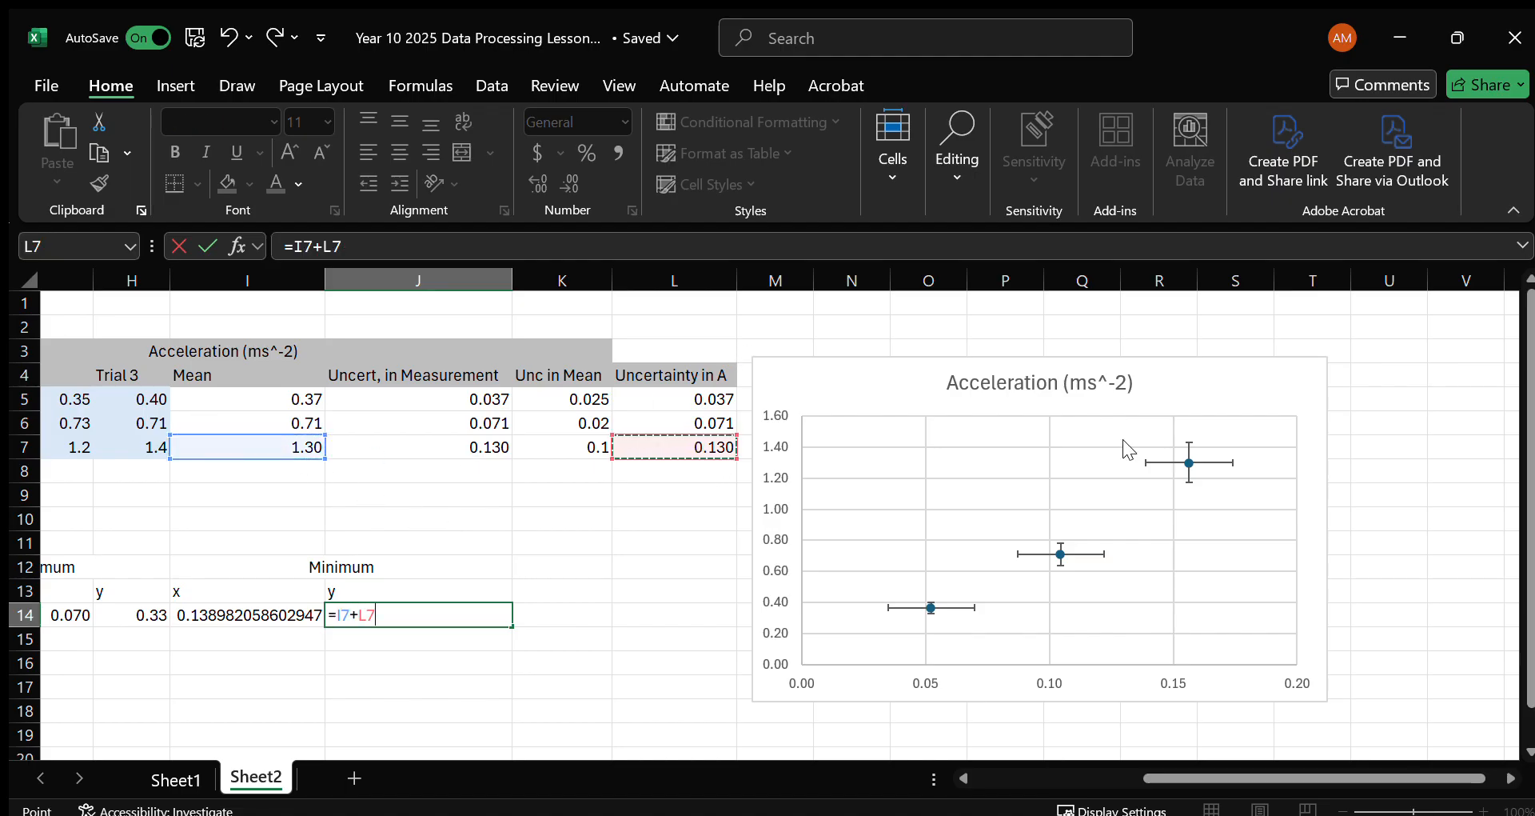
pyautogui.press('Return')
# Copy the formula text from G14 into G15 and change it to =D5-E5.
pyautogui.hscroll(-5, 853, 553)
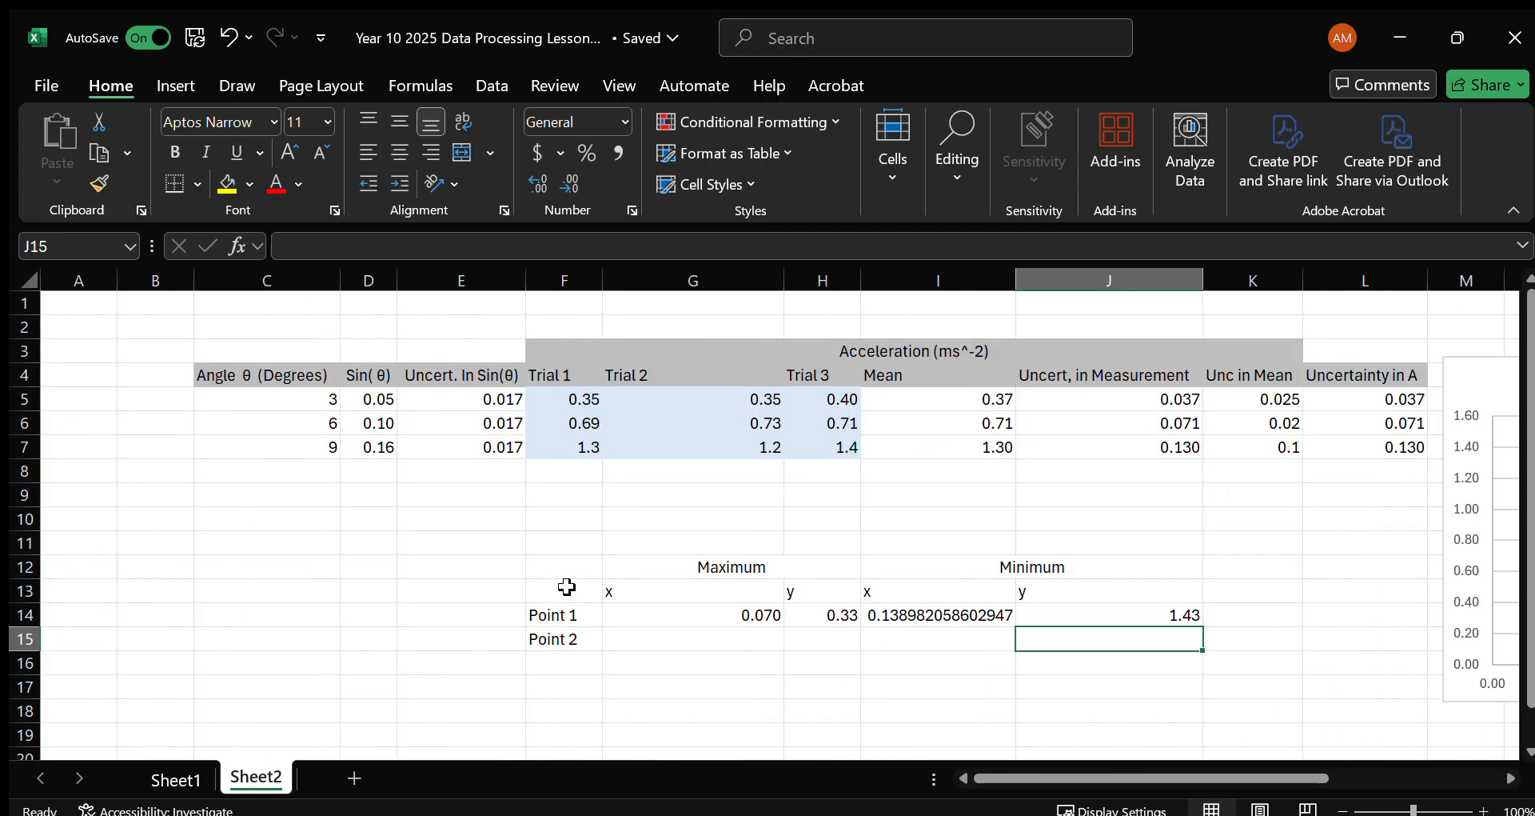
pyautogui.moveTo(651, 609); pyautogui.dragTo(1131, 613)
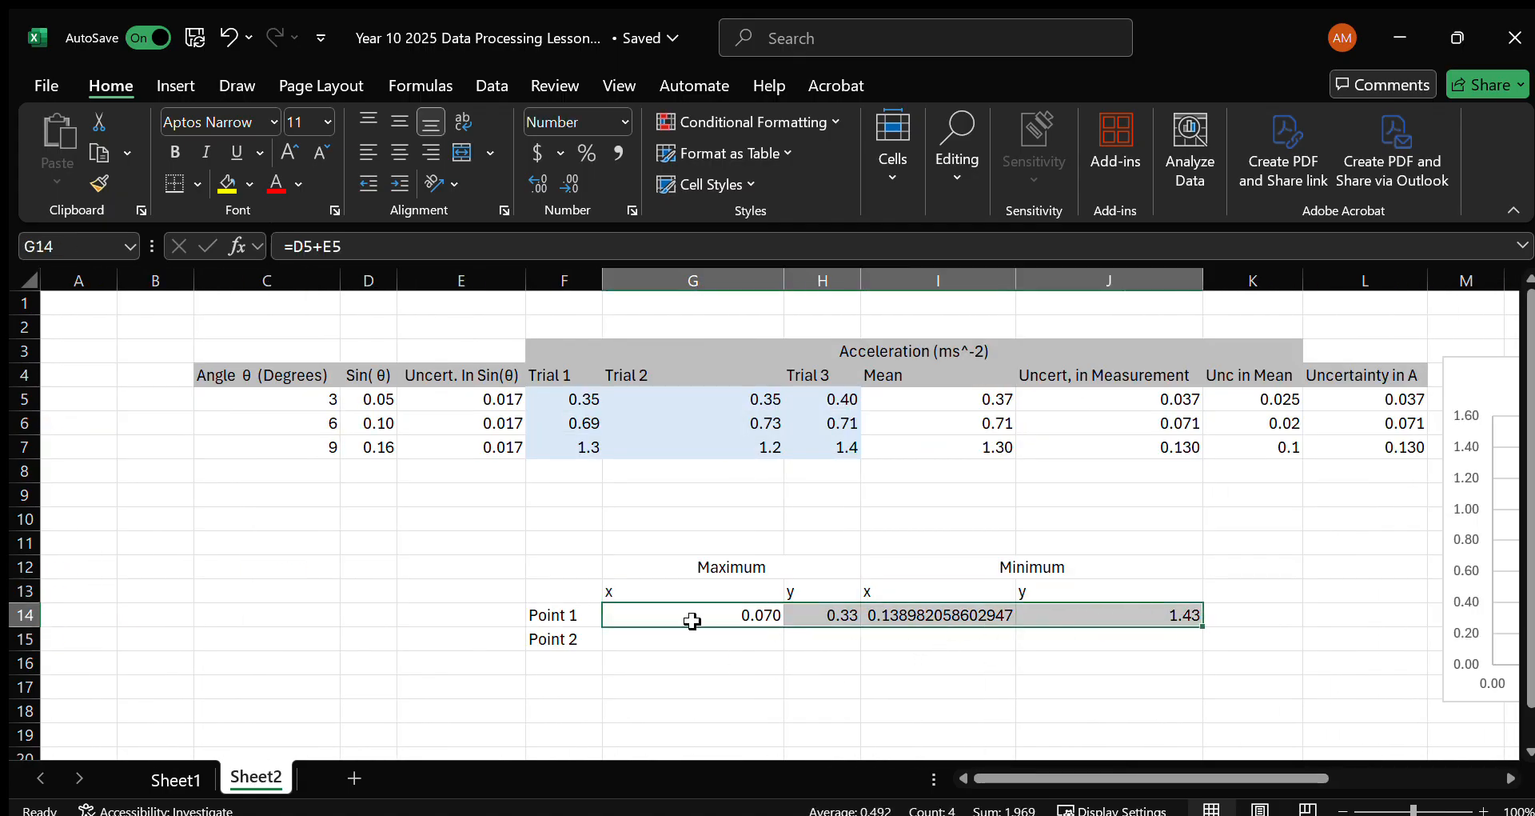
pyautogui.click(751, 638)
pyautogui.click(734, 612)
pyautogui.click(387, 247)
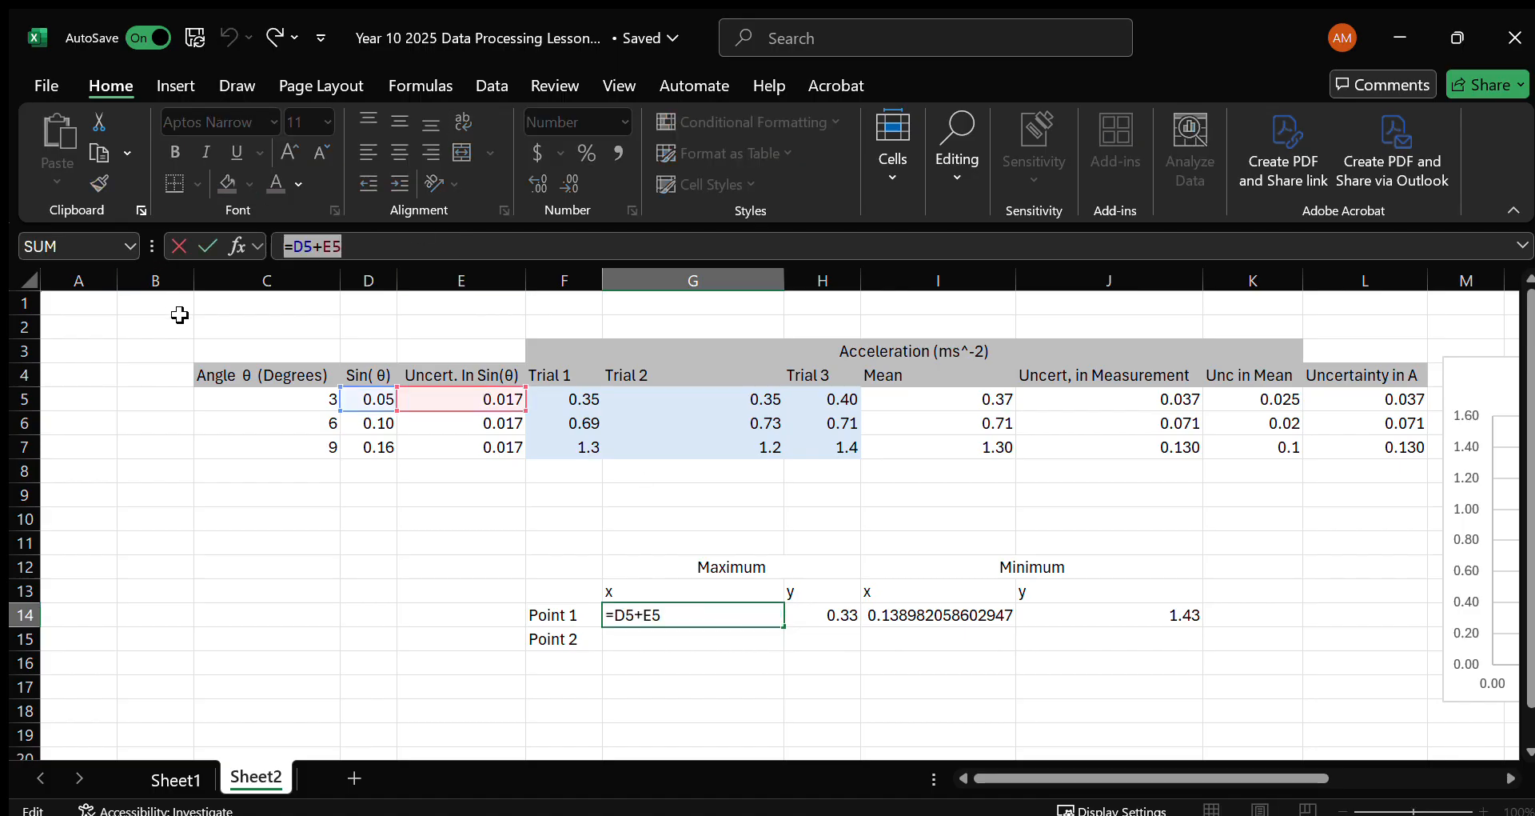
pyautogui.press('Return')
pyautogui.click(352, 247)
pyautogui.write('=D5+E5')
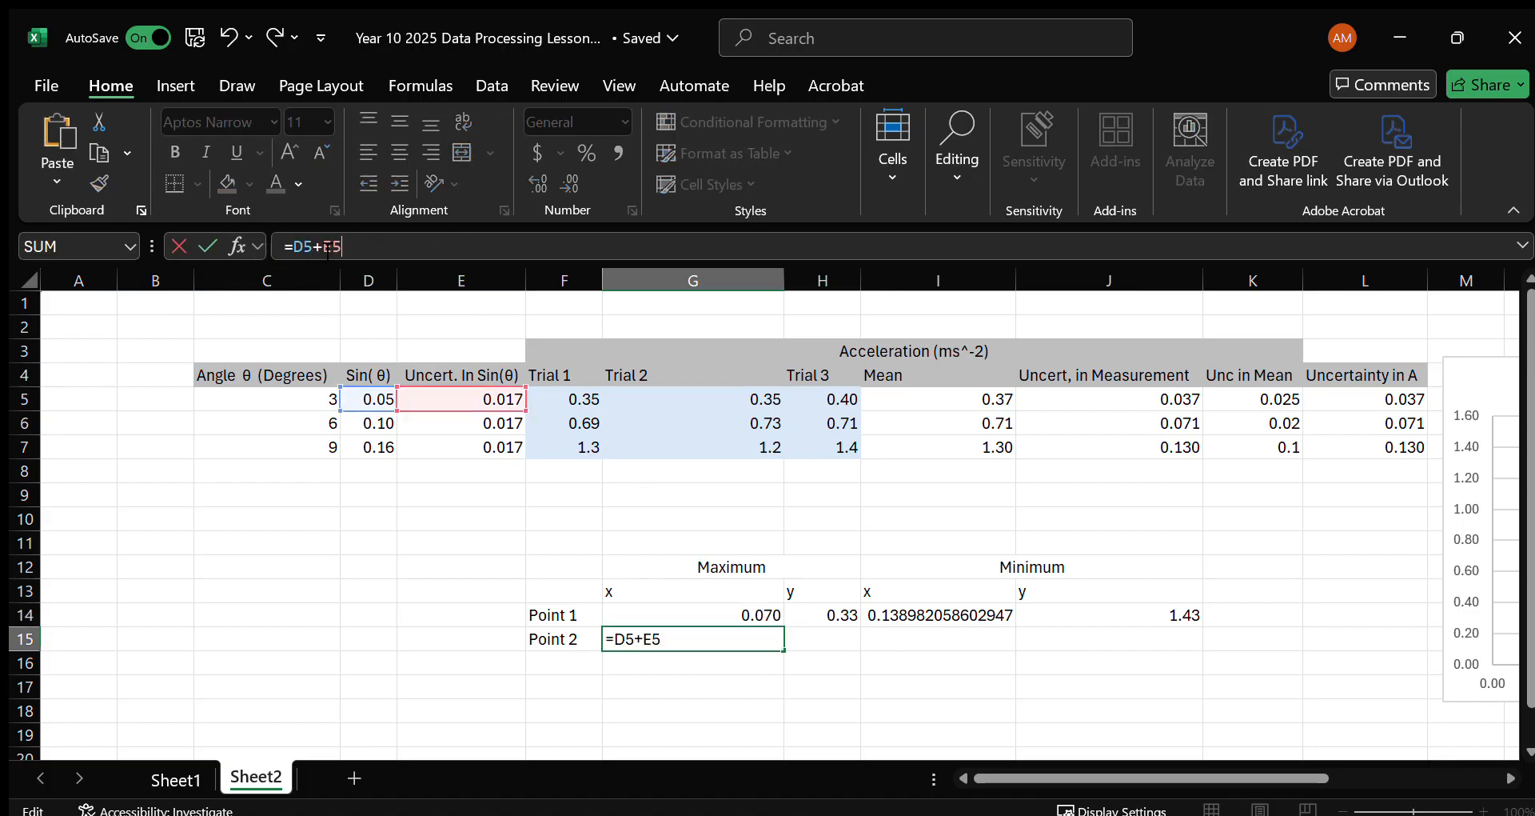
pyautogui.doubleClick(318, 248)
pyautogui.write('-')
pyautogui.press('Return')
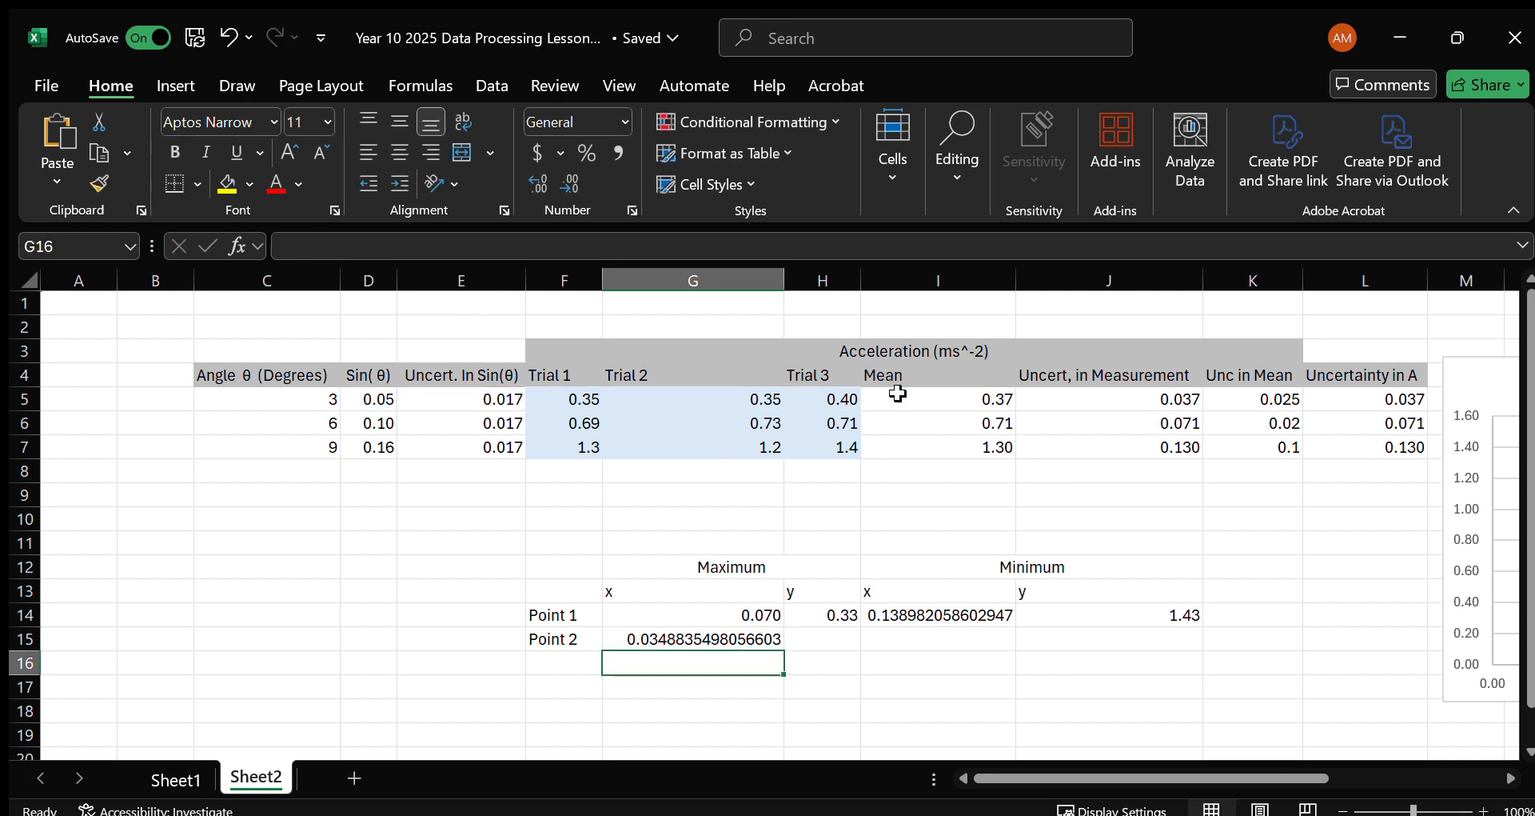
# Copy the formula text from H14 into H15 and change it to =I5+L5.
pyautogui.click(826, 620)
pyautogui.click(385, 246)
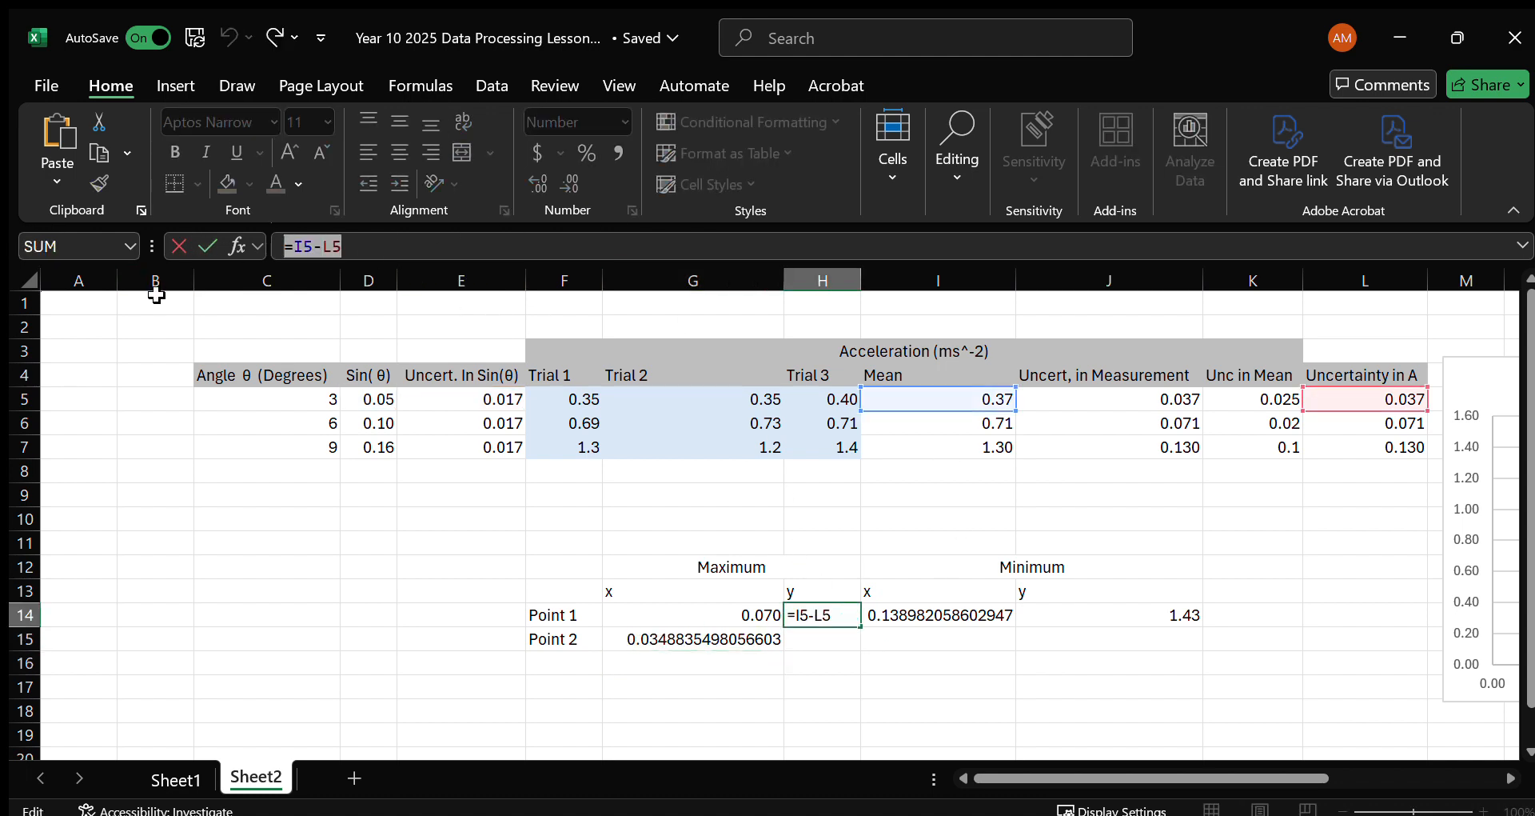
pyautogui.press('Return')
pyautogui.write('=I5-L5')
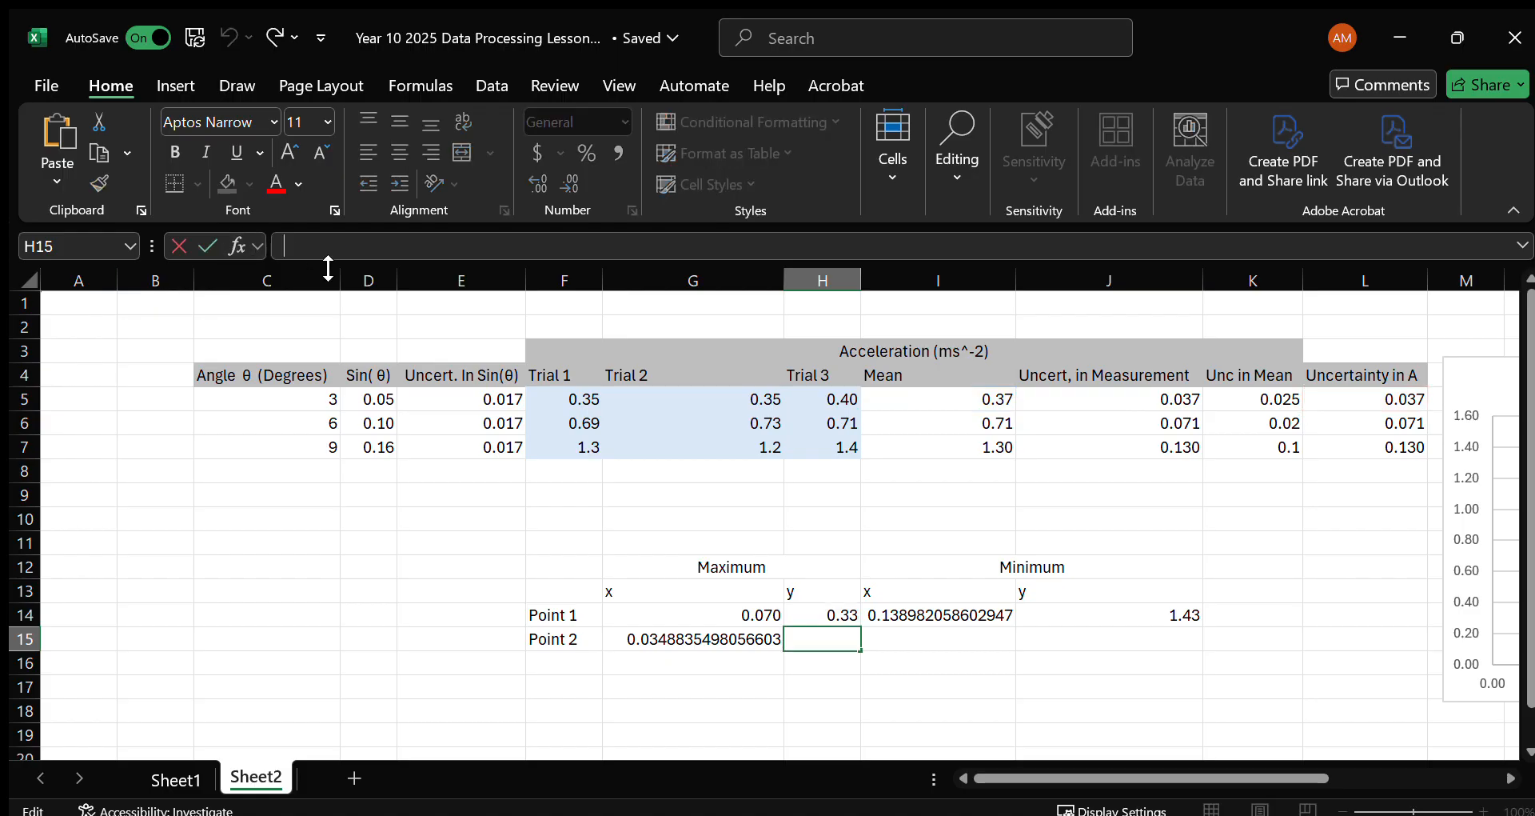
pyautogui.click(326, 248)
pyautogui.press('BackSpace')
pyautogui.write('+')
pyautogui.press('Return')
# Try to copy the formula text from I14 into I15, and undo the accidental edit to I14.
pyautogui.click(970, 614)
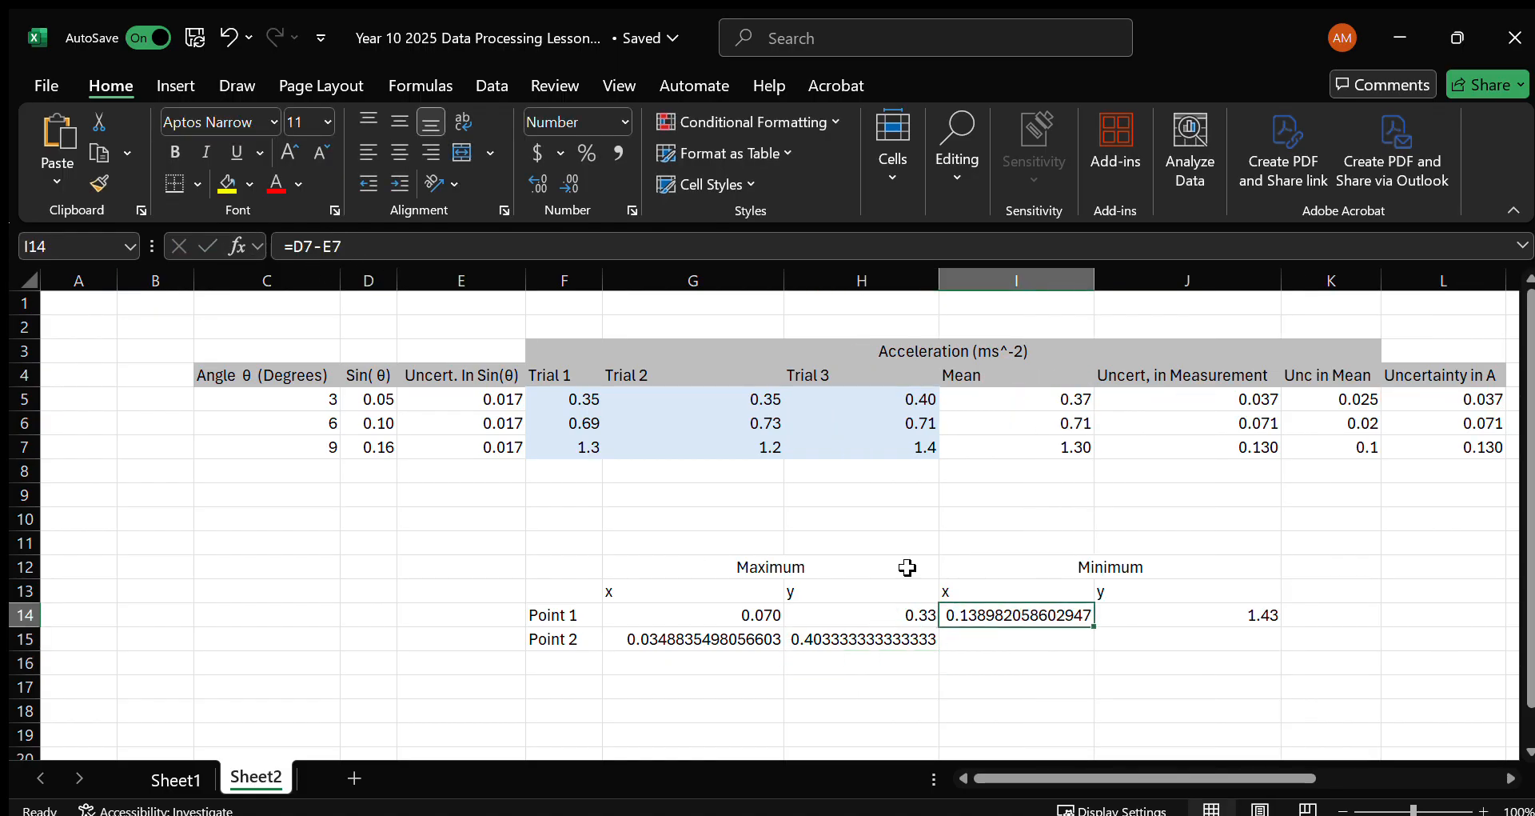
pyautogui.doubleClick(970, 613)
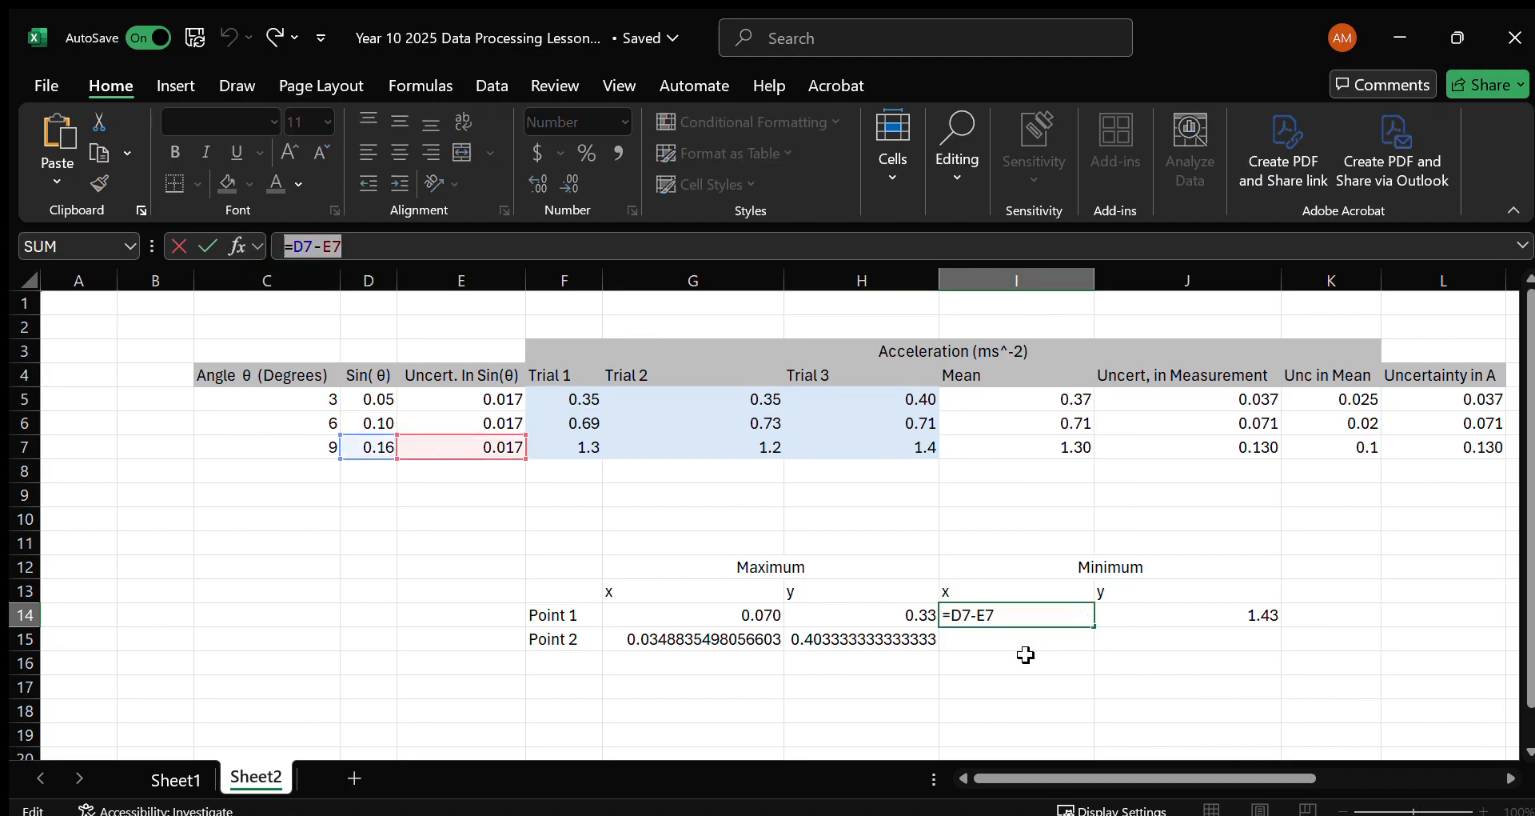
pyautogui.click(1004, 636)
pyautogui.press('Return')
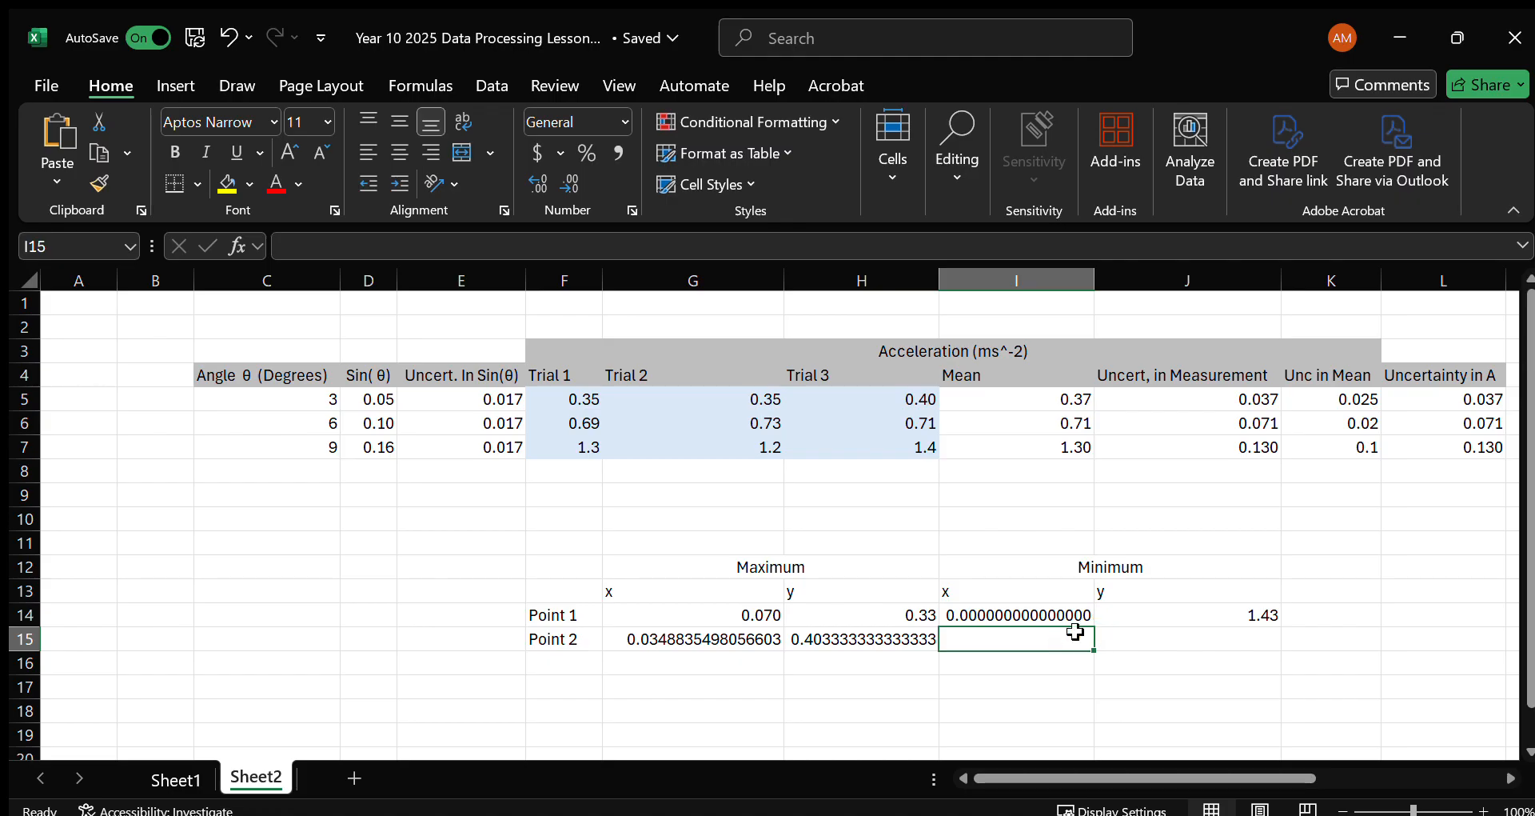
pyautogui.hotkey('ctrl', 'z')
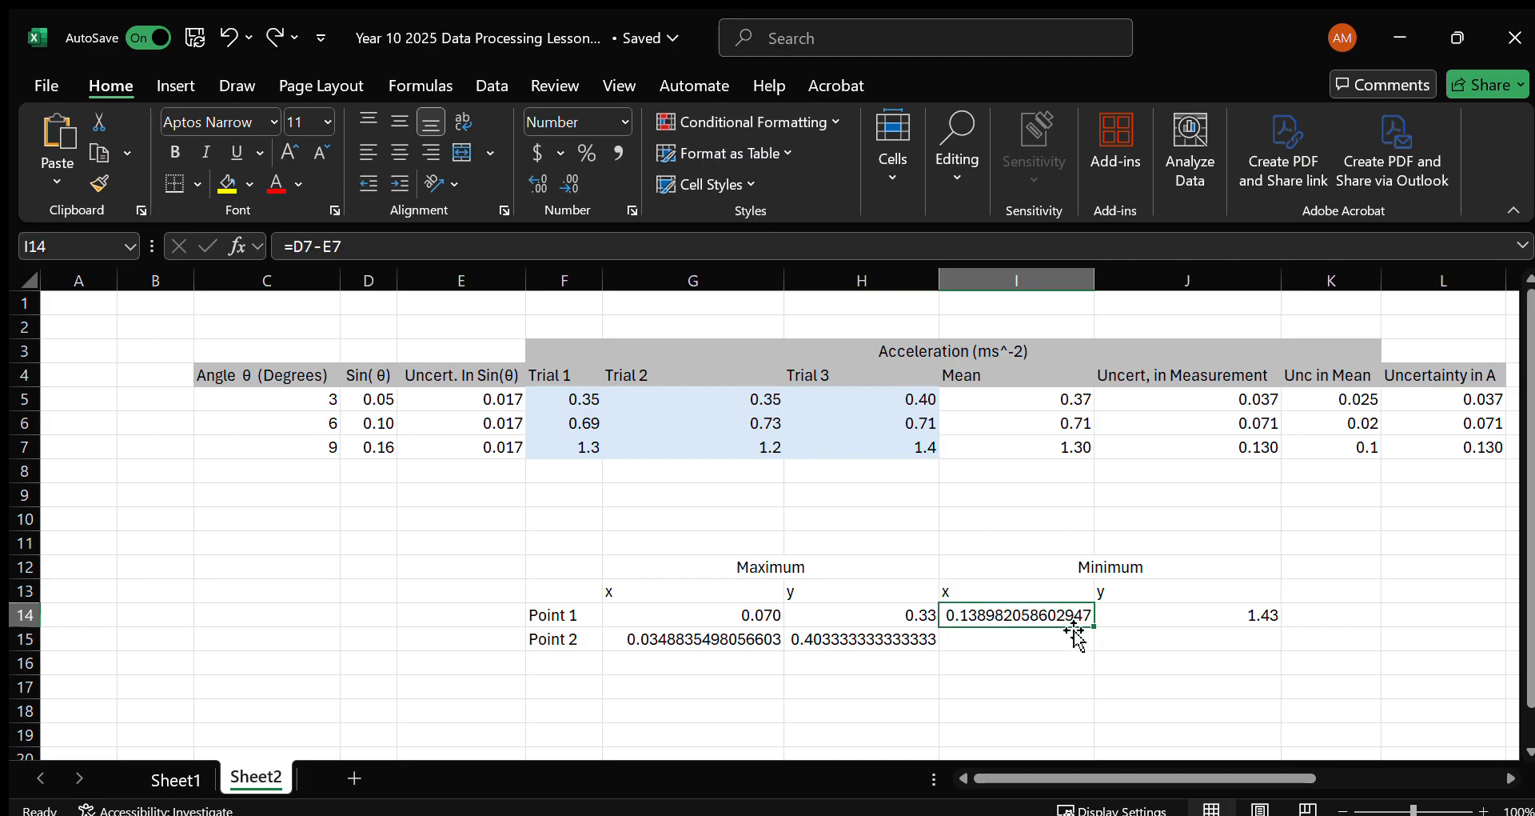
# Copy the formula text from I14 into I15 and change it to =D7+E7.
pyautogui.click(1029, 636)
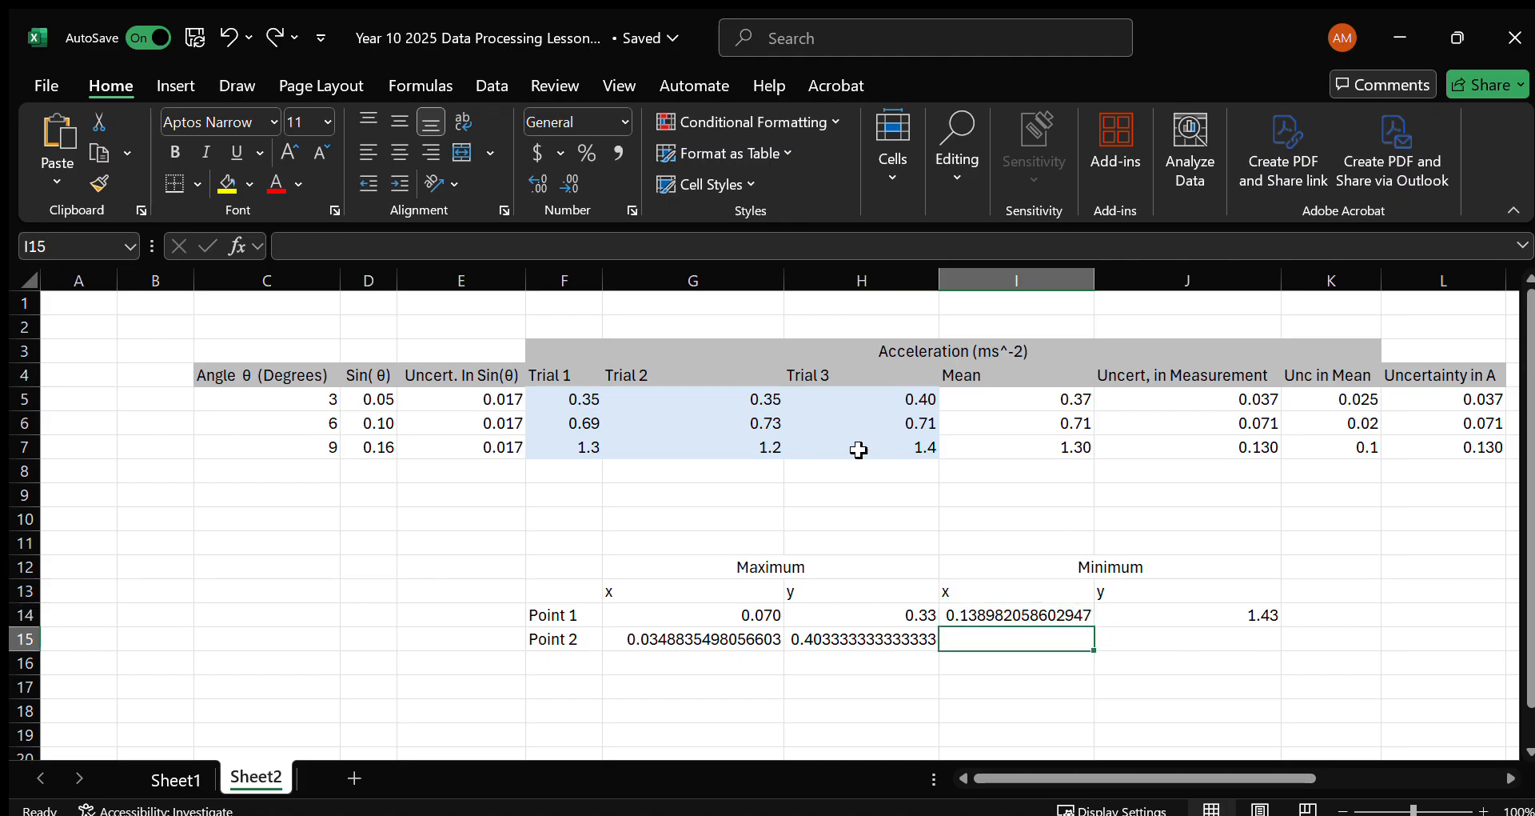
pyautogui.press('F2')
pyautogui.write('=D7-E7')
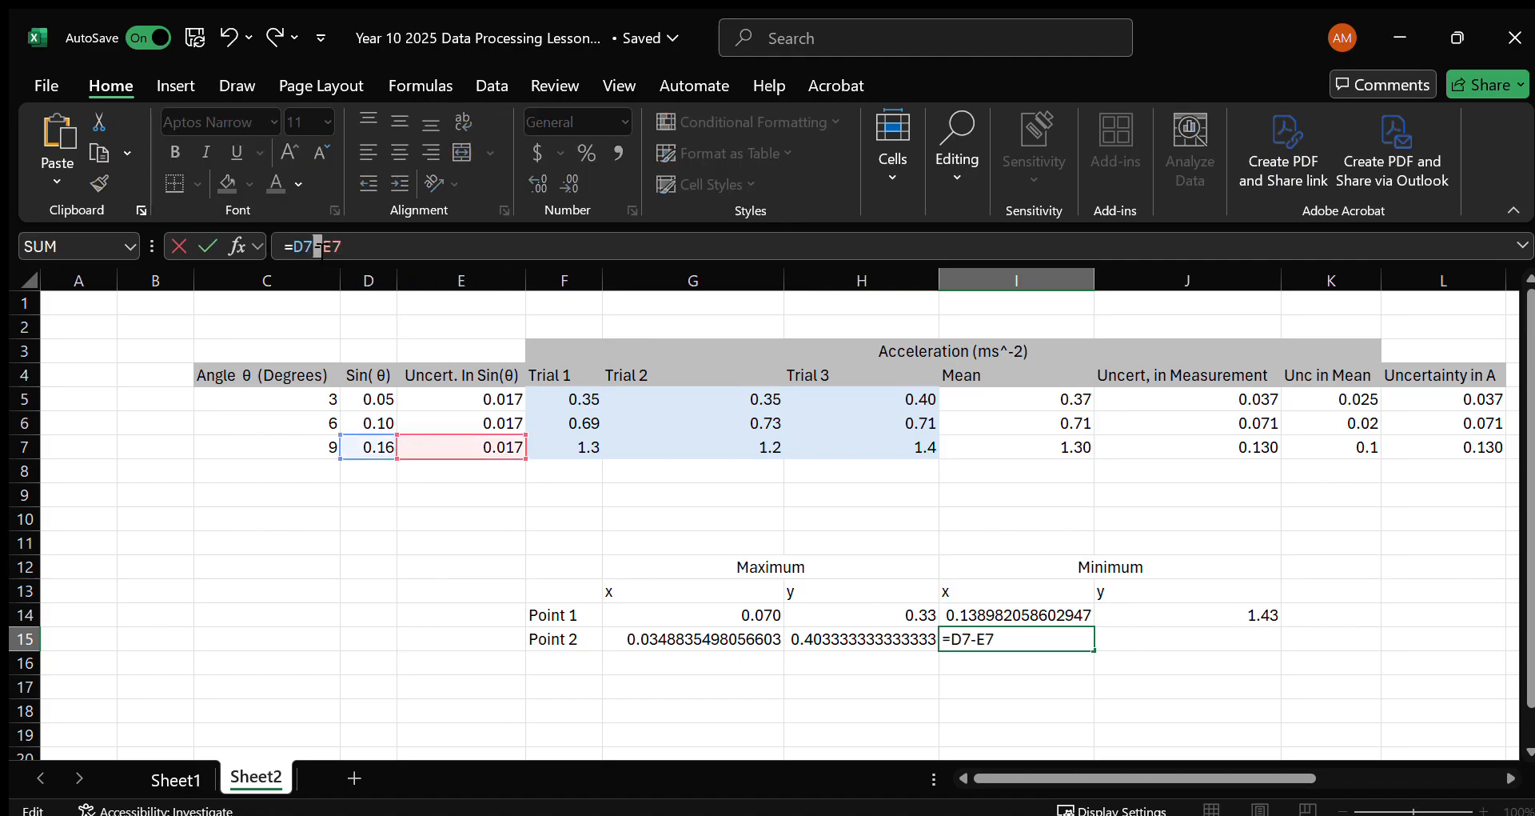
pyautogui.press('Return')
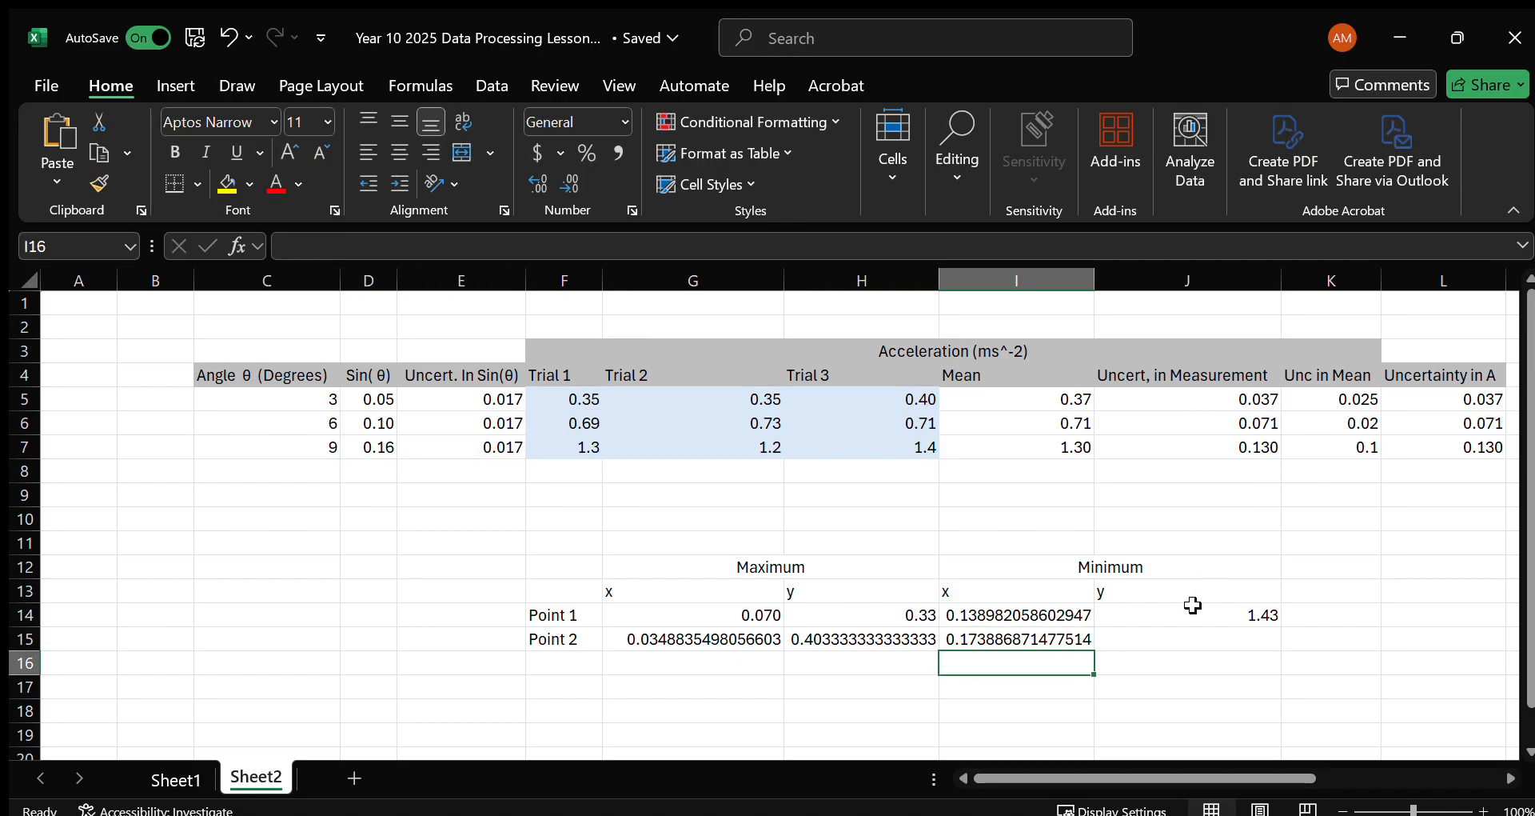
# Copy the formula text from J14 into J15 and change it to =I7-L7.
pyautogui.click(1192, 607)
pyautogui.press('F2')
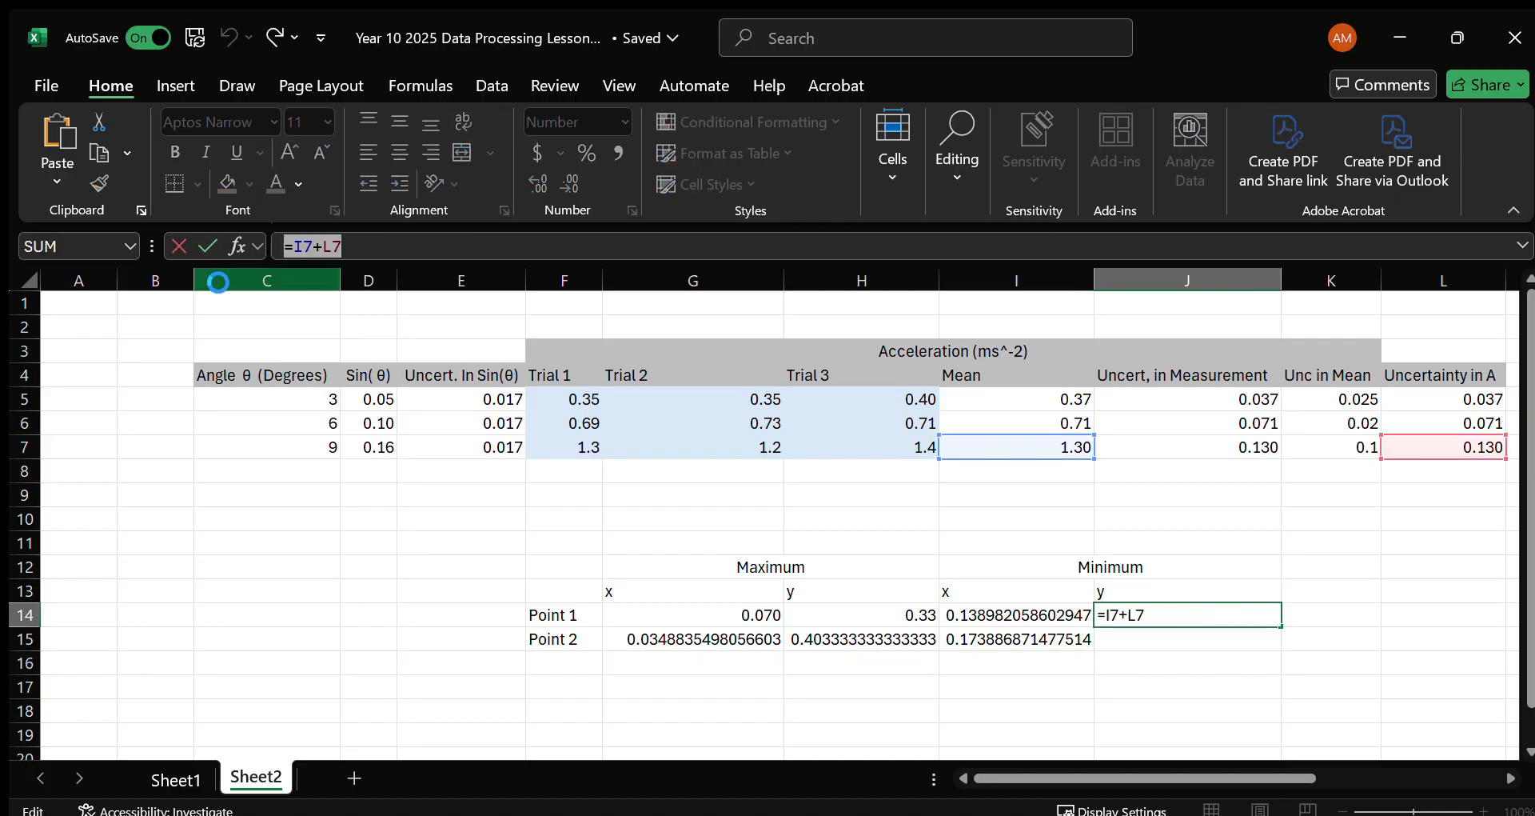
pyautogui.press('Return')
pyautogui.write('=I7+L7')
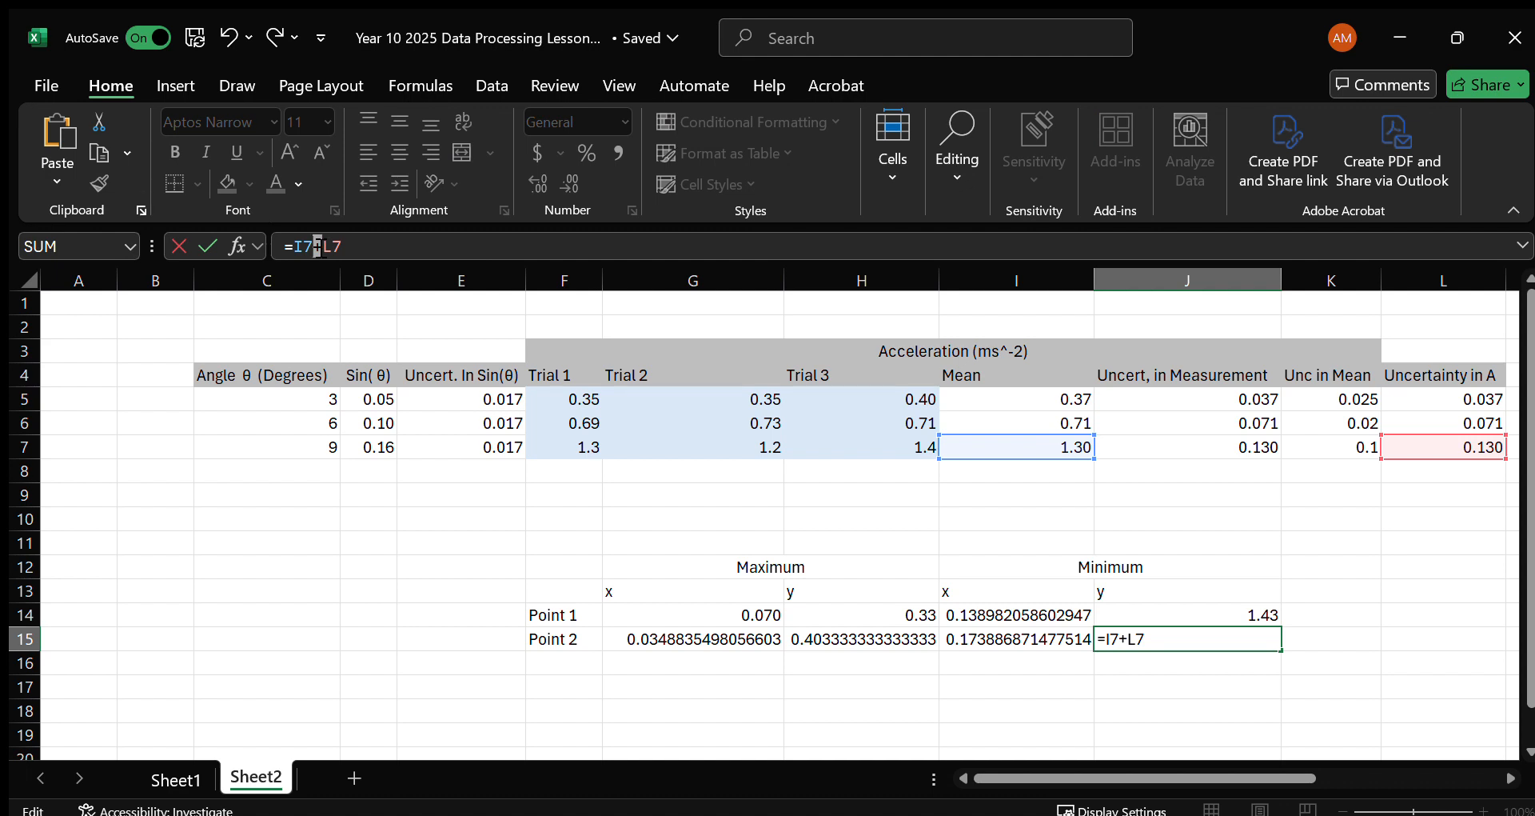
pyautogui.click(321, 247)
pyautogui.press('BackSpace')
pyautogui.write('-')
pyautogui.press('Return')
# Format all the Point 1 and Point 2 coordinates in G14:J15 to two decimal places.
pyautogui.hscroll(2, 911, 619)
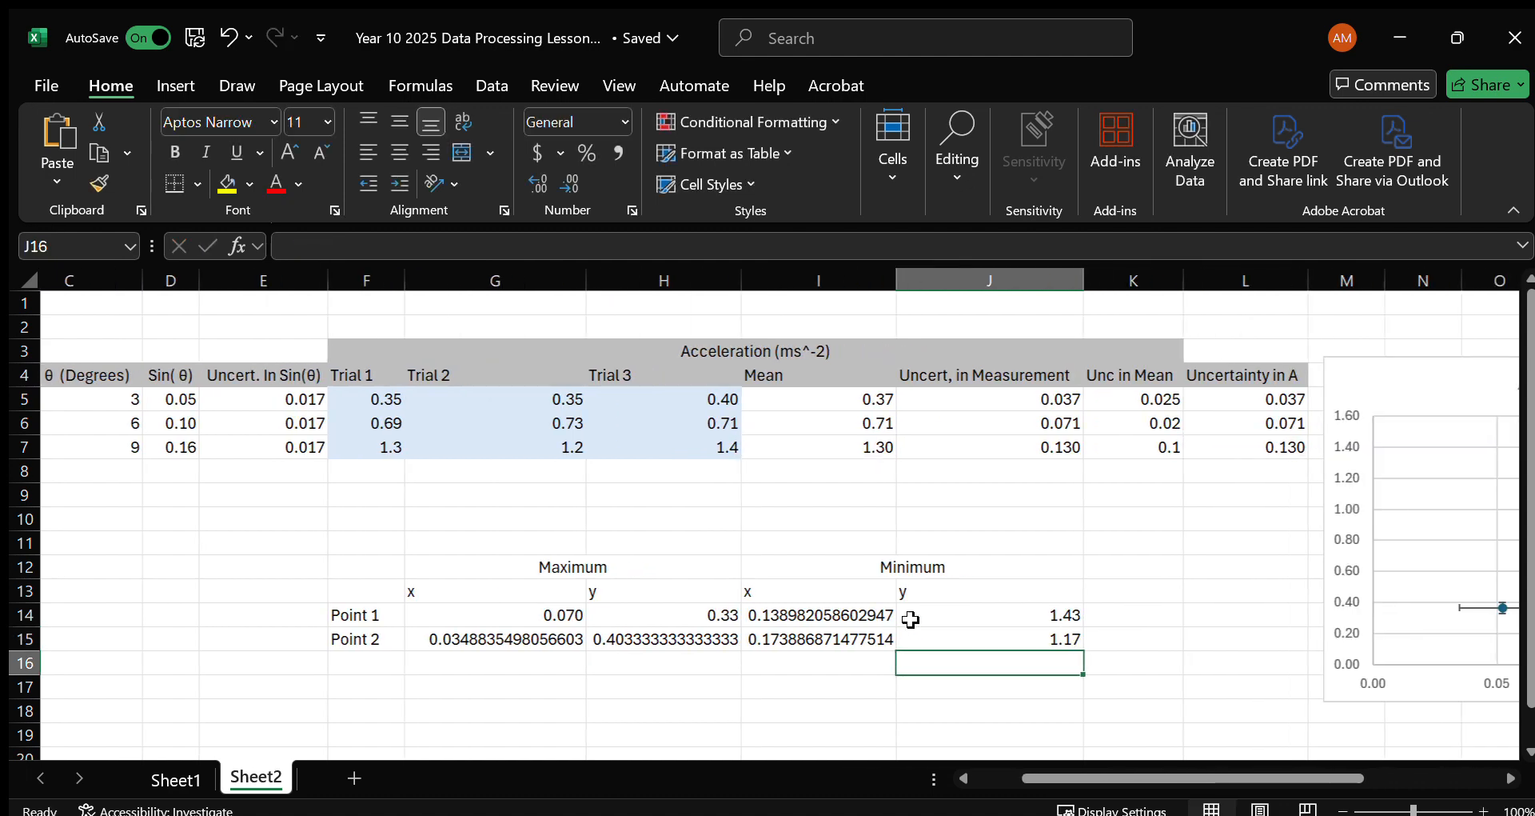
pyautogui.hscroll(3, 910, 620)
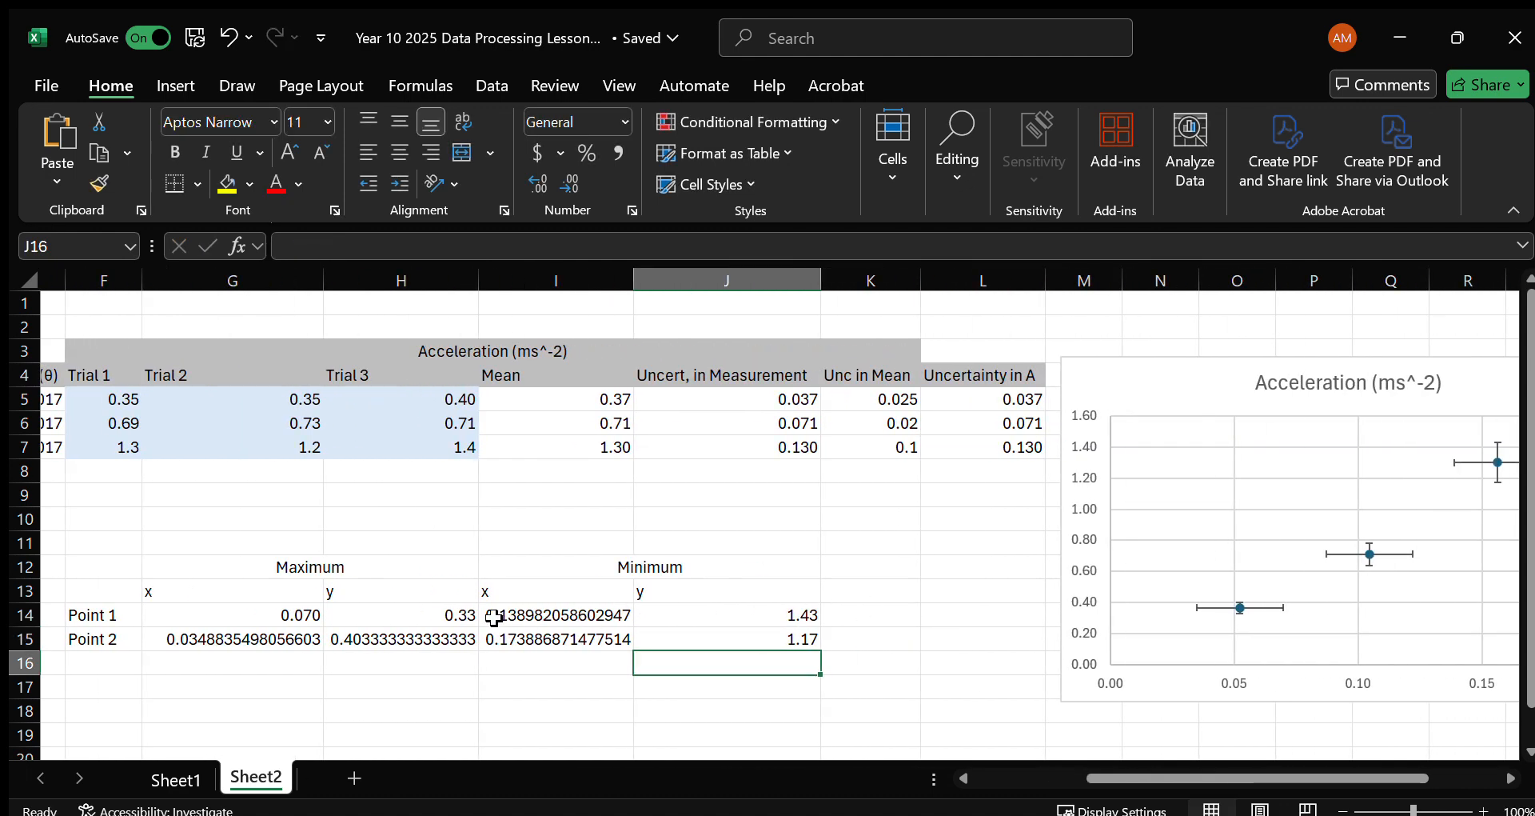
pyautogui.moveTo(273, 620); pyautogui.dragTo(684, 624)
pyautogui.click(400, 637)
pyautogui.moveTo(262, 624); pyautogui.dragTo(734, 632)
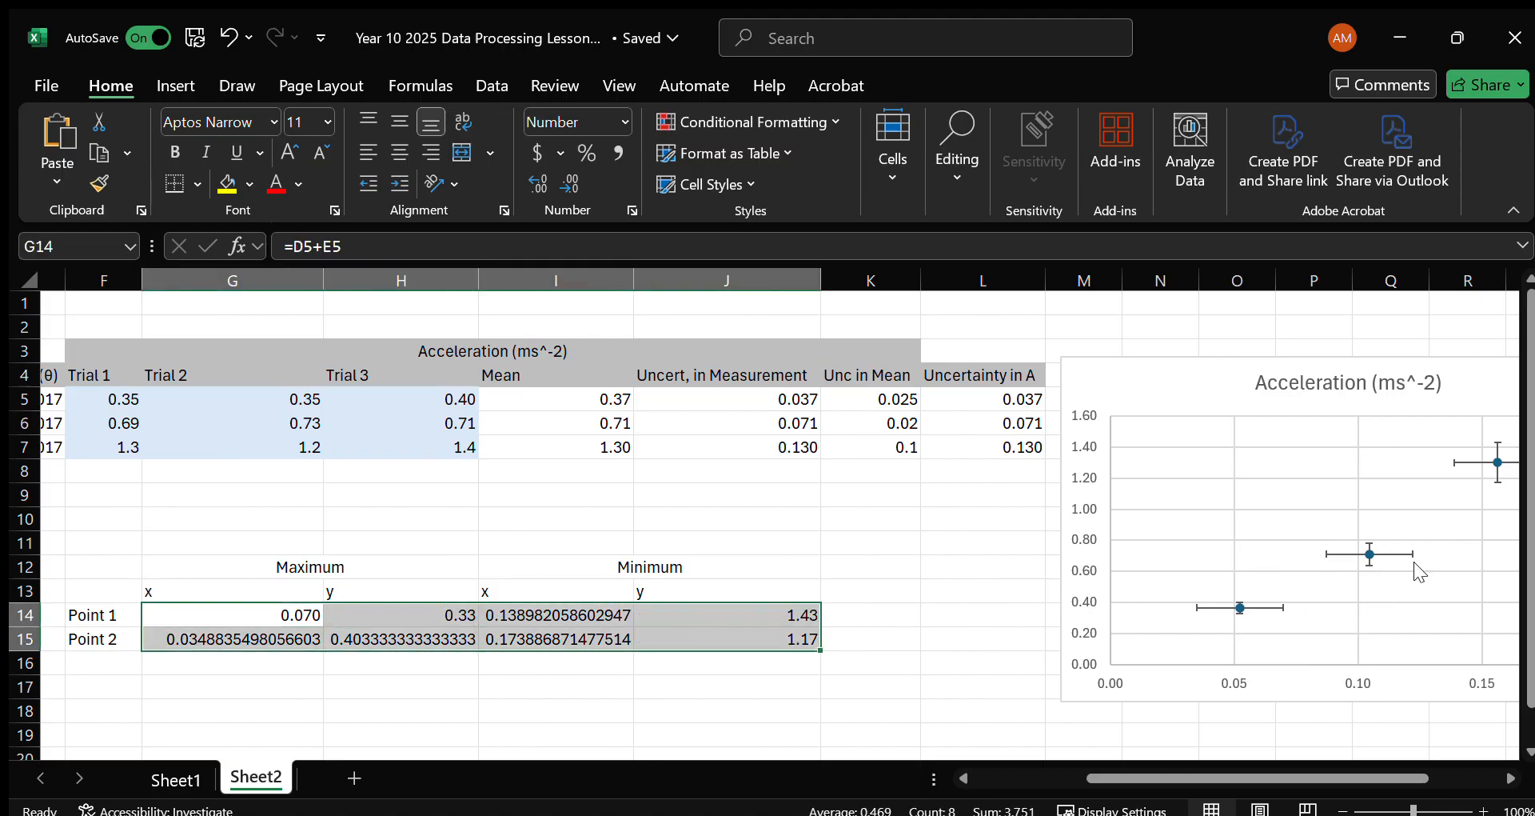
pyautogui.click(557, 174)
pyautogui.click(558, 174)
pyautogui.click(538, 183)
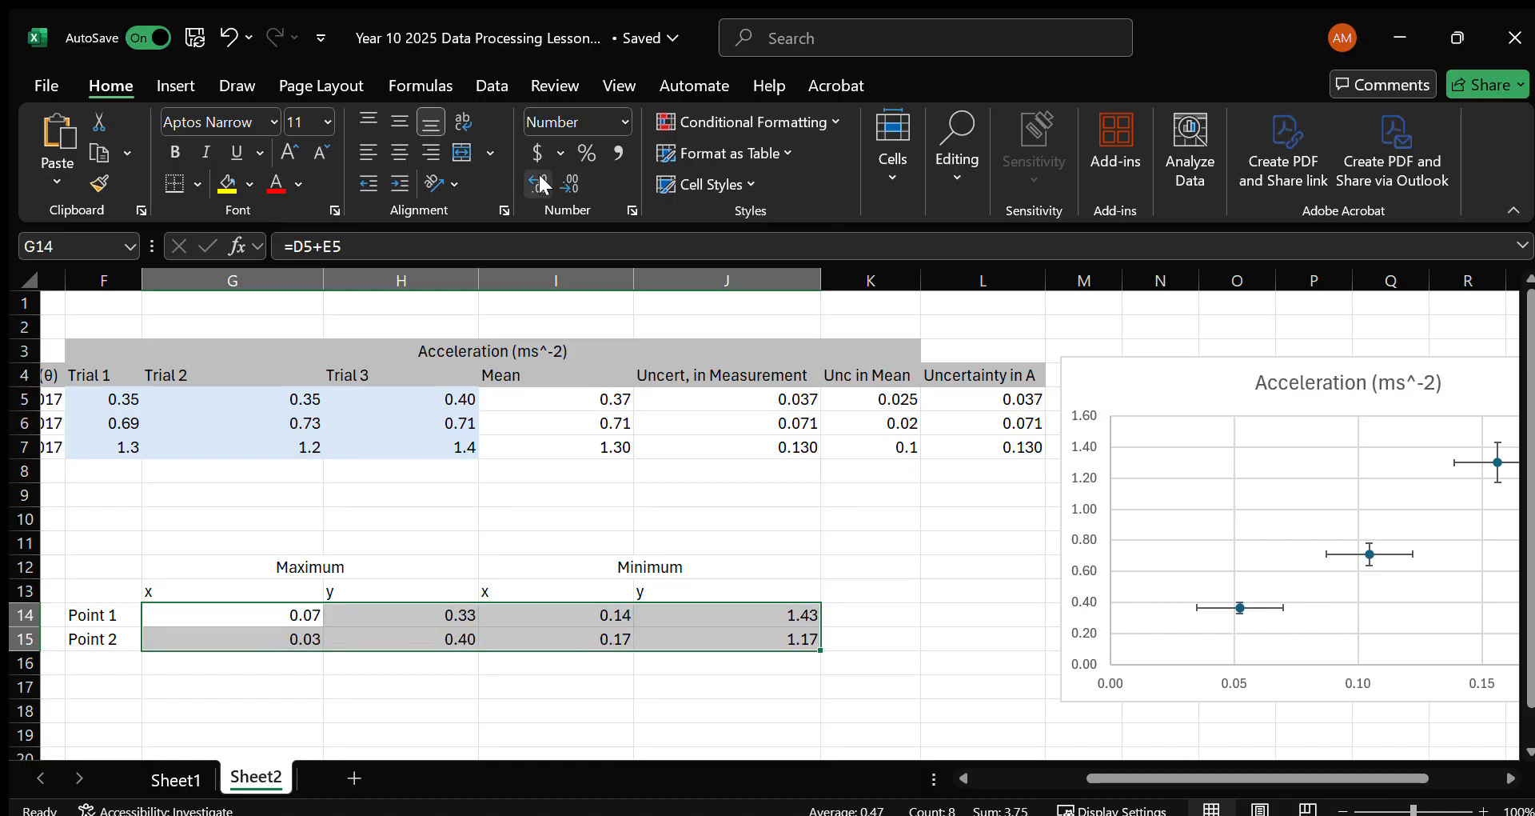
# Move the chart closer to the coordinate table and add a series named from G12 with X values G14:G15 and Y values H14:H15.
pyautogui.moveTo(1179, 384); pyautogui.dragTo(970, 372)
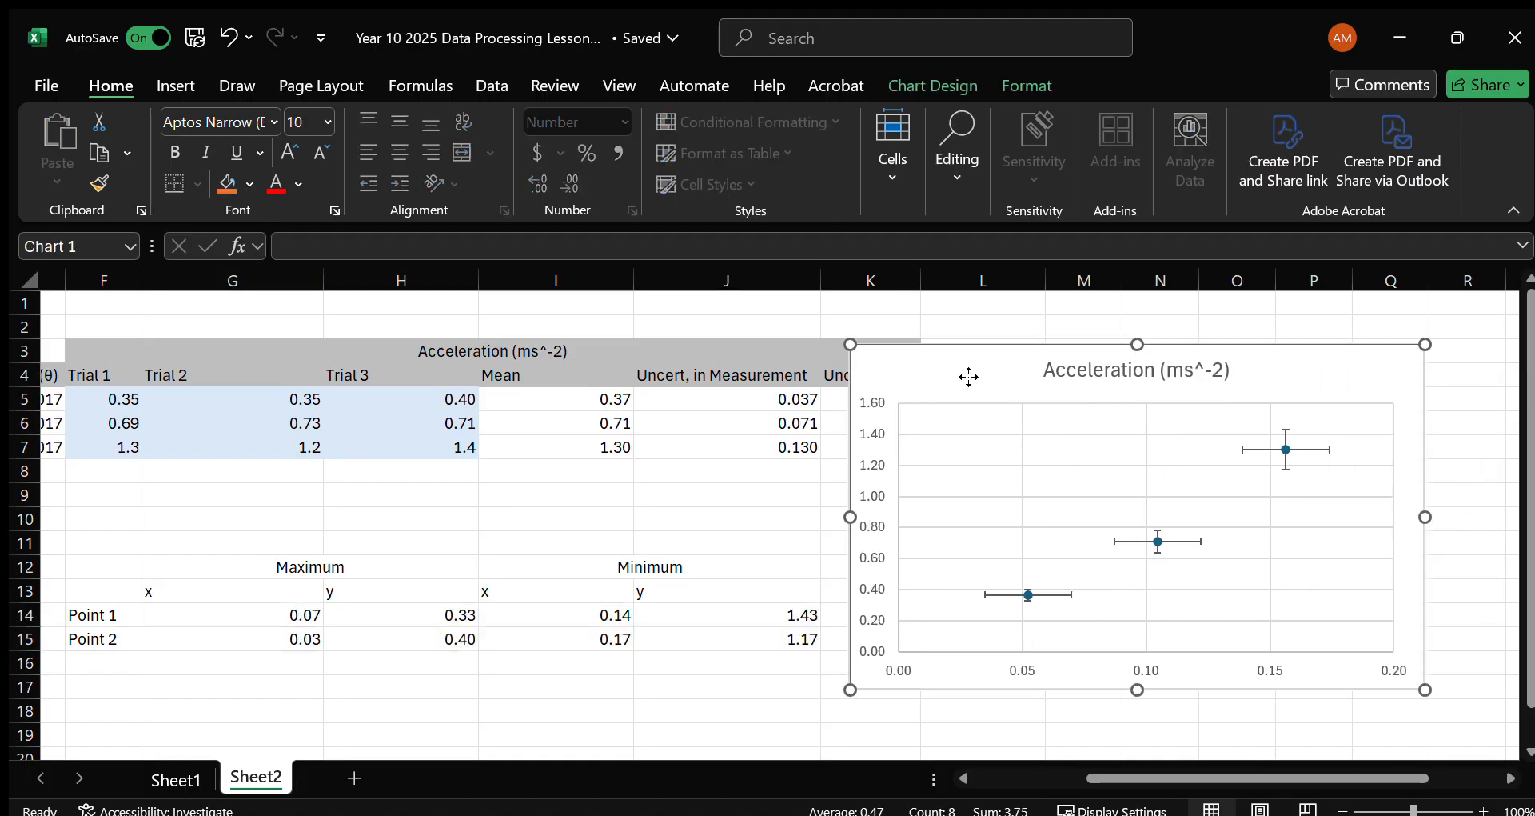
pyautogui.press('Escape')
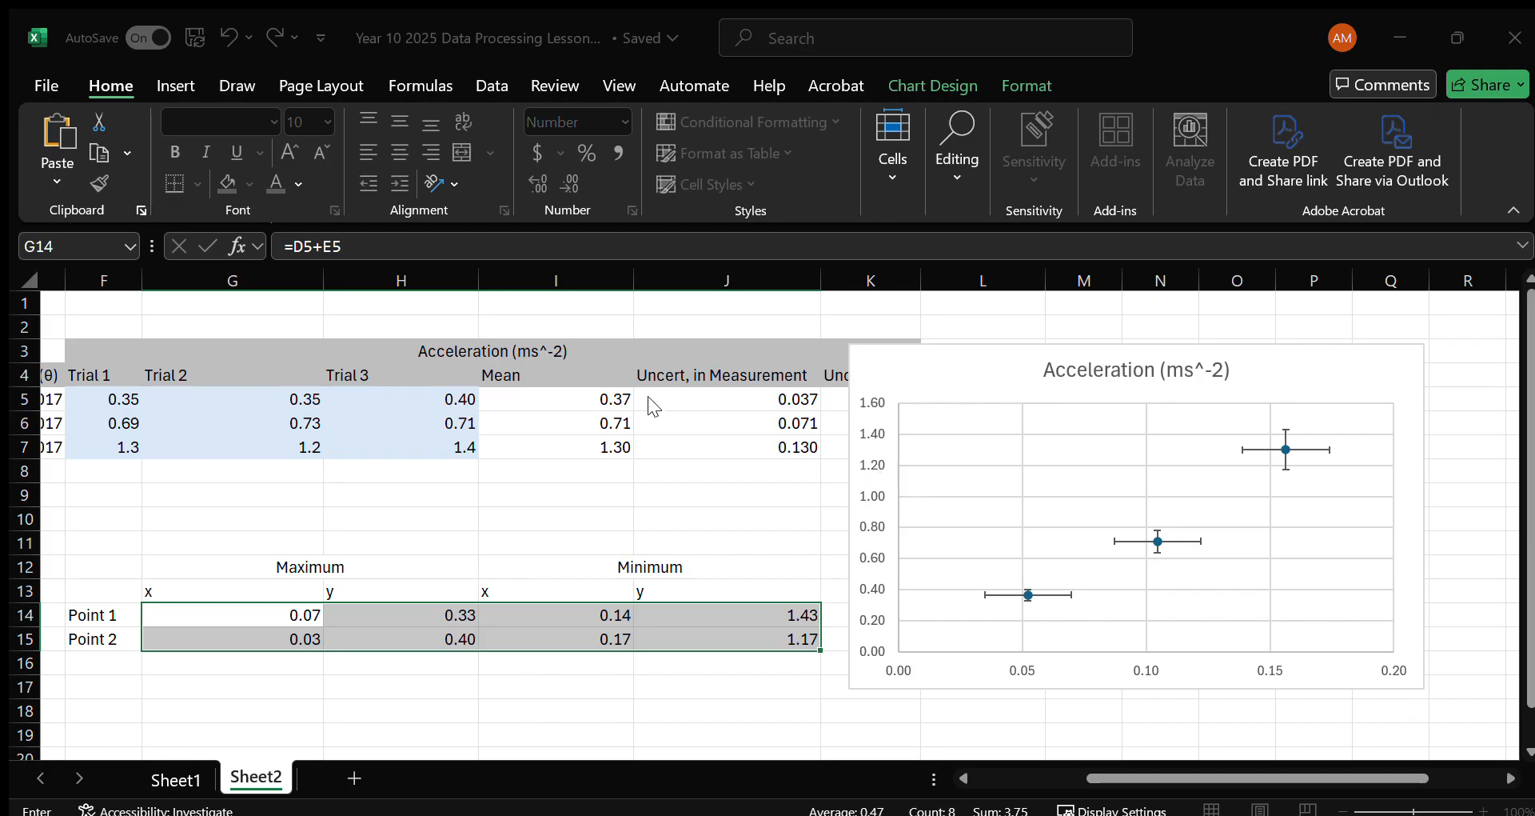
pyautogui.click(484, 394)
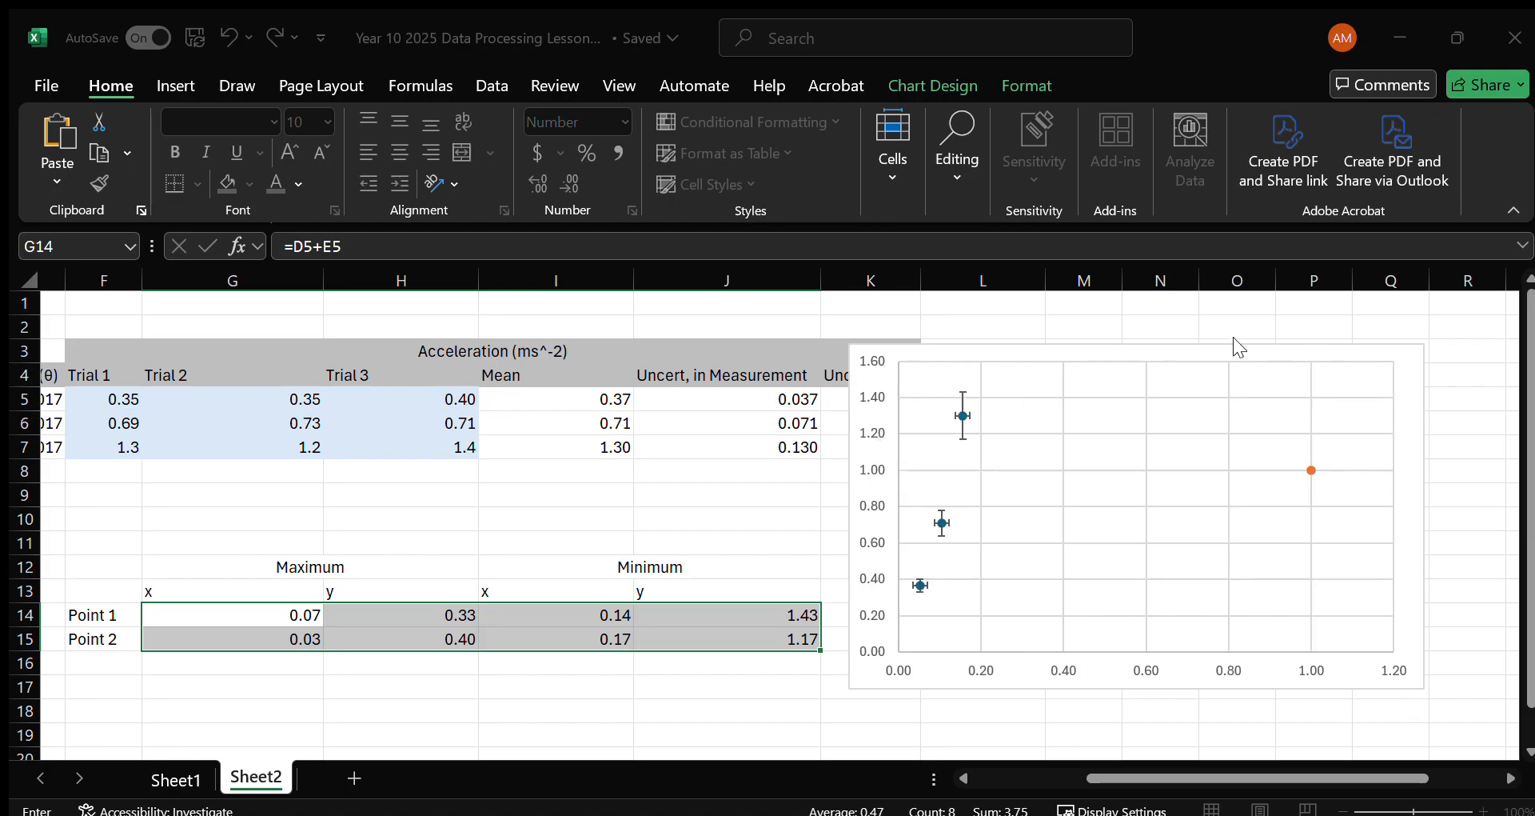
pyautogui.click(367, 572)
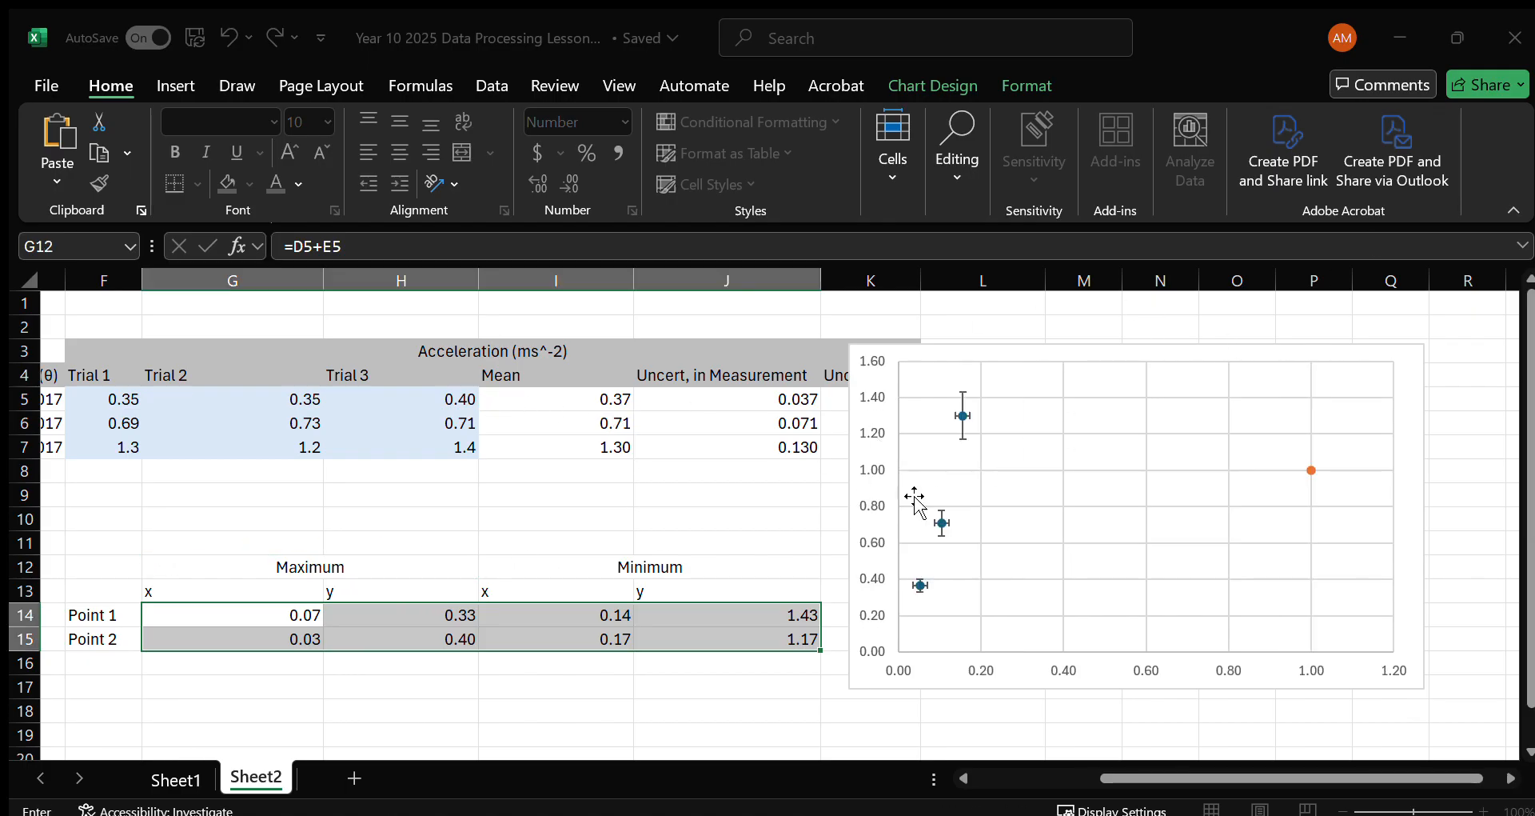
pyautogui.moveTo(302, 612); pyautogui.dragTo(288, 634)
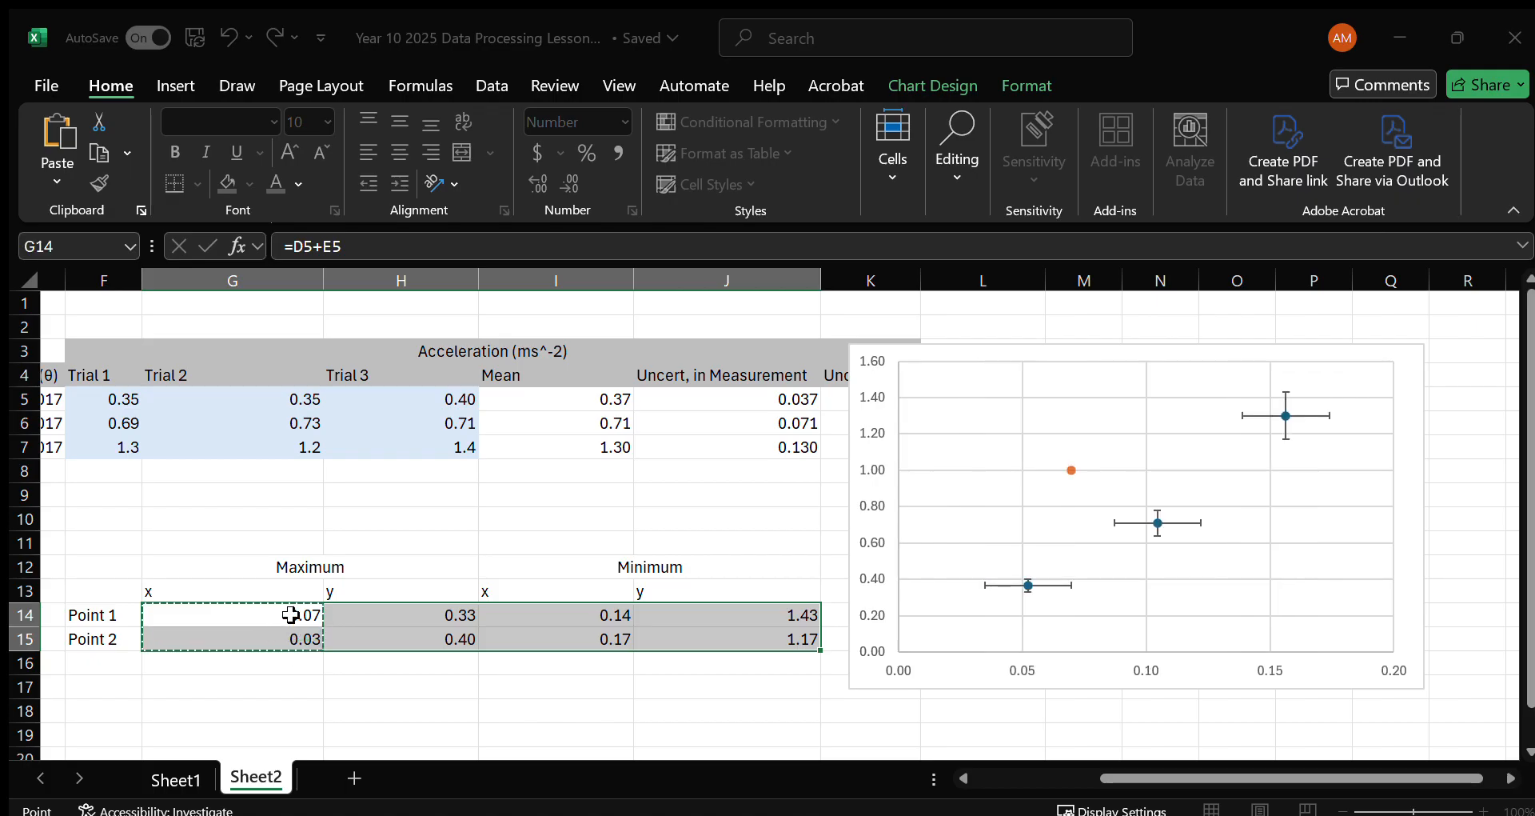
pyautogui.click(1102, 375)
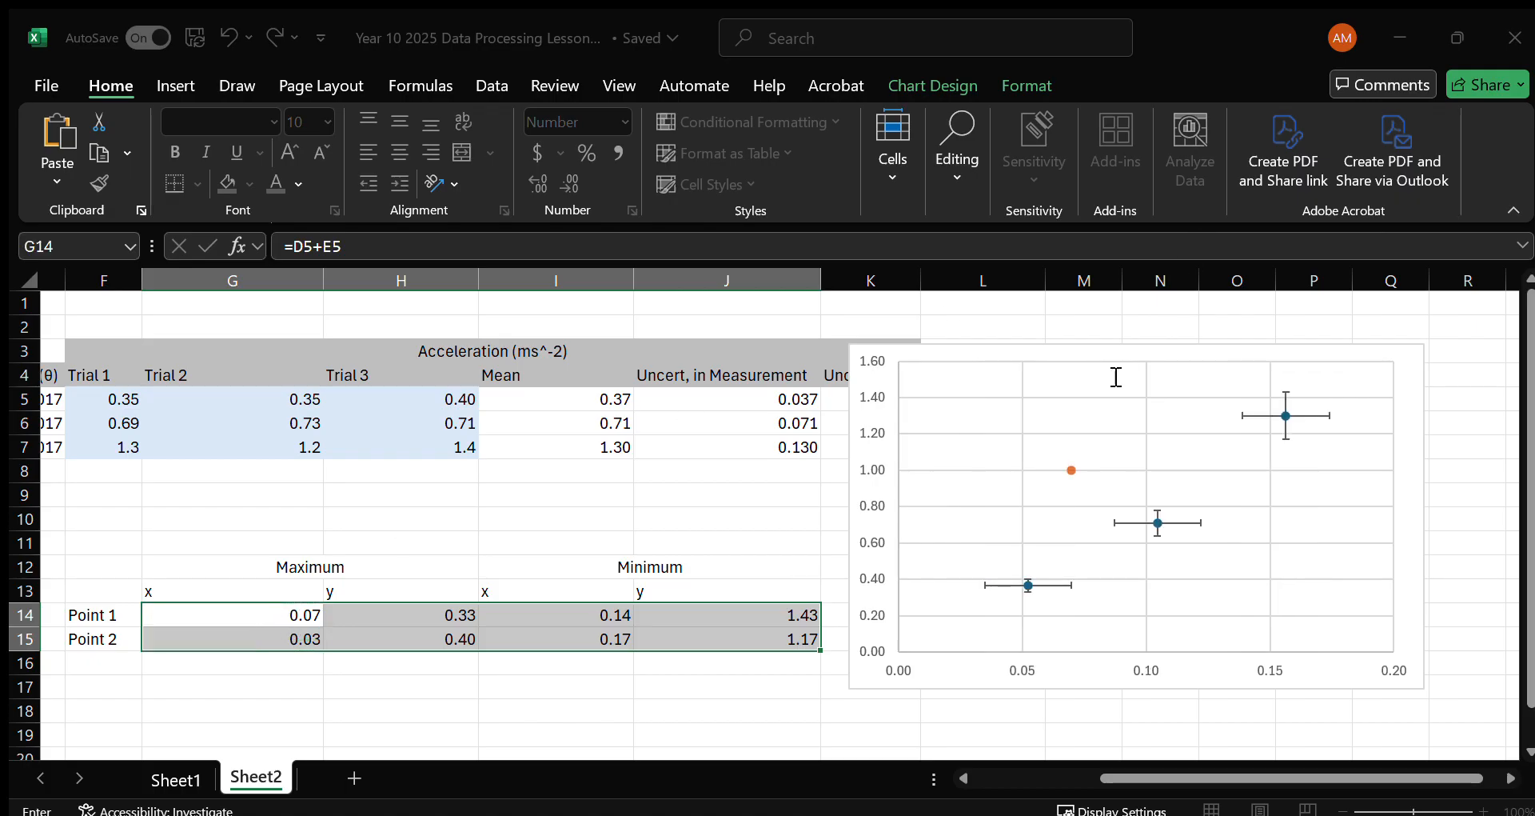
pyautogui.moveTo(367, 616); pyautogui.dragTo(376, 637)
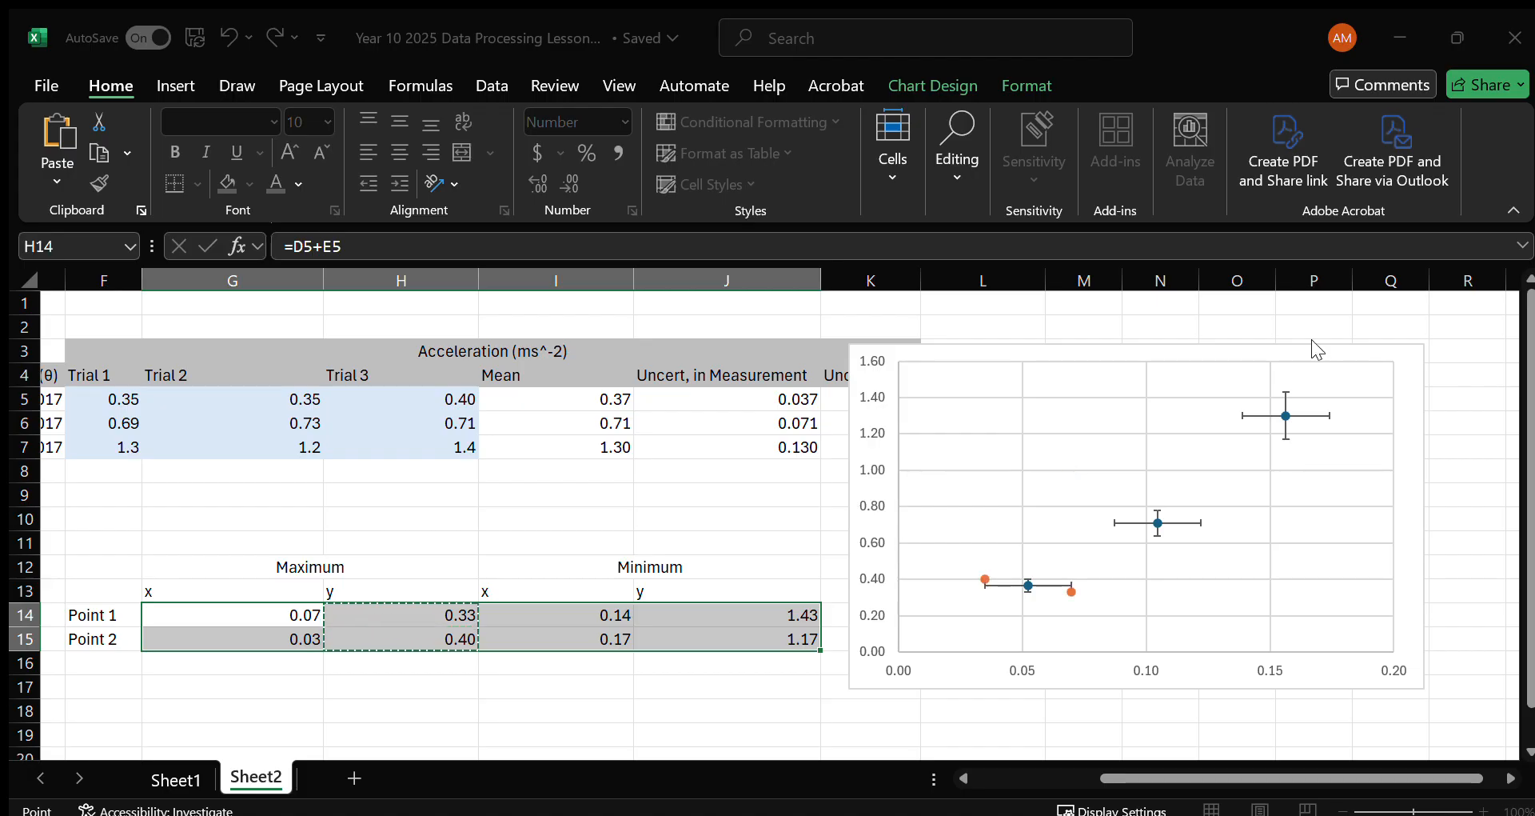
pyautogui.click(1298, 400)
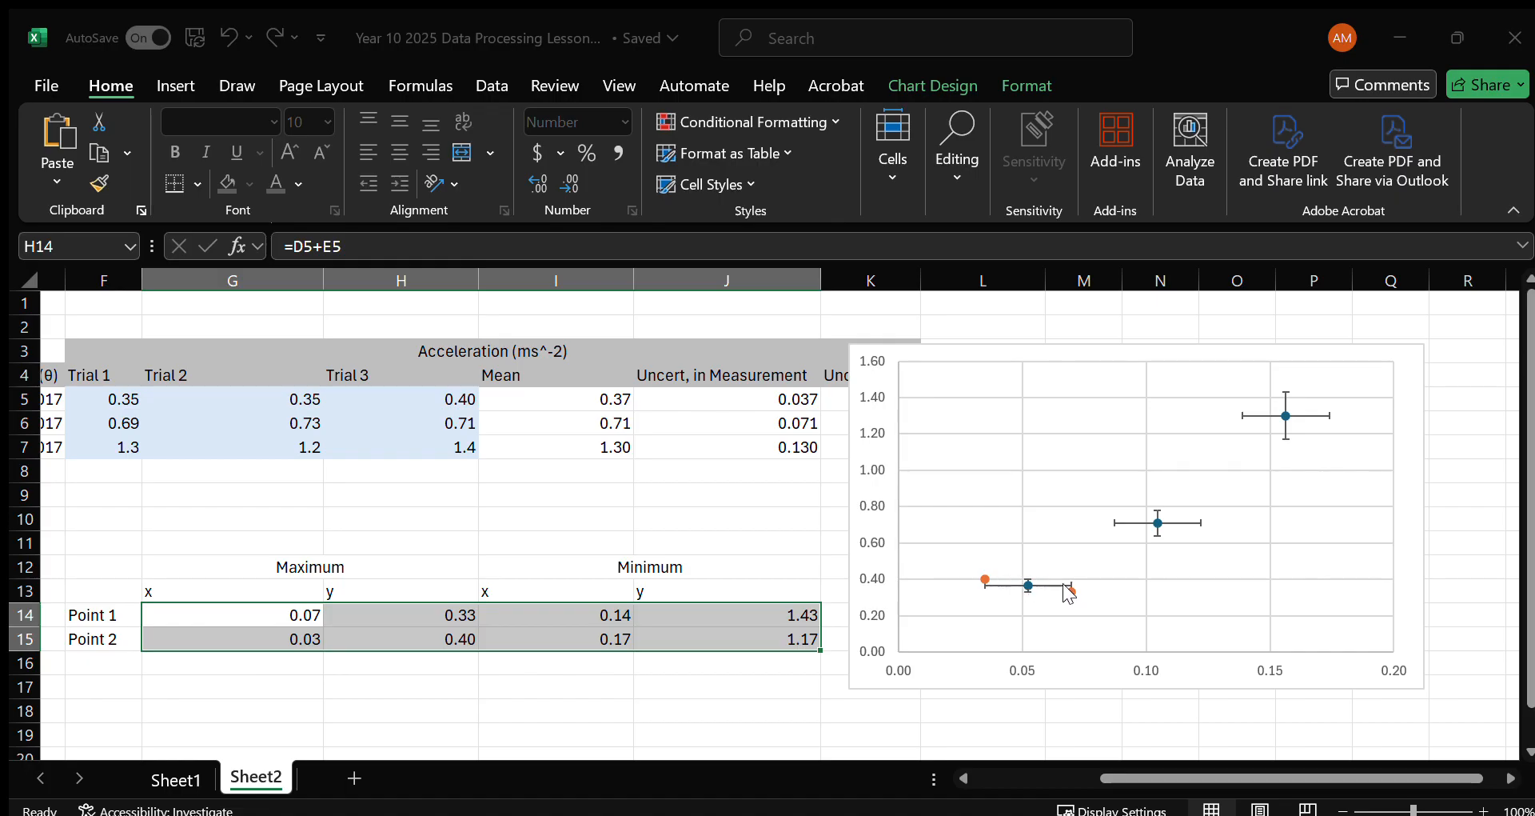
# Remove the added series and recreate it with G12 as its name, G14:G15 as X values and H14:H15 as Y values.
pyautogui.click(1055, 214)
pyautogui.click(875, 235)
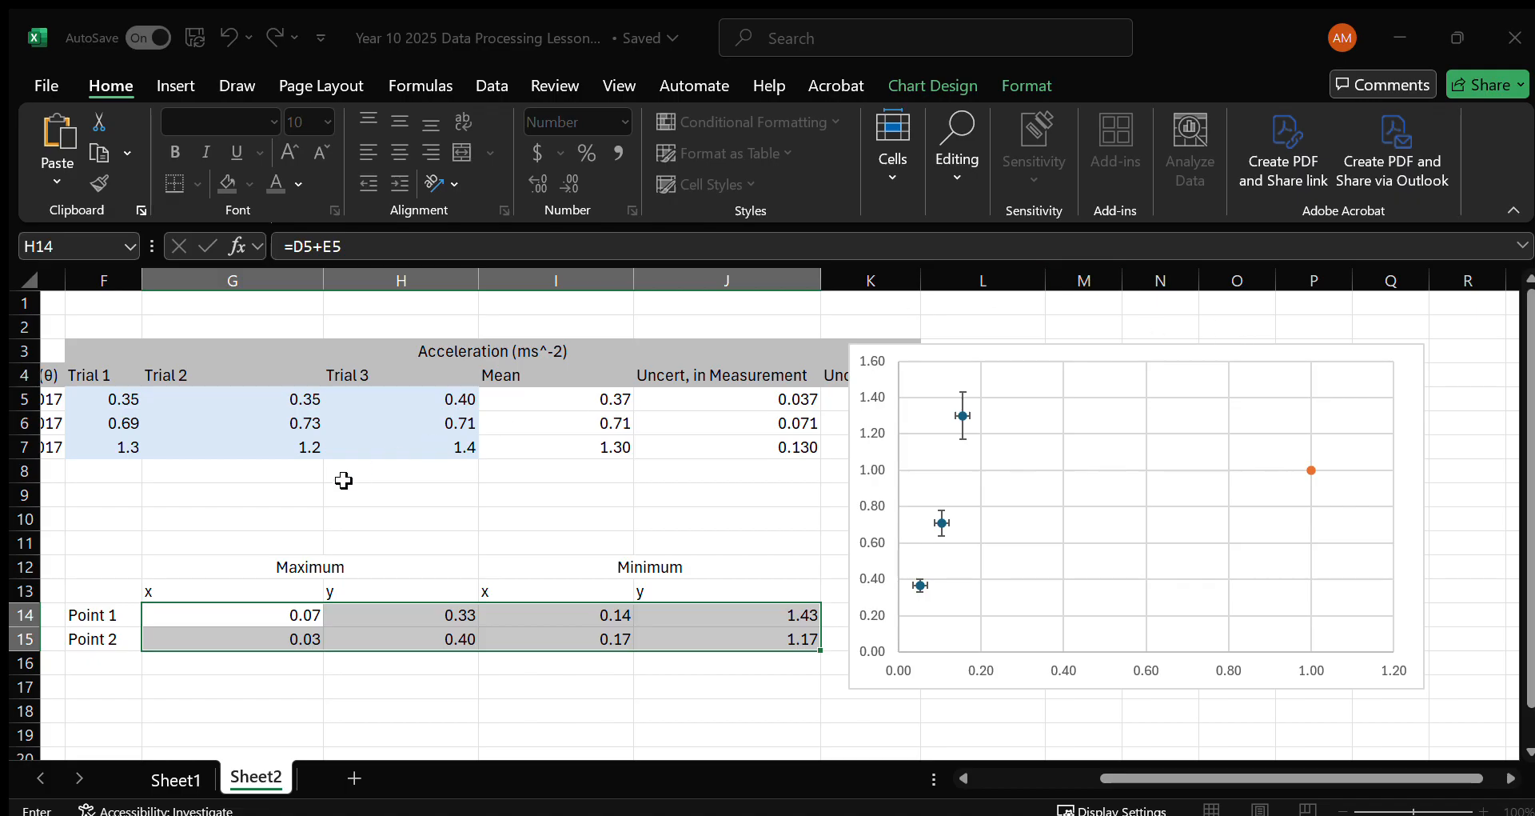
pyautogui.click(313, 561)
pyautogui.moveTo(246, 617); pyautogui.dragTo(250, 634)
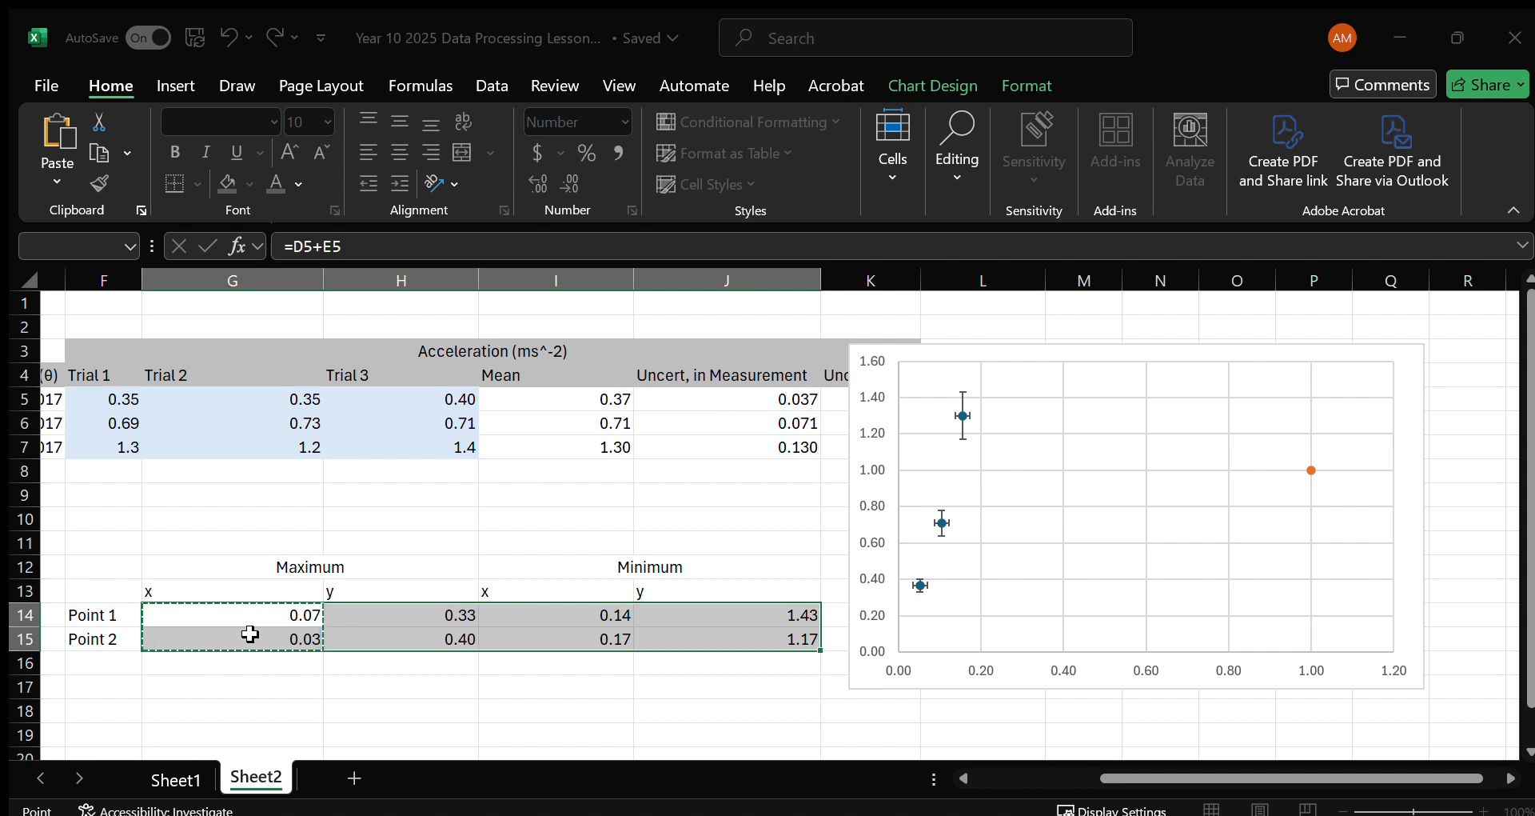
pyautogui.click(520, 756)
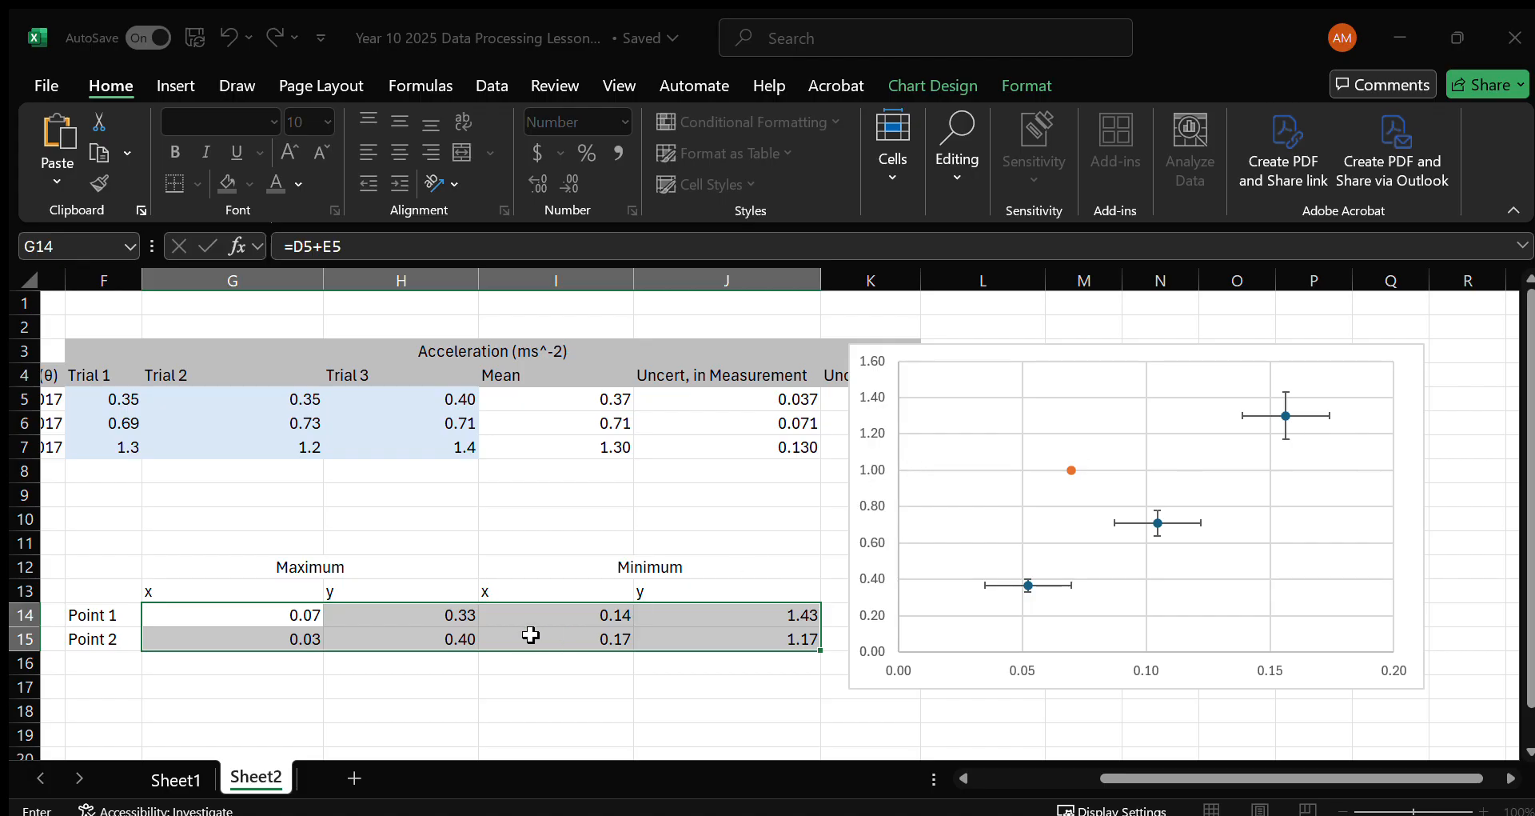
pyautogui.moveTo(449, 615); pyautogui.dragTo(449, 636)
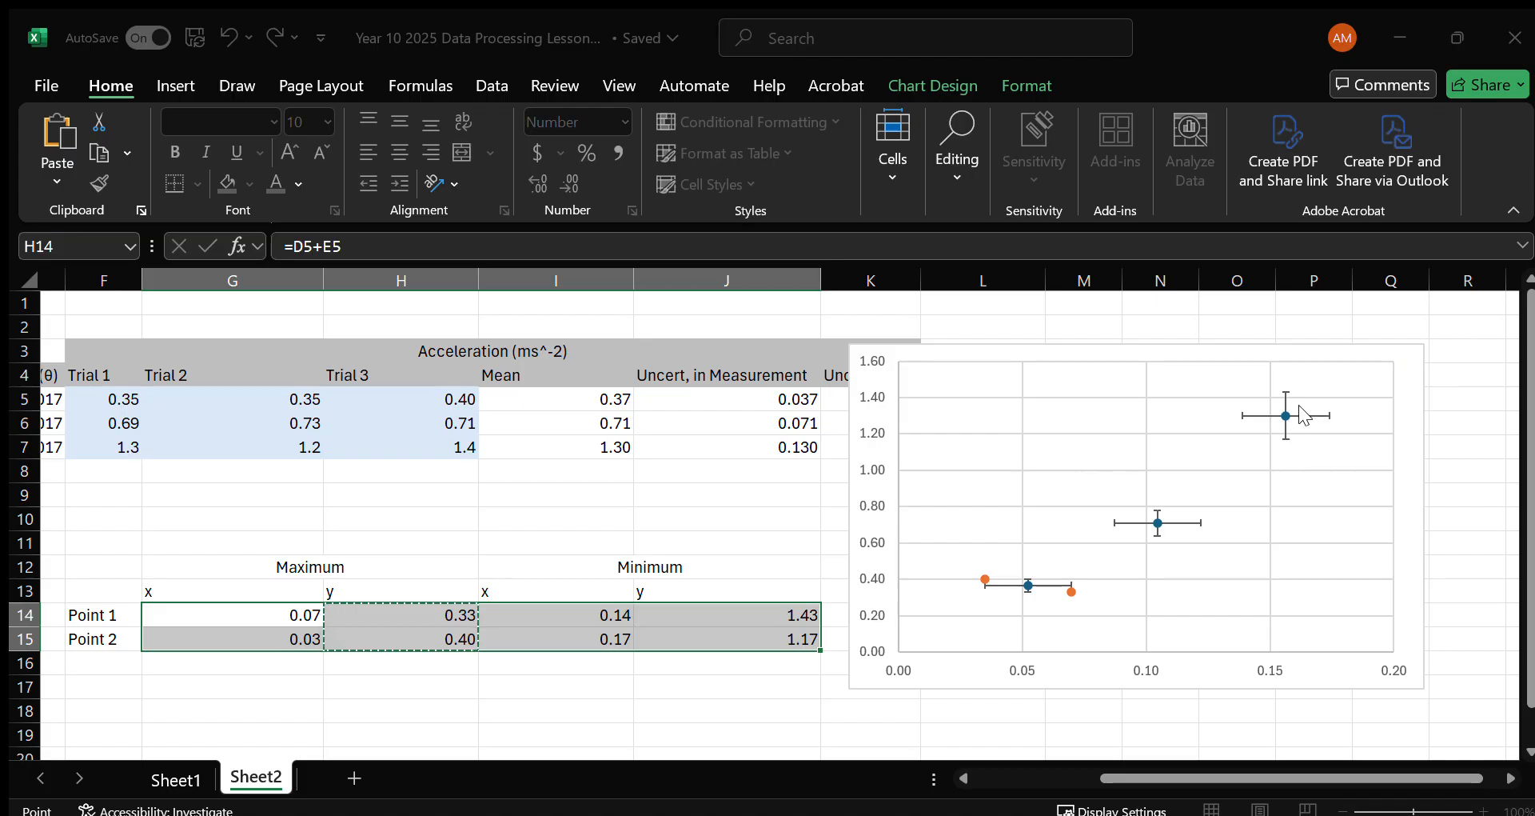
pyautogui.click(1299, 406)
pyautogui.click(1375, 406)
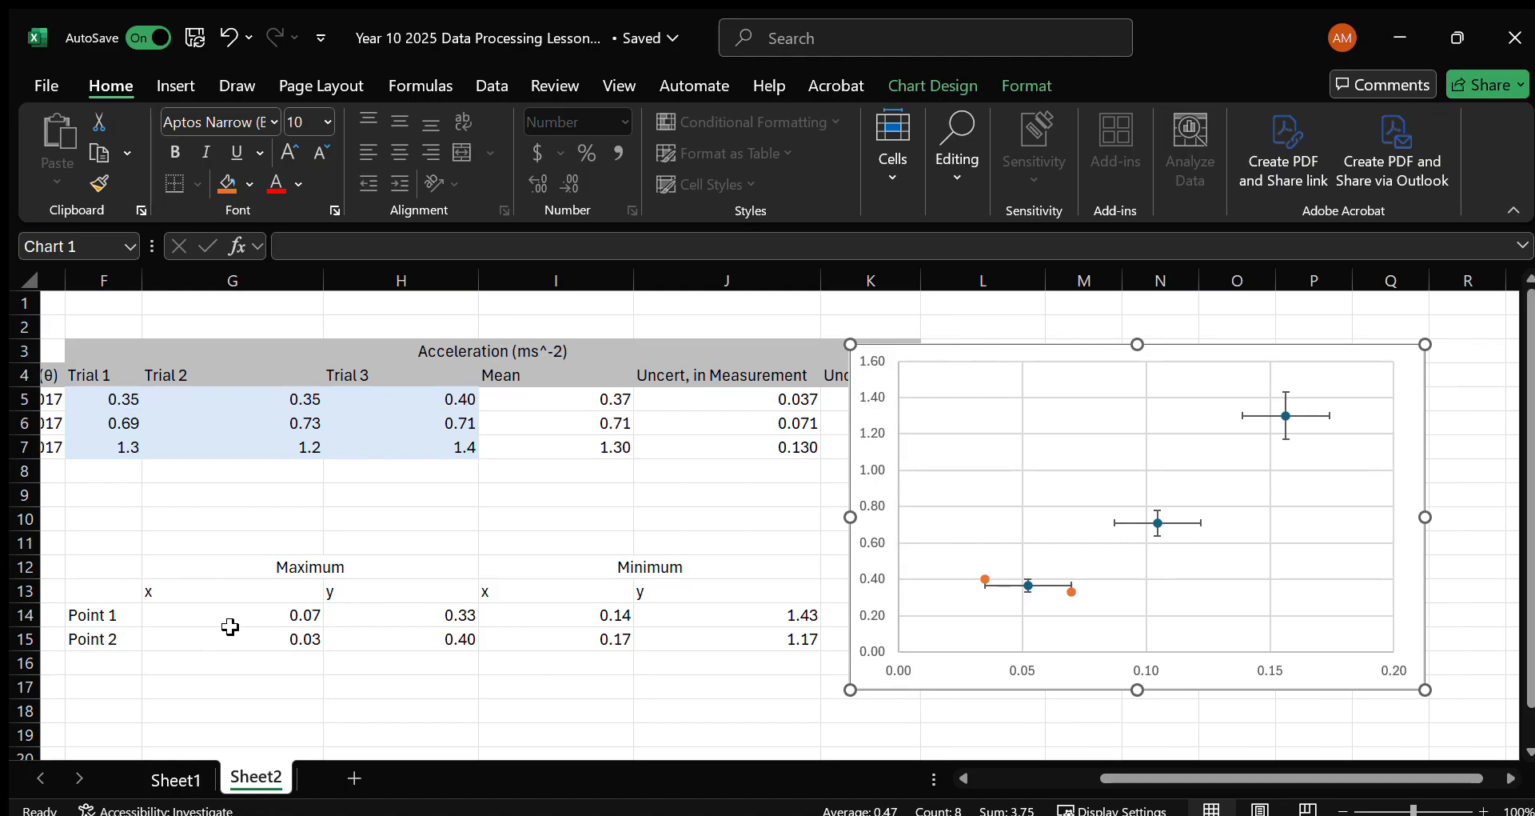
# Check the Maximum x formulas and change the Point 2 formula in G15 to =D7-E7.
pyautogui.click(272, 570)
pyautogui.click(280, 617)
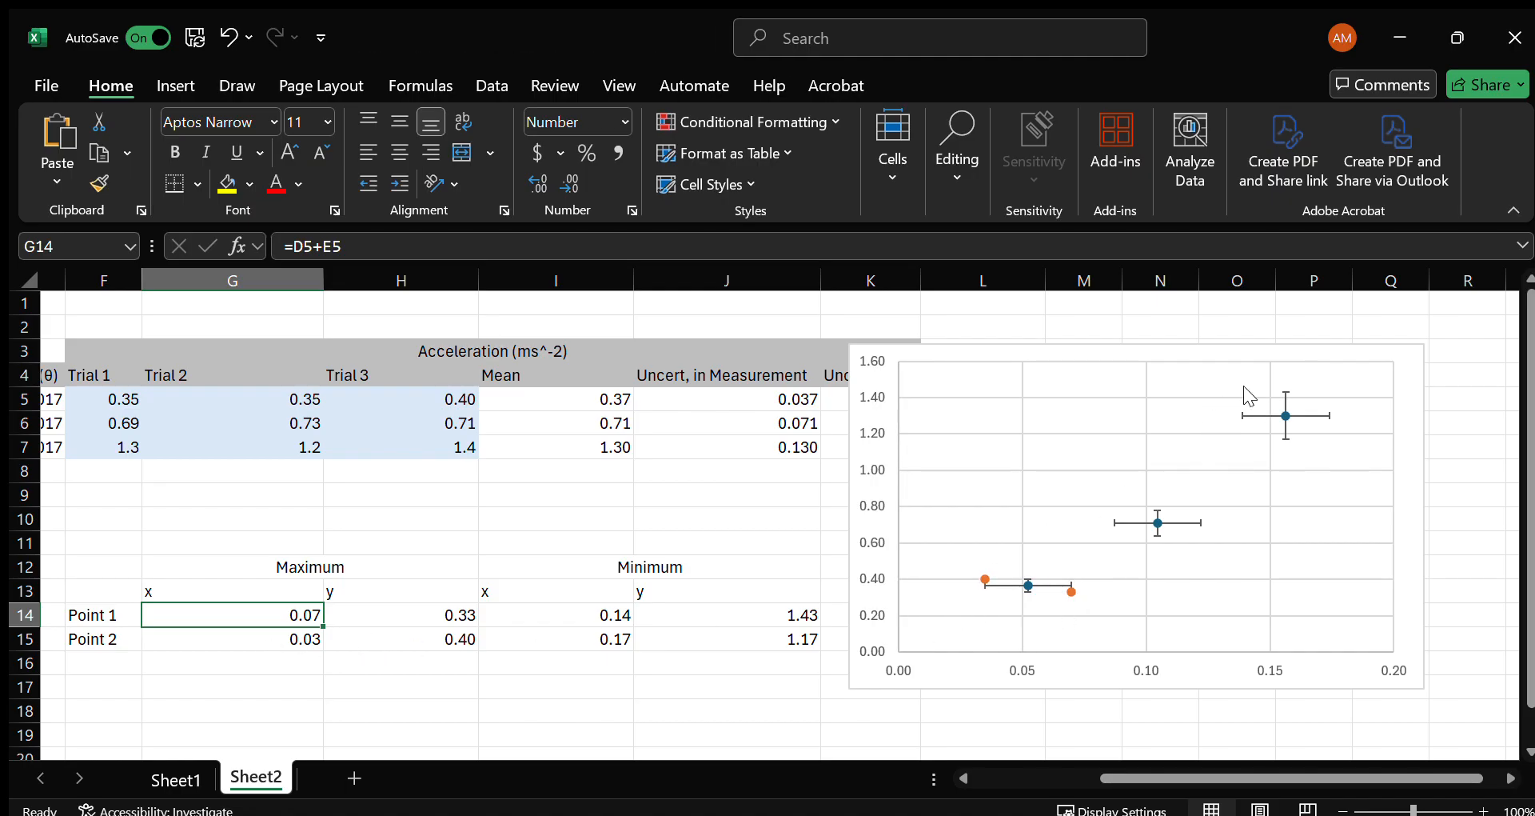
pyautogui.click(283, 650)
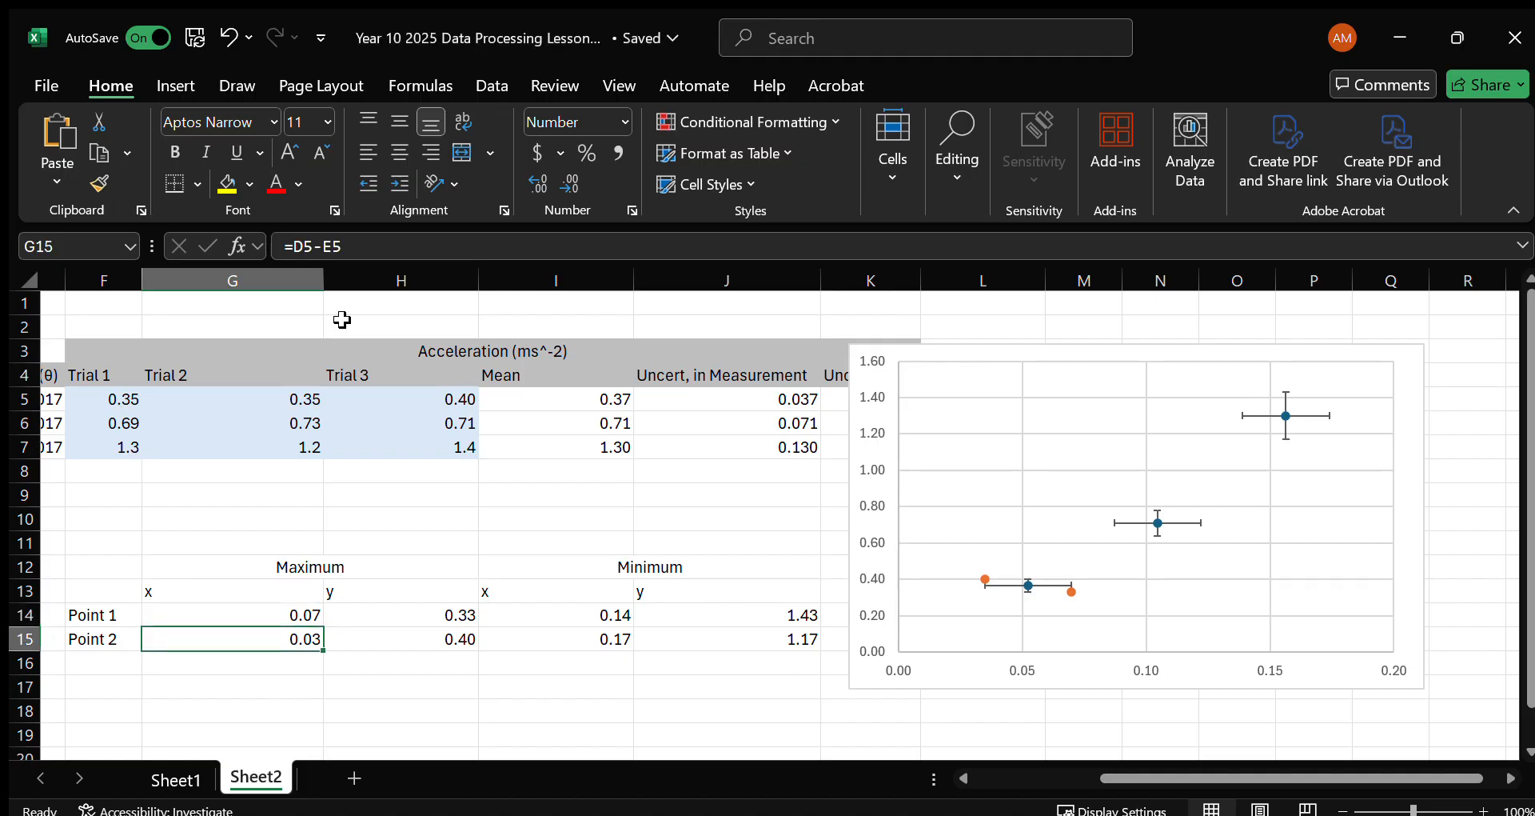
pyautogui.click(349, 246)
pyautogui.moveTo(1122, 776); pyautogui.dragTo(1042, 775)
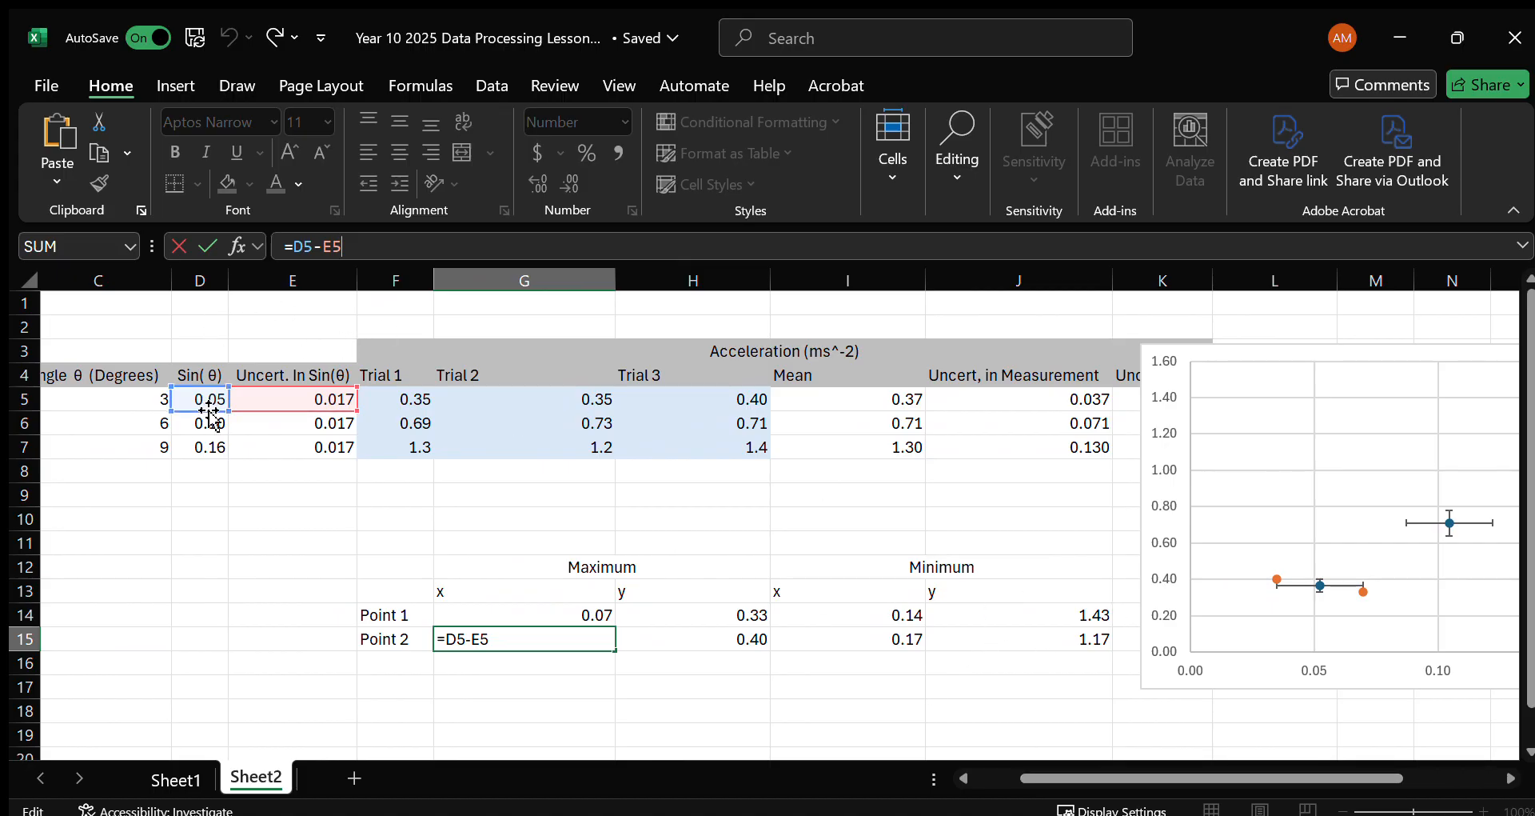
pyautogui.moveTo(197, 411); pyautogui.dragTo(195, 438)
pyautogui.moveTo(288, 411); pyautogui.dragTo(270, 439)
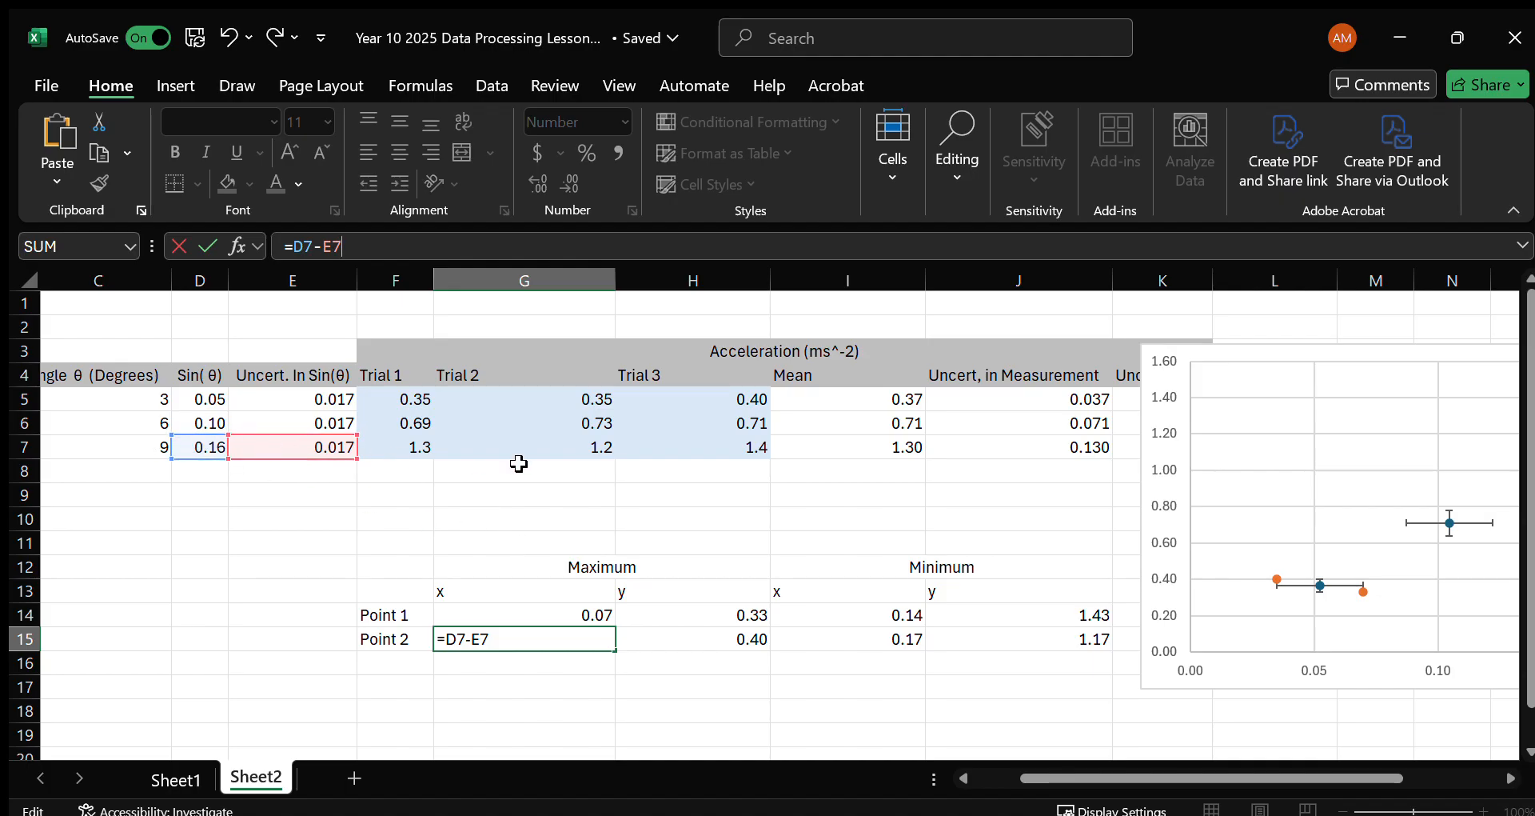
pyautogui.press('Return')
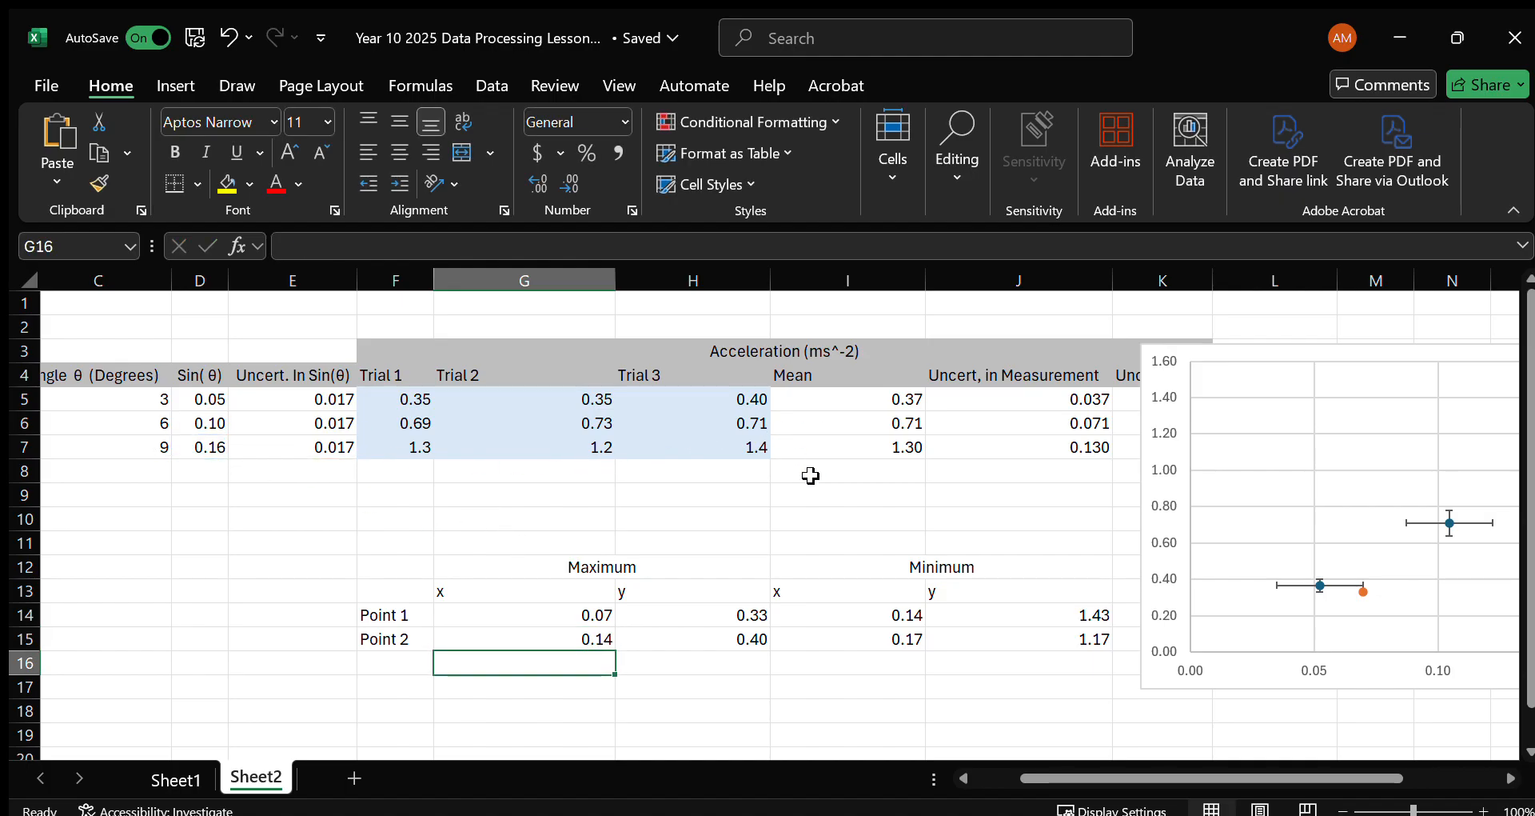
# Check the Maximum y formula in H14 and change the mean reference in H15 to I7, giving =I7+L5.
pyautogui.click(707, 626)
pyautogui.press('F2')
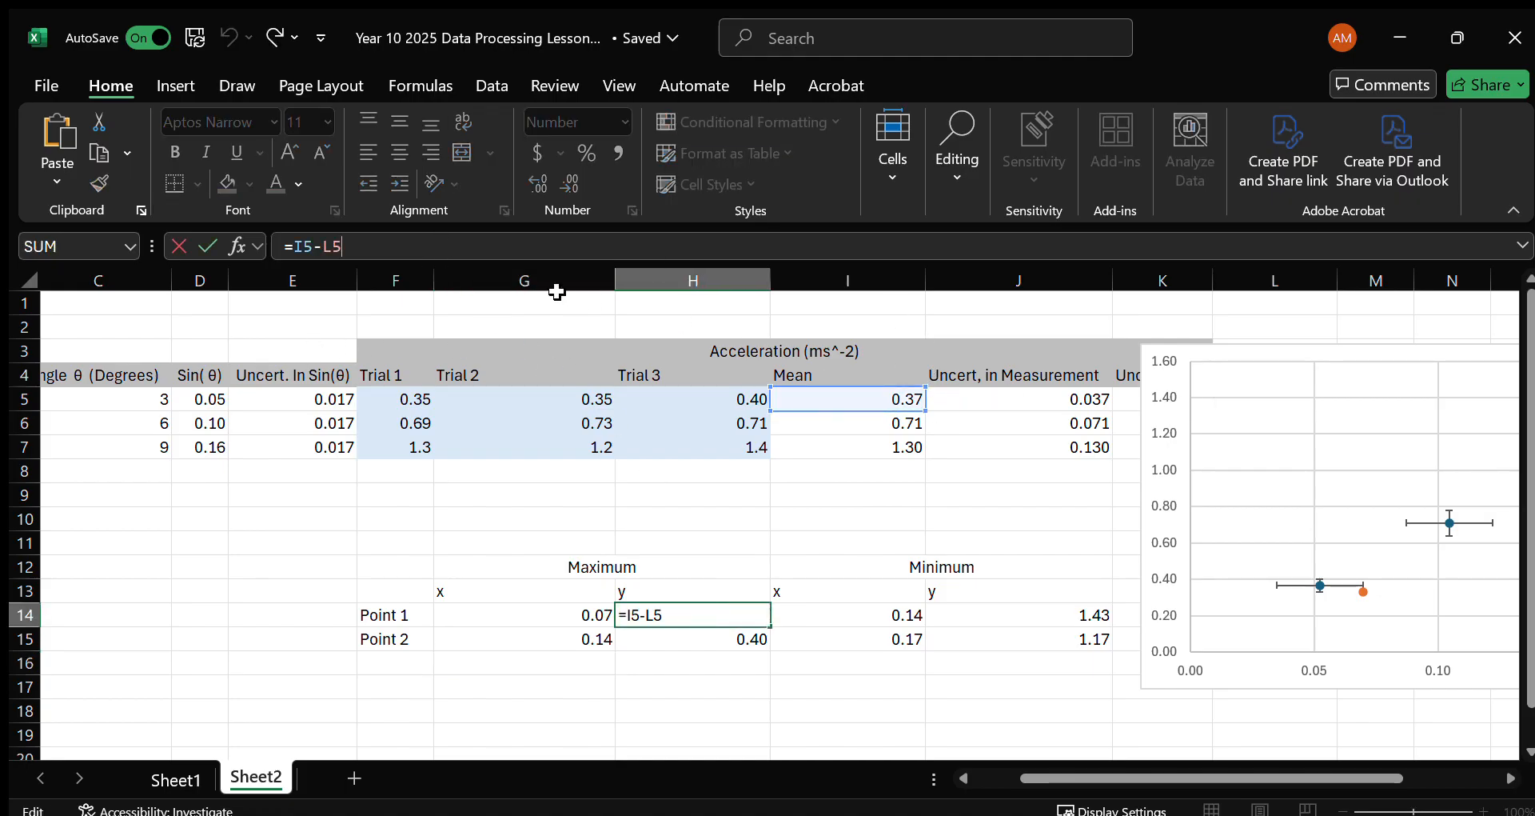
pyautogui.press('Return')
pyautogui.click(383, 240)
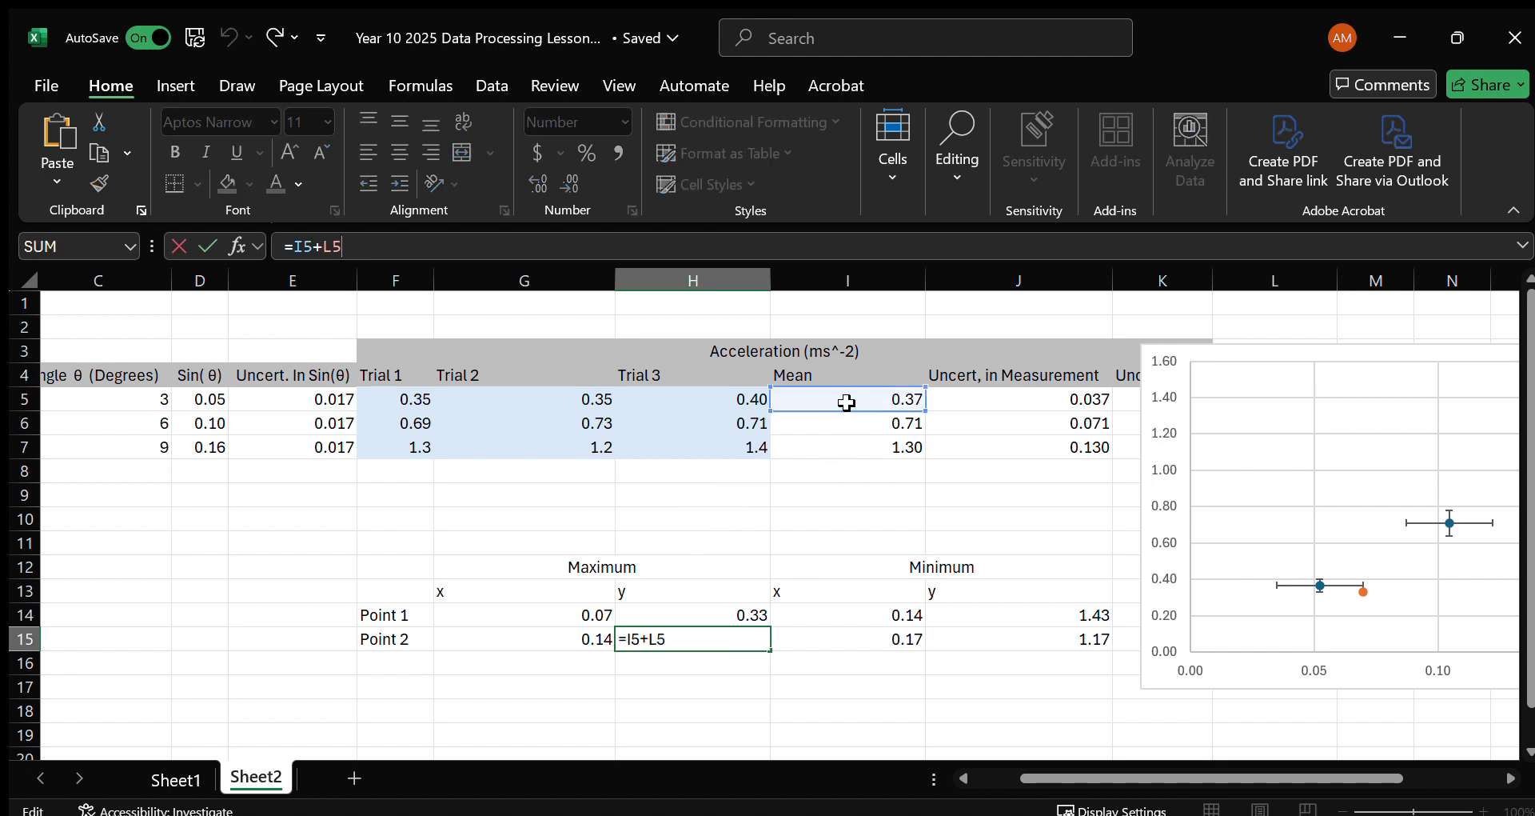
pyautogui.moveTo(836, 401); pyautogui.dragTo(837, 434)
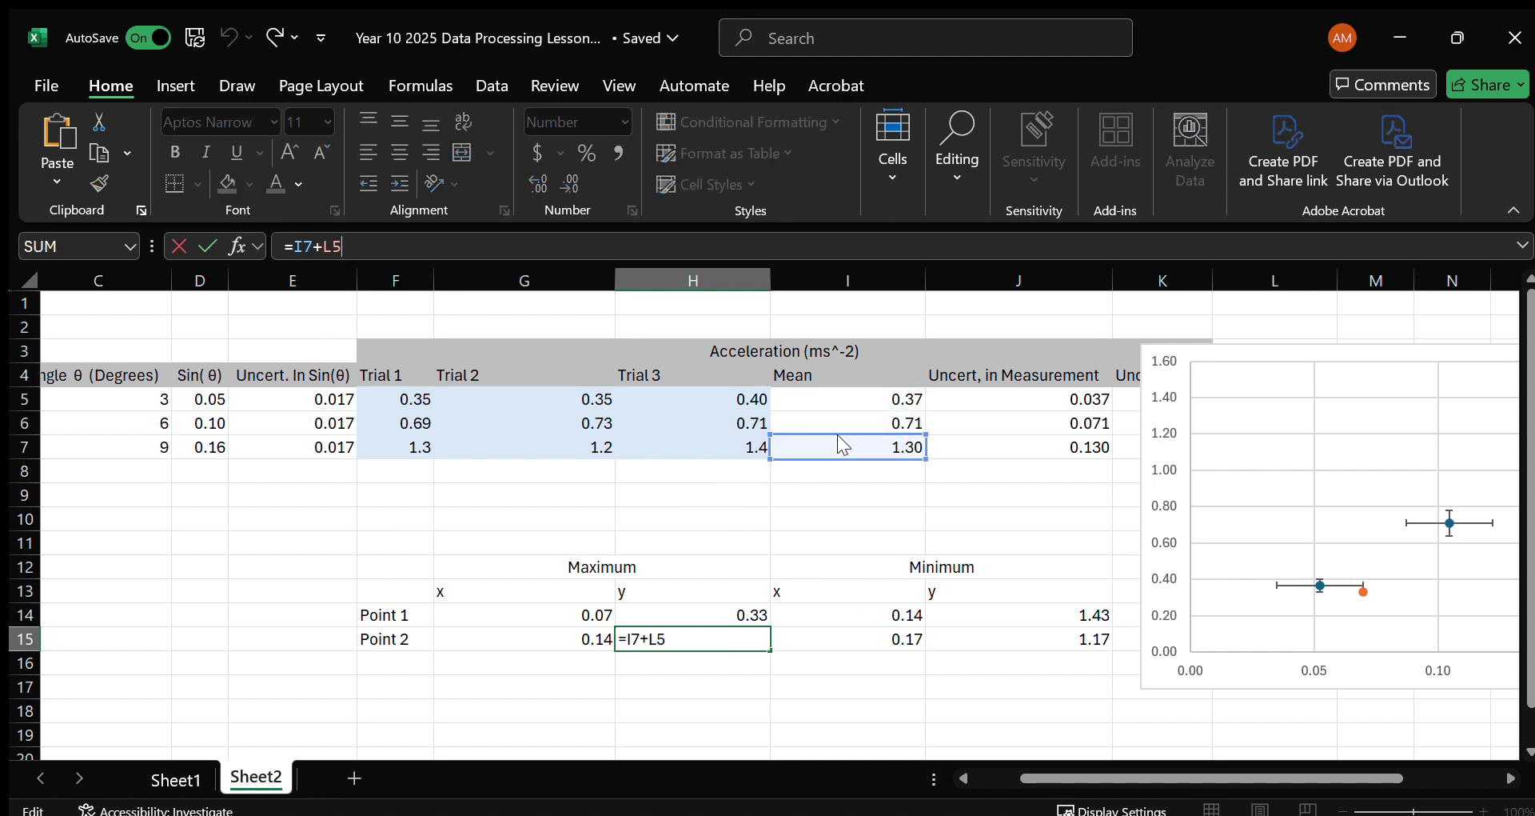
pyautogui.press('Return')
# Move the chart off the Uncertainty in A column and change the H15 formula to =I7+L7.
pyautogui.click(1261, 356)
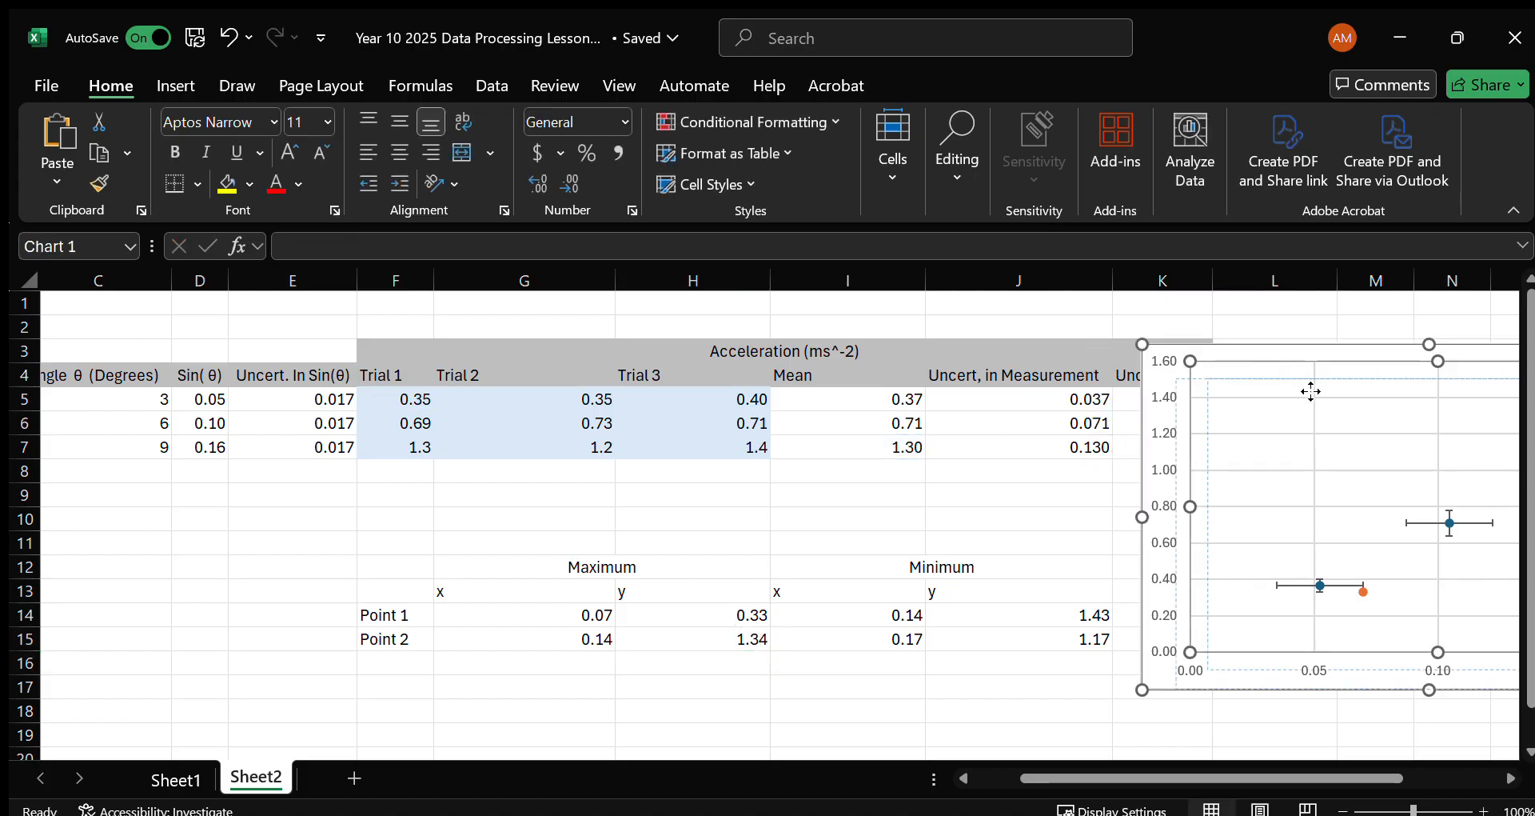
pyautogui.moveTo(1293, 358); pyautogui.dragTo(1412, 505)
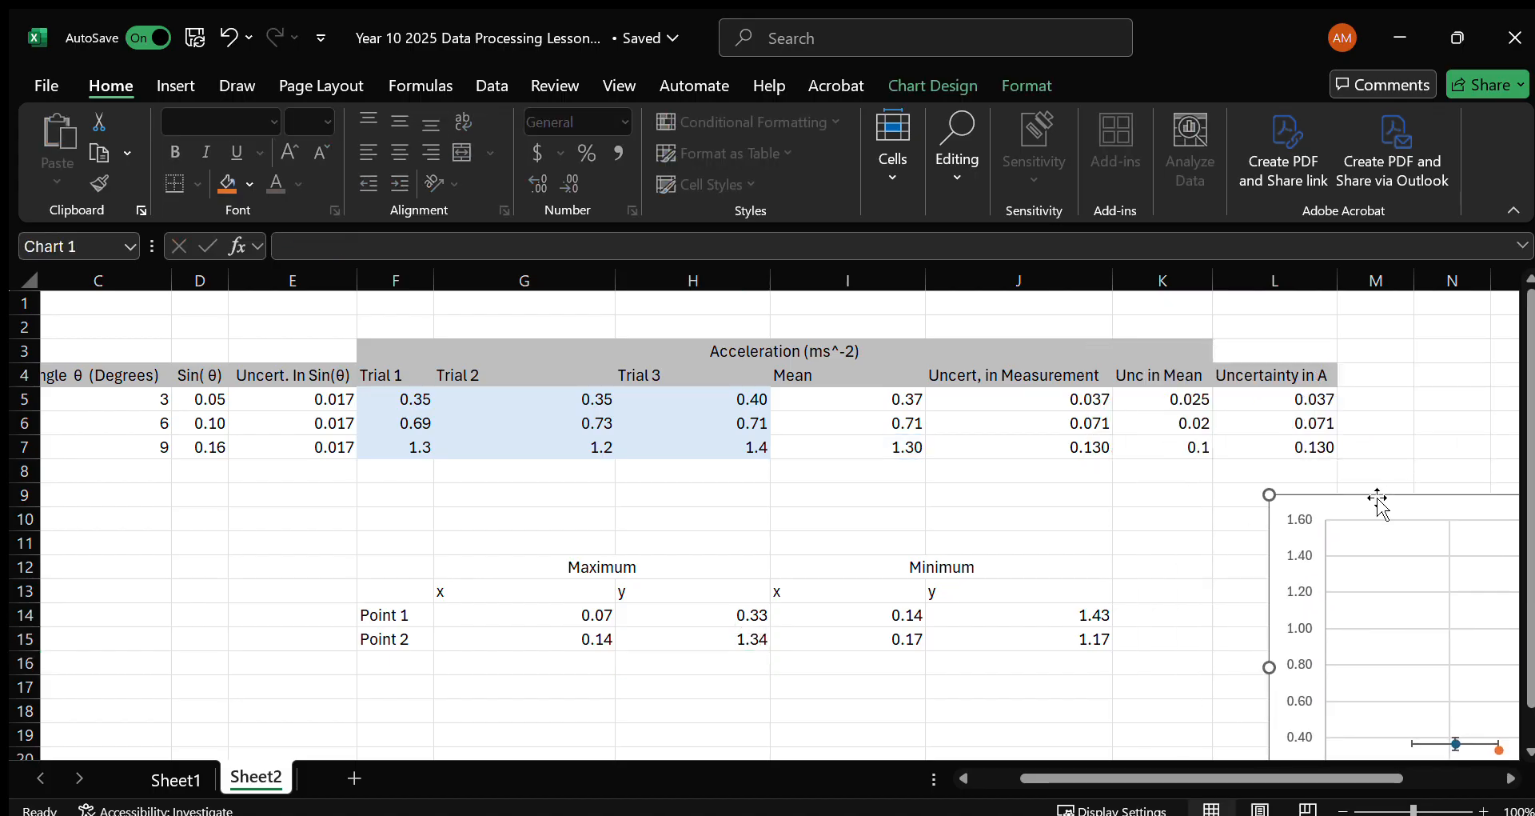
pyautogui.click(723, 637)
pyautogui.doubleClick(722, 636)
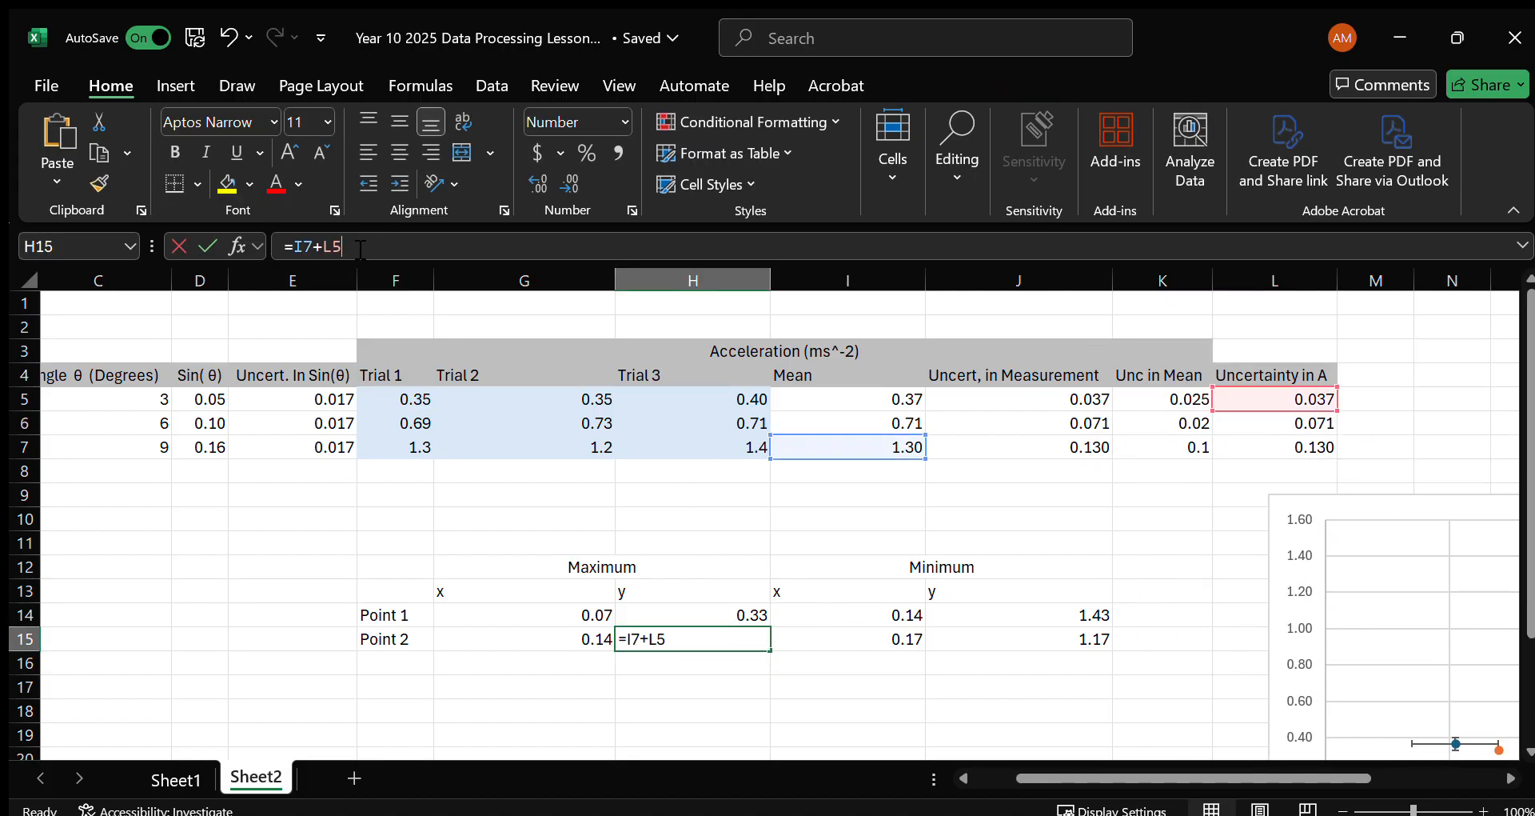
pyautogui.click(1284, 446)
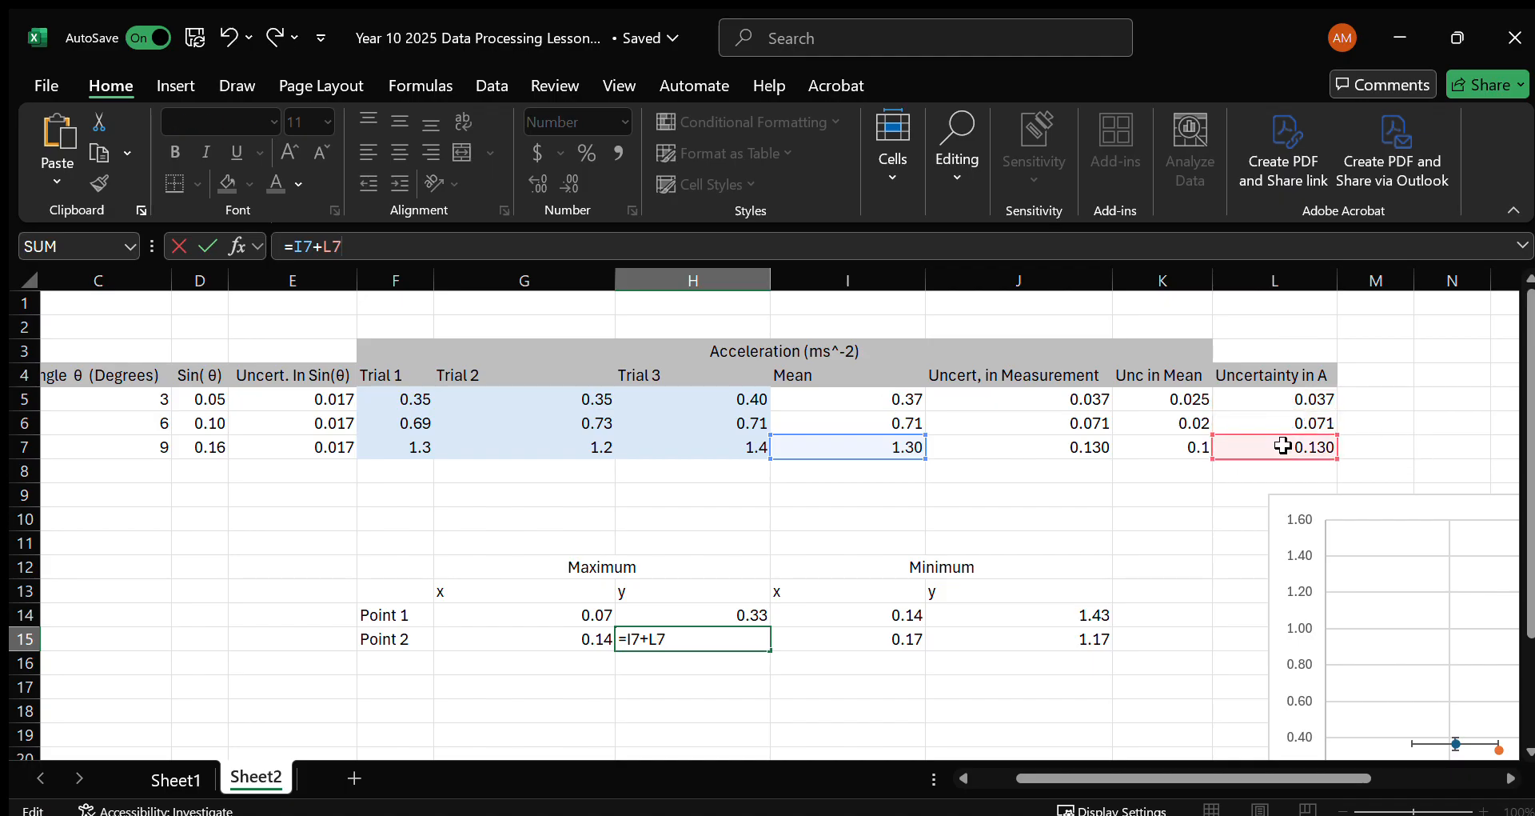
pyautogui.press('Return')
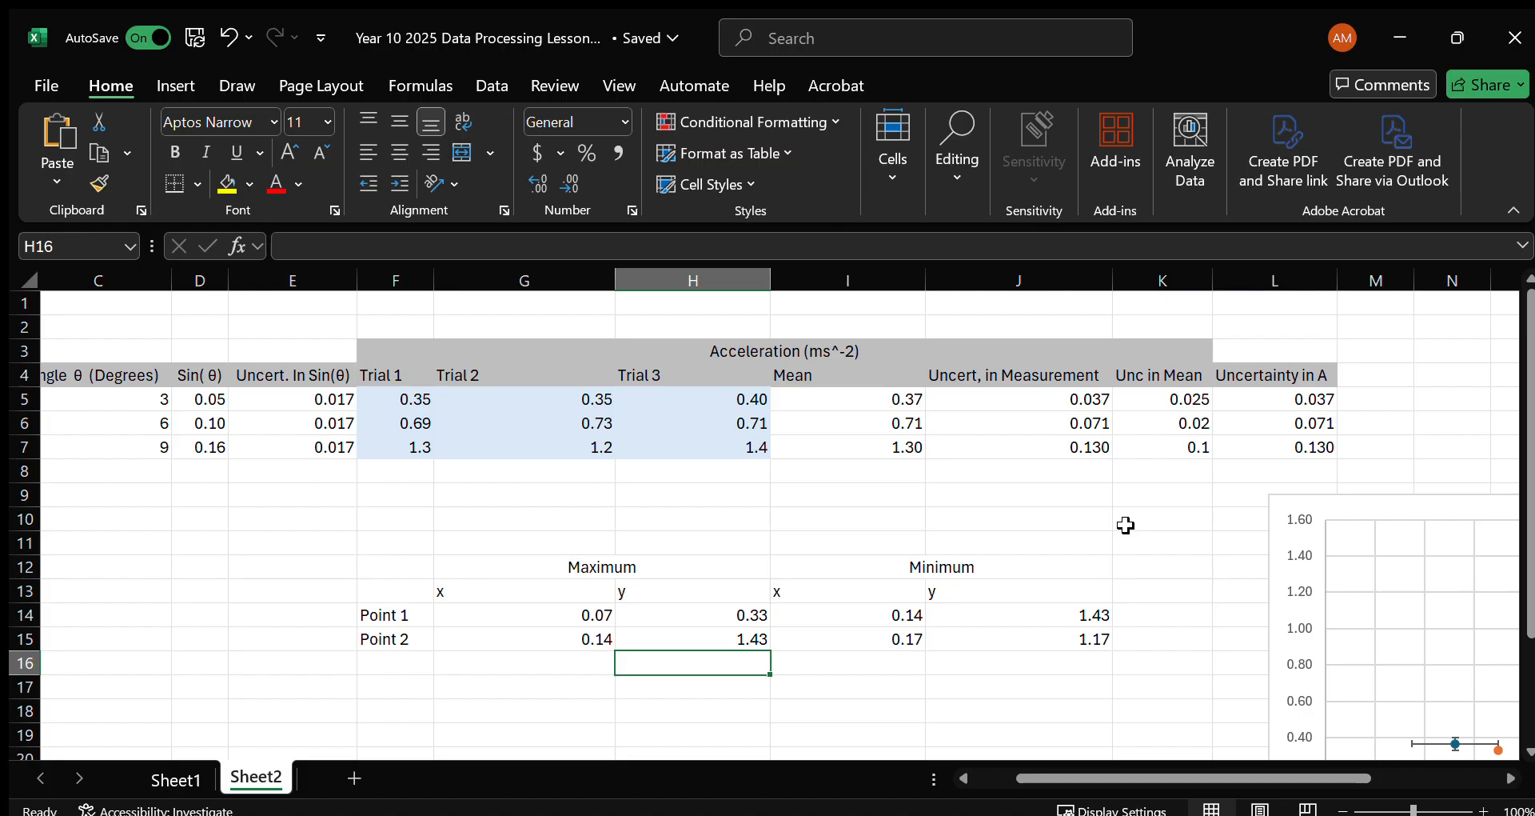
# Review the Maximum coordinates and change the Minimum Point 1 x formula in I14 to =D5-E5.
pyautogui.moveTo(559, 616); pyautogui.dragTo(682, 639)
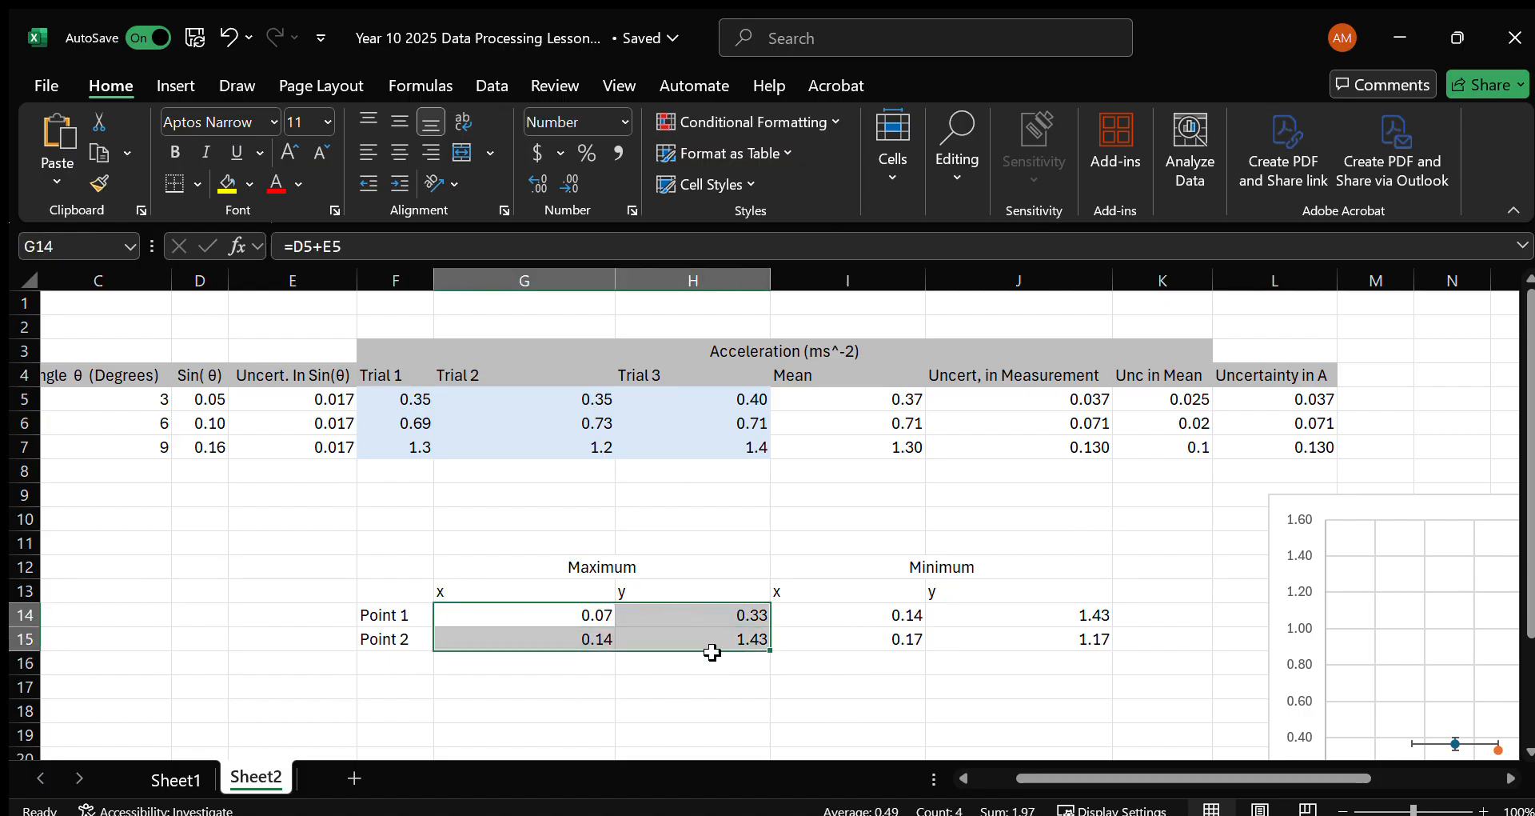
pyautogui.click(877, 616)
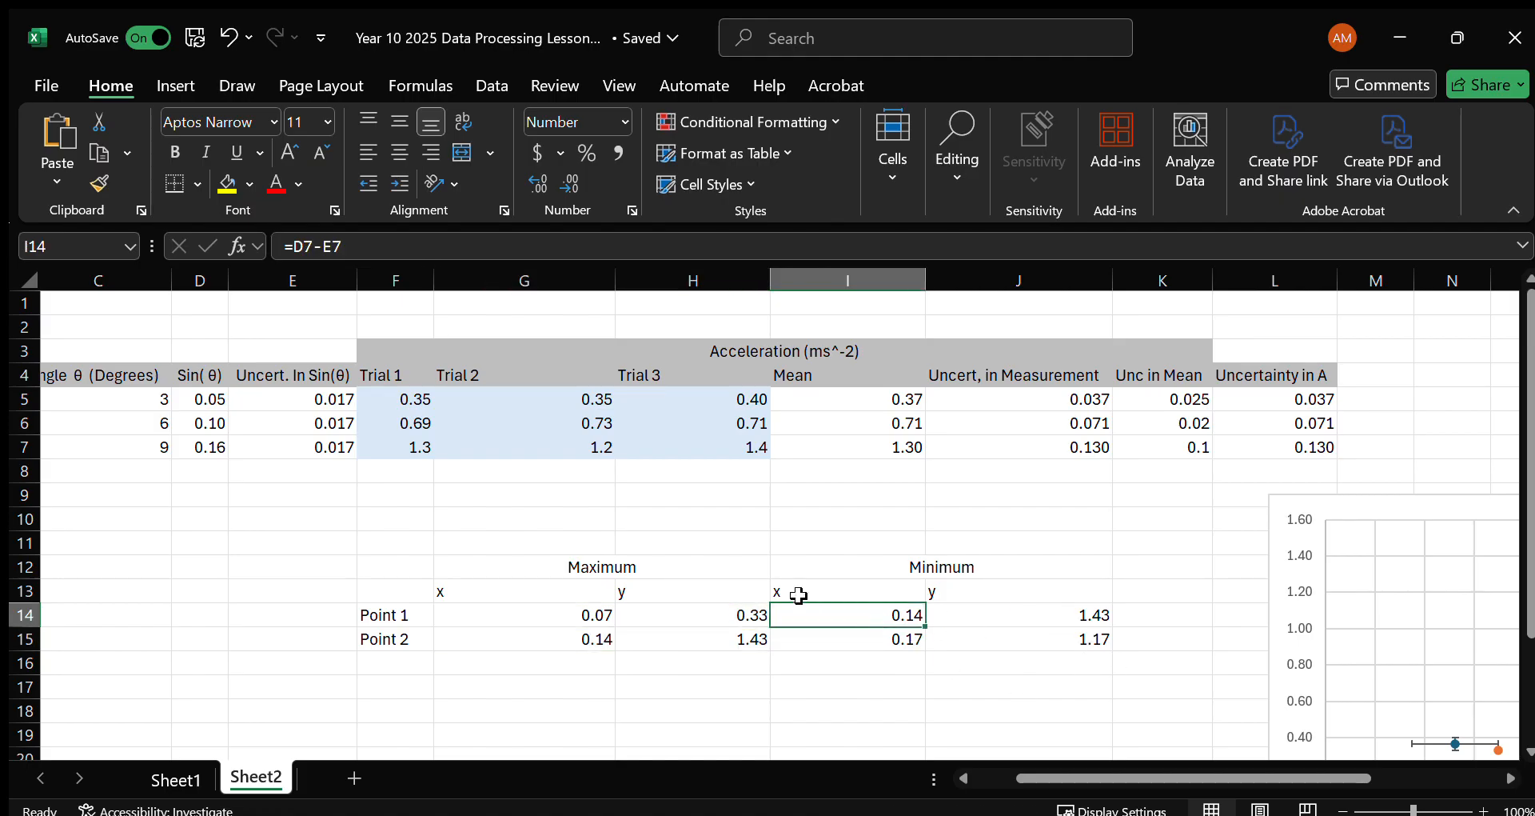
pyautogui.press('F2')
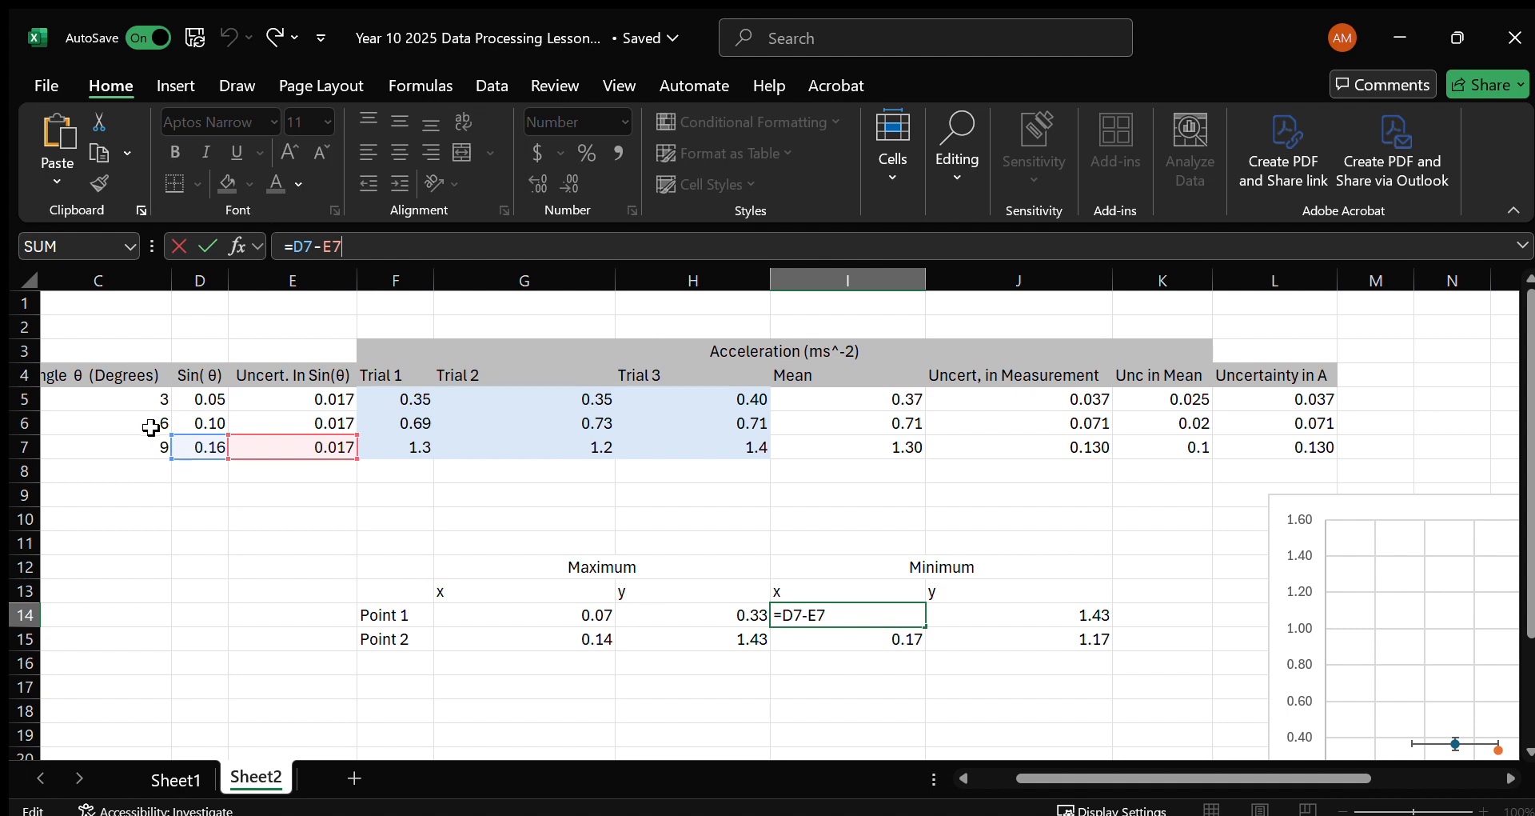
pyautogui.moveTo(194, 433); pyautogui.dragTo(194, 386)
pyautogui.click(266, 432)
pyautogui.press('Return')
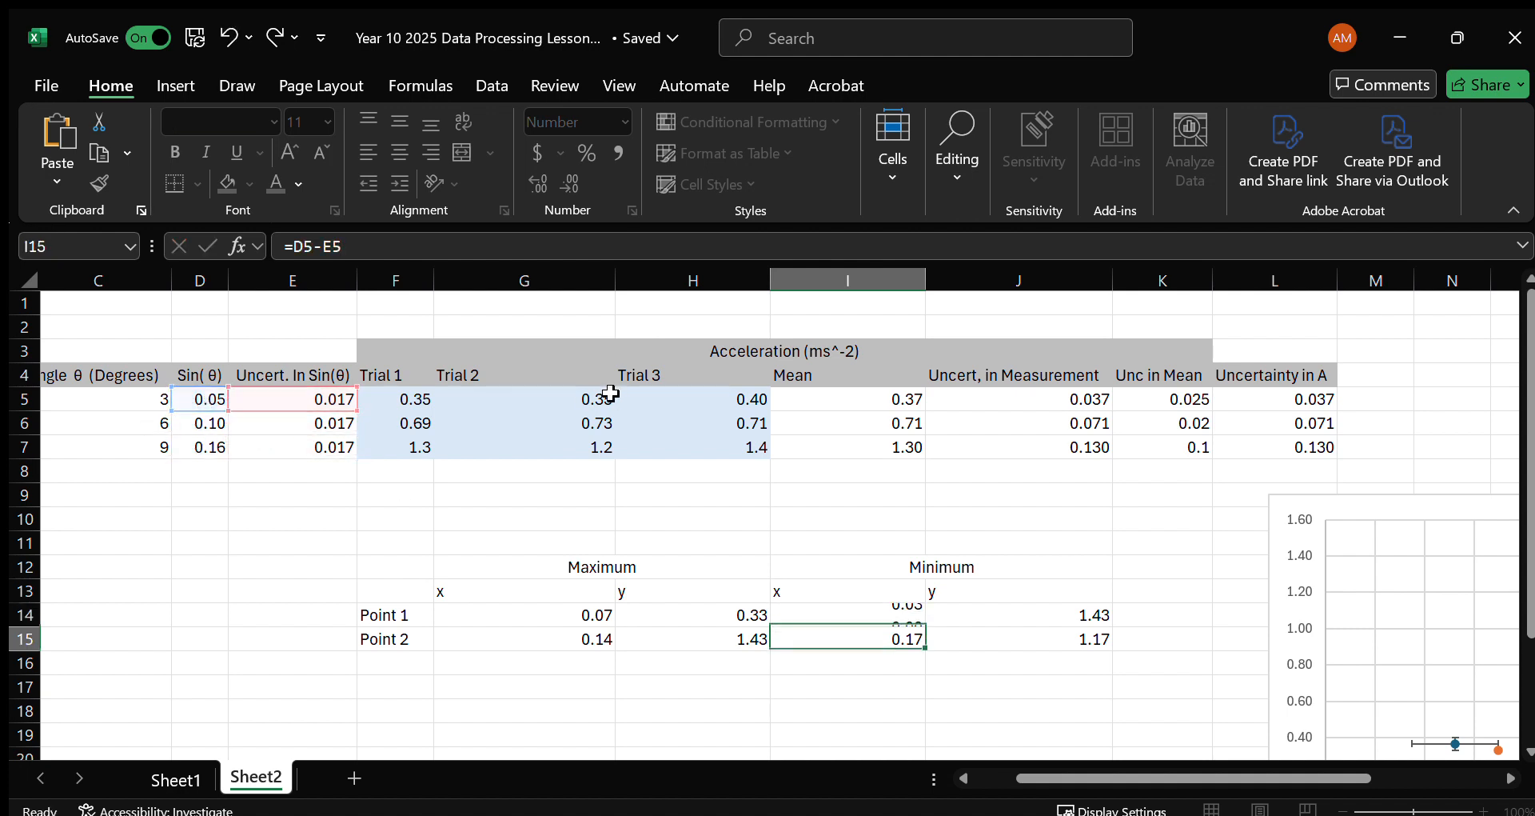
# Change the Minimum Point 1 y formula in J14 to use the first row's mean and uncertainty, giving =I5+L5.
pyautogui.click(1074, 617)
pyautogui.doubleClick(1074, 617)
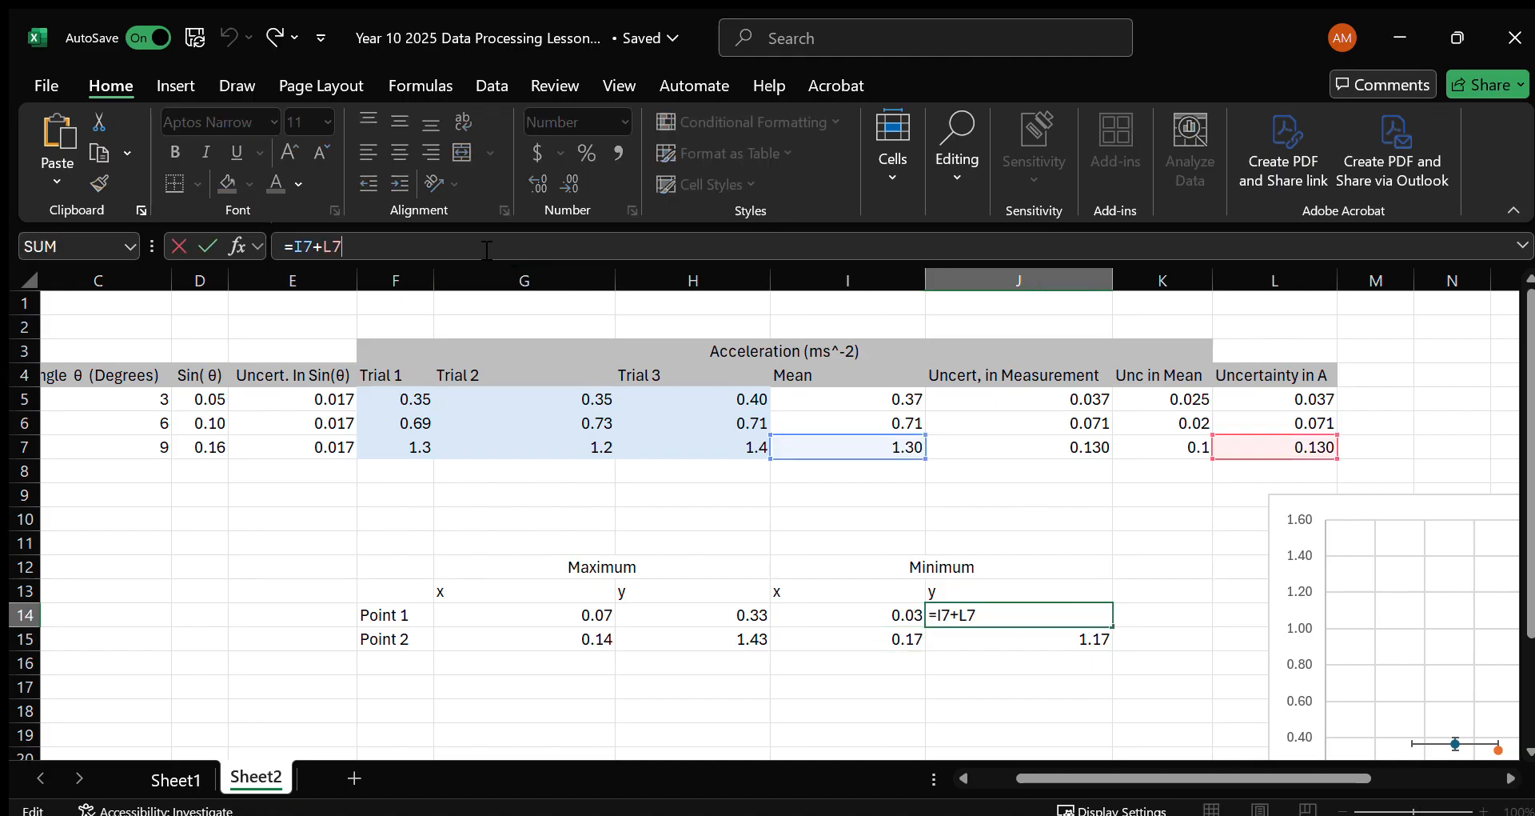
pyautogui.moveTo(899, 442); pyautogui.dragTo(899, 394)
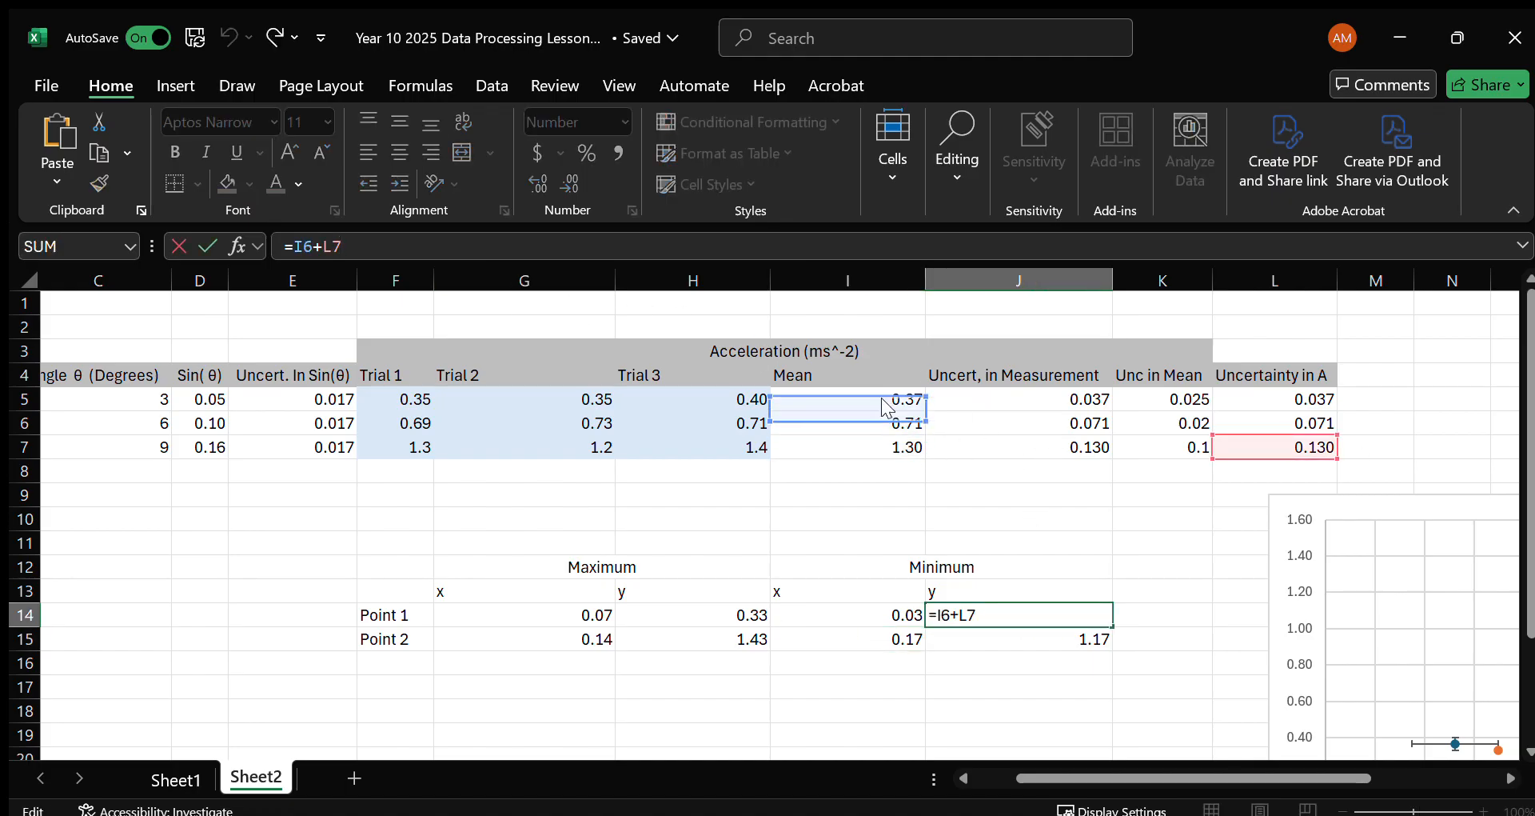
pyautogui.moveTo(1303, 431); pyautogui.dragTo(1280, 407)
pyautogui.press('Return')
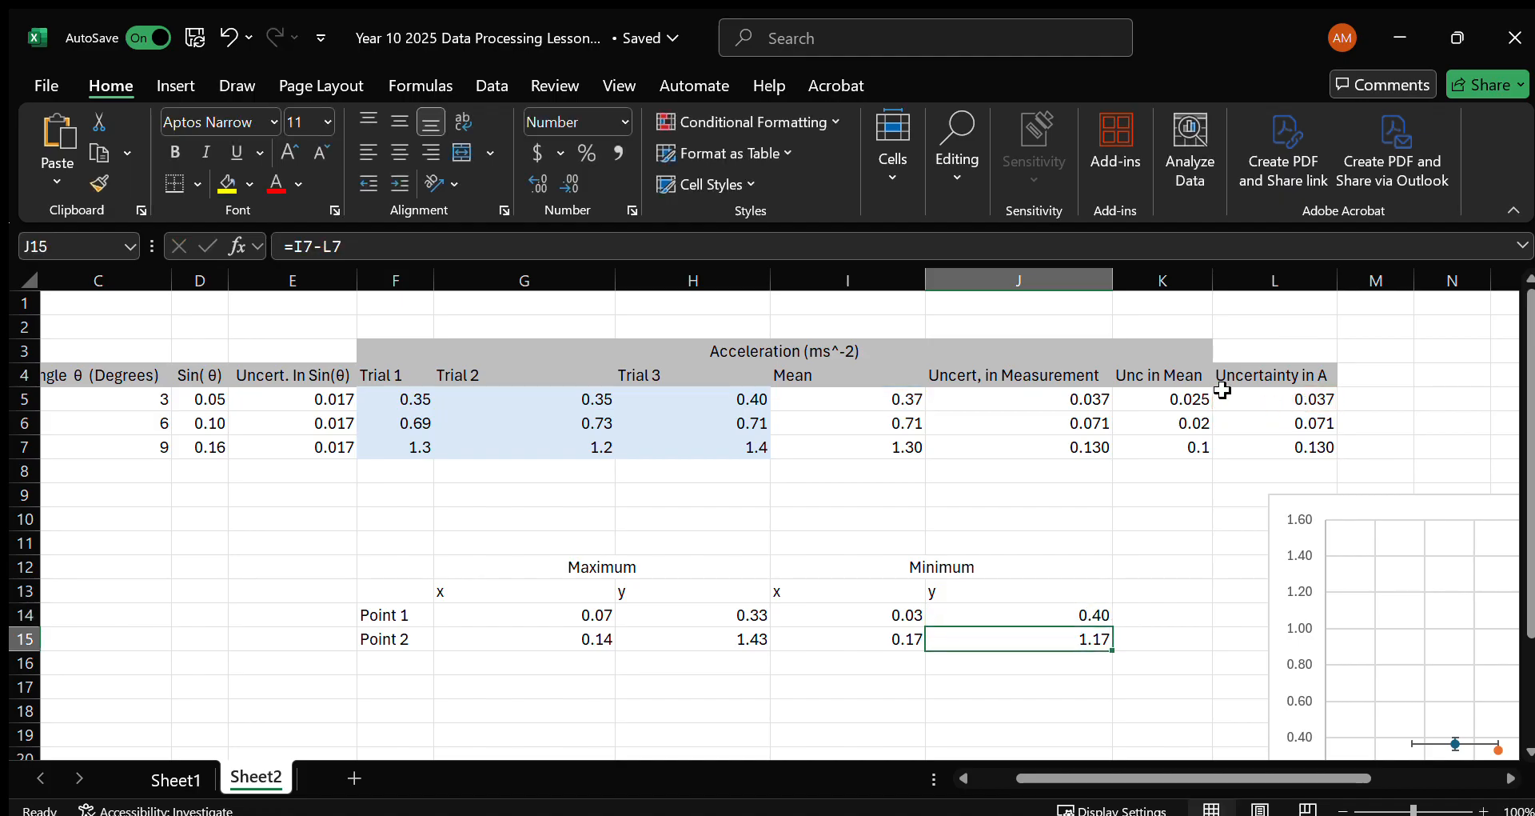
# Check the Minimum Point 2 formulas in I15 and J15 without changing them.
pyautogui.click(888, 630)
pyautogui.press('F2')
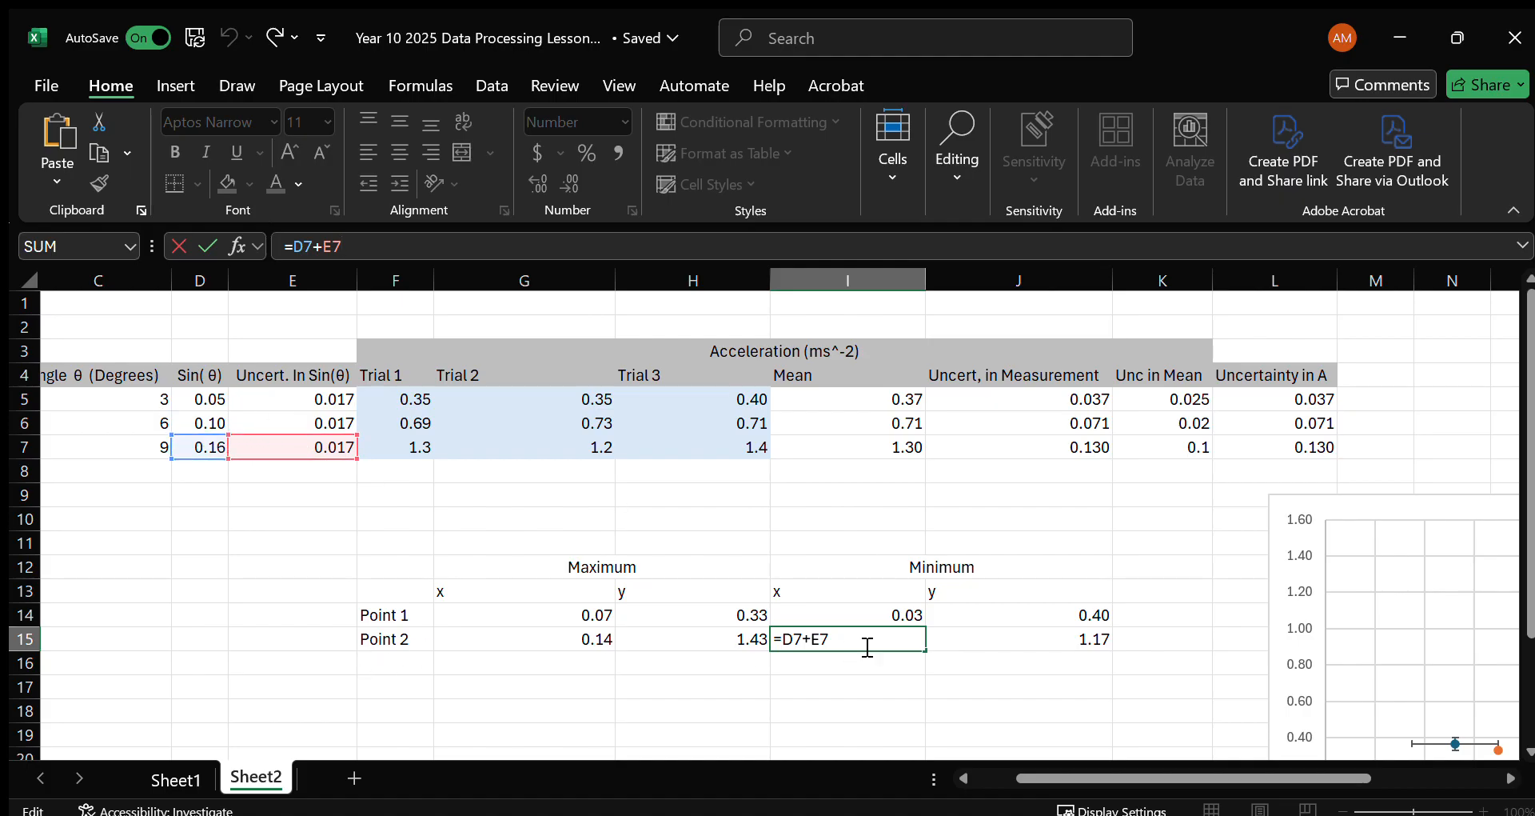
pyautogui.press('Return')
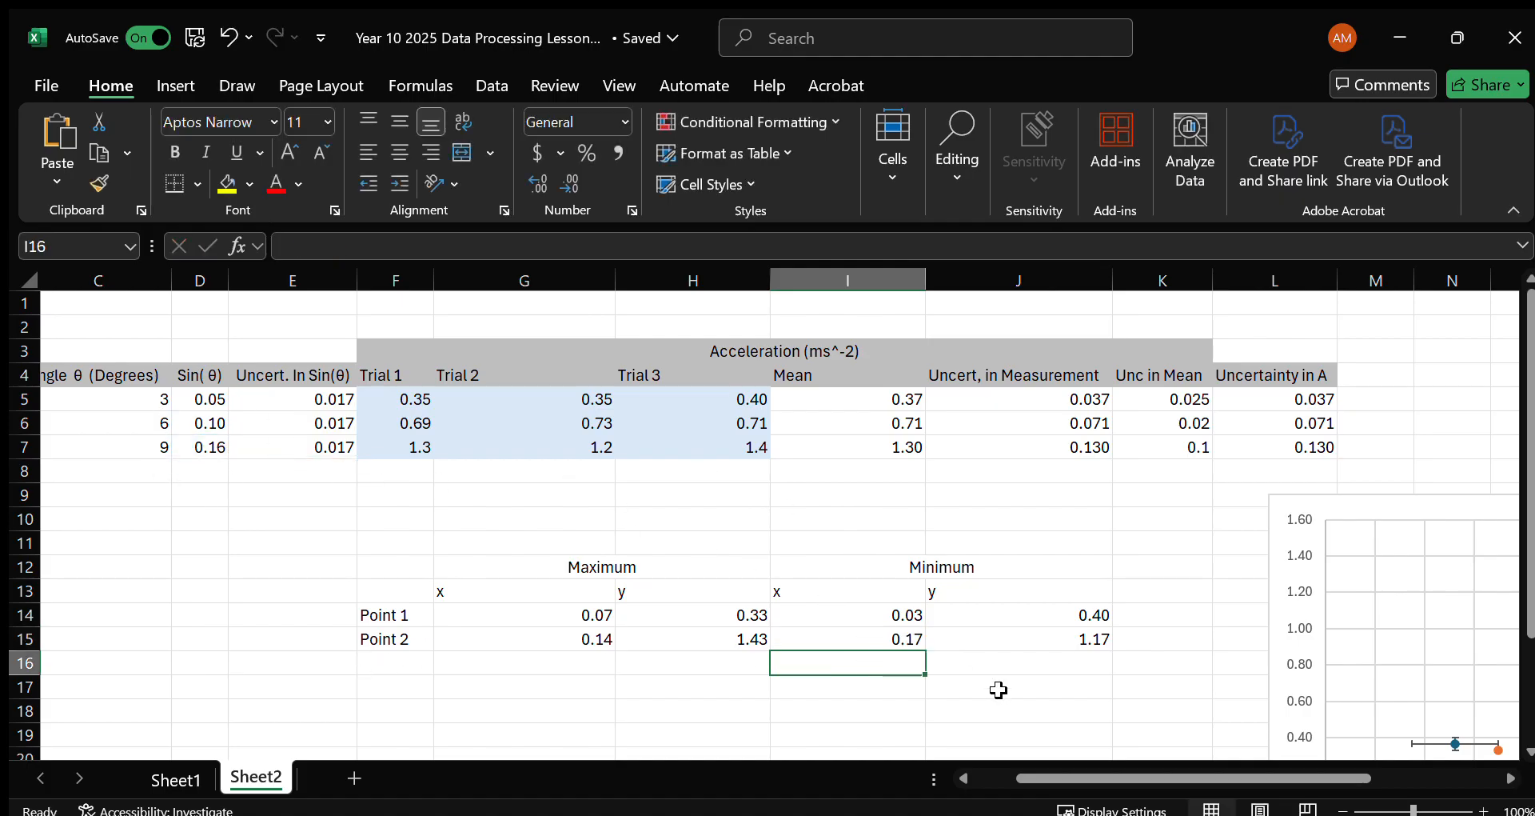
pyautogui.click(1028, 646)
pyautogui.click(465, 238)
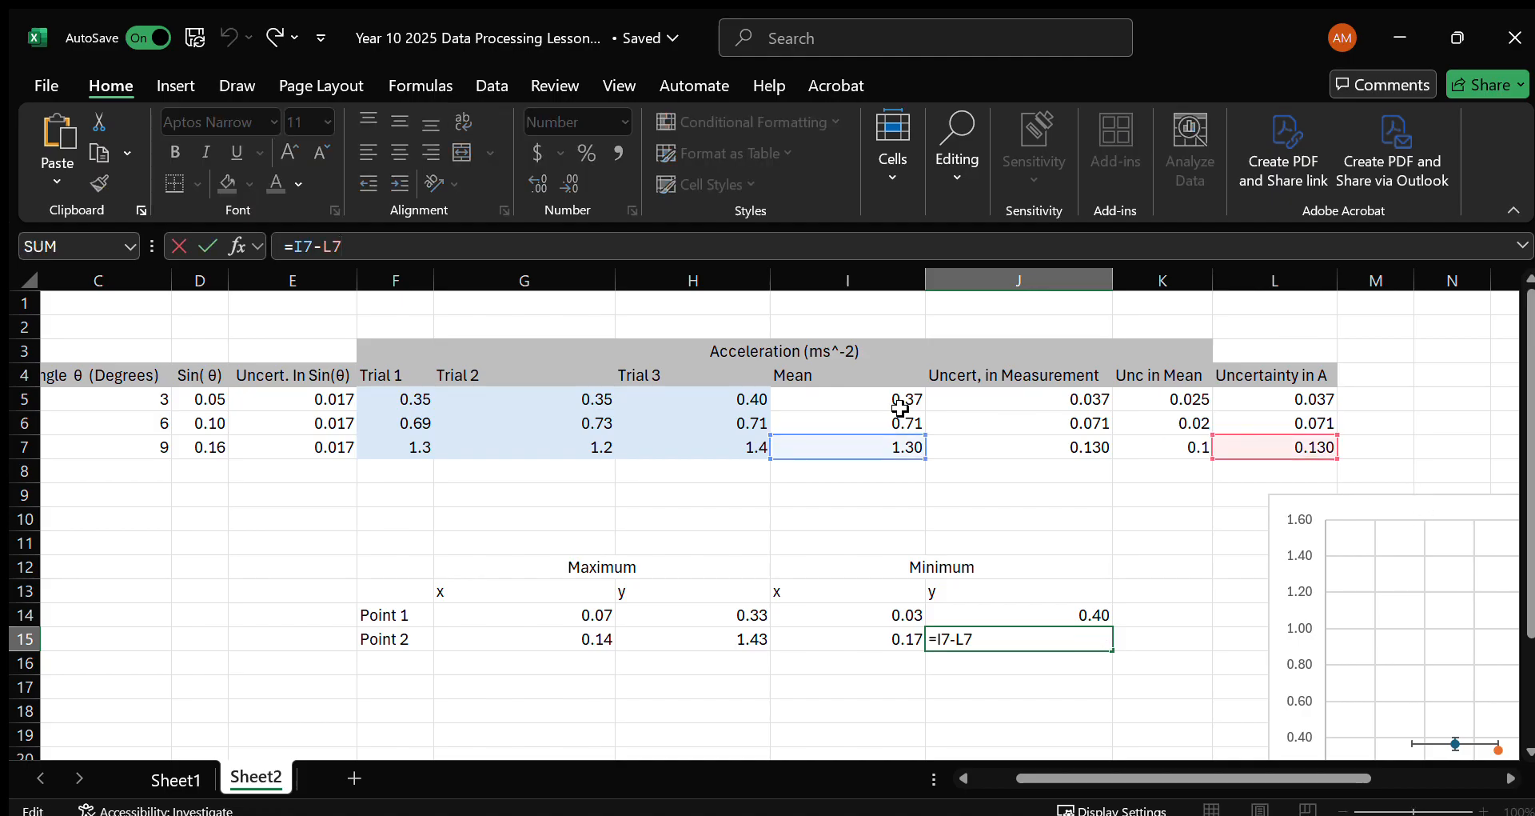
pyautogui.press('Return')
# Move the chart beneath the Mean and uncertainty columns and inspect the two plotted Maximum points against the error bars.
pyautogui.moveTo(1348, 504); pyautogui.dragTo(854, 466)
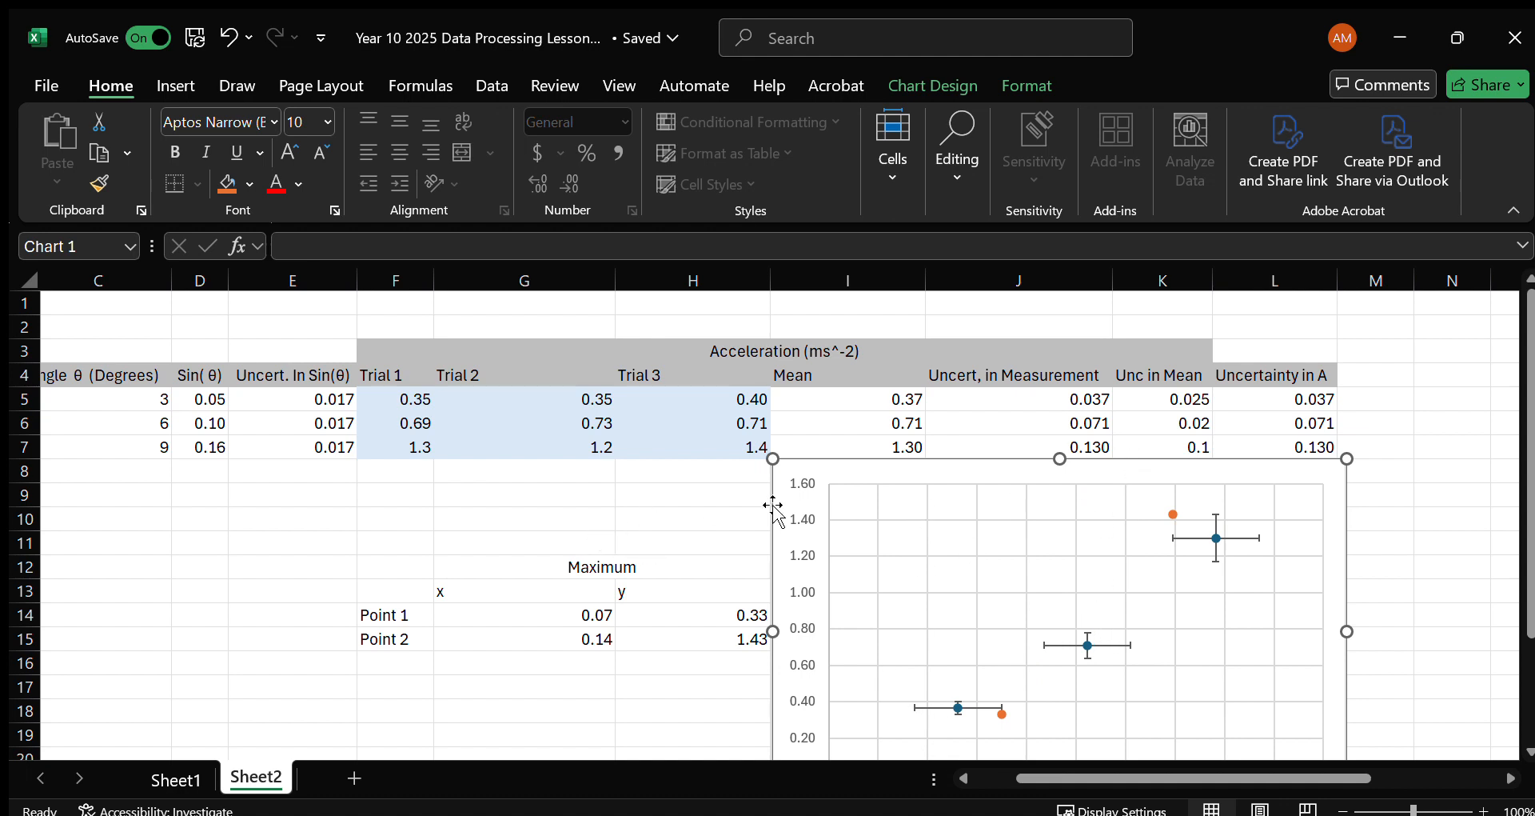
pyautogui.click(668, 500)
pyautogui.hscroll(-3, 856, 488)
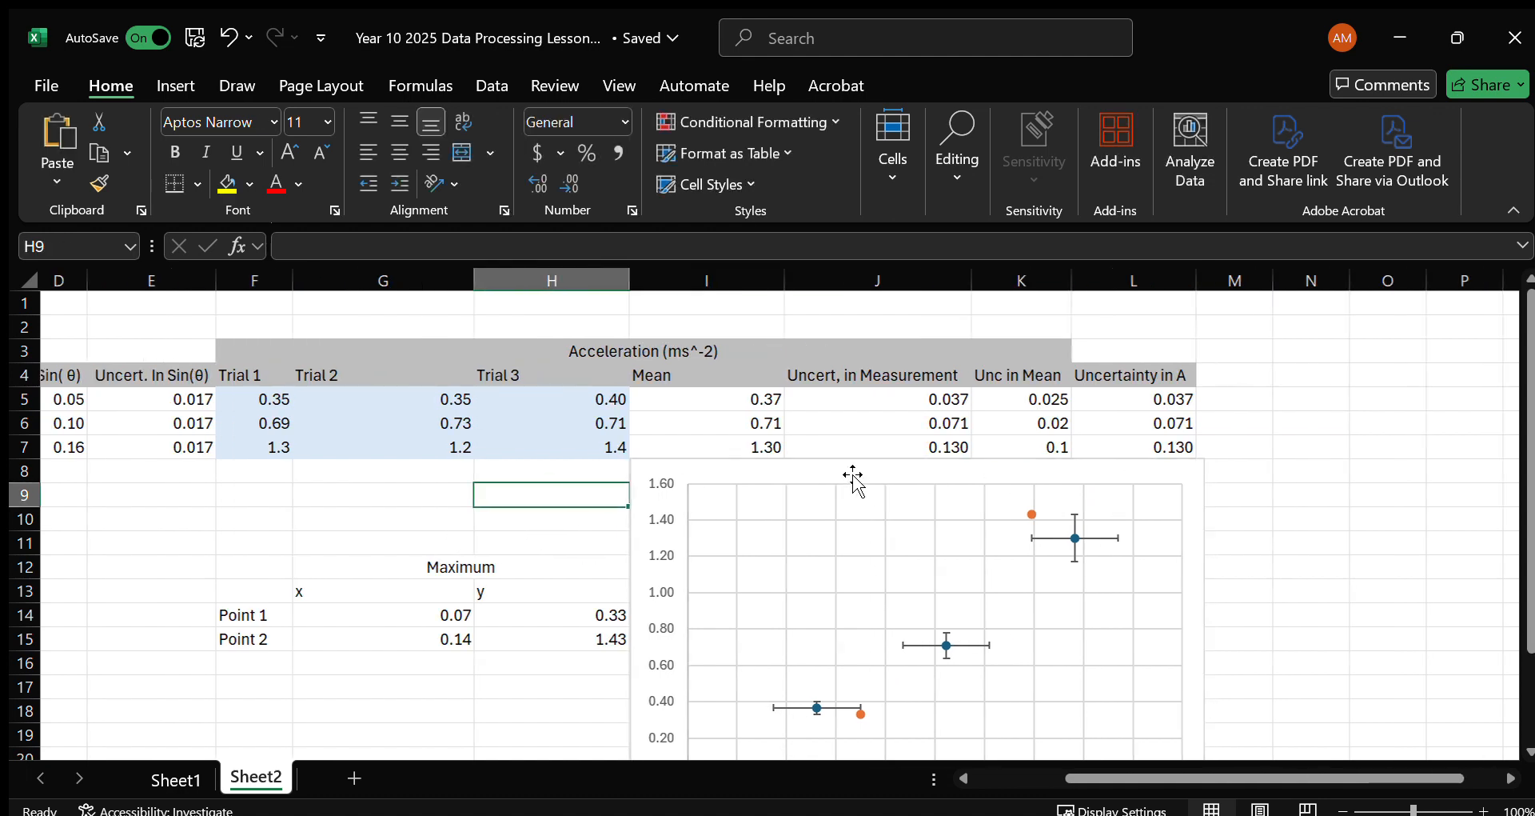
pyautogui.scroll(-1, 854, 480)
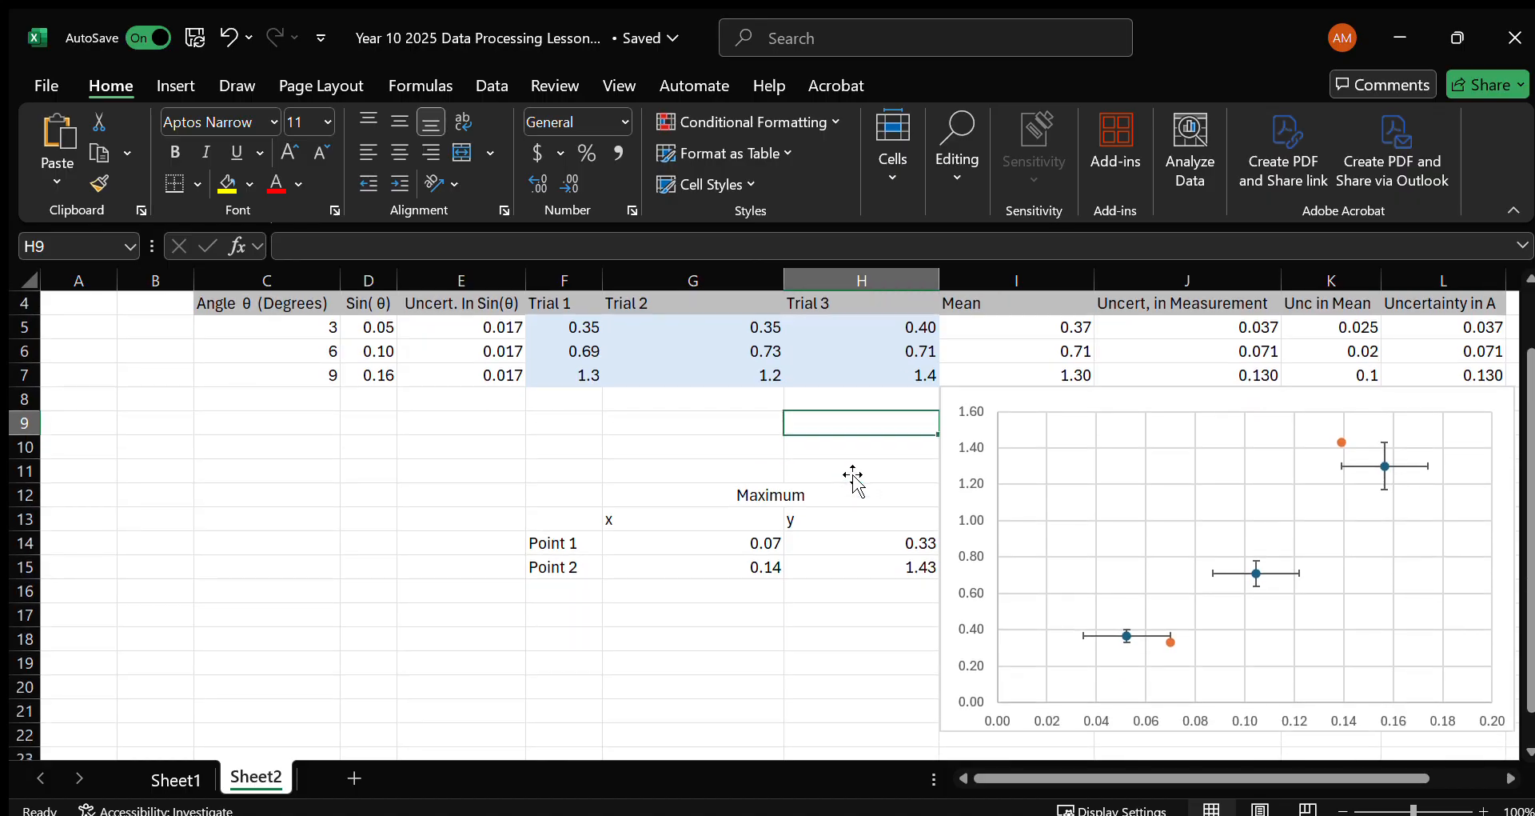
pyautogui.click(1172, 642)
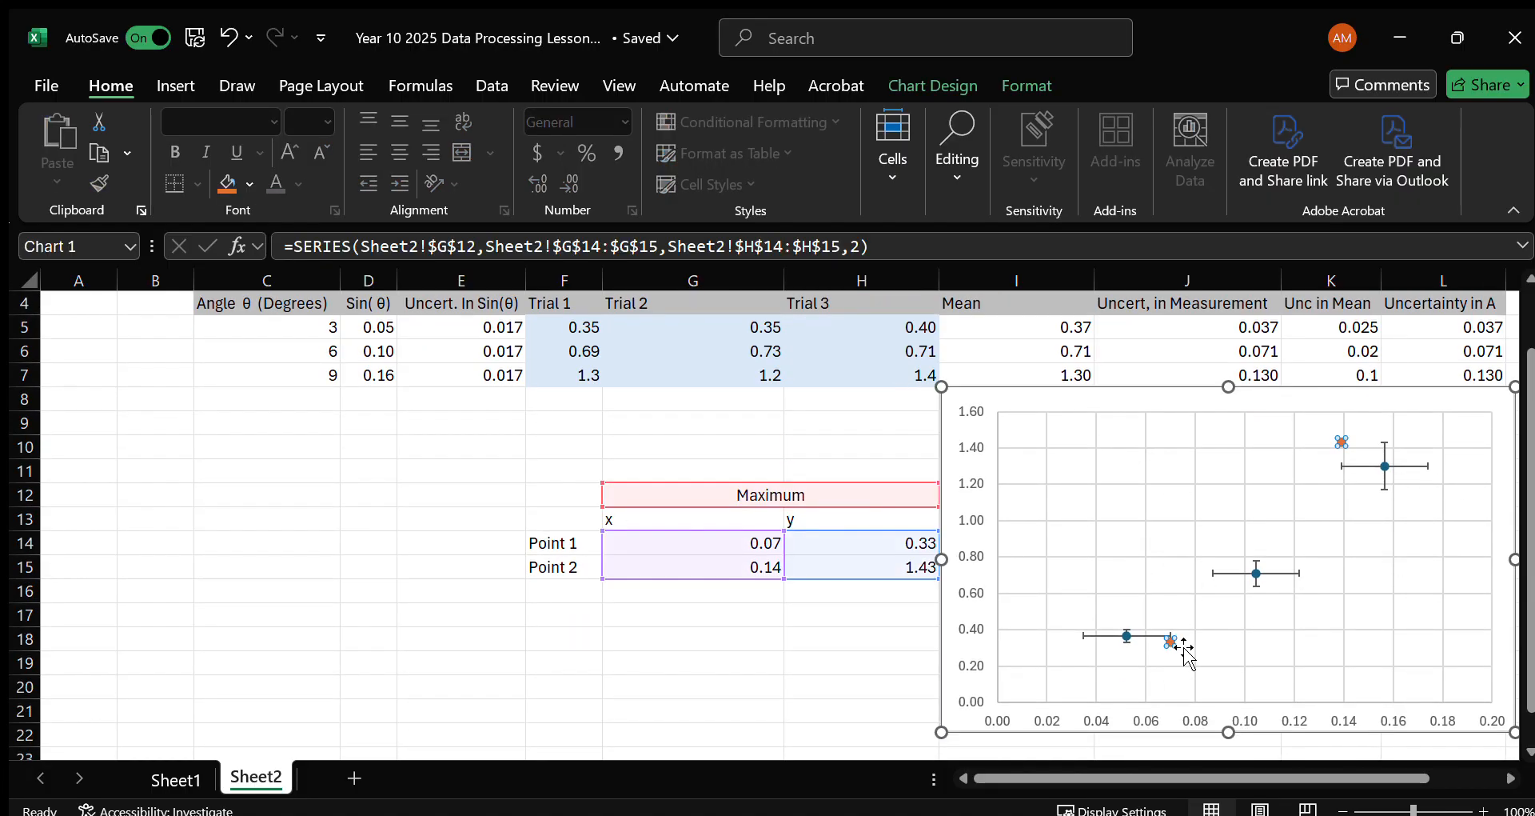
pyautogui.click(867, 668)
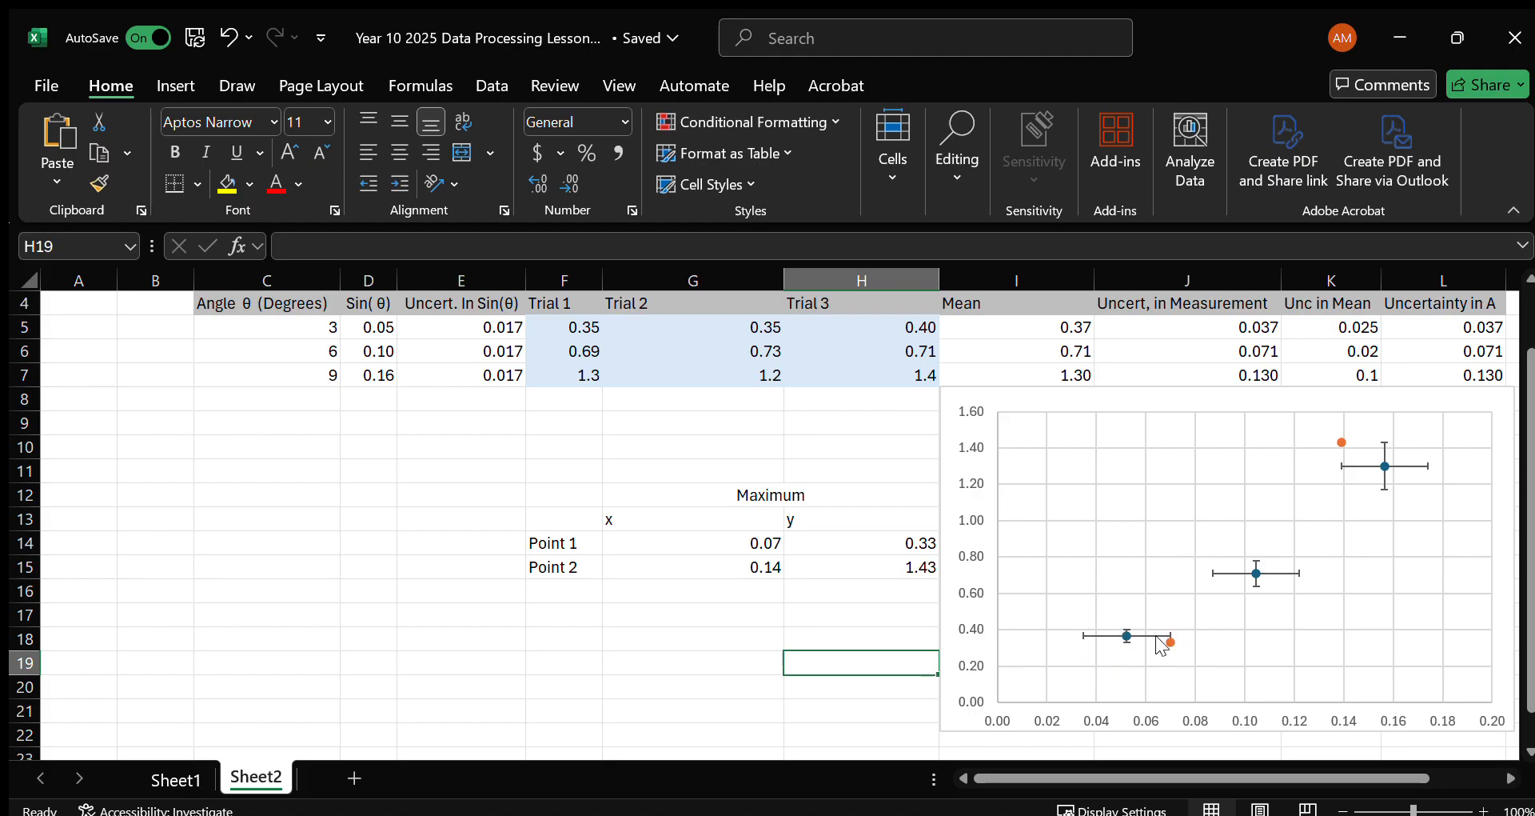
pyautogui.click(1340, 442)
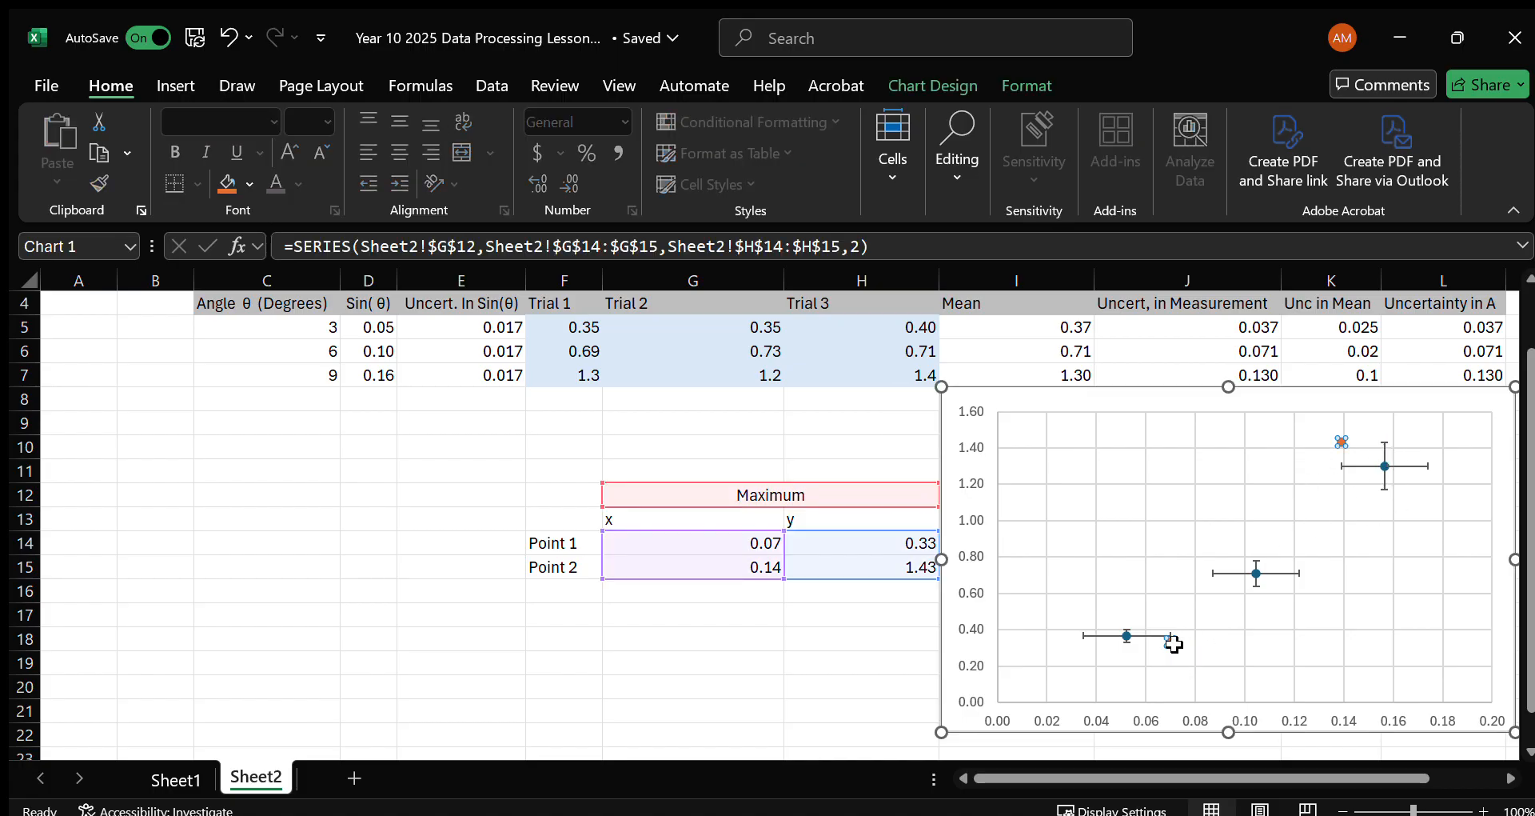
pyautogui.click(866, 657)
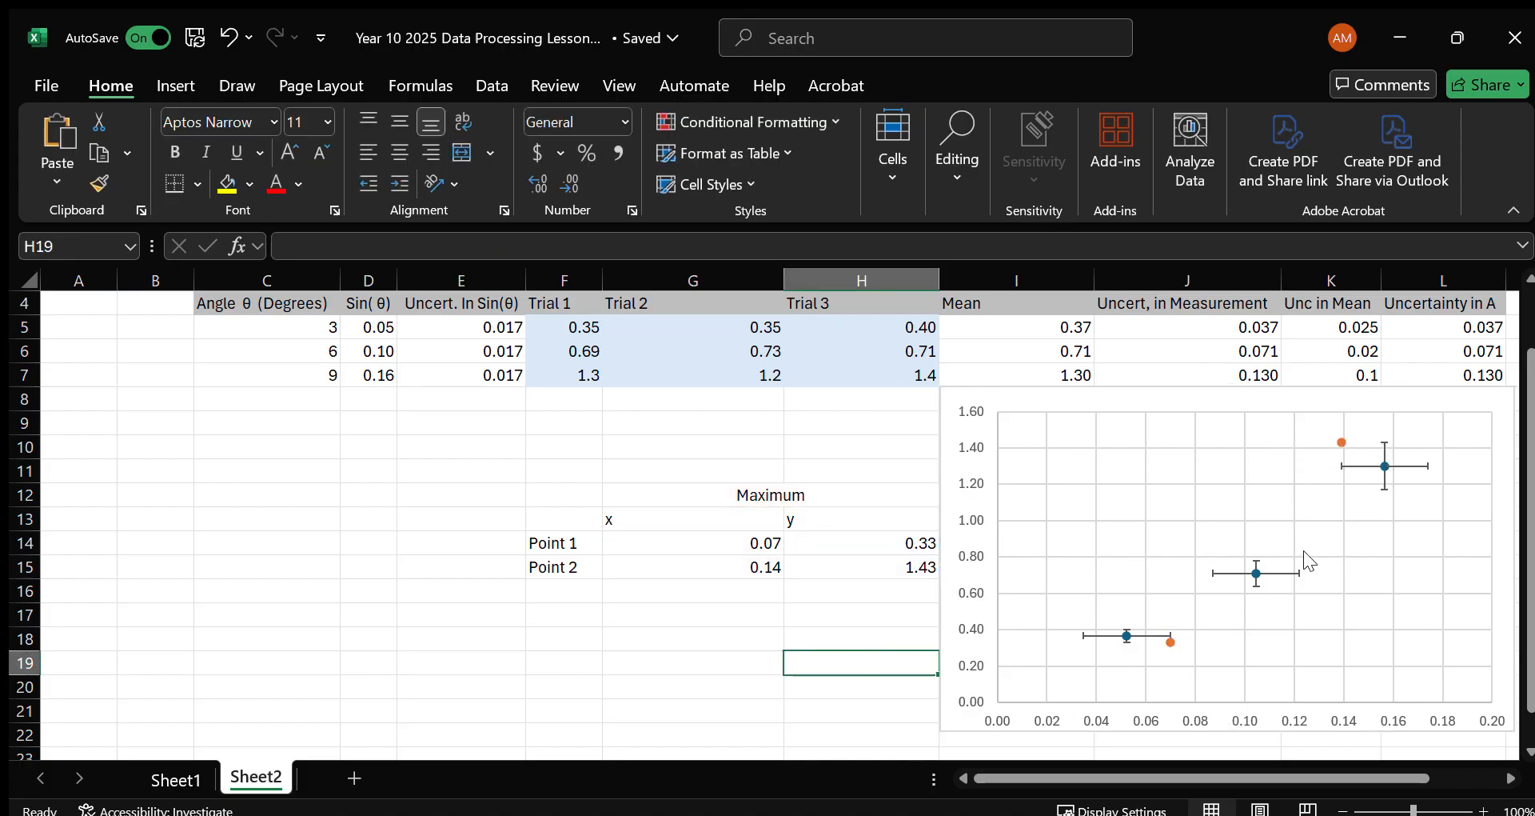
pyautogui.click(1137, 609)
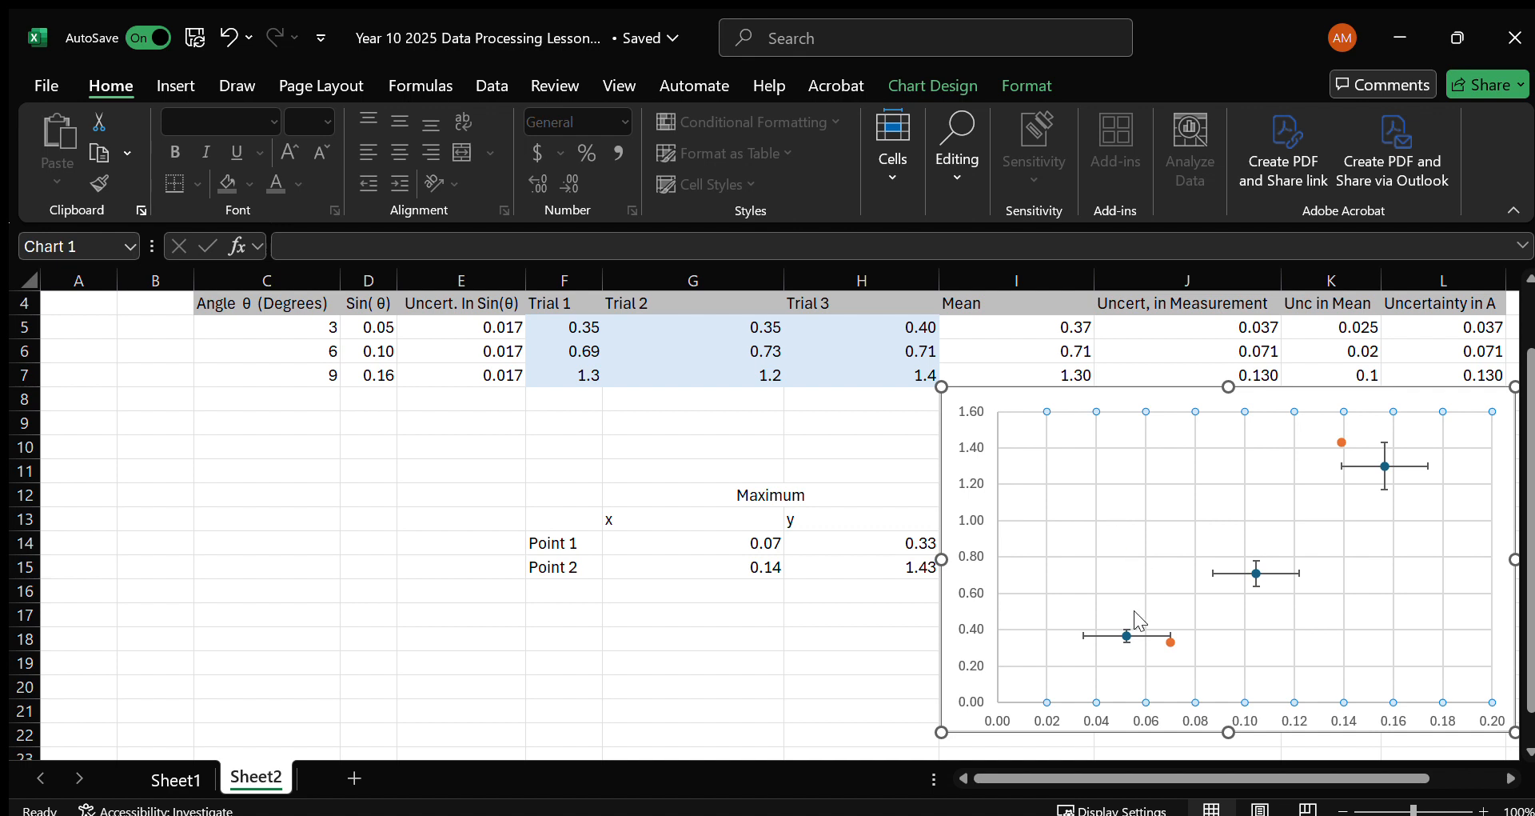
pyautogui.click(1153, 606)
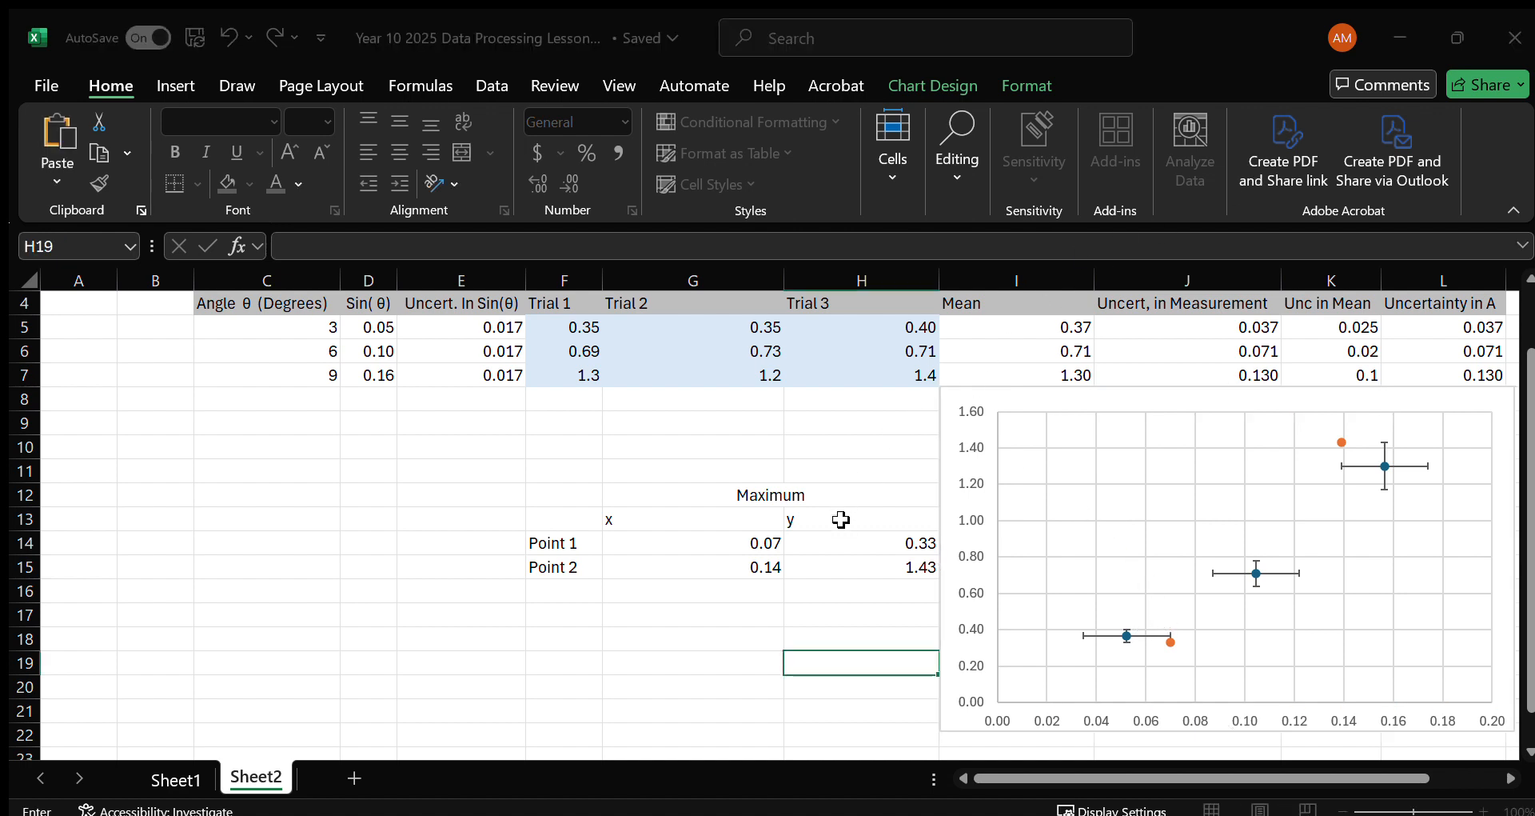
pyautogui.click(898, 233)
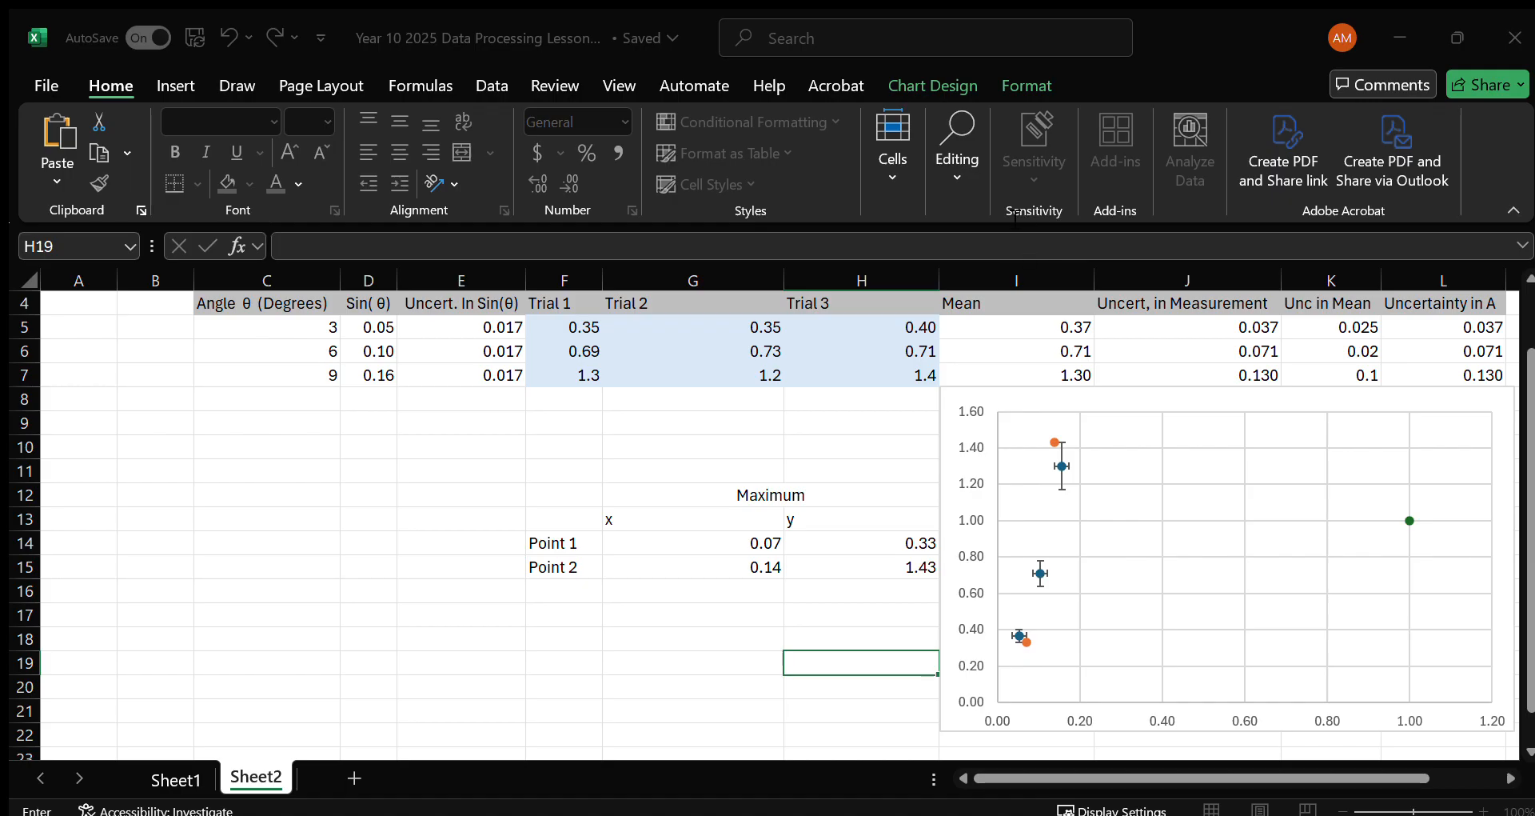
pyautogui.click(890, 496)
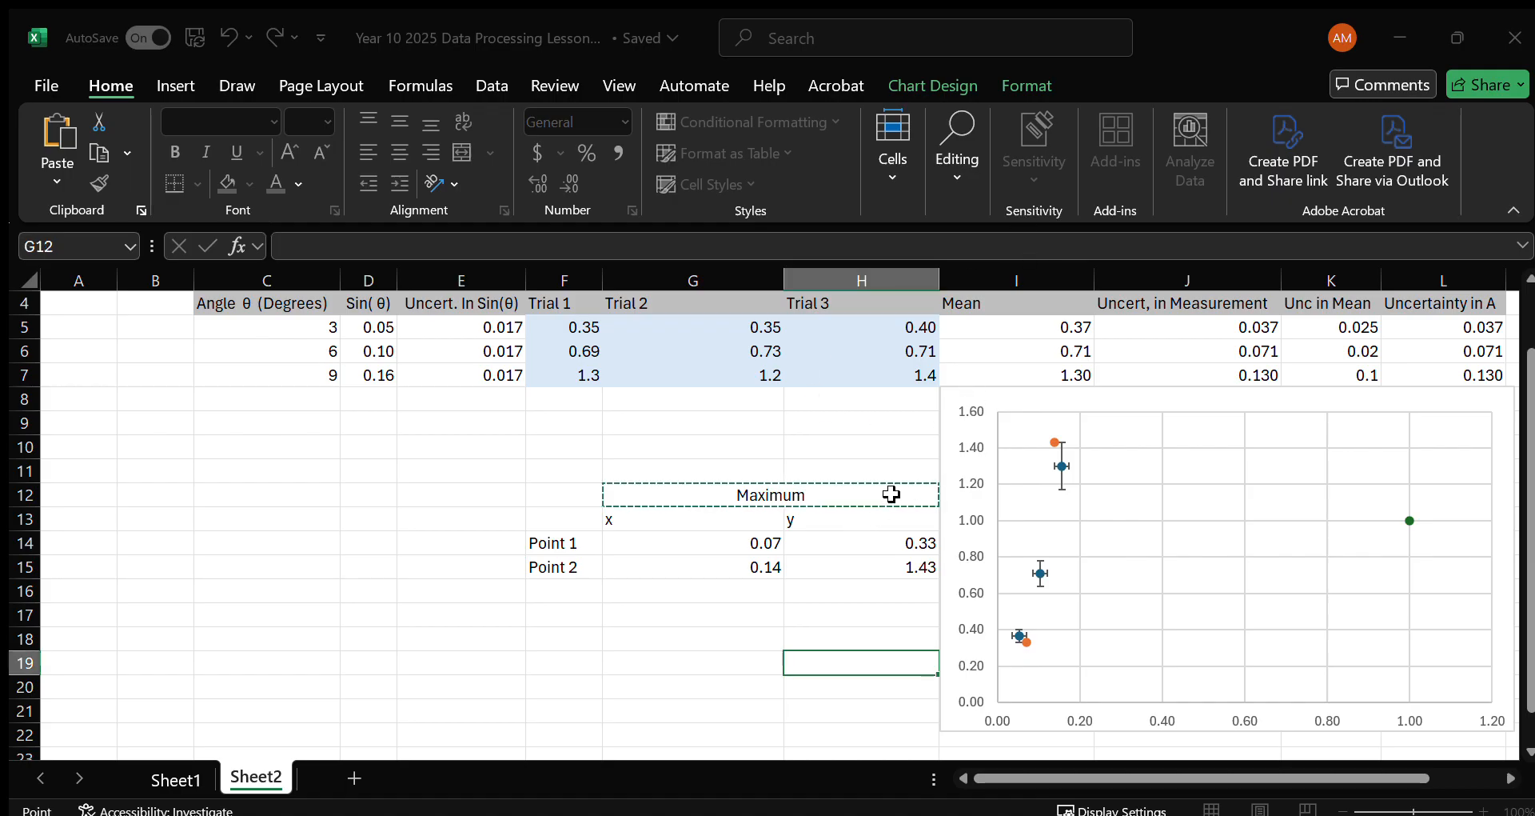
pyautogui.press('Right')
pyautogui.press('Escape')
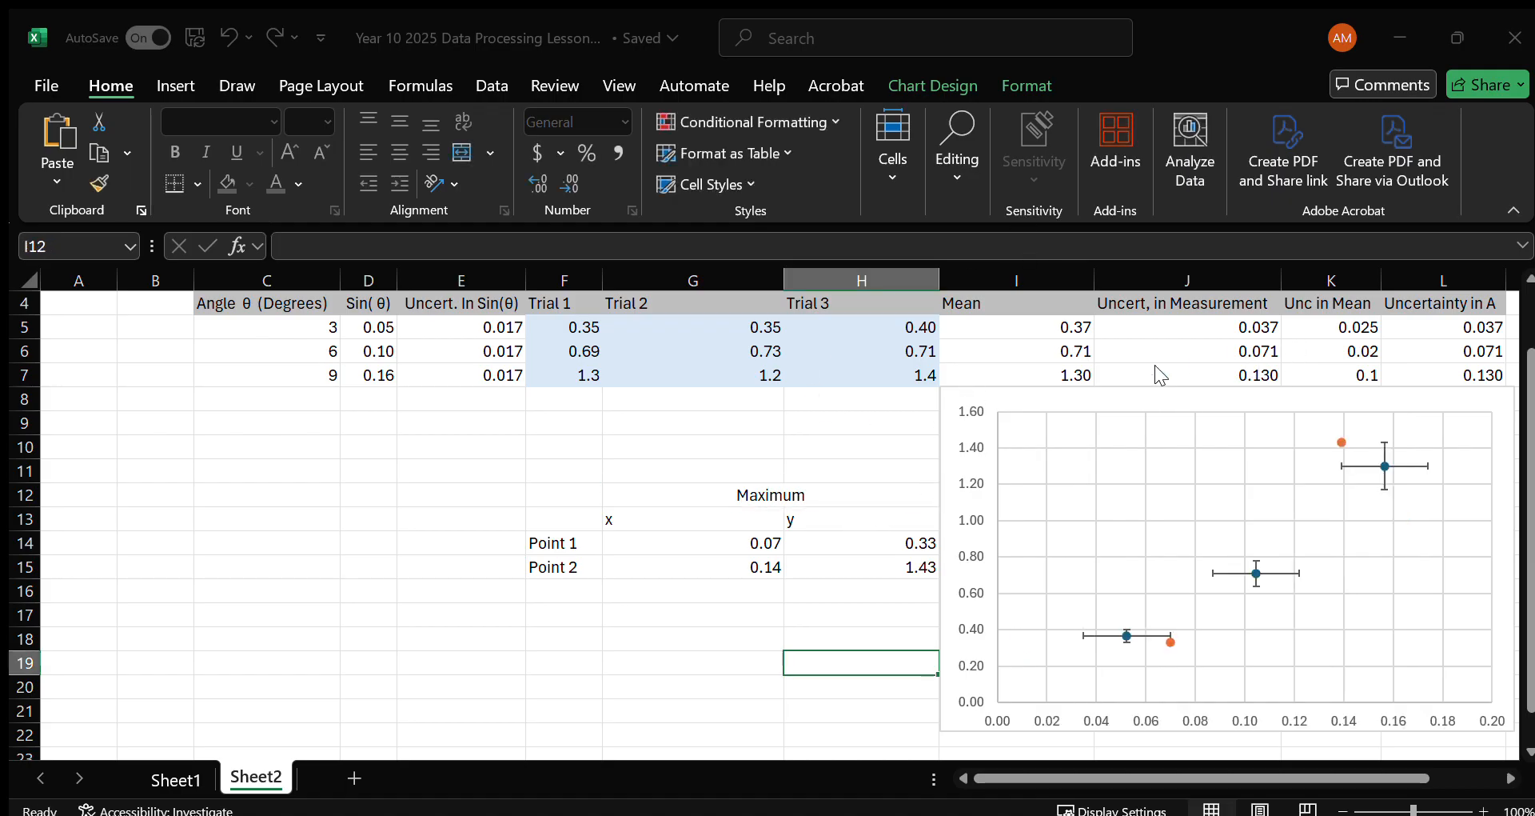
# Move the chart below the Maximum and Minimum coordinates table so that all its cells are uncovered.
pyautogui.click(1134, 425)
pyautogui.moveTo(1120, 395); pyautogui.dragTo(1066, 611)
pyautogui.scroll(-2, 1000, 469)
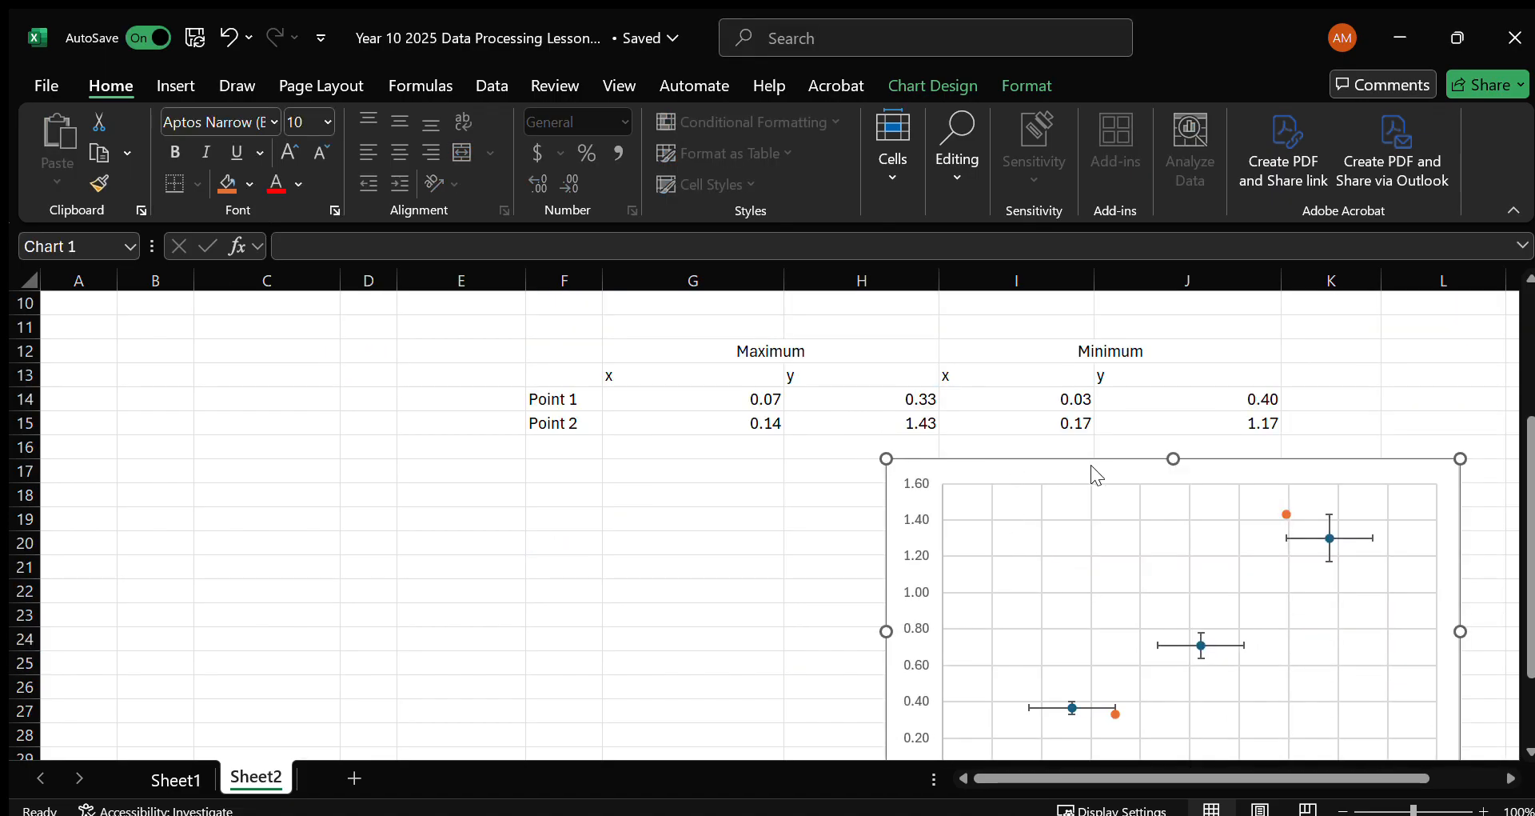
# Add a chart series with I12 as its name, I14:I15 as X values and J14:J15 as Y values.
pyautogui.click(1090, 385)
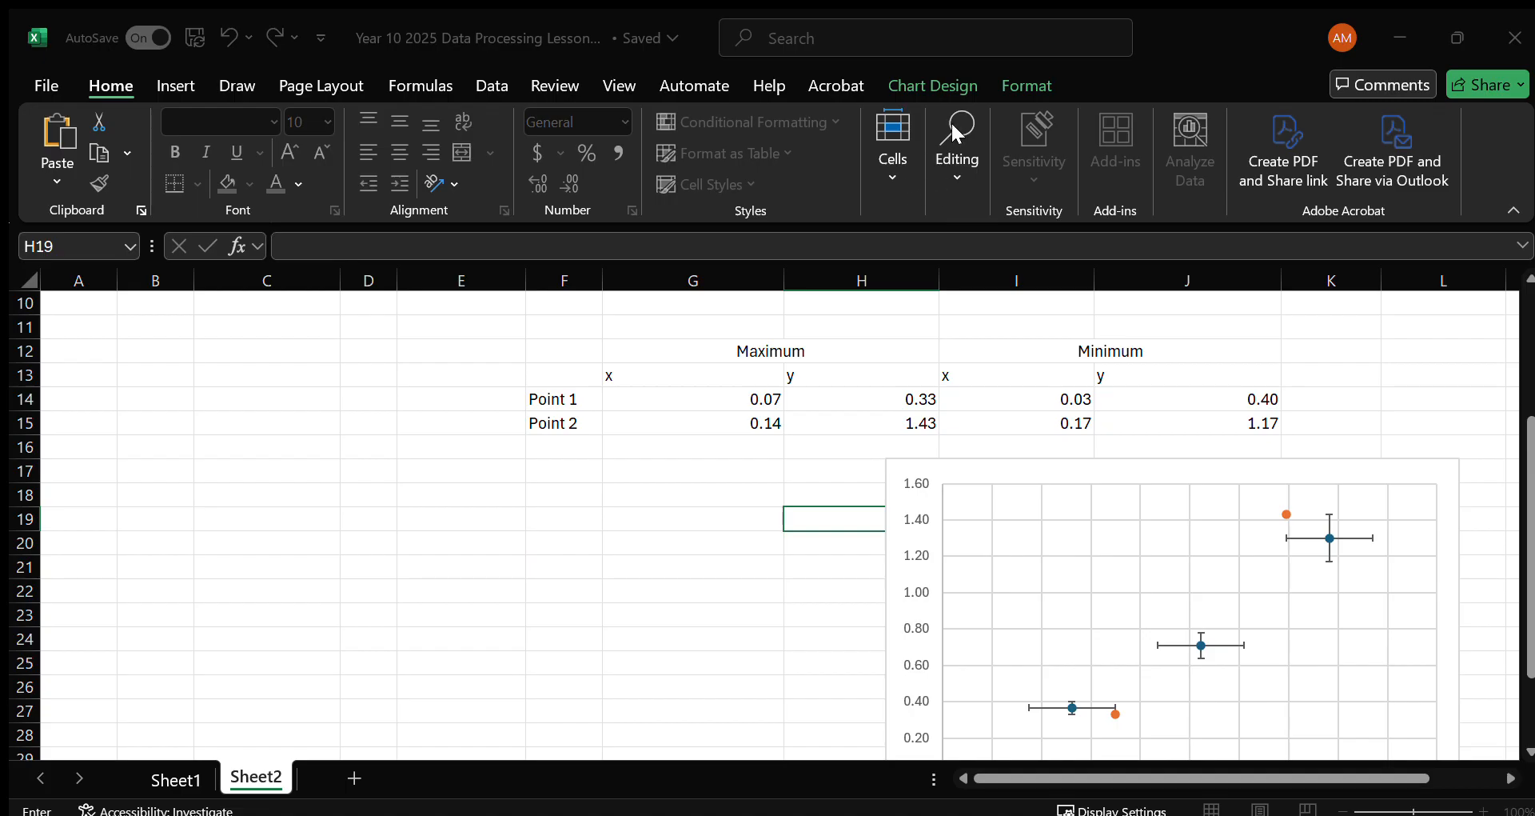
pyautogui.click(866, 256)
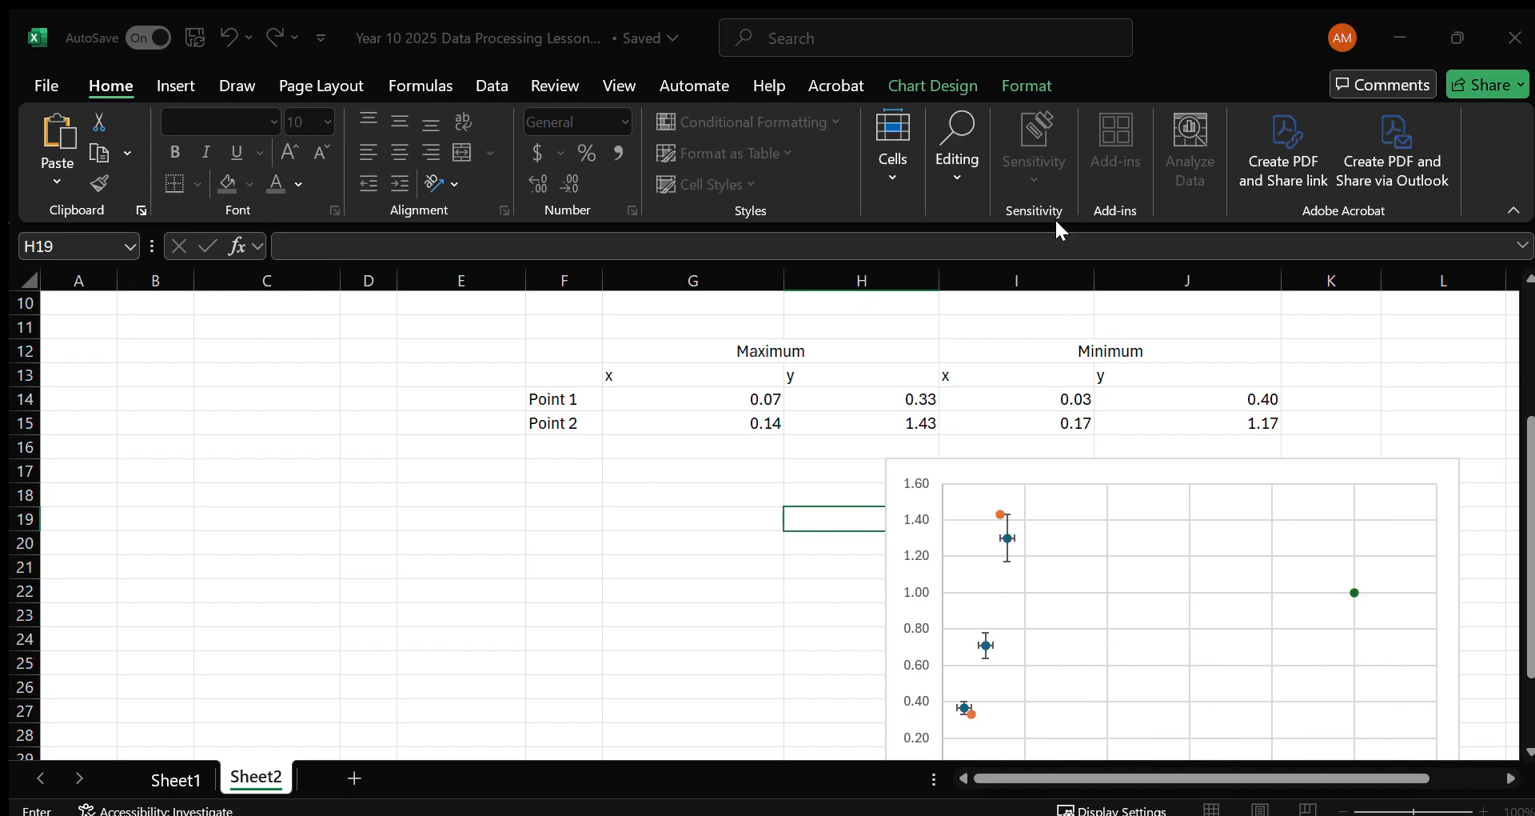
pyautogui.click(1155, 355)
pyautogui.click(682, 245)
pyautogui.moveTo(1056, 401); pyautogui.dragTo(1047, 419)
pyautogui.moveTo(682, 292); pyautogui.dragTo(610, 297)
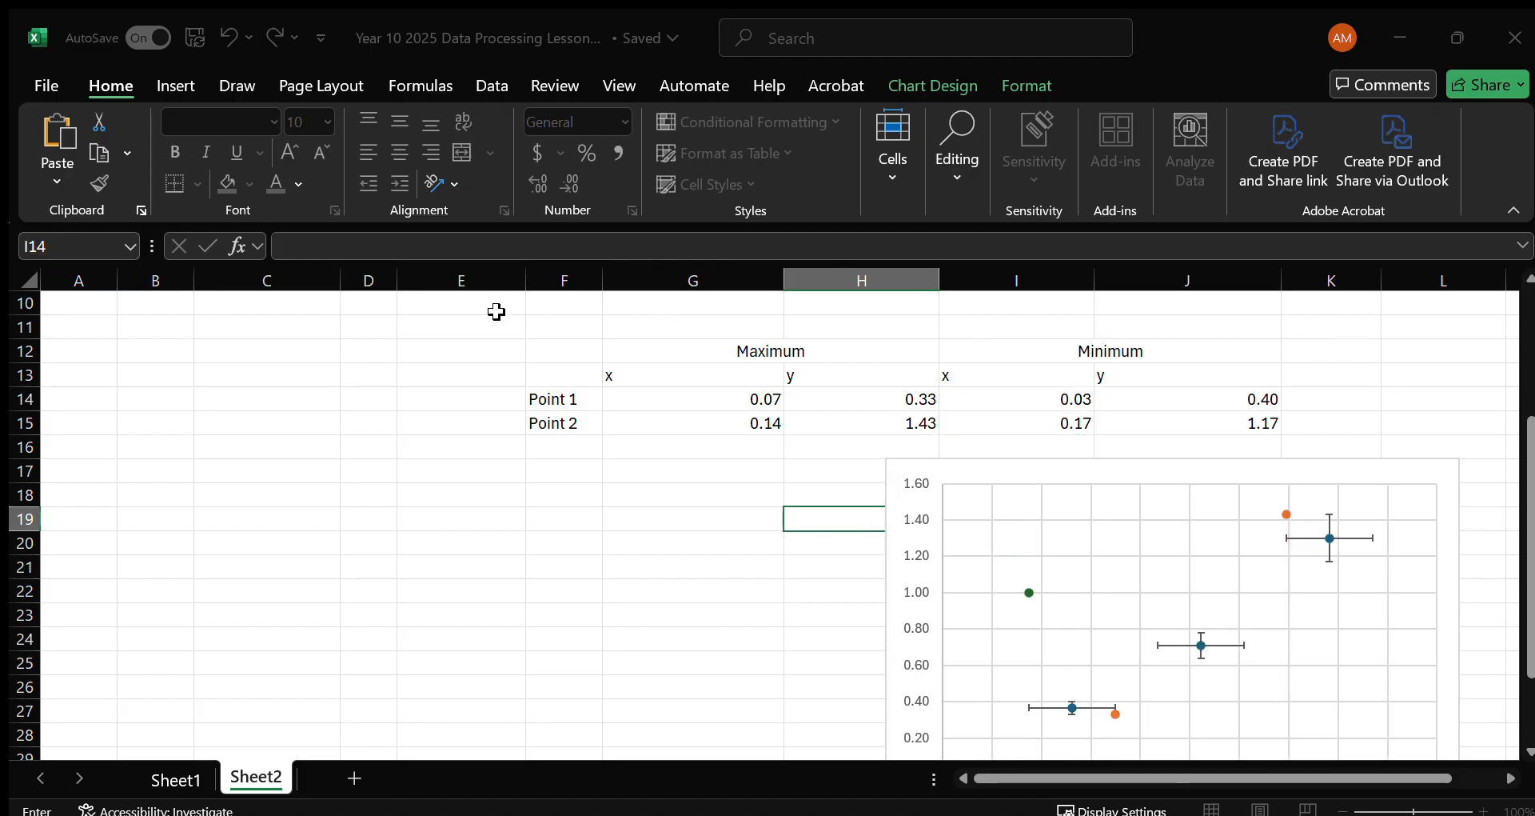
pyautogui.moveTo(1194, 395); pyautogui.dragTo(1194, 418)
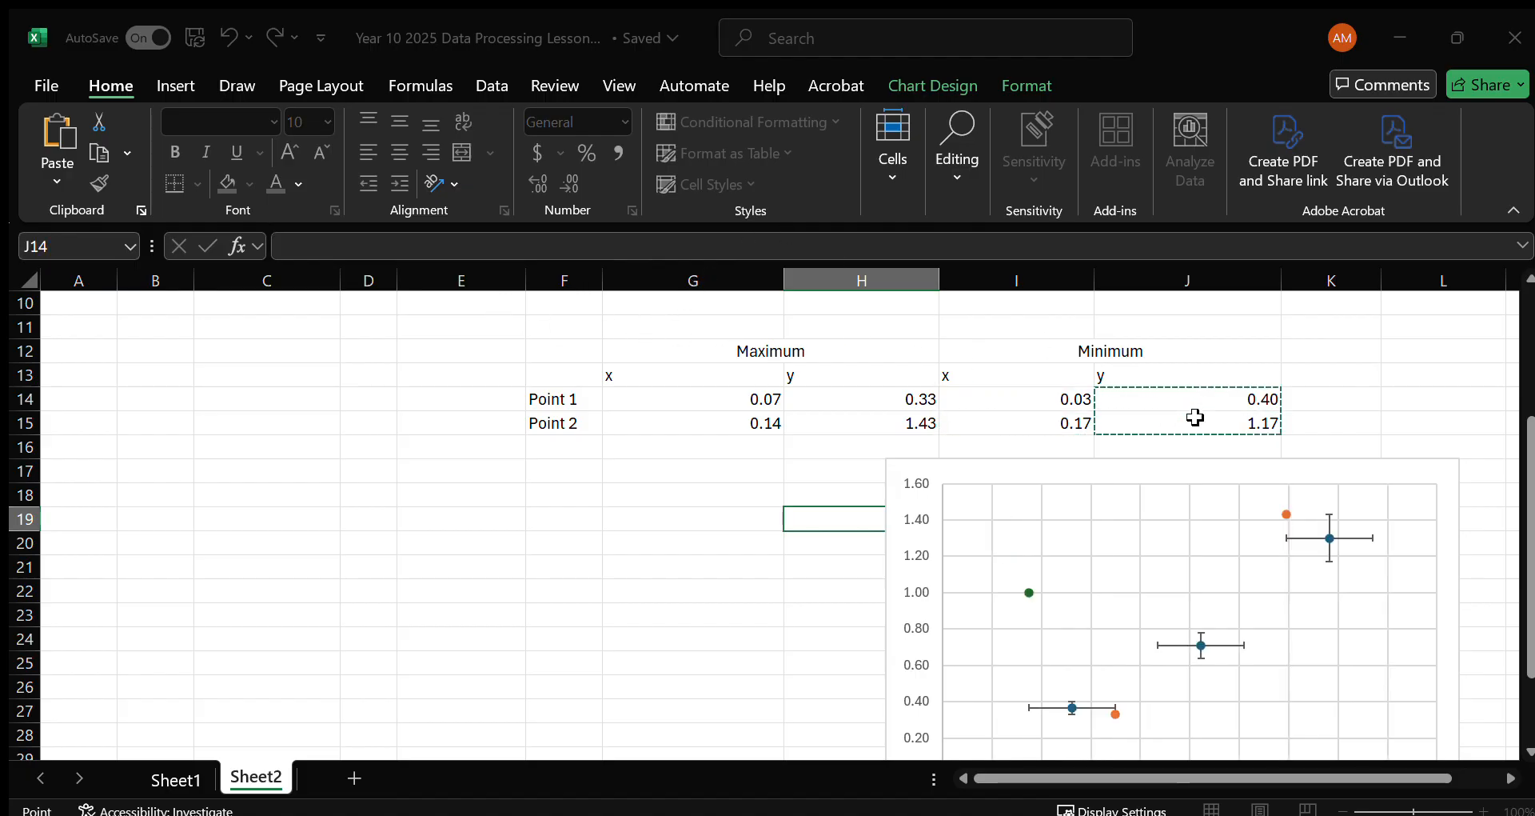
pyautogui.click(724, 334)
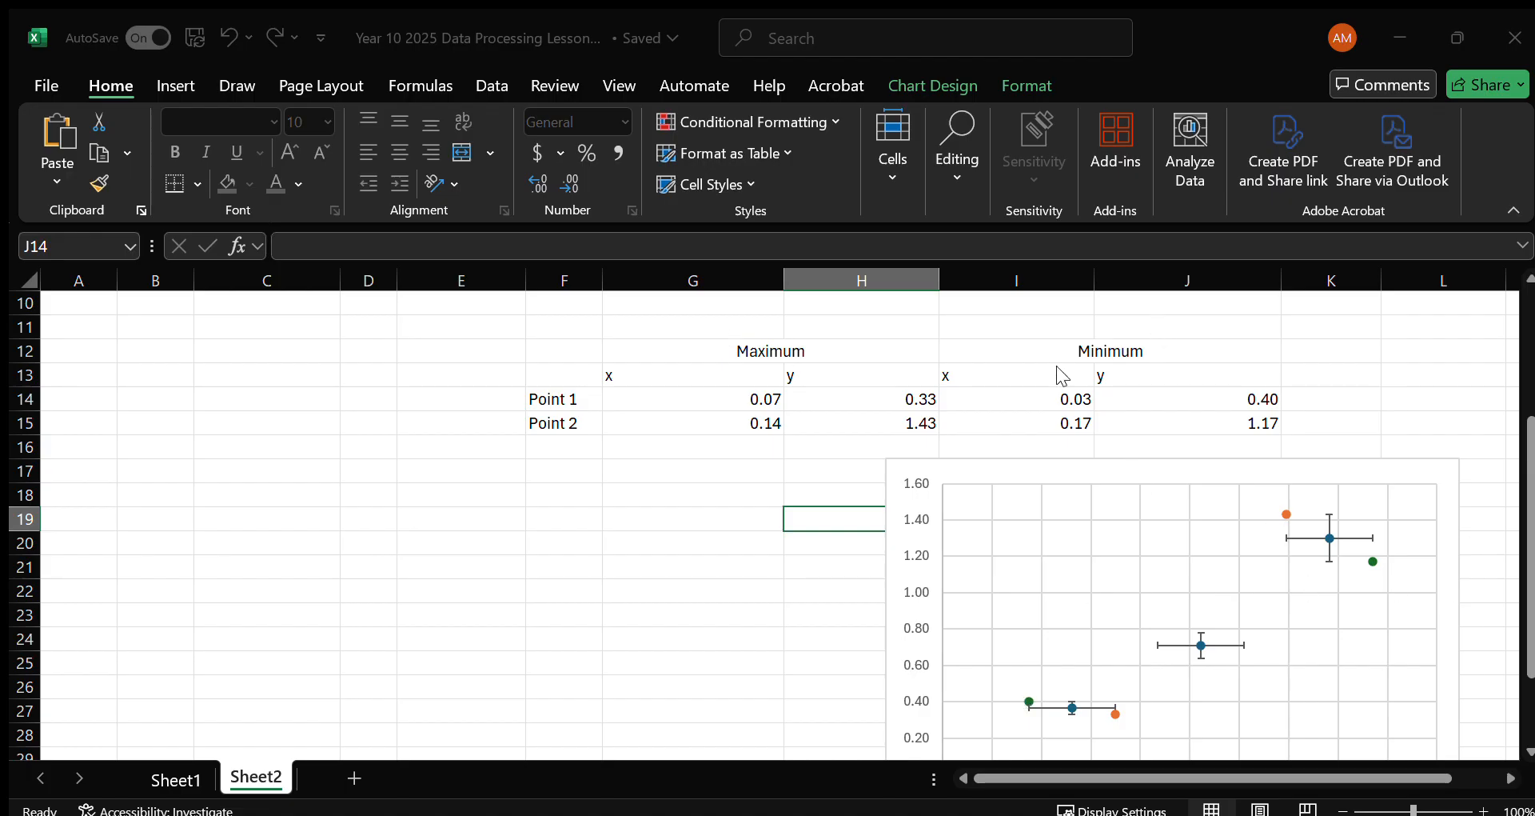
# Check the Minimum series' plotted points and move the chart up to about rows 12 to 26.
pyautogui.click(1371, 513)
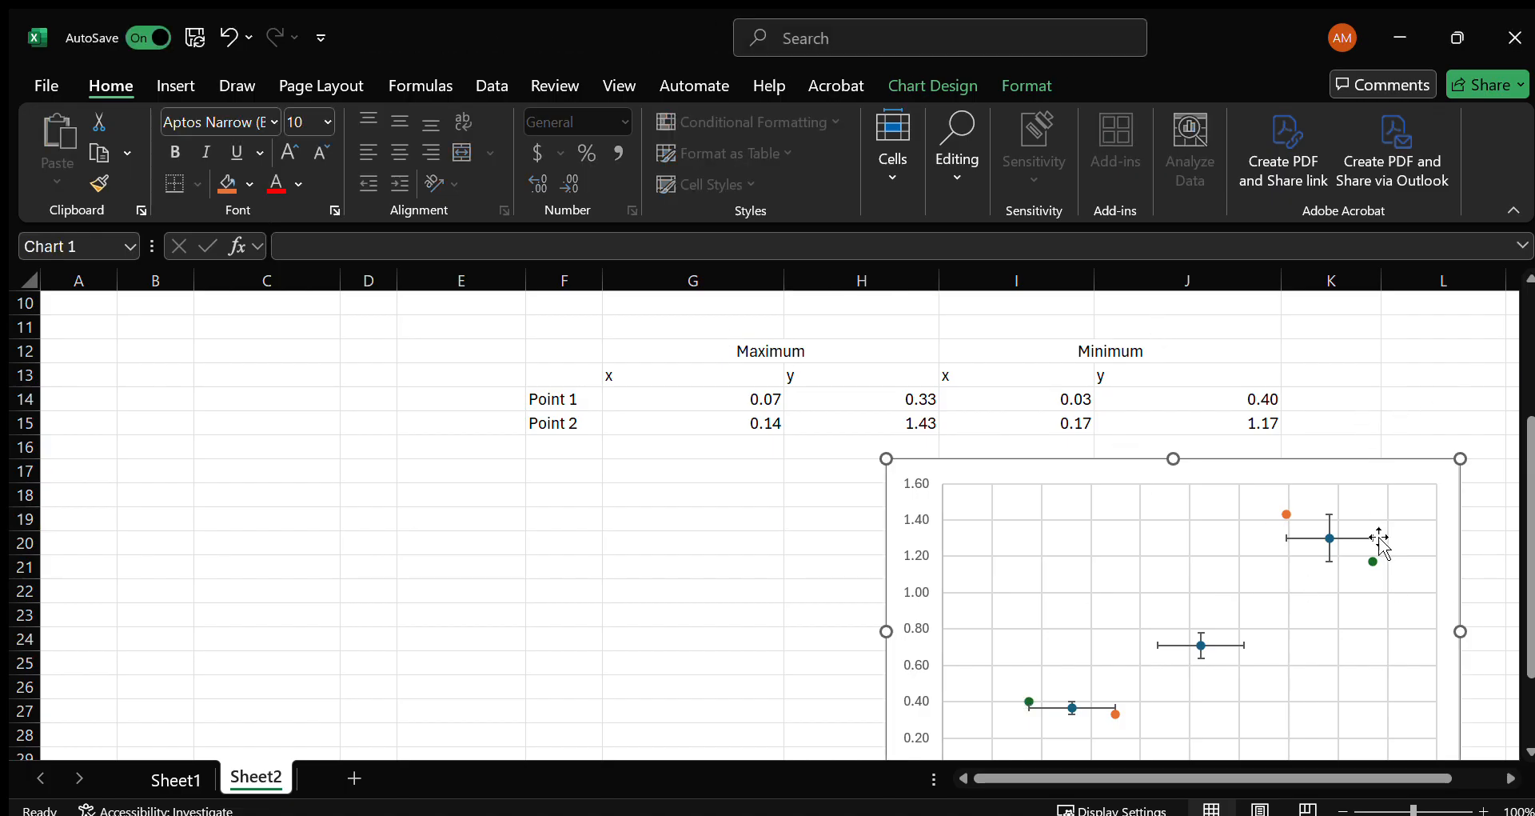
pyautogui.click(1026, 699)
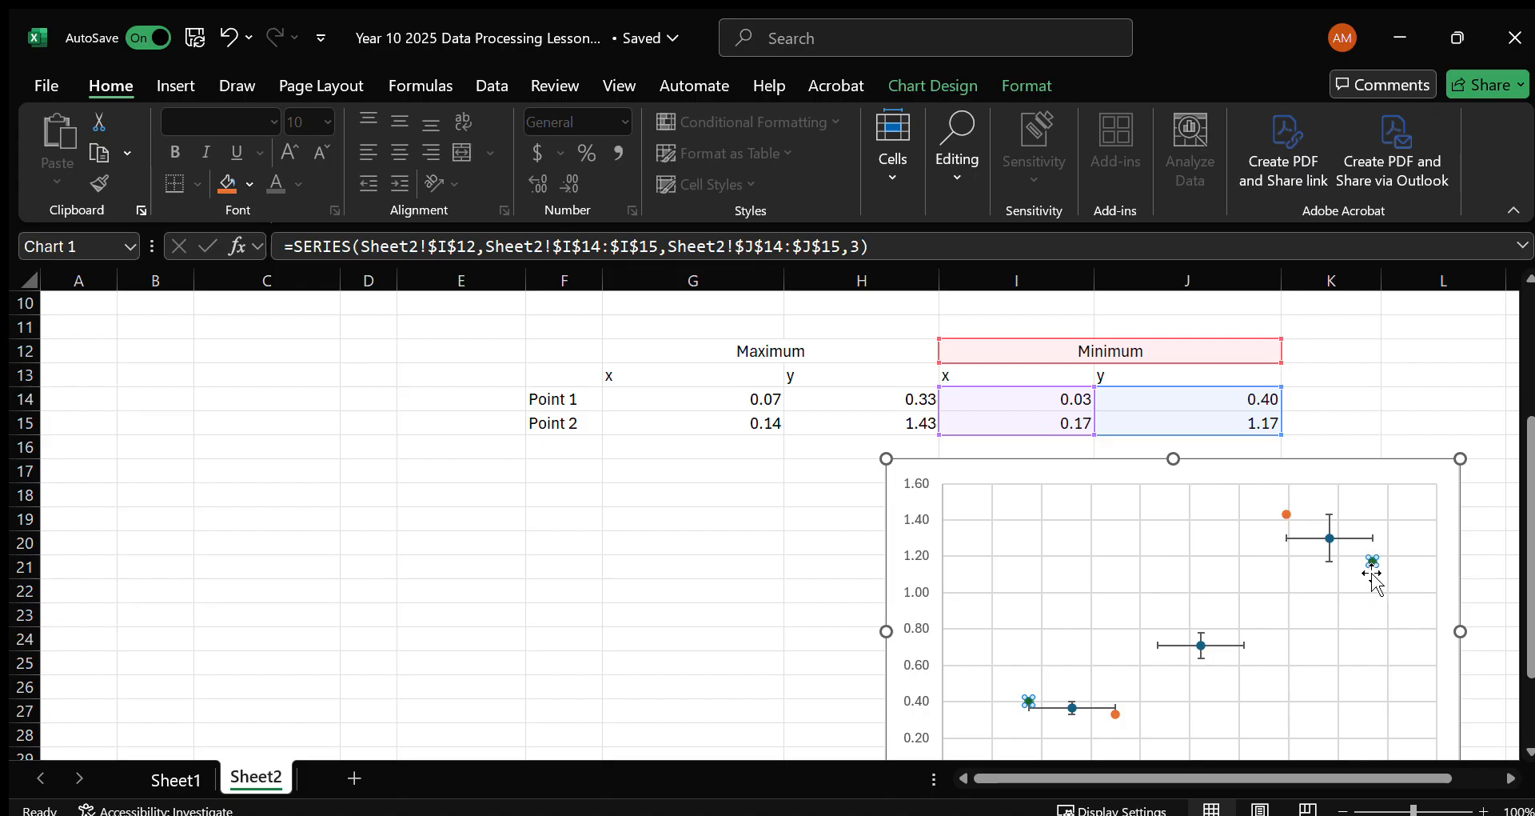
pyautogui.moveTo(1356, 473); pyautogui.dragTo(1235, 324)
pyautogui.click(646, 620)
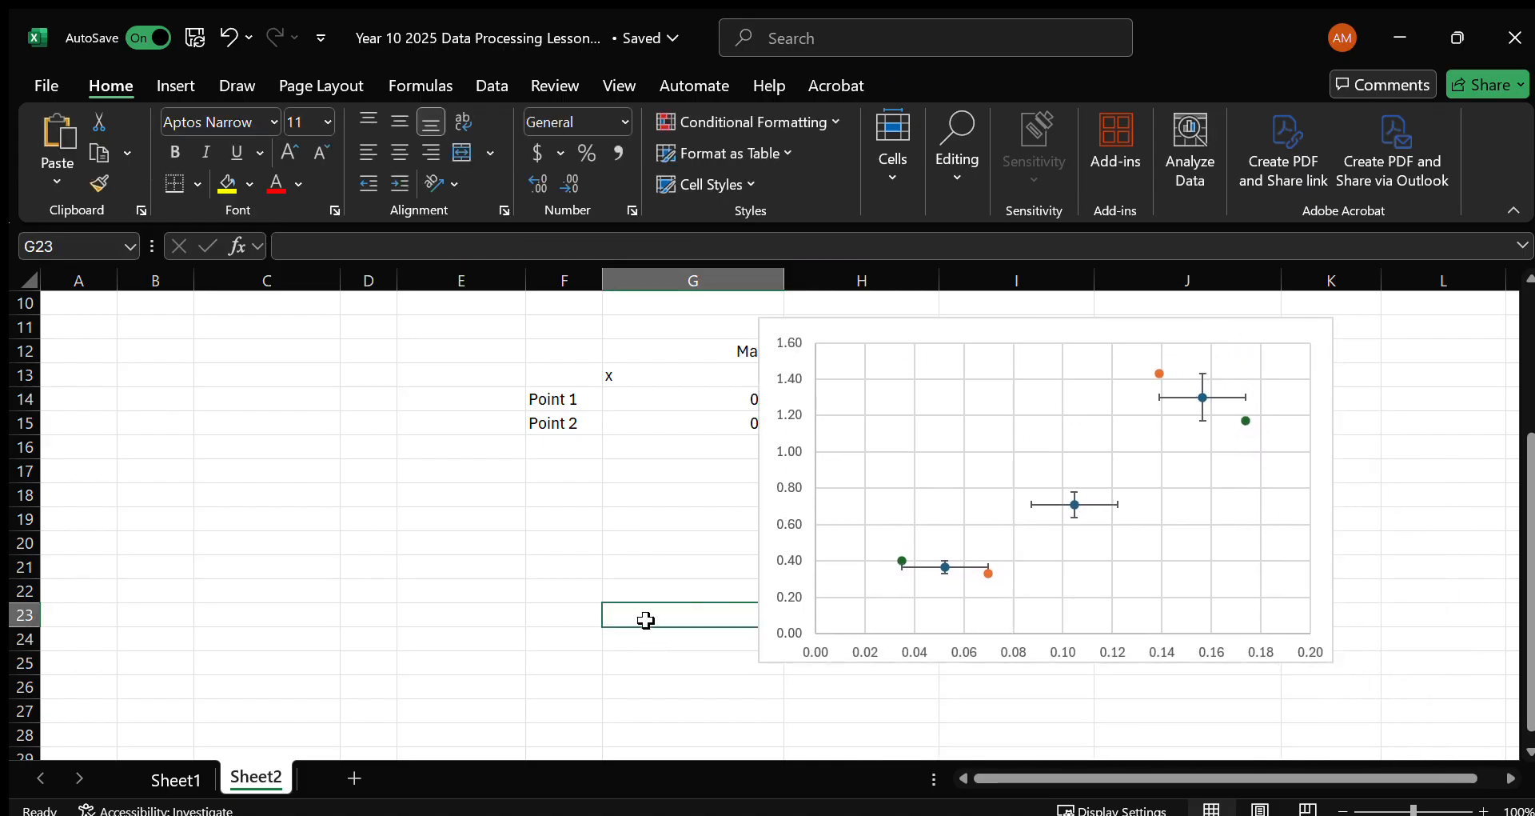
pyautogui.moveTo(960, 319); pyautogui.dragTo(985, 358)
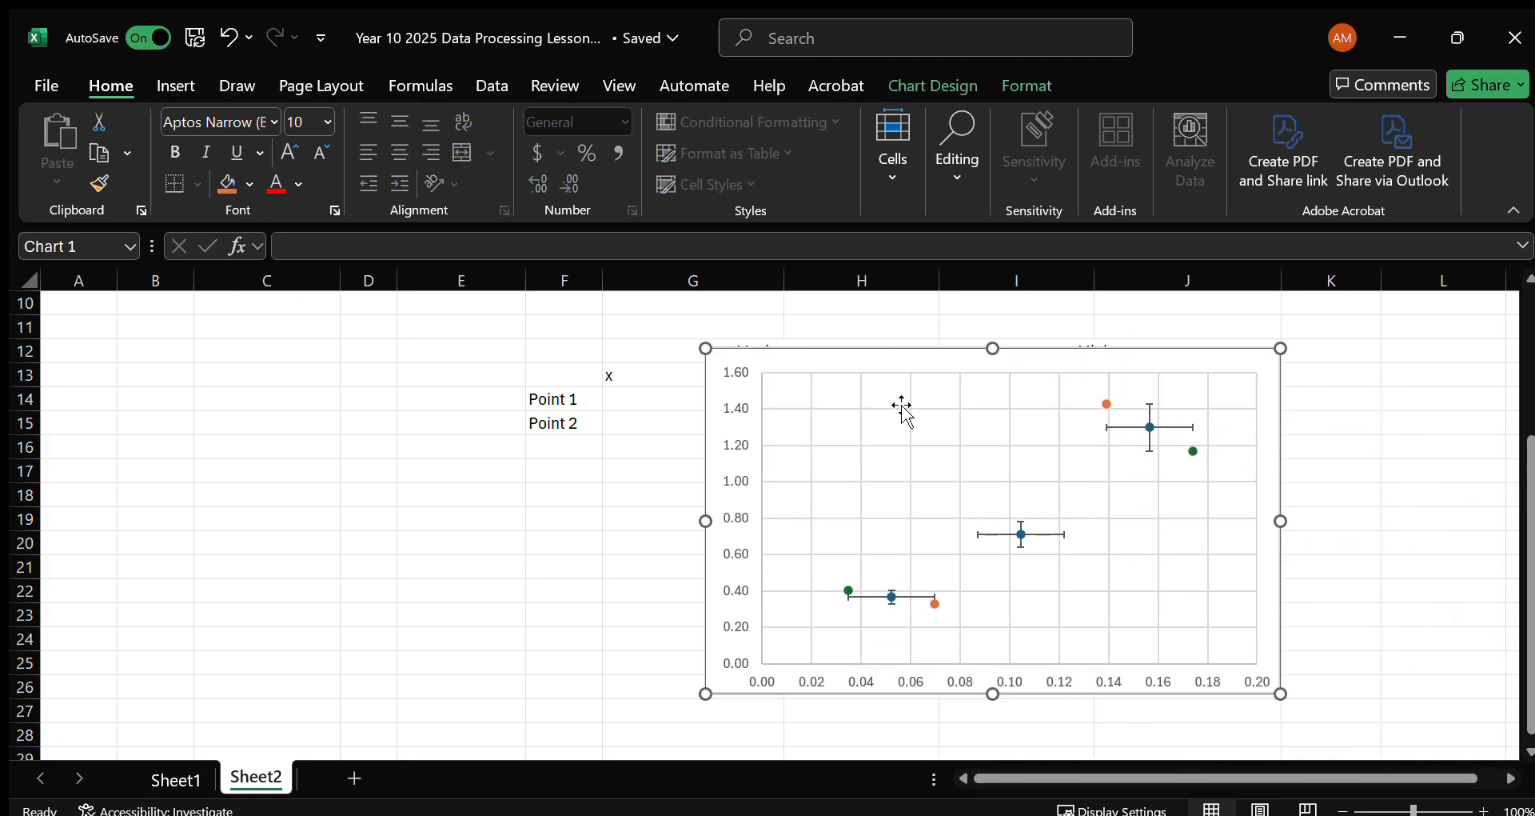
# Add a chart title, axis titles, a legend and a linear trendline for the Acceleration (ms^-2) series.
pyautogui.click(1355, 411)
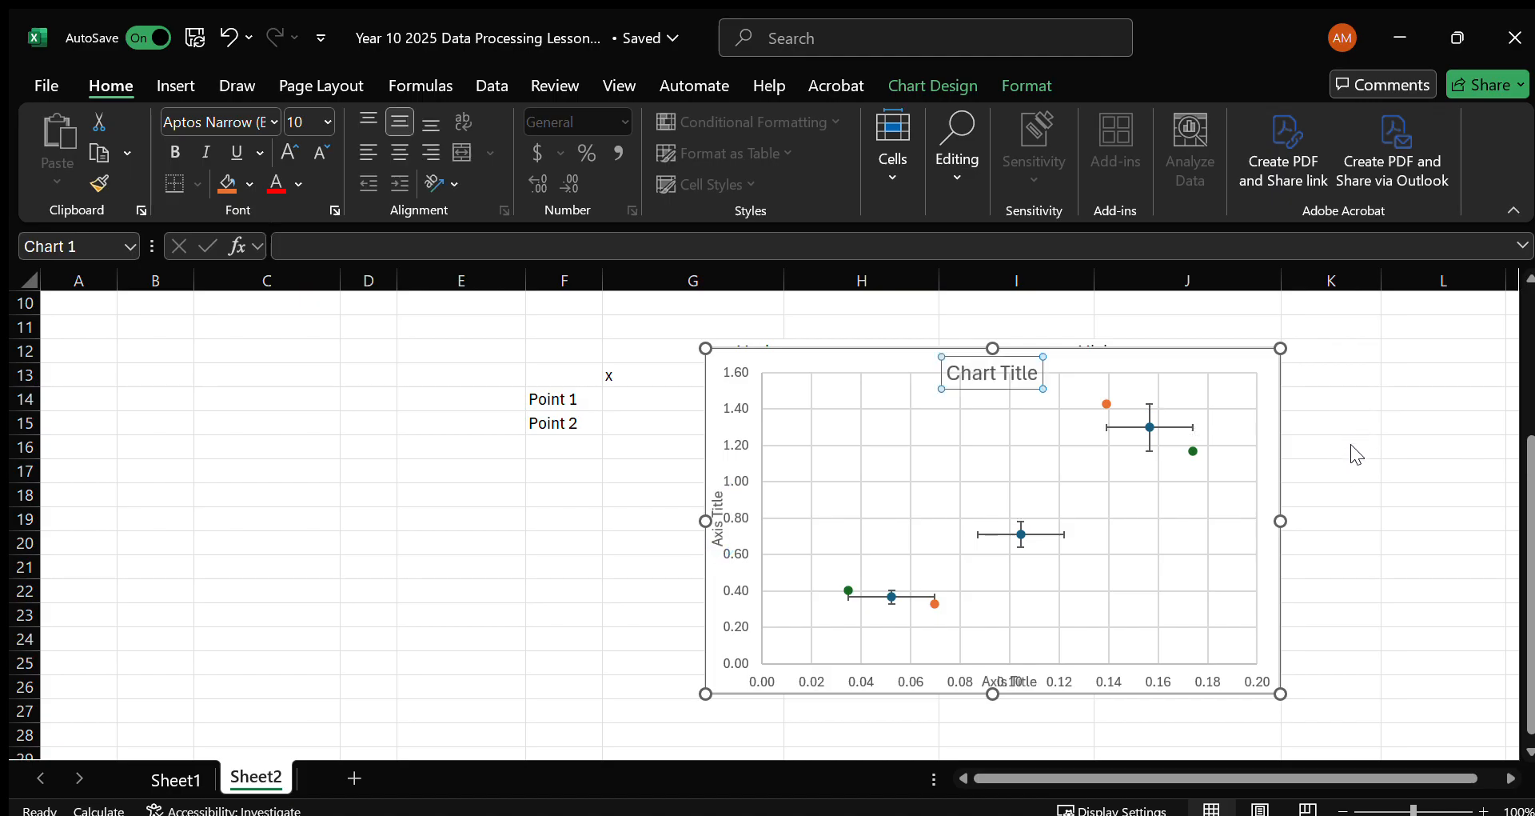
pyautogui.click(1348, 560)
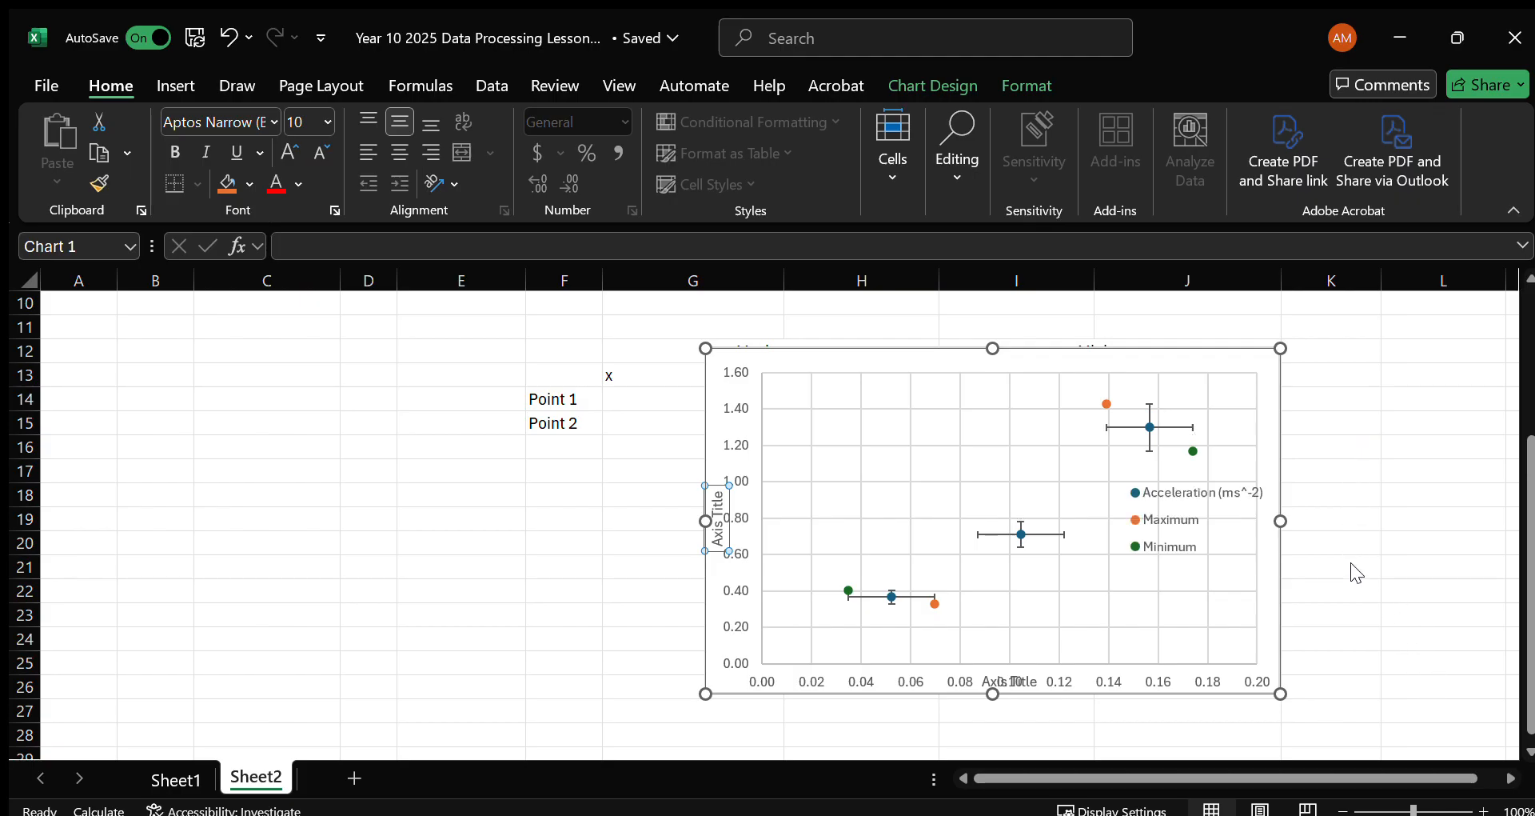
pyautogui.click(1365, 582)
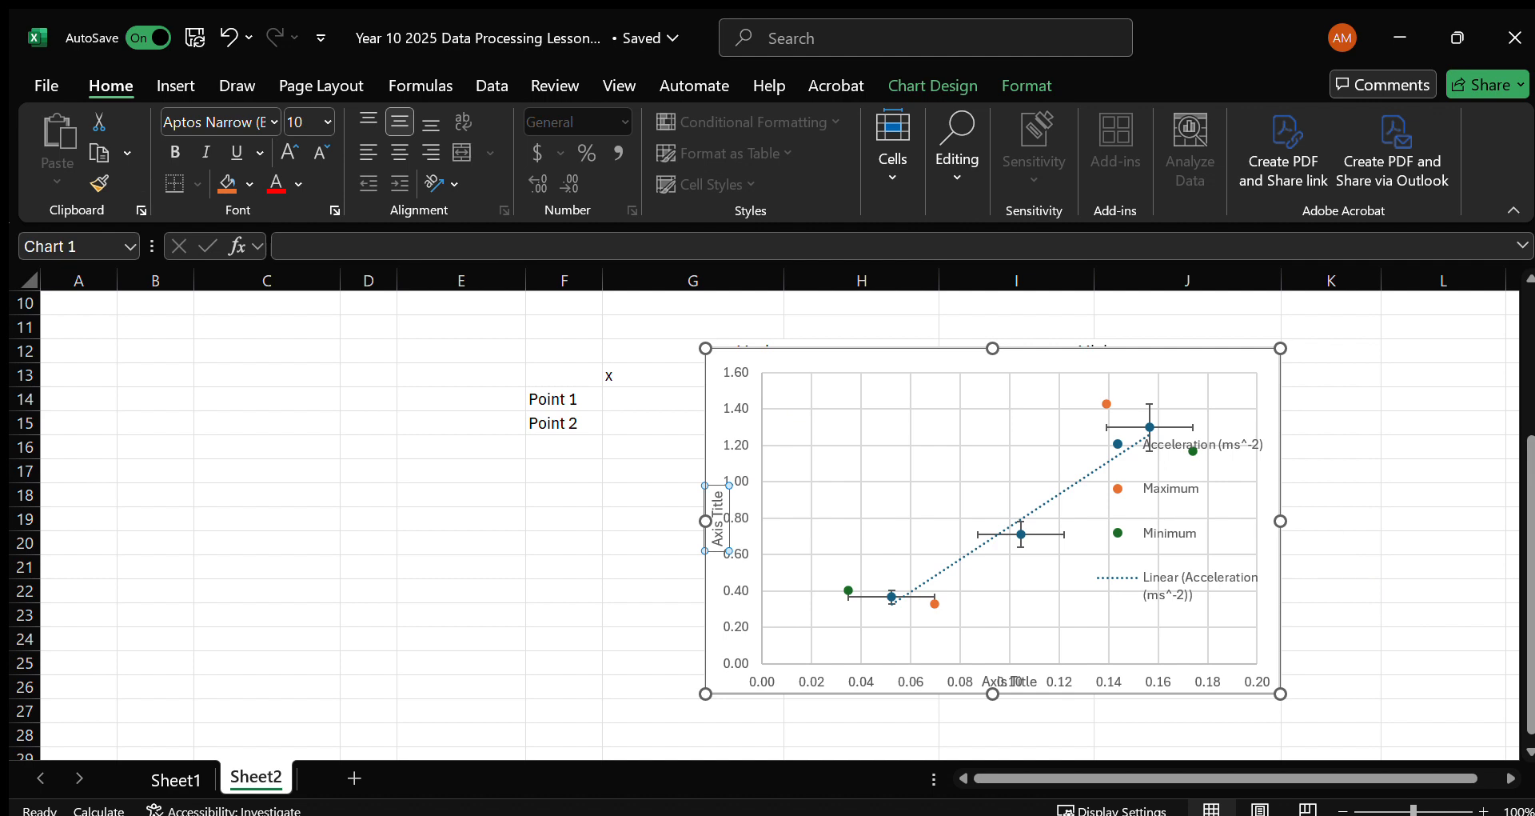
# Enlarge the chart to about column L and row 28, and move and resize the legend on its right side.
pyautogui.moveTo(1280, 693); pyautogui.dragTo(1254, 610)
pyautogui.click(1364, 627)
pyautogui.click(1318, 523)
pyautogui.moveTo(1364, 470); pyautogui.dragTo(1374, 456)
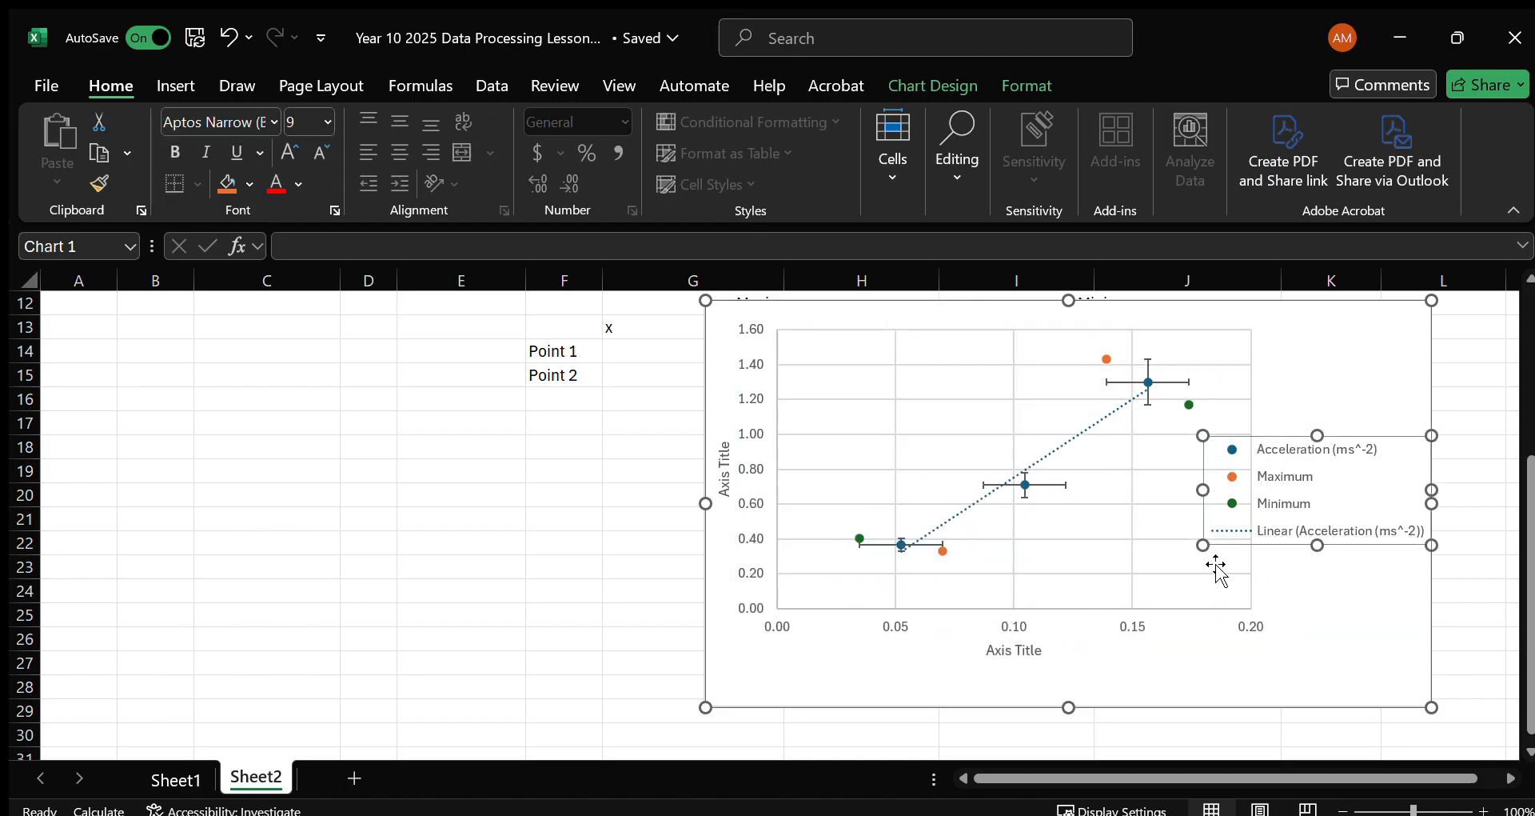
pyautogui.moveTo(1203, 545); pyautogui.dragTo(1265, 497)
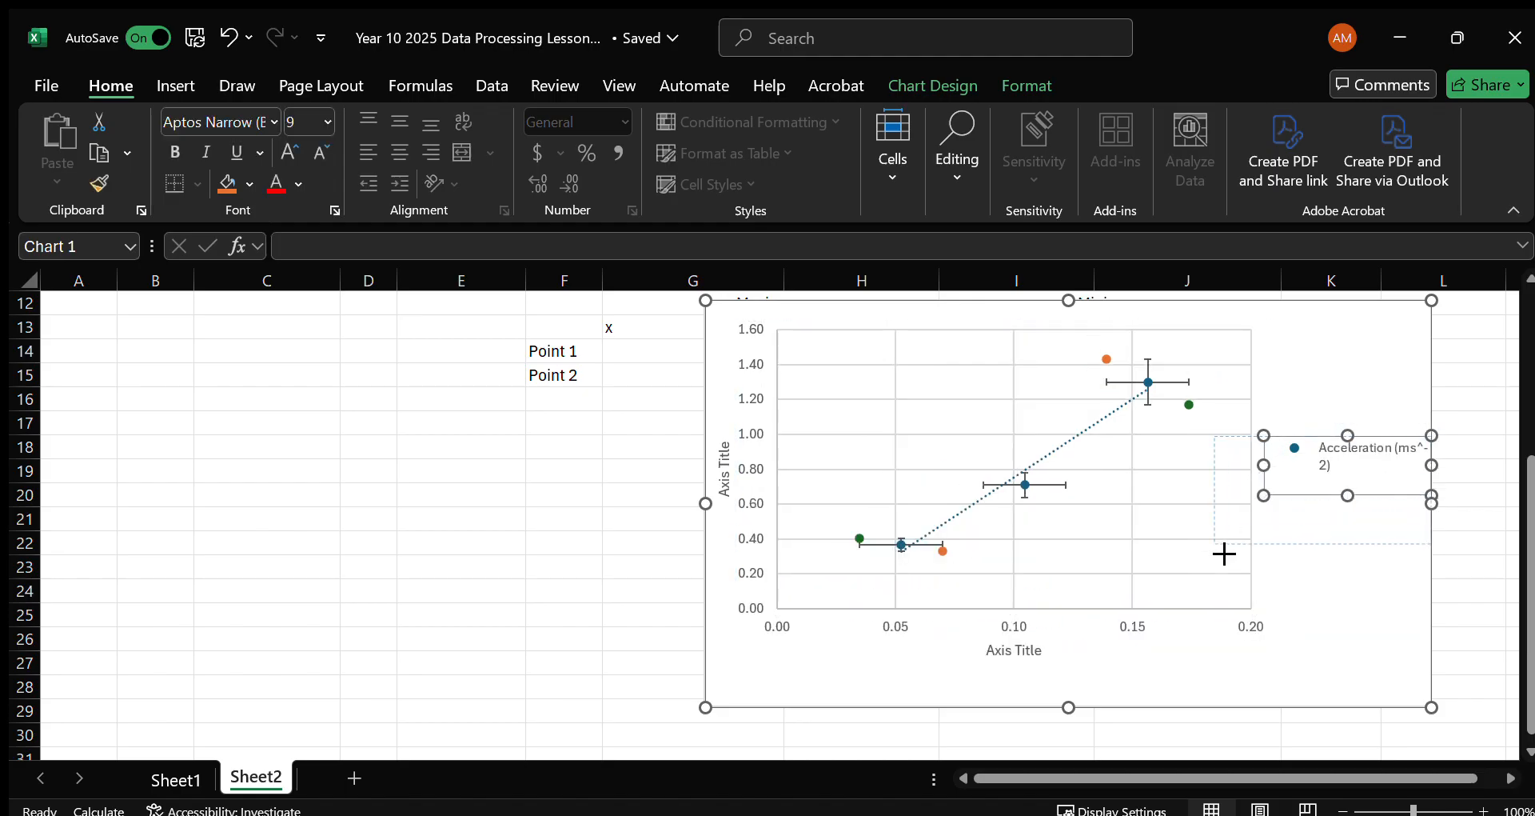
pyautogui.moveTo(1224, 554); pyautogui.dragTo(1224, 554)
# Delete the Minimum and Maximum entries from the chart legend.
pyautogui.click(1279, 518)
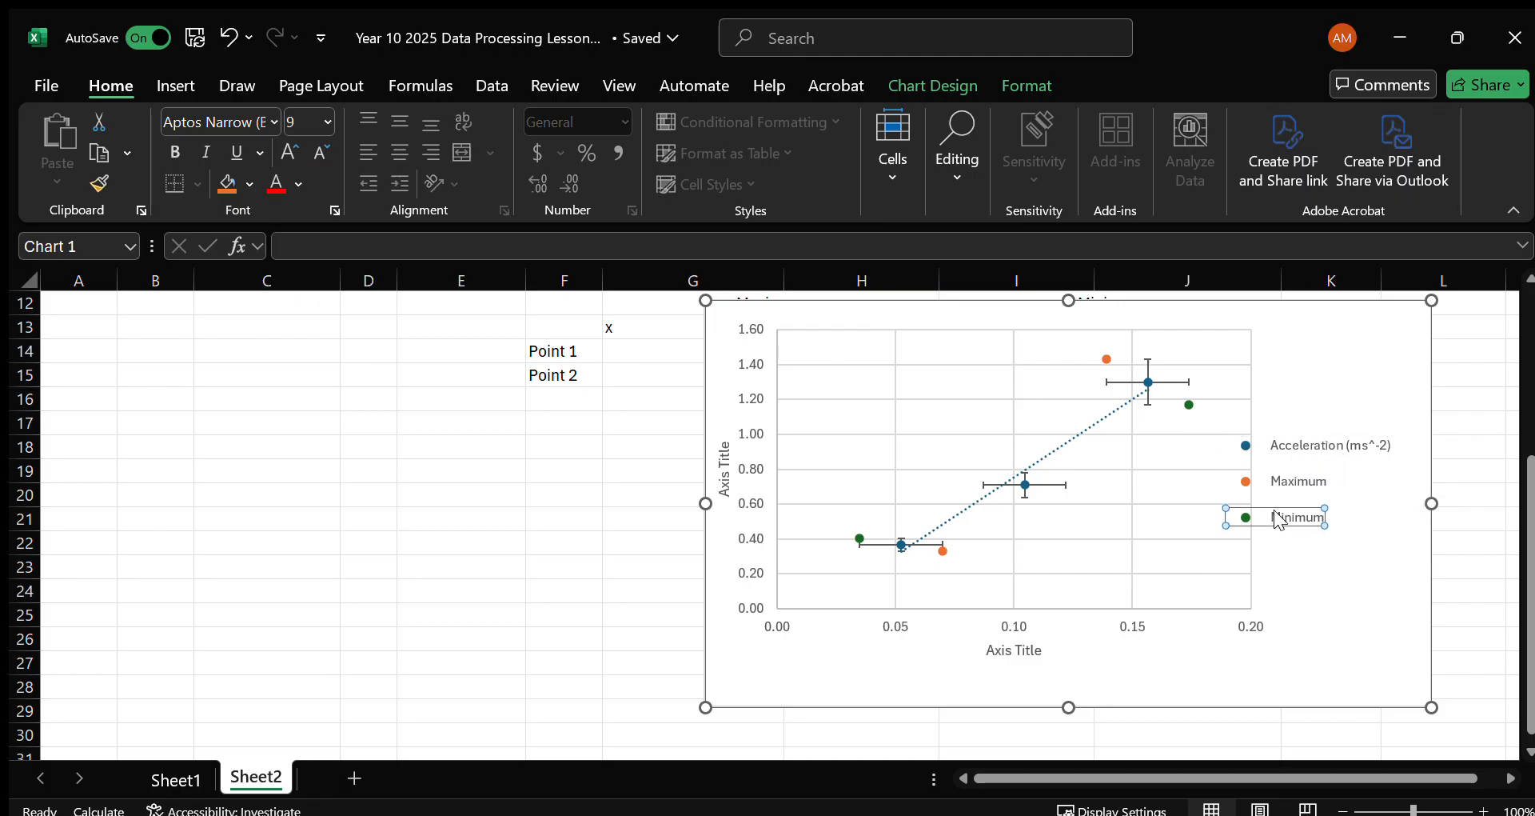
pyautogui.press('Delete')
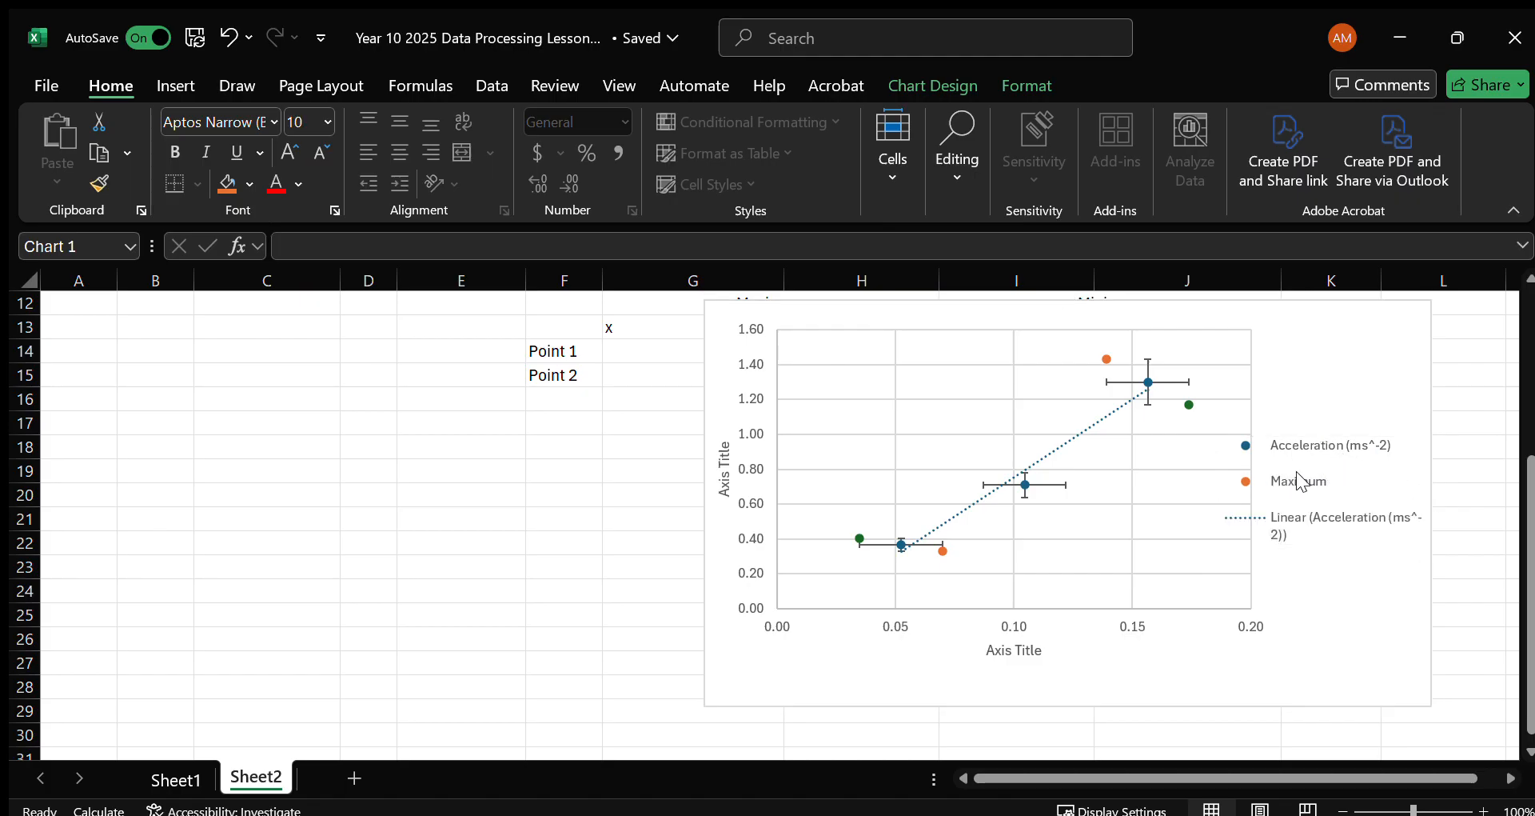
pyautogui.press('Delete')
pyautogui.hotkey('ctrl', 'z')
pyautogui.click(1315, 480)
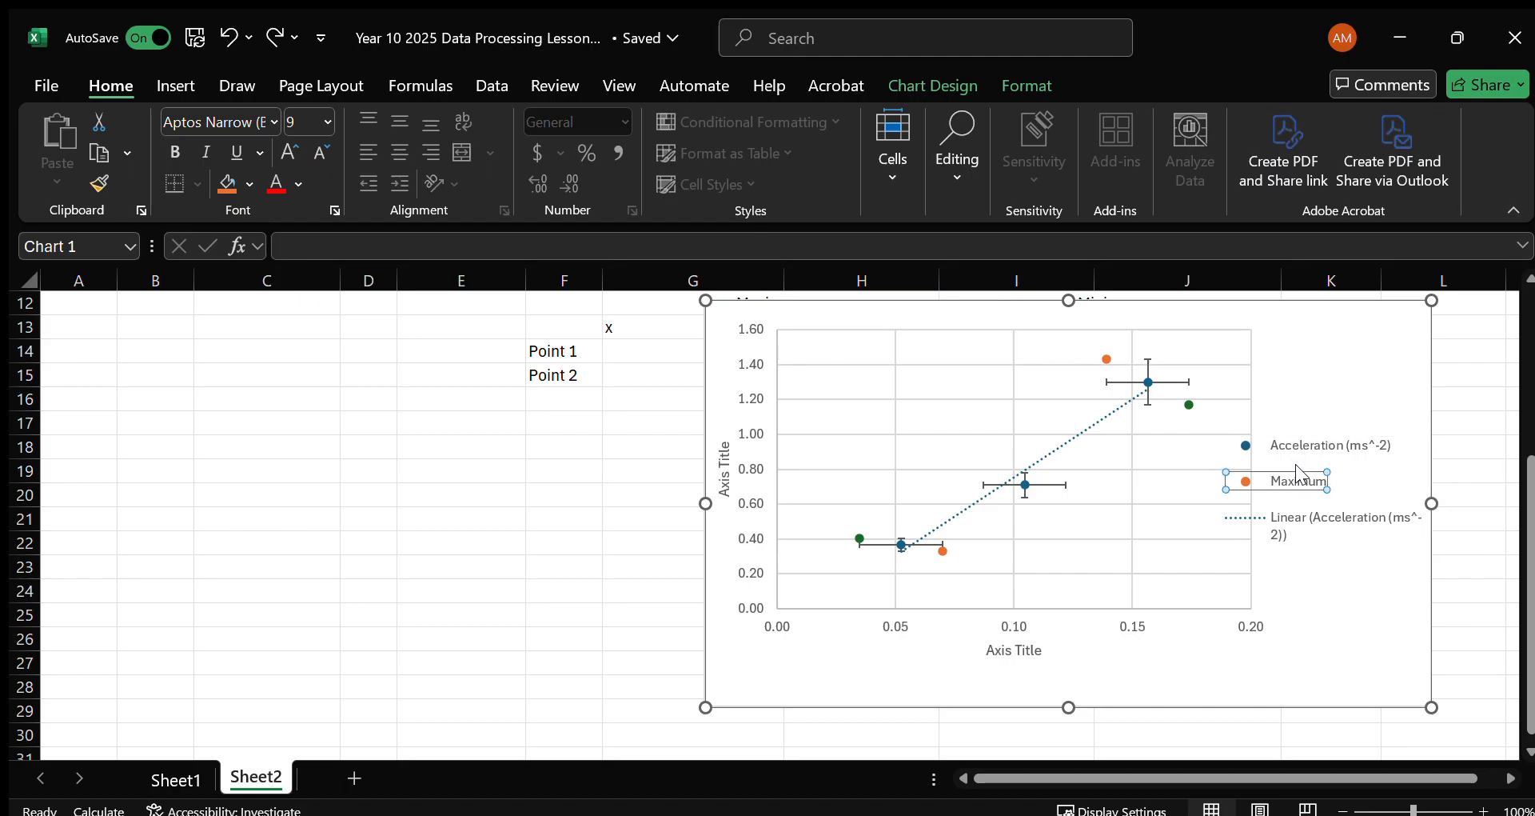
pyautogui.press('Delete')
pyautogui.click(1351, 483)
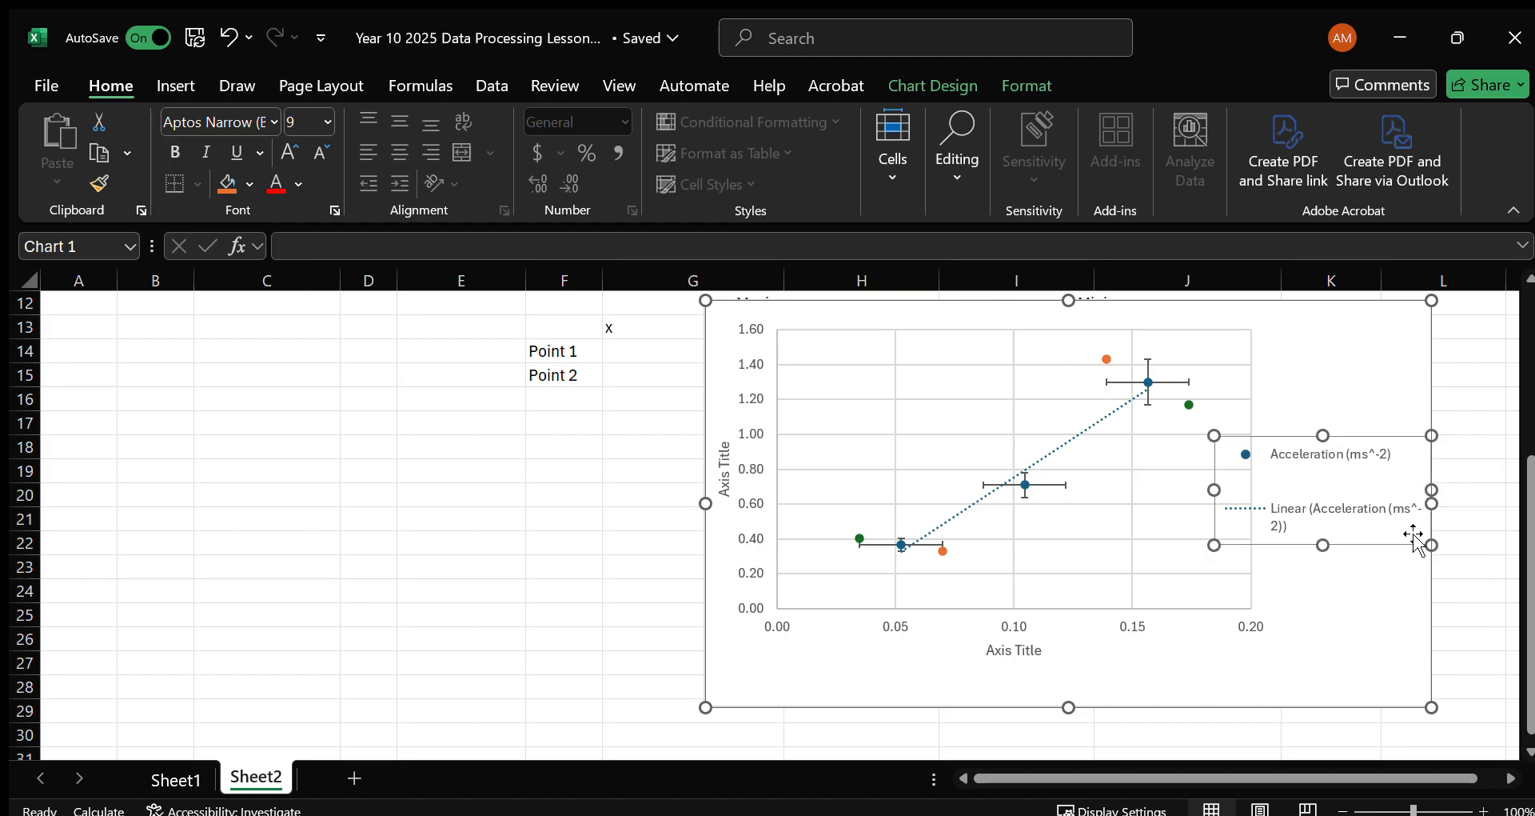
# Enlarge the chart slightly and narrow the plot area so that it no longer overlaps the legend.
pyautogui.moveTo(1432, 706); pyautogui.dragTo(1495, 725)
pyautogui.click(1288, 607)
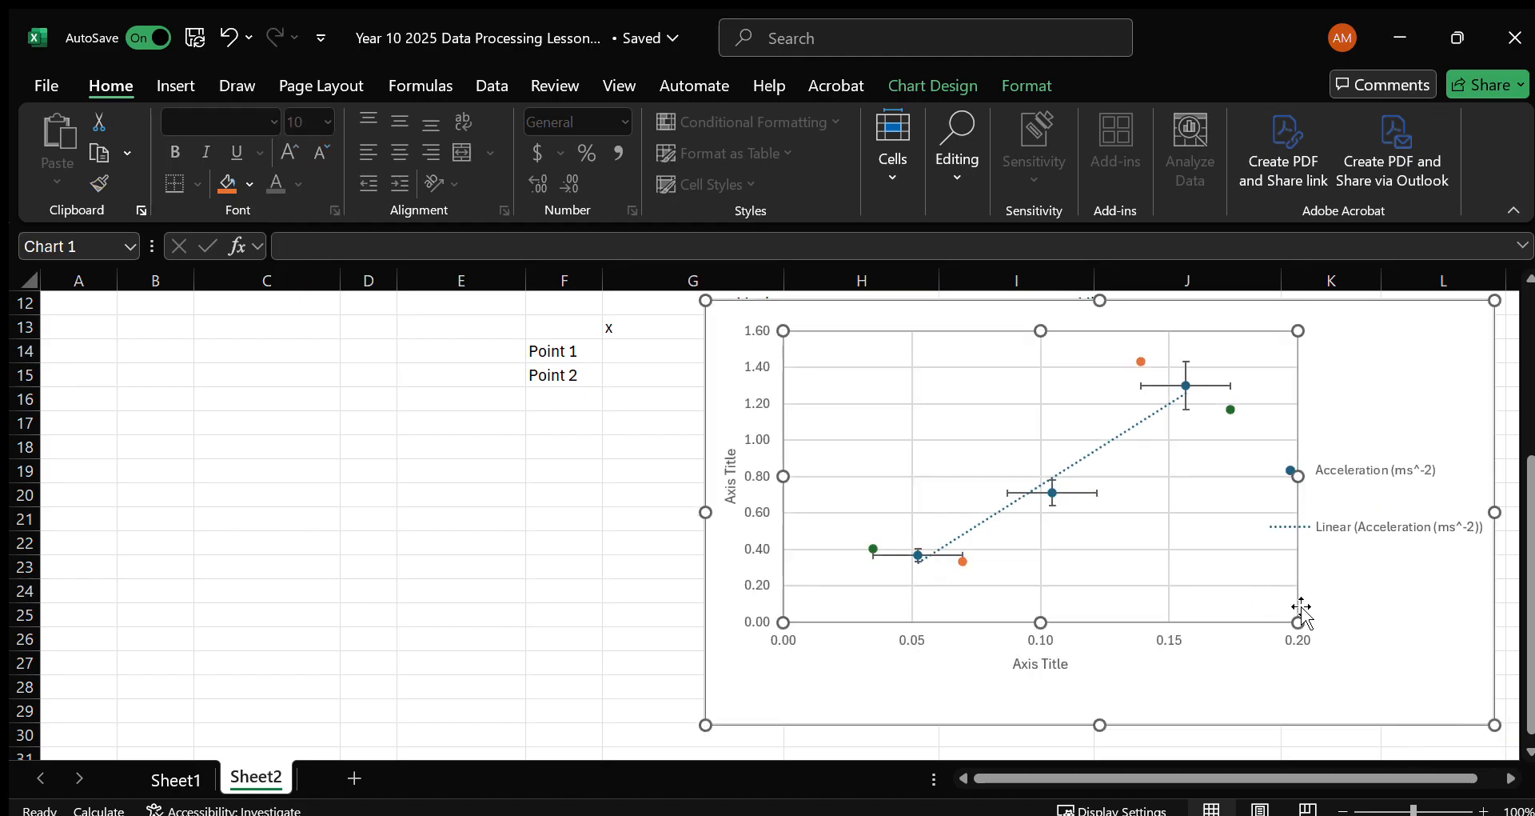
pyautogui.moveTo(1271, 487); pyautogui.dragTo(1227, 475)
pyautogui.click(1344, 464)
pyautogui.click(1362, 464)
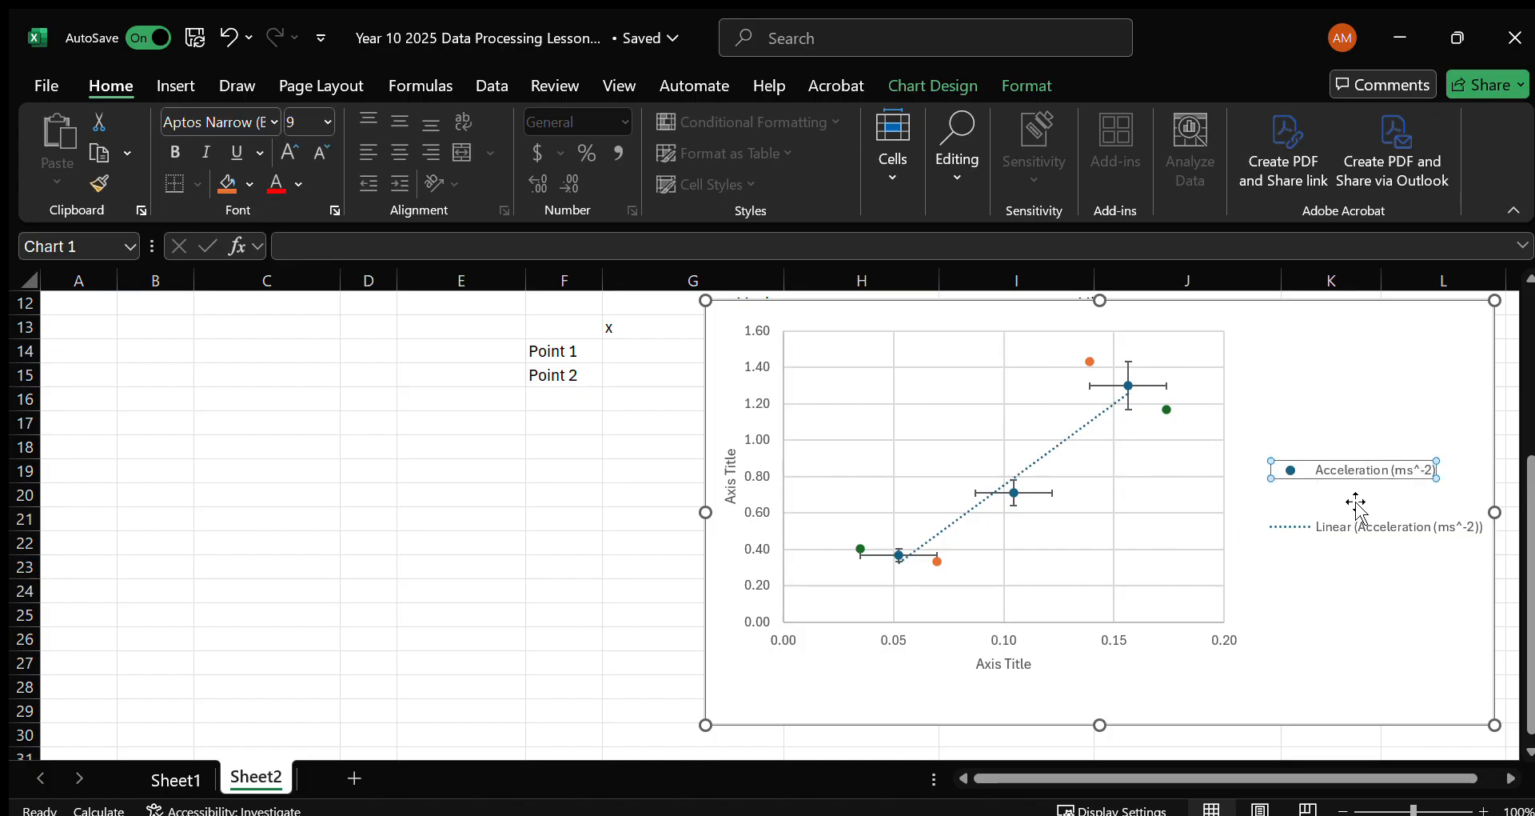
pyautogui.click(1330, 577)
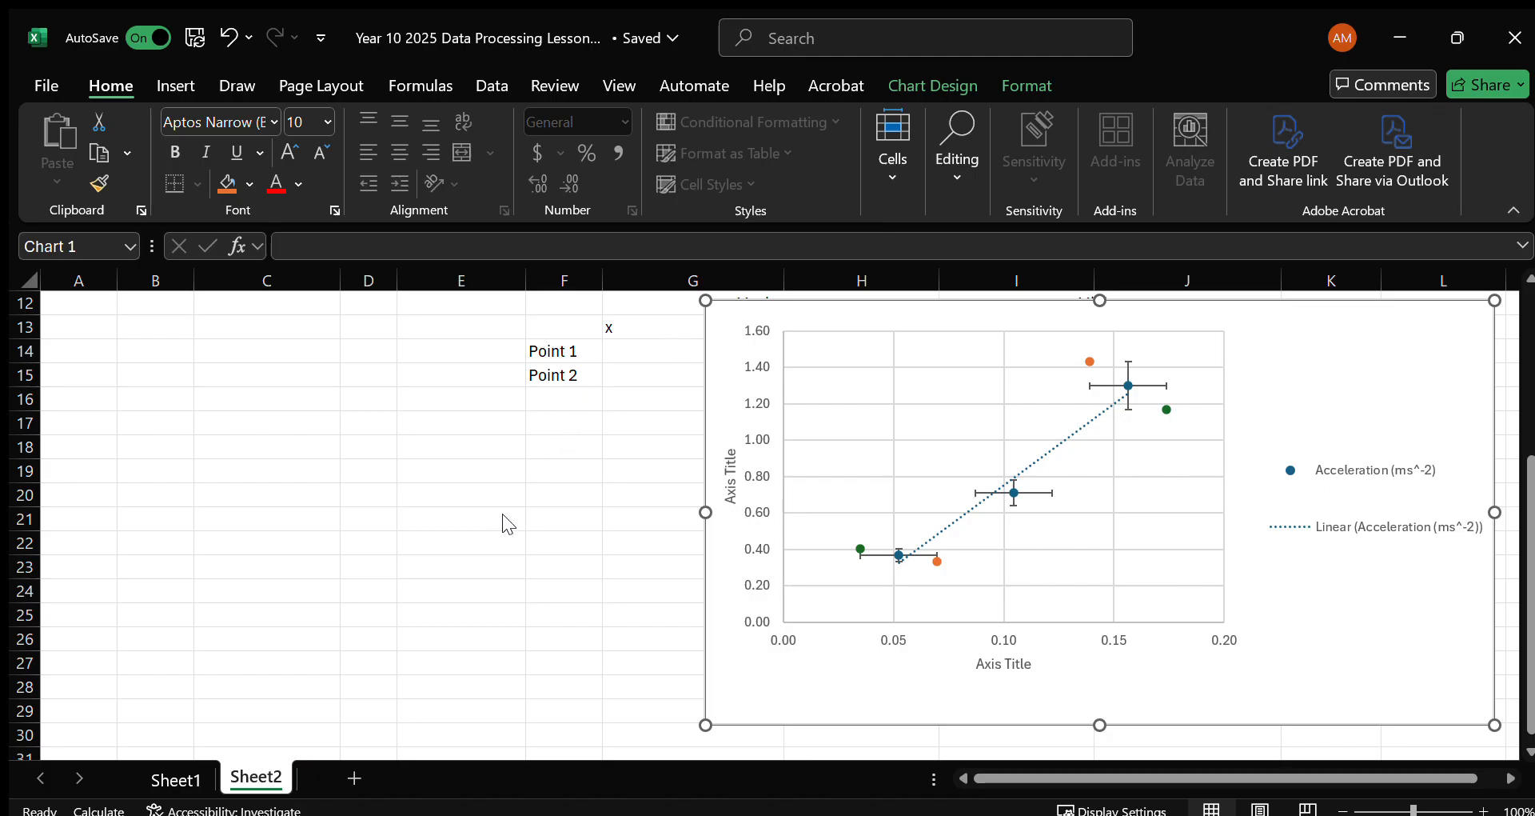
pyautogui.hotkey('ctrl', 'z')
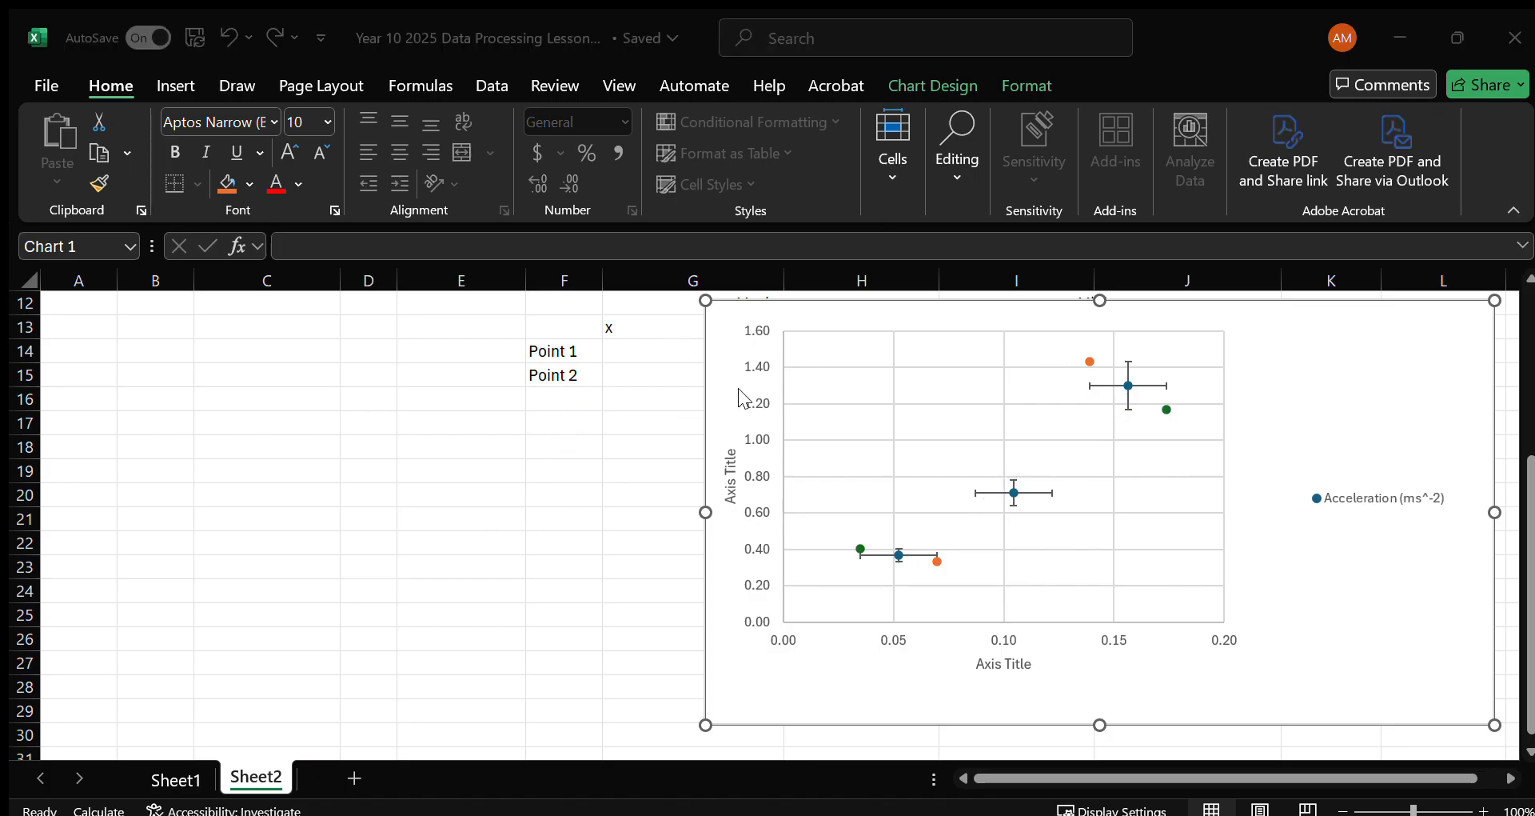
pyautogui.click(800, 500)
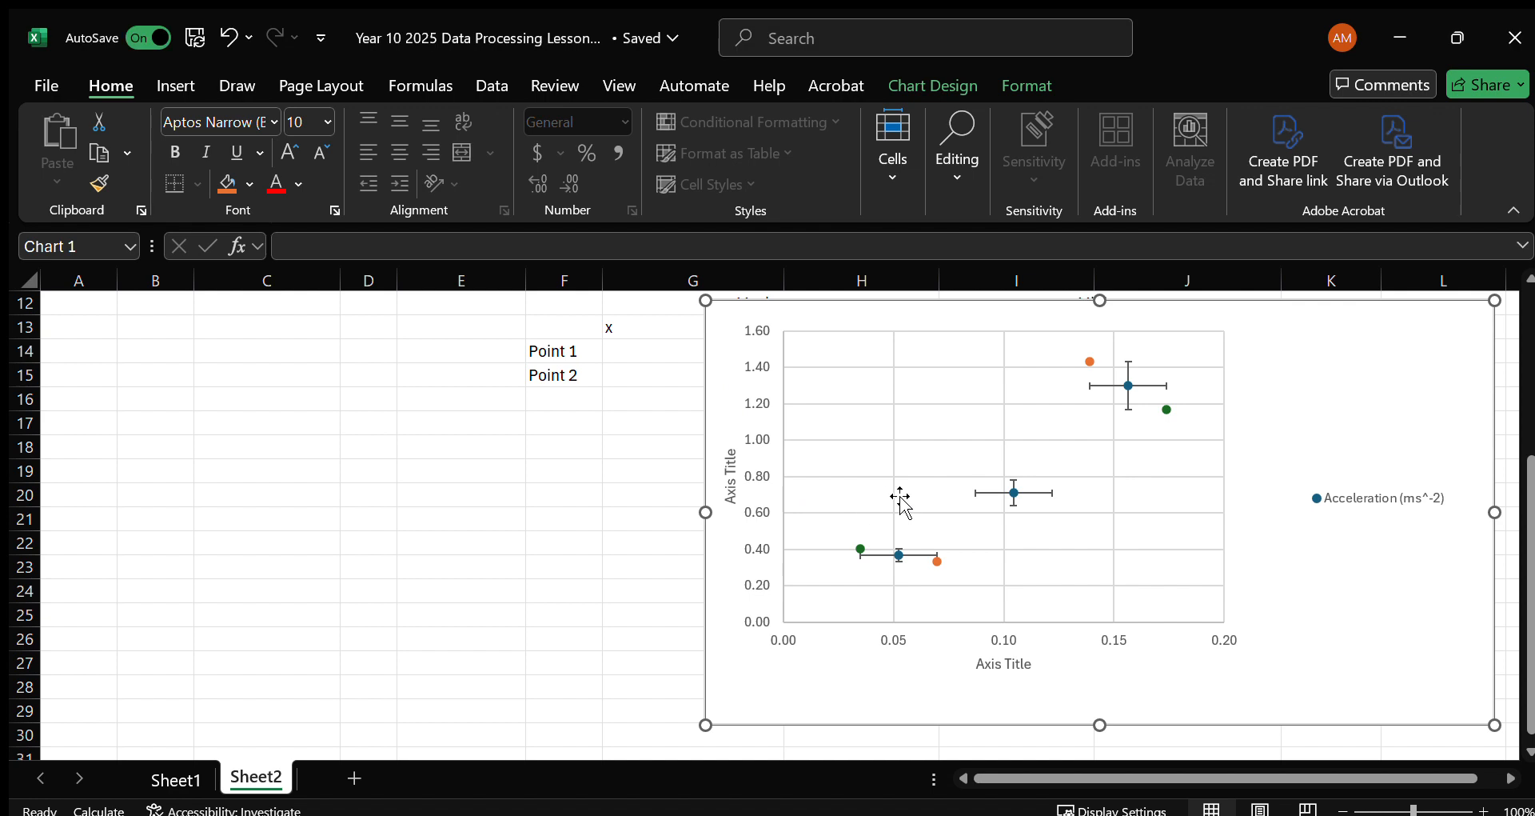
pyautogui.click(520, 513)
pyautogui.click(726, 500)
# Add linear trendlines to the Maximum and Minimum series.
pyautogui.click(937, 562)
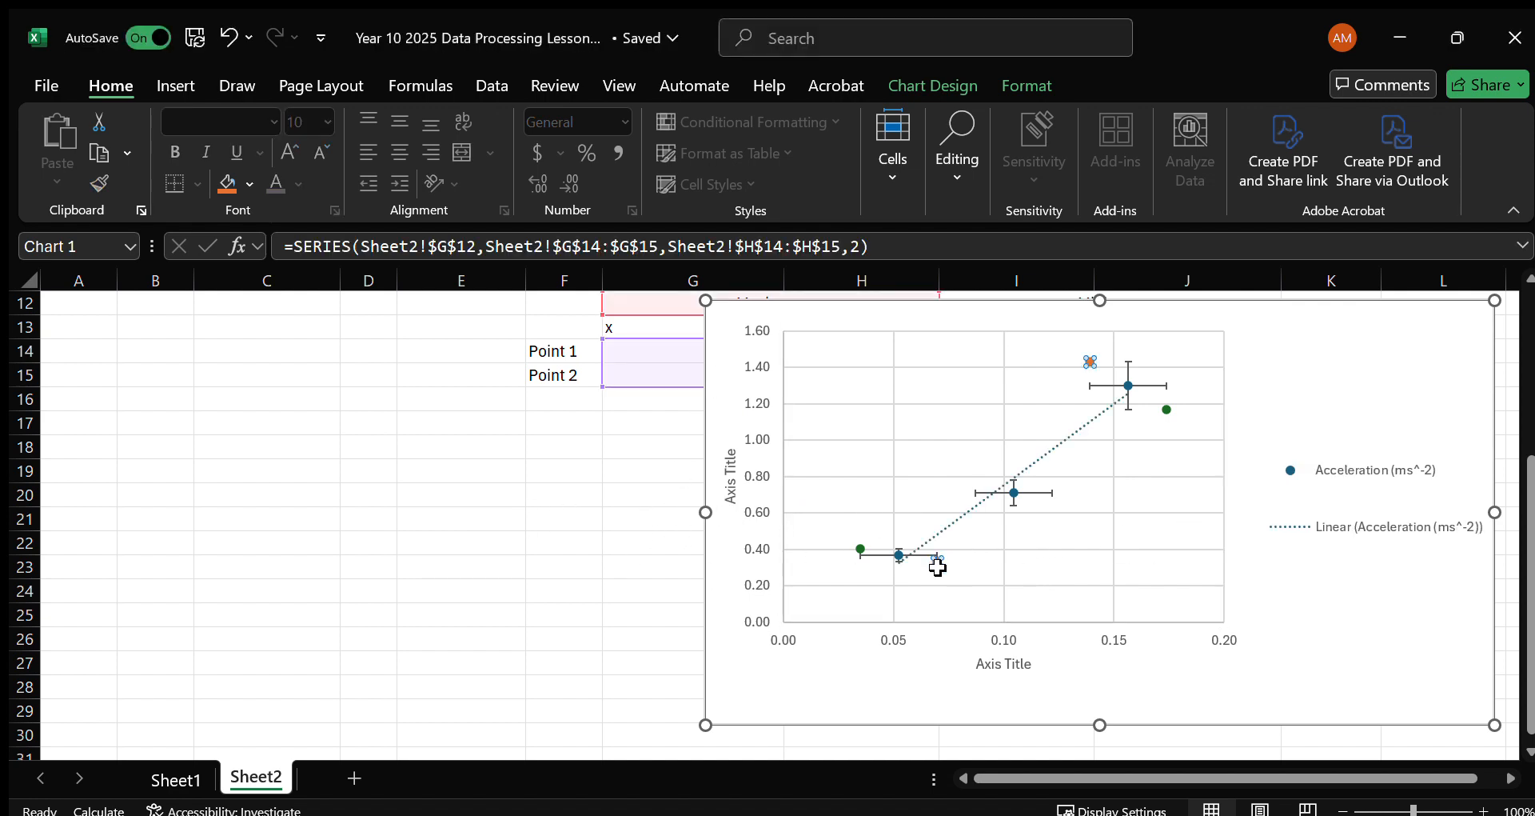
pyautogui.click(491, 512)
pyautogui.click(860, 549)
pyautogui.click(488, 516)
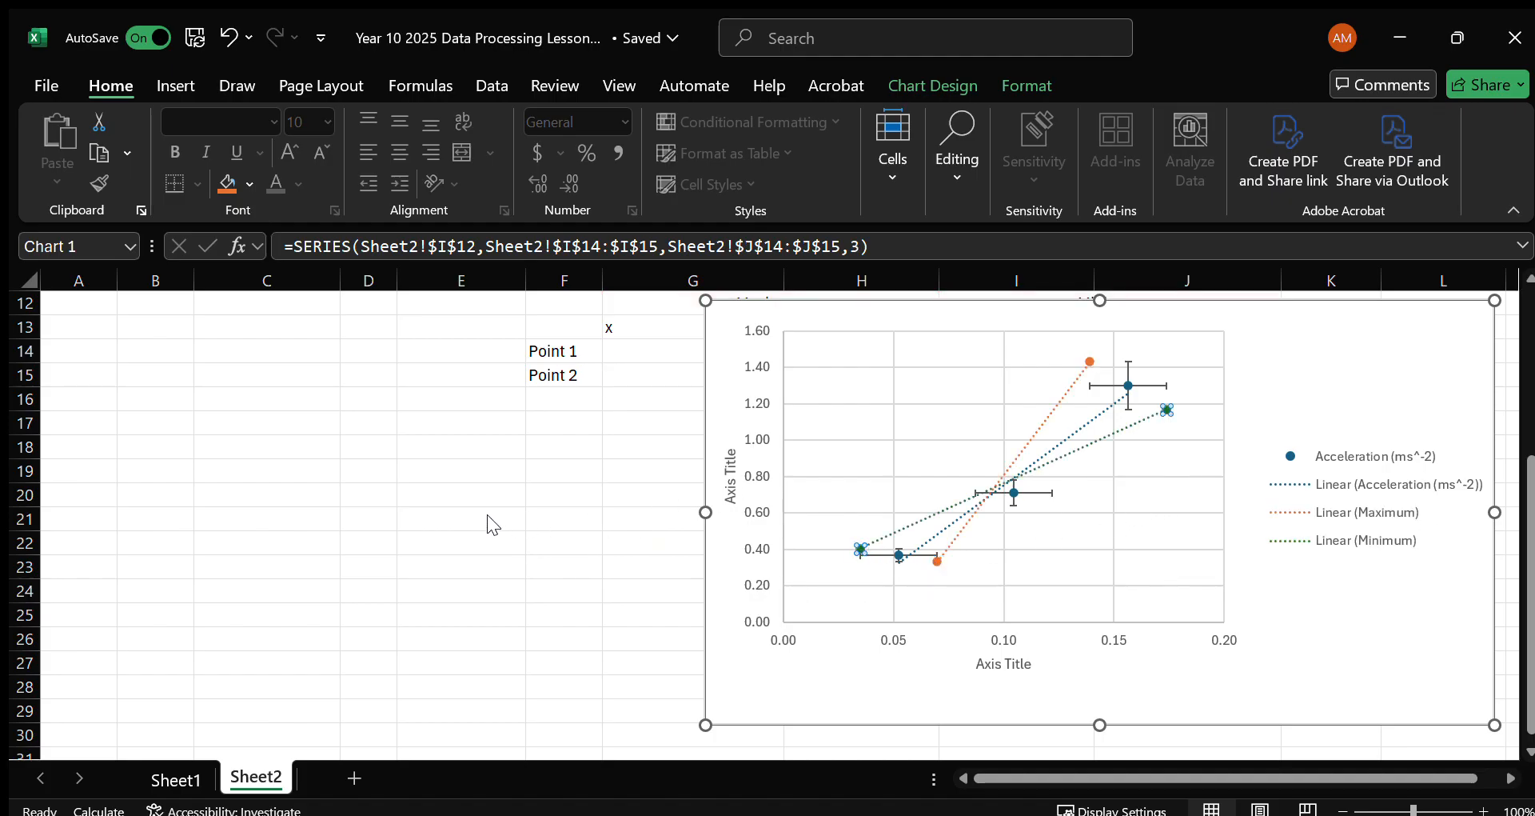
pyautogui.click(937, 561)
pyautogui.click(901, 556)
pyautogui.click(860, 549)
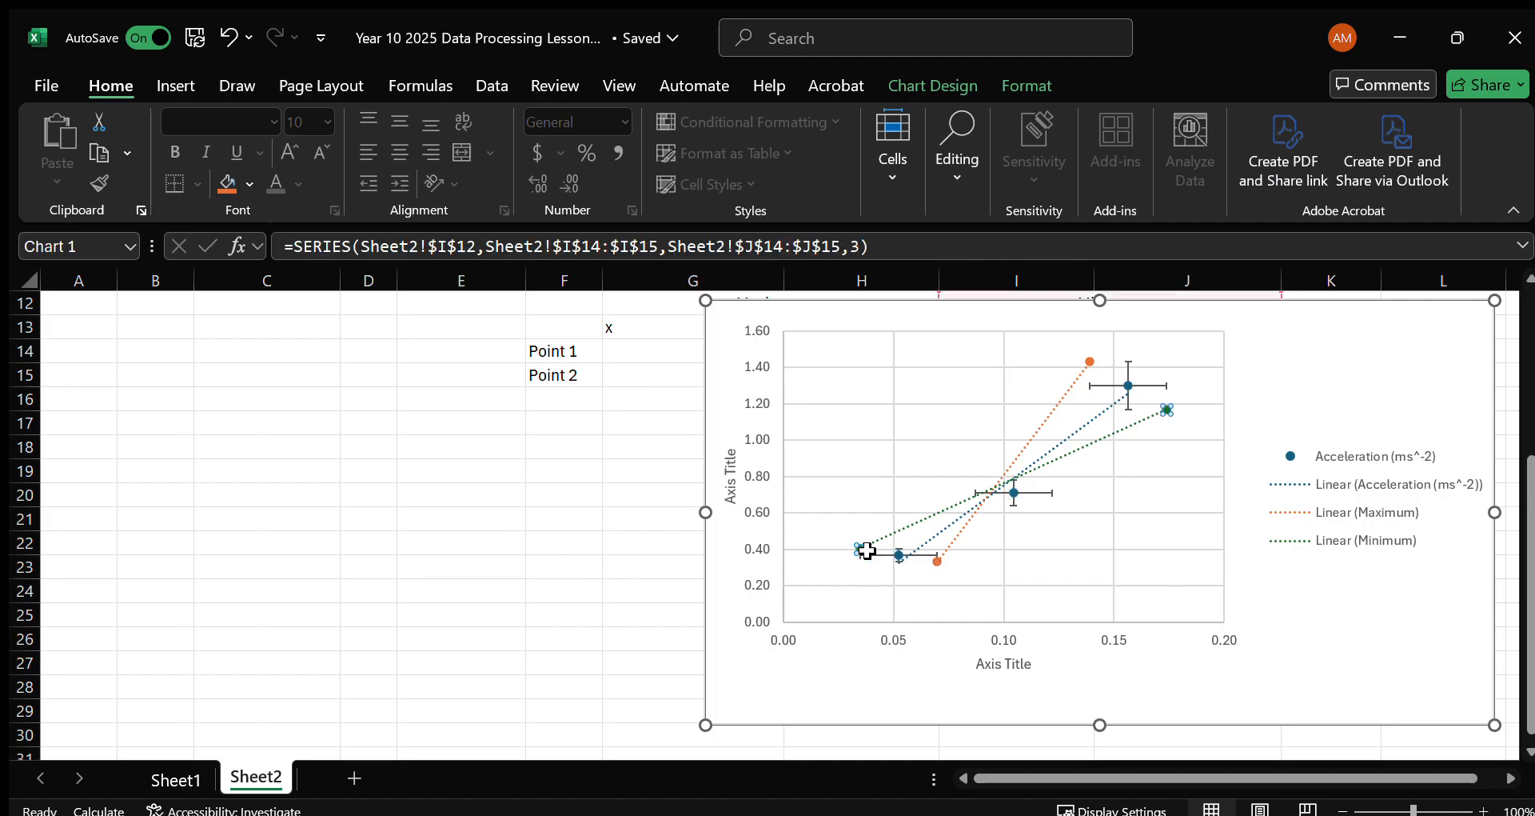
pyautogui.click(1320, 618)
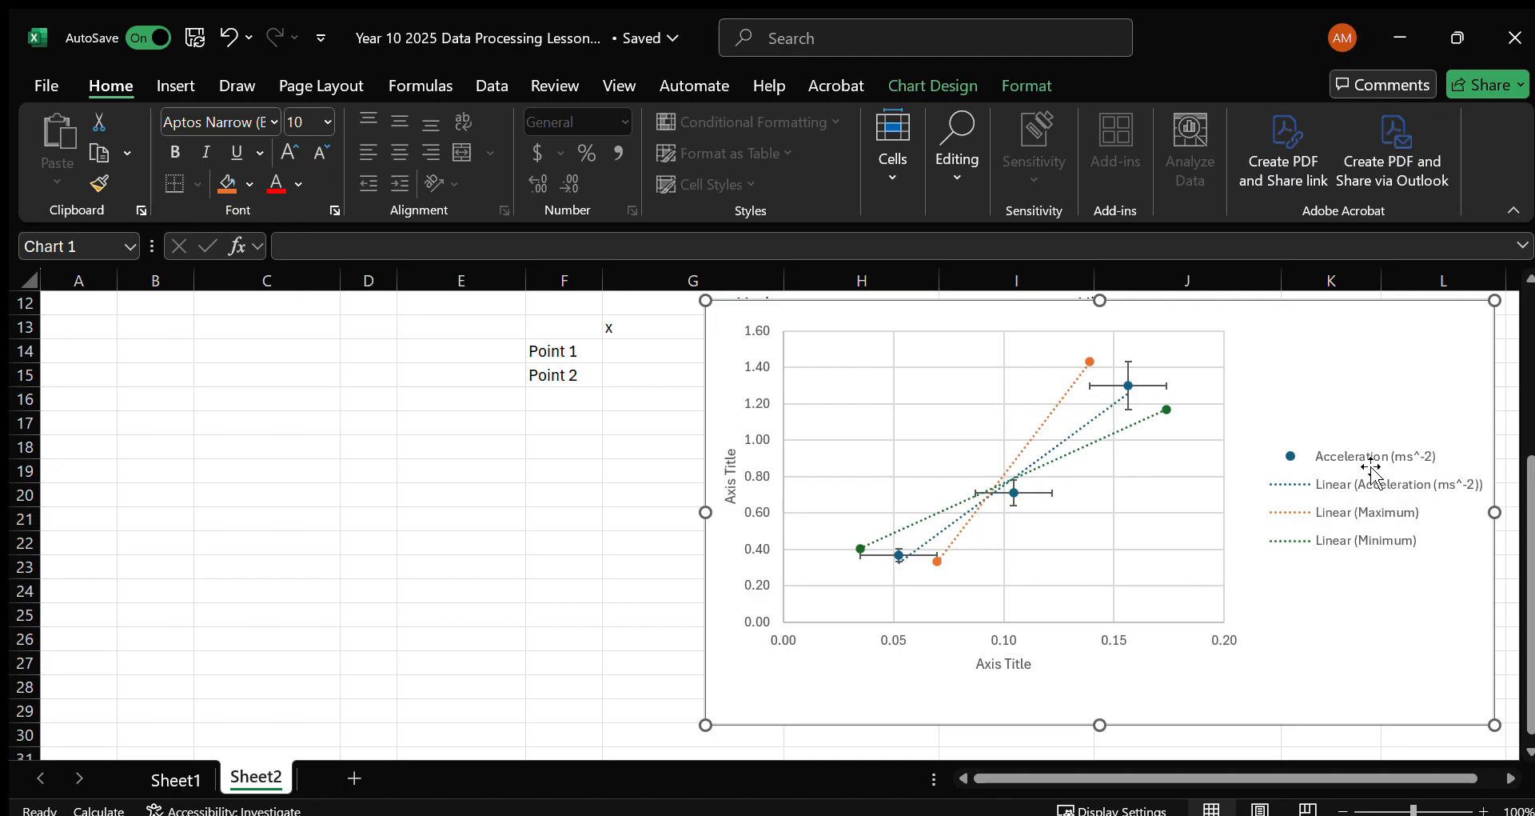
pyautogui.click(1090, 363)
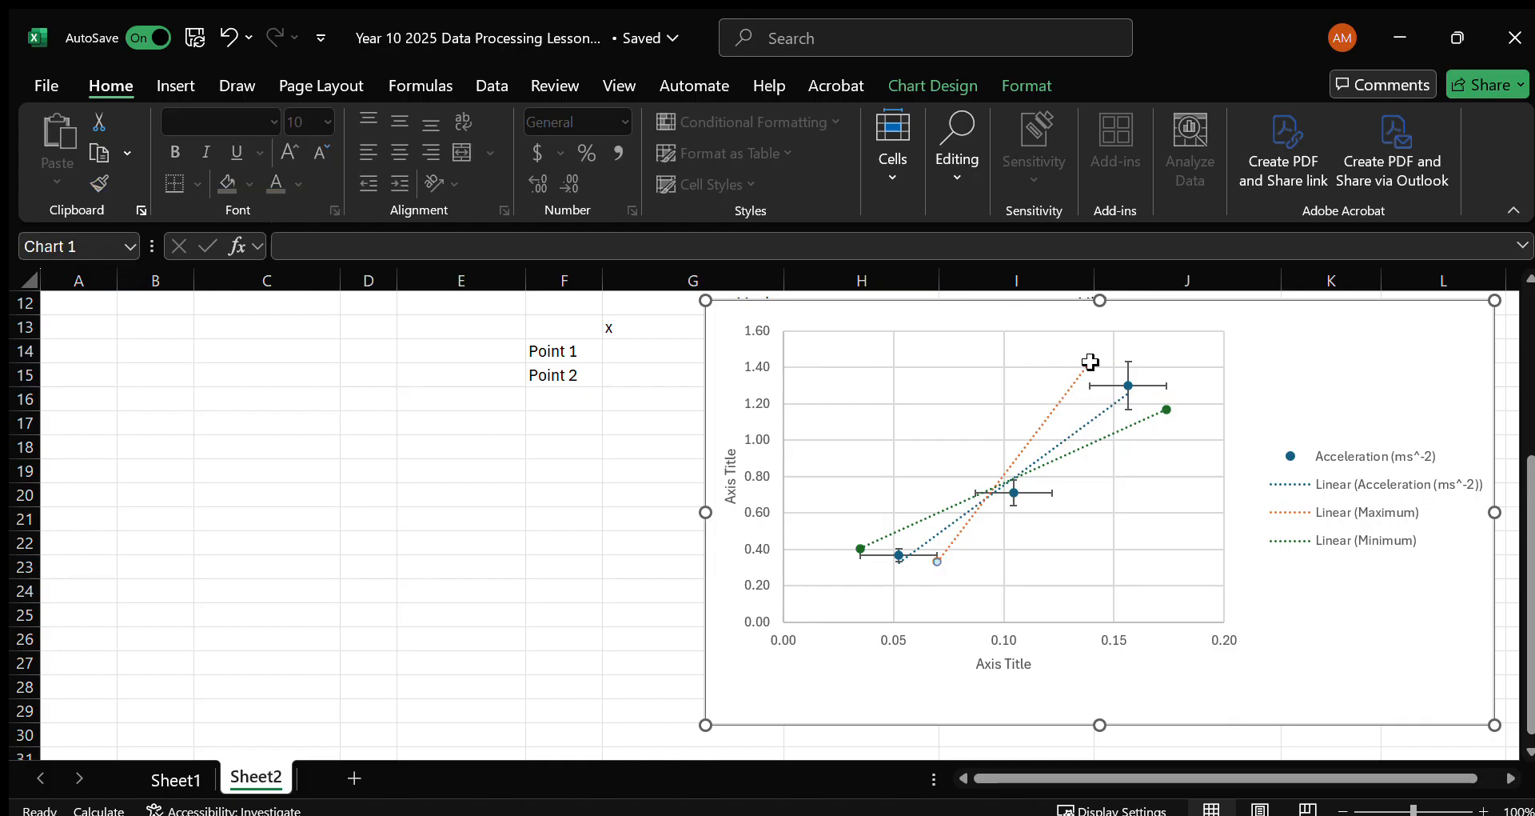
pyautogui.click(974, 554)
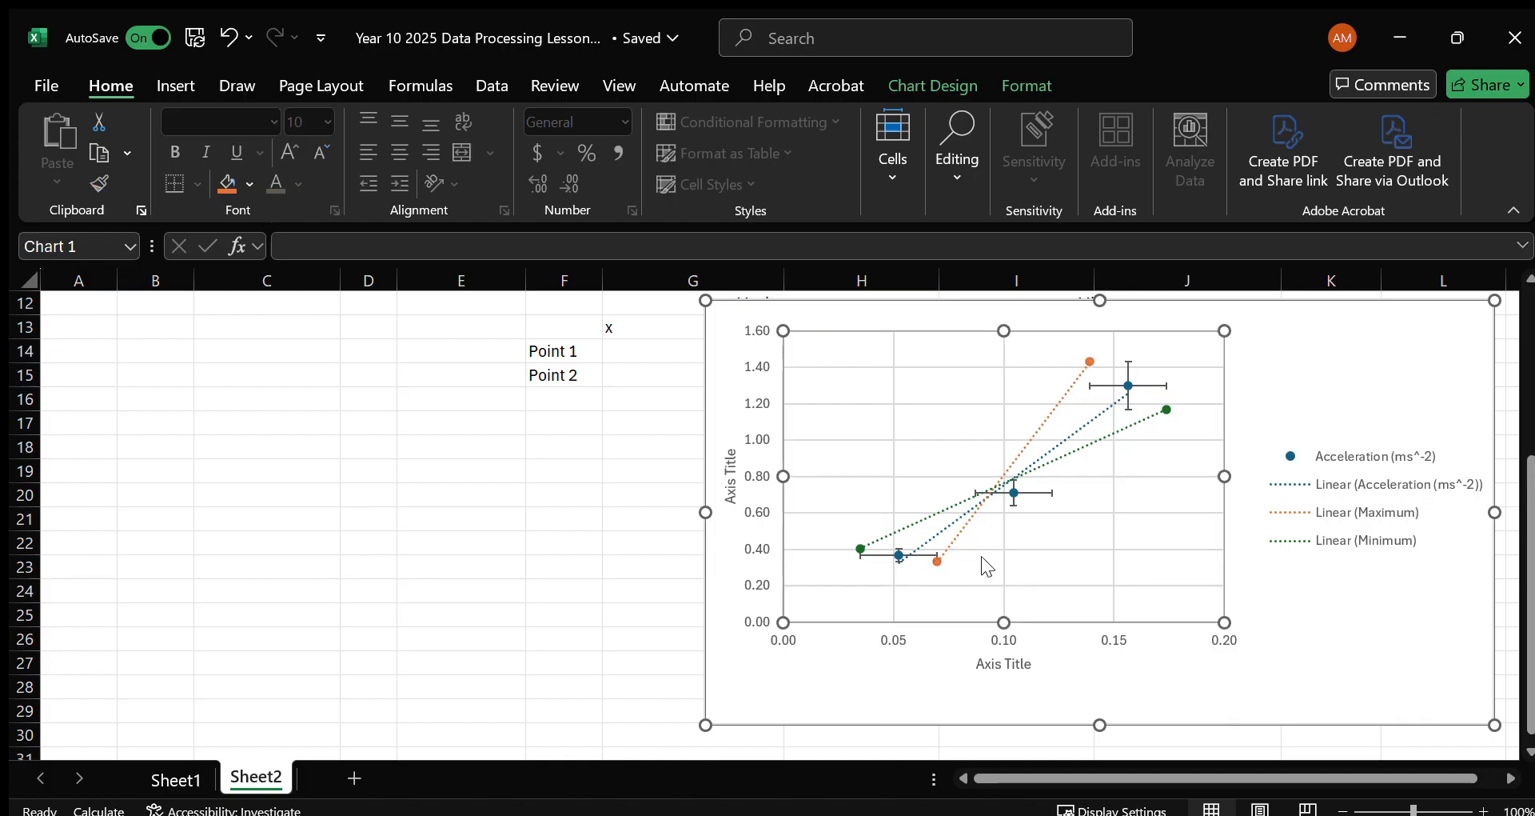
# Set the marker option of the orange Maximum series to None.
pyautogui.doubleClick(1075, 488)
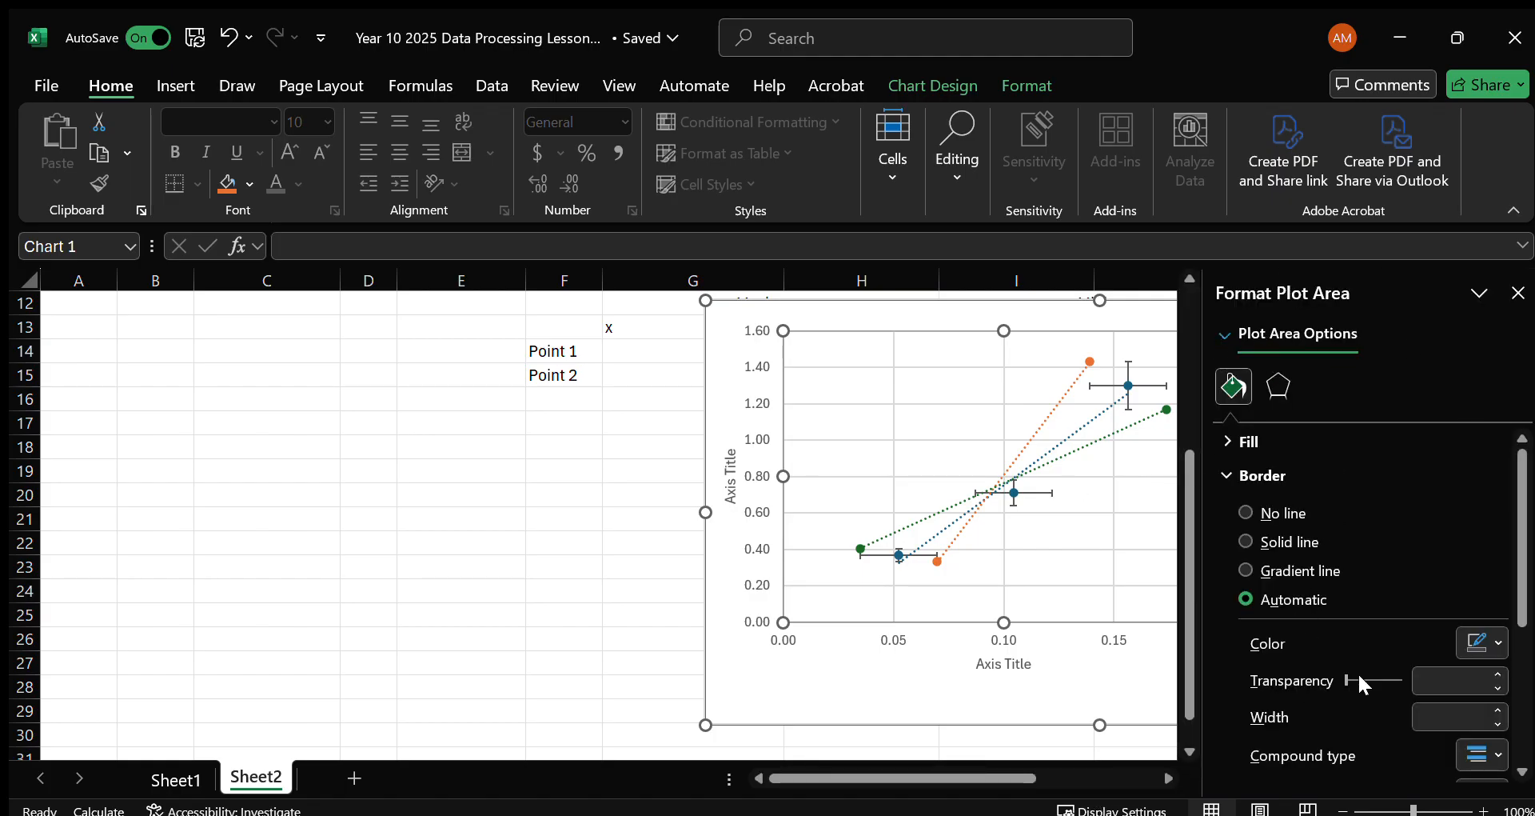
pyautogui.click(937, 562)
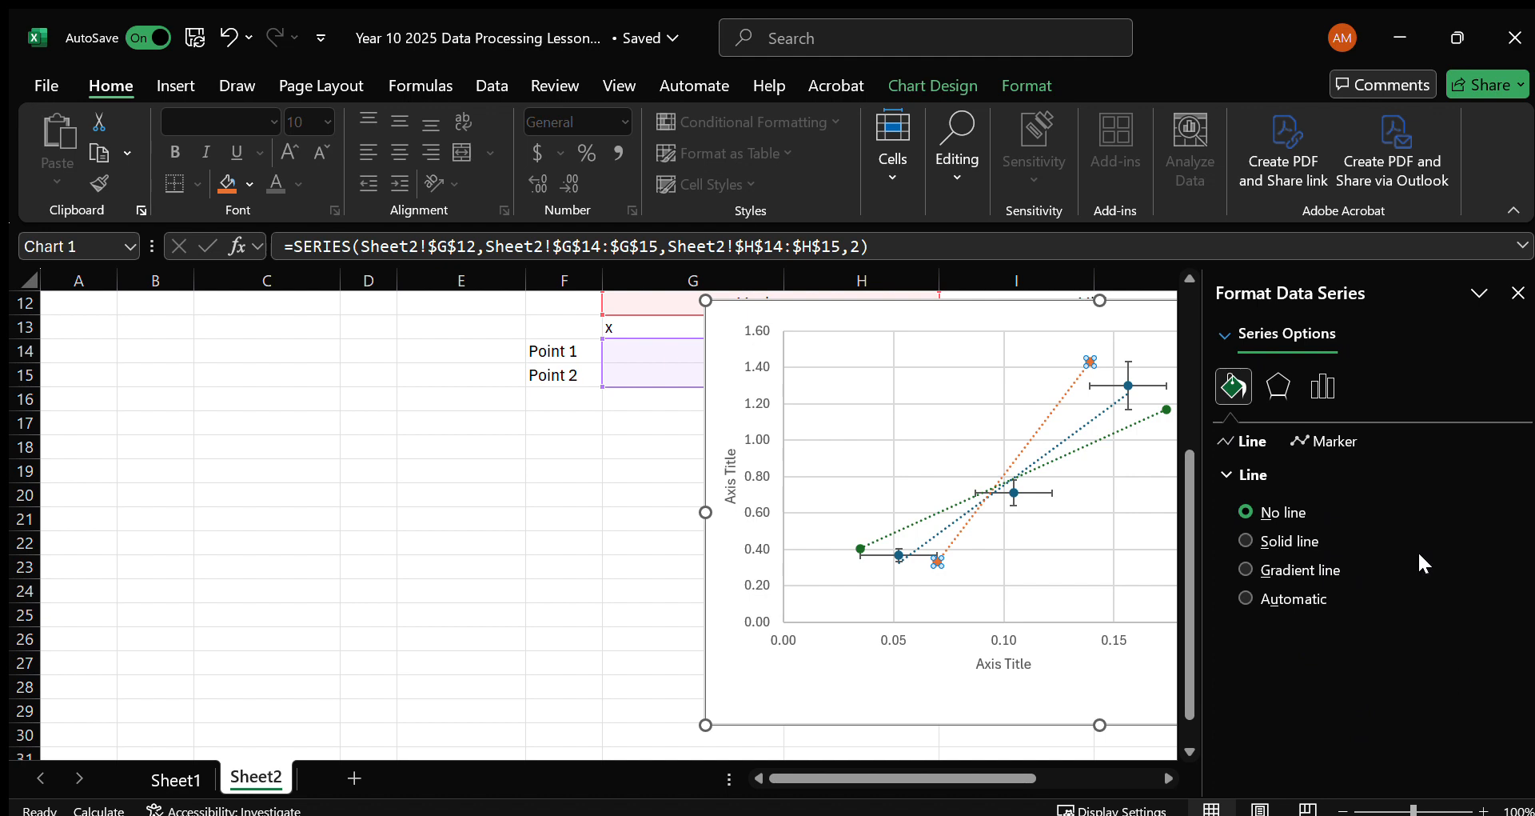
pyautogui.click(1334, 441)
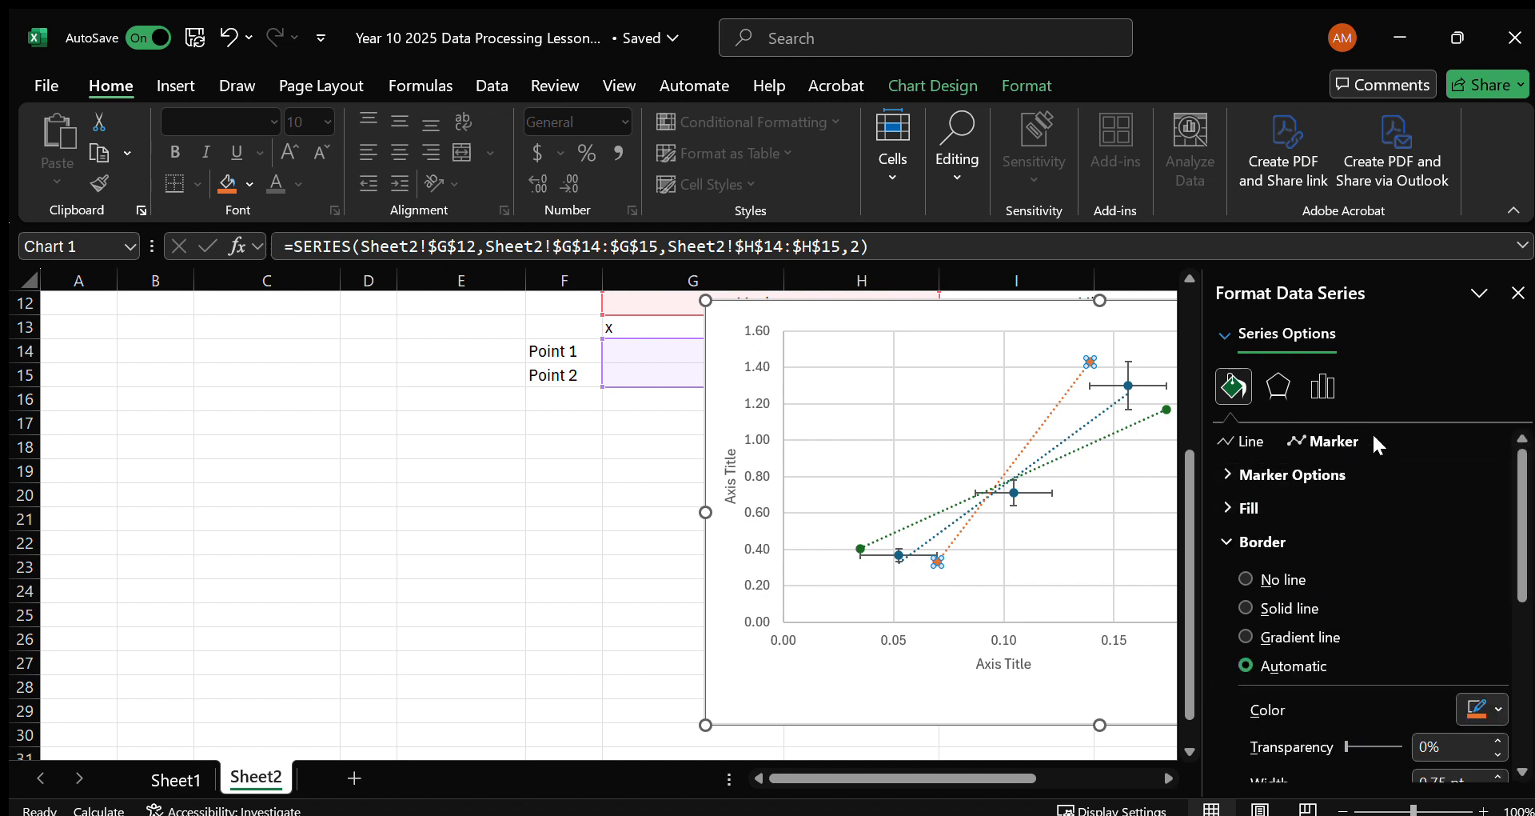
pyautogui.click(1244, 474)
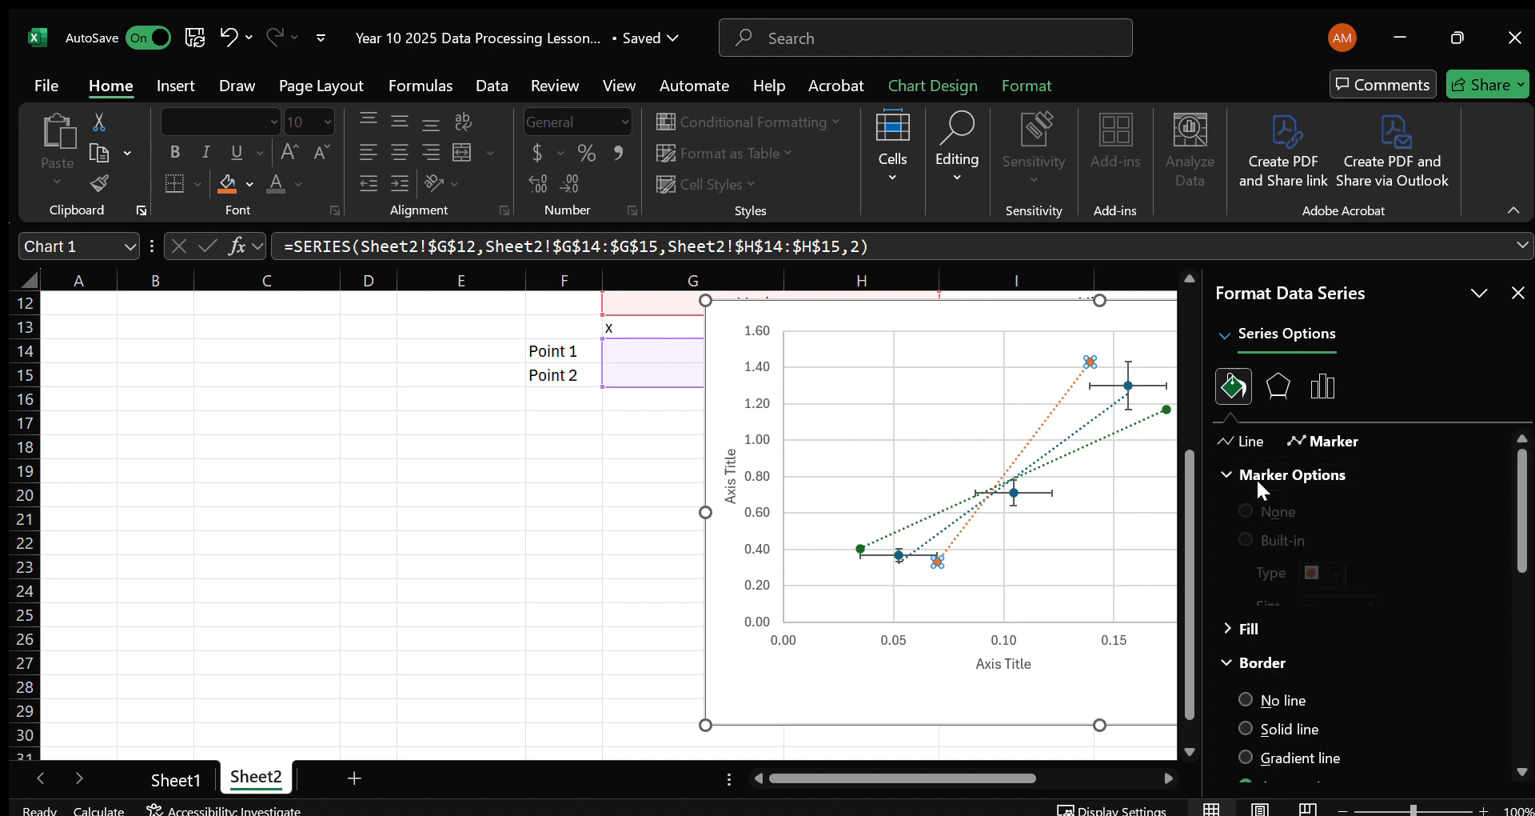
pyautogui.click(1246, 539)
pyautogui.scroll(-5, 1270, 726)
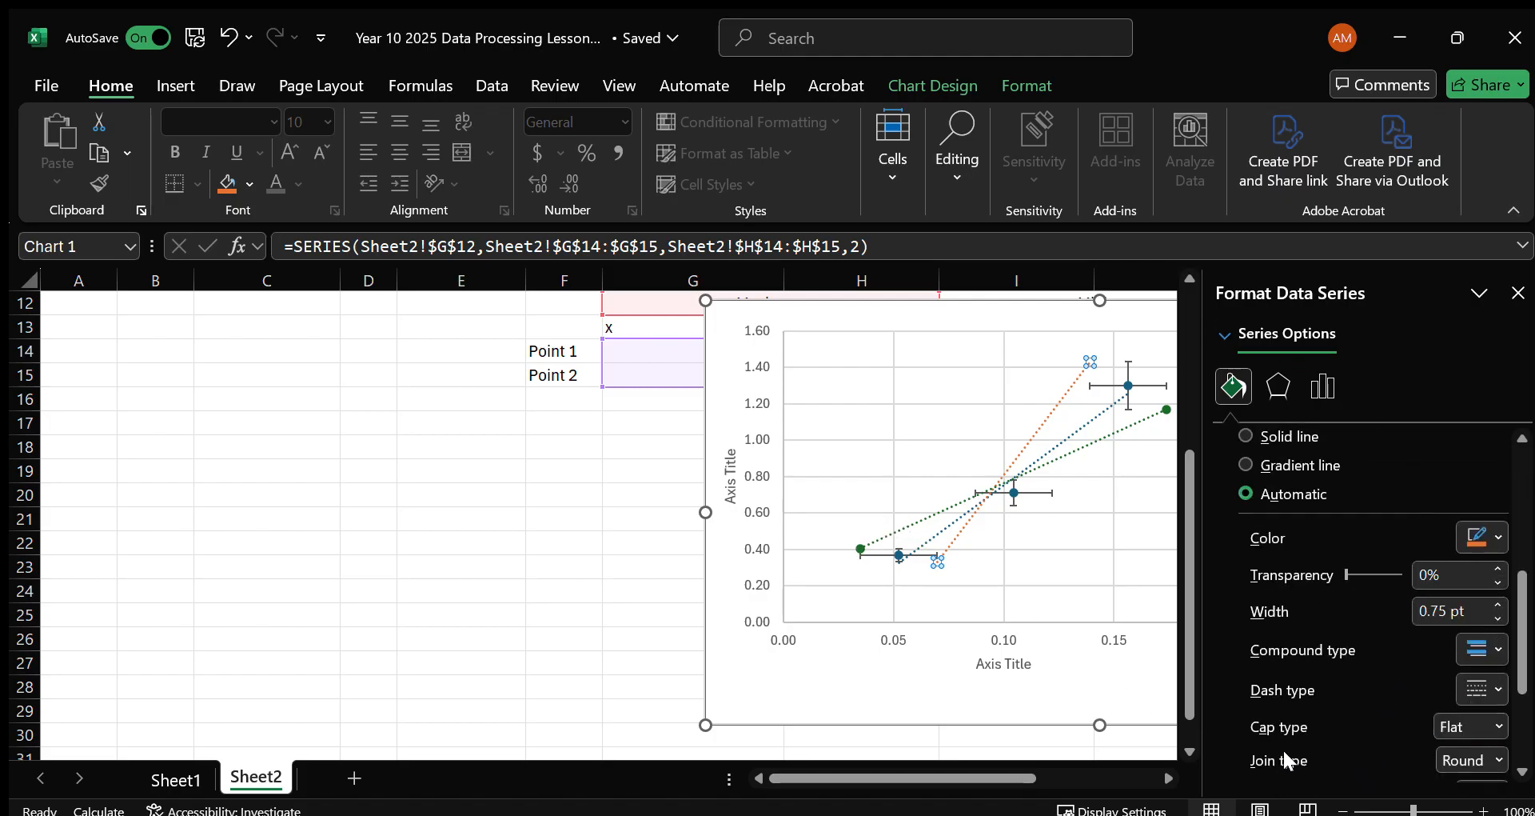
# Set the marker option of the green Minimum series to None and leave the series formatting.
pyautogui.click(1167, 409)
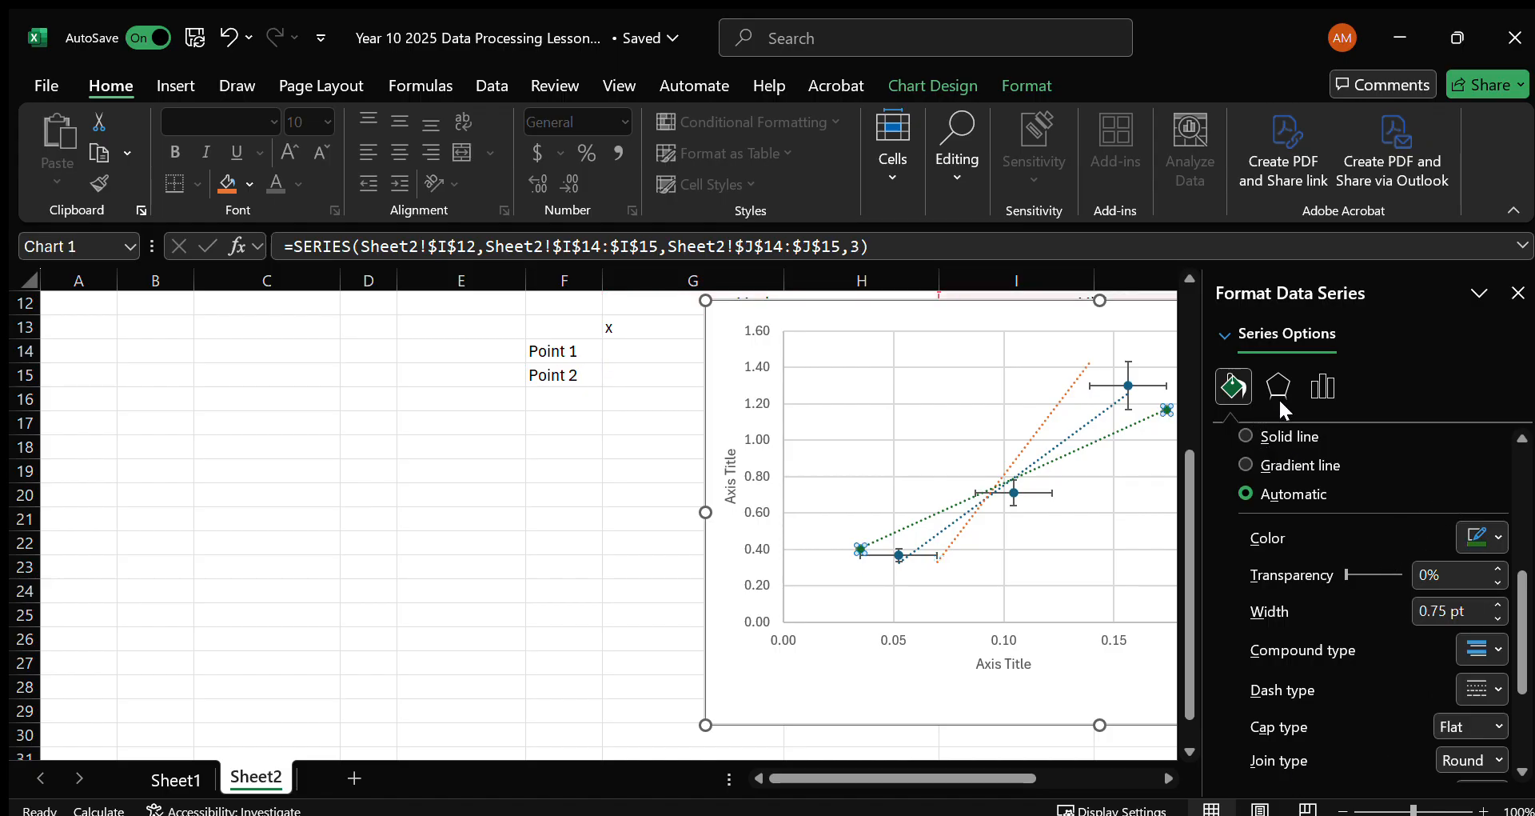
pyautogui.click(1322, 386)
pyautogui.click(1233, 386)
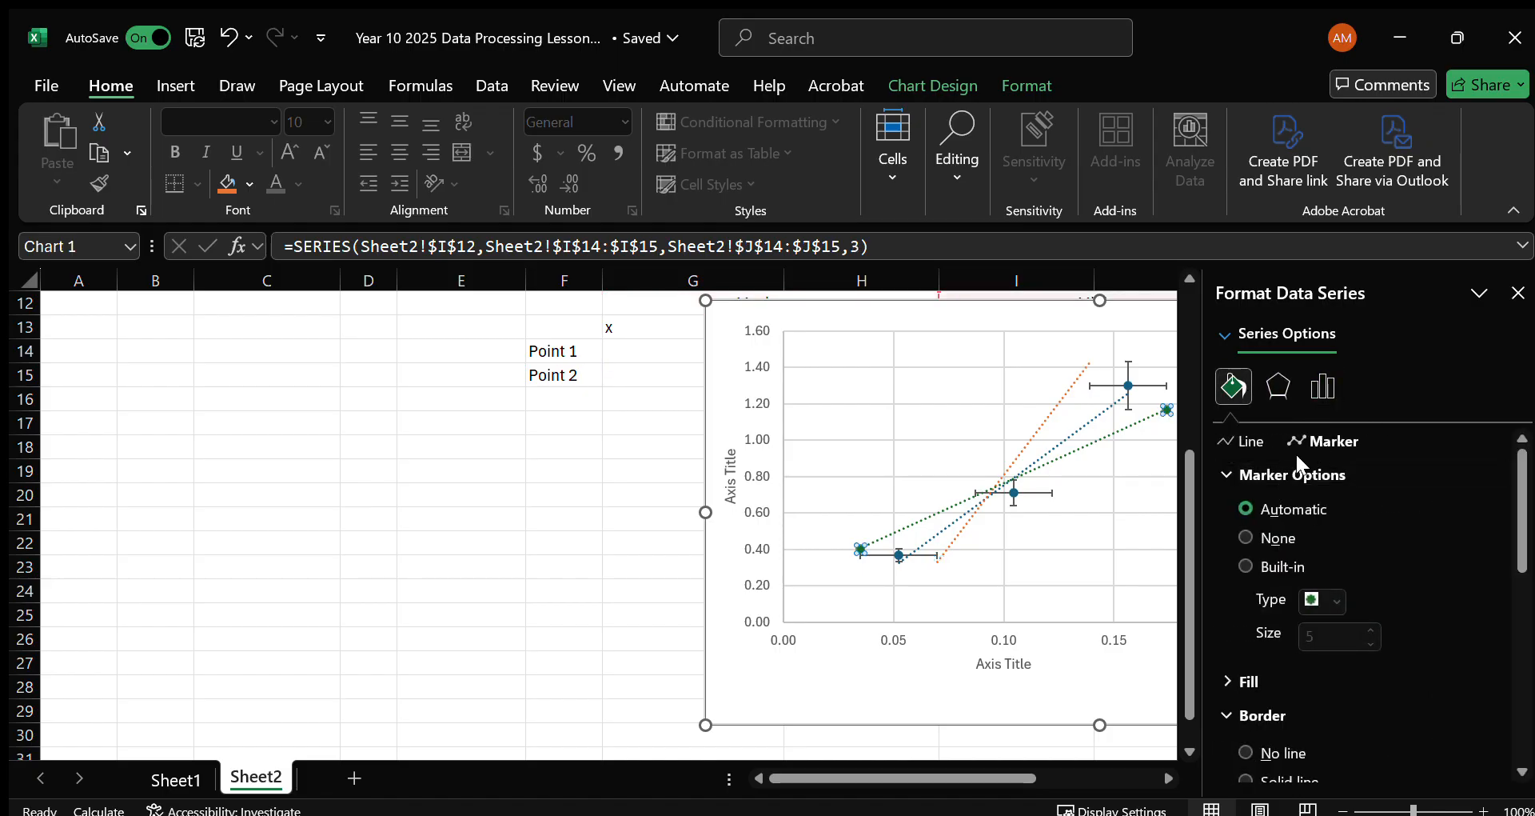
pyautogui.click(1244, 537)
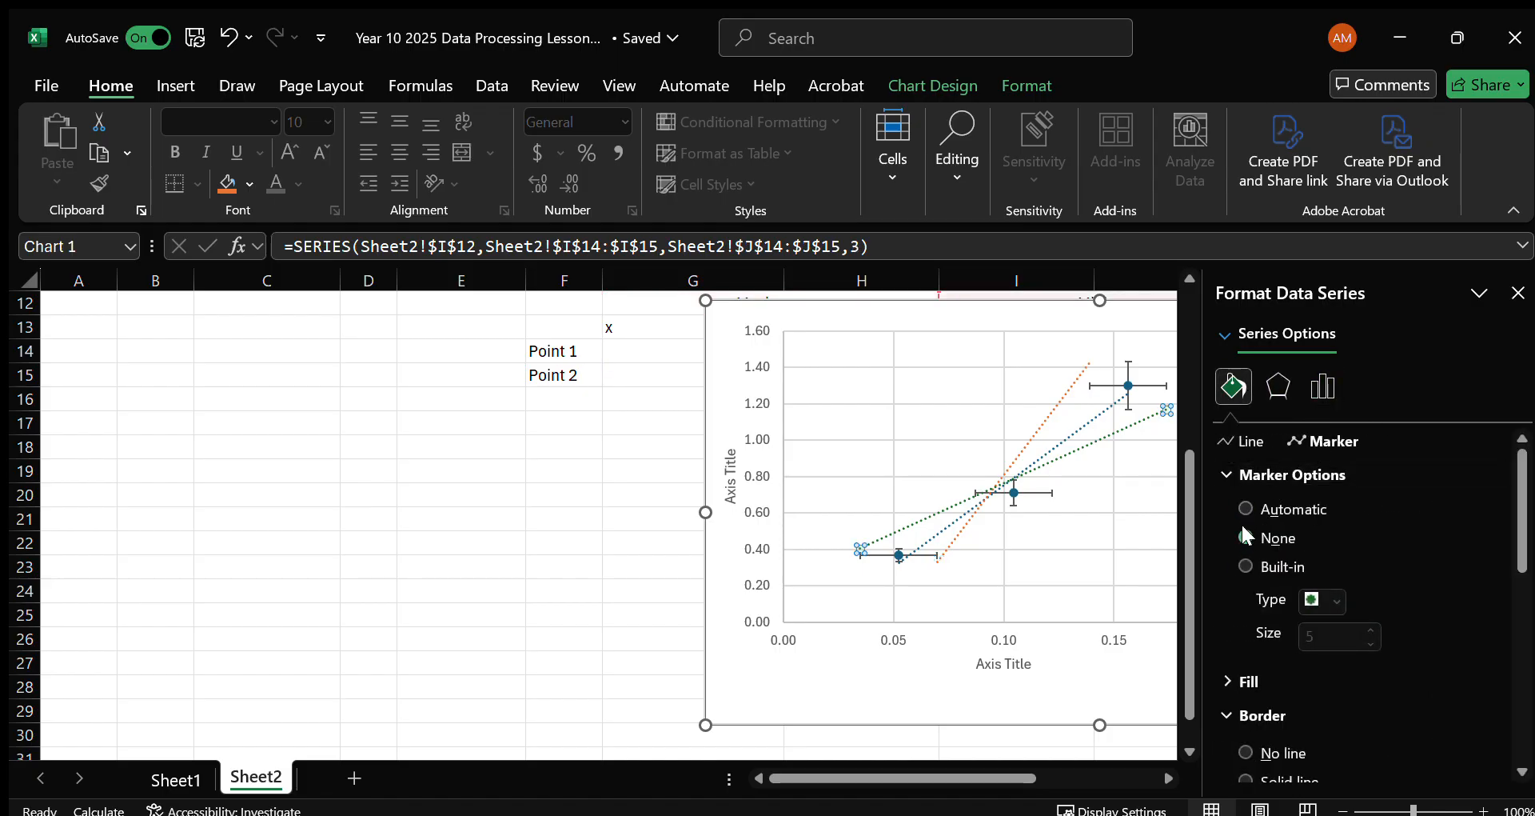
pyautogui.click(1518, 293)
pyautogui.click(1346, 629)
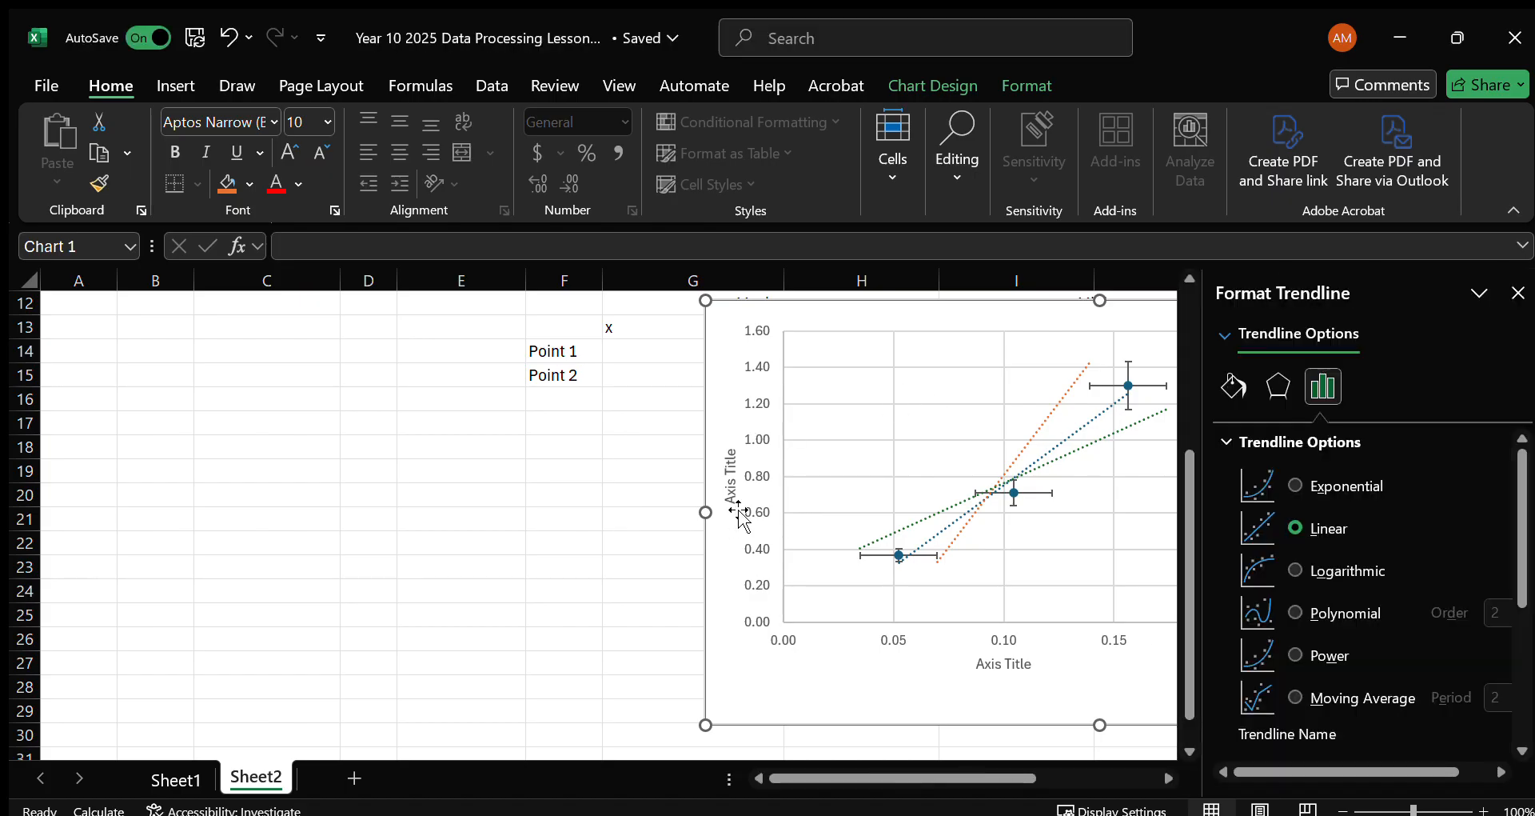
# Display the equation of the Acceleration trendline on the chart and move its label to the upper edge of the plot area.
pyautogui.scroll(-20, 1423, 631)
pyautogui.click(1246, 705)
pyautogui.scroll(14, 1053, 640)
pyautogui.scroll(11, 1064, 627)
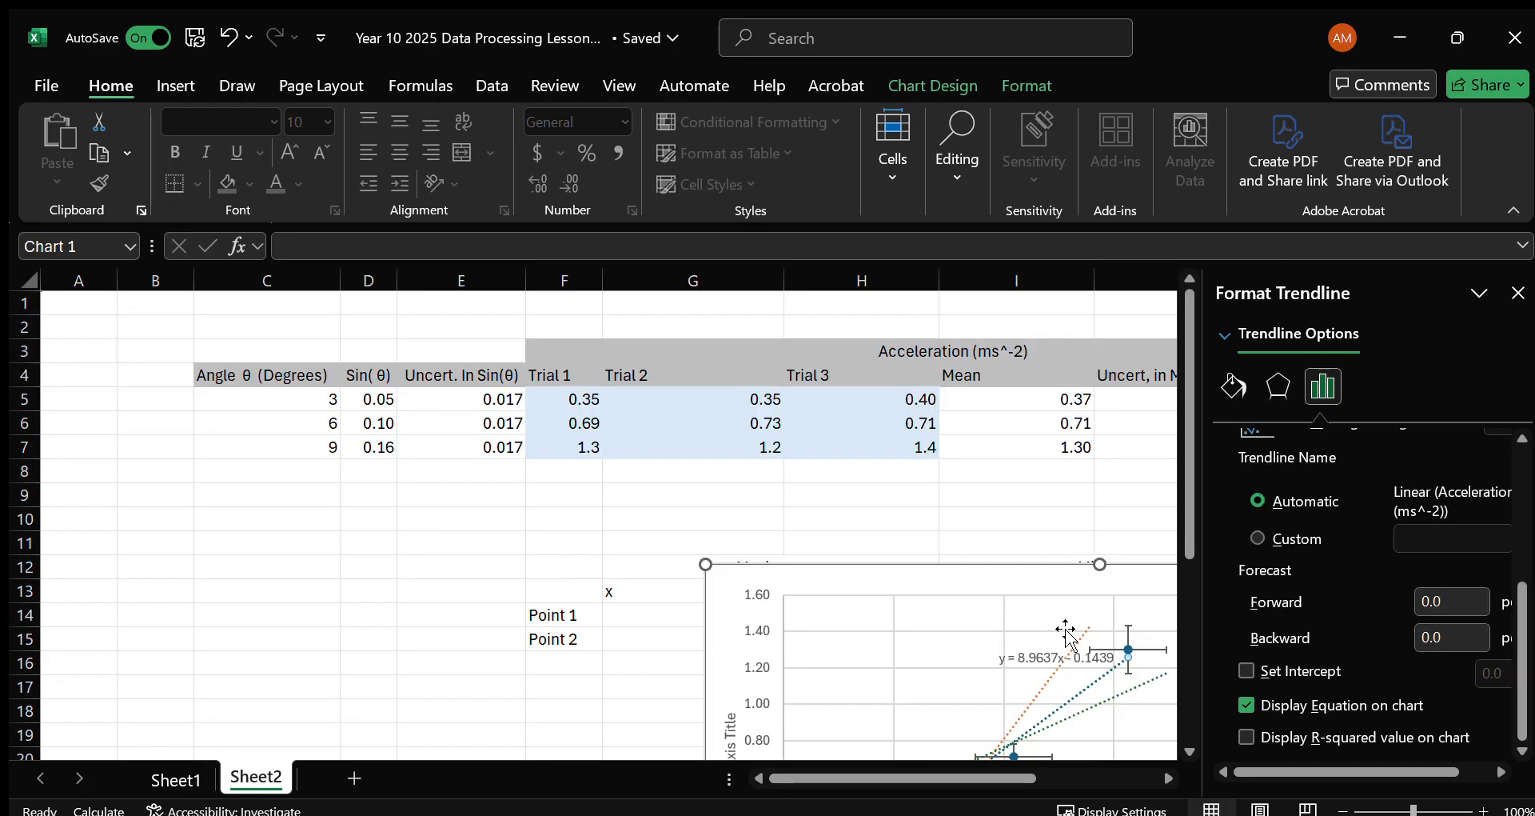
pyautogui.scroll(-1, 1067, 627)
pyautogui.click(1048, 518)
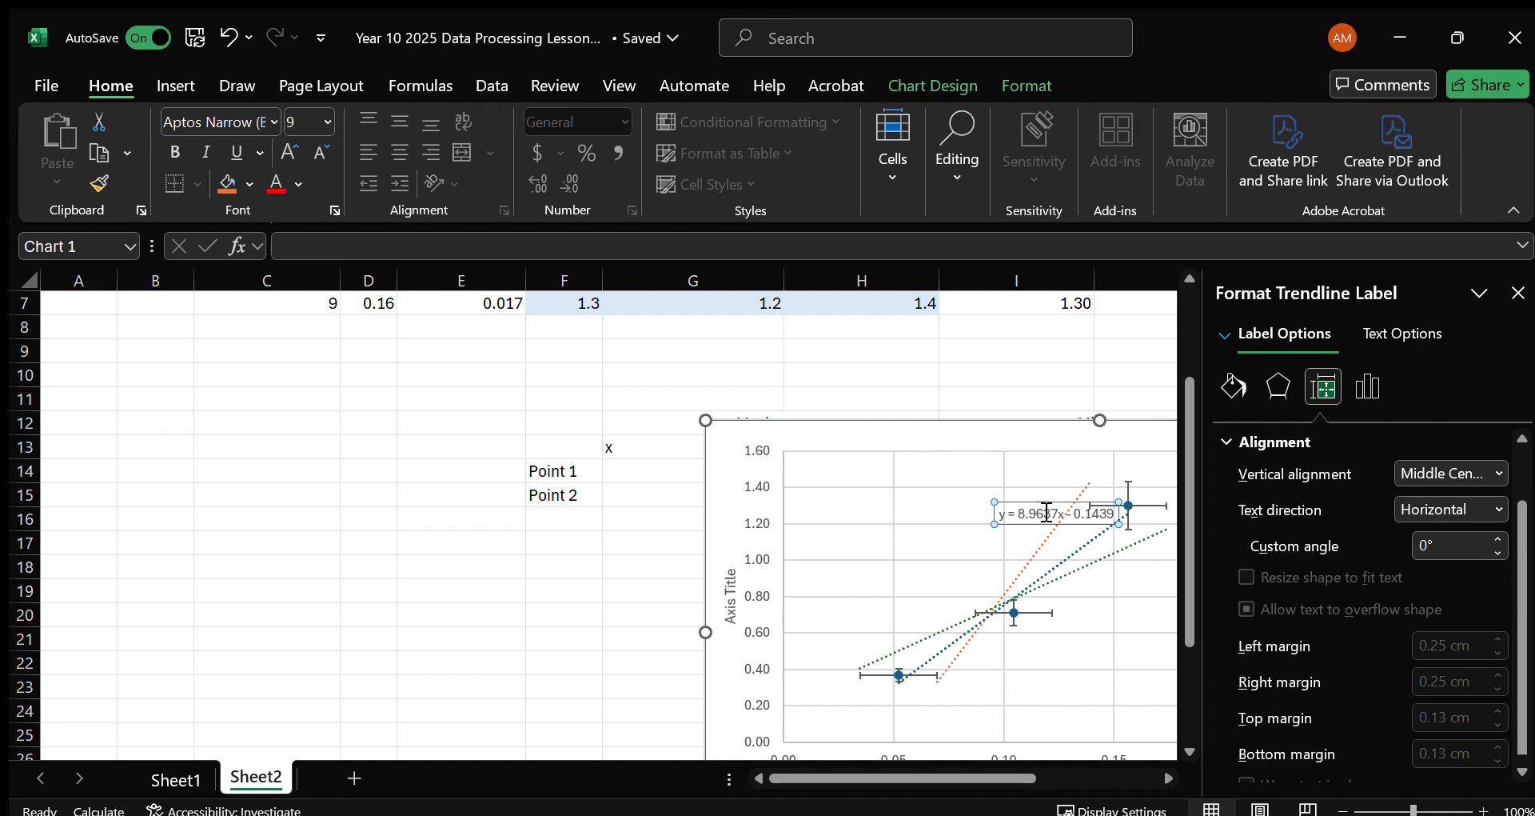
pyautogui.moveTo(1027, 435); pyautogui.dragTo(1028, 436)
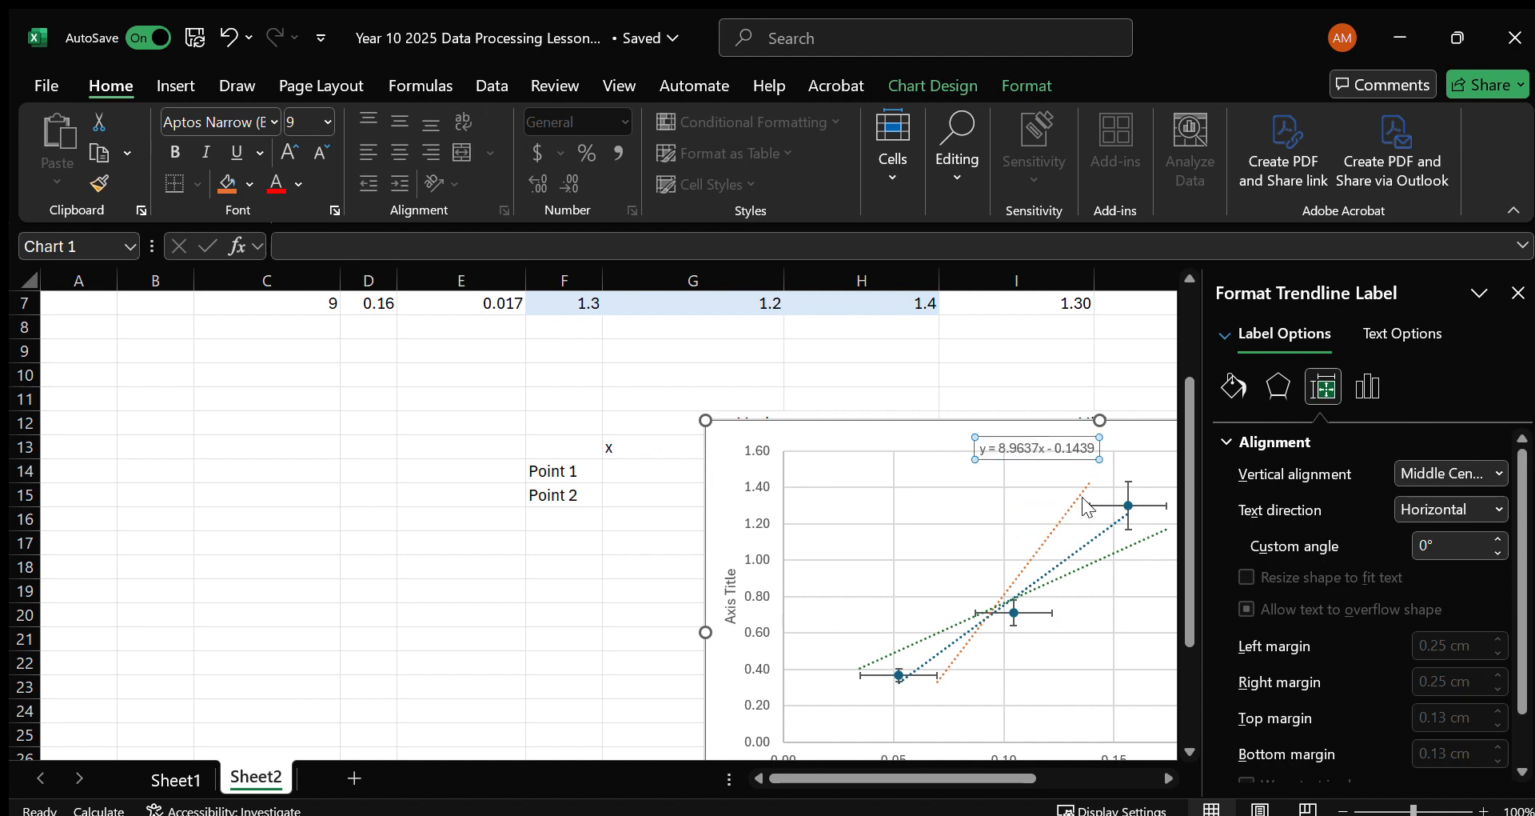
# Display the Maximum trendline's equation on the chart and move its label to the plot's upper left, clear of the lines.
pyautogui.click(1048, 538)
pyautogui.scroll(-5, 1295, 656)
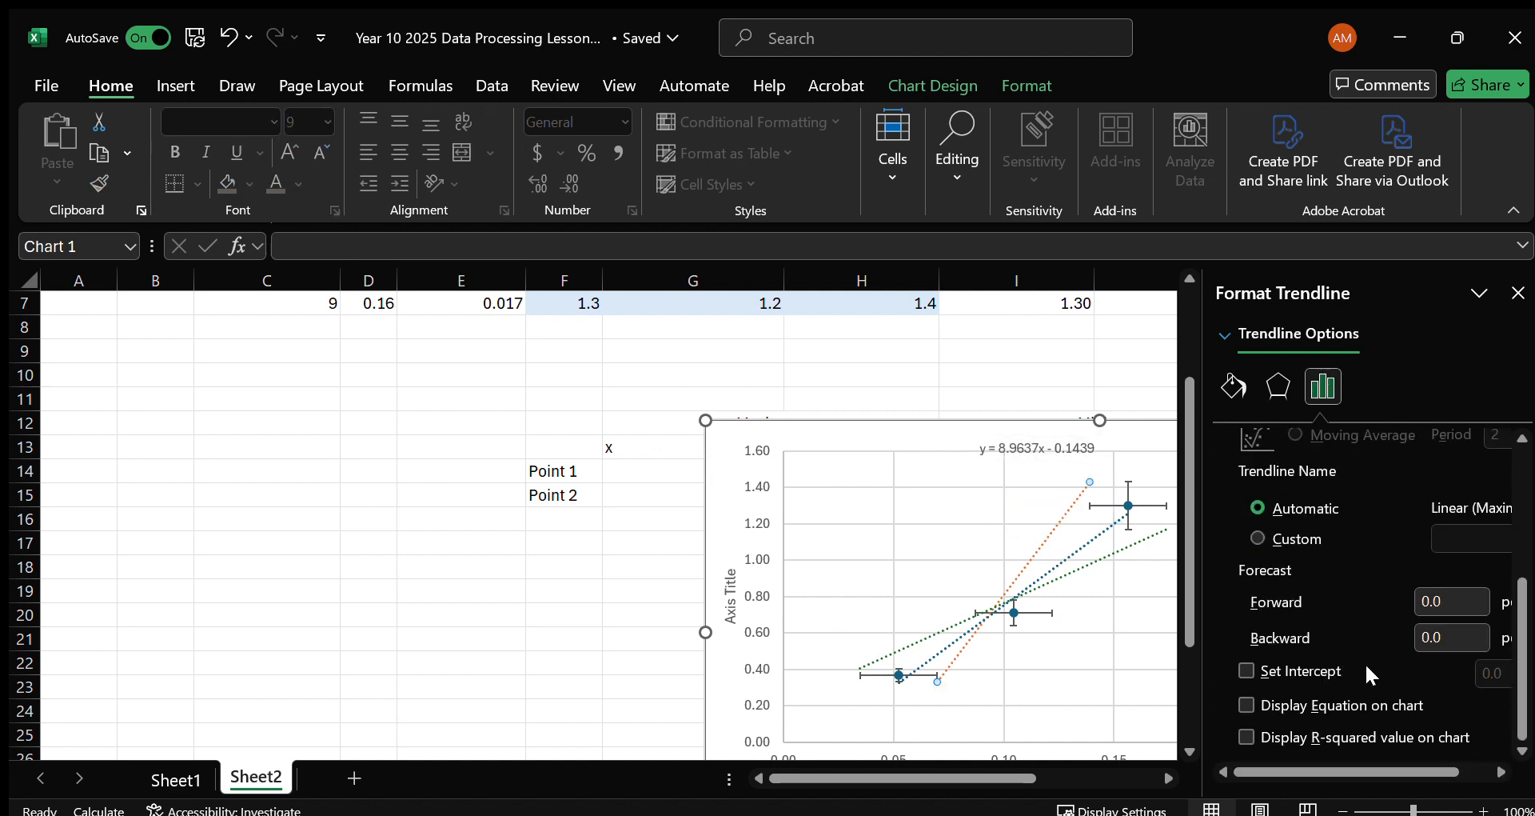
pyautogui.click(1296, 709)
pyautogui.click(1027, 482)
pyautogui.moveTo(1006, 469); pyautogui.dragTo(878, 456)
# Display the Minimum trendline's equation on the chart, move its label left of the Maximum line, and leave the label formatting.
pyautogui.click(965, 617)
pyautogui.scroll(-3, 1423, 648)
pyautogui.click(1301, 706)
pyautogui.click(1080, 521)
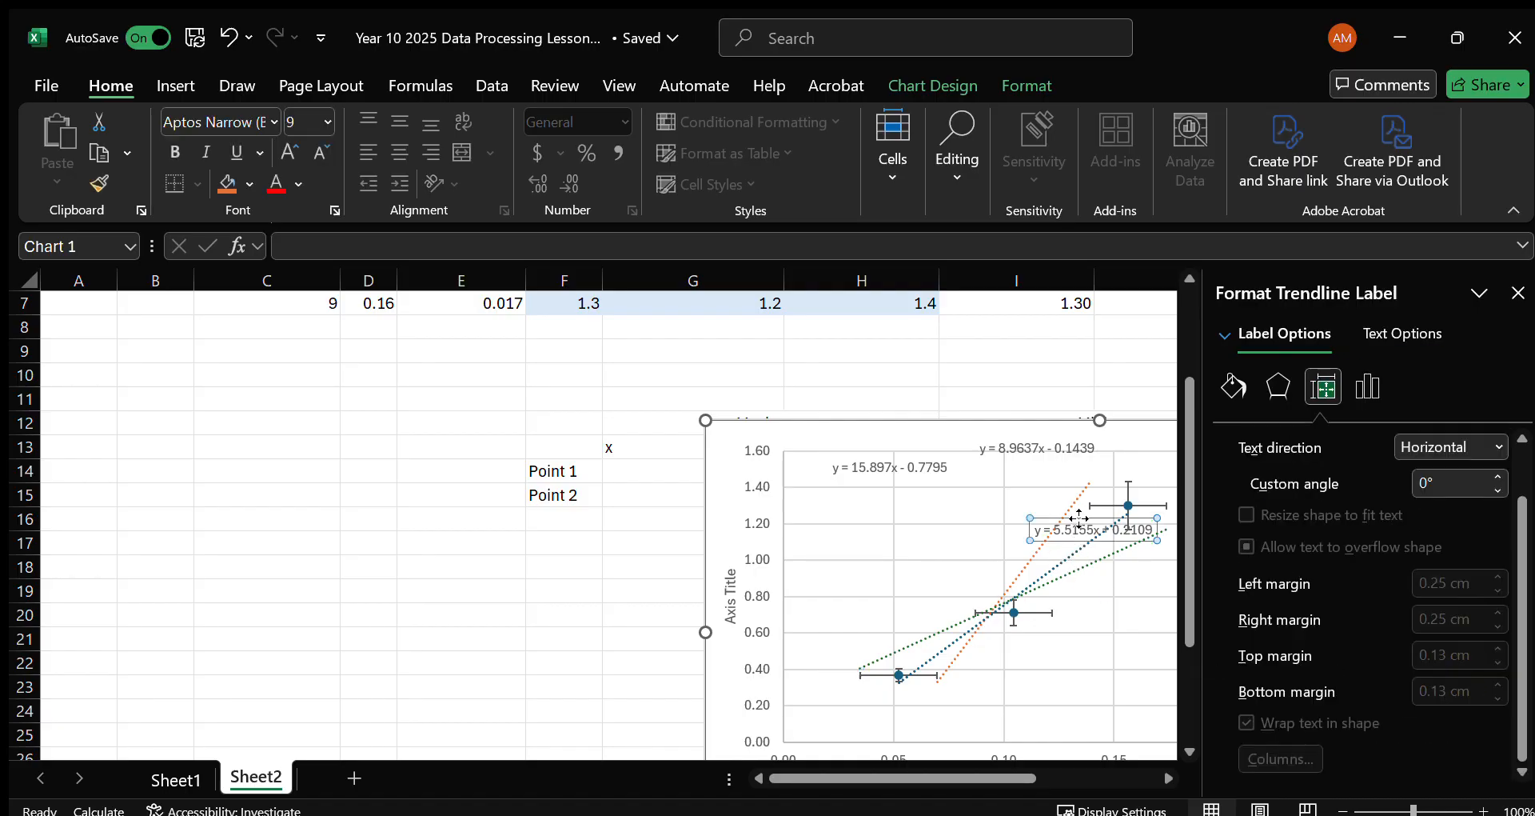
pyautogui.moveTo(1002, 485); pyautogui.dragTo(1002, 486)
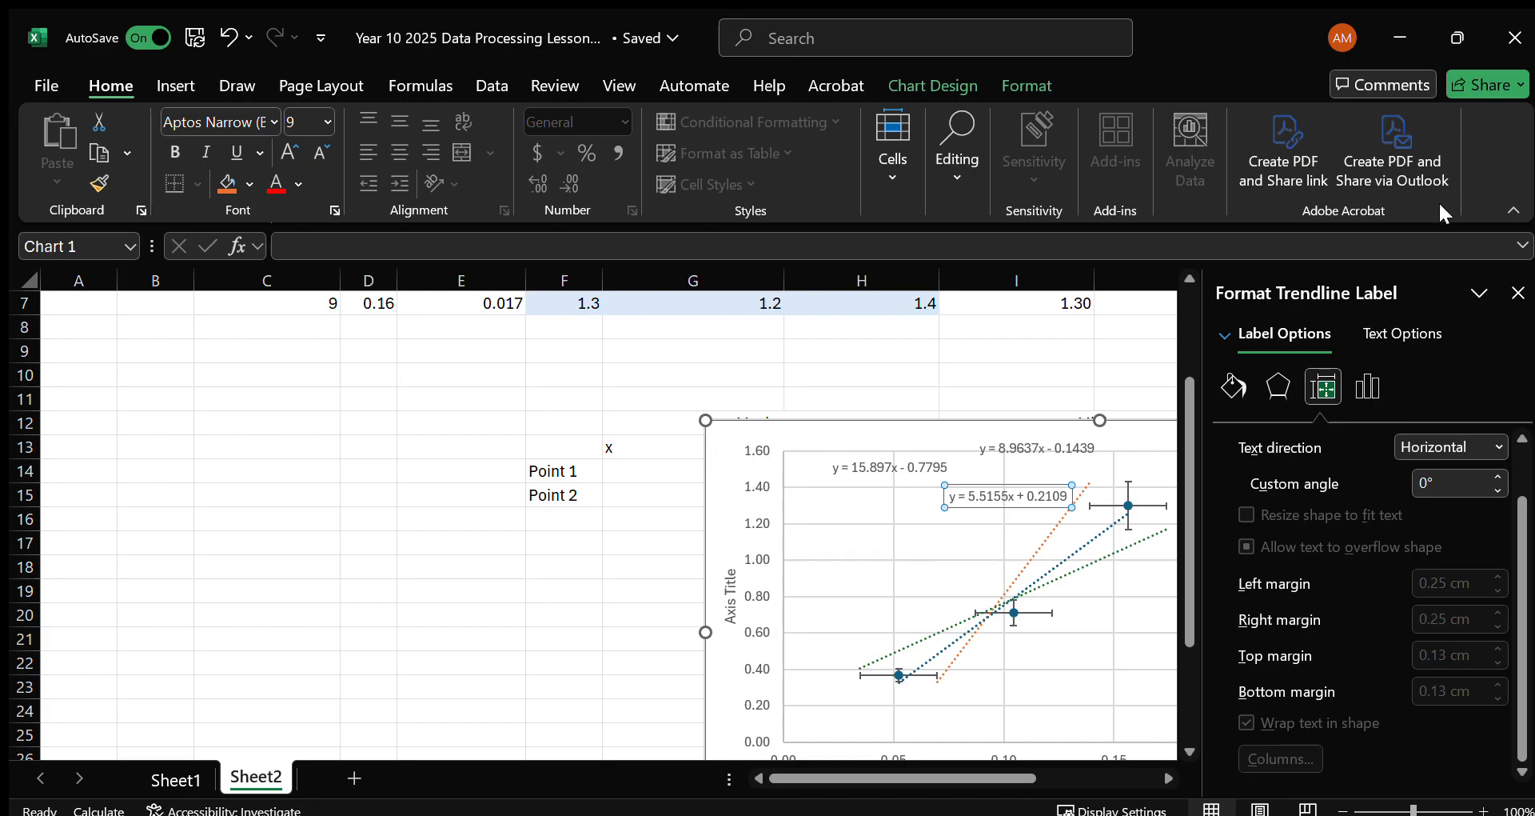
pyautogui.click(1519, 289)
pyautogui.click(1290, 680)
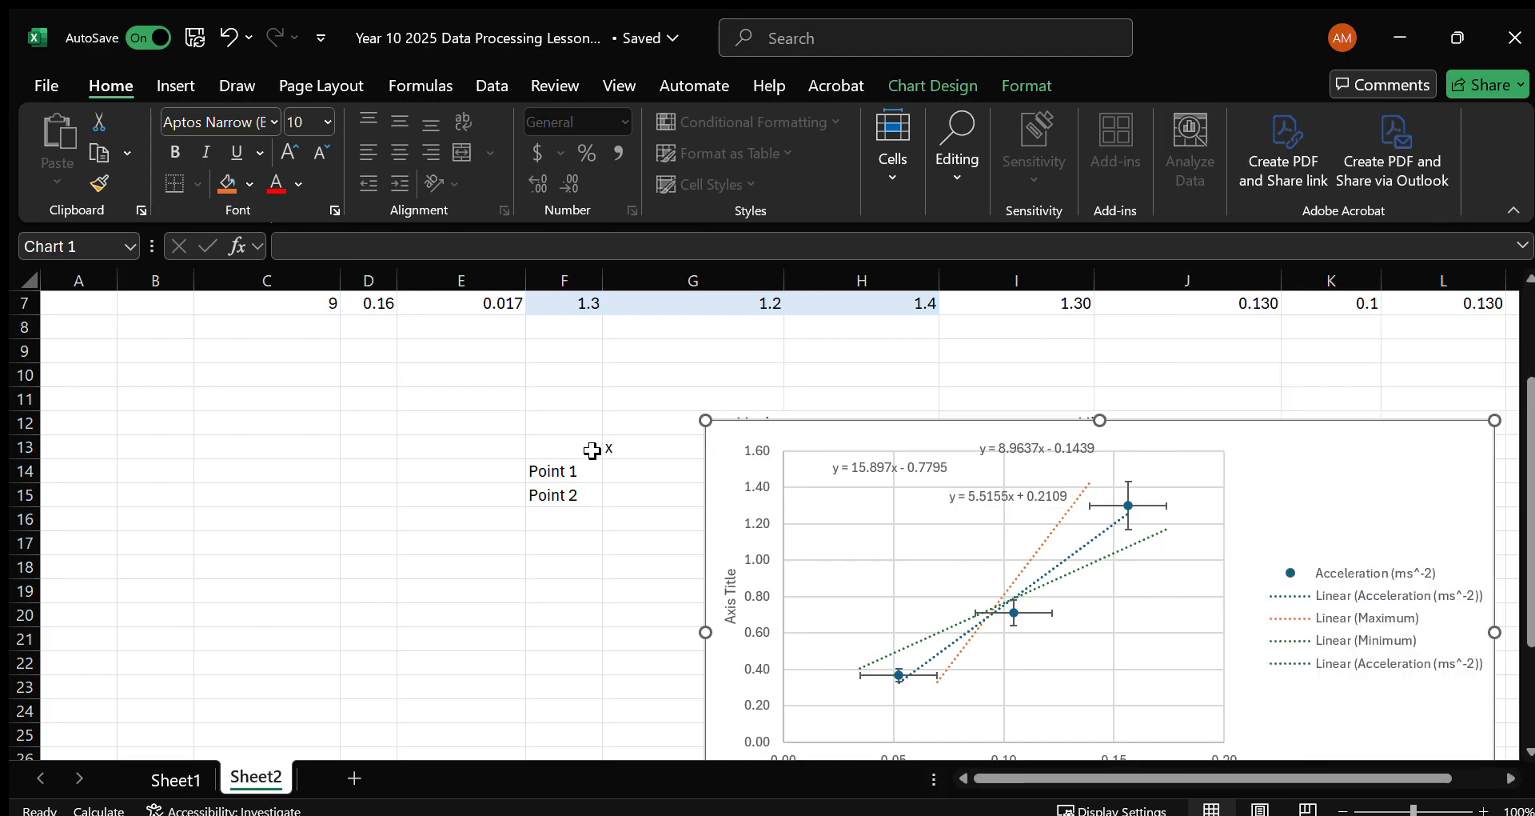
# Move the chart up and left to start at about row 9, and make its plot area taller and slightly narrower.
pyautogui.moveTo(843, 428); pyautogui.dragTo(760, 343)
pyautogui.click(719, 587)
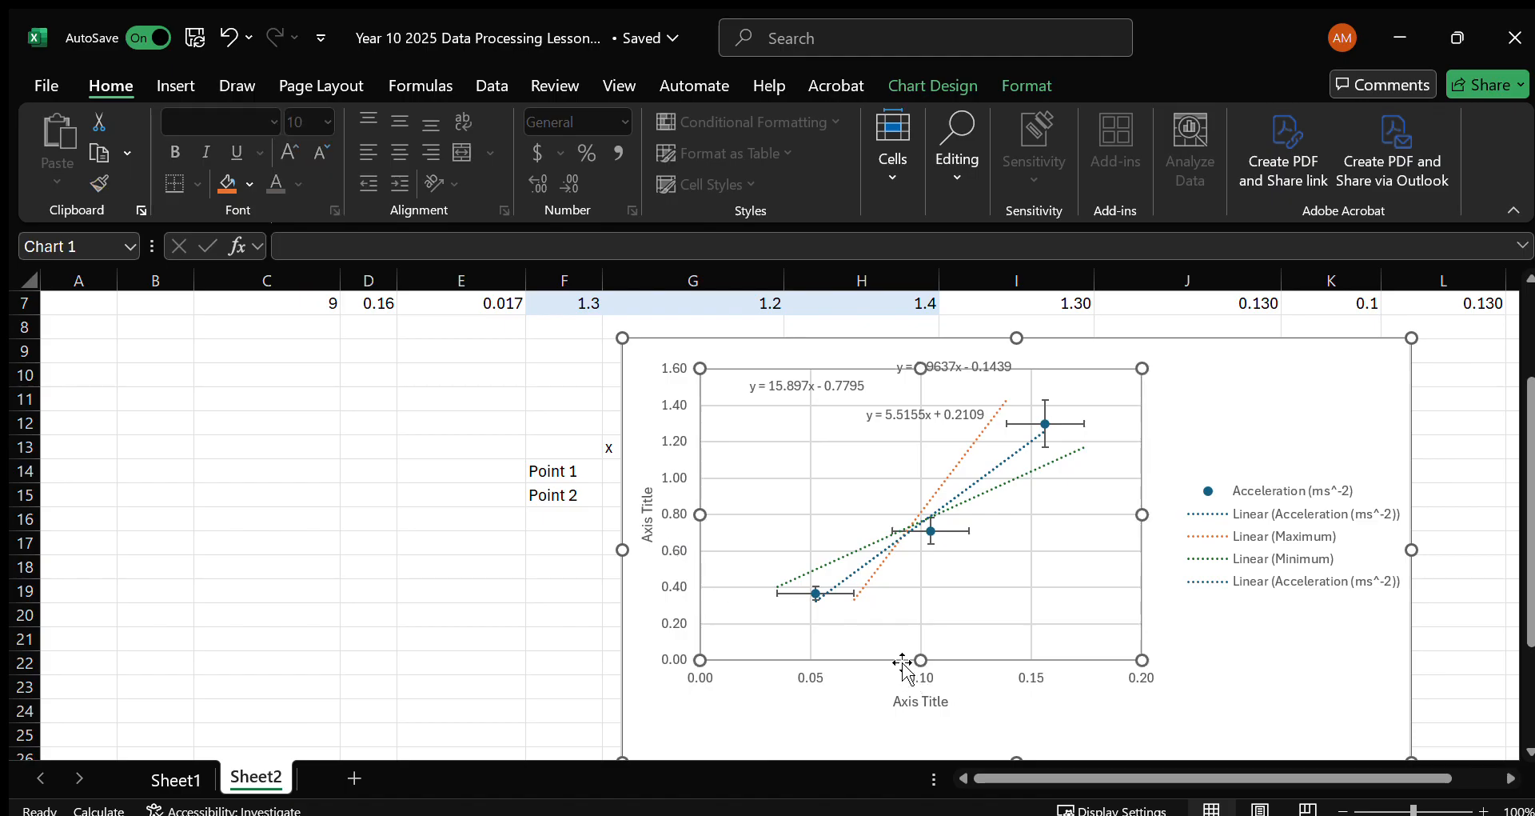
pyautogui.scroll(-1, 901, 662)
pyautogui.moveTo(709, 598); pyautogui.dragTo(680, 627)
pyautogui.moveTo(1142, 457); pyautogui.dragTo(1092, 472)
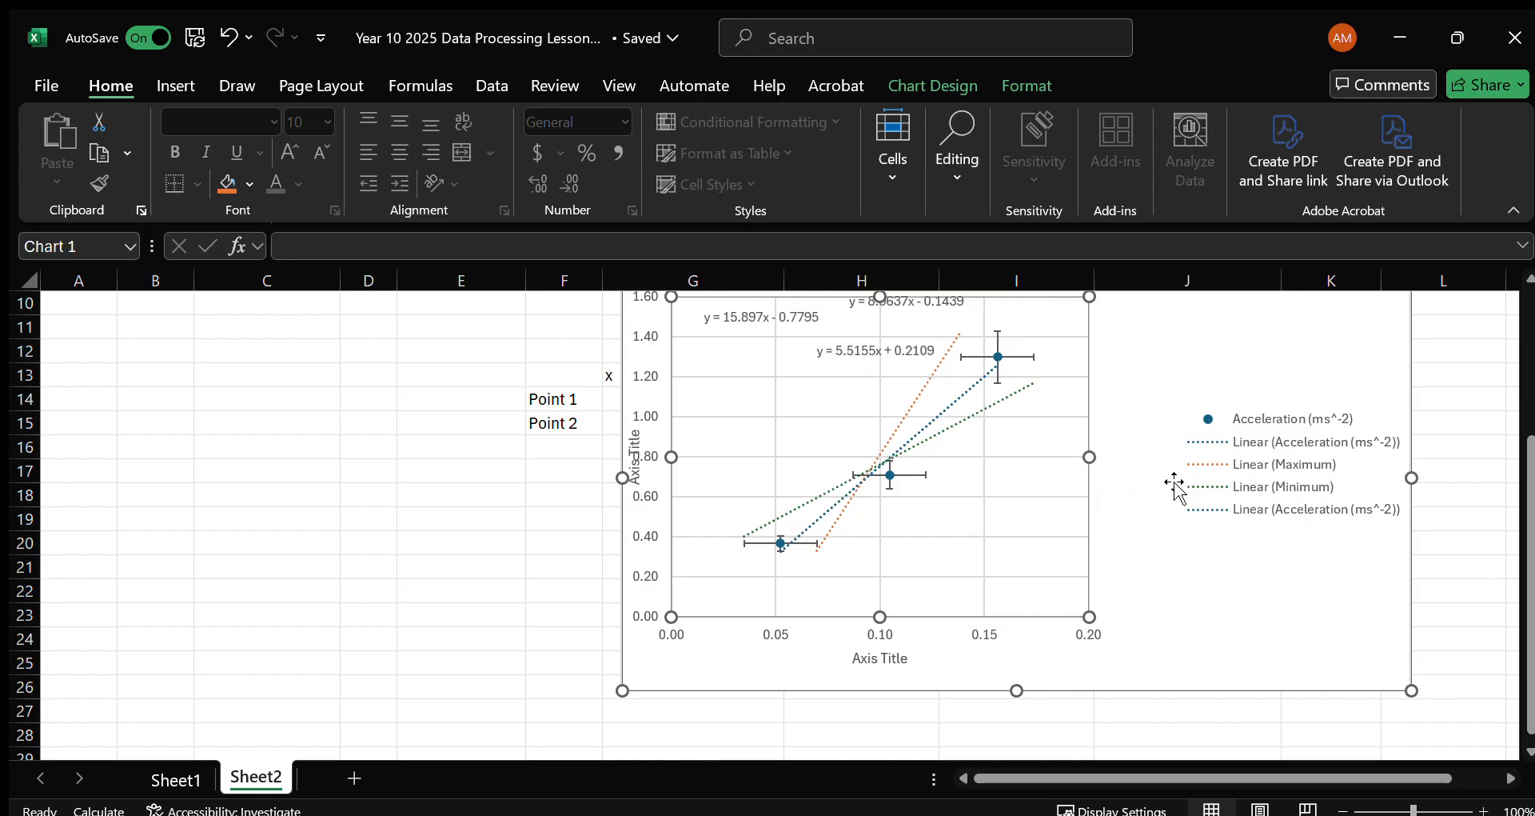
# Move the Minimum trendline's equation label out of the plot area to beside its legend entry.
pyautogui.click(1163, 508)
pyautogui.scroll(1, 1117, 514)
pyautogui.click(890, 435)
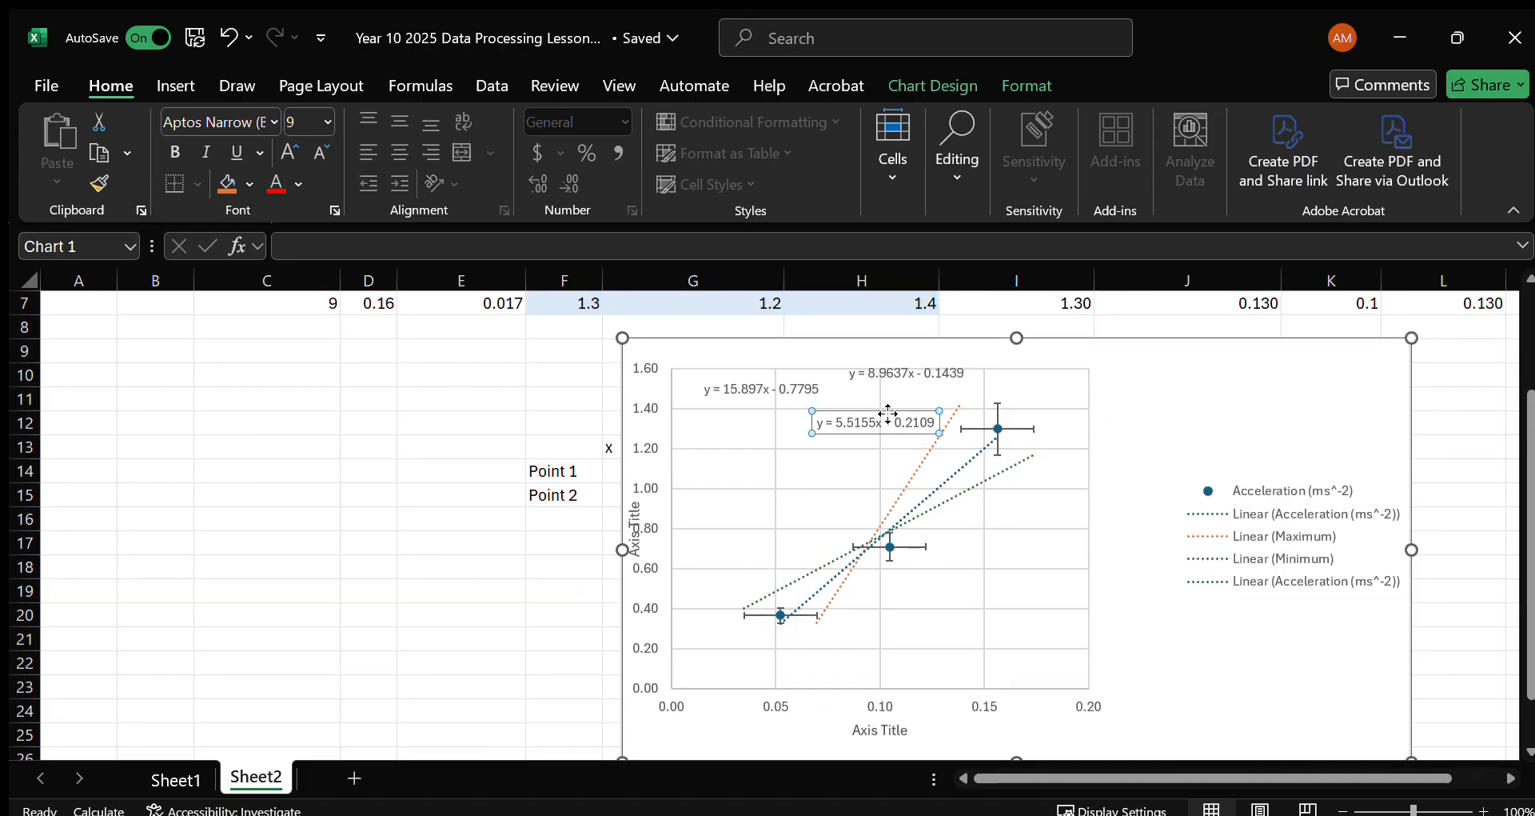
pyautogui.moveTo(1091, 483); pyautogui.dragTo(1141, 547)
pyautogui.click(1163, 635)
# Widen the legend slightly toward the plot area and extend the chart's right edge into column L.
pyautogui.click(1263, 560)
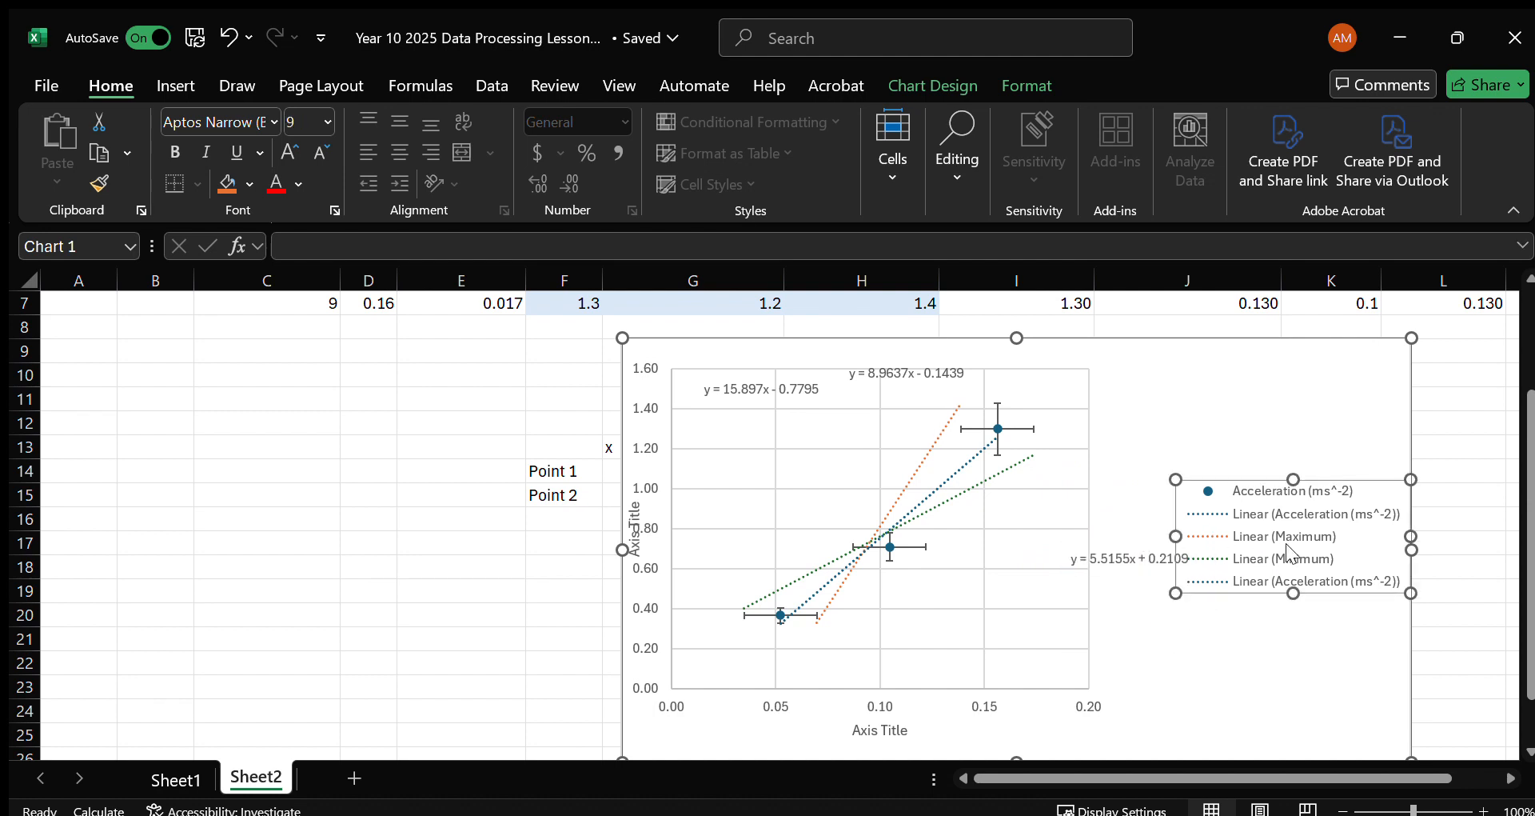
pyautogui.moveTo(1222, 545); pyautogui.dragTo(1164, 538)
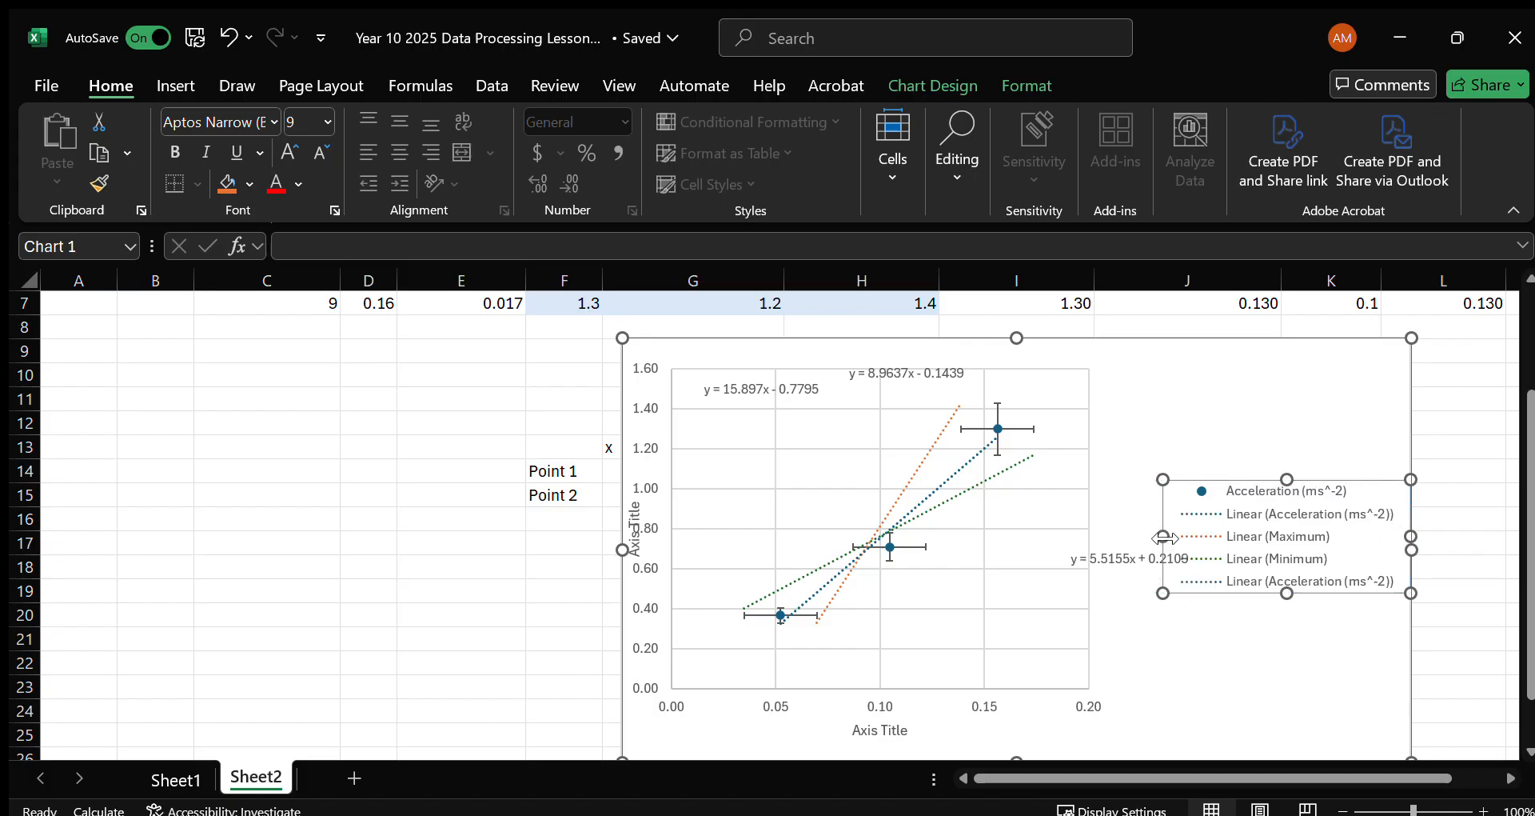
pyautogui.click(1148, 563)
pyautogui.moveTo(1410, 550); pyautogui.dragTo(1459, 551)
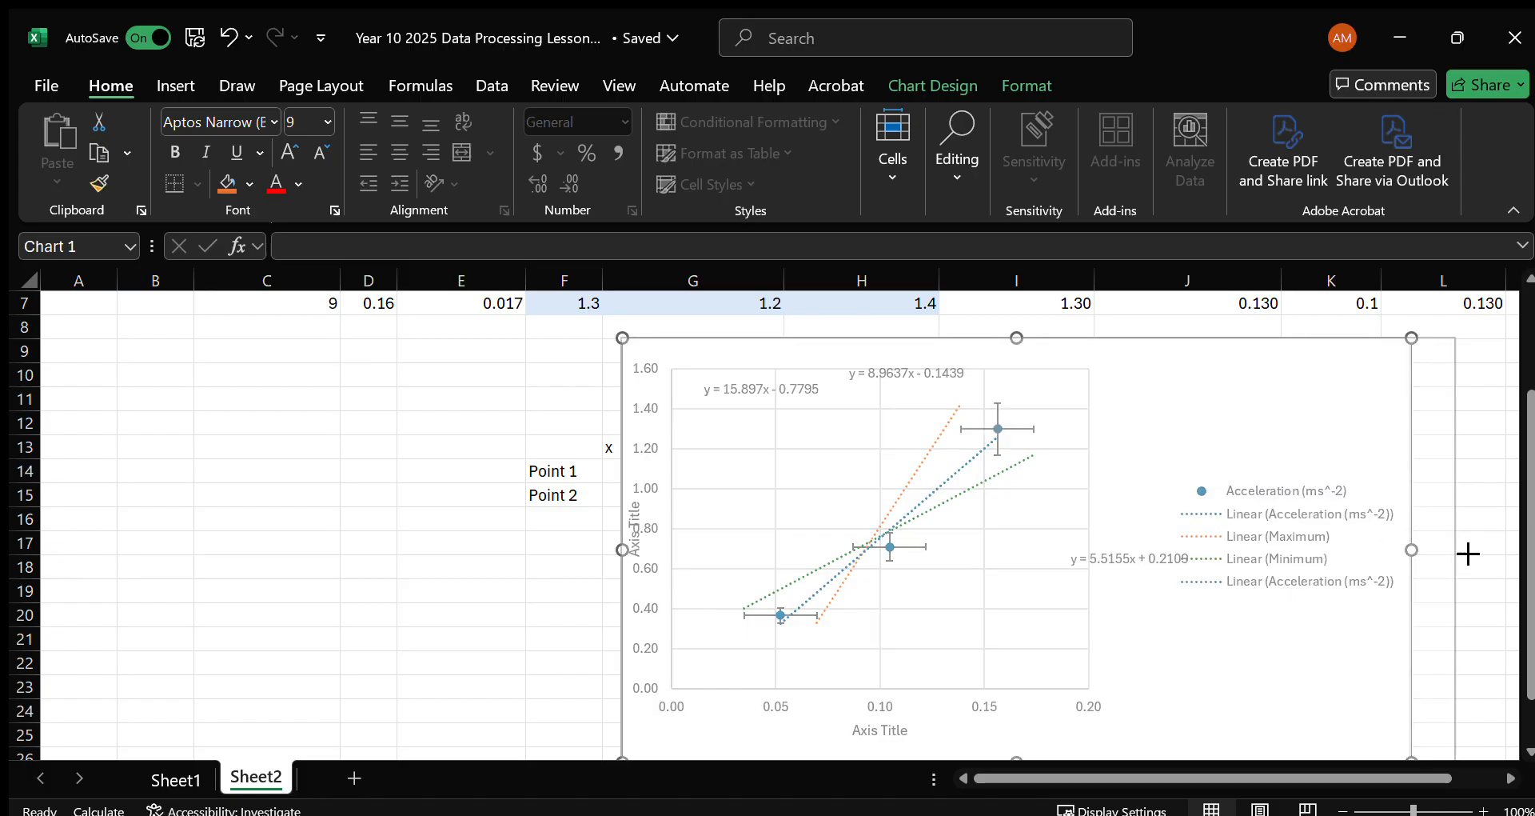
# Narrow the plot area from its right edge and place the Minimum equation label directly beside its legend entry.
pyautogui.click(1120, 548)
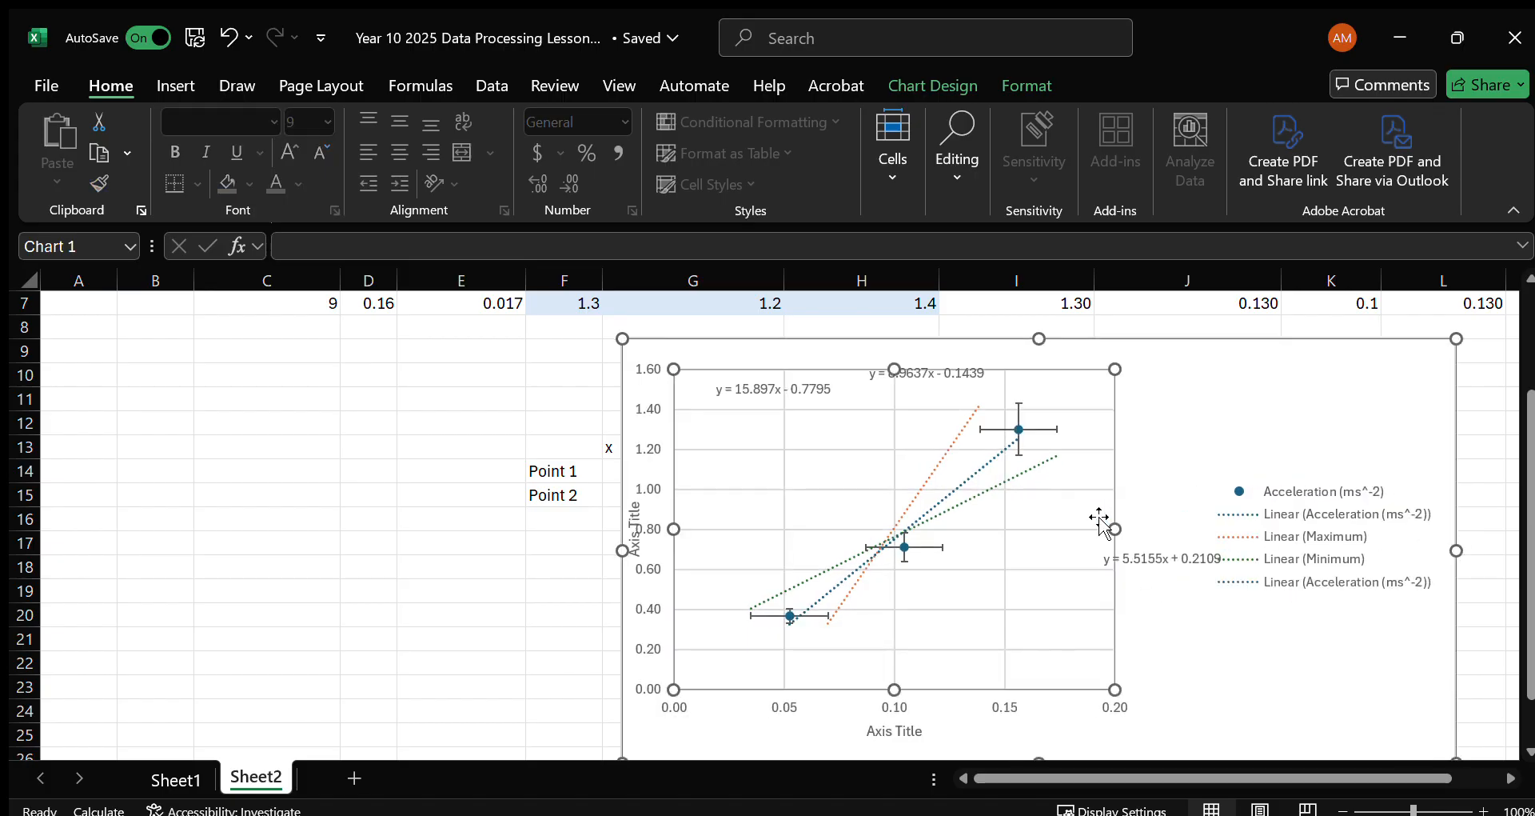
pyautogui.moveTo(1125, 535); pyautogui.dragTo(1098, 535)
pyautogui.click(1147, 559)
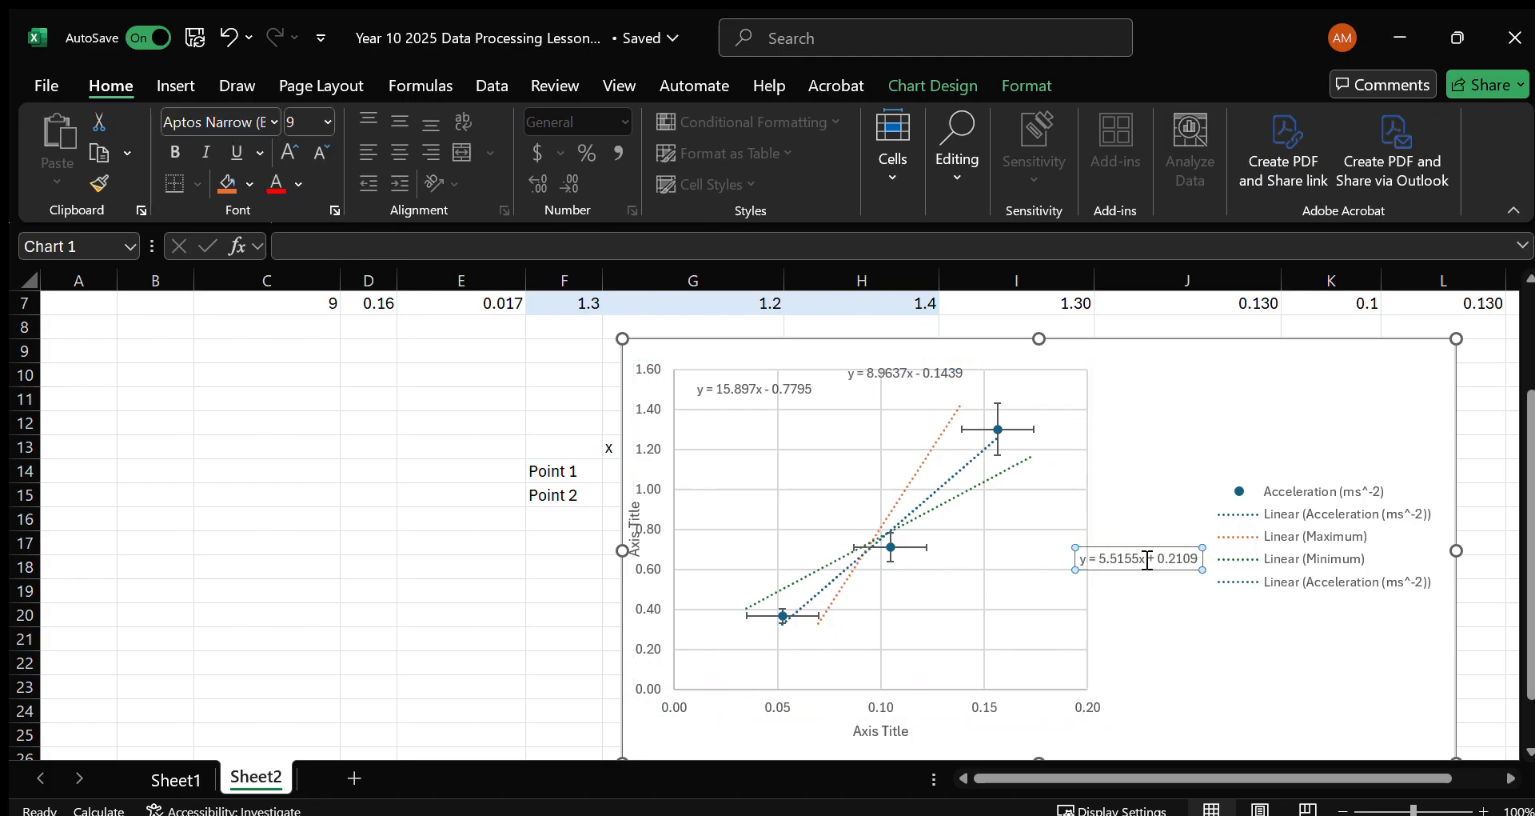
pyautogui.moveTo(1154, 551); pyautogui.dragTo(1170, 550)
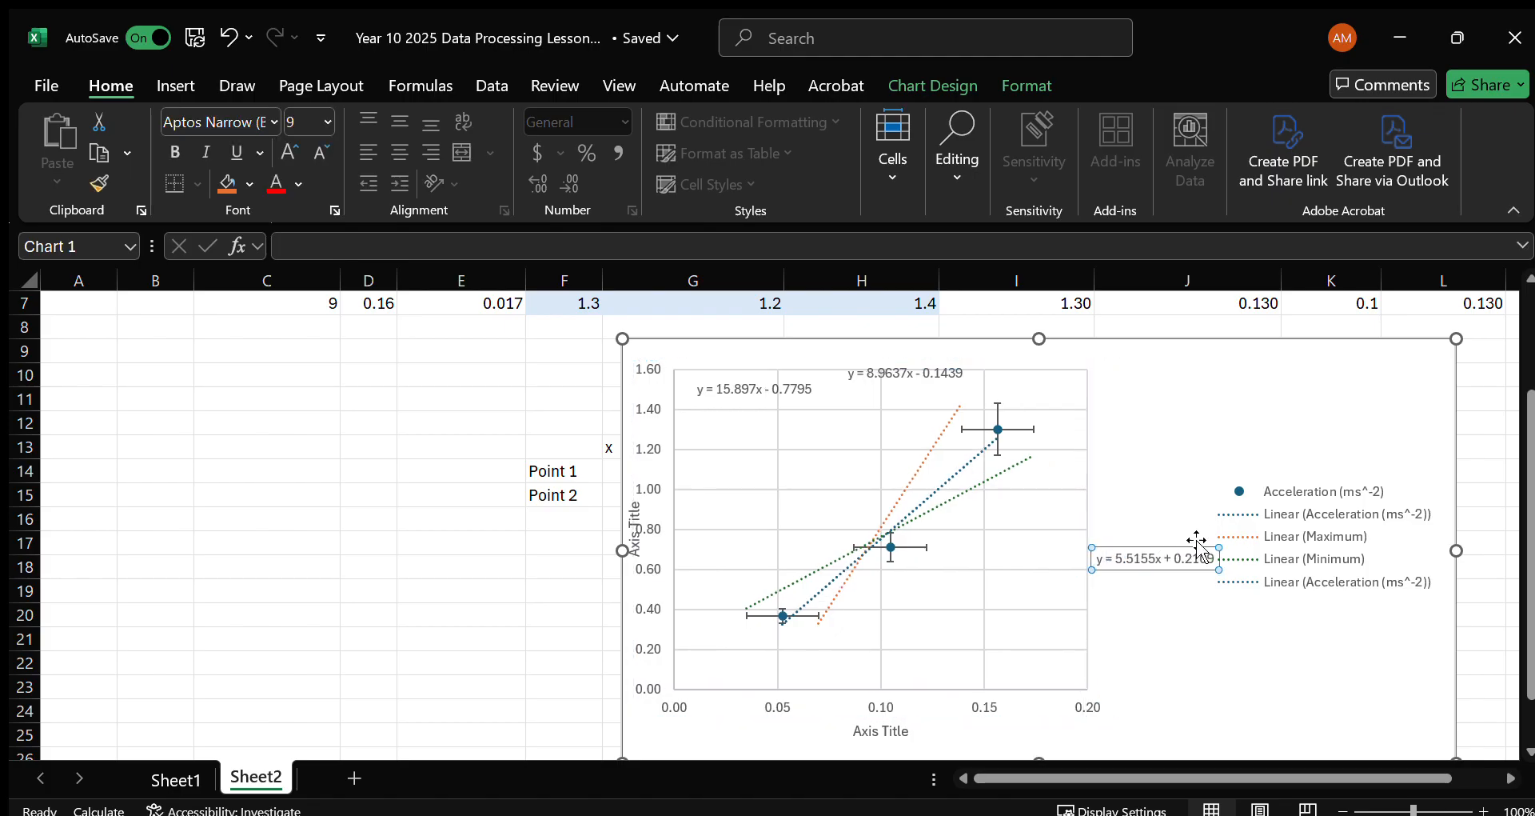
# Move the Acceleration and Maximum trendline equation labels beside their matching legend entries, above the Minimum equation.
pyautogui.click(915, 372)
pyautogui.moveTo(925, 361); pyautogui.dragTo(1174, 506)
pyautogui.click(762, 390)
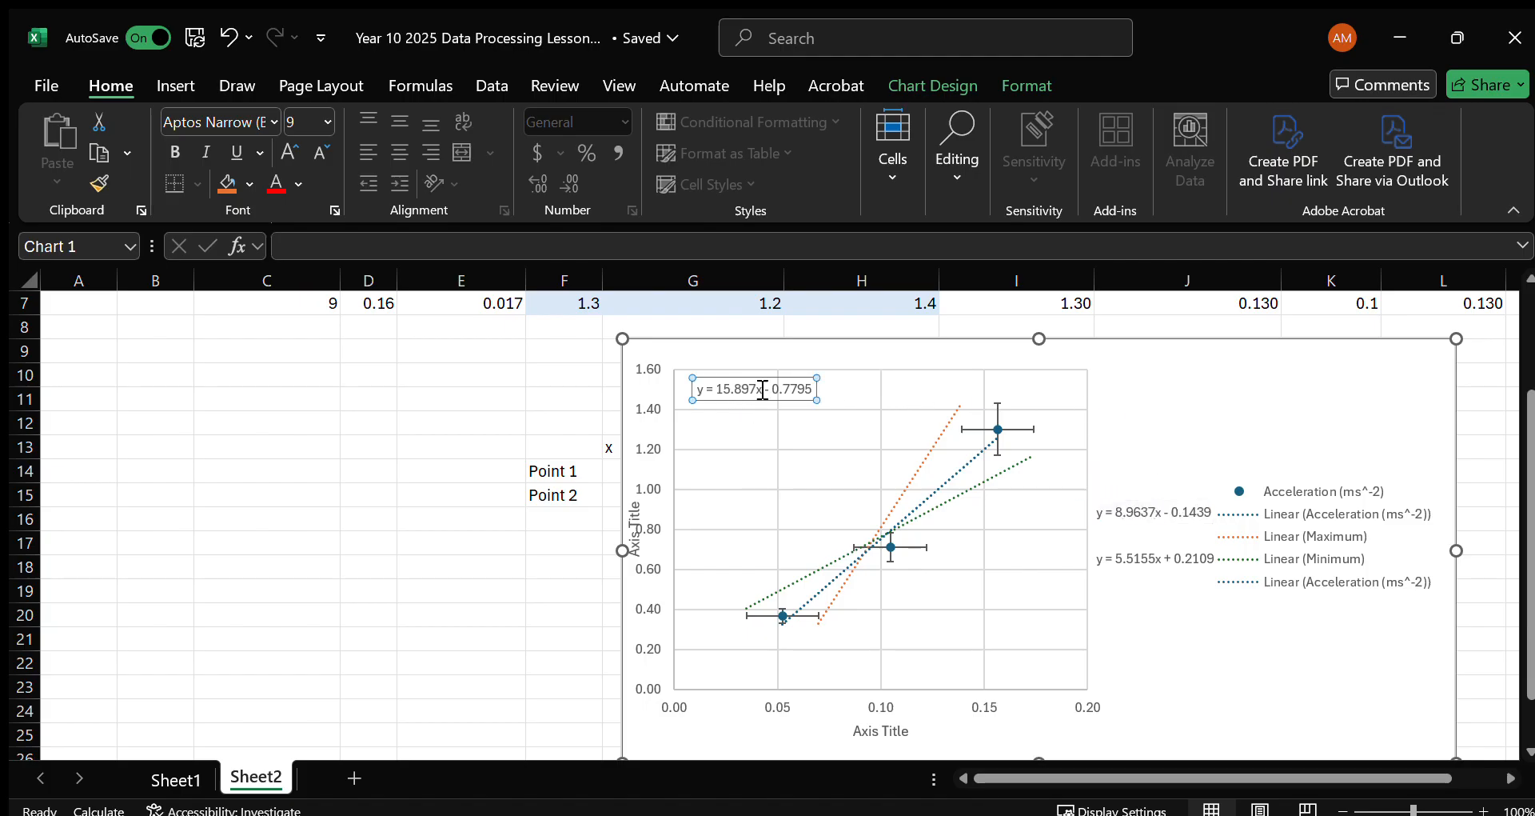
pyautogui.moveTo(1161, 526); pyautogui.dragTo(1180, 528)
pyautogui.click(1181, 420)
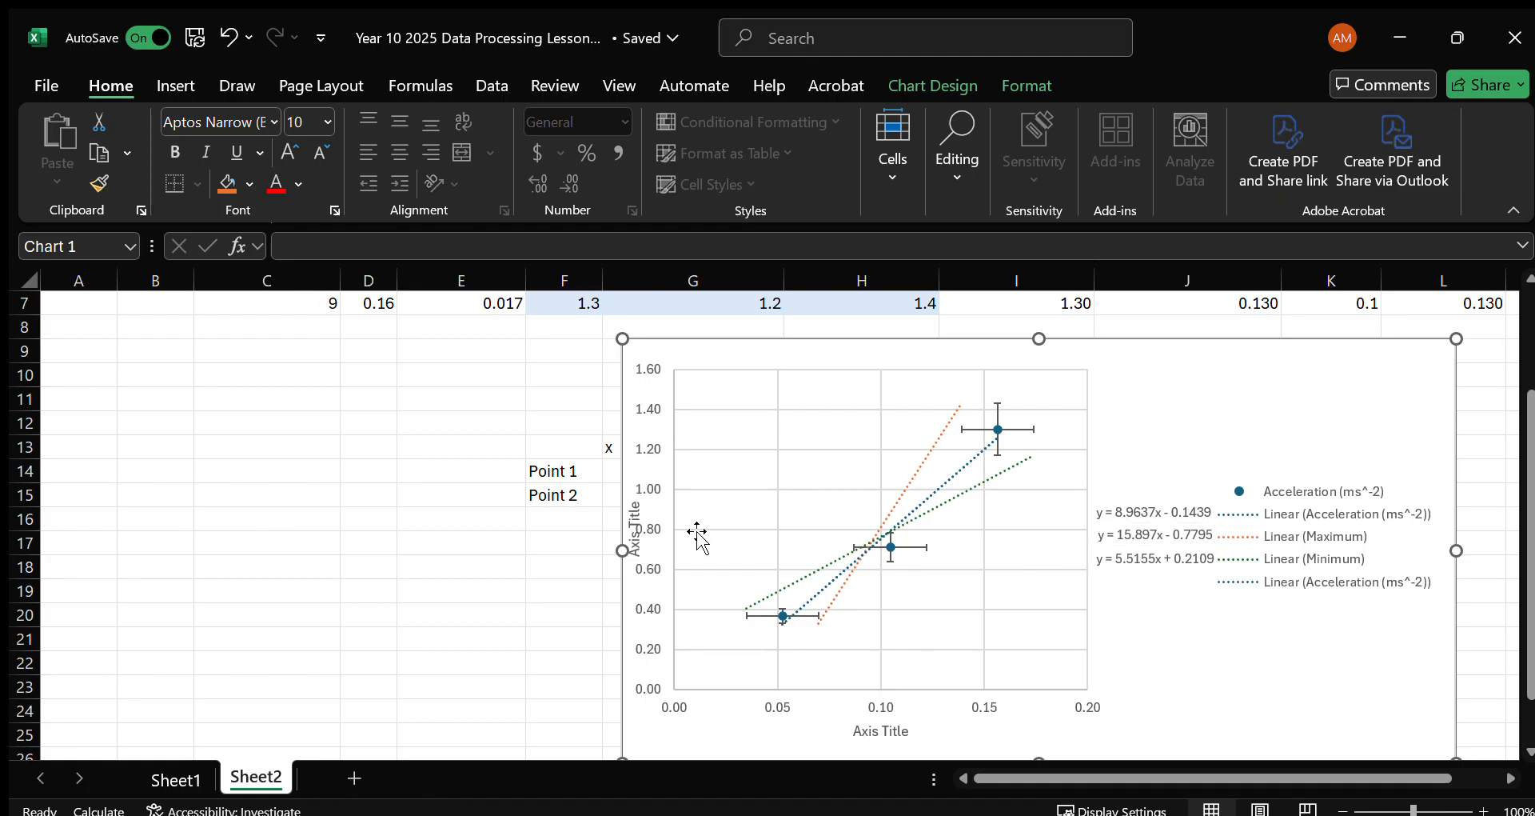
# Add a chart title above the plot and leave its formatting options.
pyautogui.scroll(-1, 698, 532)
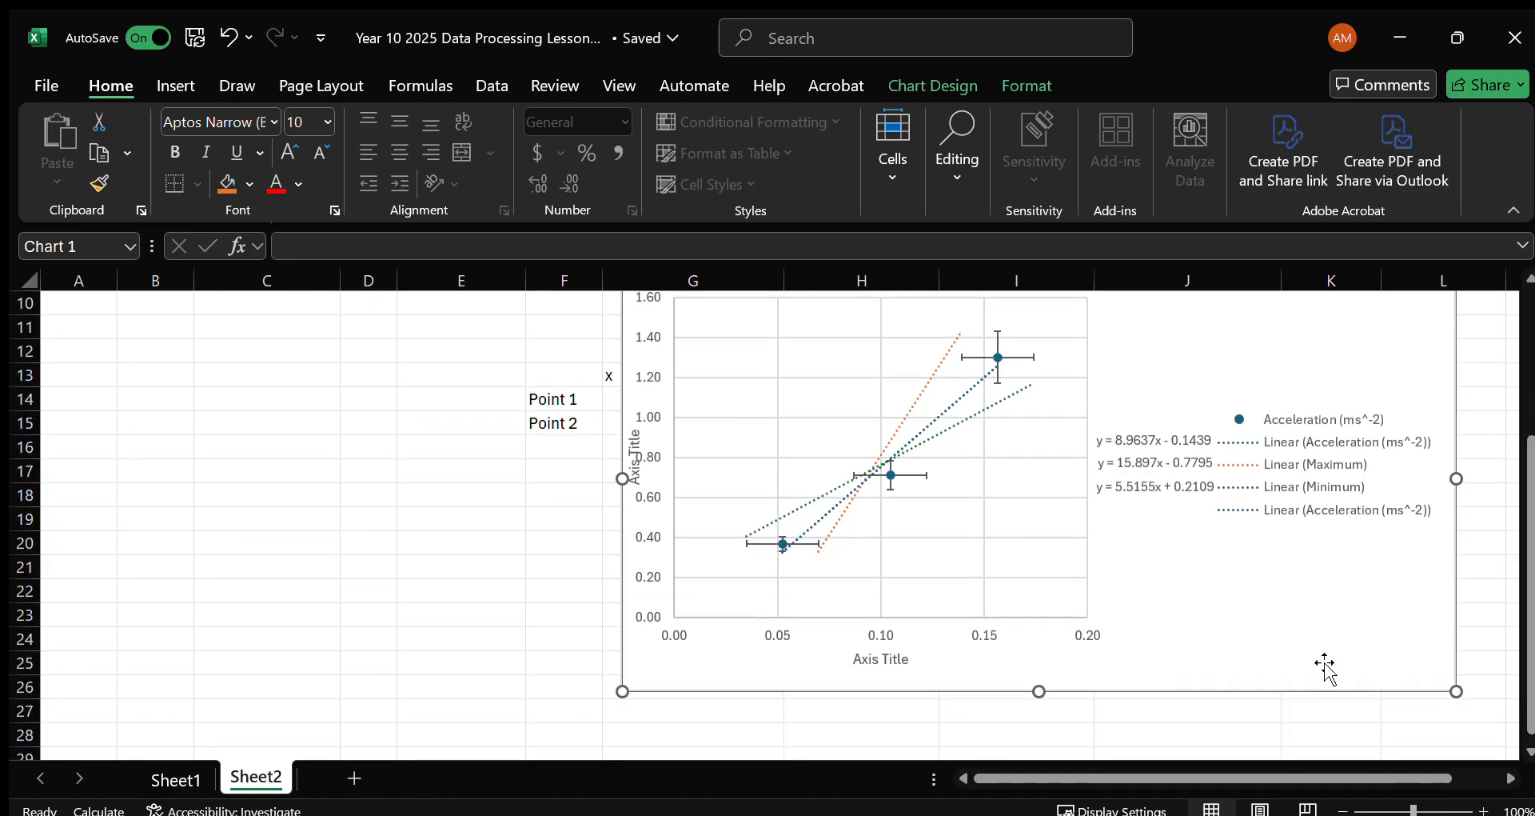
pyautogui.scroll(3, 1130, 581)
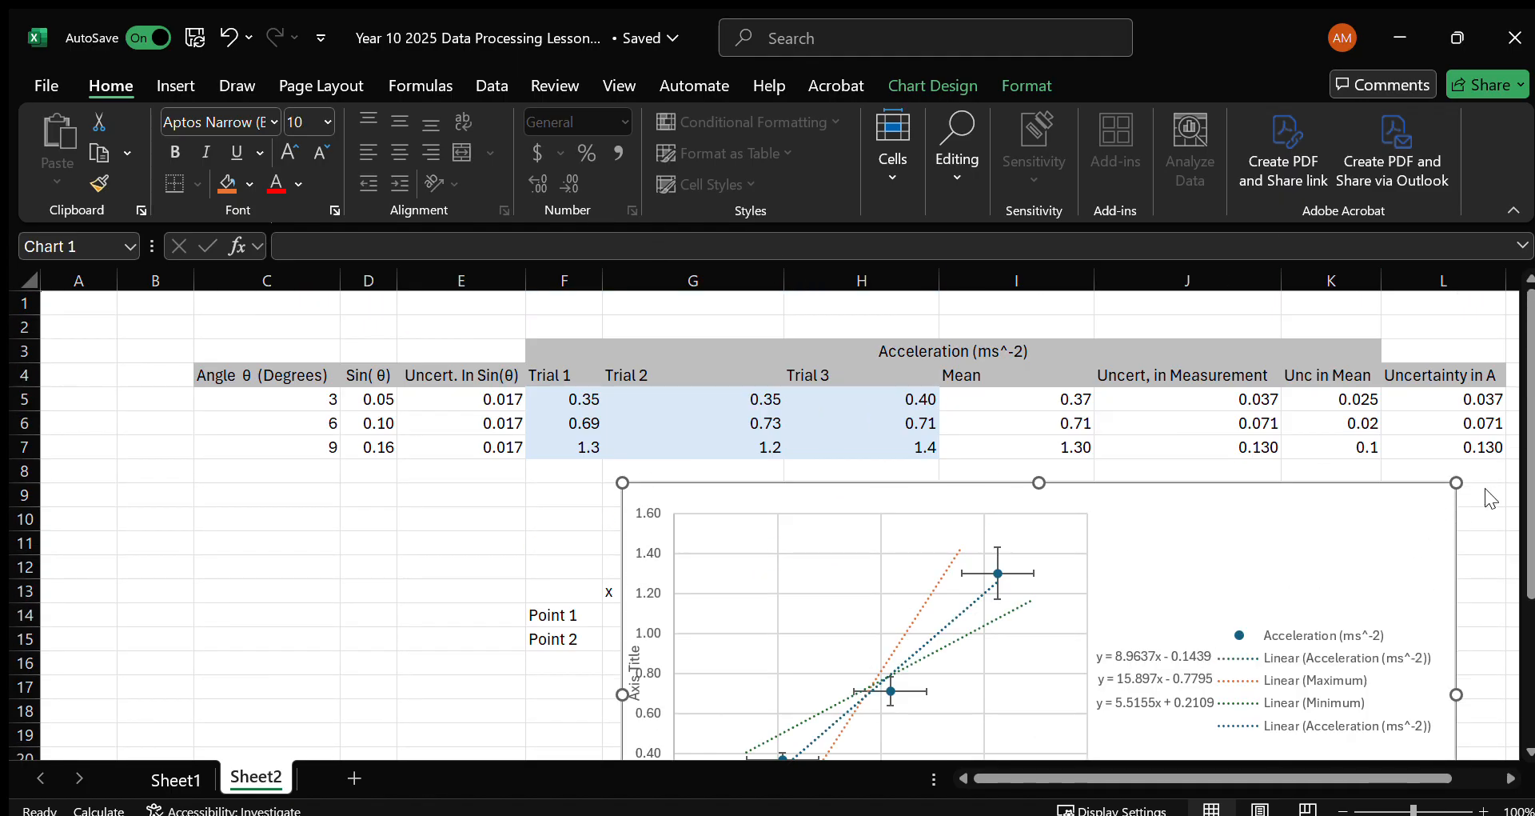
pyautogui.click(444, 574)
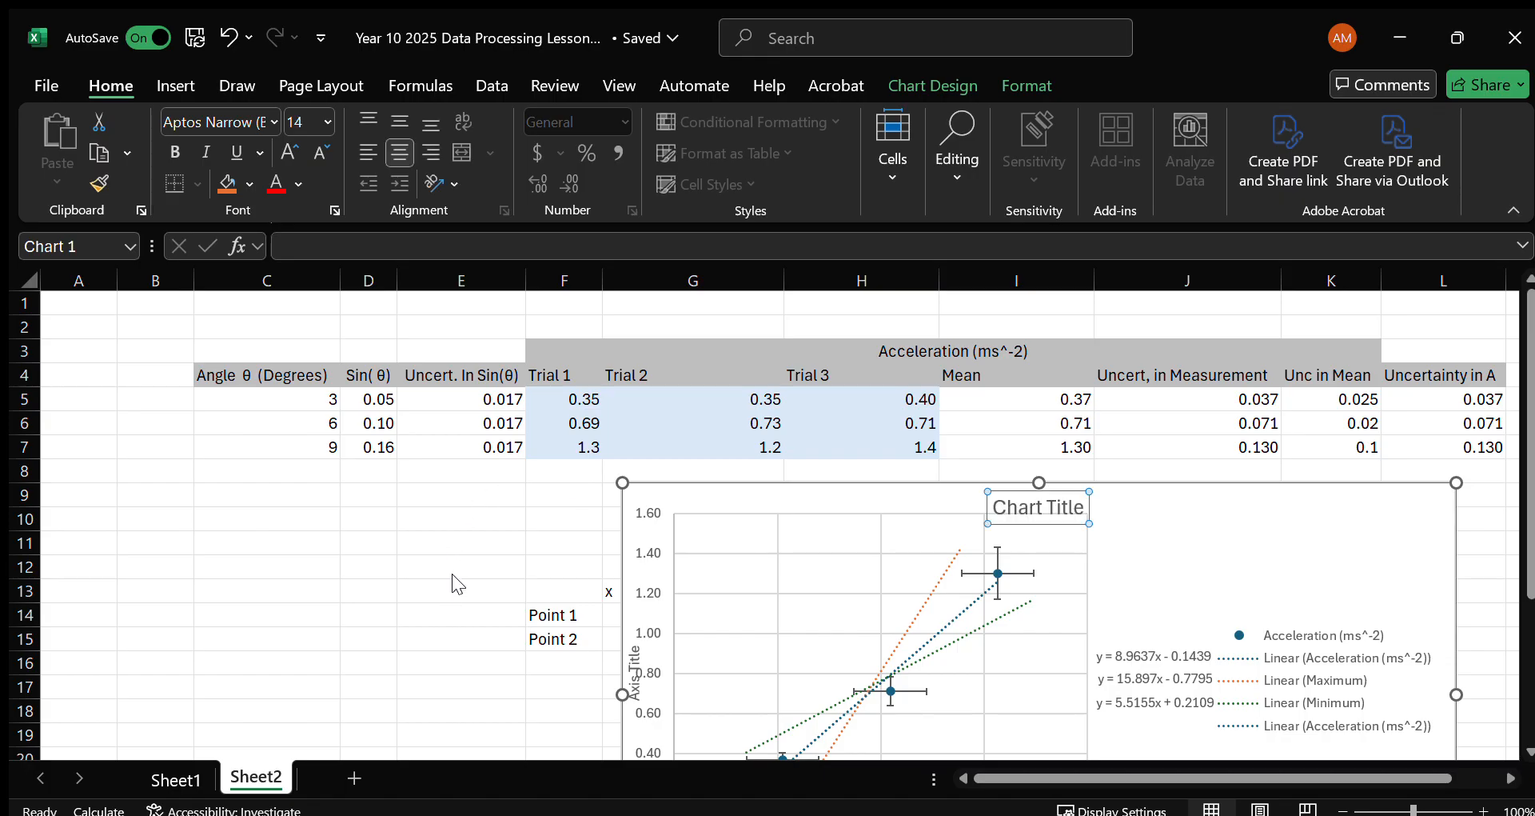
pyautogui.doubleClick(1004, 511)
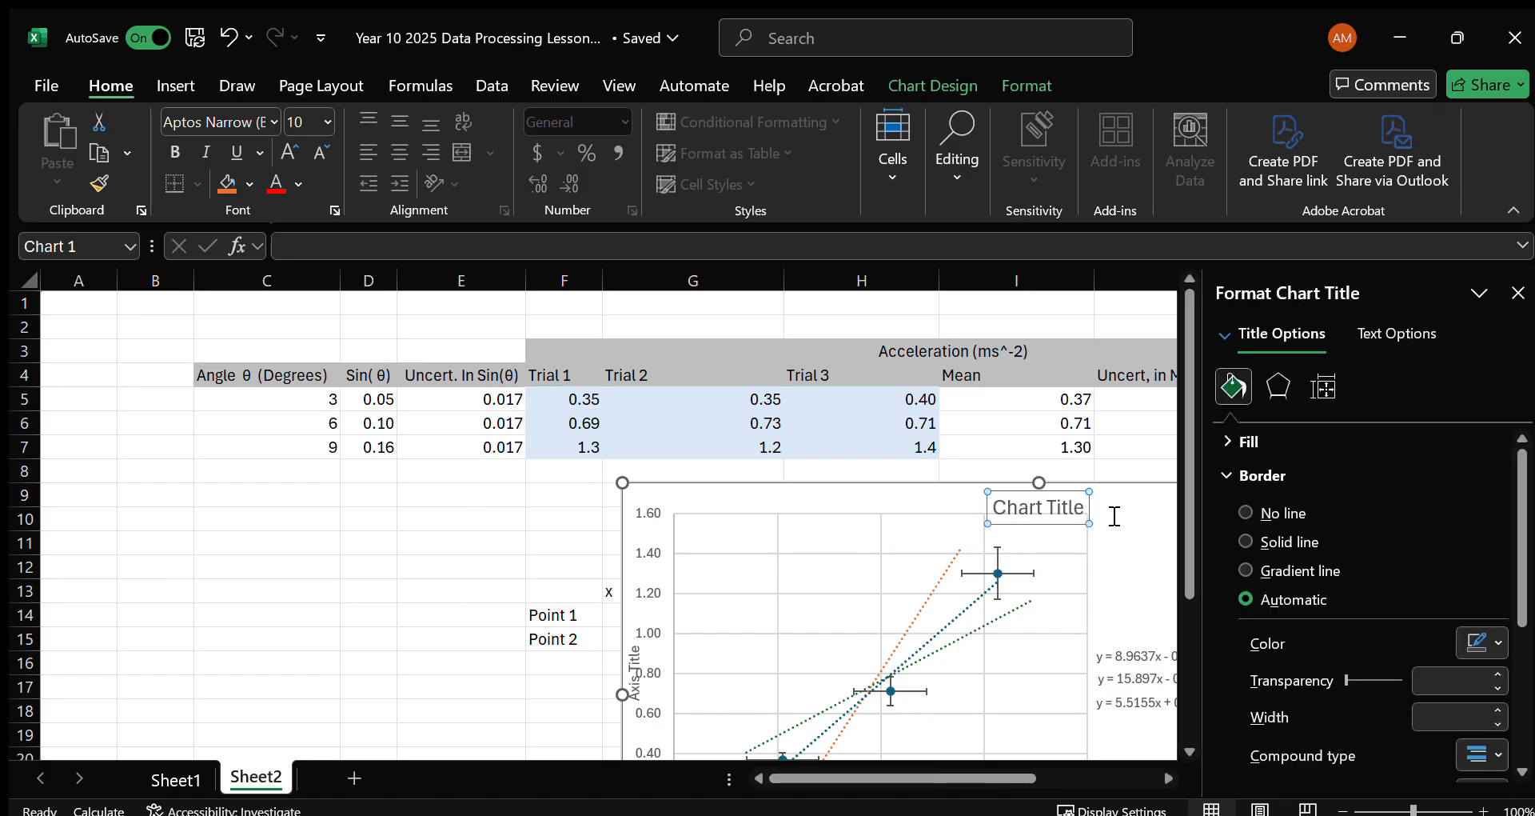
pyautogui.click(1519, 293)
# Replace the chart title text with "Acceleration down Inclined Plane".
pyautogui.moveTo(1087, 508); pyautogui.dragTo(1002, 512)
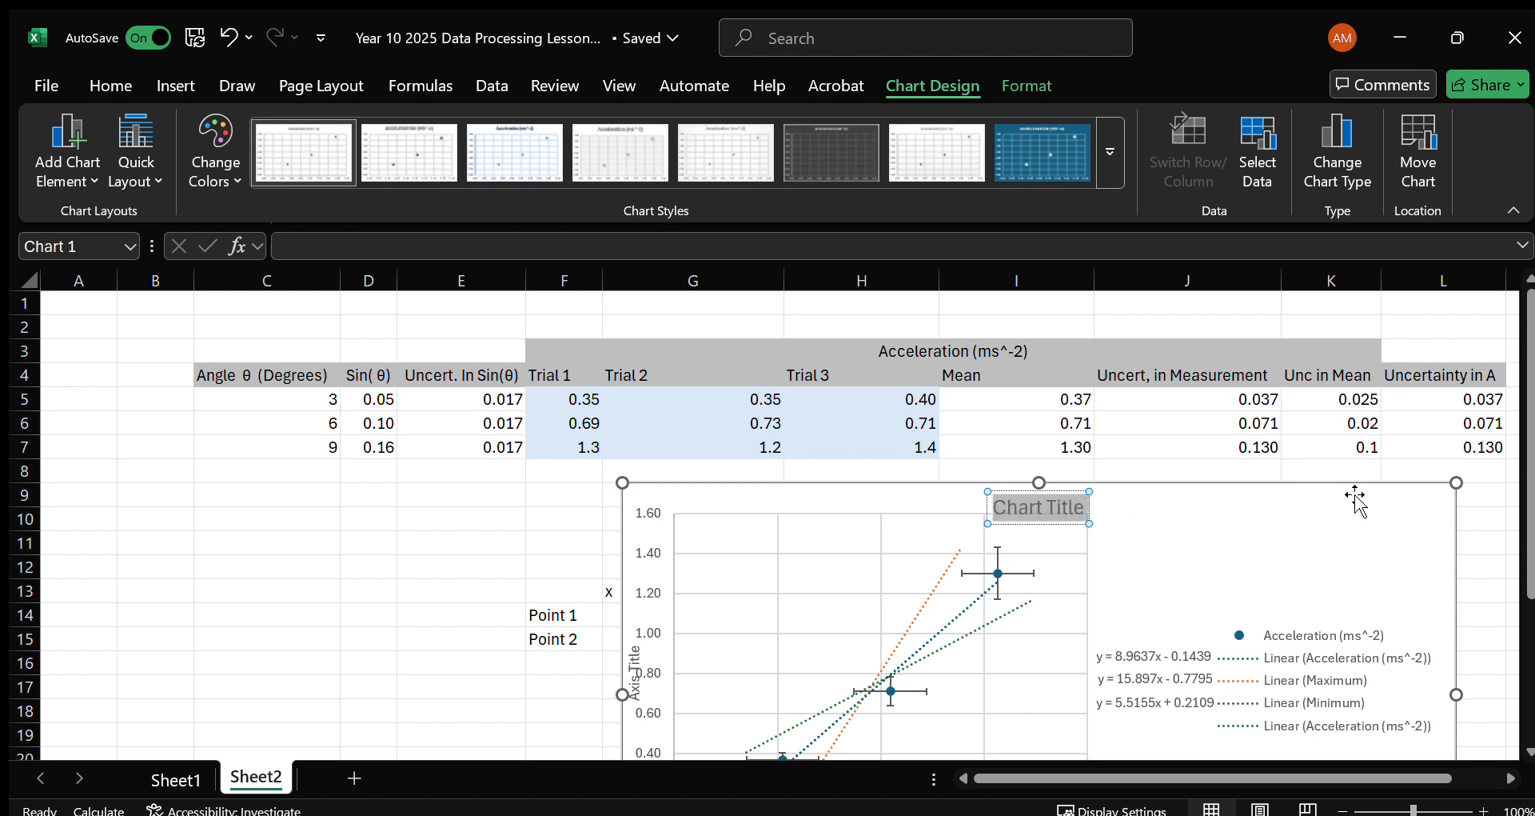
pyautogui.write('Acceleration')
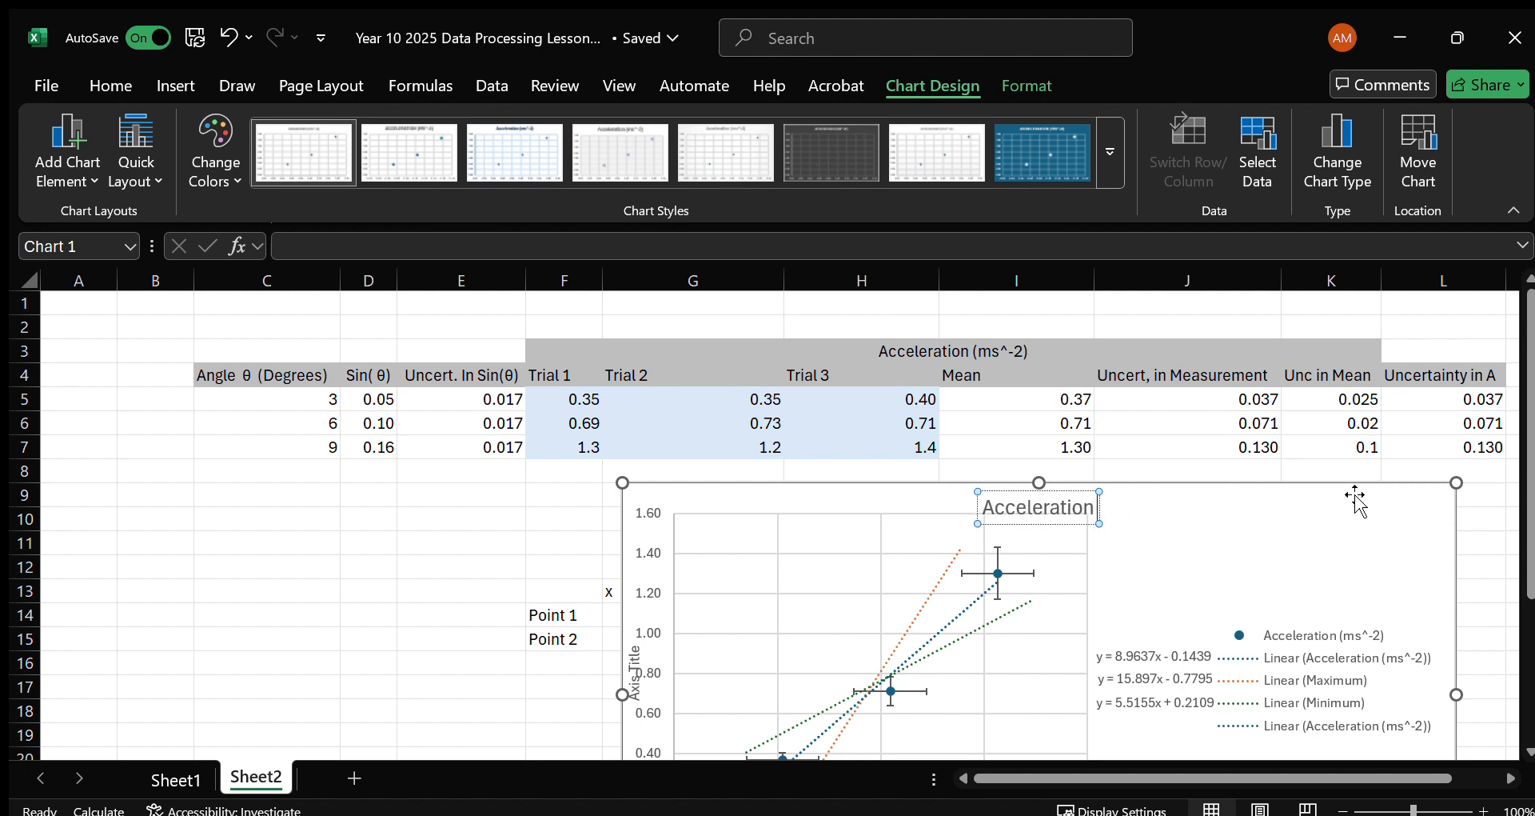
pyautogui.write(' down incl')
pyautogui.press('BackSpace')
pyautogui.press('BackSpace')
pyautogui.press('BackSpace')
pyautogui.press('BackSpace')
pyautogui.write('Inclined')
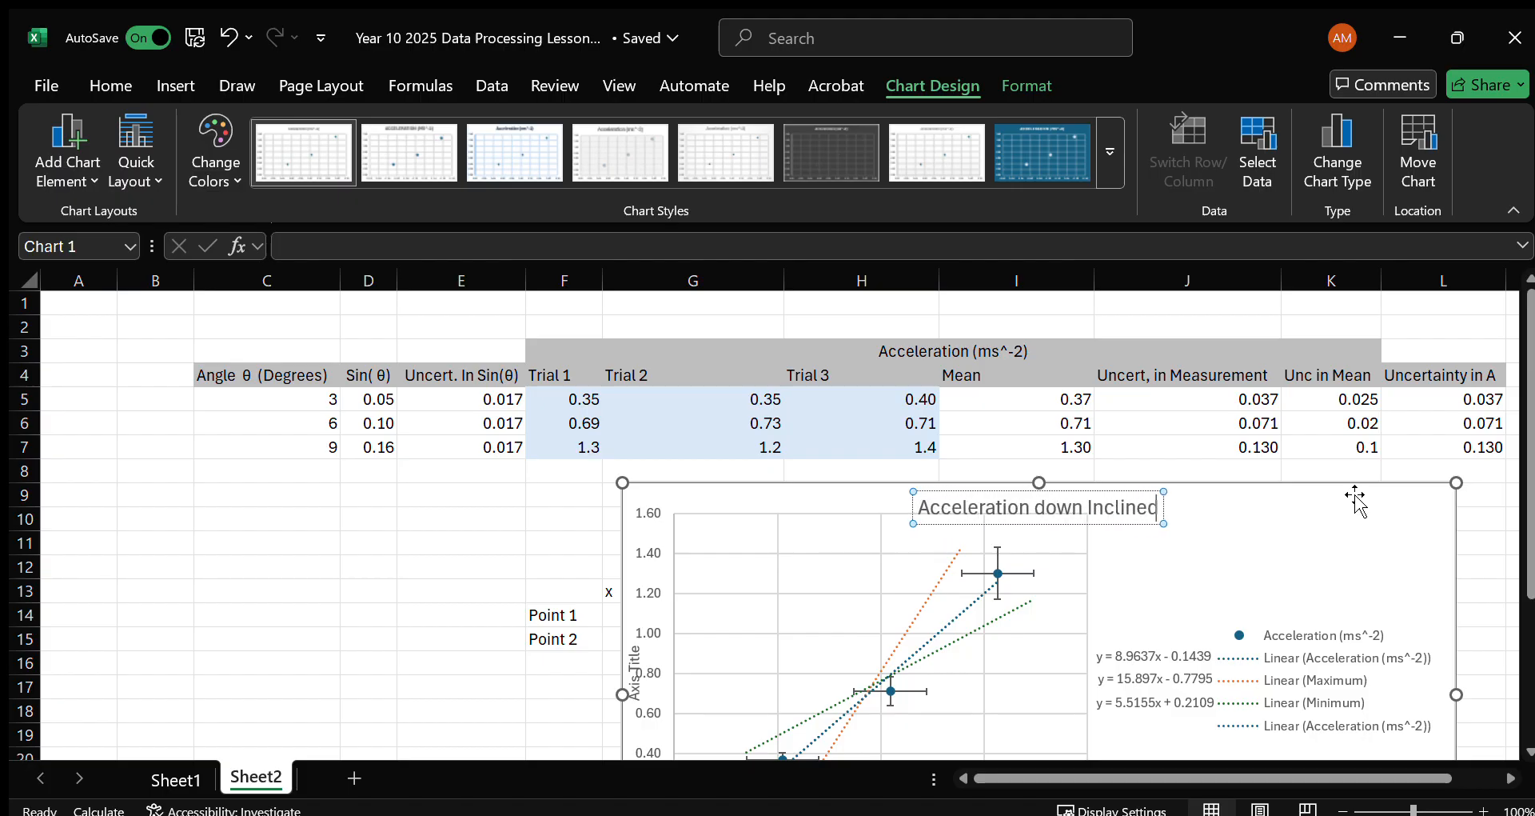
pyautogui.write(' Plane')
# Set the vertical axis title to "Acceleration (ms^-2)", copied from the table header in F3.
pyautogui.click(641, 700)
pyautogui.click(640, 696)
pyautogui.moveTo(637, 698)
pyautogui.mouseDown()
pyautogui.moveTo(637, 666)
pyautogui.moveTo(638, 682)
pyautogui.mouseUp()
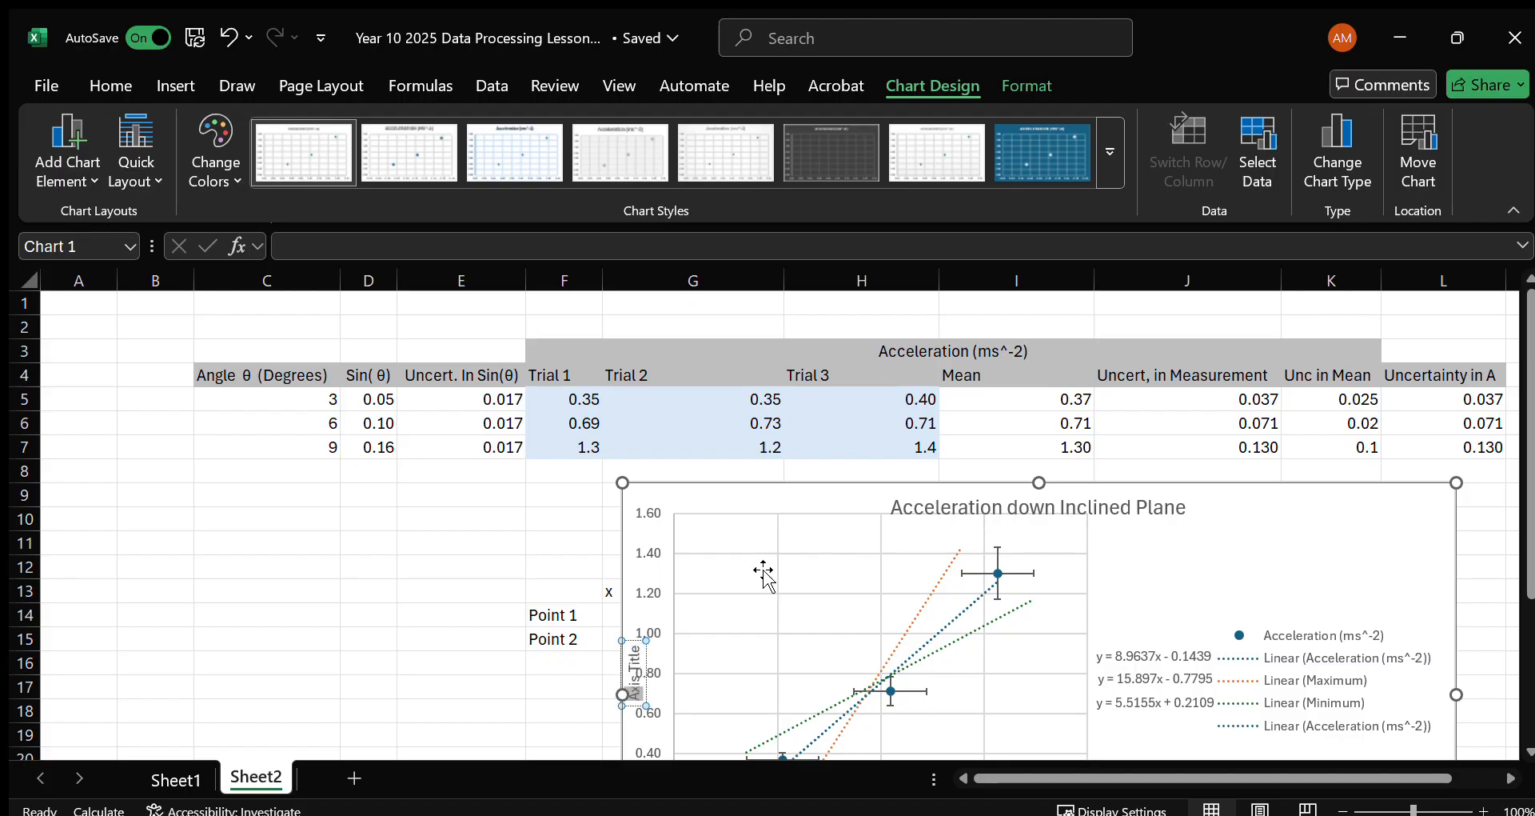
pyautogui.click(936, 350)
pyautogui.moveTo(458, 248); pyautogui.dragTo(244, 252)
pyautogui.hotkey('ctrl', 'c')
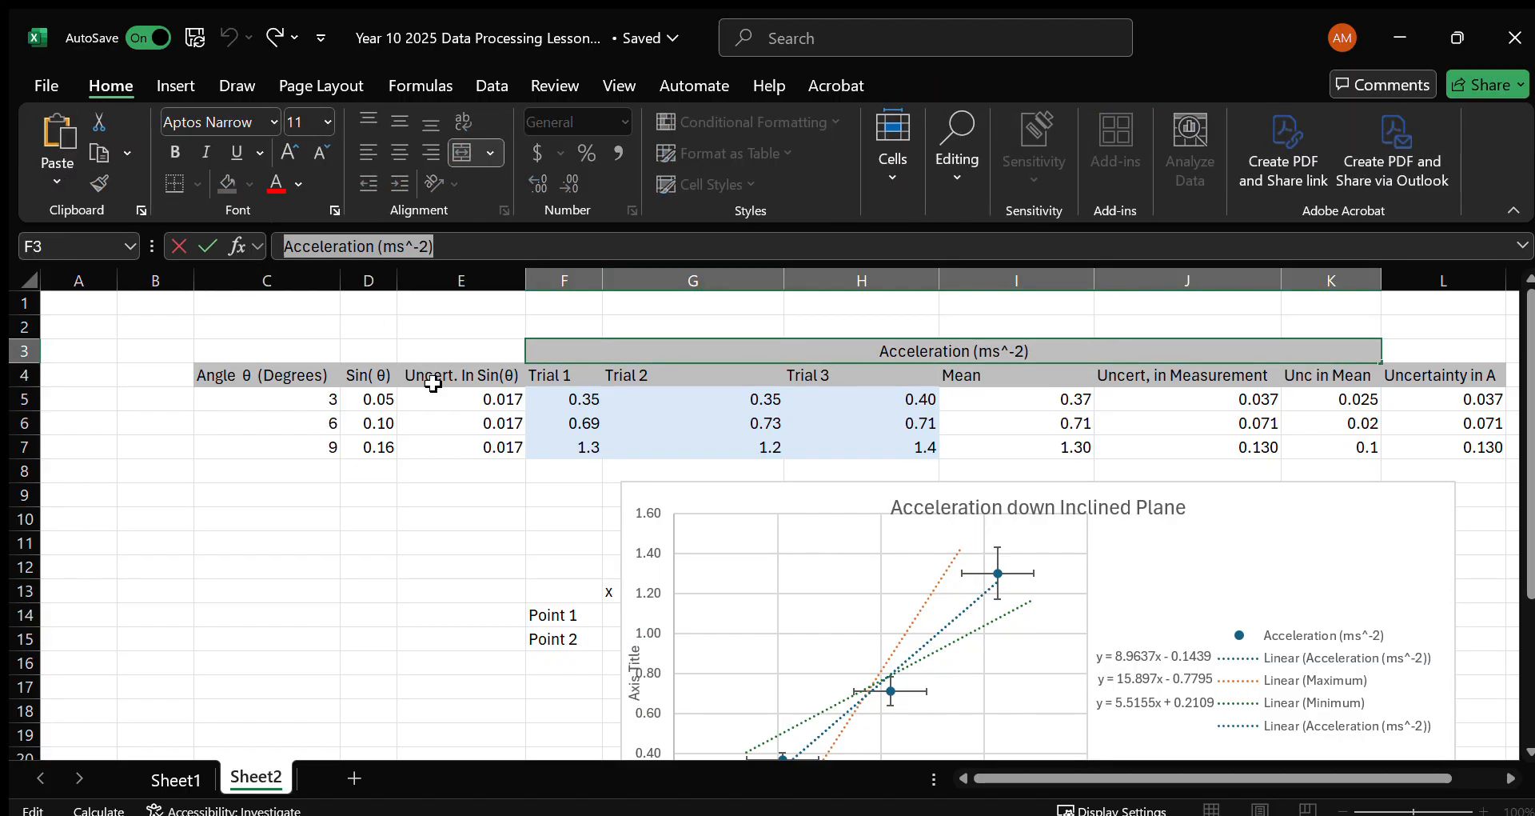
pyautogui.click(637, 696)
pyautogui.moveTo(637, 696); pyautogui.dragTo(635, 644)
pyautogui.hotkey('ctrl', 'v')
# Pull the plot area's left edge inward so the vertical axis numbers clear the axis title.
pyautogui.scroll(-2, 712, 616)
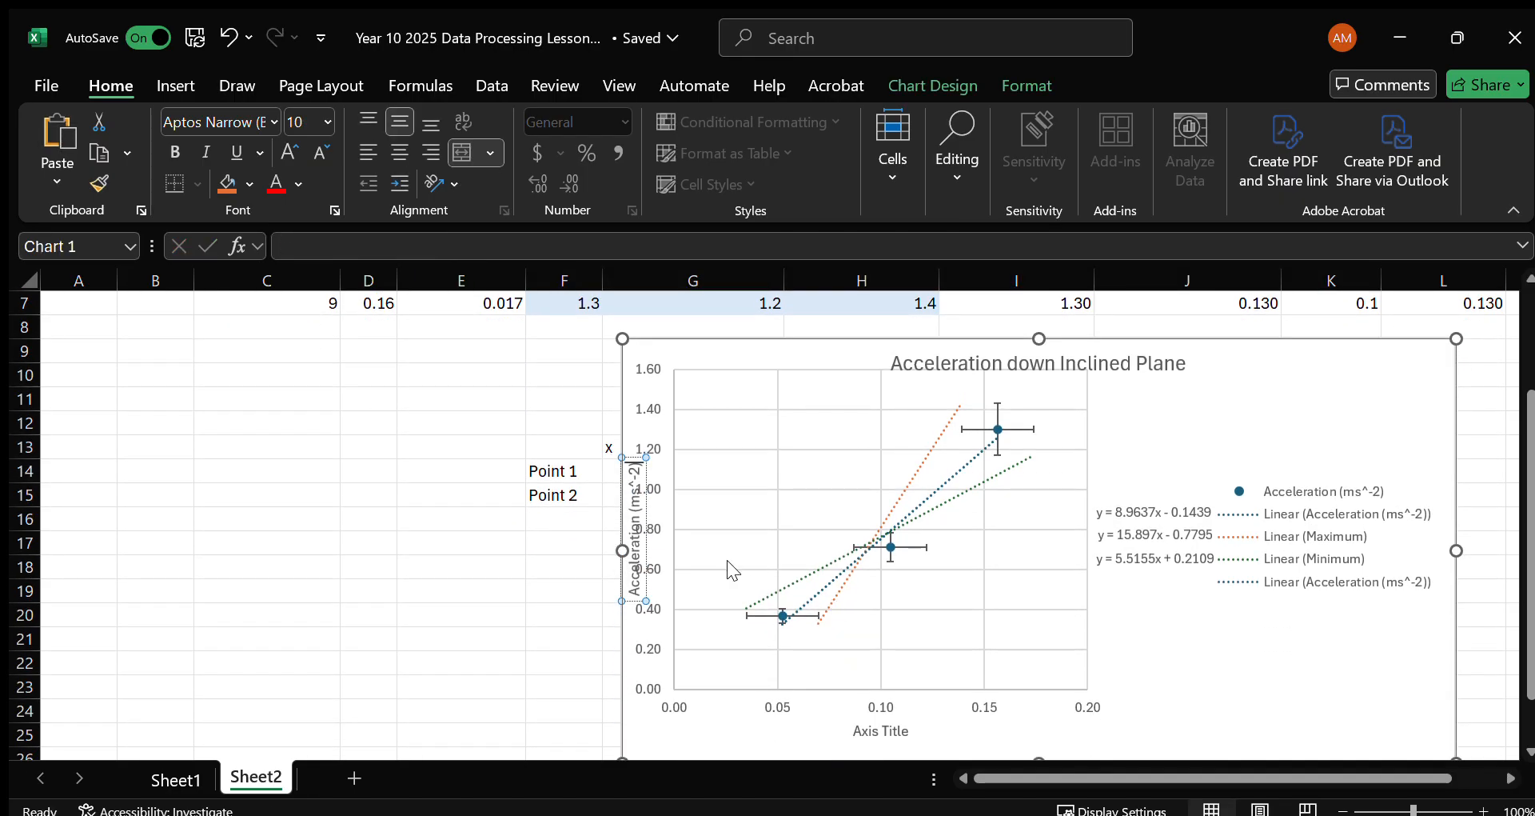
pyautogui.click(676, 524)
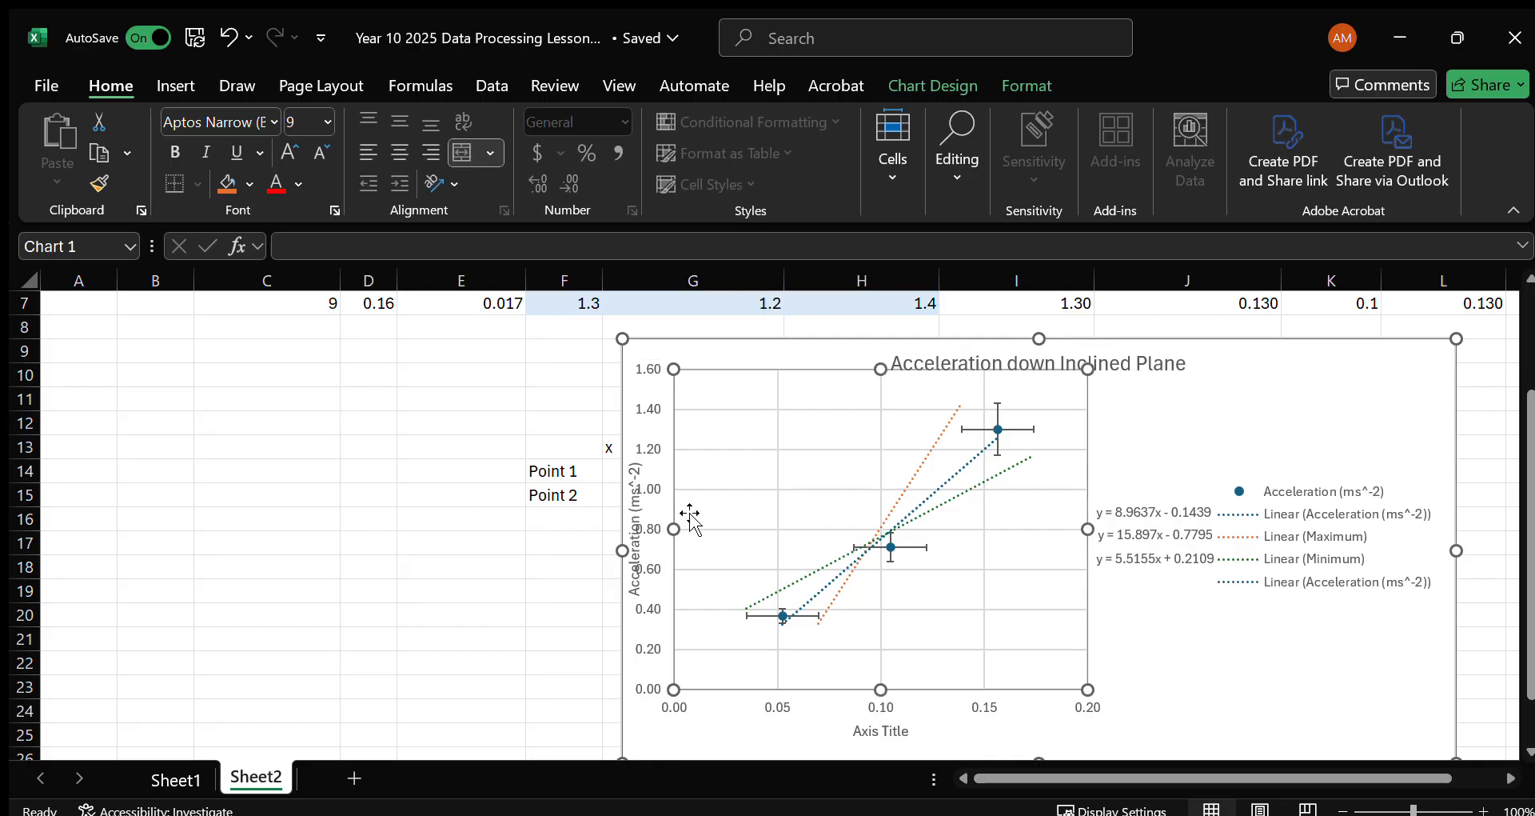
pyautogui.moveTo(692, 534); pyautogui.dragTo(696, 538)
# Set the horizontal axis title to "Sin(θ)", copied from header D4, and remove the space inside the bracket.
pyautogui.scroll(2, 737, 525)
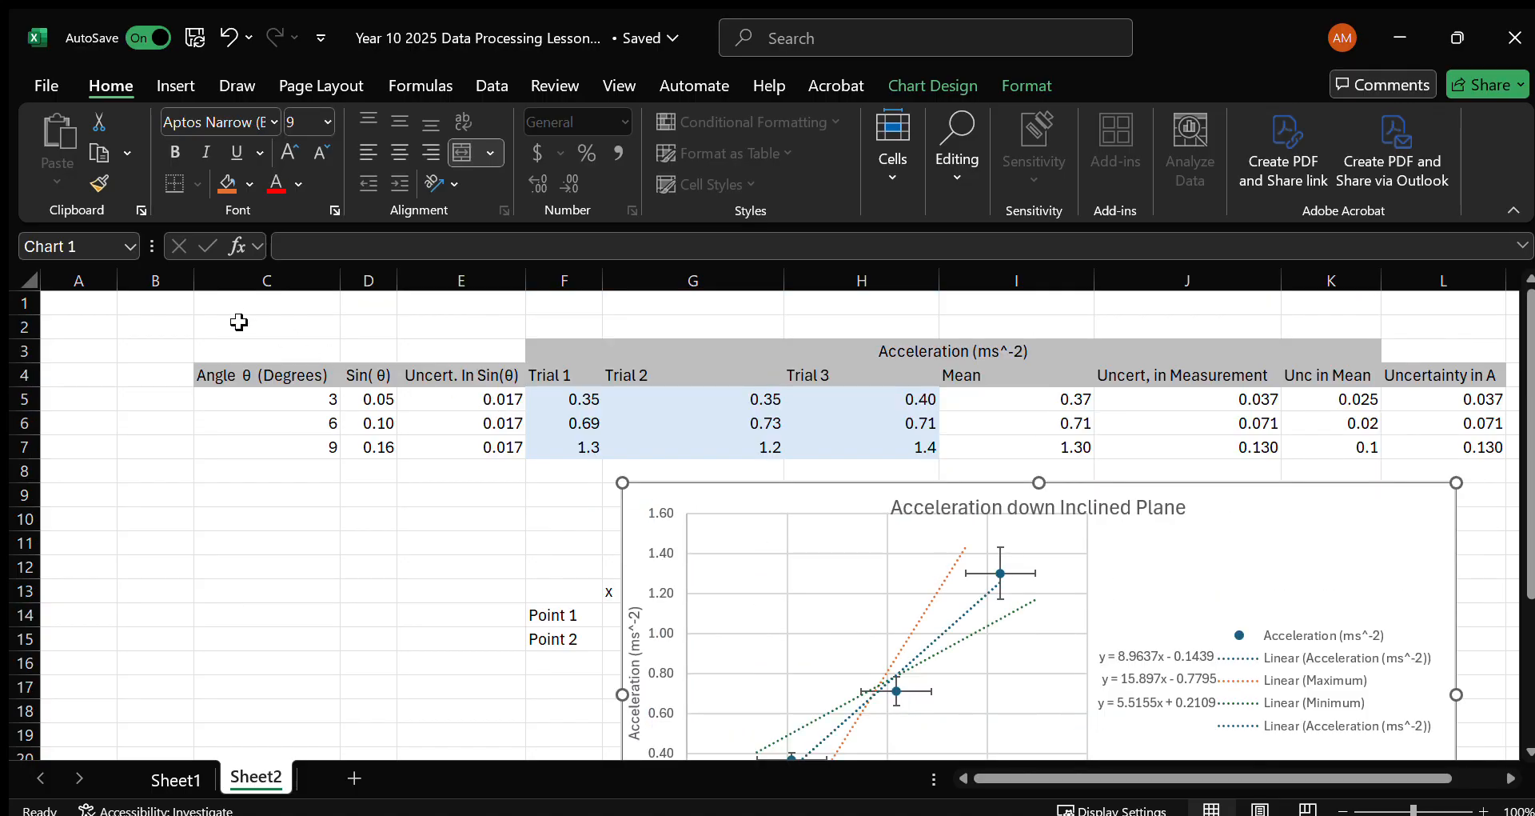
pyautogui.click(364, 375)
pyautogui.moveTo(330, 246); pyautogui.dragTo(164, 246)
pyautogui.hotkey('ctrl', 'c')
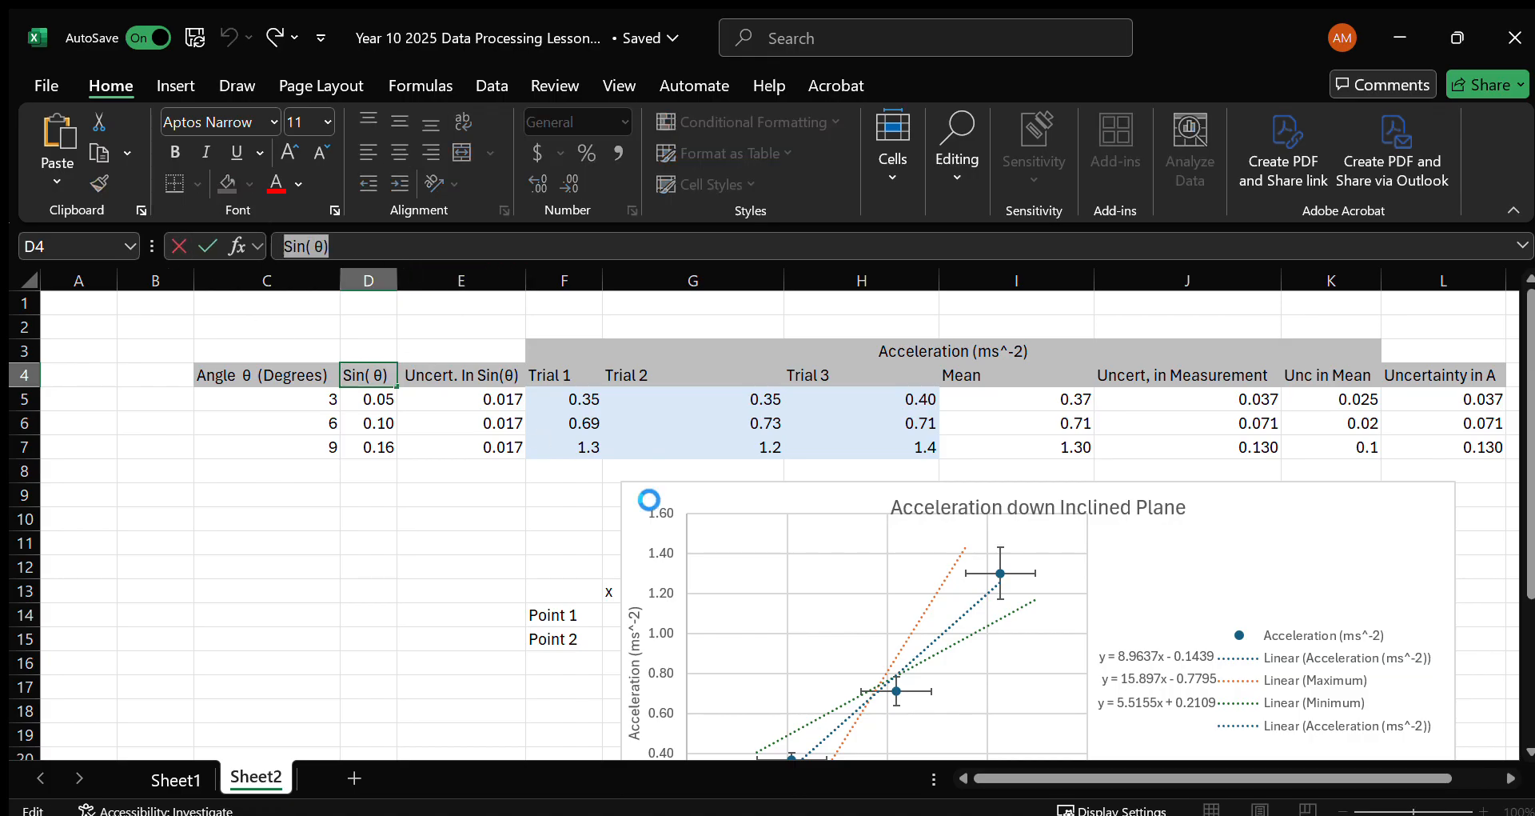
pyautogui.scroll(-3, 1009, 607)
pyautogui.click(919, 660)
pyautogui.tripleClick(919, 660)
pyautogui.hotkey('ctrl', 'v')
pyautogui.click(899, 659)
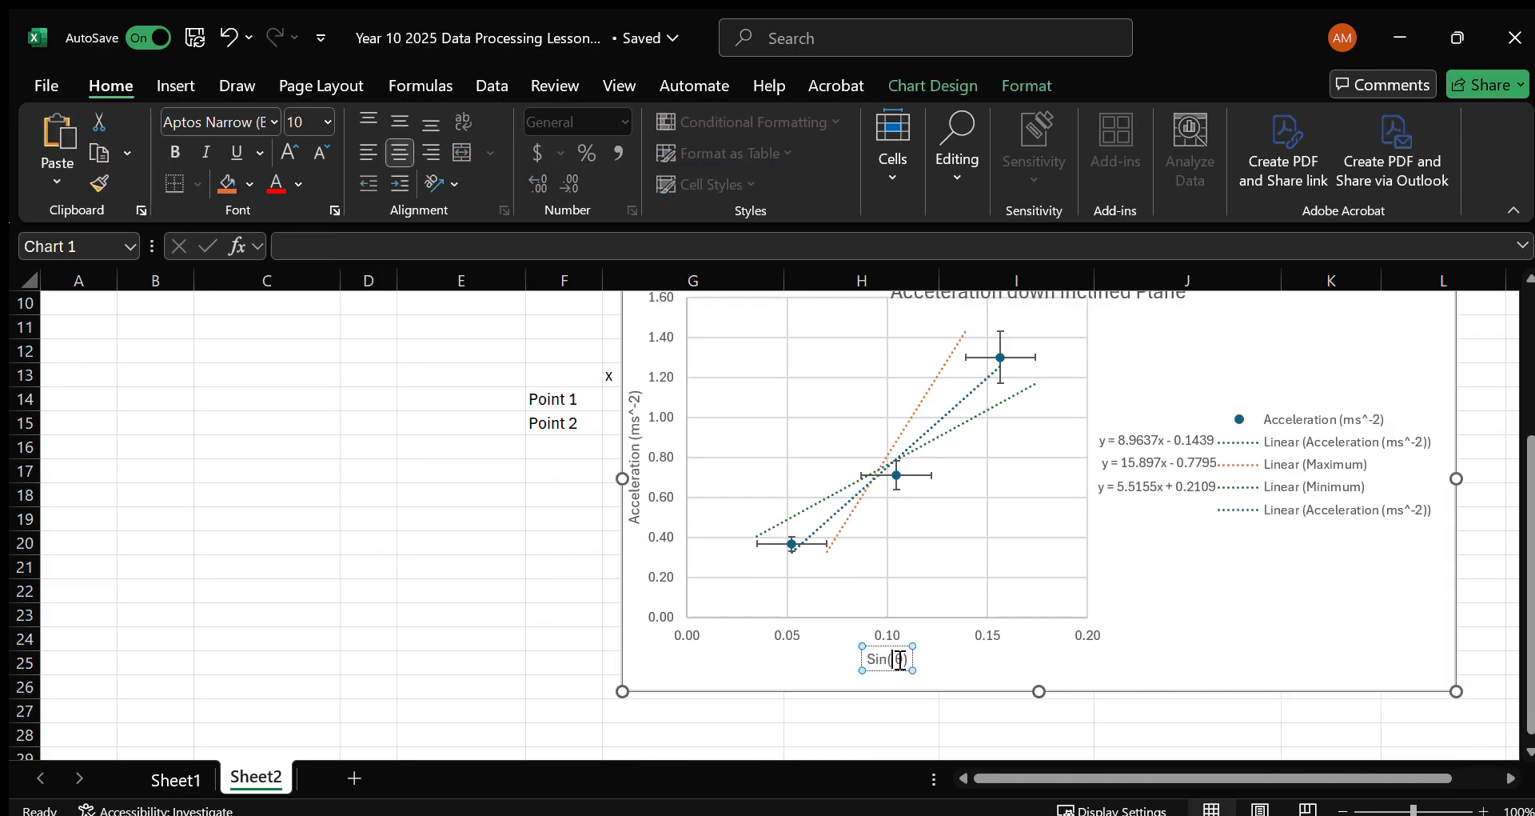
pyautogui.click(1152, 603)
pyautogui.scroll(1, 1152, 603)
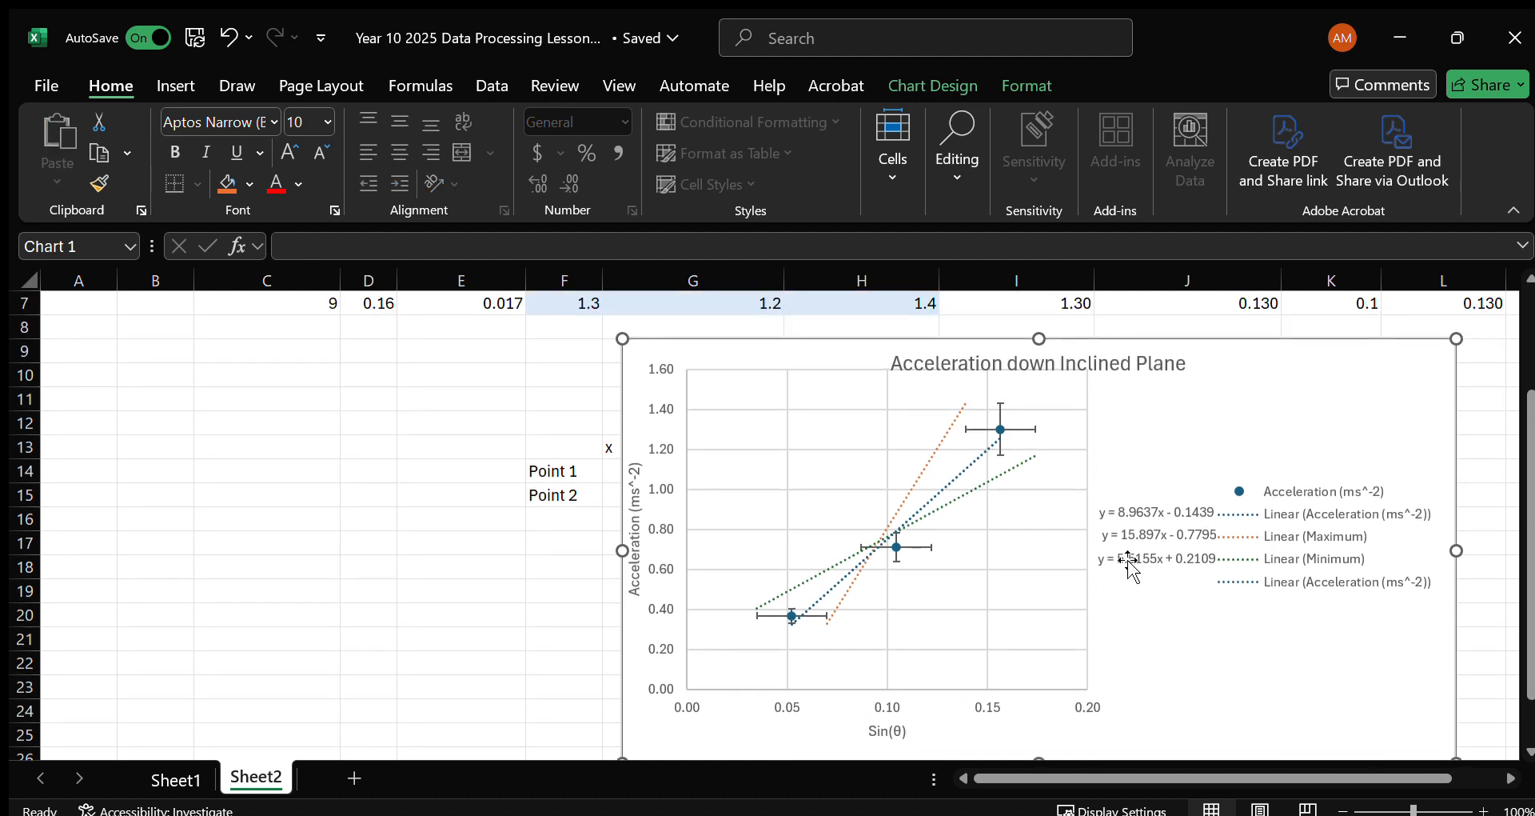
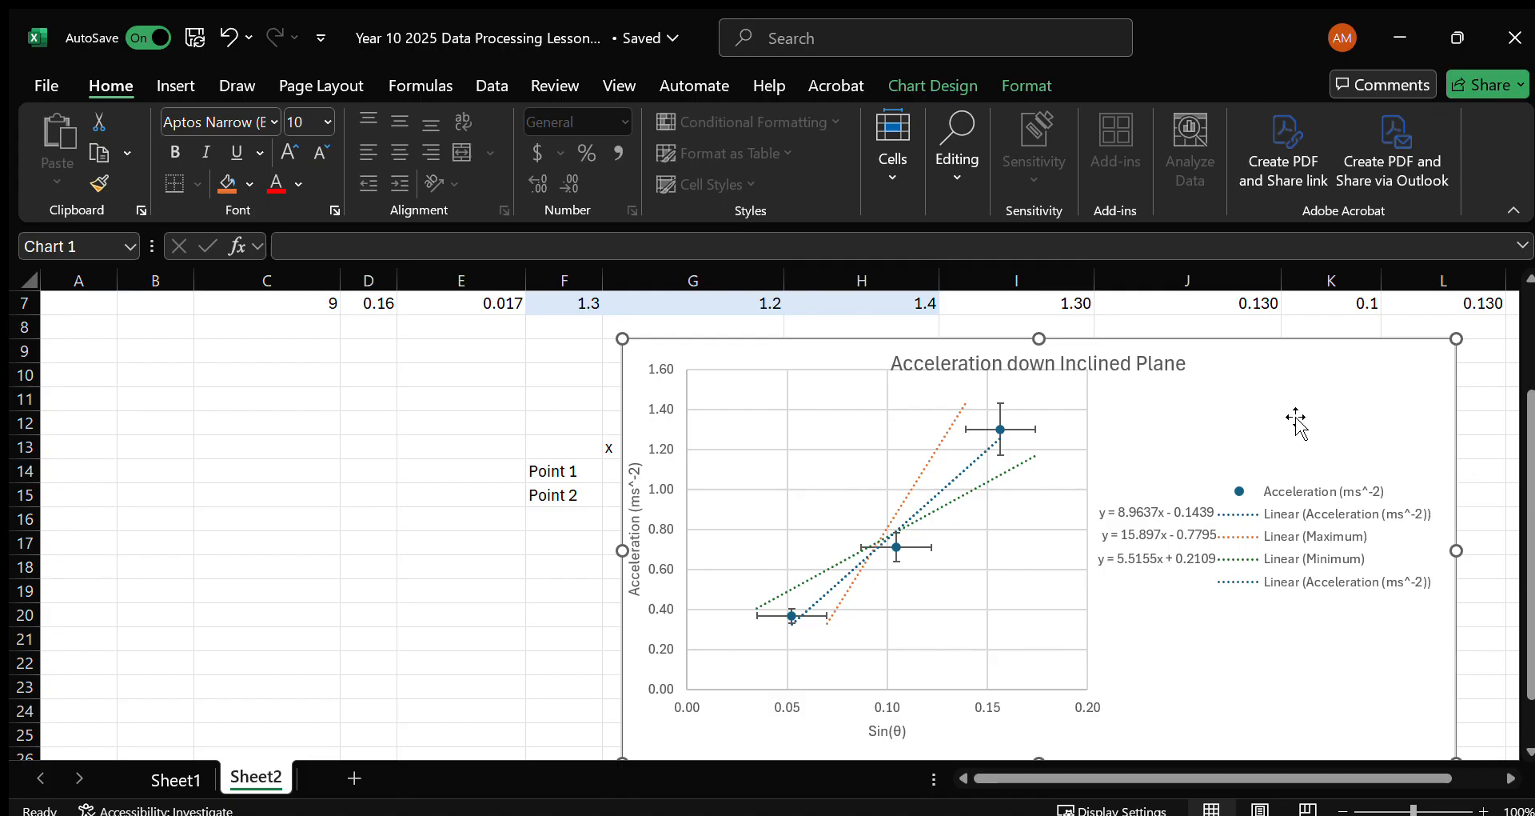
# Move the chart away from the area under the data table and label cell E18 "Best Fit".
pyautogui.moveTo(1293, 411); pyautogui.dragTo(1474, 456)
pyautogui.click(572, 568)
pyautogui.click(449, 573)
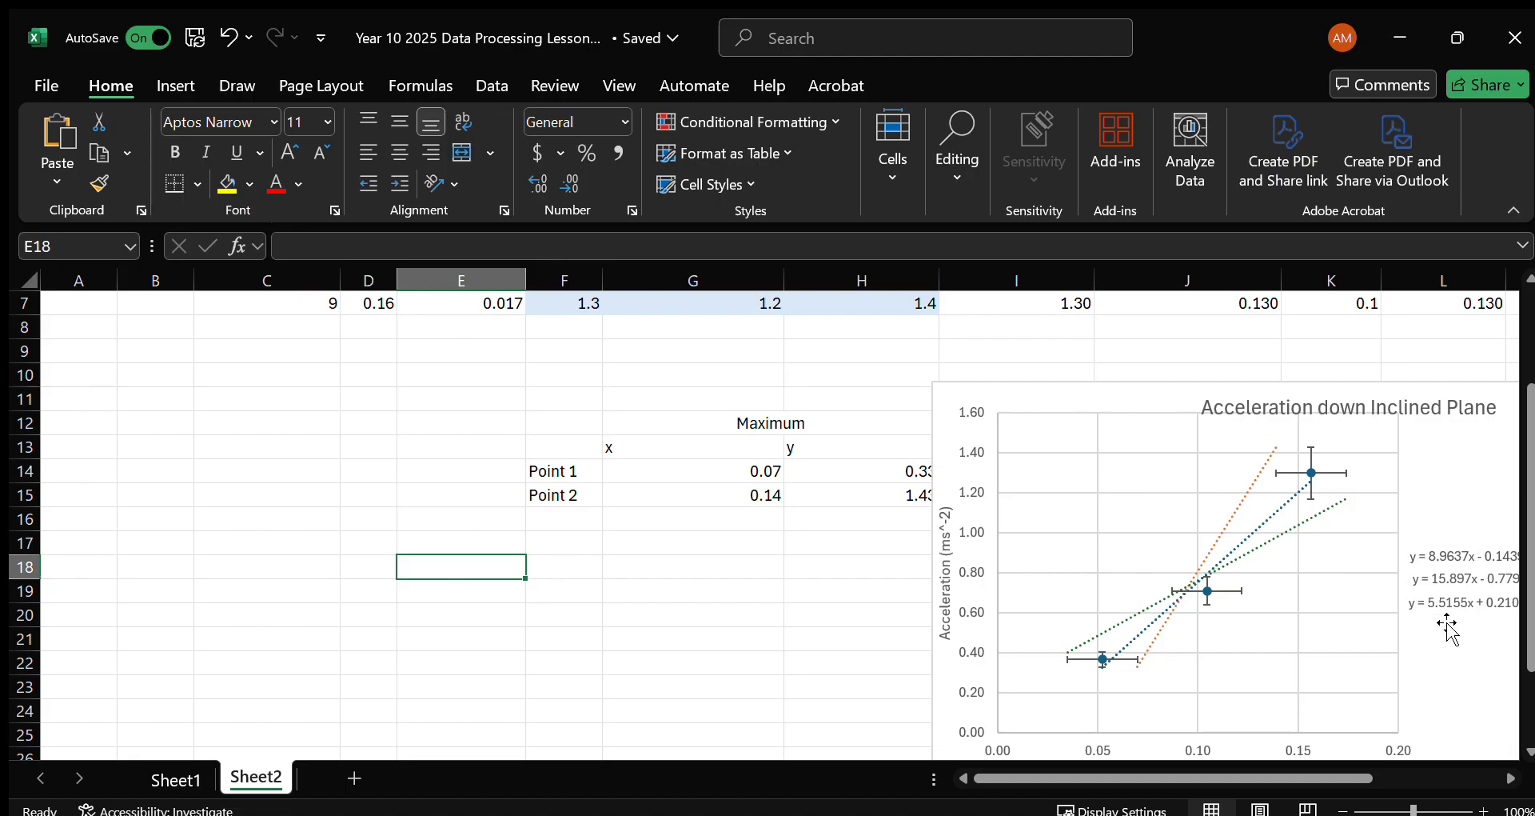
pyautogui.write('B')
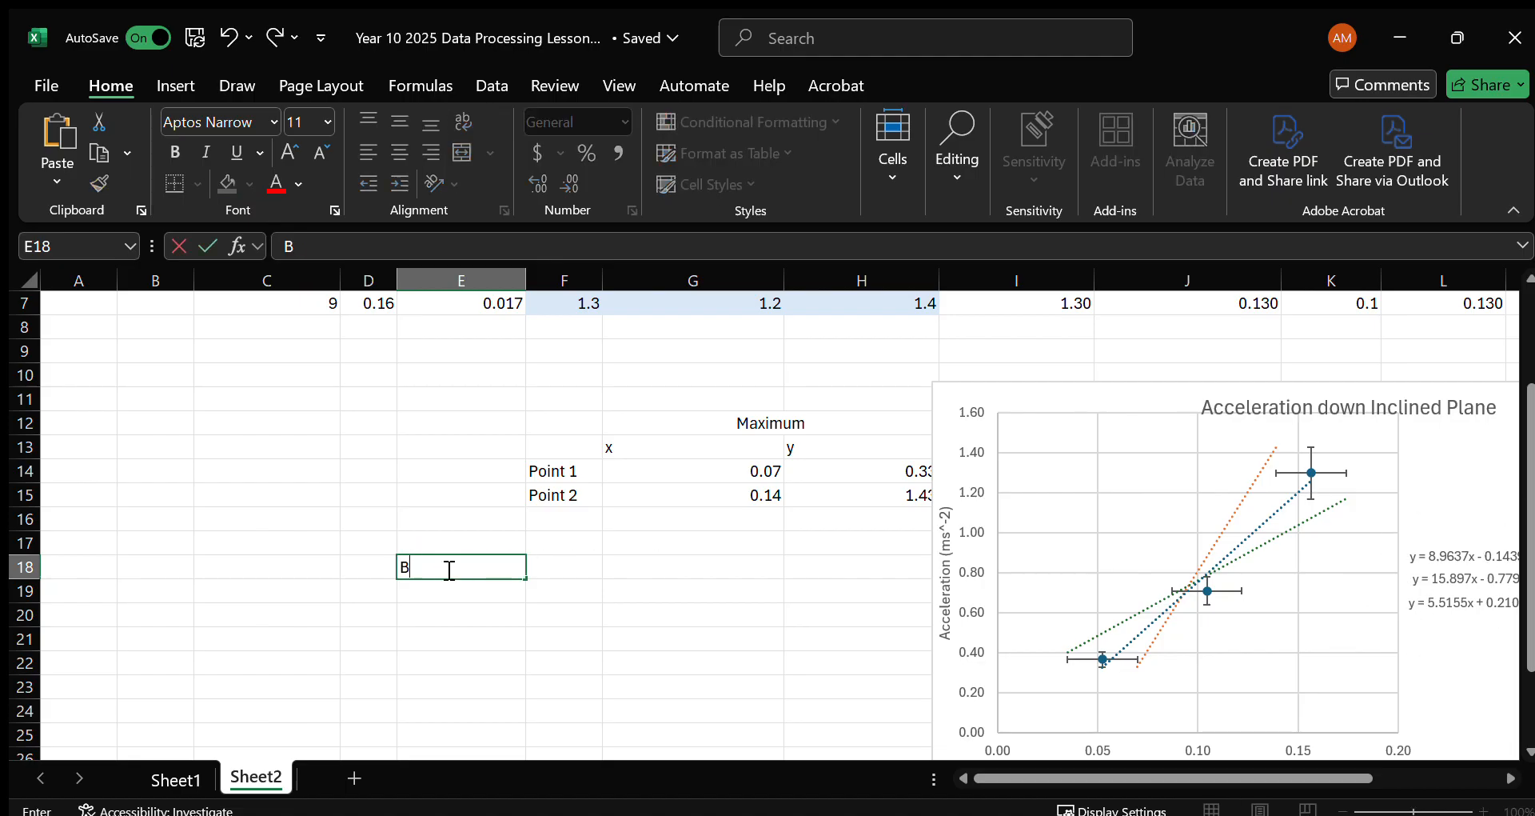
pyautogui.write('est F')
pyautogui.press('BackSpace')
pyautogui.press('BackSpace')
pyautogui.press('Return')
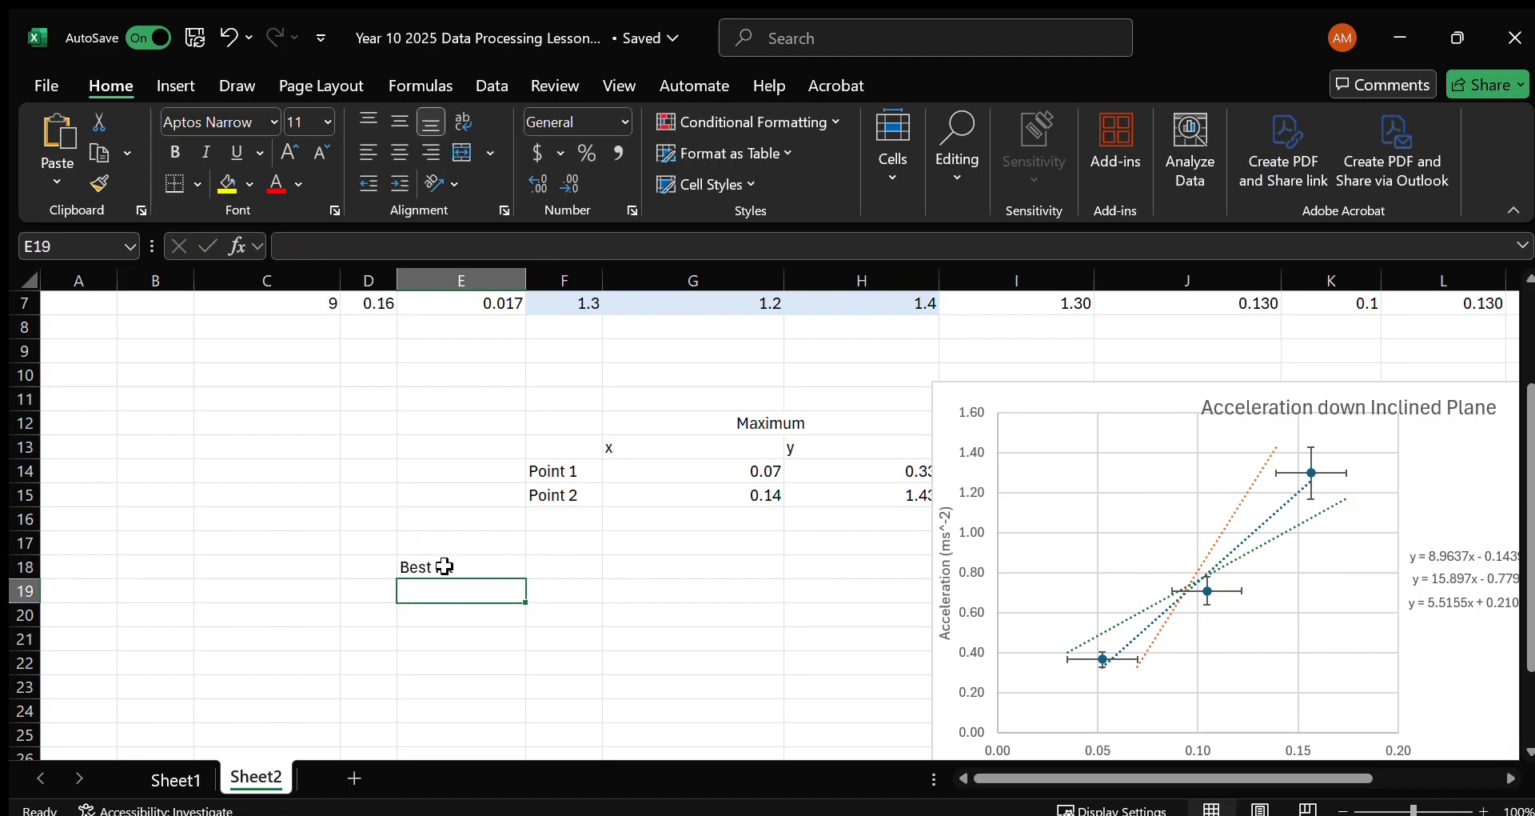
# Add the row labels "Maximum" in E19 and "Minimum" in E20.
pyautogui.write('Maximum')
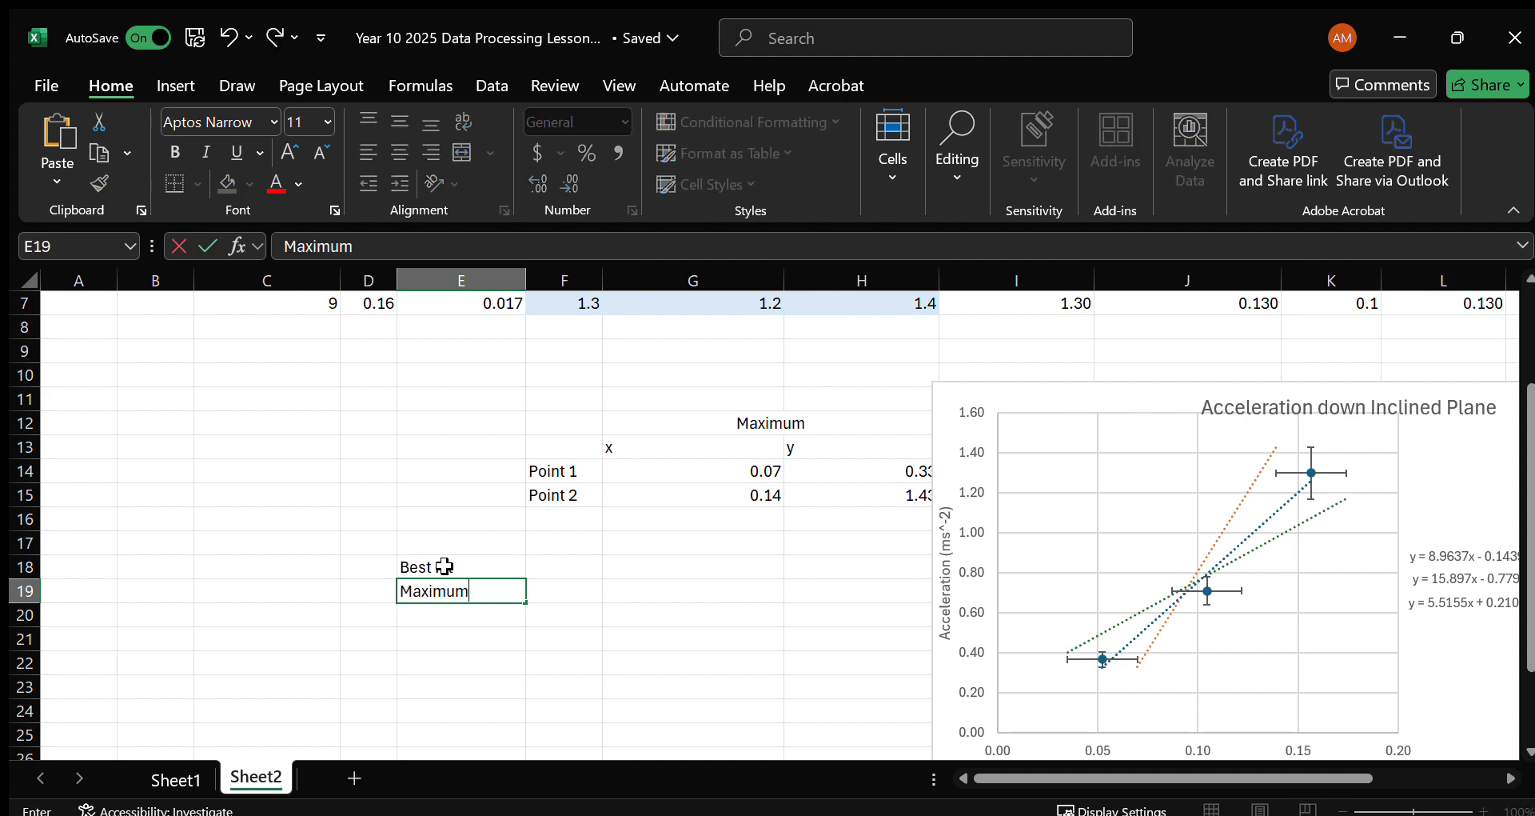
pyautogui.press('Return')
pyautogui.write('Mi')
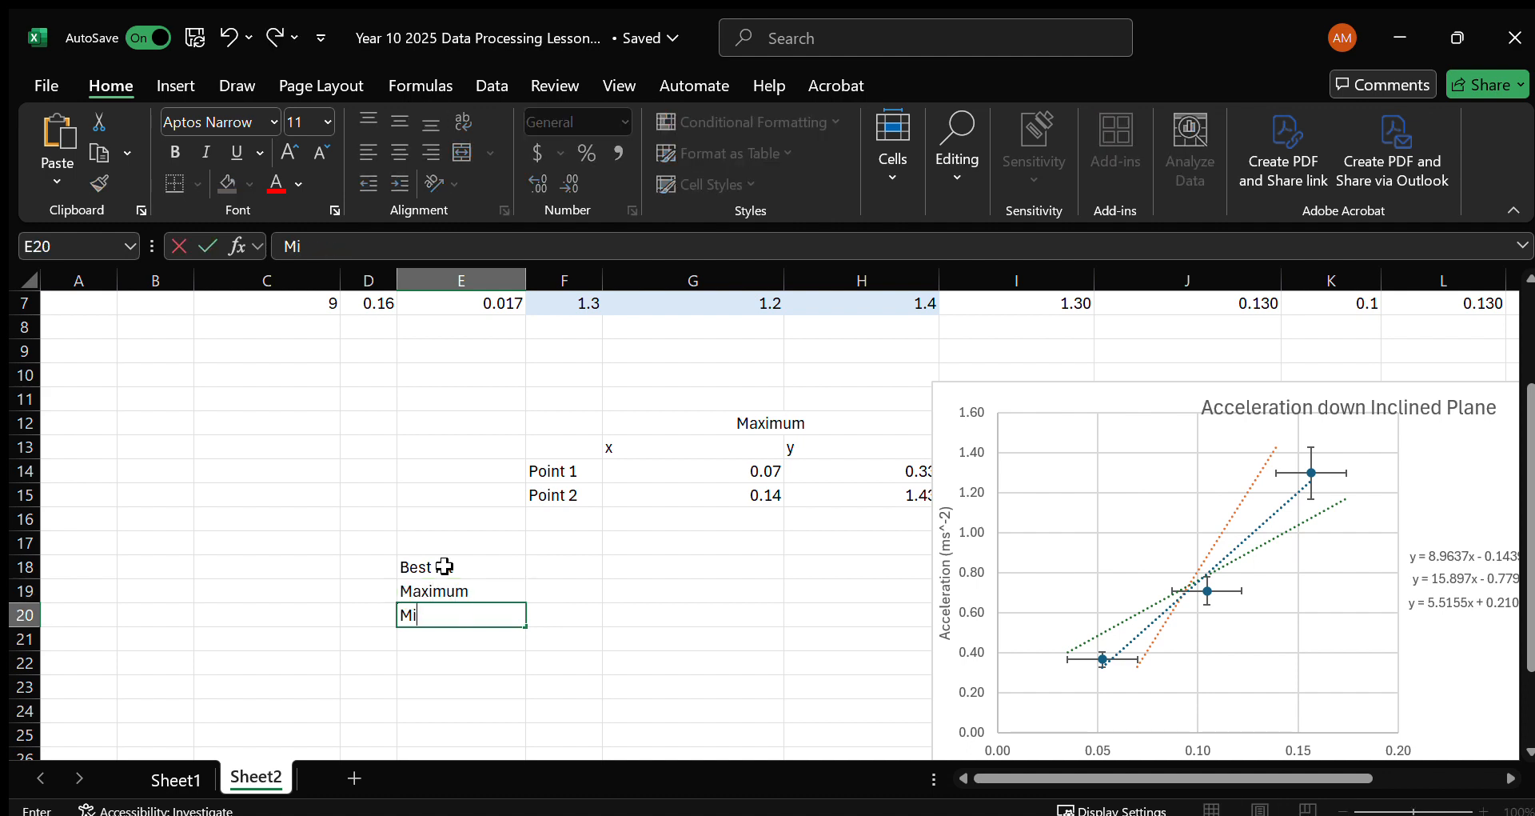
pyautogui.write('nimun')
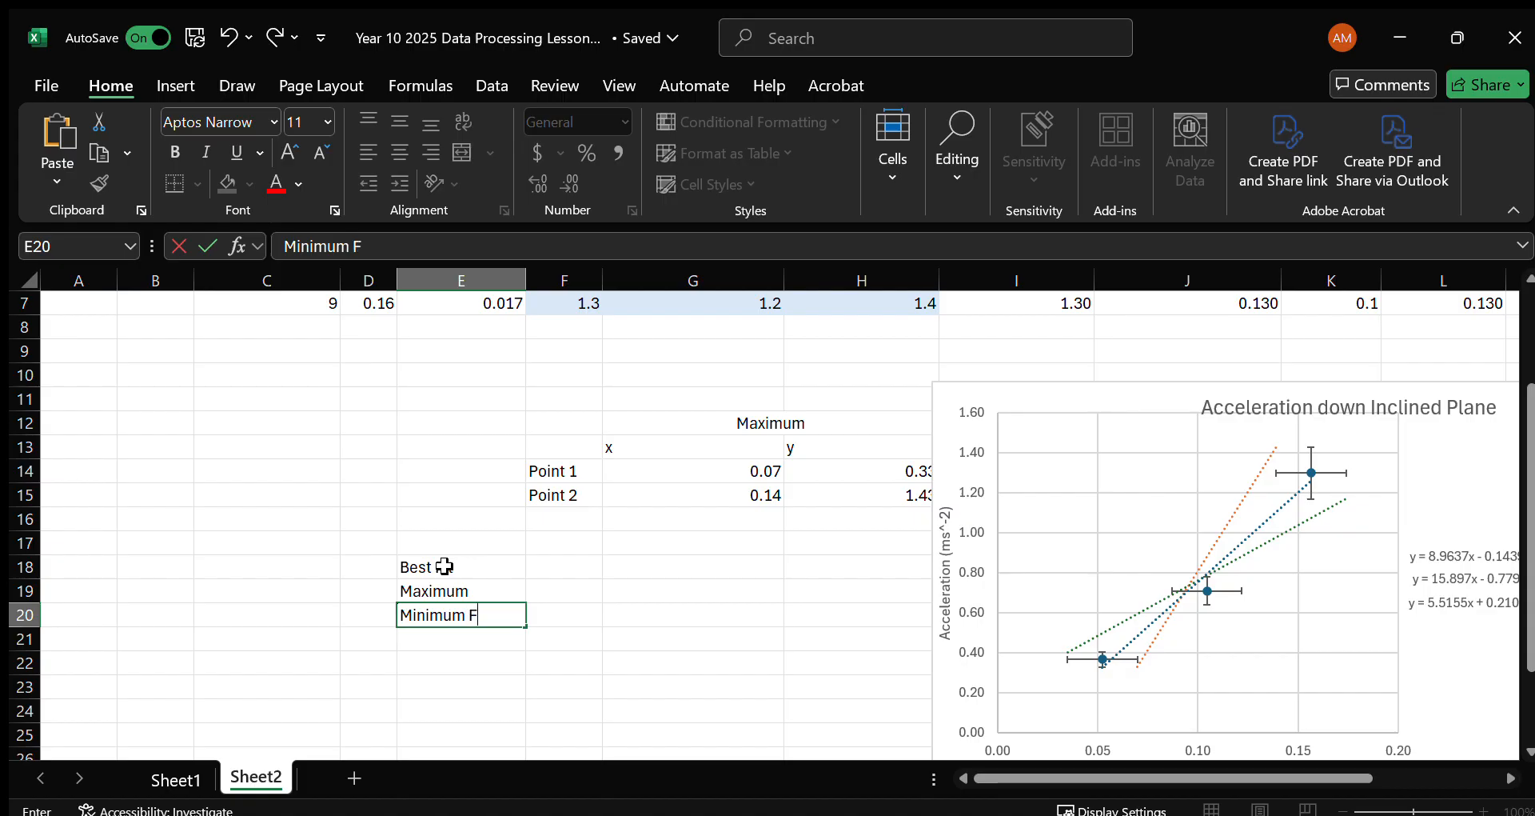
pyautogui.press('Return')
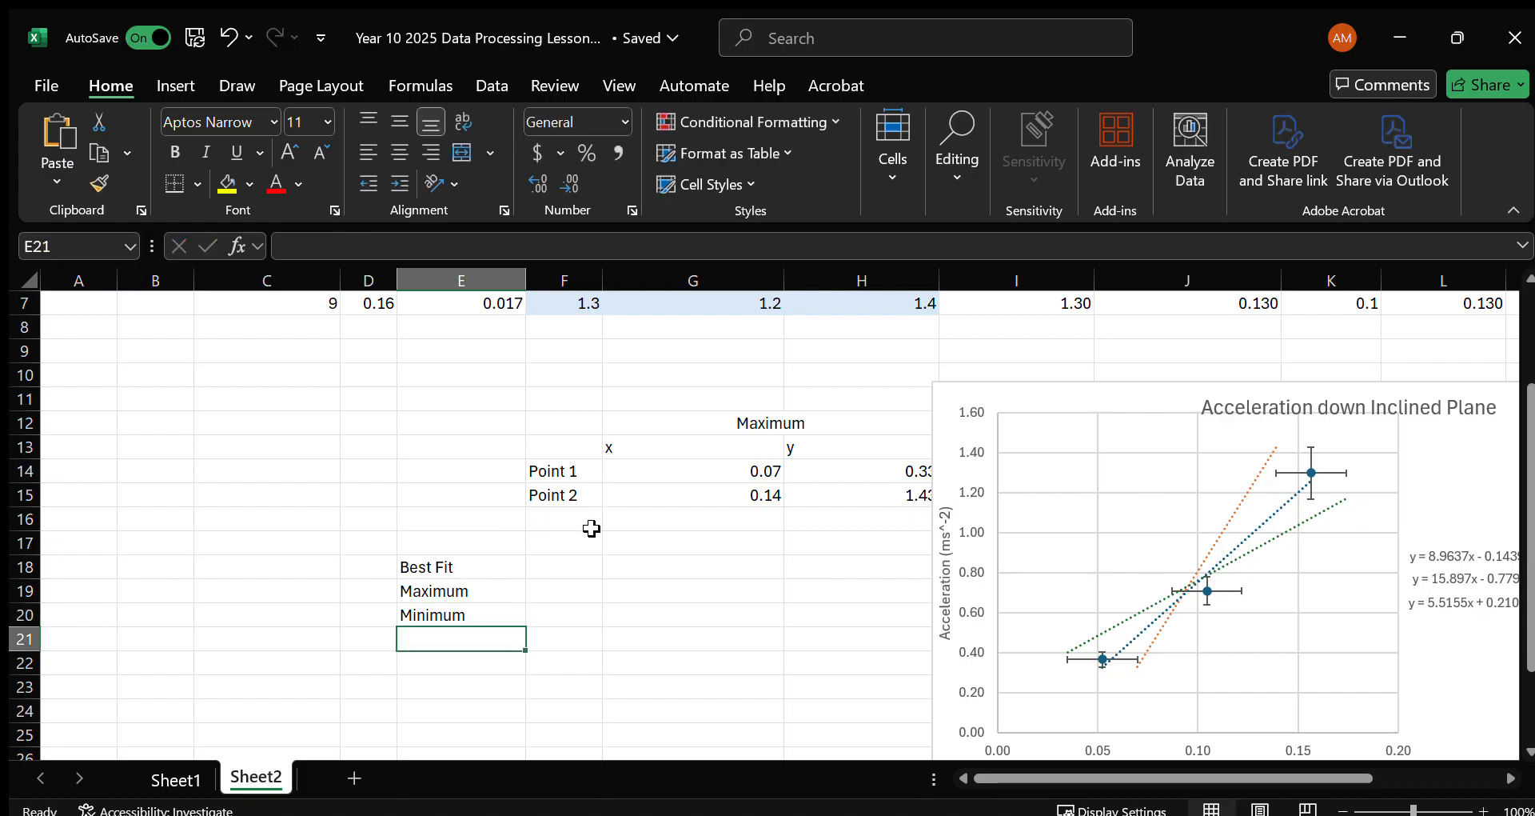
# Enter the column headers "Y" in F17 and "Gradient" in G17.
pyautogui.click(592, 528)
pyautogui.press('Down')
pyautogui.write('Y')
pyautogui.press('Tab')
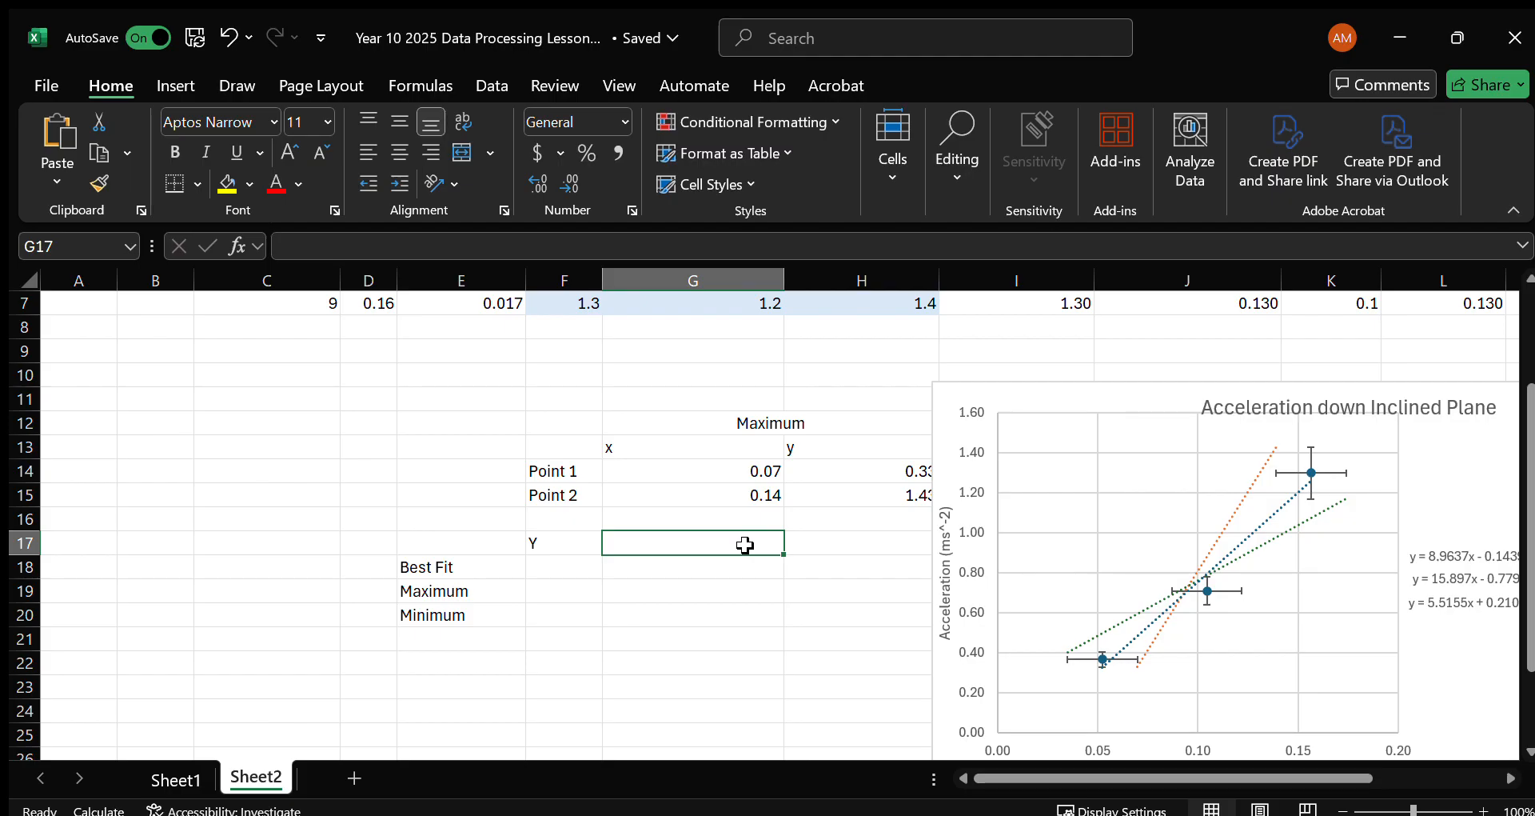
pyautogui.write('ga')
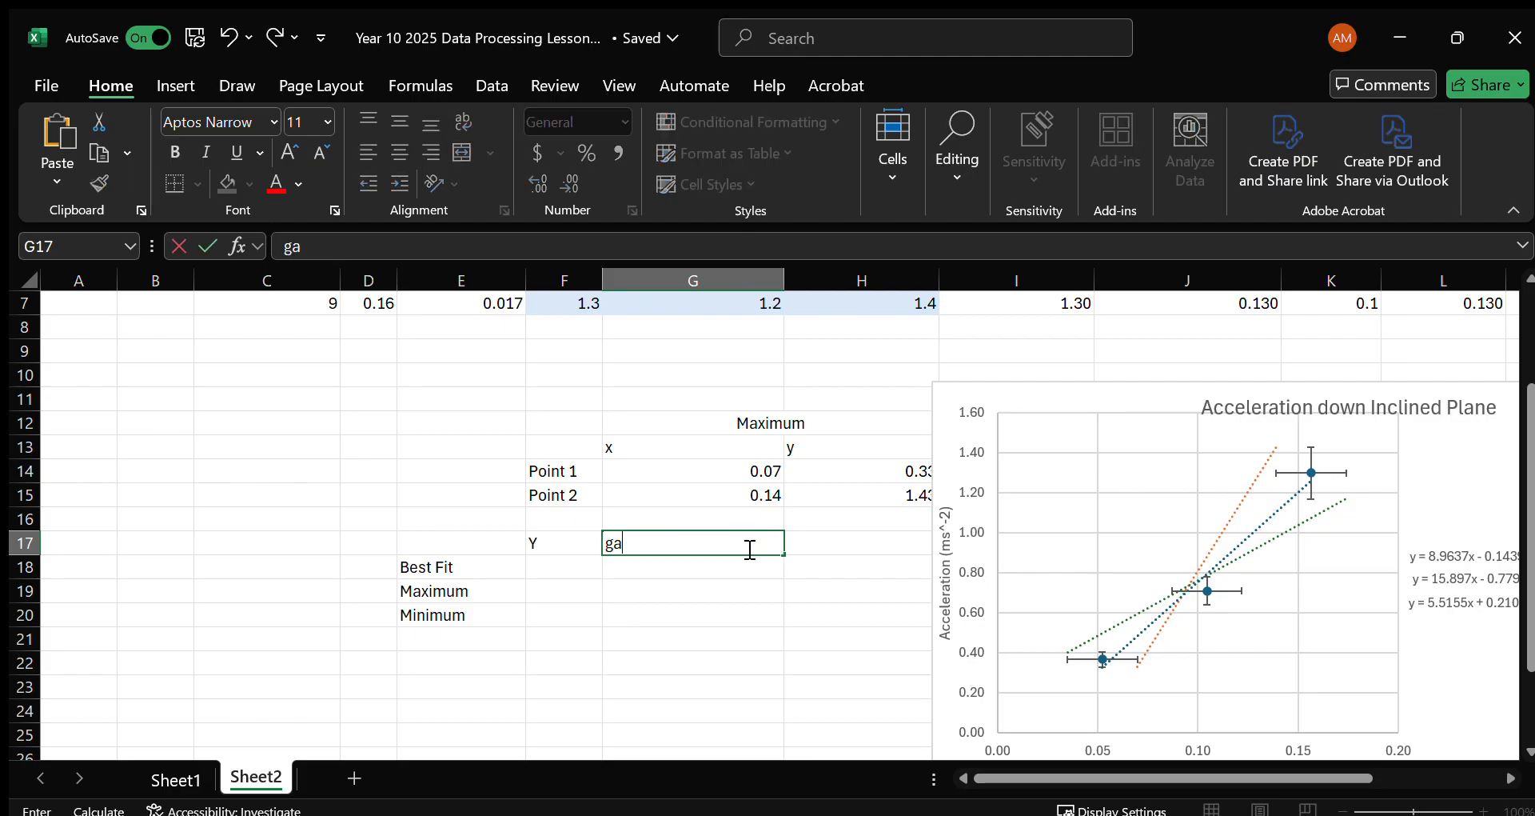
pyautogui.write('Gradient')
pyautogui.press('Tab')
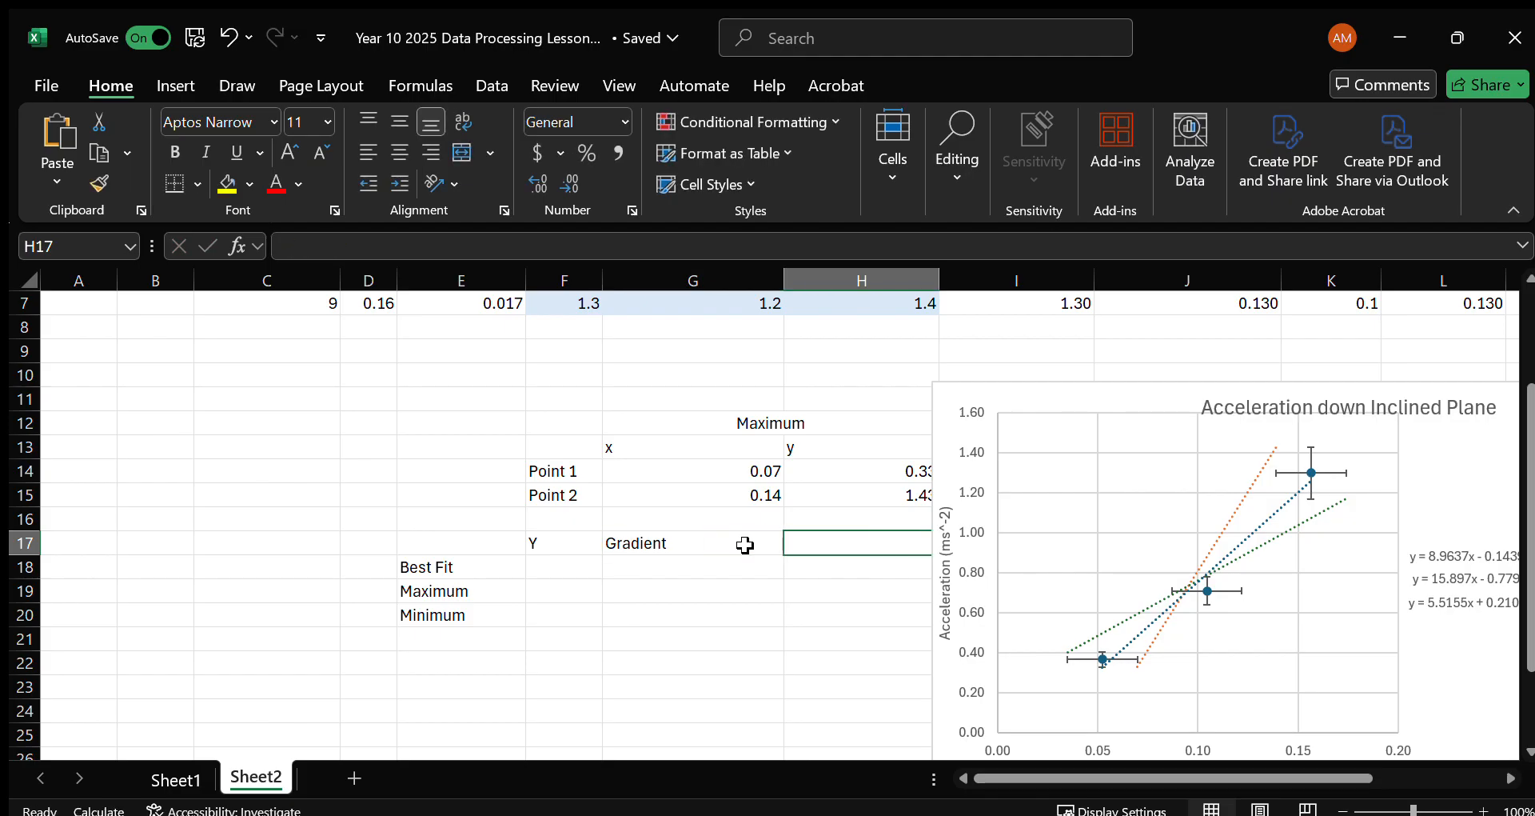
# Shift the chart off columns H and I, and enter the headers "X" in H17 and "C" in J17.
pyautogui.moveTo(1021, 375); pyautogui.dragTo(1218, 376)
pyautogui.click(911, 536)
pyautogui.write('X')
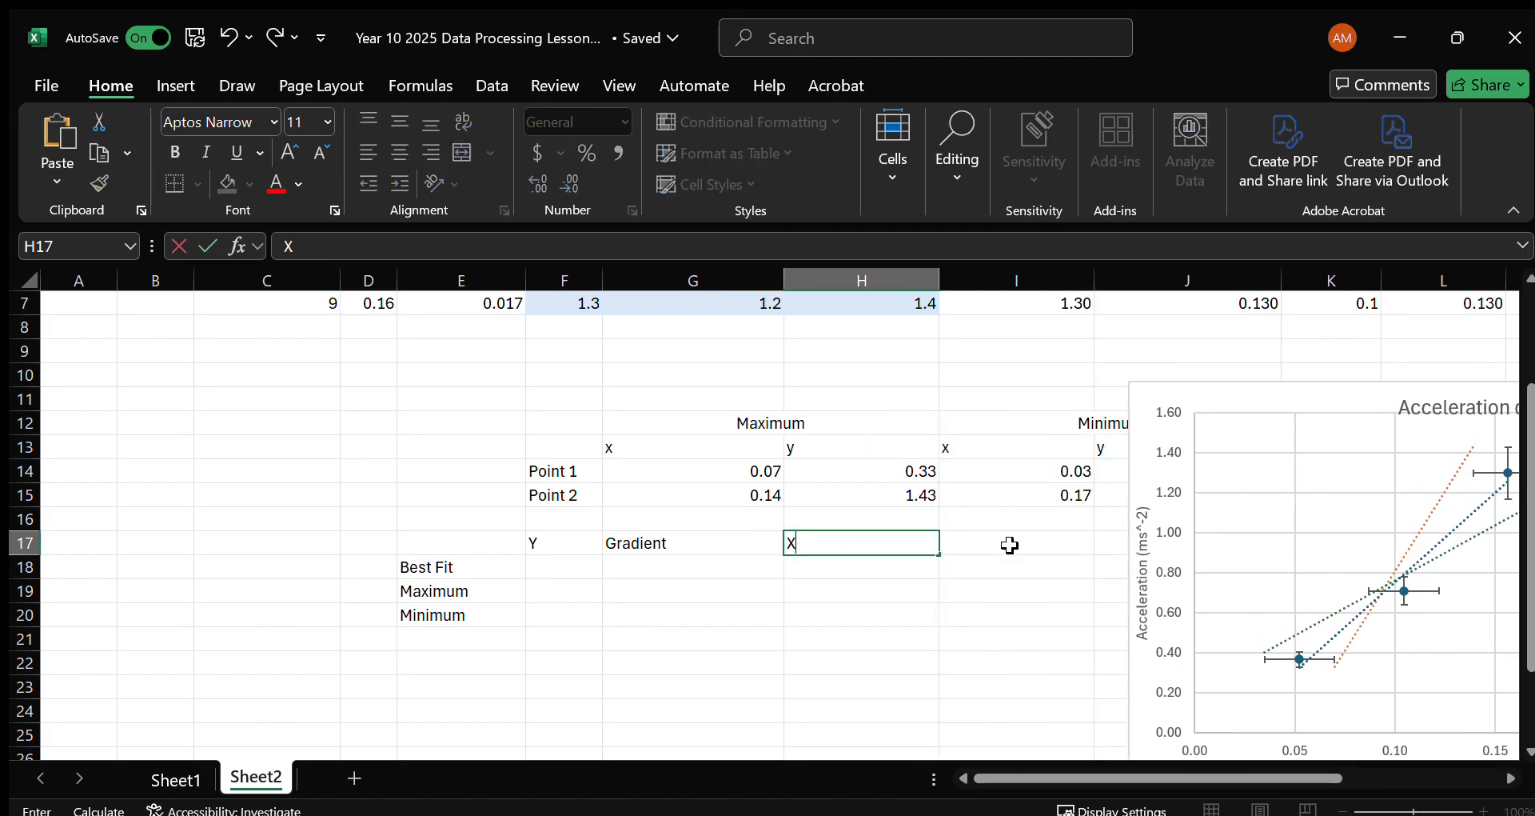
pyautogui.click(1014, 545)
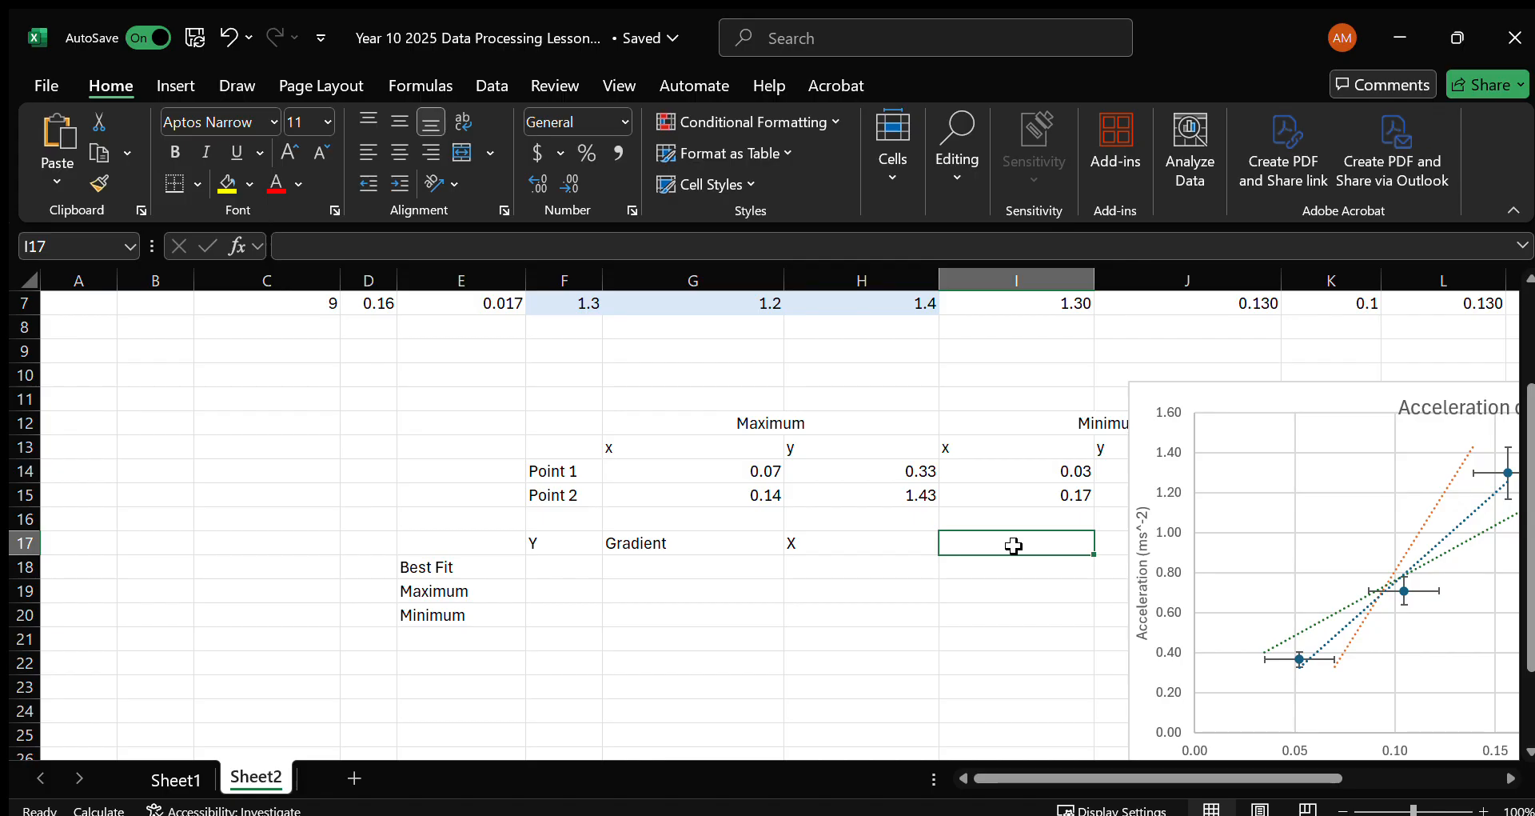
pyautogui.press('Tab')
pyautogui.write('C')
pyautogui.press('Return')
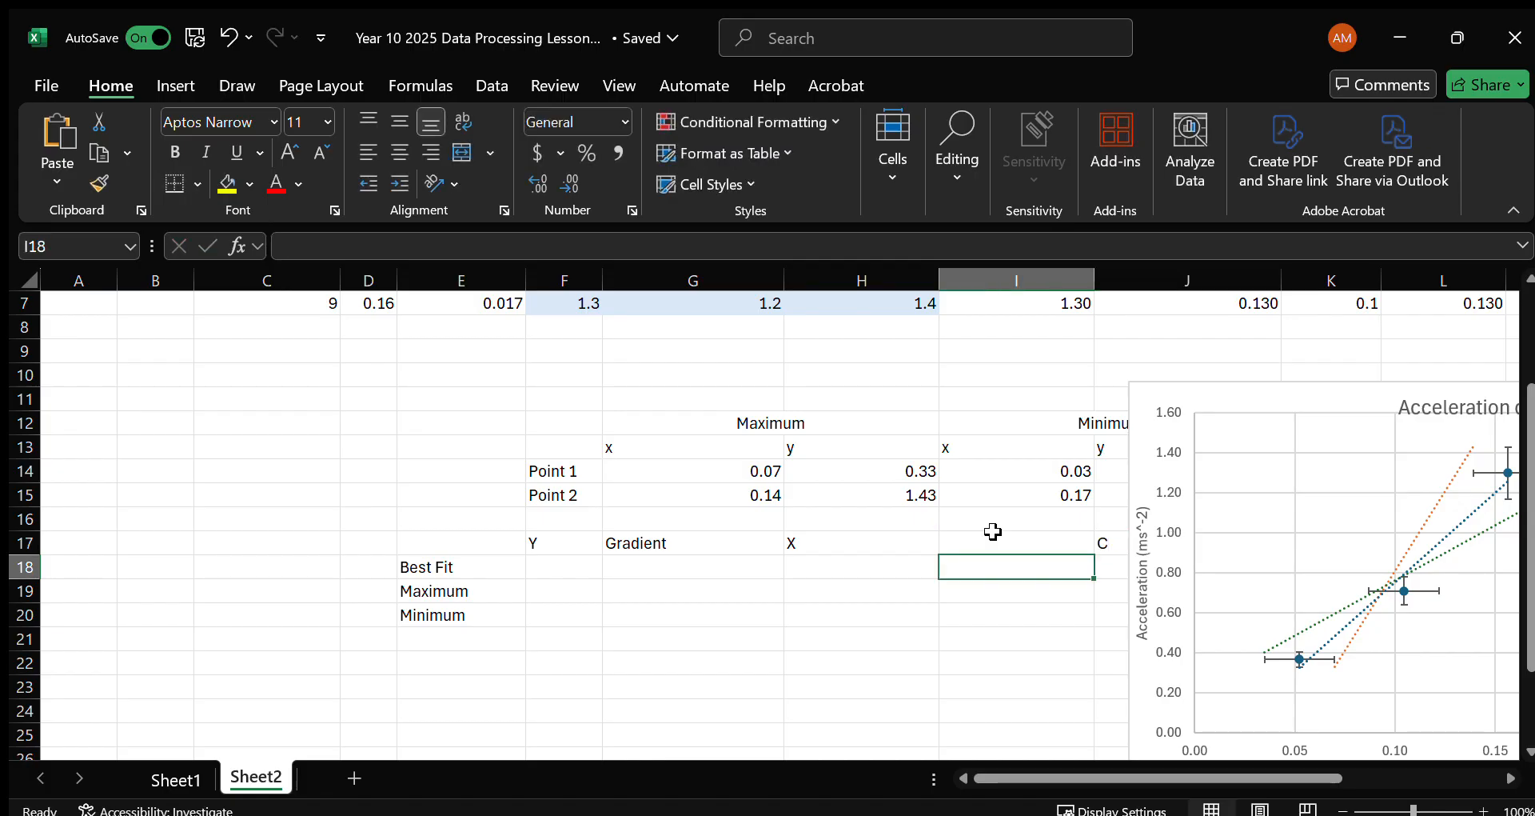
# Enter "a=" in F18 as the Y term of the Best Fit row.
pyautogui.moveTo(569, 552); pyautogui.dragTo(1108, 568)
pyautogui.click(1108, 569)
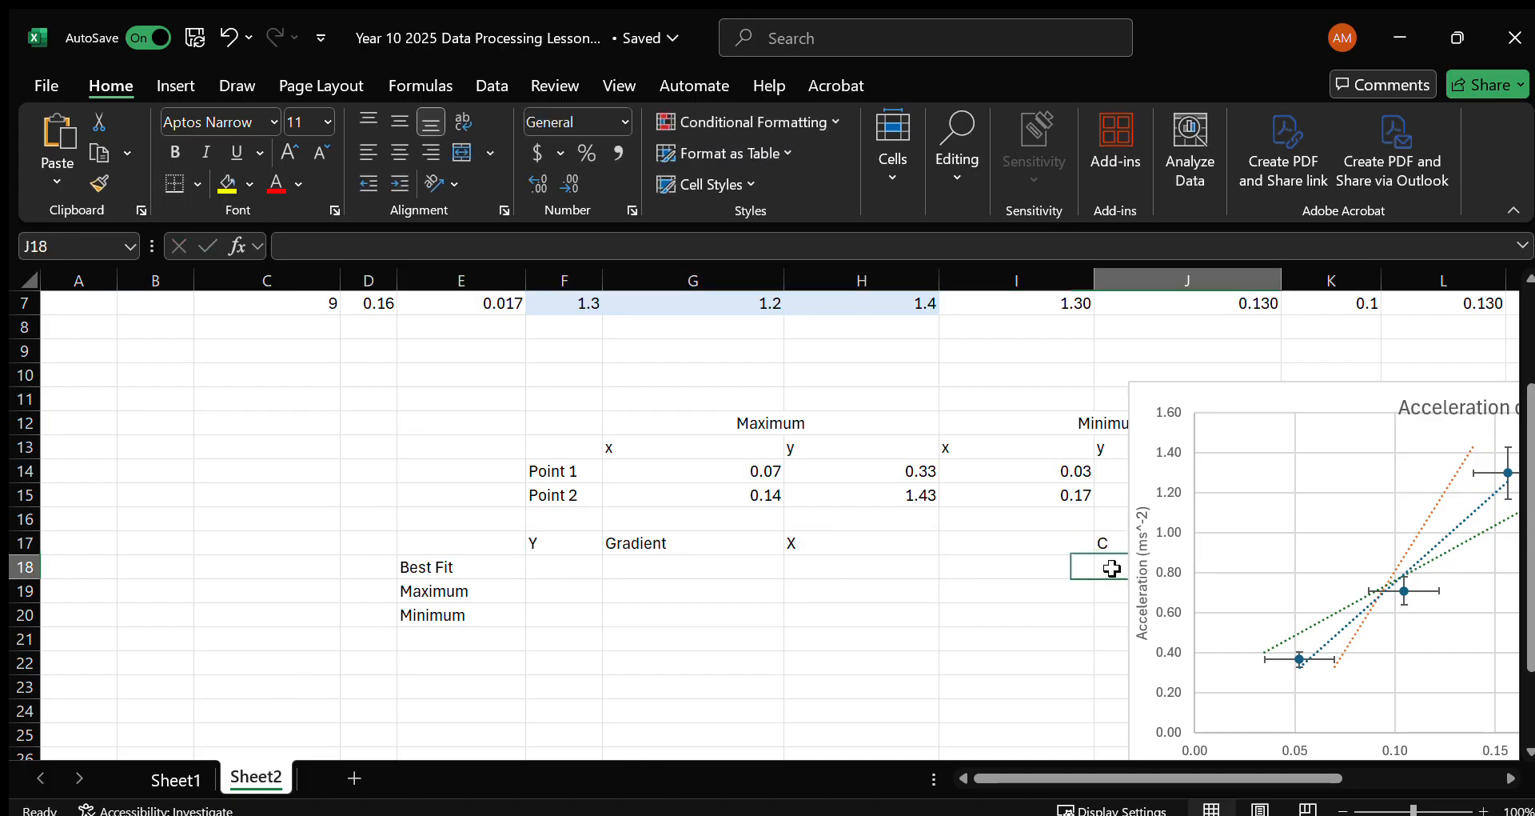
pyautogui.click(600, 568)
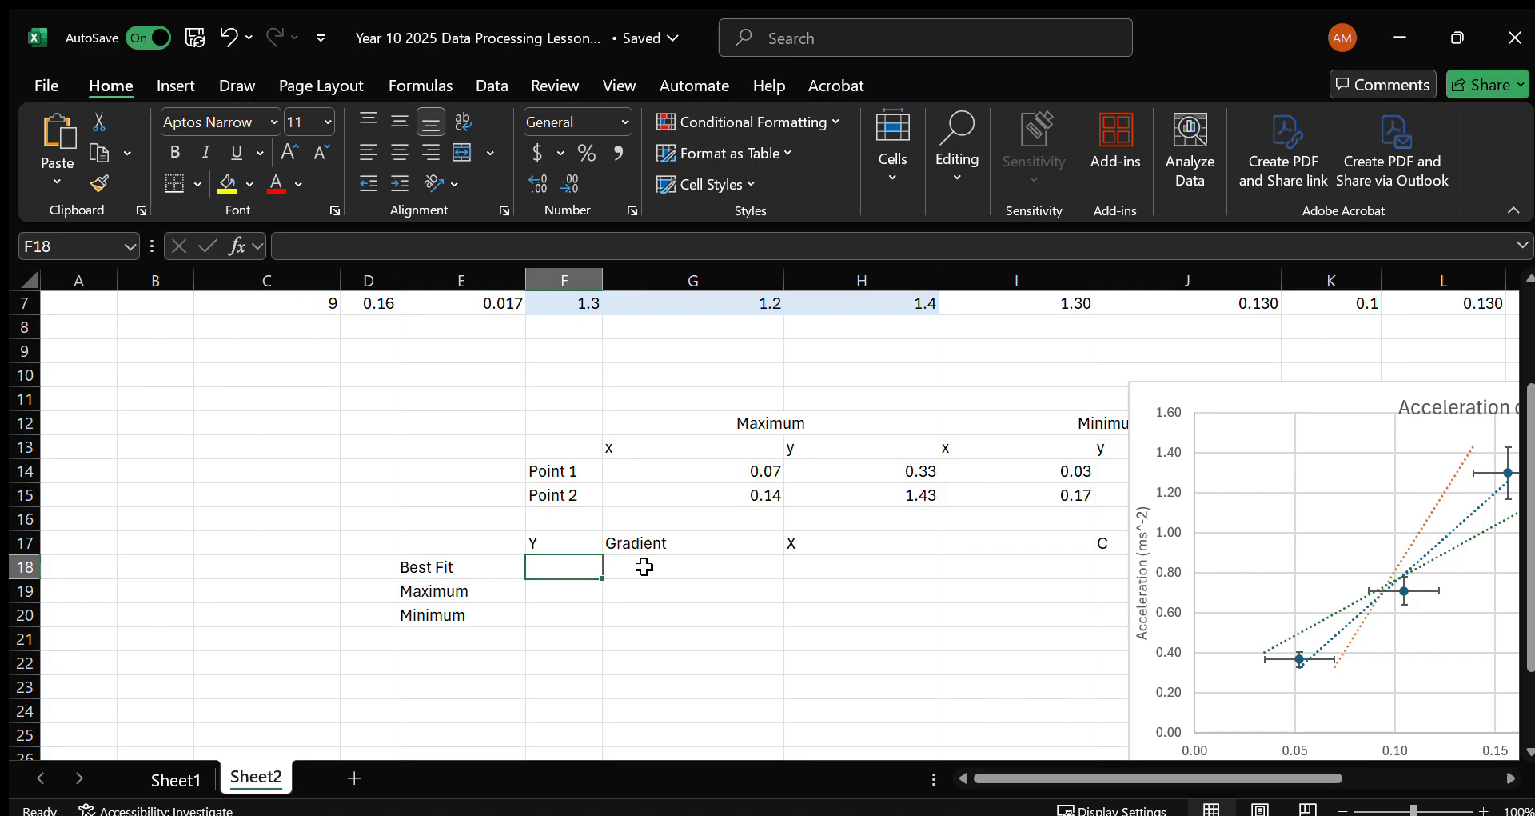
pyautogui.write('a=')
pyautogui.click(644, 566)
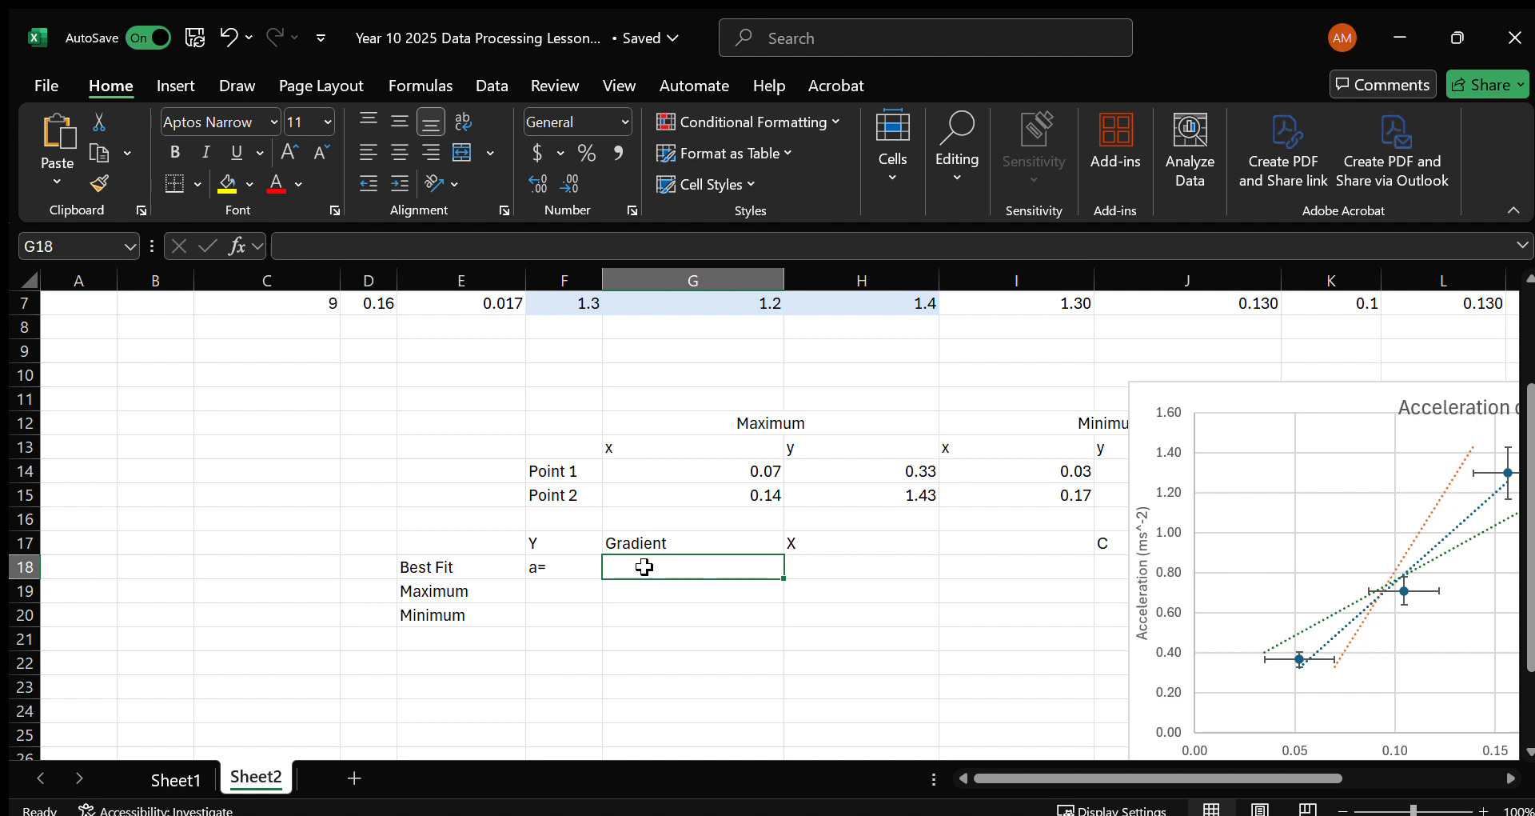
# Paste the copied Sin(θ) header into H18, remove the space inside its bracket, and enter "+" in I18.
pyautogui.press('Tab')
pyautogui.write('Sin( θ)')
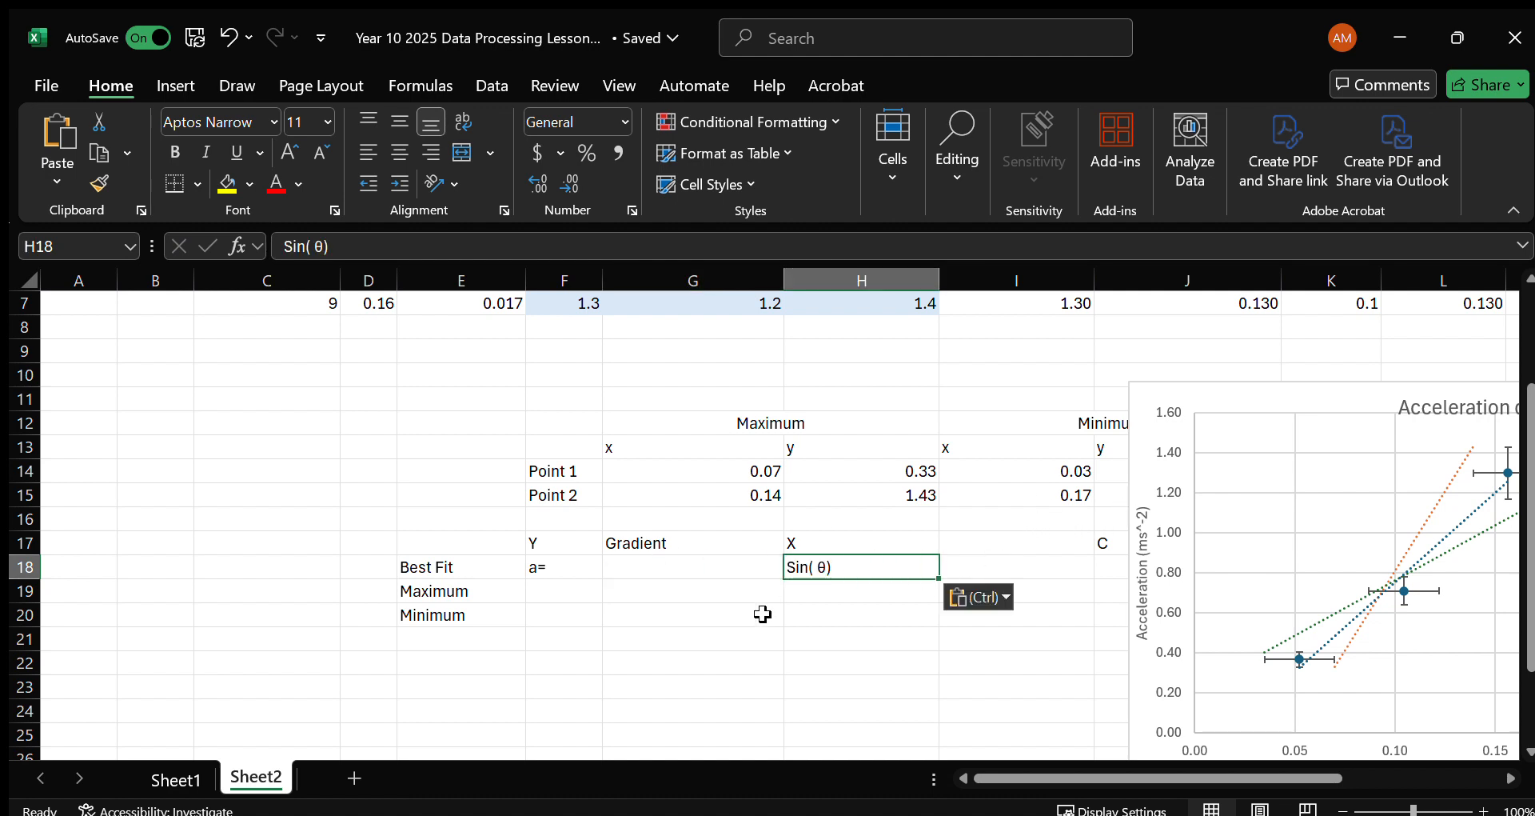
pyautogui.click(321, 246)
pyautogui.press('Delete')
pyautogui.press('Tab')
pyautogui.write('+')
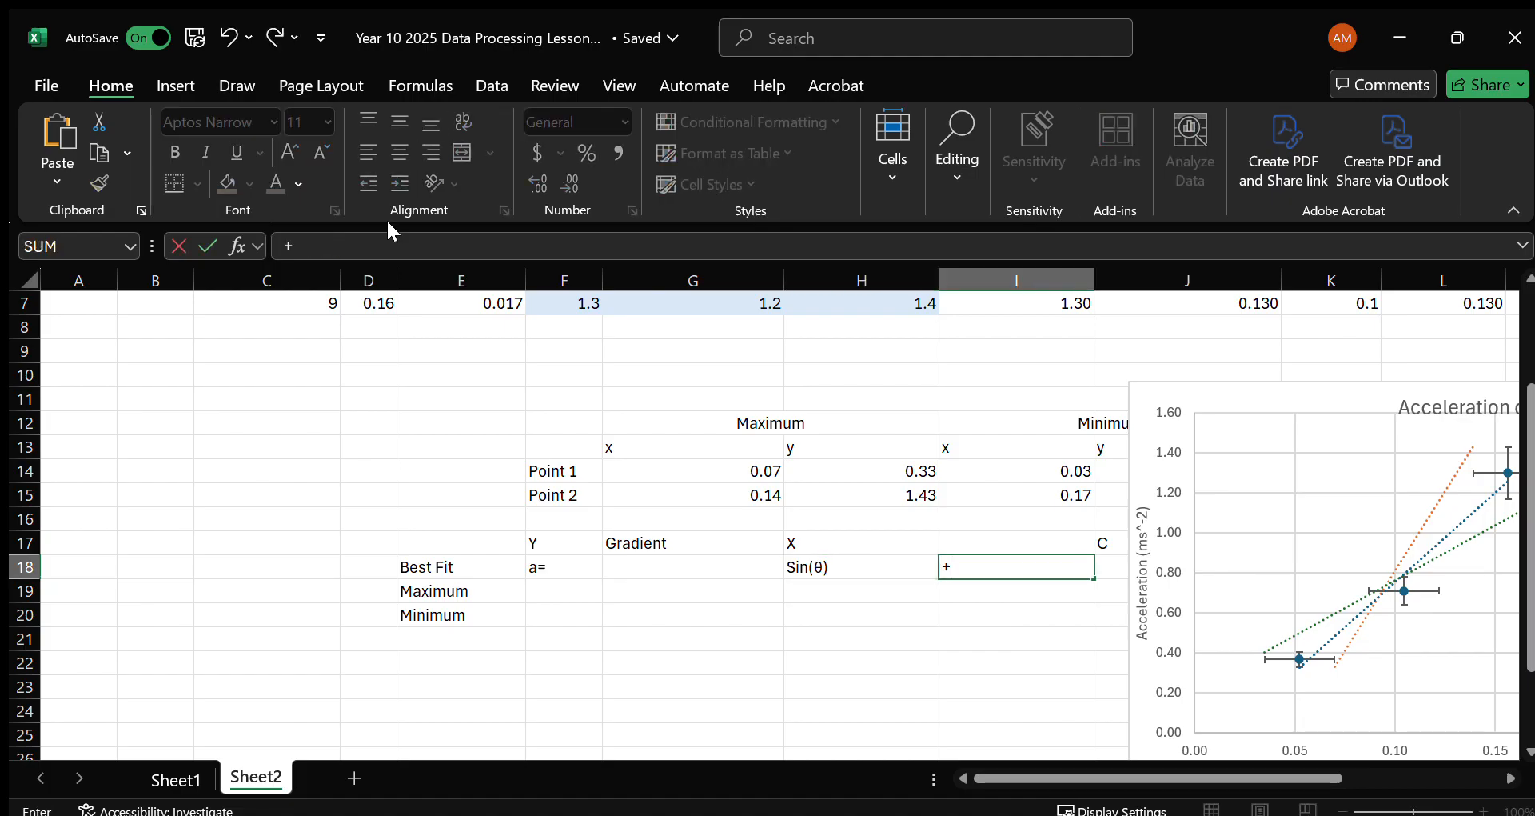
pyautogui.press('Tab')
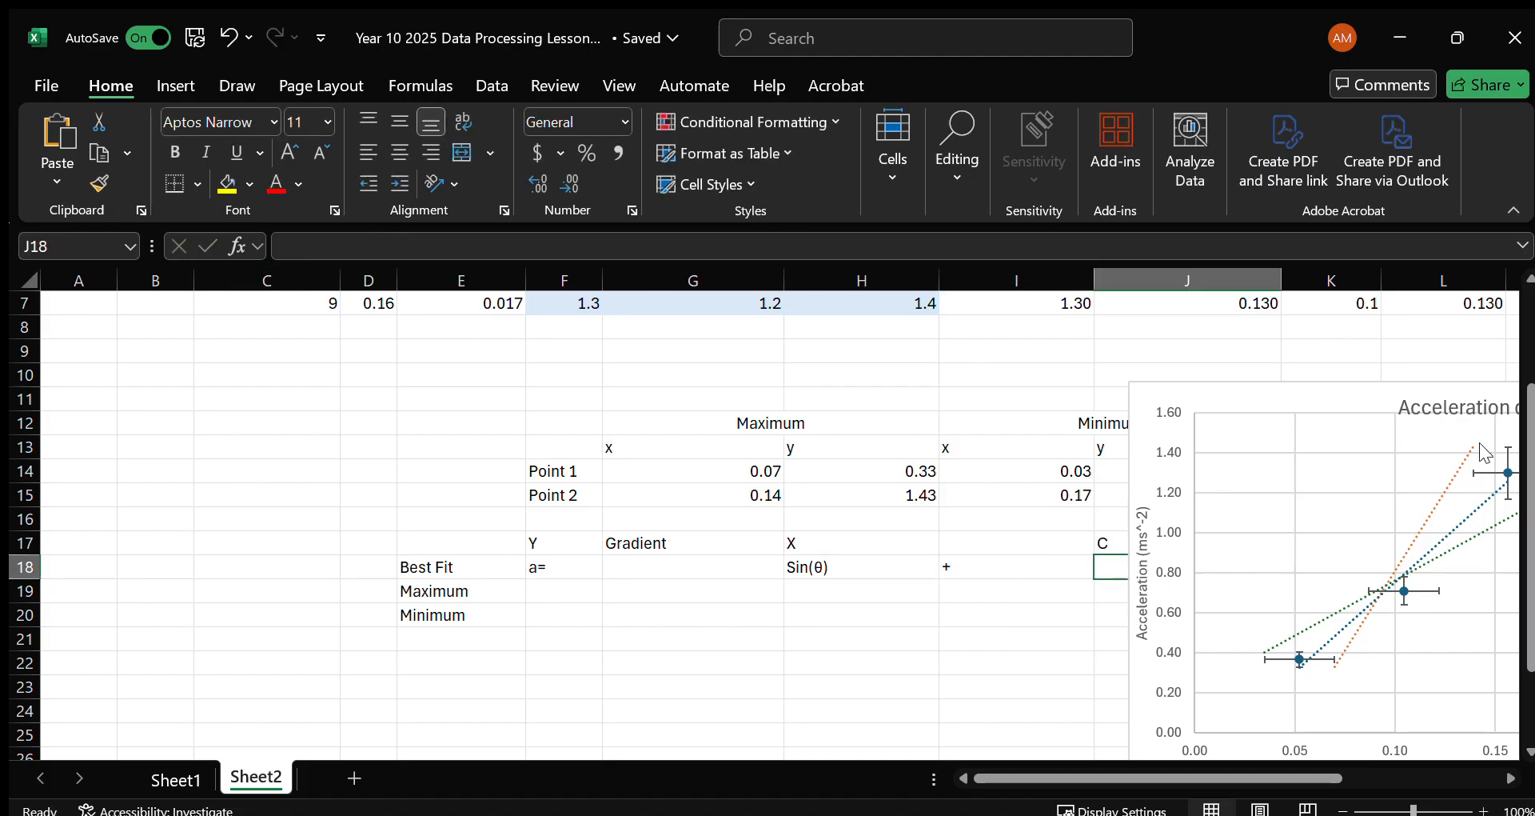
# Calculate the best-fit gradient in G18 with =SLOPE(I5:I7,D5:D7), using mean acceleration and Sin(θ).
pyautogui.click(700, 571)
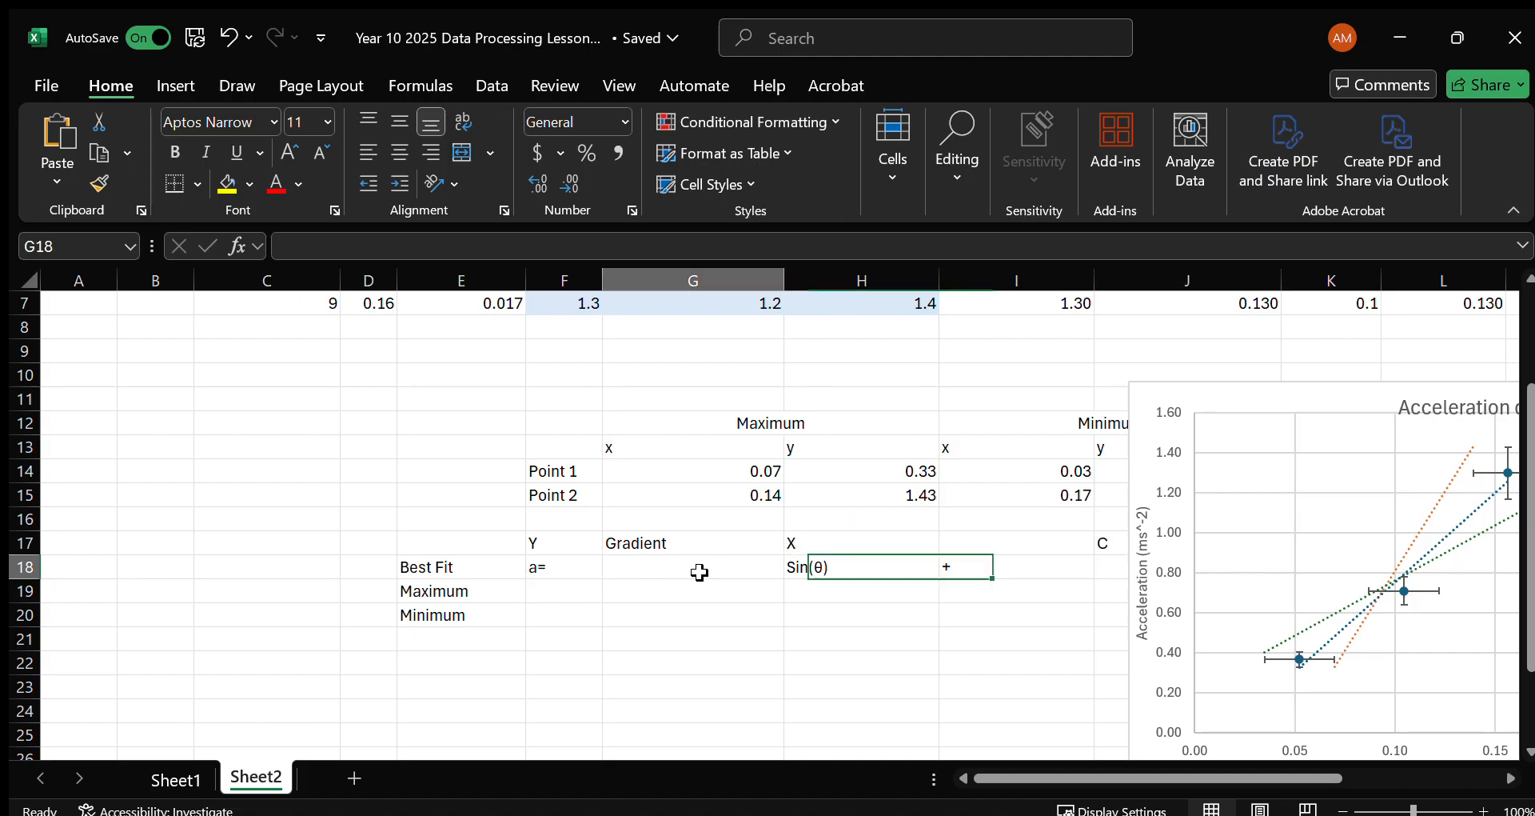
pyautogui.write('=SLOPE(')
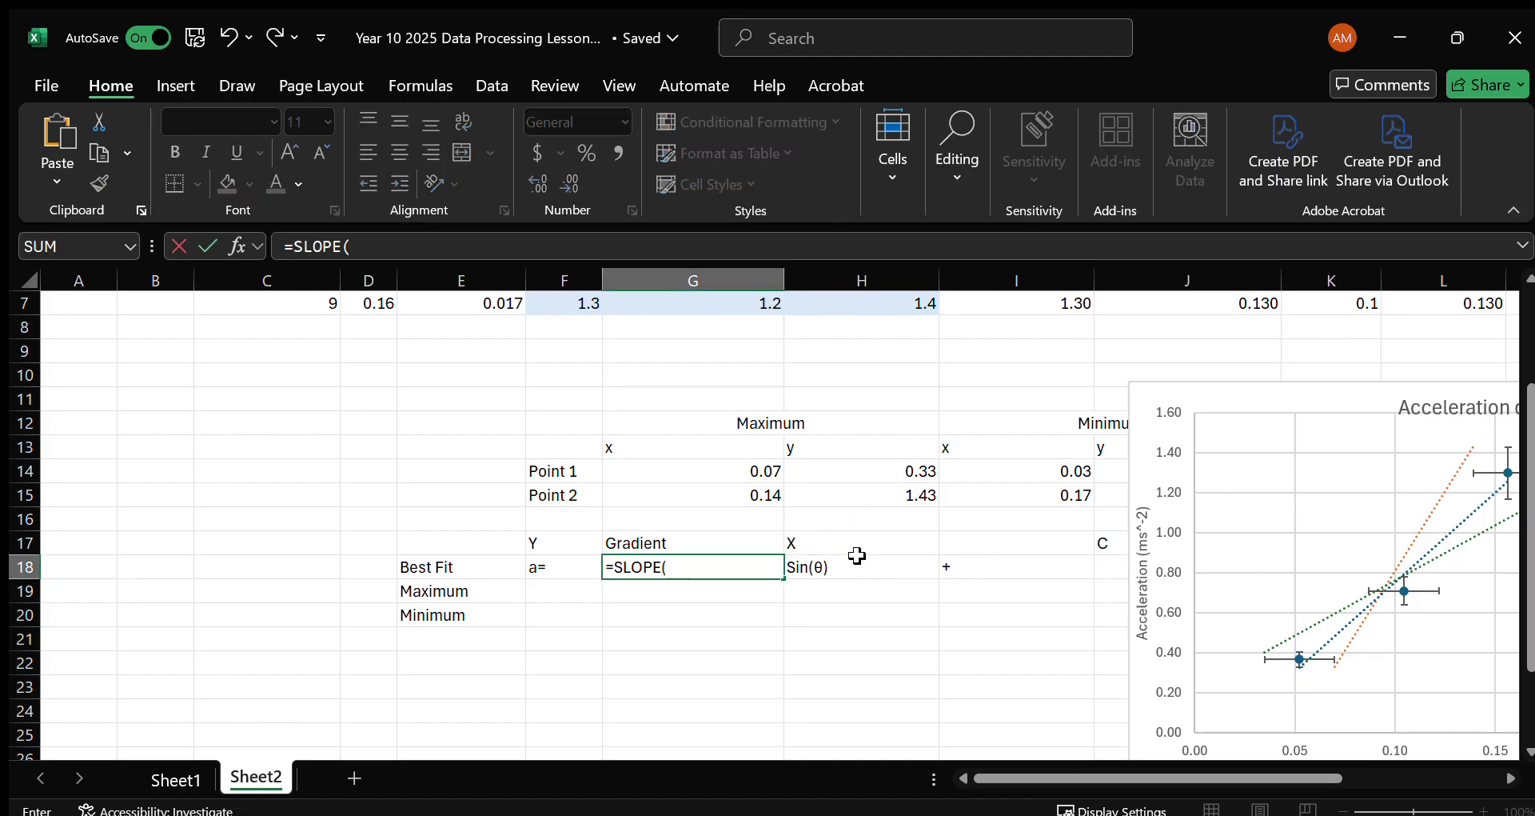
pyautogui.scroll(2, 857, 555)
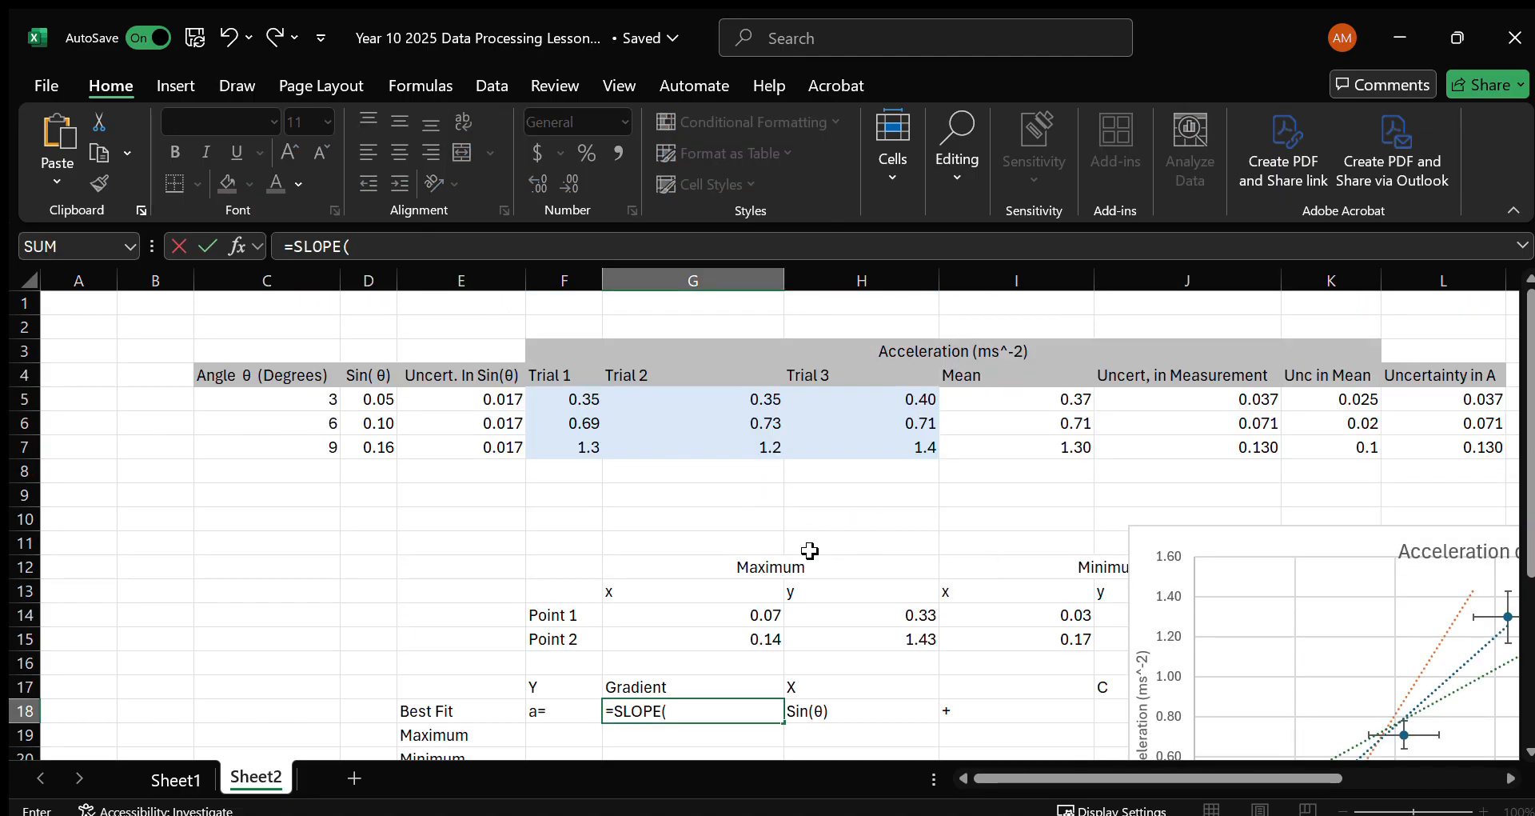
pyautogui.moveTo(1059, 404); pyautogui.dragTo(1068, 445)
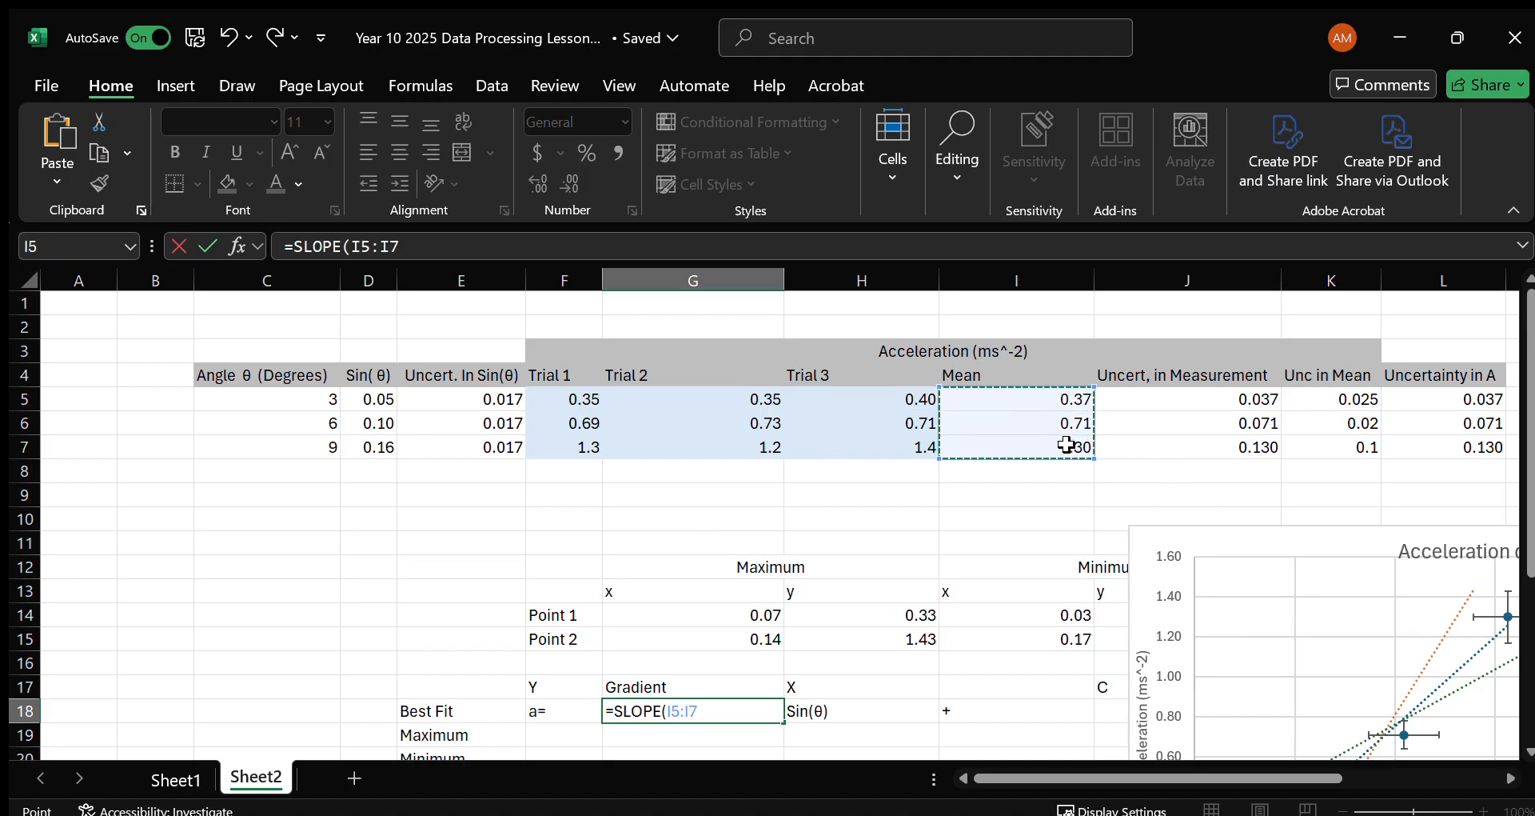
pyautogui.write(',')
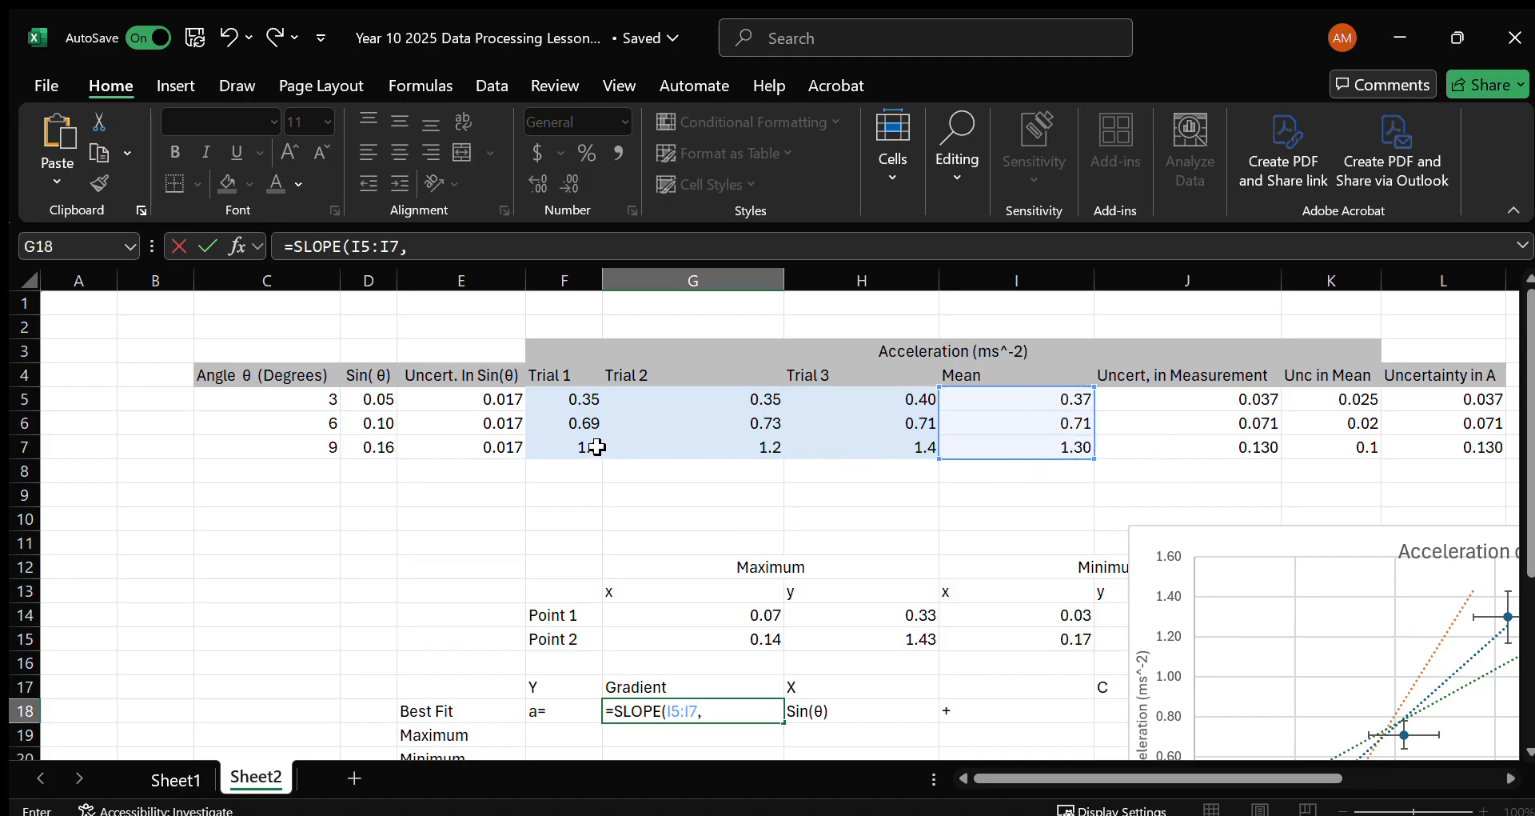
pyautogui.moveTo(384, 395); pyautogui.dragTo(389, 453)
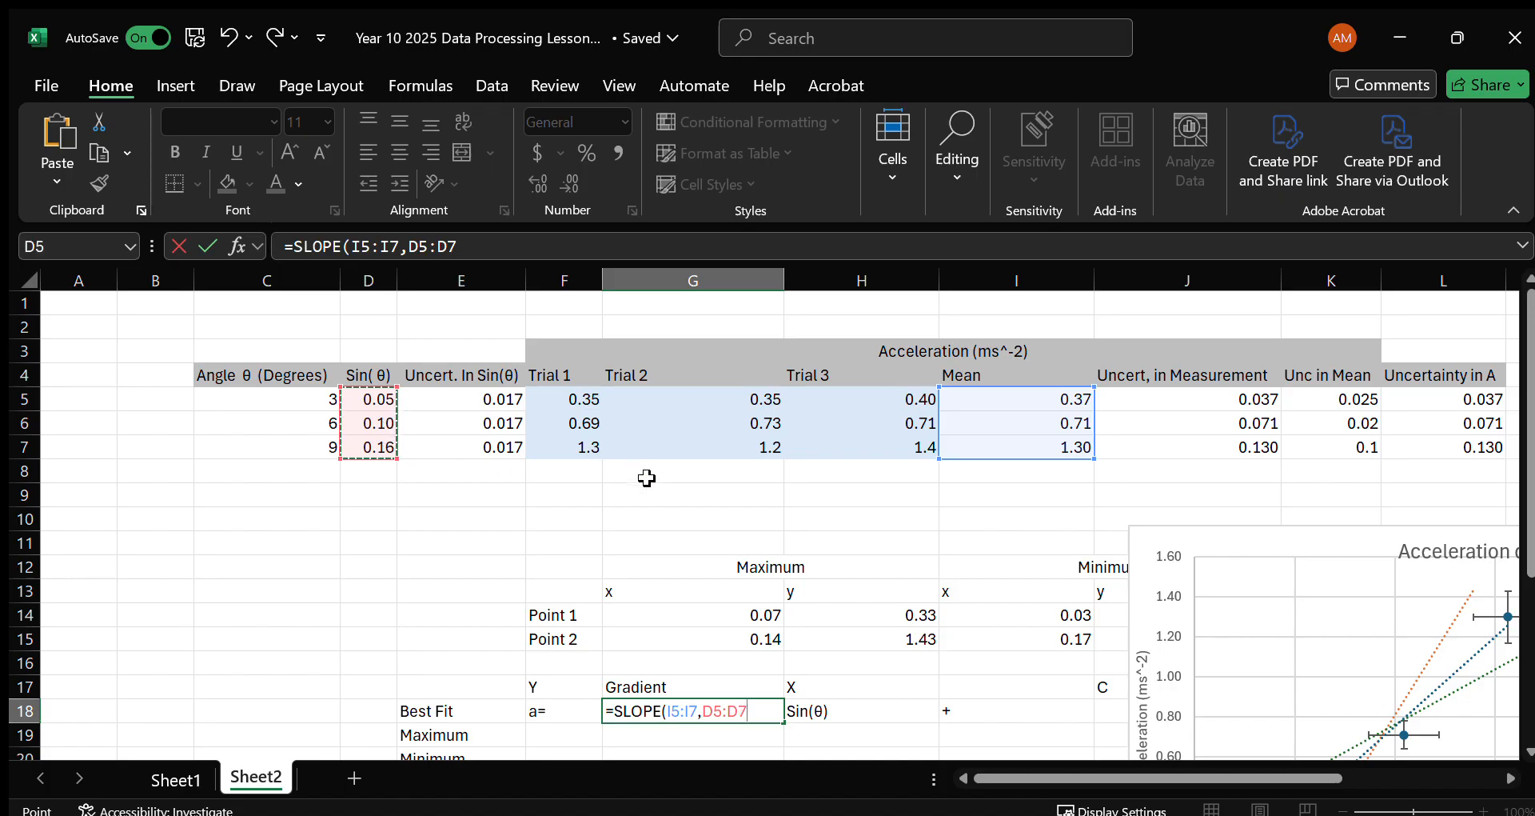
pyautogui.write(')')
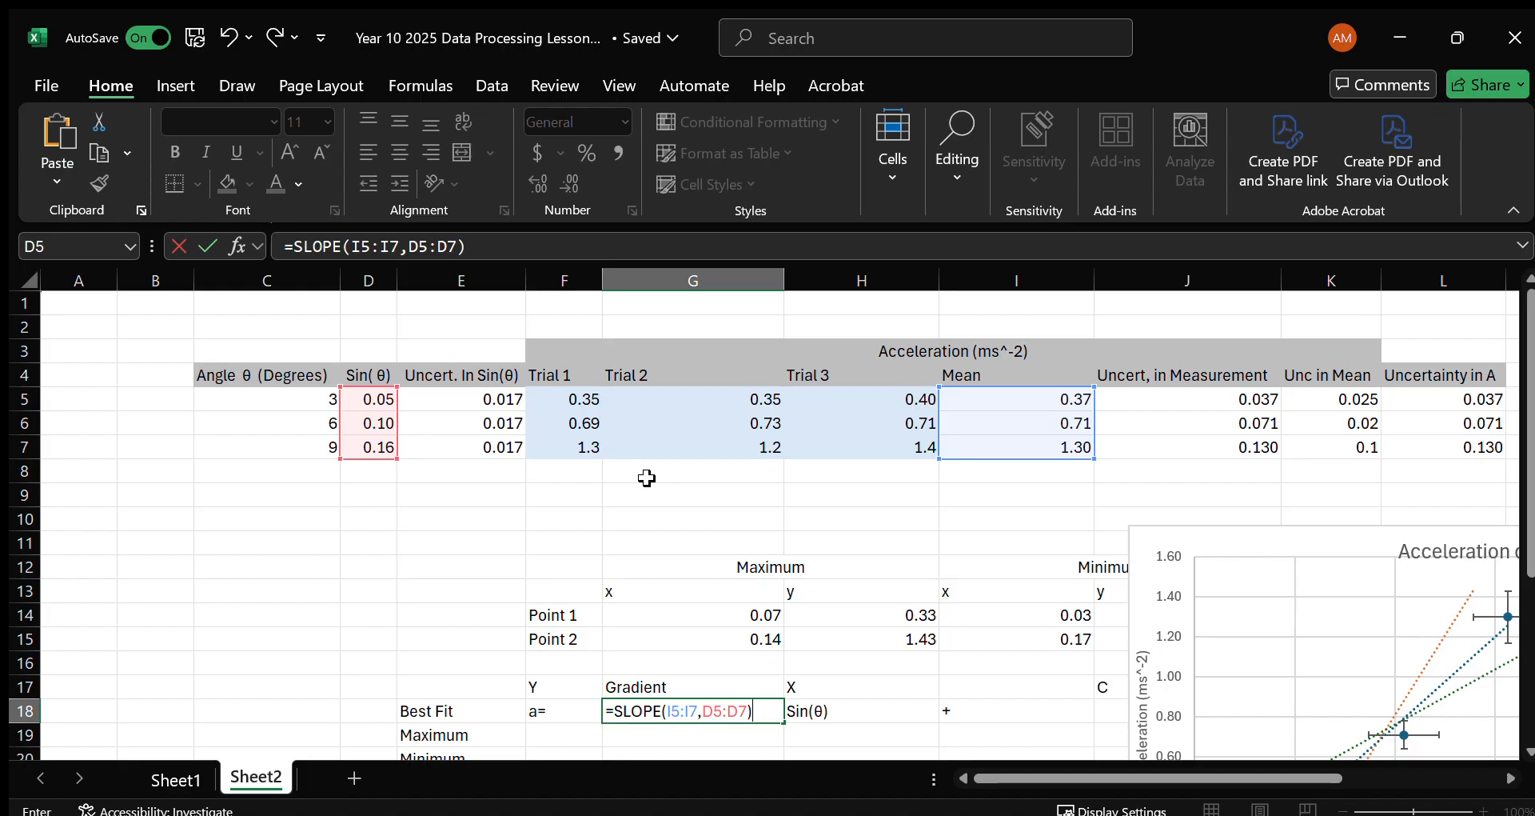
pyautogui.press('Return')
# Format the best-fit gradient in G18 to three decimal places and compare it with the chart's trendline equation.
pyautogui.hscroll(4, 799, 719)
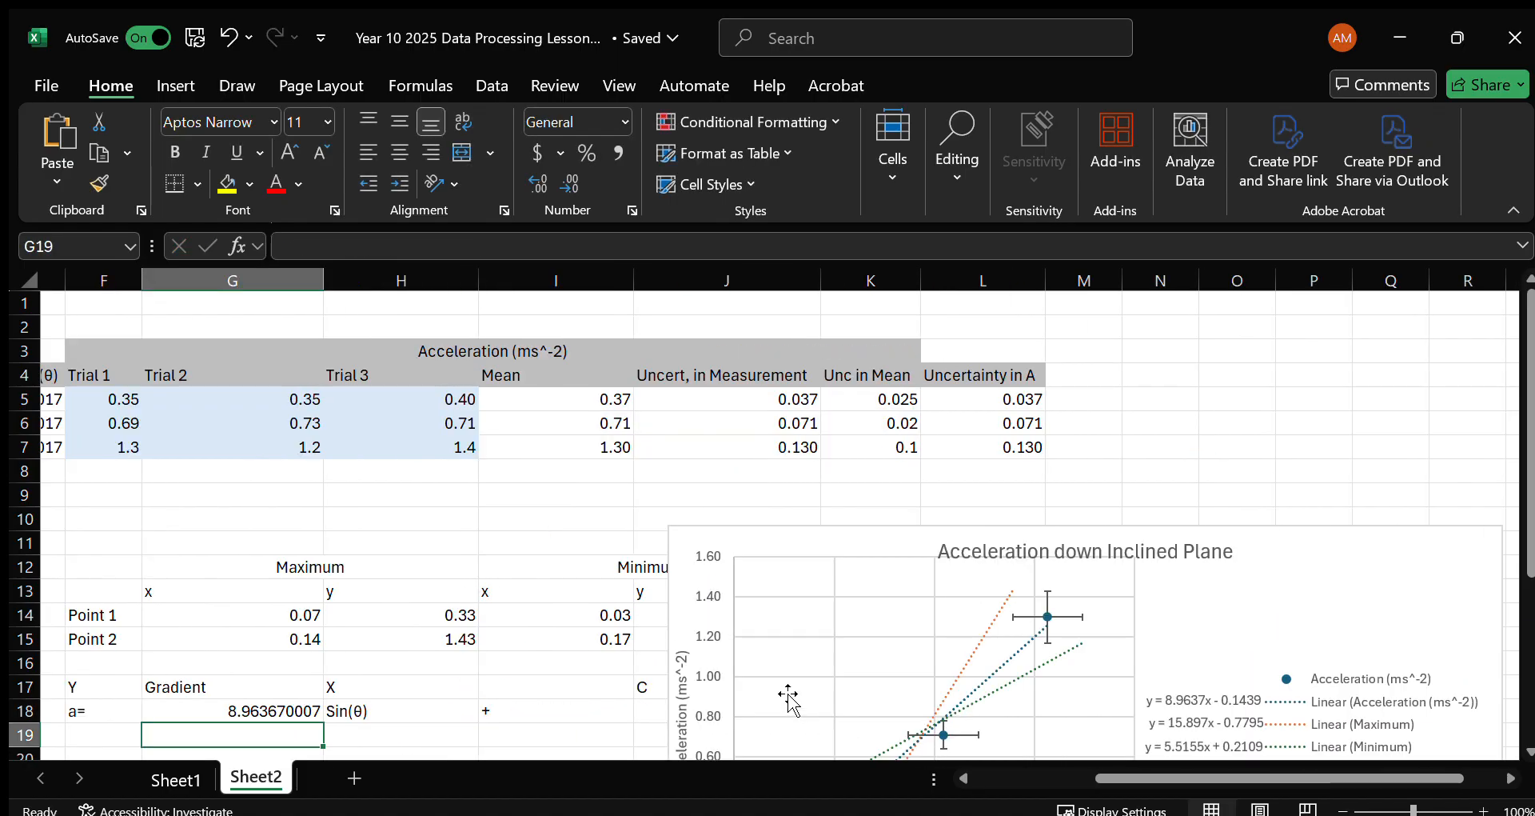
pyautogui.hscroll(-4, 788, 696)
pyautogui.click(675, 709)
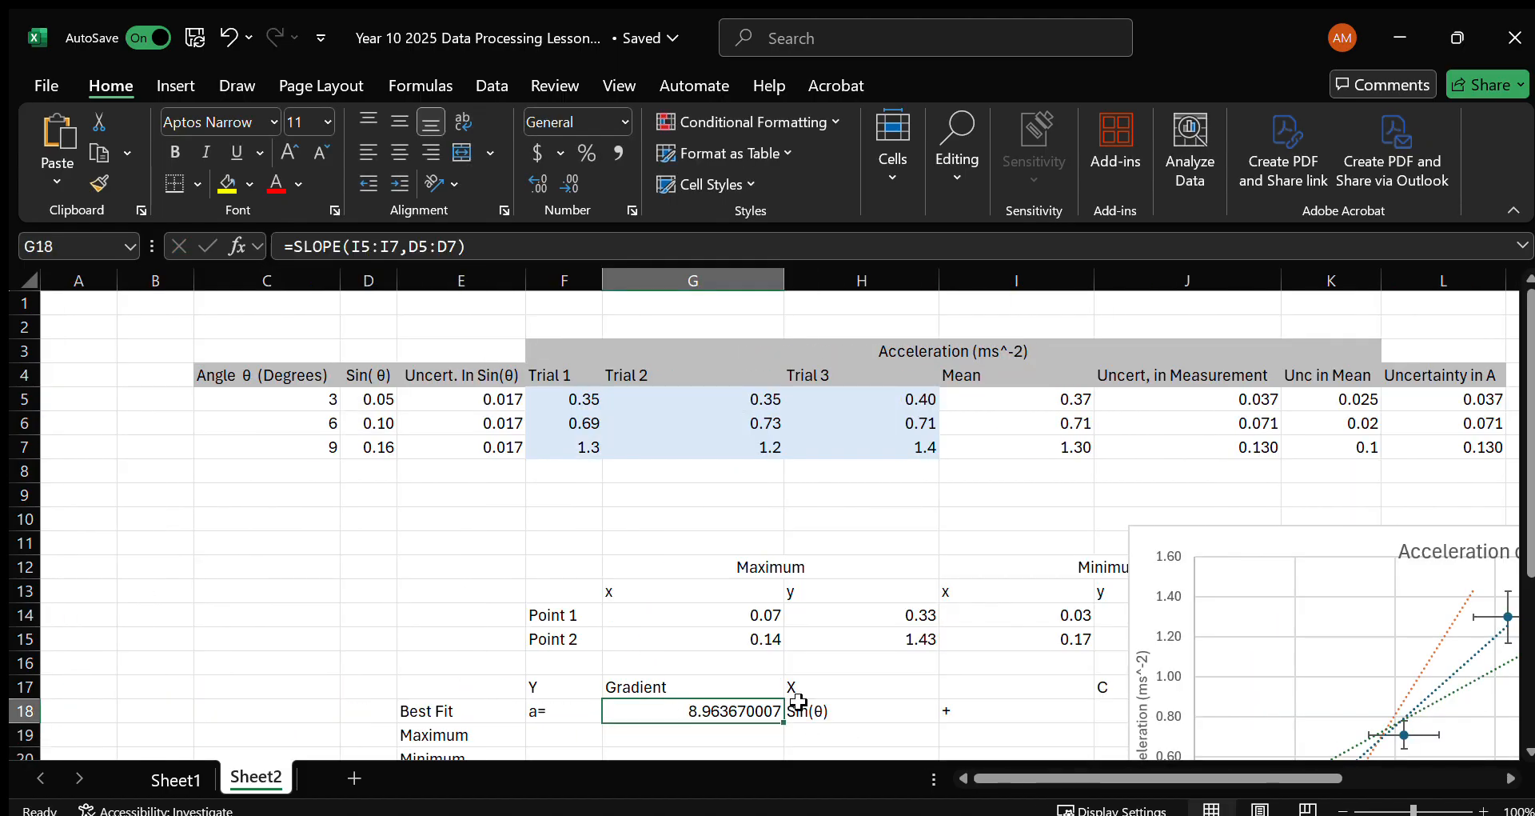
pyautogui.click(536, 182)
pyautogui.click(536, 181)
pyautogui.click(568, 183)
pyautogui.click(568, 182)
pyautogui.click(567, 182)
pyautogui.click(568, 182)
pyautogui.click(568, 182)
pyautogui.click(568, 182)
pyautogui.click(568, 182)
pyautogui.click(568, 183)
pyautogui.hscroll(4, 836, 463)
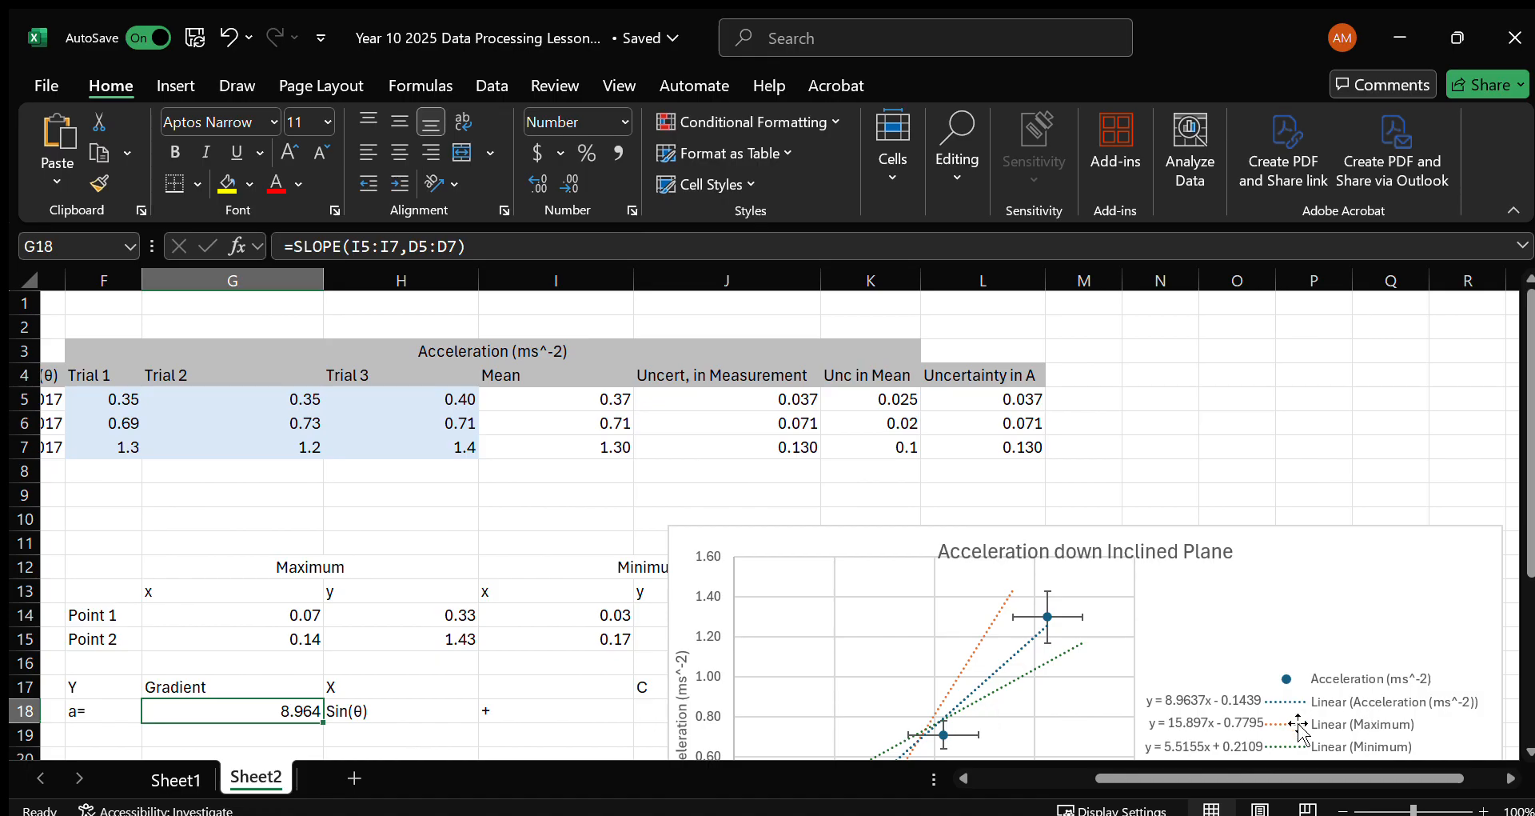
pyautogui.hscroll(-4, 344, 678)
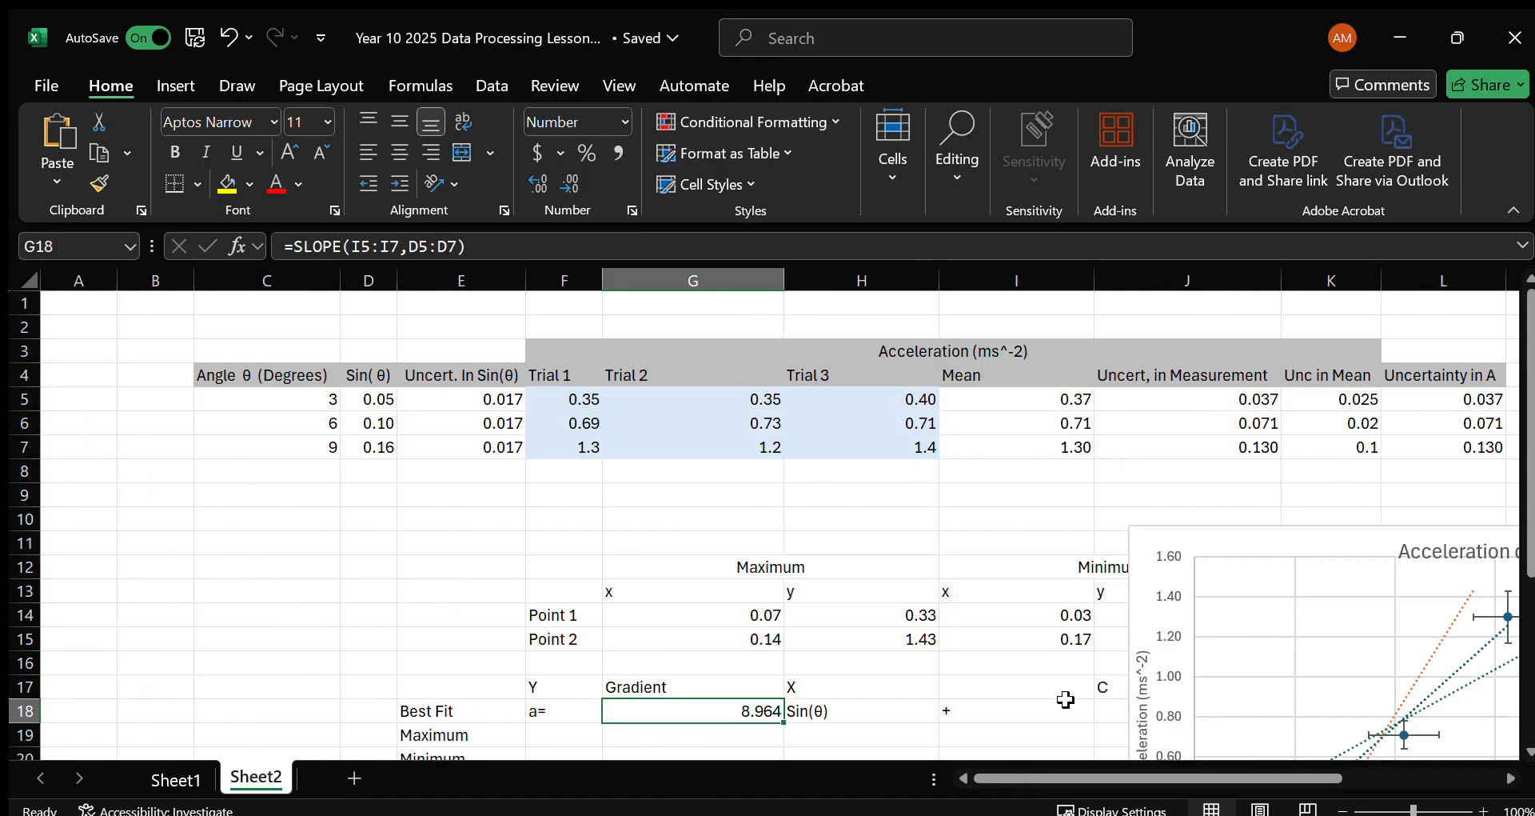
# Move the chart clear of column J so the C column and Minimum points are uncovered.
pyautogui.click(1117, 703)
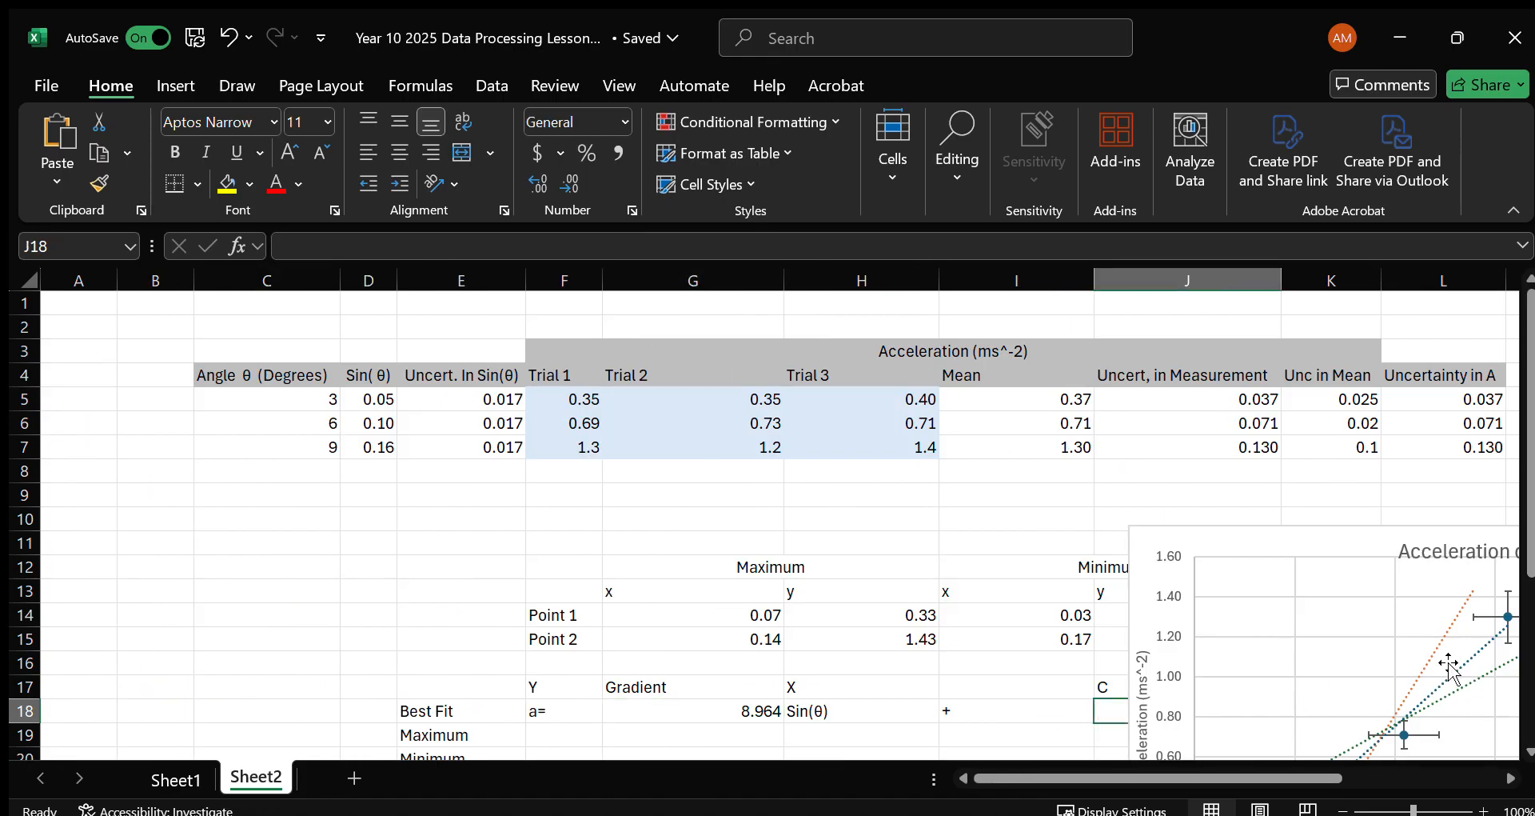
pyautogui.moveTo(1307, 538); pyautogui.dragTo(1517, 540)
pyautogui.moveTo(1124, 538); pyautogui.dragTo(1298, 538)
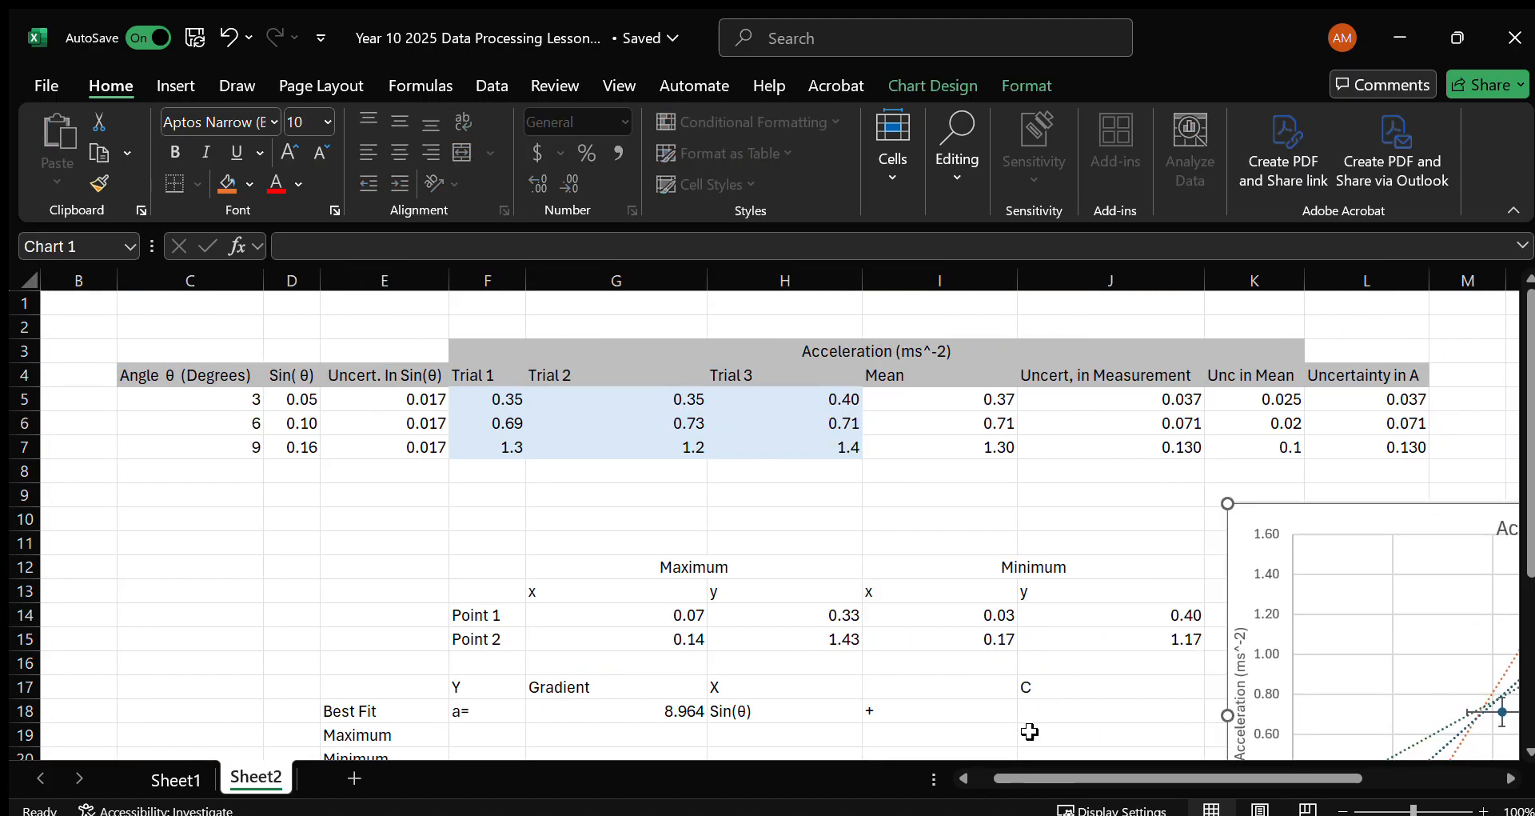
pyautogui.click(1054, 730)
# Calculate the best-fit intercept in J18 with =INTERCEPT(I5:I7,D5:D7), using mean acceleration and Sin(θ).
pyautogui.click(1111, 704)
pyautogui.write('=INTERCEPT(')
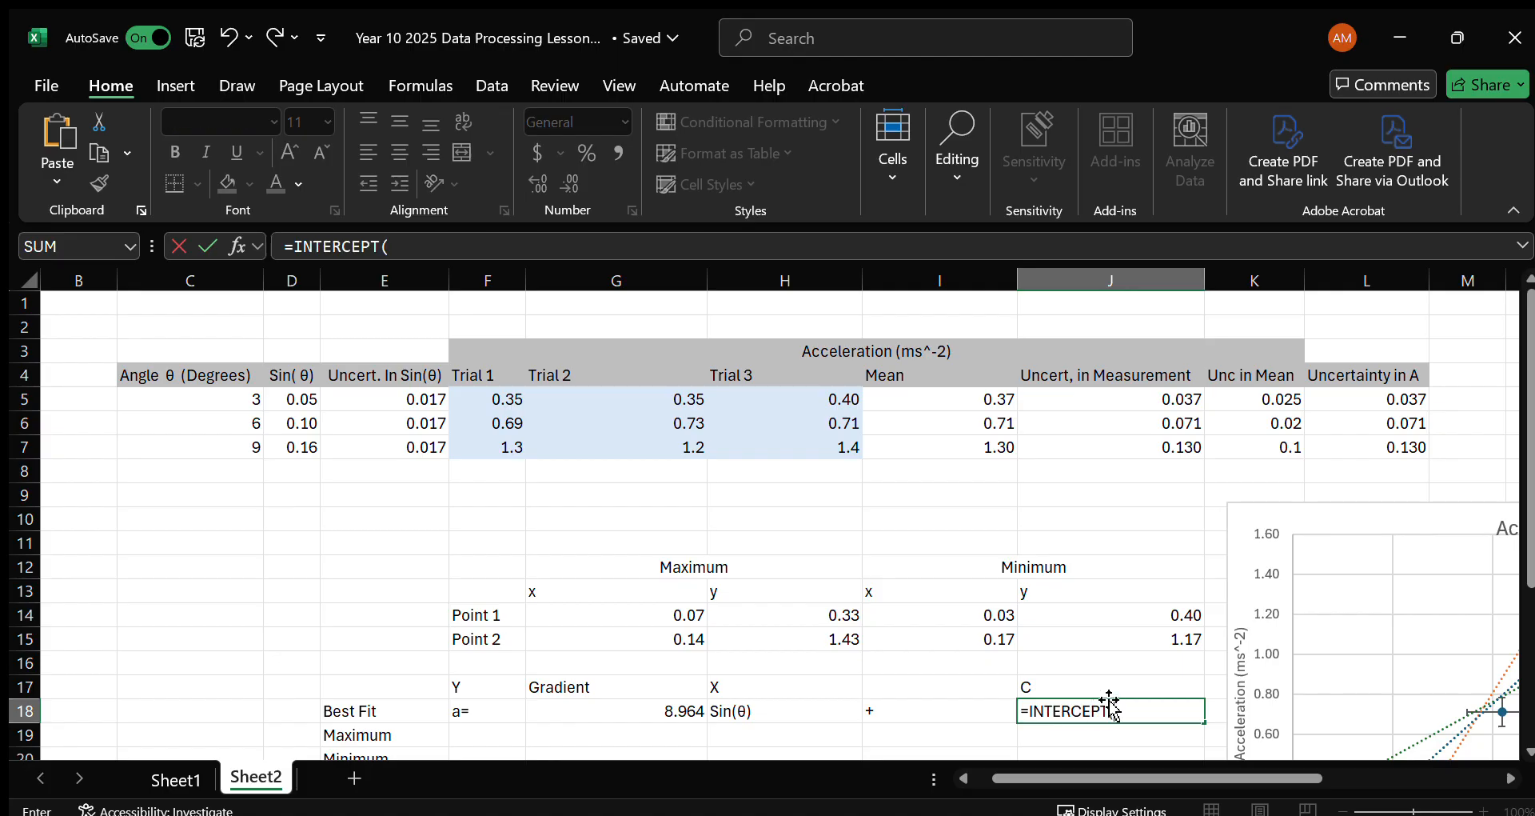
pyautogui.moveTo(950, 405); pyautogui.dragTo(957, 439)
pyautogui.click(956, 442)
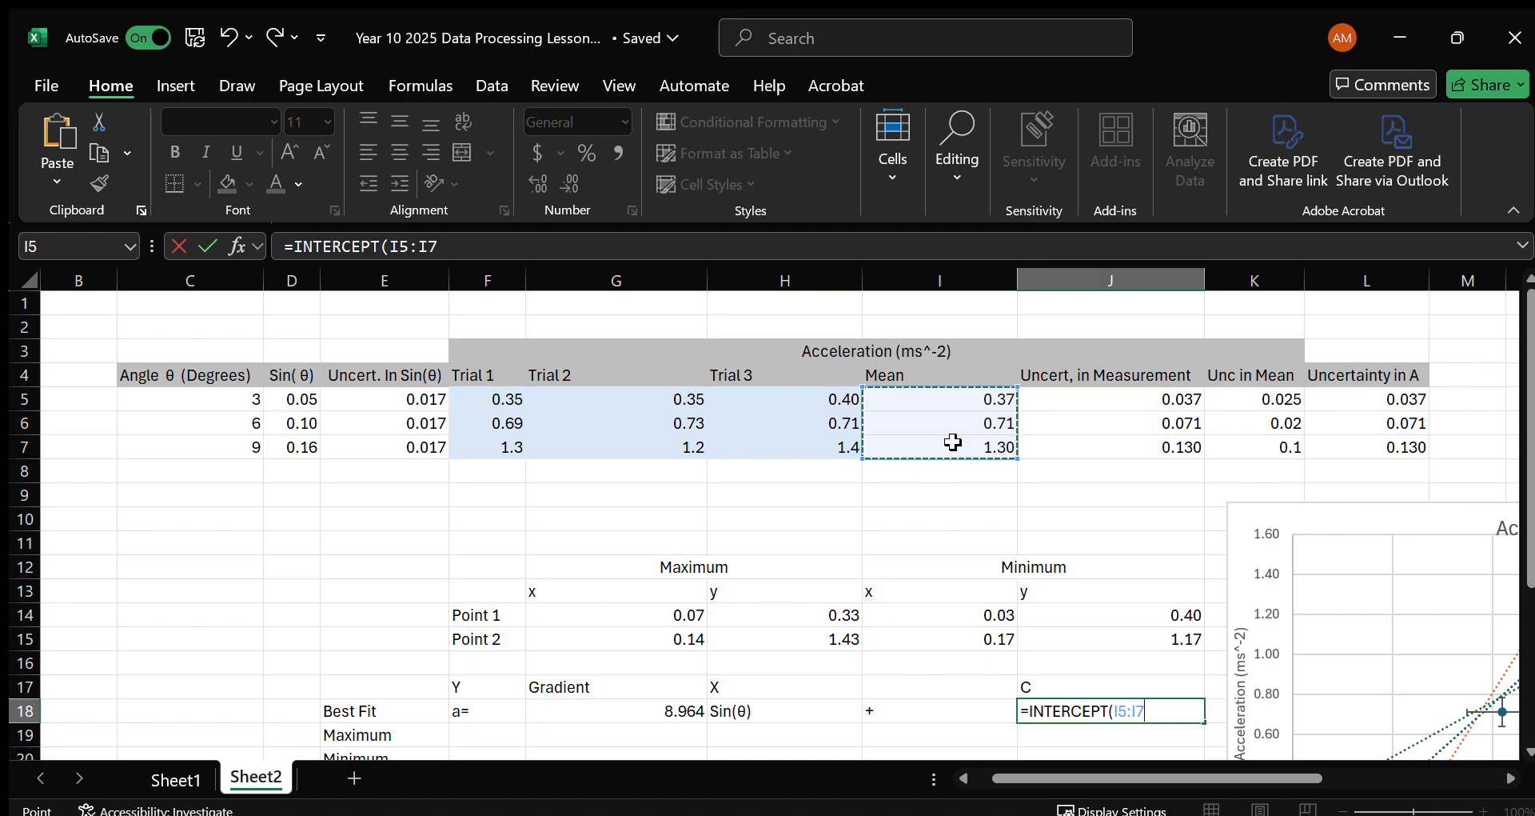
pyautogui.write(',')
pyautogui.moveTo(302, 400); pyautogui.dragTo(307, 447)
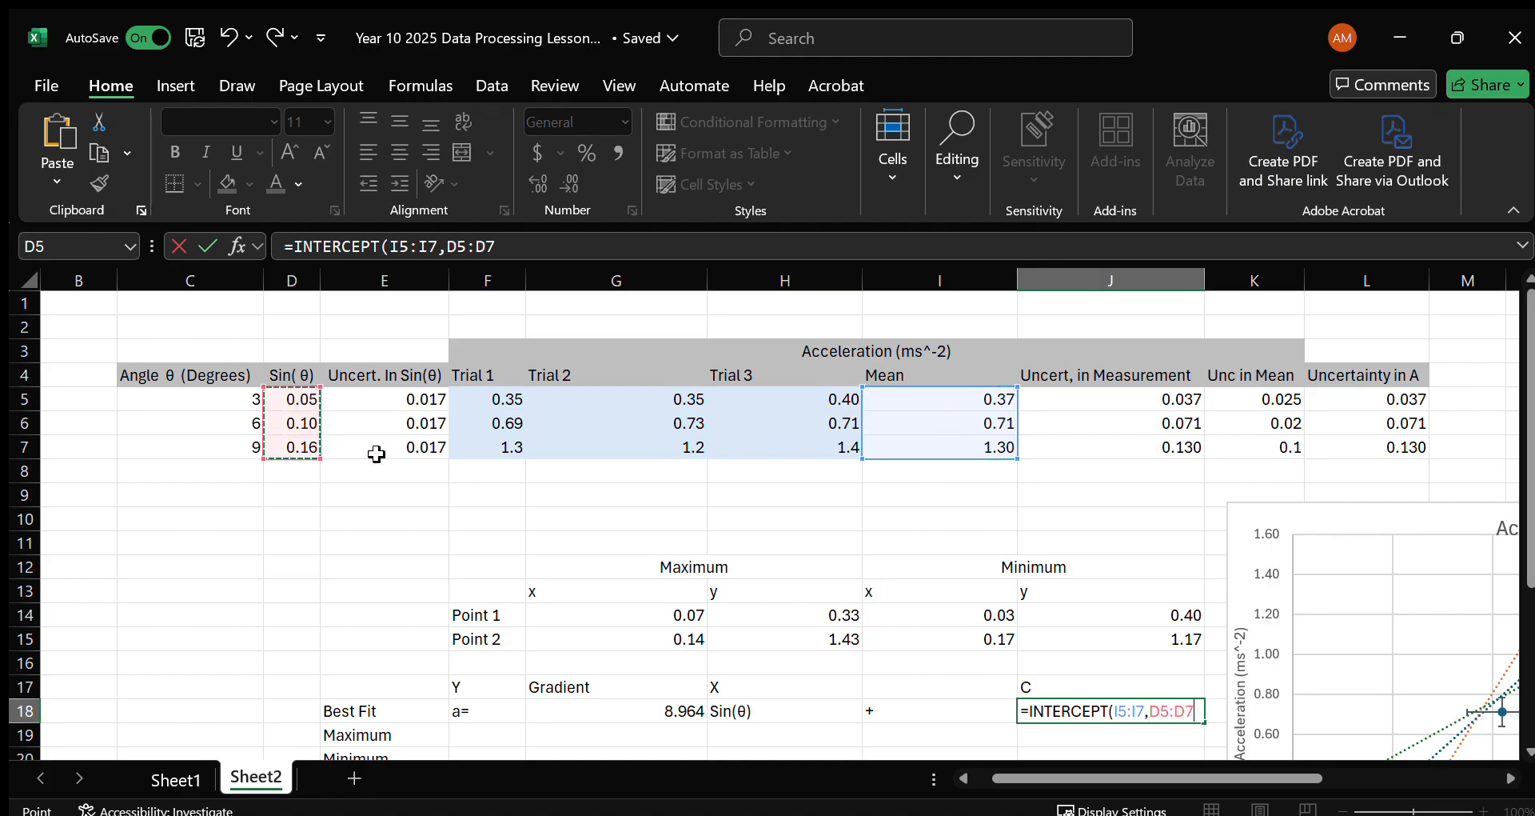
pyautogui.write(')')
pyautogui.press('Return')
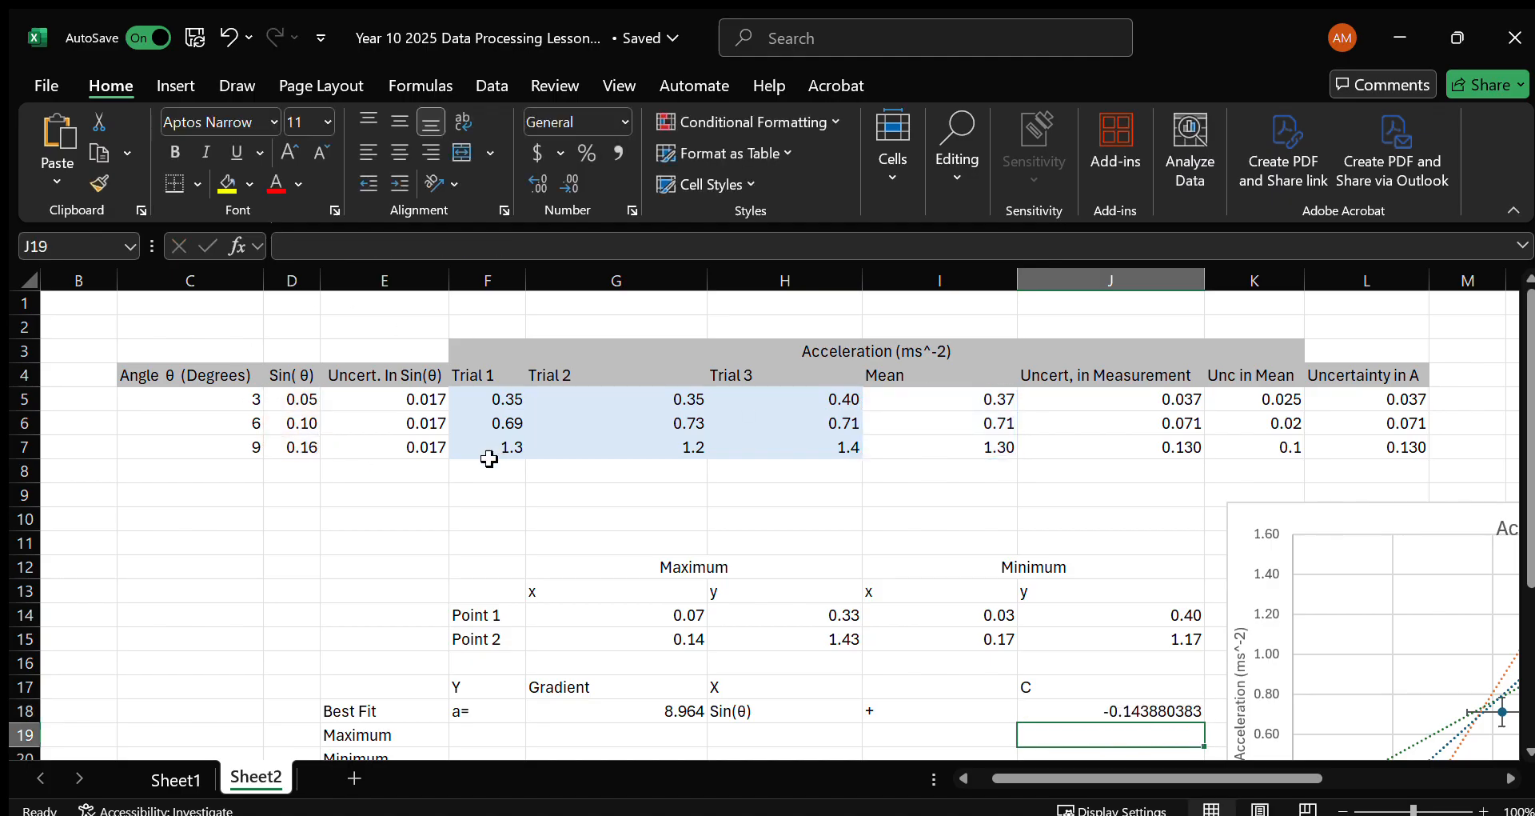
# Fill the "a=", "+" and "Sin(θ)" entries of the Best Fit row down to the Maximum and Minimum rows.
pyautogui.click(500, 729)
pyautogui.scroll(-3, 516, 712)
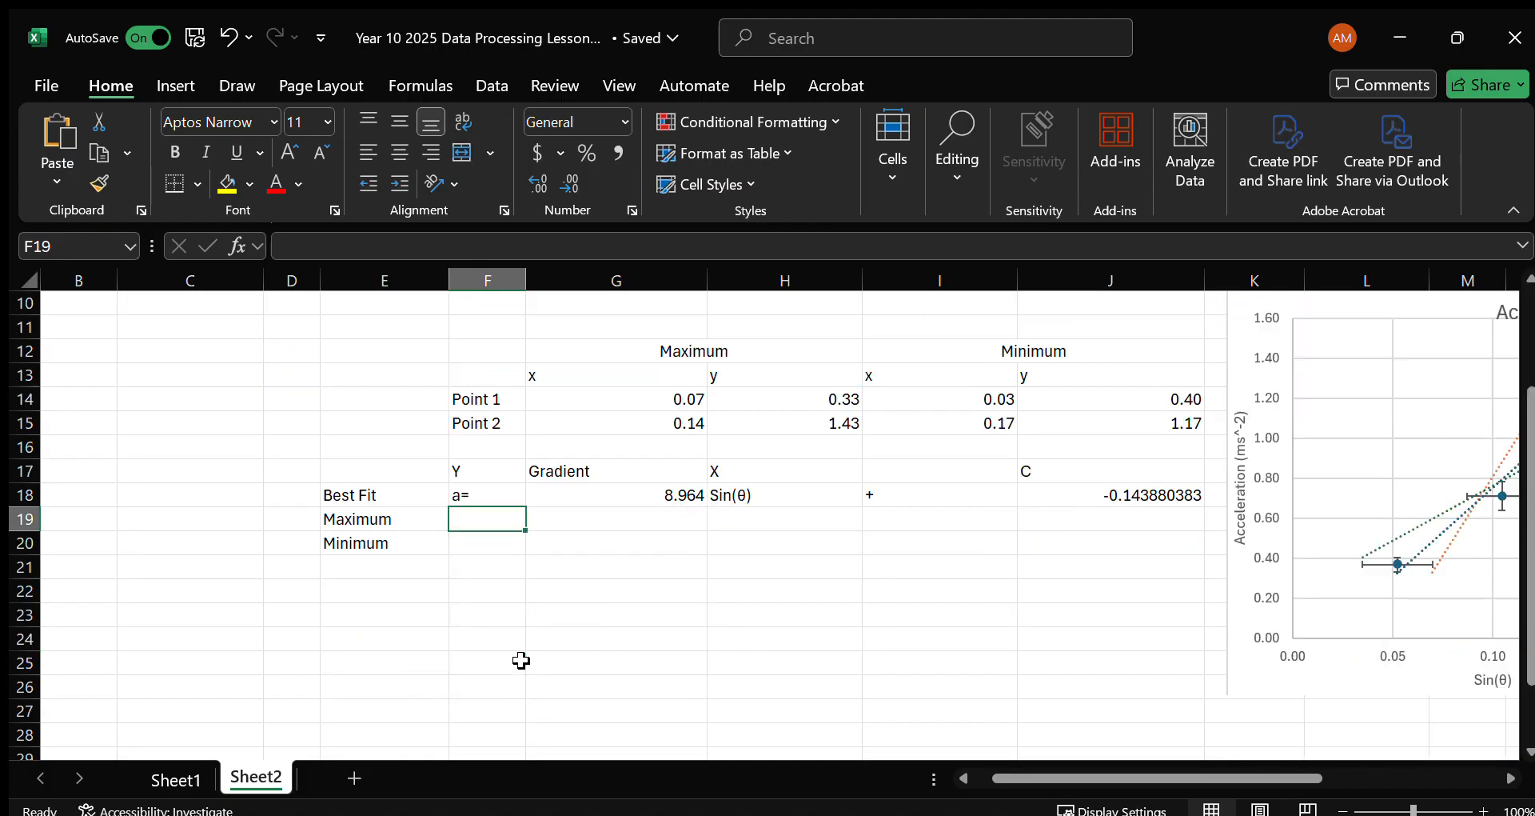
pyautogui.moveTo(507, 492); pyautogui.dragTo(526, 552)
pyautogui.click(868, 494)
pyautogui.moveTo(1018, 508); pyautogui.dragTo(1019, 552)
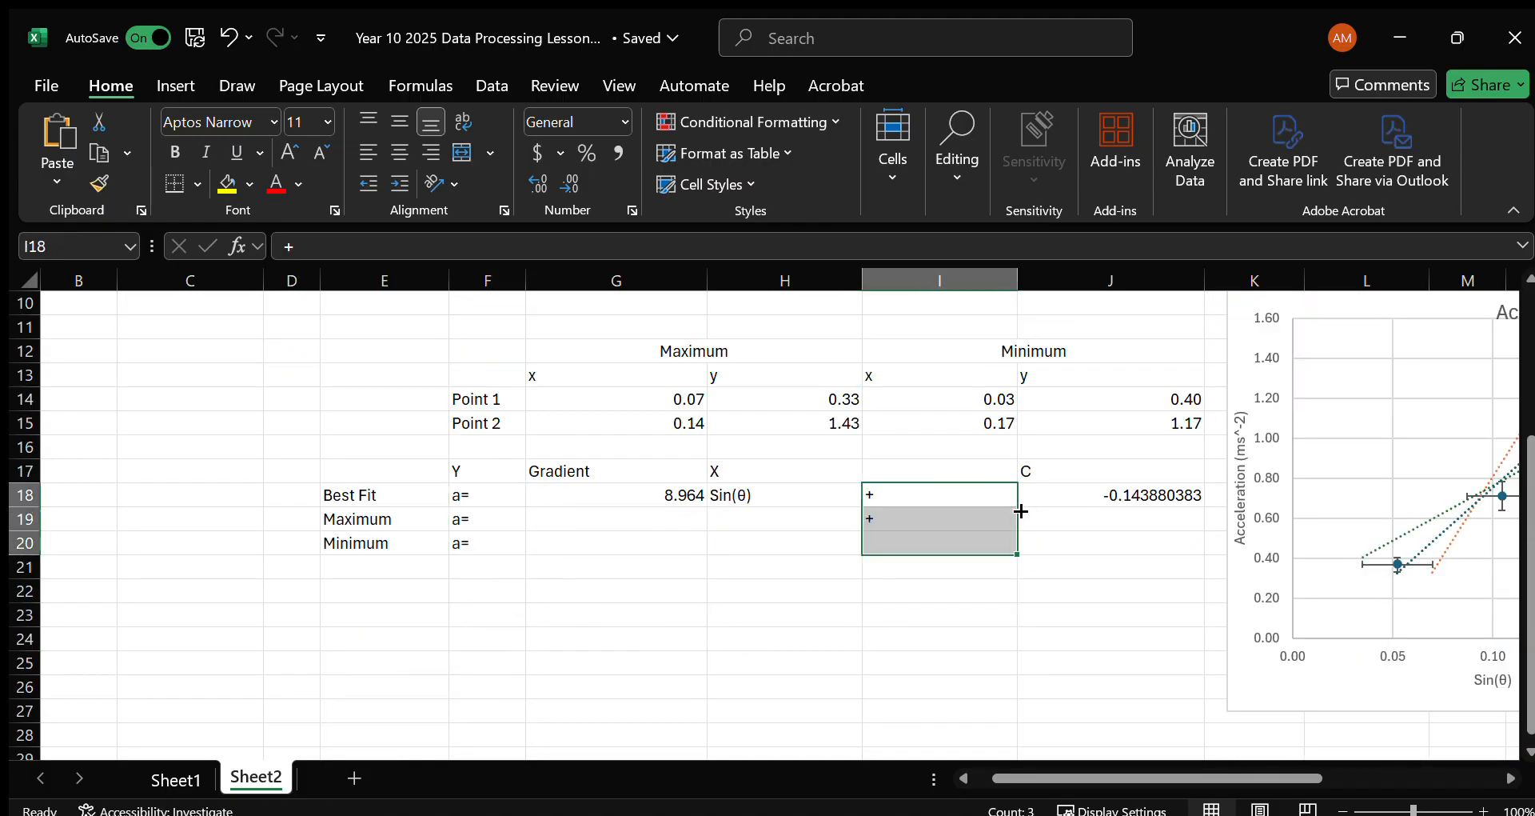
pyautogui.click(794, 494)
pyautogui.moveTo(862, 507); pyautogui.dragTo(862, 552)
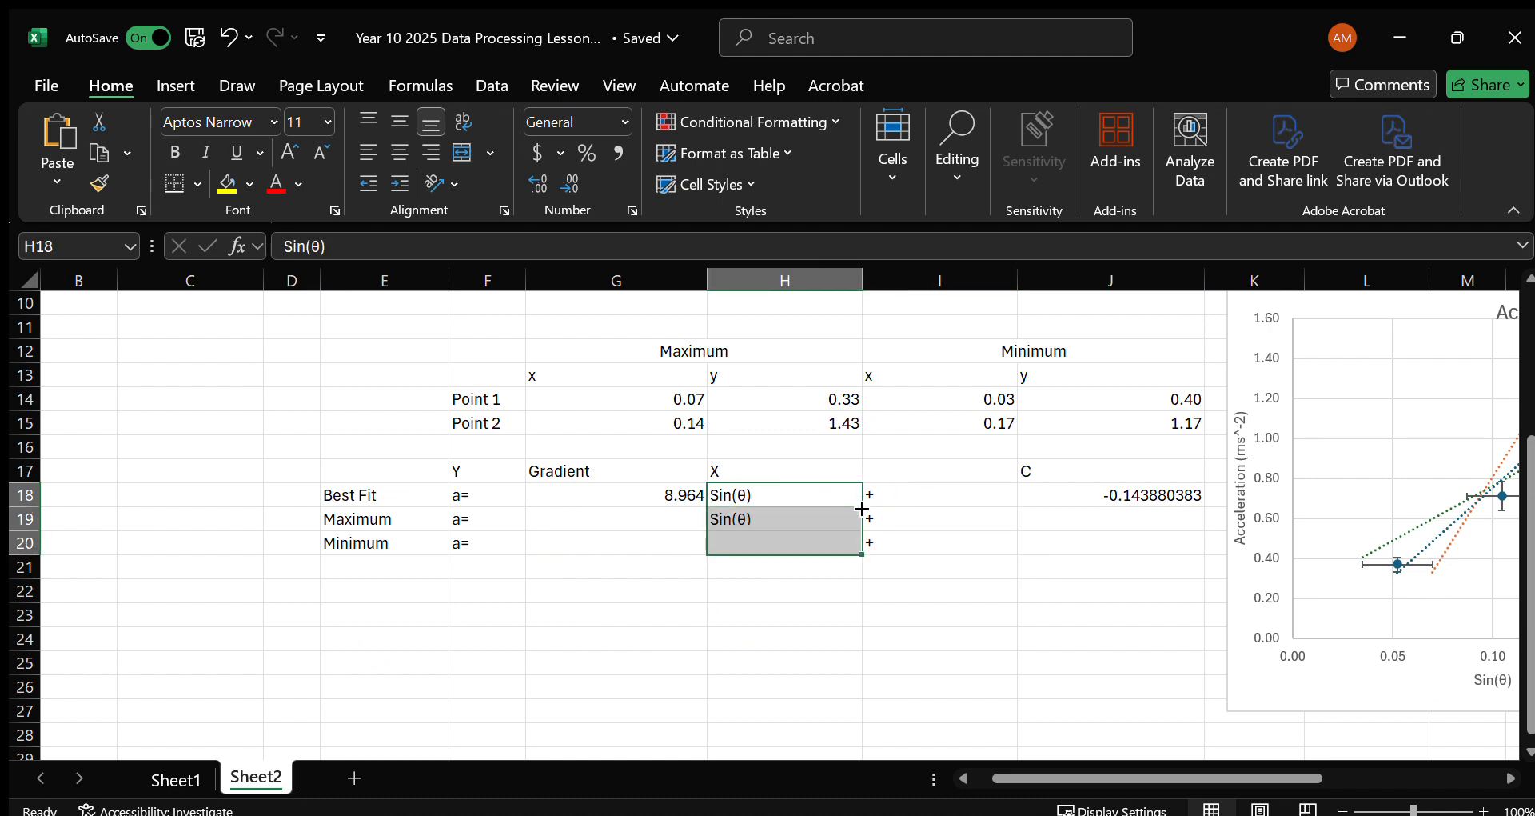
# Calculate the maximum gradient in G19 with =SLOPE(H14:H15,G14:G15) and format it to three decimal places.
pyautogui.click(631, 520)
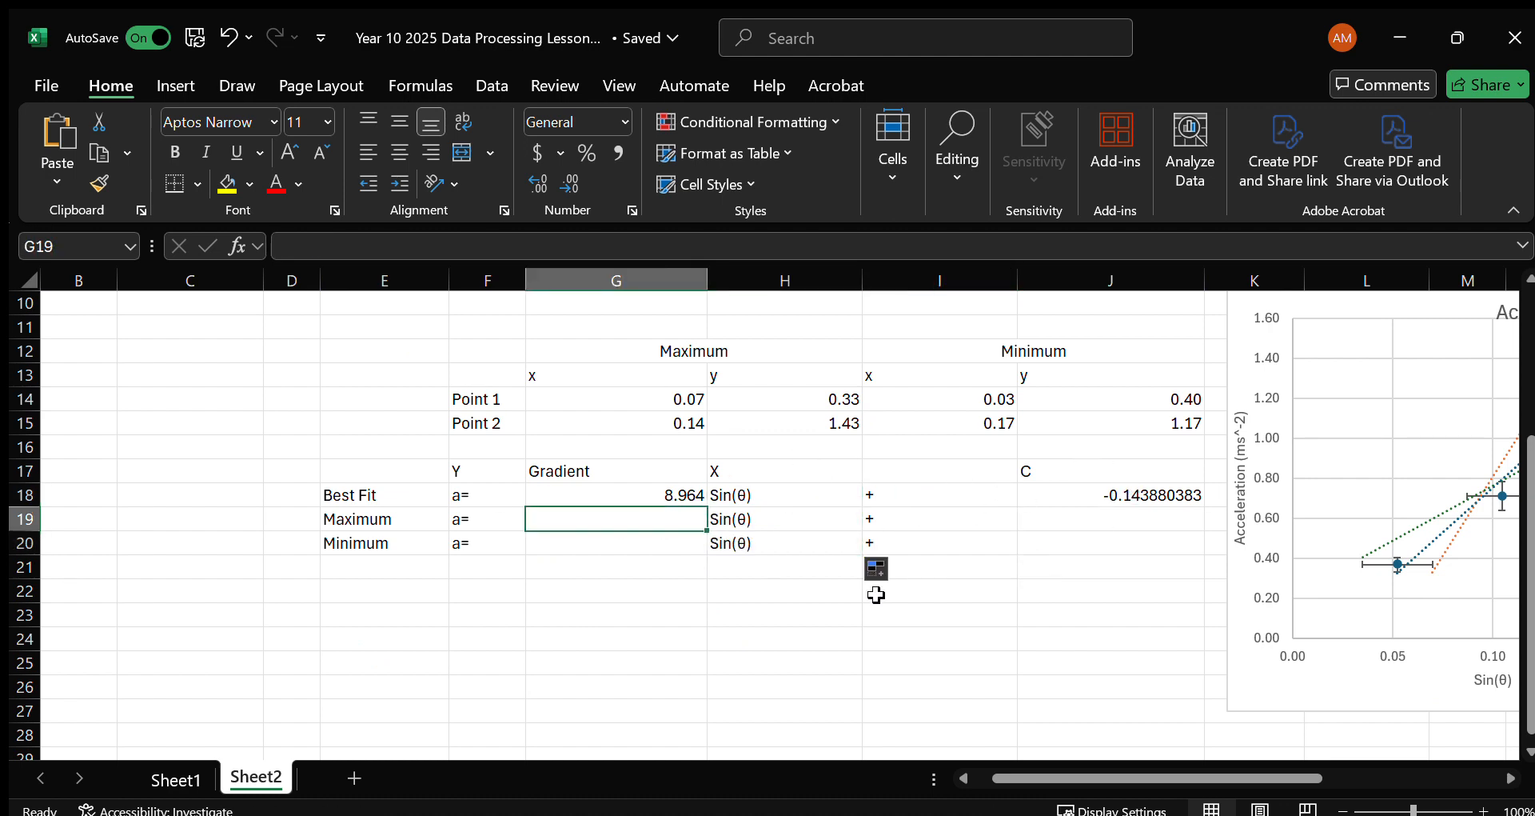
pyautogui.write('=SLOPE(')
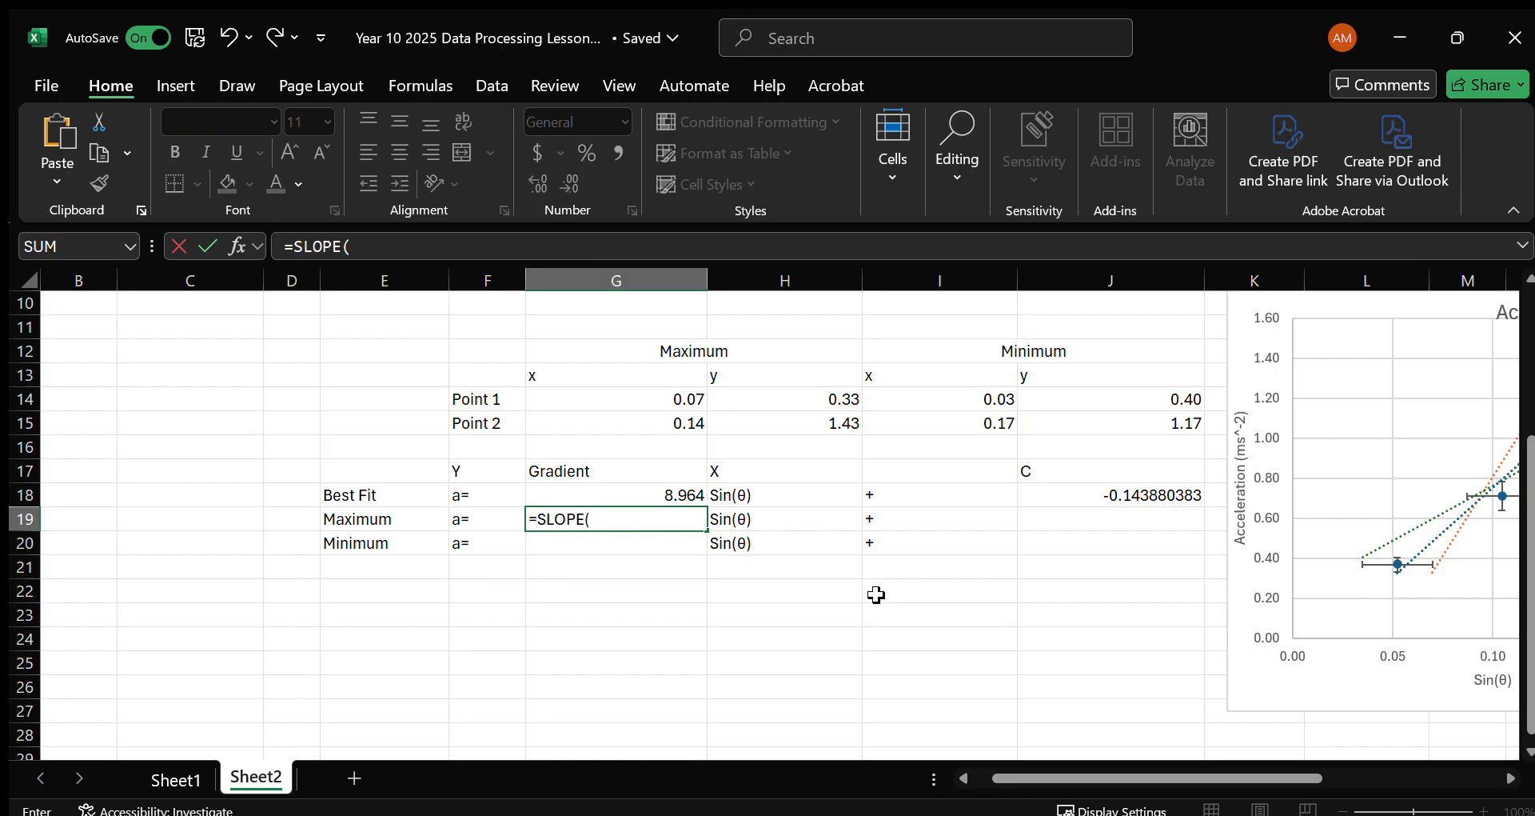
pyautogui.scroll(2, 877, 594)
pyautogui.write('PE(')
pyautogui.moveTo(795, 546); pyautogui.dragTo(795, 571)
pyautogui.write(',')
pyautogui.moveTo(633, 544); pyautogui.dragTo(637, 568)
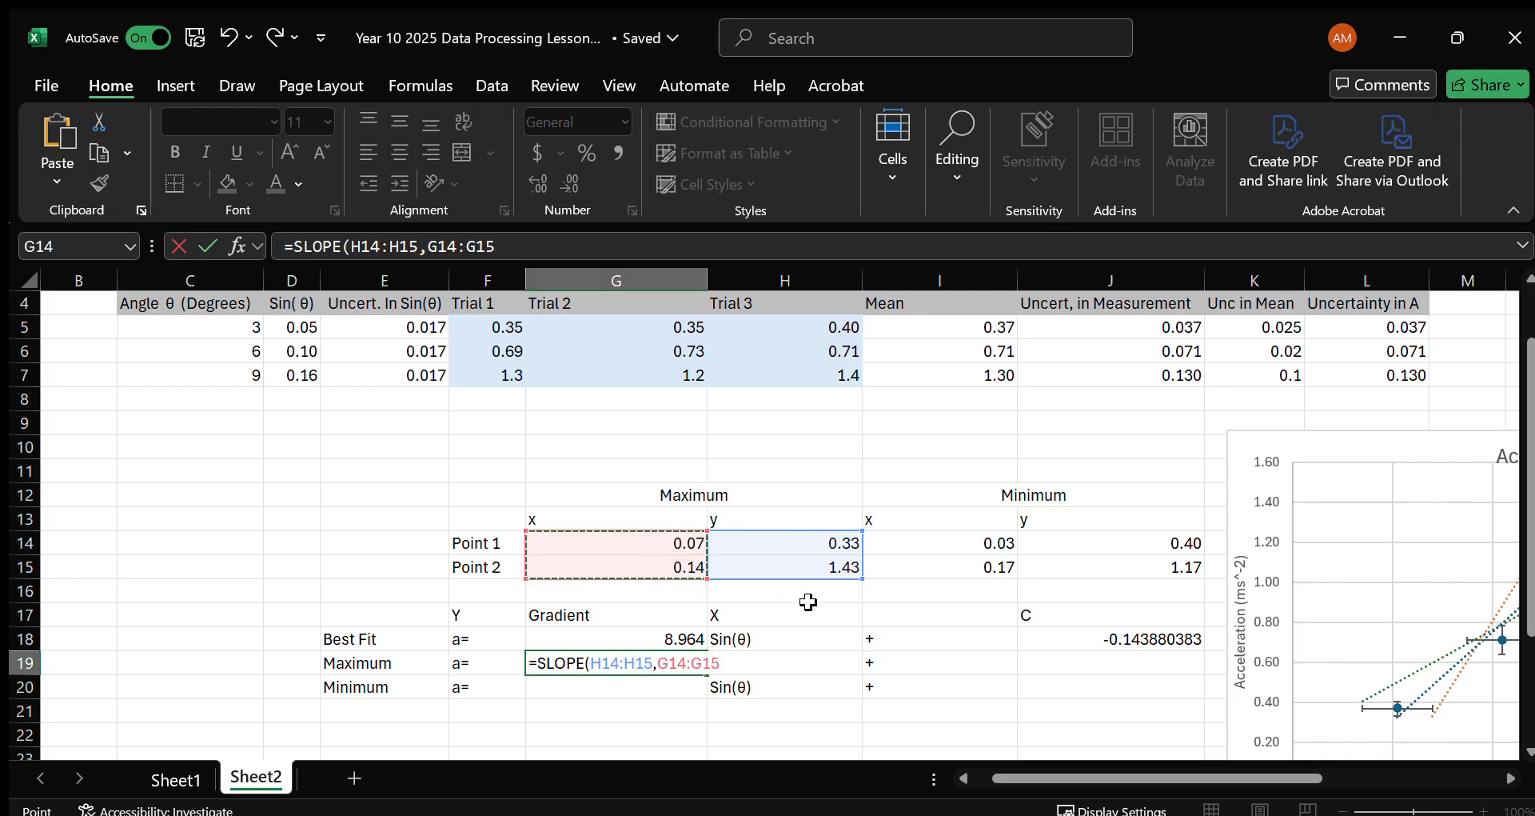
pyautogui.write(')')
pyautogui.press('Return')
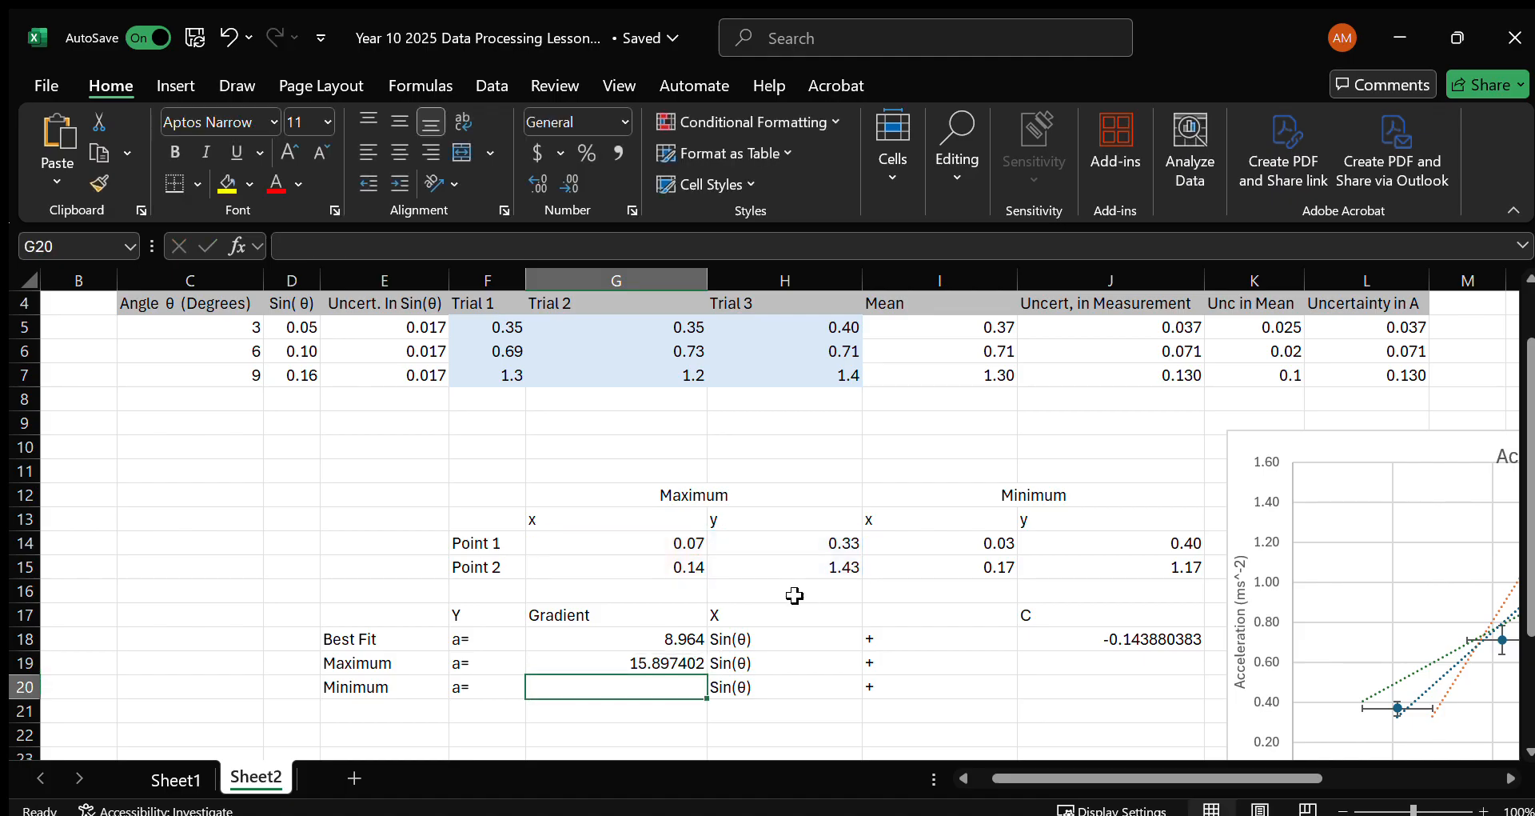
pyautogui.click(648, 669)
pyautogui.click(562, 185)
pyautogui.click(562, 185)
pyautogui.click(562, 186)
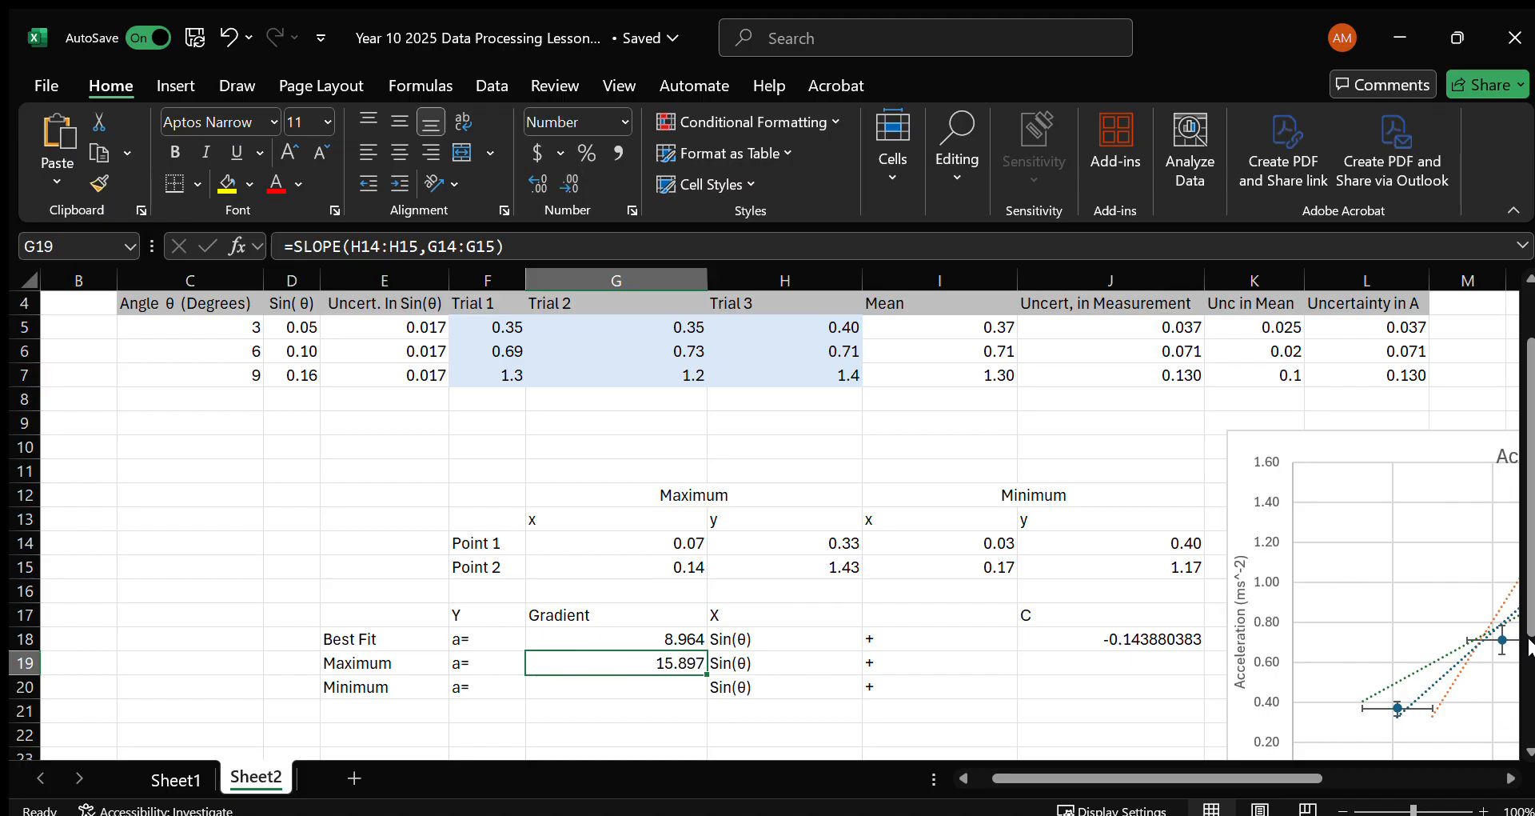
# Calculate the maximum line's intercept in J19 with =INTERCEPT(H14:H15,G14:G15).
pyautogui.click(1091, 662)
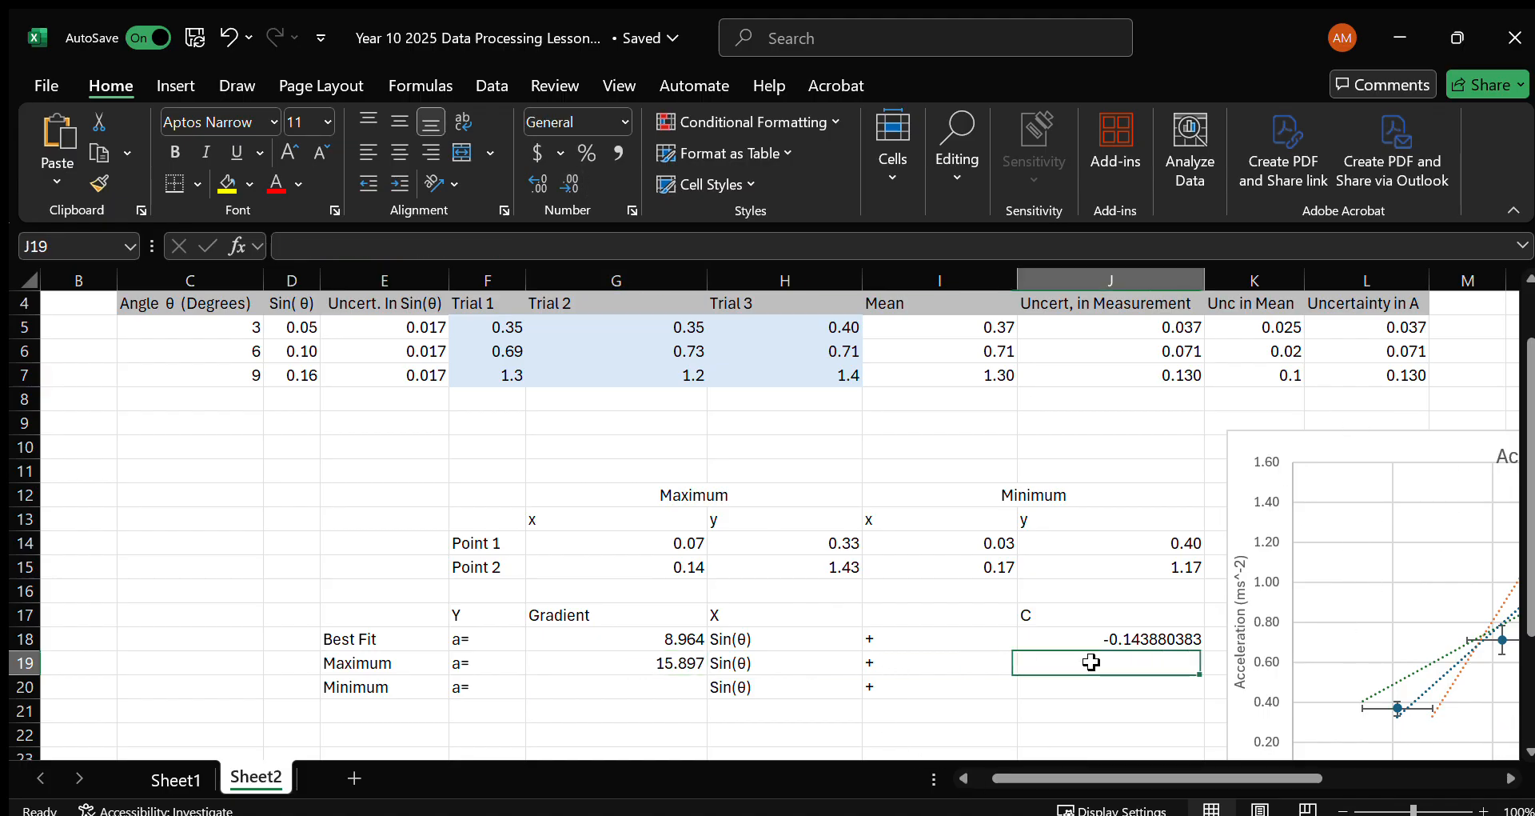
pyautogui.write('=INTERC')
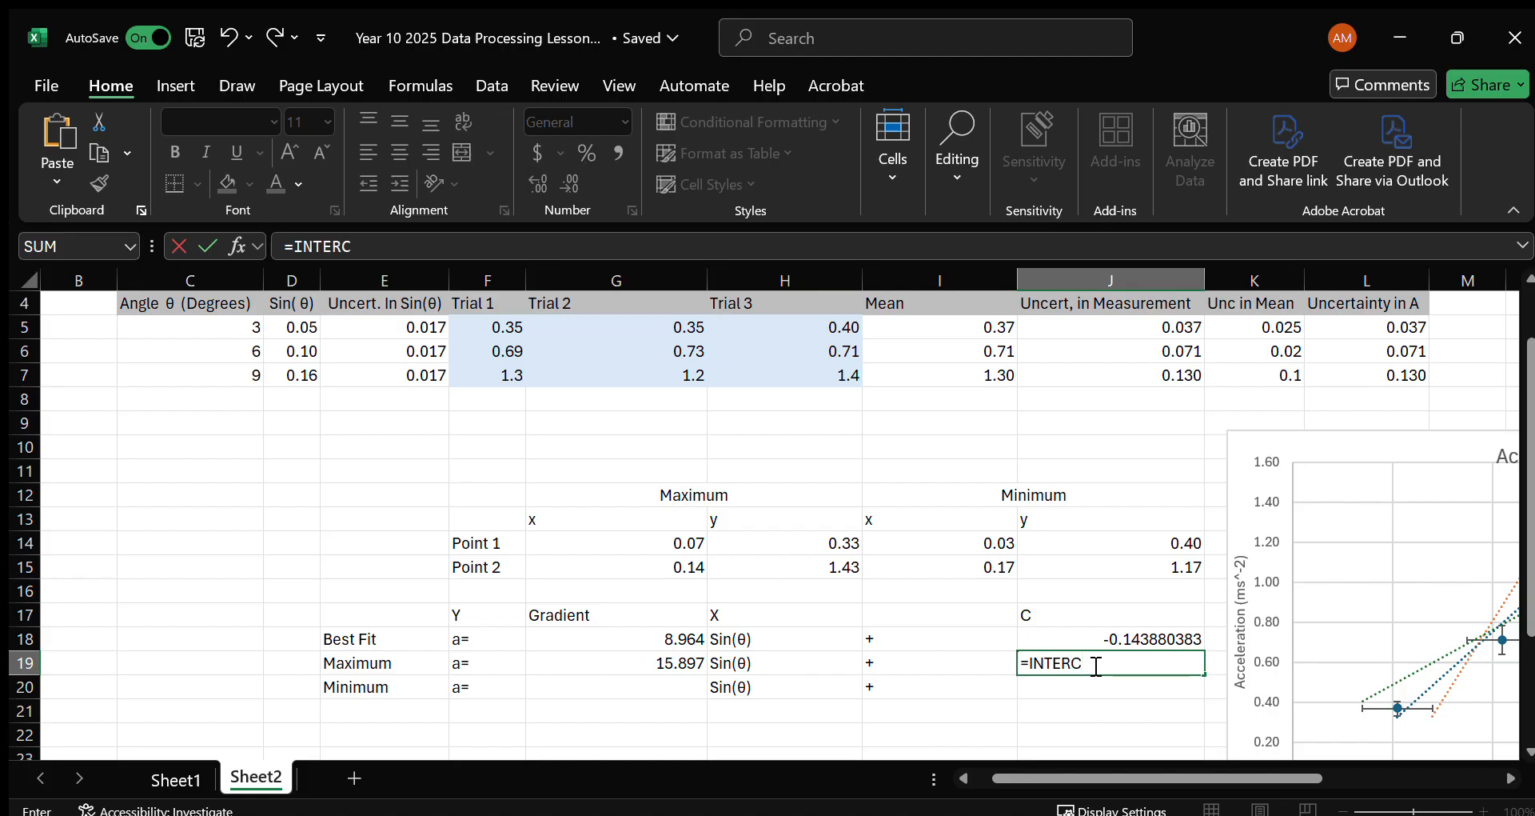
pyautogui.write('EPT(')
pyautogui.moveTo(752, 543); pyautogui.dragTo(757, 564)
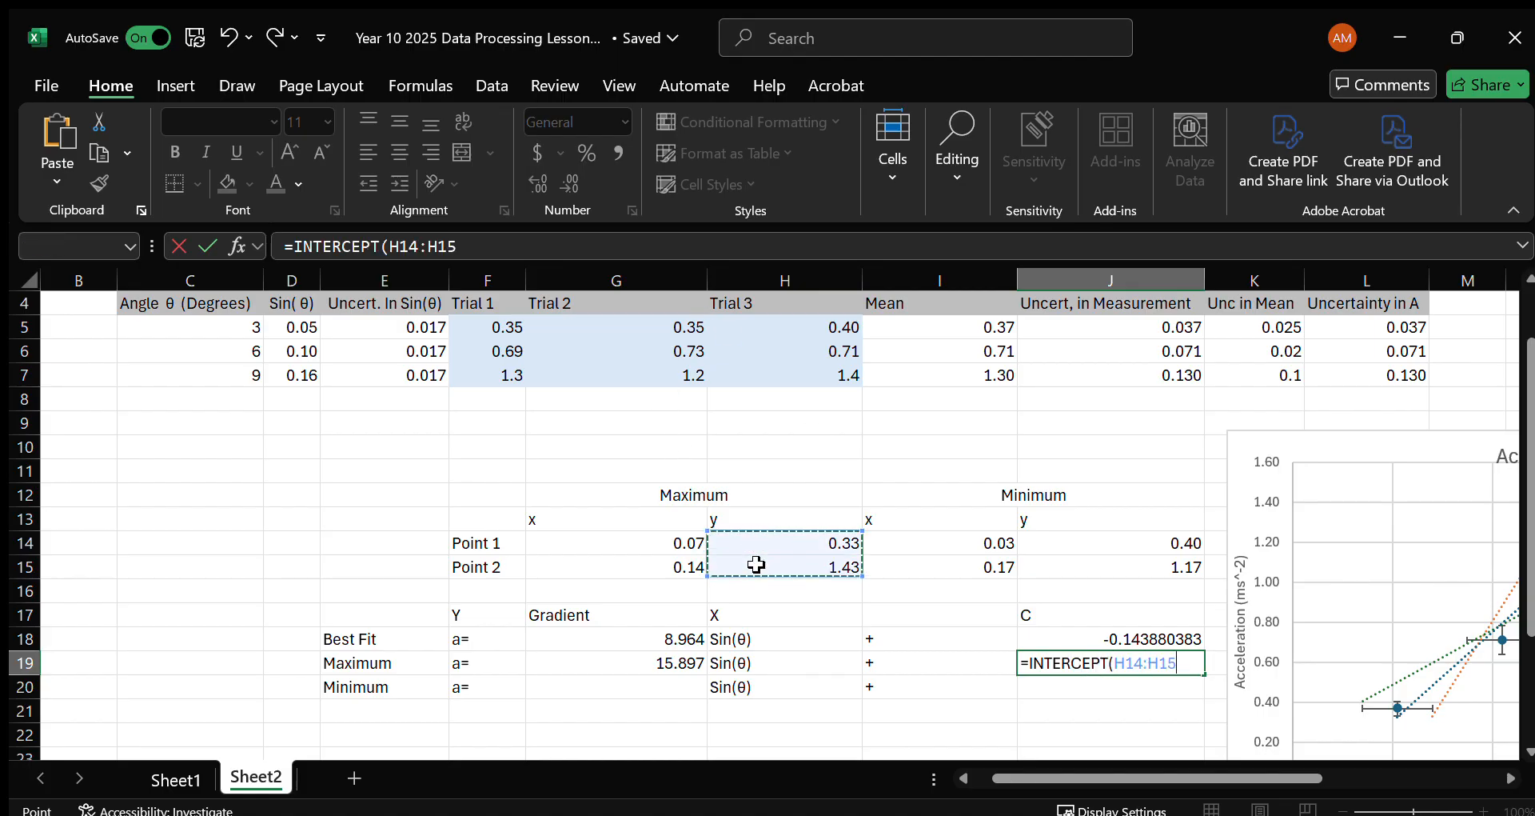
pyautogui.write(',')
pyautogui.moveTo(622, 543); pyautogui.dragTo(626, 564)
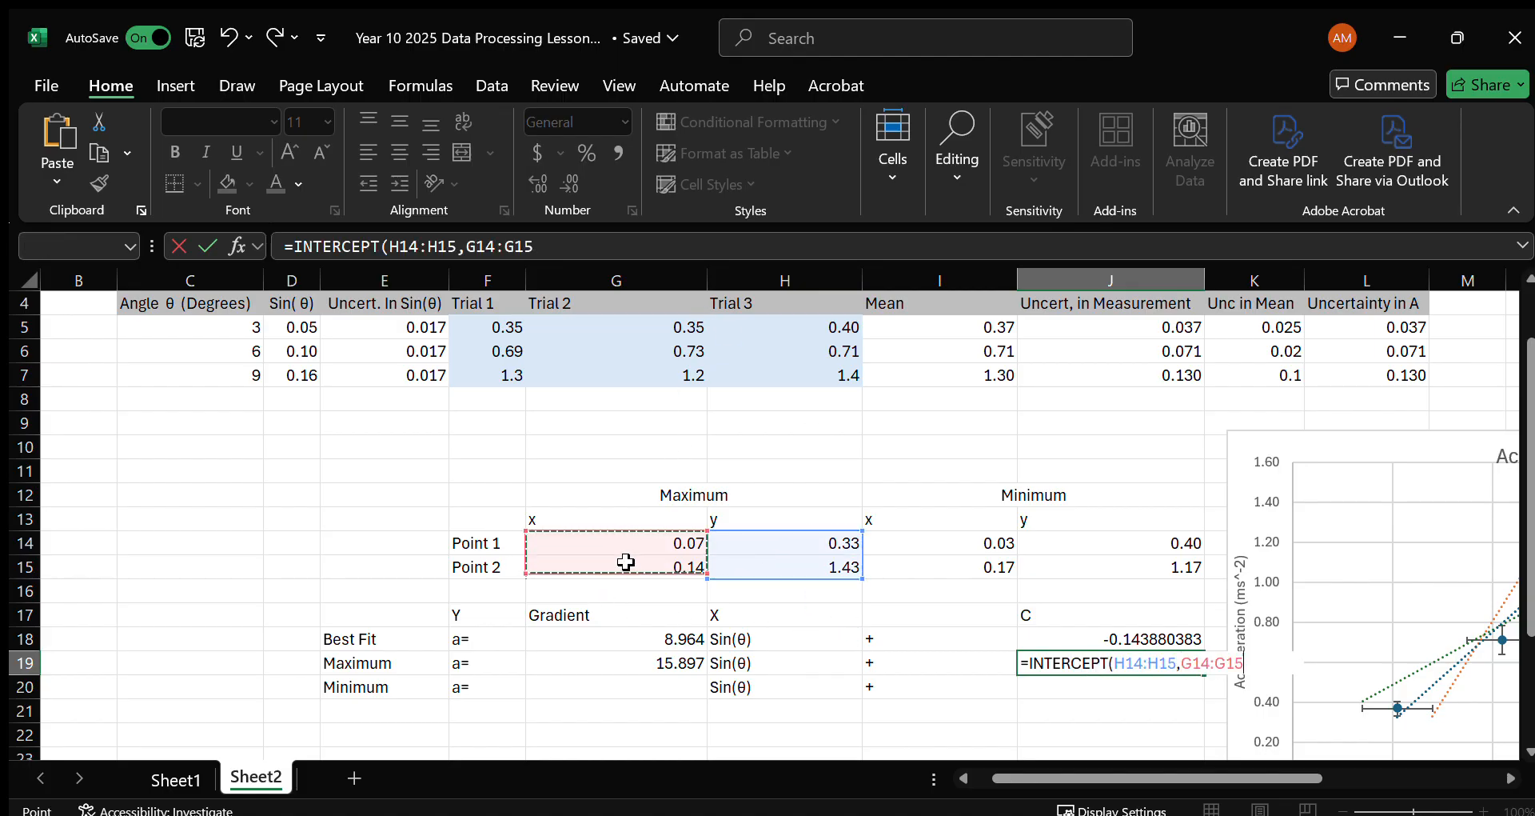
pyautogui.write(')')
pyautogui.press('Return')
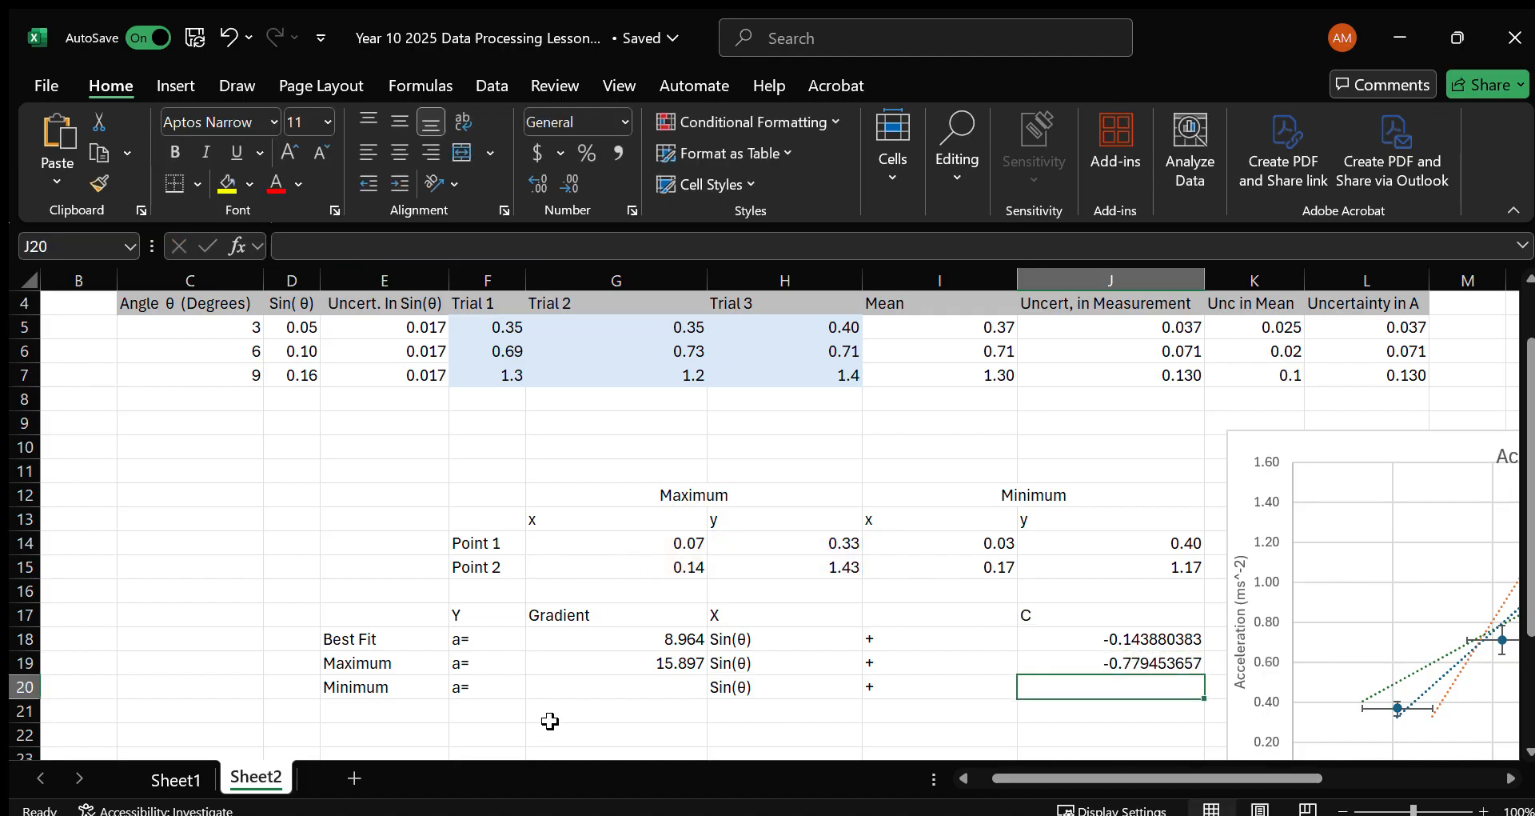
# Calculate the minimum gradient in G20 with =SLOPE(J14:J15,I14:I15).
pyautogui.click(607, 689)
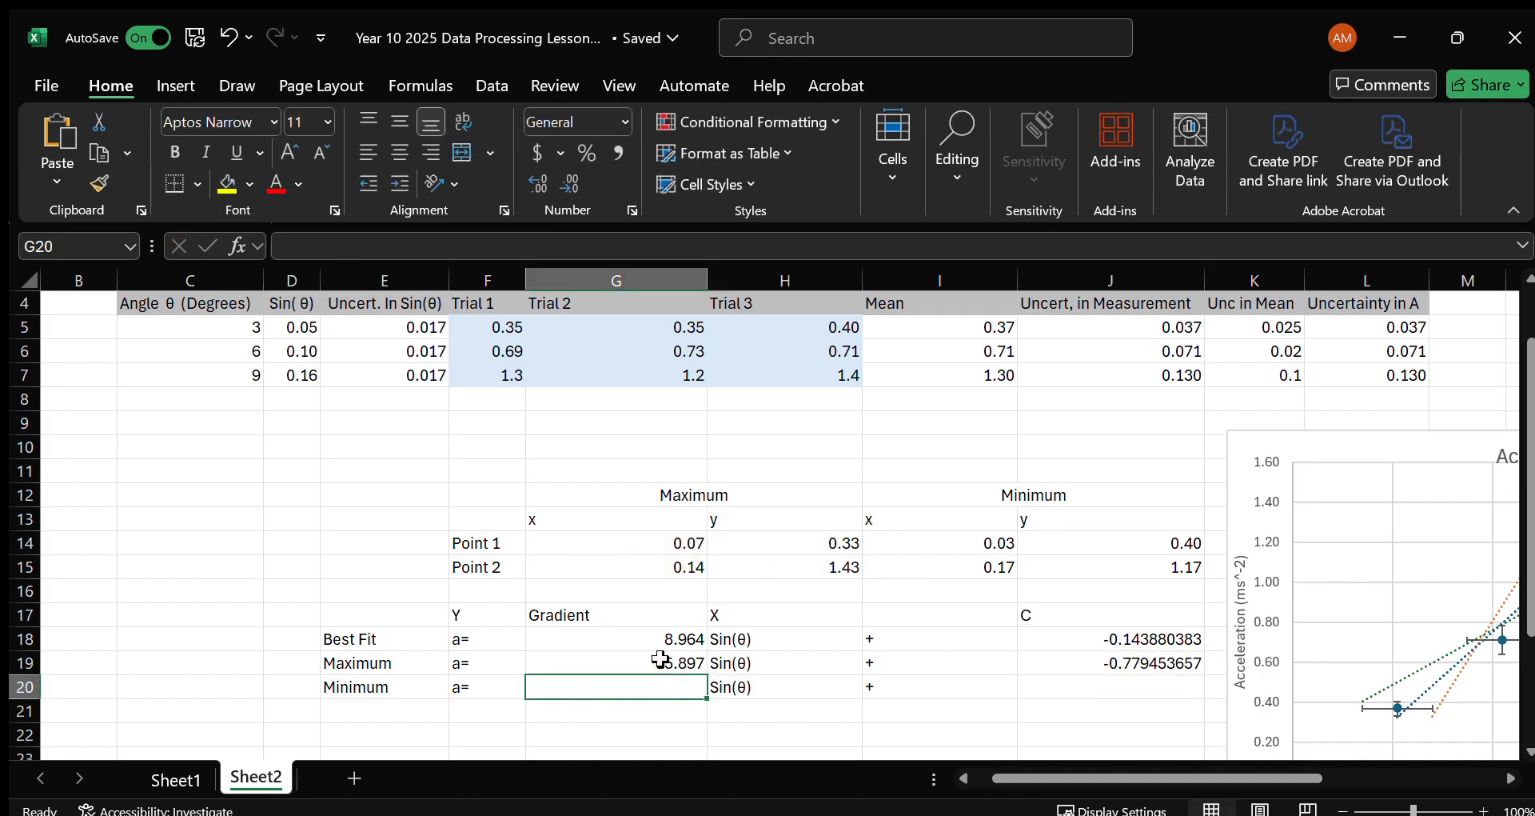
pyautogui.write('=SLOPE(')
pyautogui.moveTo(1065, 542); pyautogui.dragTo(1068, 563)
pyautogui.write(',')
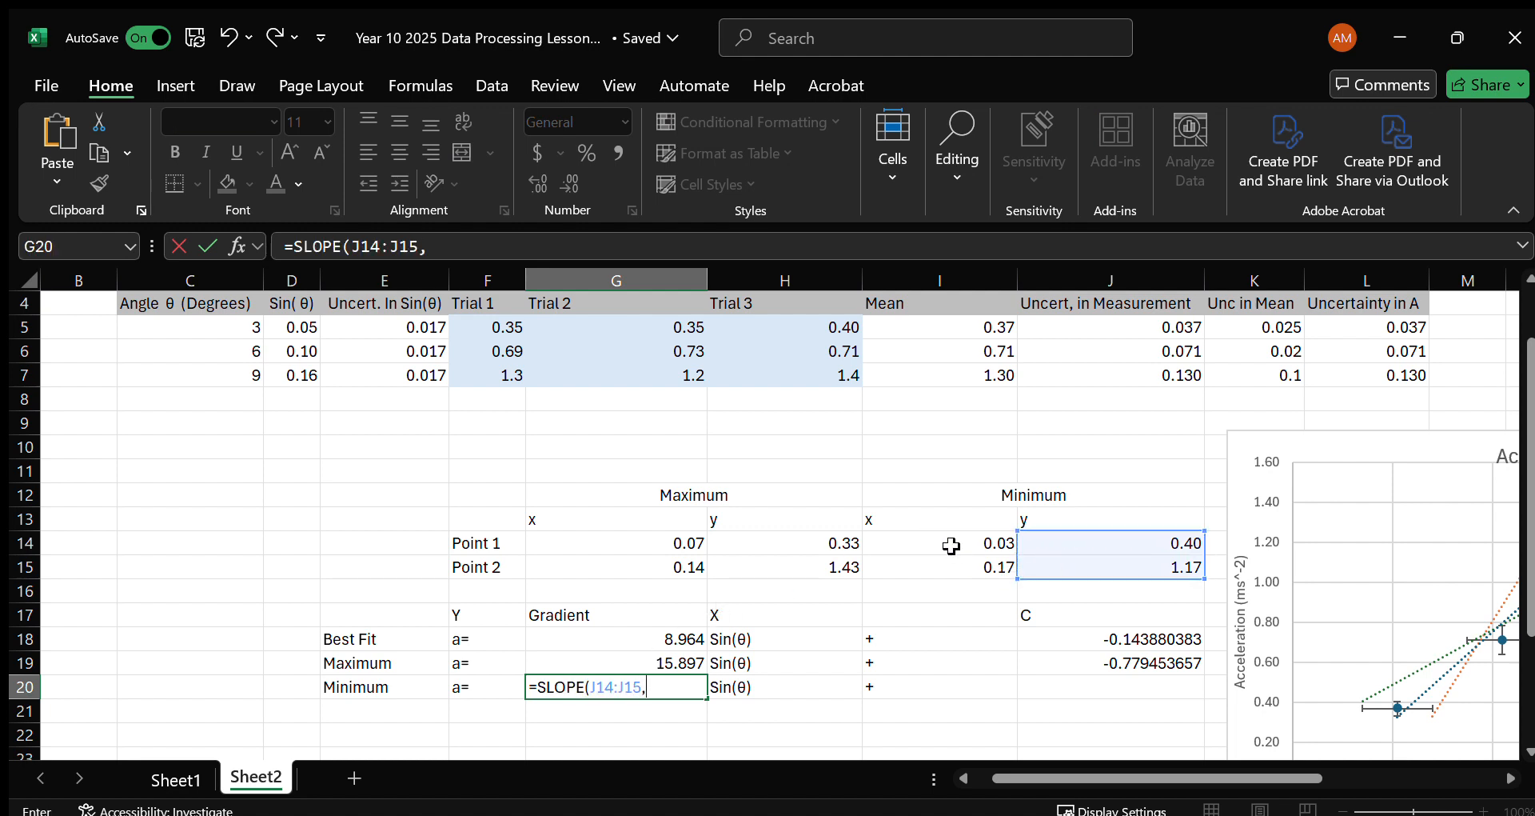
pyautogui.moveTo(952, 545); pyautogui.dragTo(956, 573)
pyautogui.press('Return')
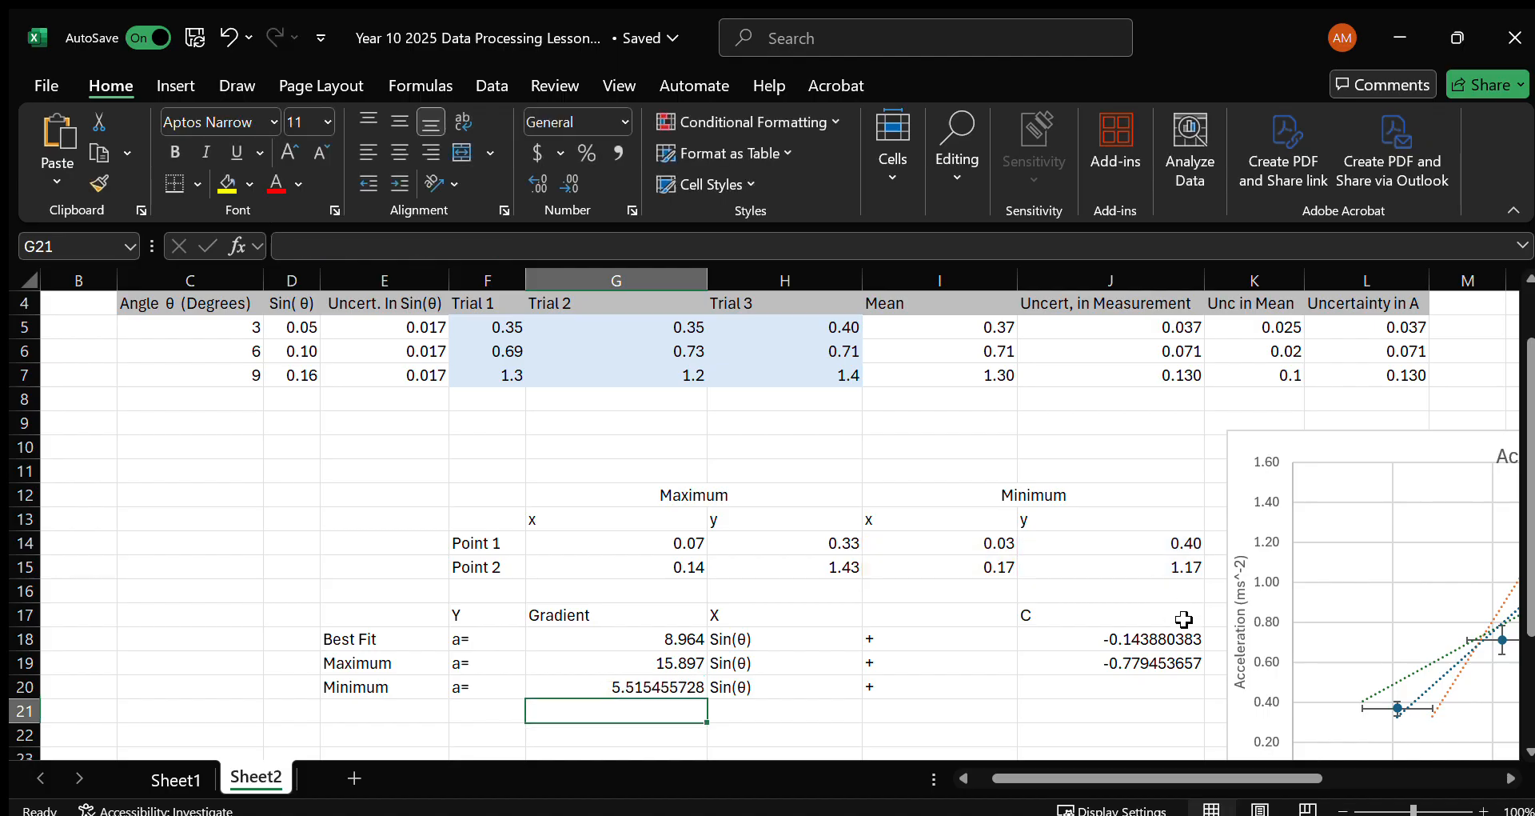
# Calculate the minimum line's intercept in J20 with =INTERCEPT(J14:J15,I14:I15) and compare the results with the chart's trendline equations.
pyautogui.click(1131, 686)
pyautogui.write('=INTE')
pyautogui.press('BackSpace')
pyautogui.write('TERCEPT(')
pyautogui.moveTo(1051, 546); pyautogui.dragTo(1048, 562)
pyautogui.write(',')
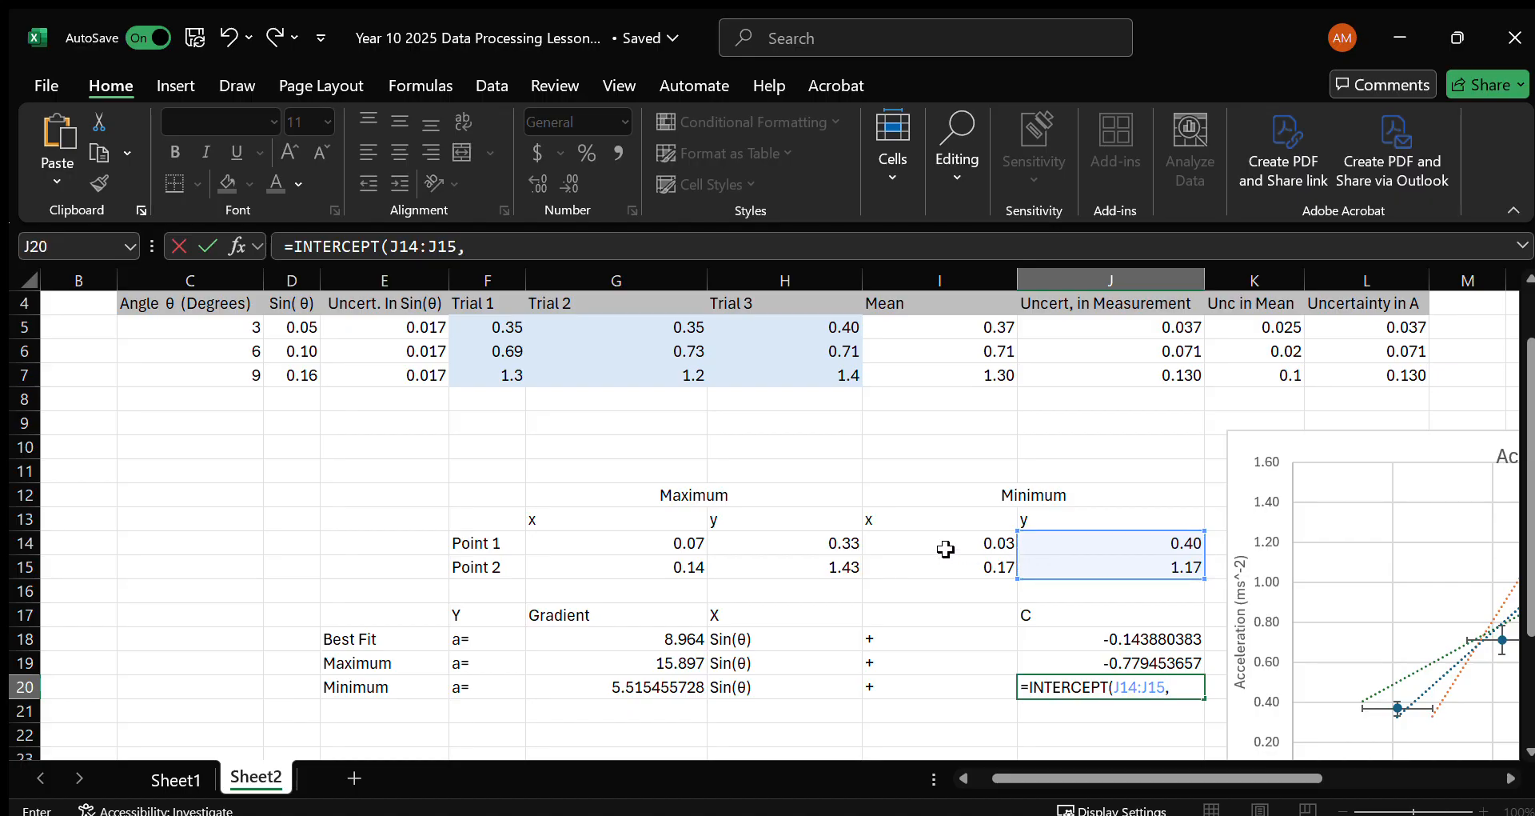
pyautogui.moveTo(960, 546); pyautogui.dragTo(990, 569)
pyautogui.write(',')
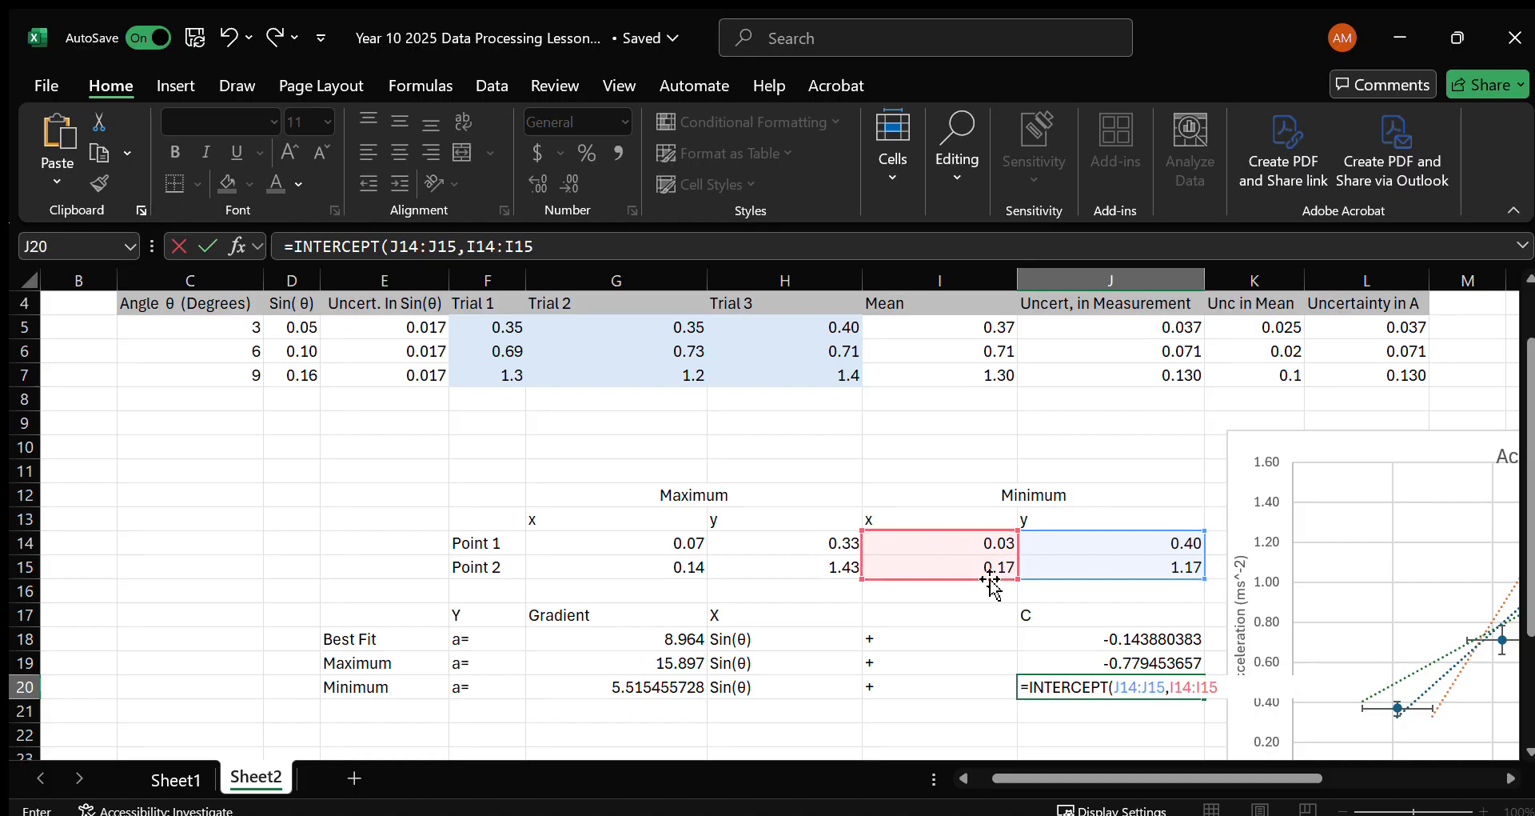
pyautogui.press('Return')
pyautogui.click(1095, 684)
pyautogui.hscroll(2, 1122, 677)
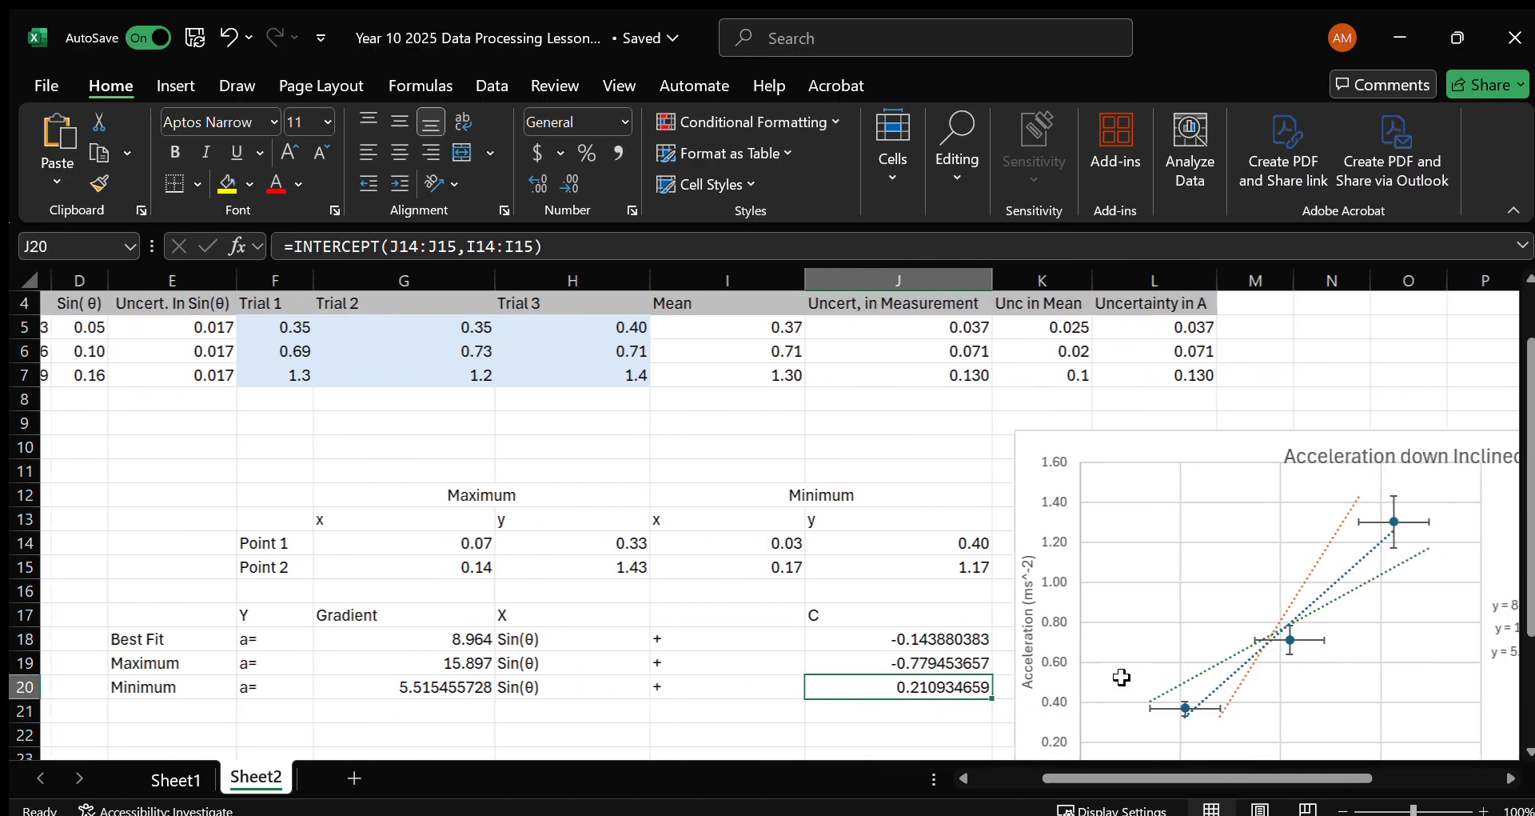
pyautogui.hscroll(4, 1122, 678)
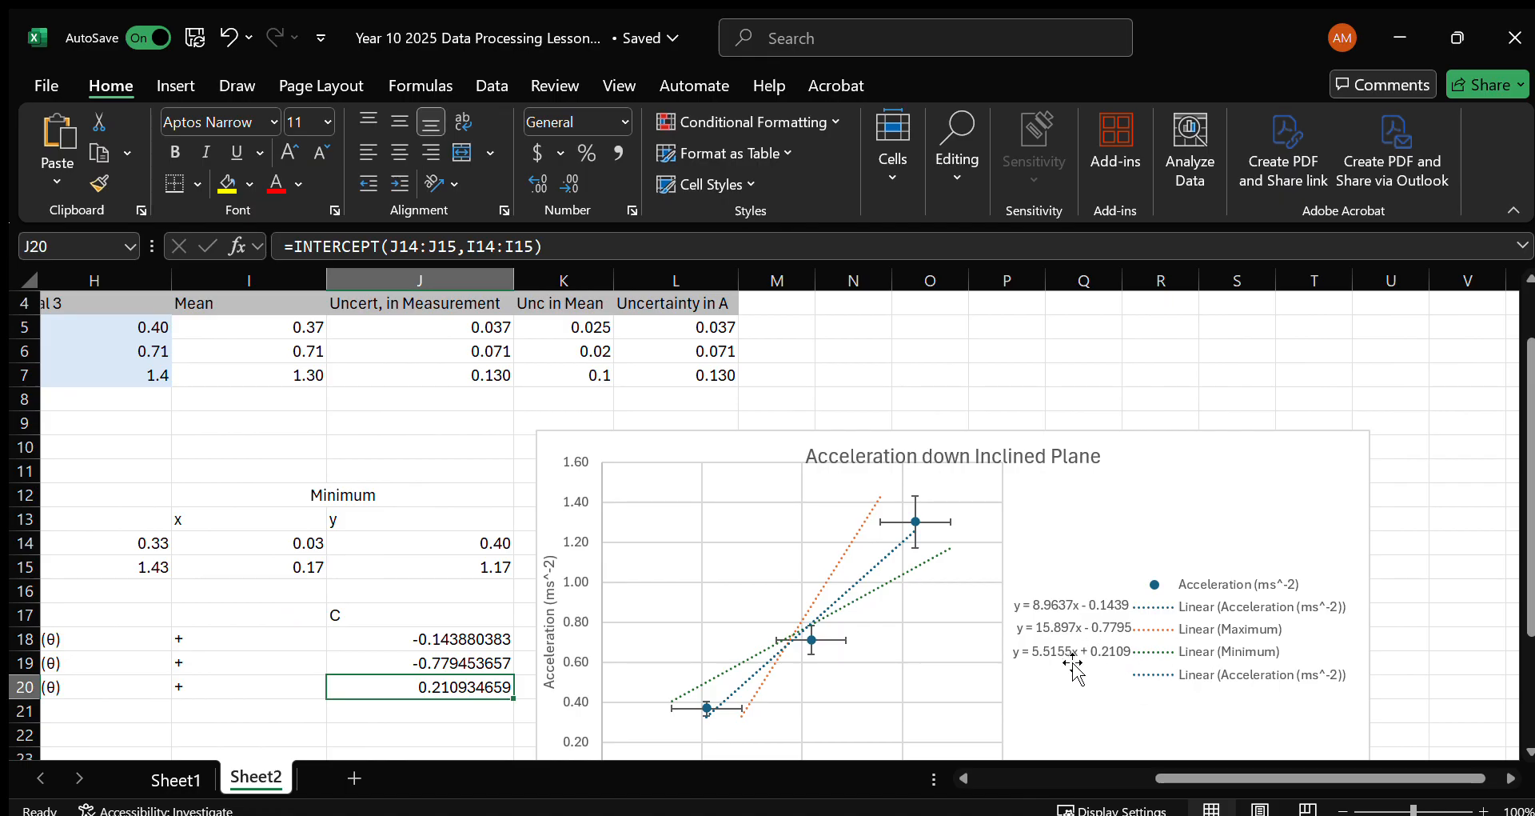
pyautogui.hscroll(-6, 782, 720)
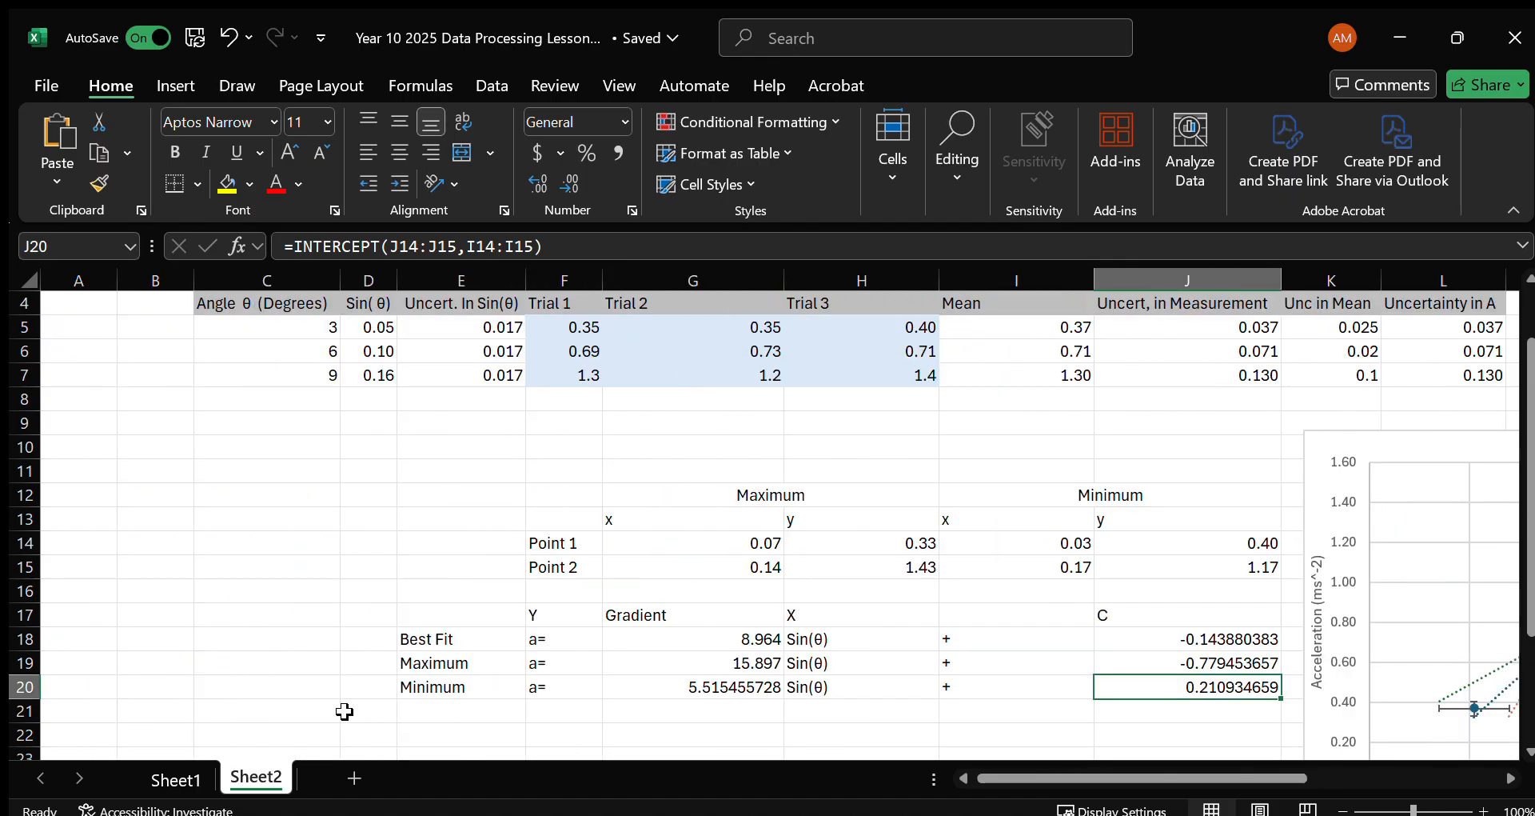
# Format the gradients in G18:G20 and the intercepts in J18:J20 to two decimal places.
pyautogui.click(768, 682)
pyautogui.moveTo(755, 640); pyautogui.dragTo(747, 684)
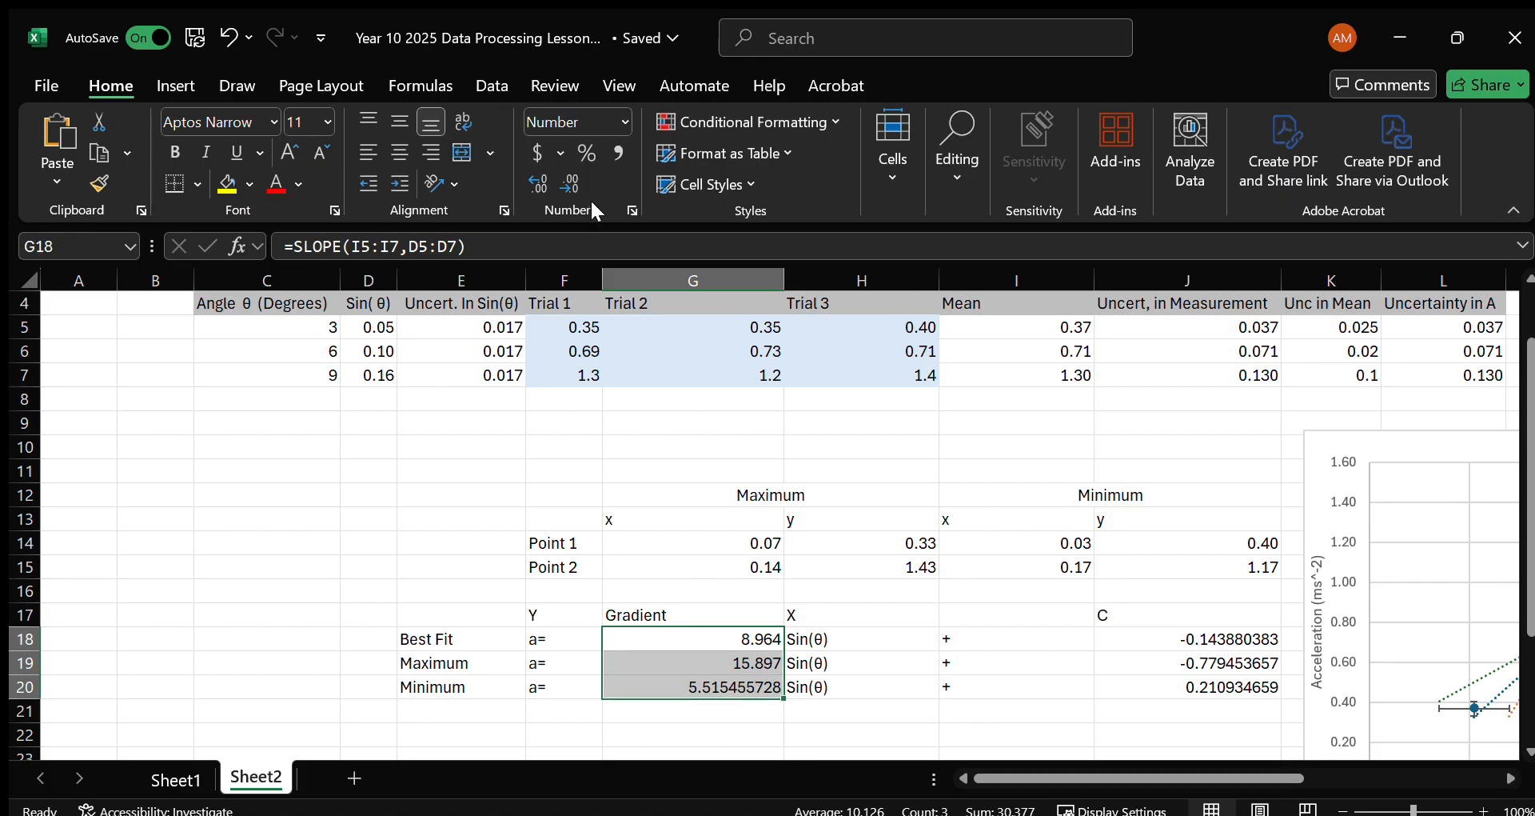
pyautogui.click(569, 190)
pyautogui.moveTo(1207, 639); pyautogui.dragTo(1204, 682)
pyautogui.click(570, 185)
pyautogui.click(571, 185)
pyautogui.click(571, 185)
pyautogui.click(571, 185)
pyautogui.click(571, 185)
pyautogui.click(571, 185)
pyautogui.click(571, 185)
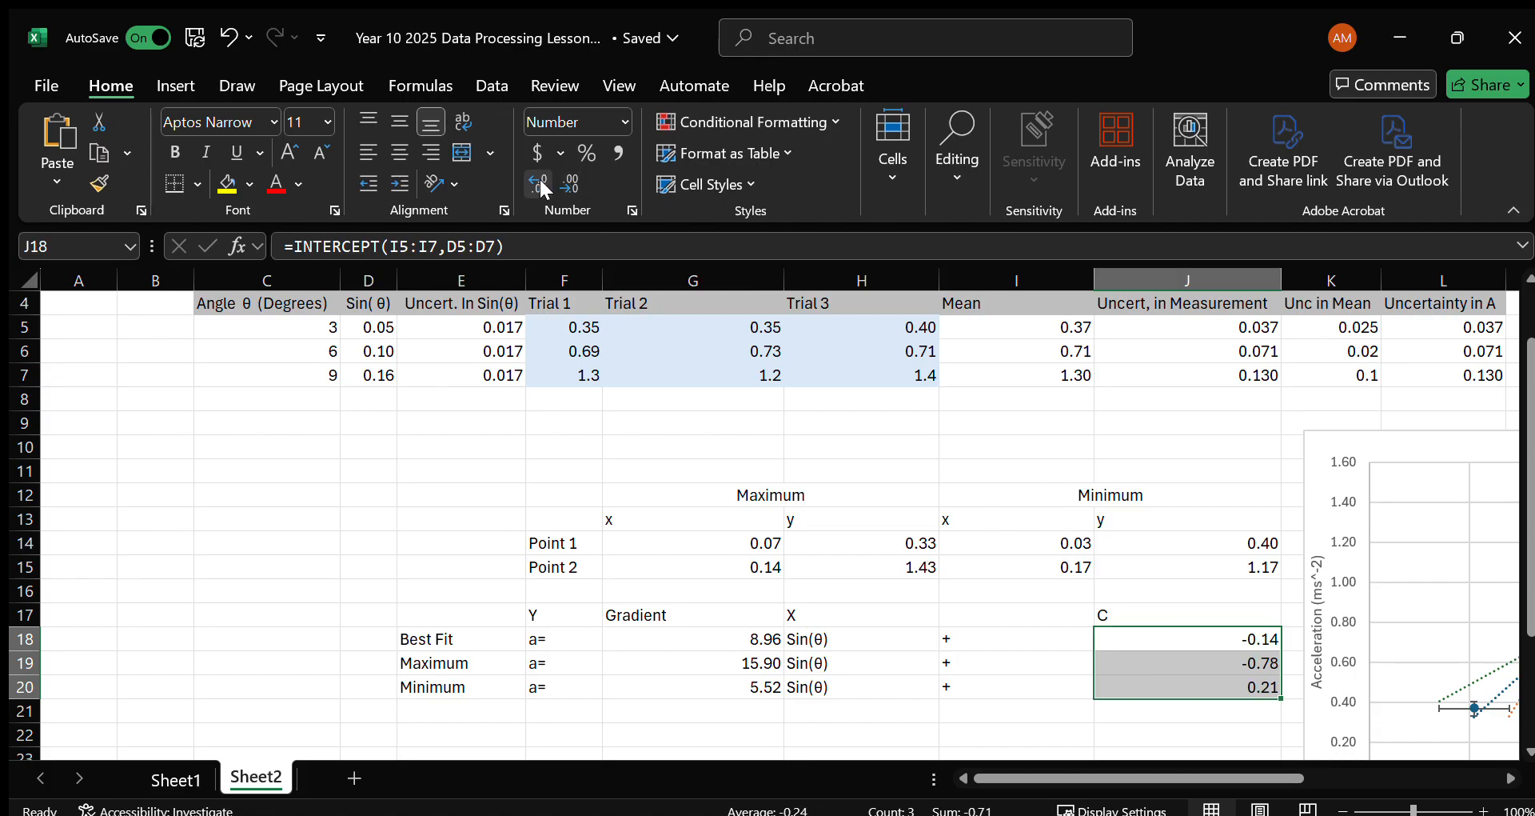
# Copy the Best Fit, Maximum and Minimum labels from E18:E20 into E23:E25.
pyautogui.scroll(1, 1053, 517)
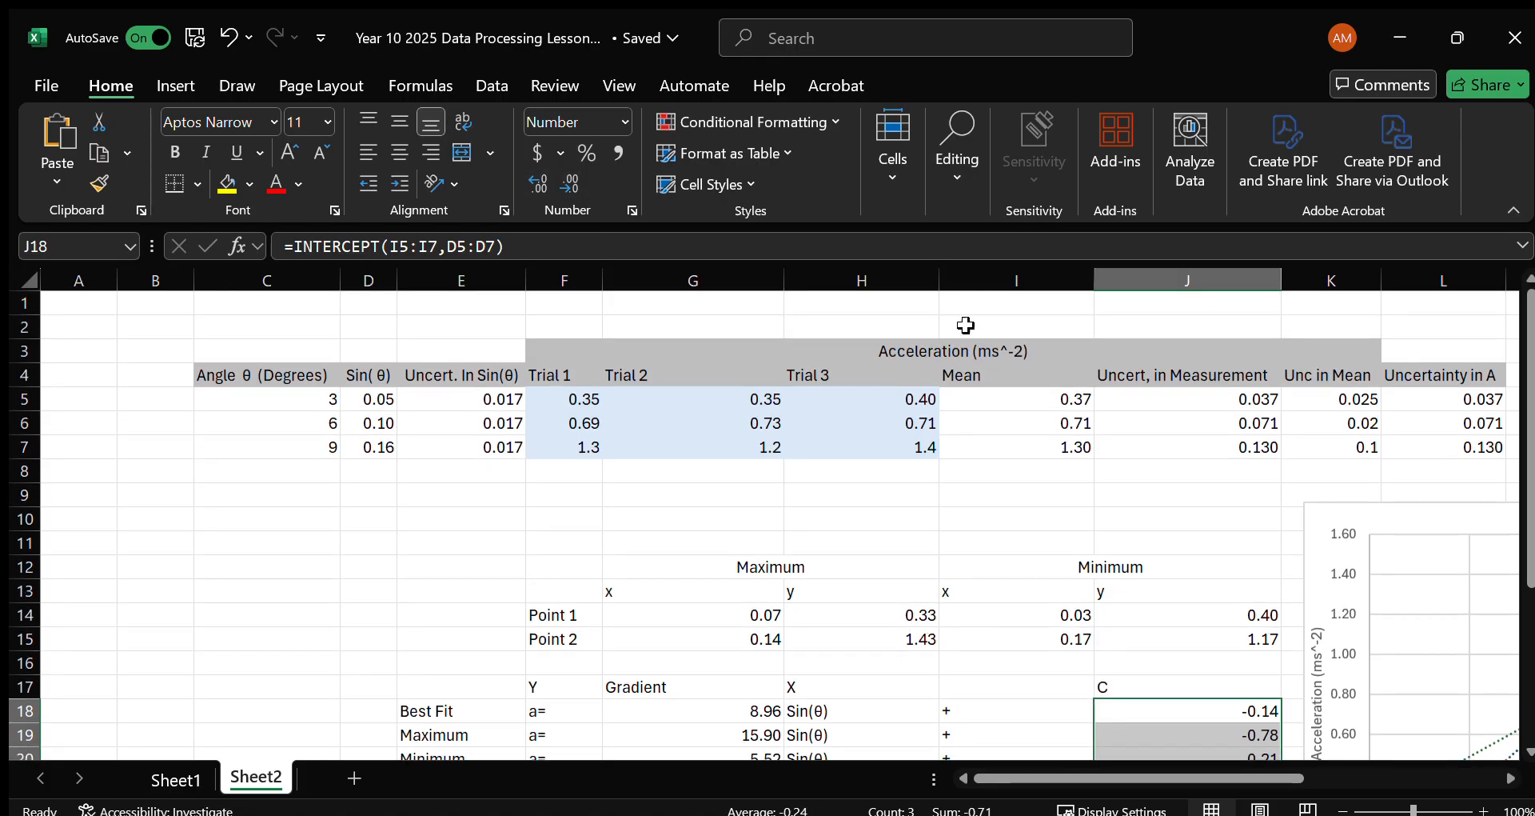
pyautogui.scroll(-2, 1184, 559)
pyautogui.click(687, 638)
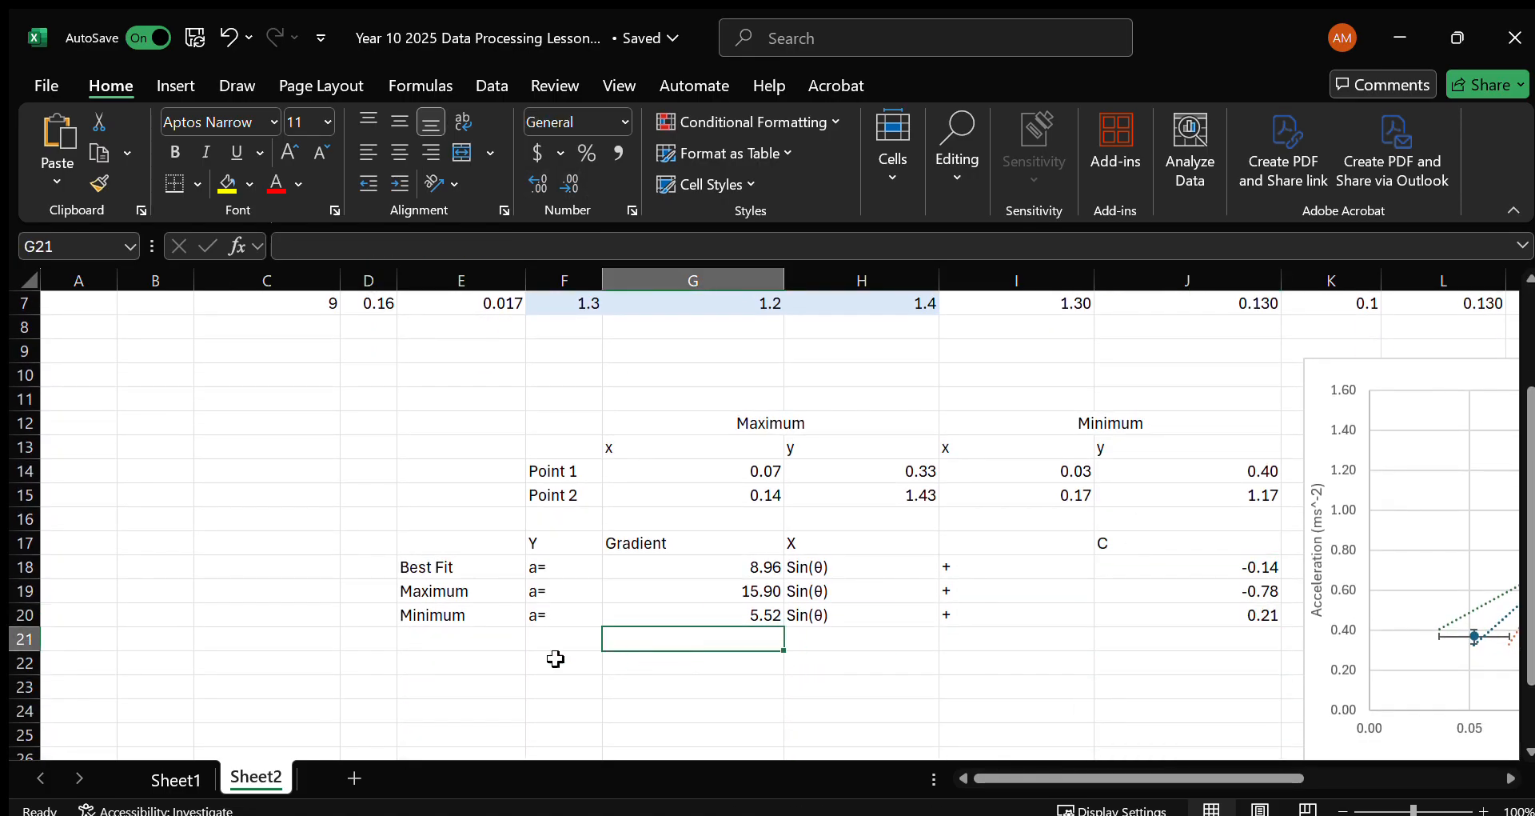
pyautogui.click(480, 663)
pyautogui.moveTo(473, 578); pyautogui.dragTo(463, 607)
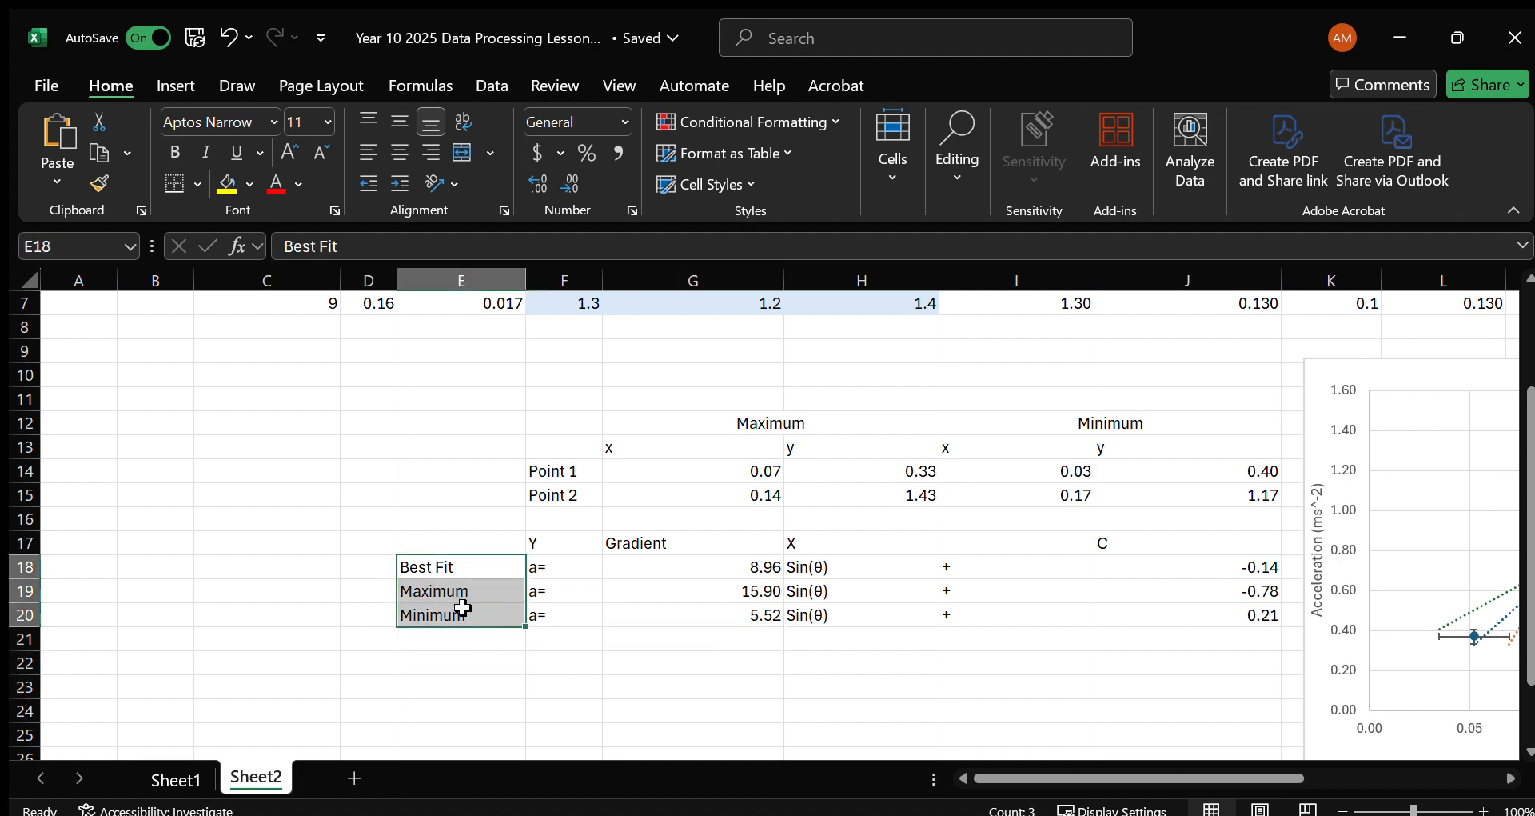
pyautogui.hotkey('ctrl', 'c')
pyautogui.click(483, 682)
pyautogui.hotkey('ctrl', 'v')
# Join the best-fit equation parts into one text in F23 with =CONCAT(F18:J18).
pyautogui.scroll(-1, 533, 698)
pyautogui.click(573, 614)
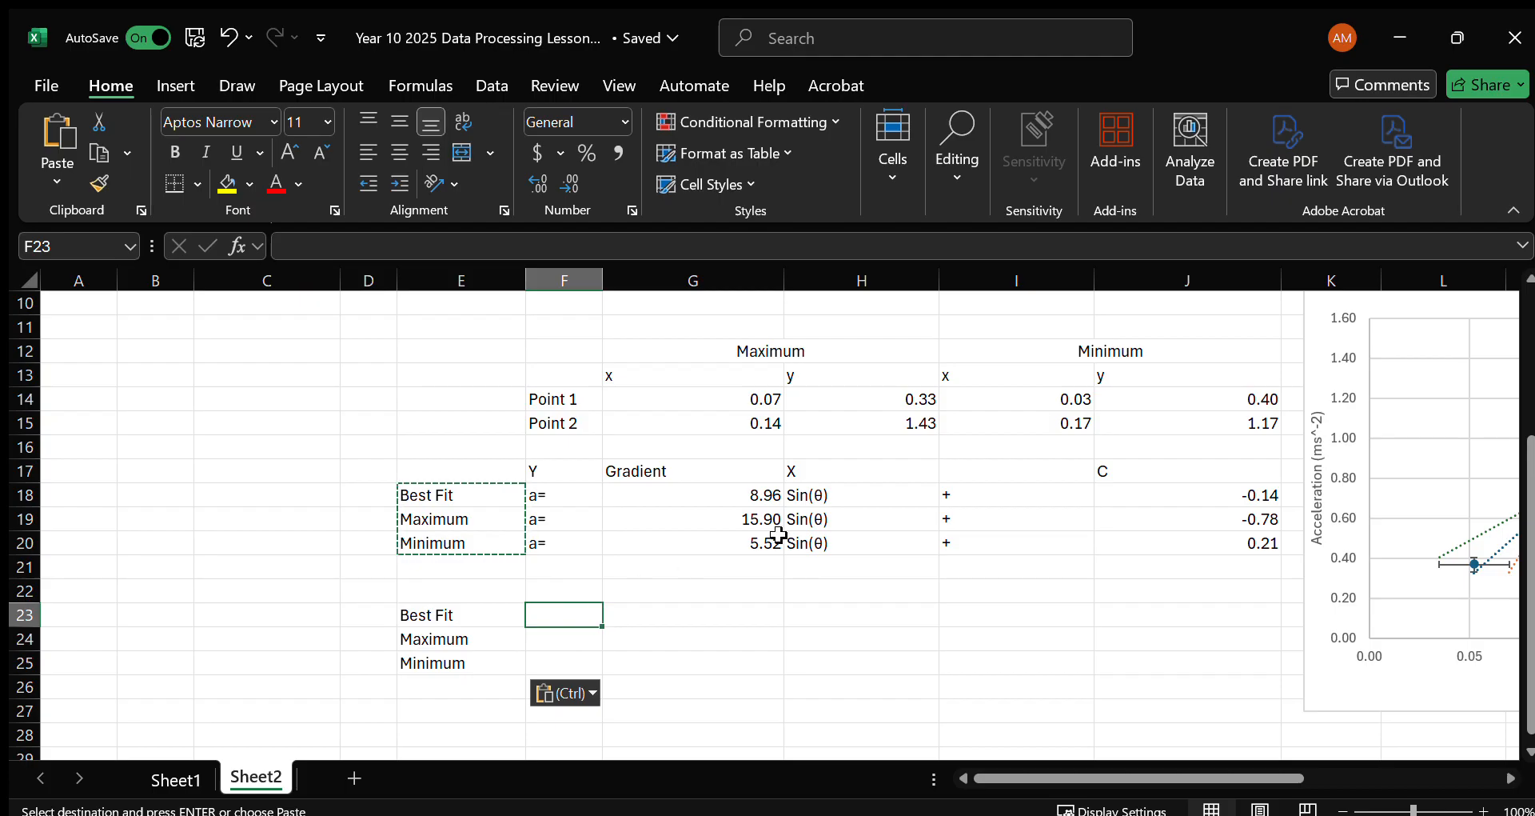
pyautogui.write('=')
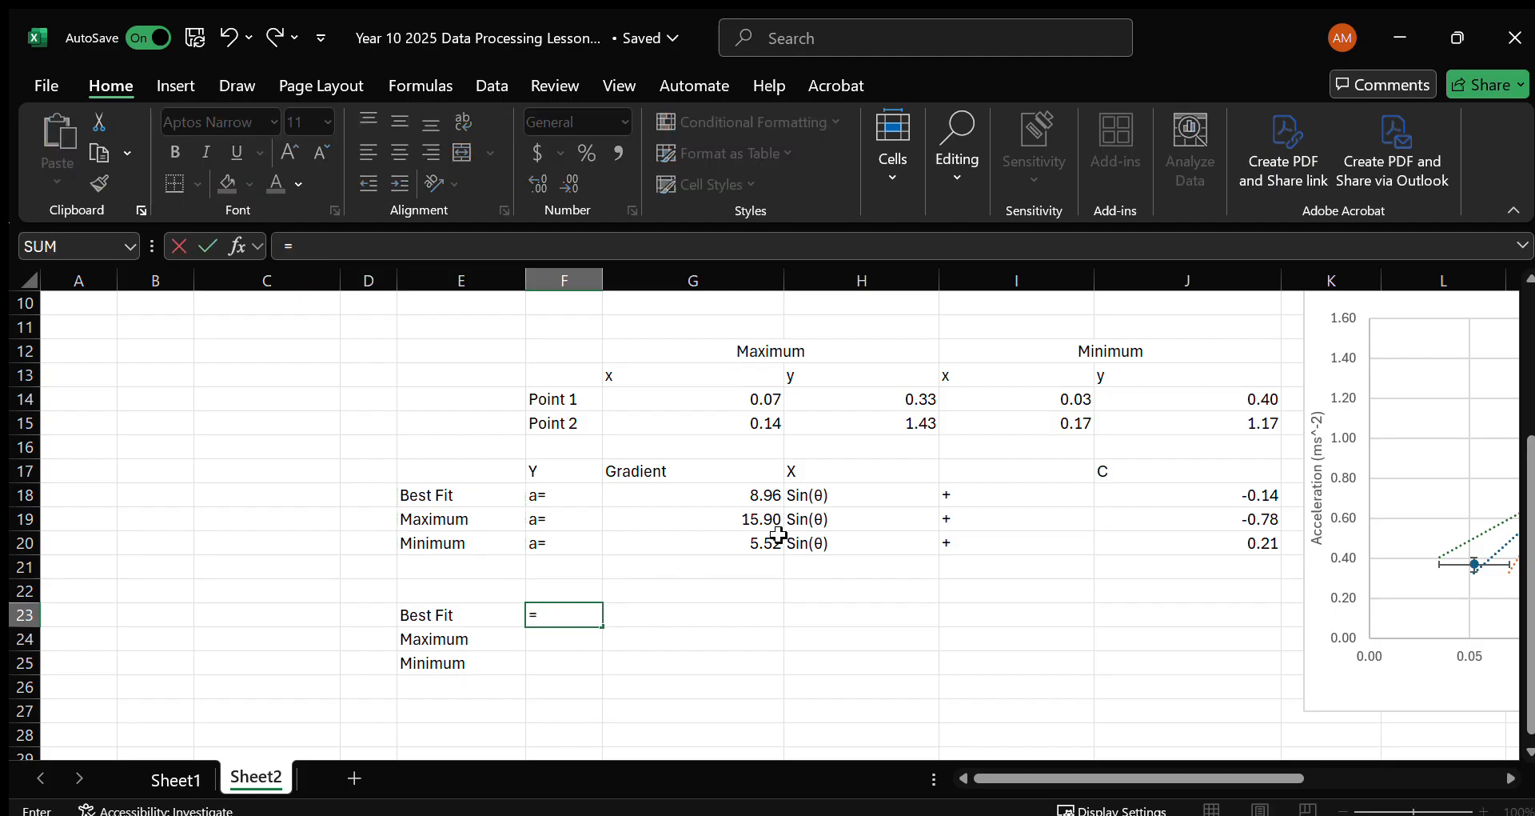
pyautogui.write('CONCAT(')
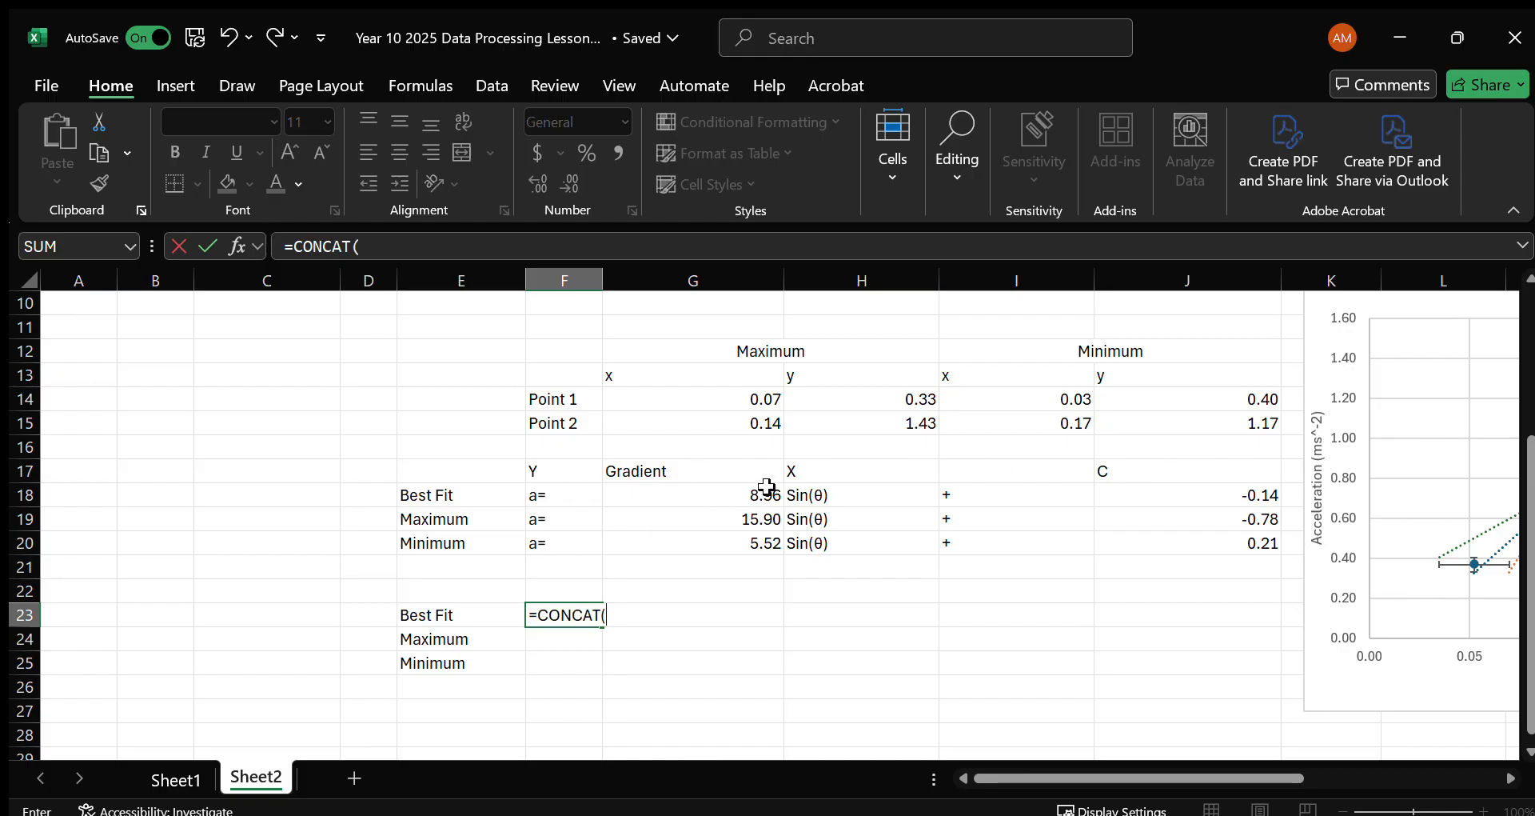
pyautogui.moveTo(539, 502); pyautogui.dragTo(1163, 474)
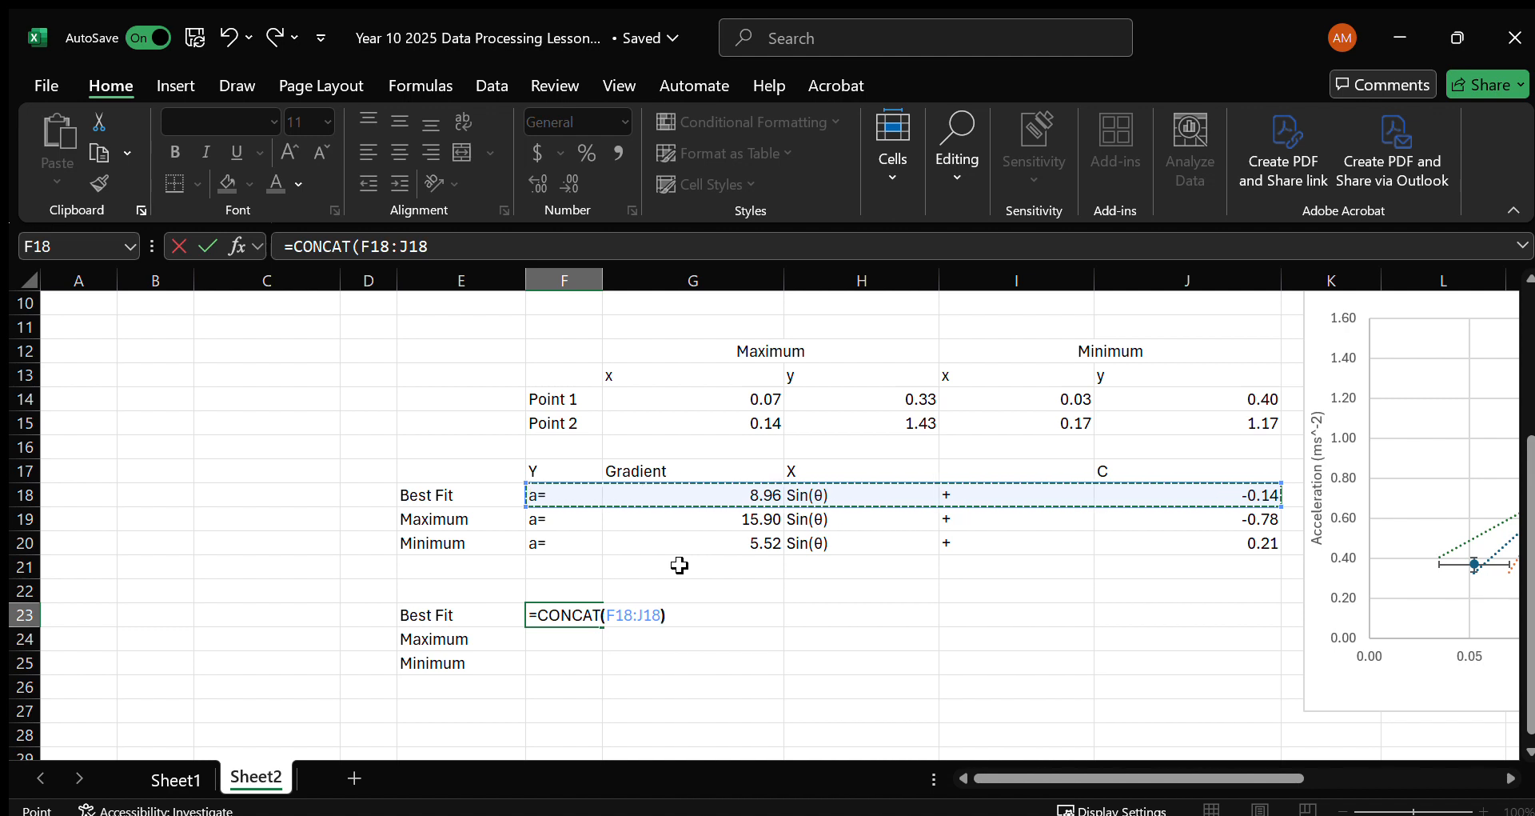
pyautogui.press('Return')
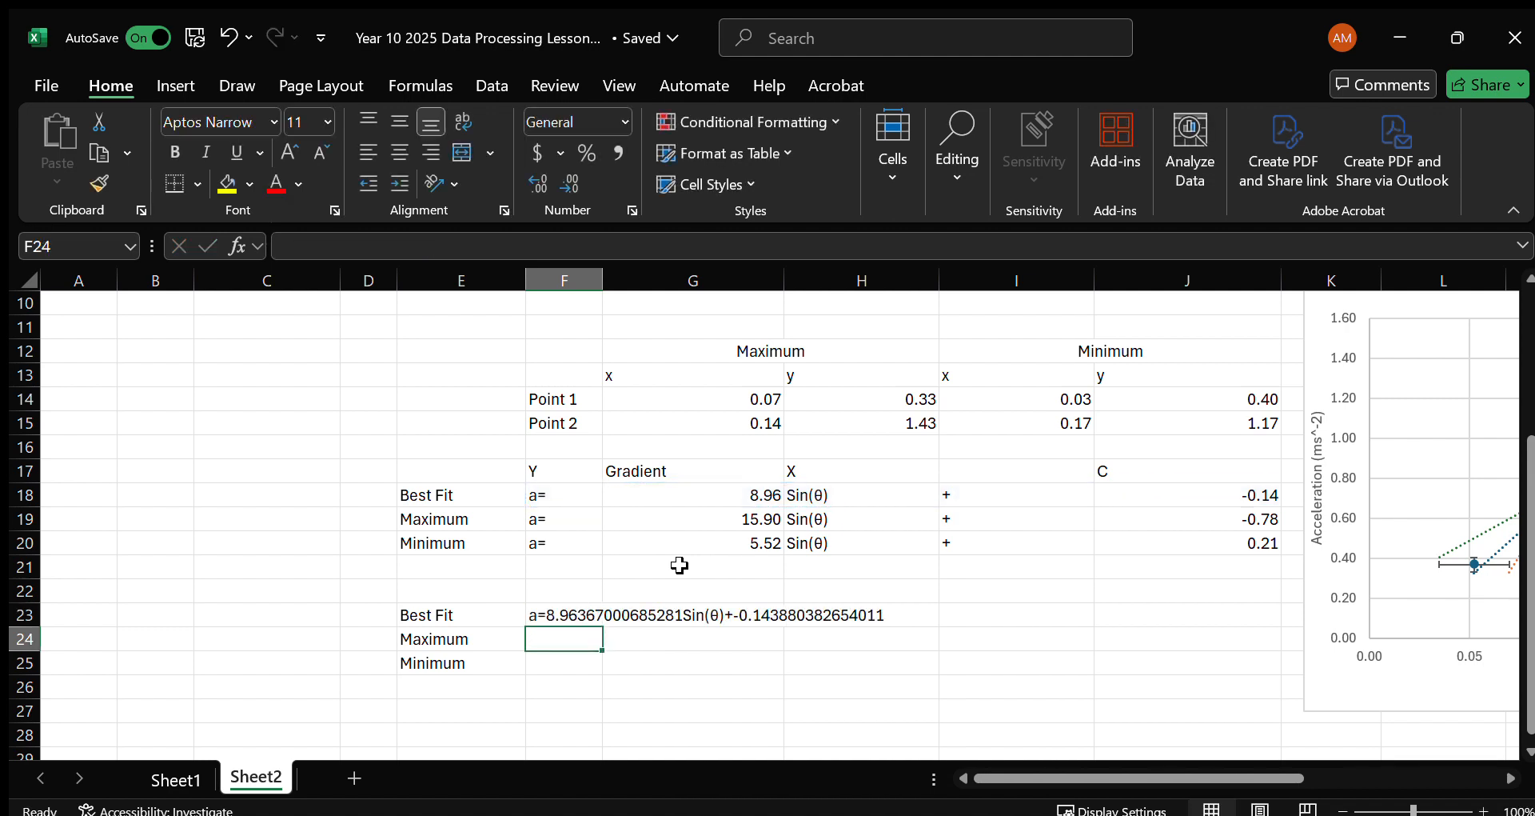
# Round the best-fit gradient in G18 to two decimals with =ROUND(SLOPE(I5:I7,D5:D7),2).
pyautogui.click(708, 494)
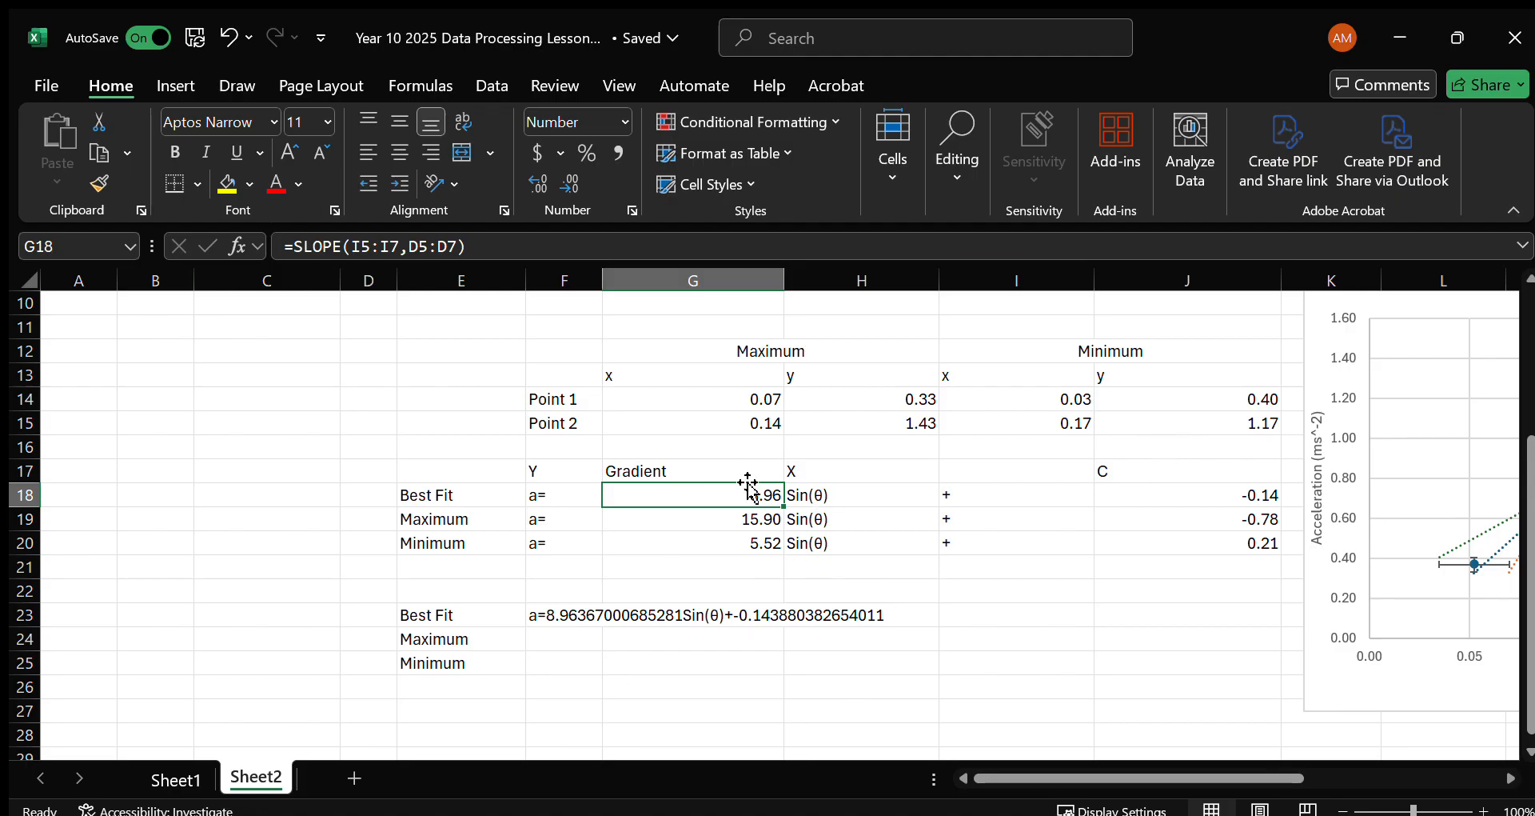
pyautogui.click(300, 248)
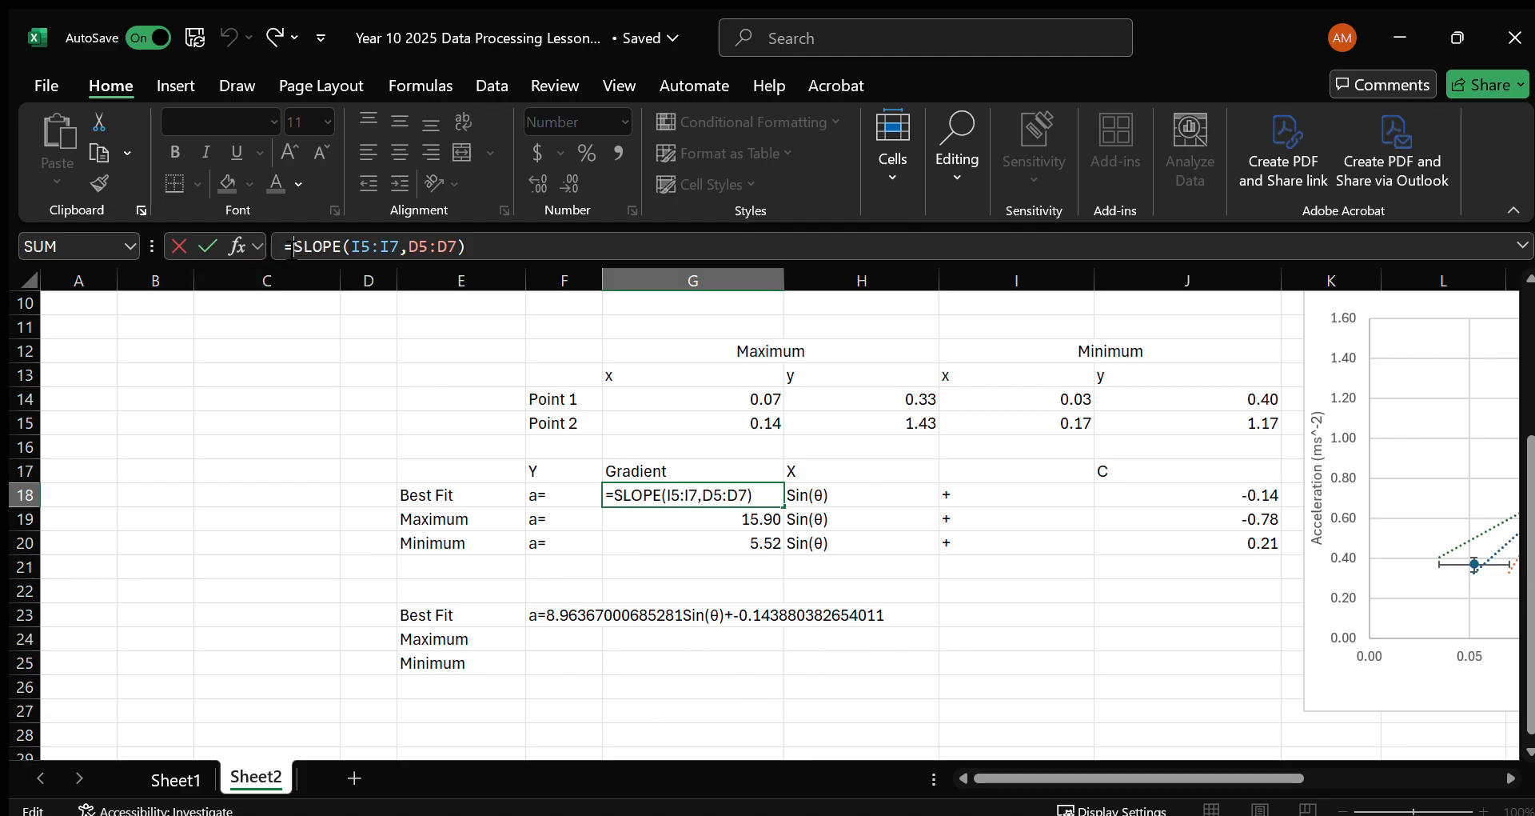
pyautogui.write('ROUND(')
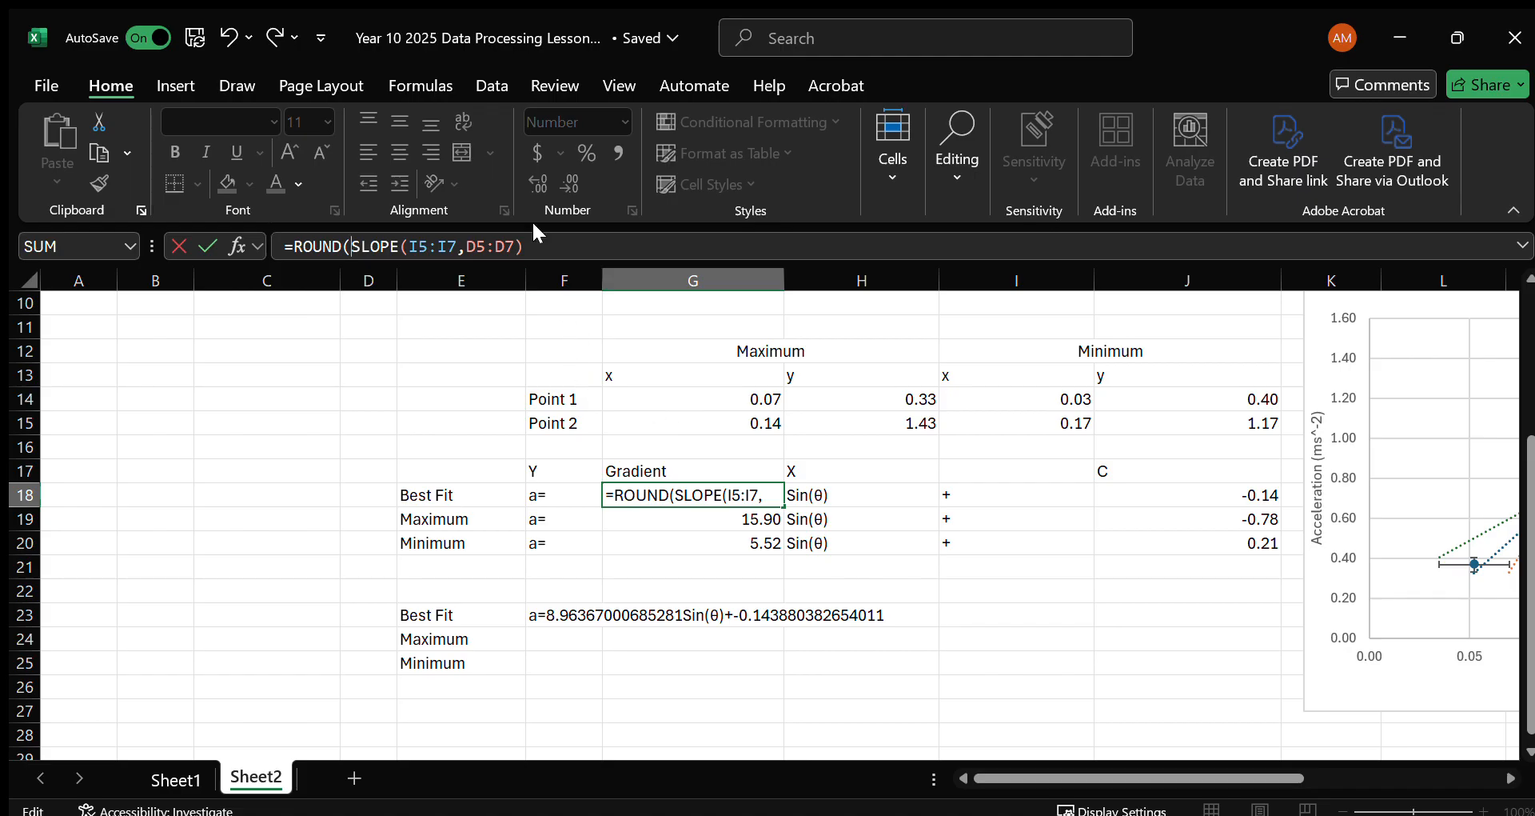
pyautogui.click(565, 246)
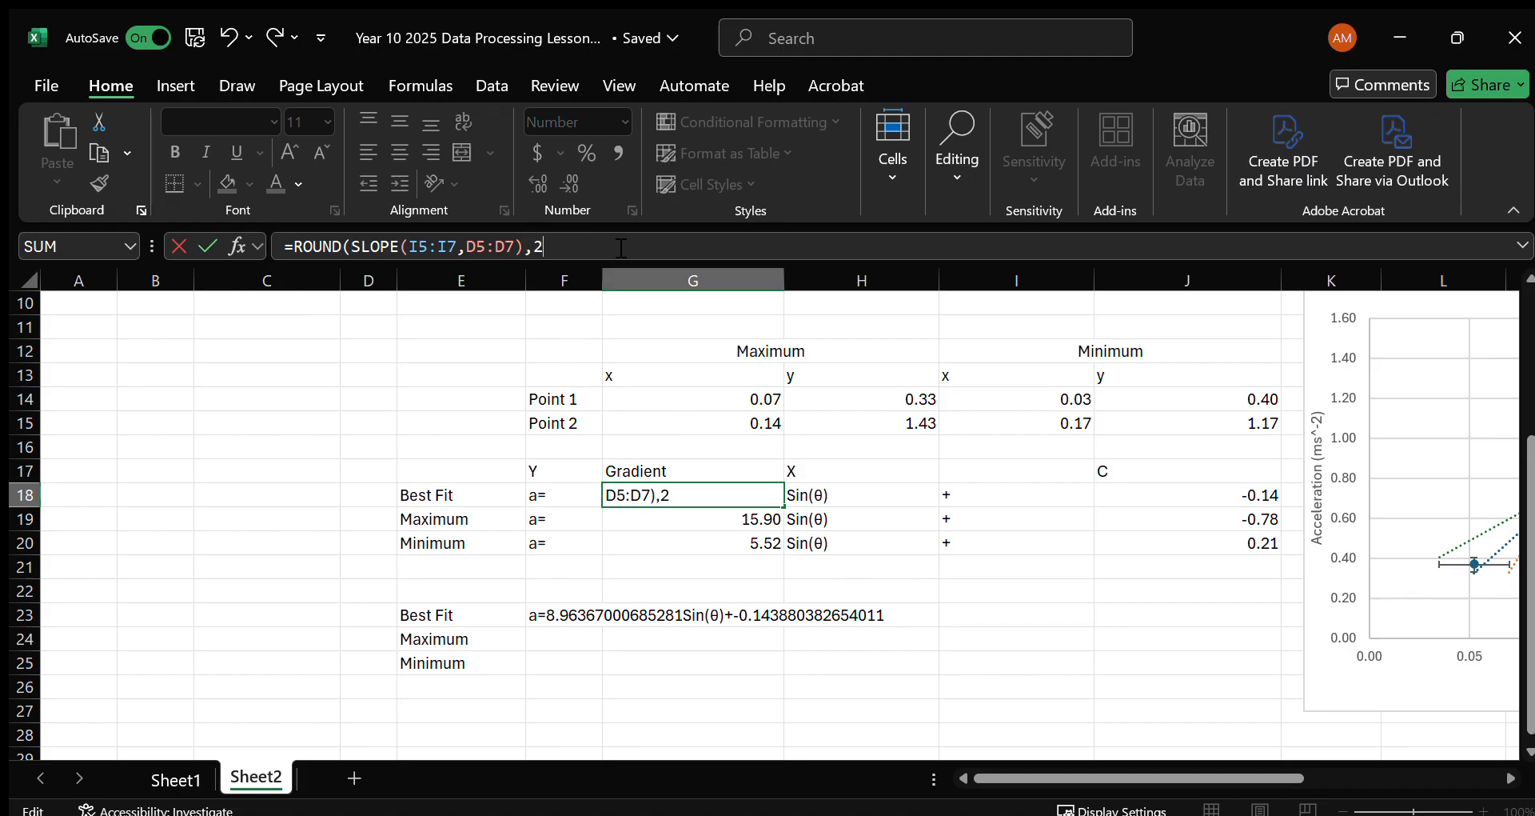
pyautogui.write(',2)')
pyautogui.press('Return')
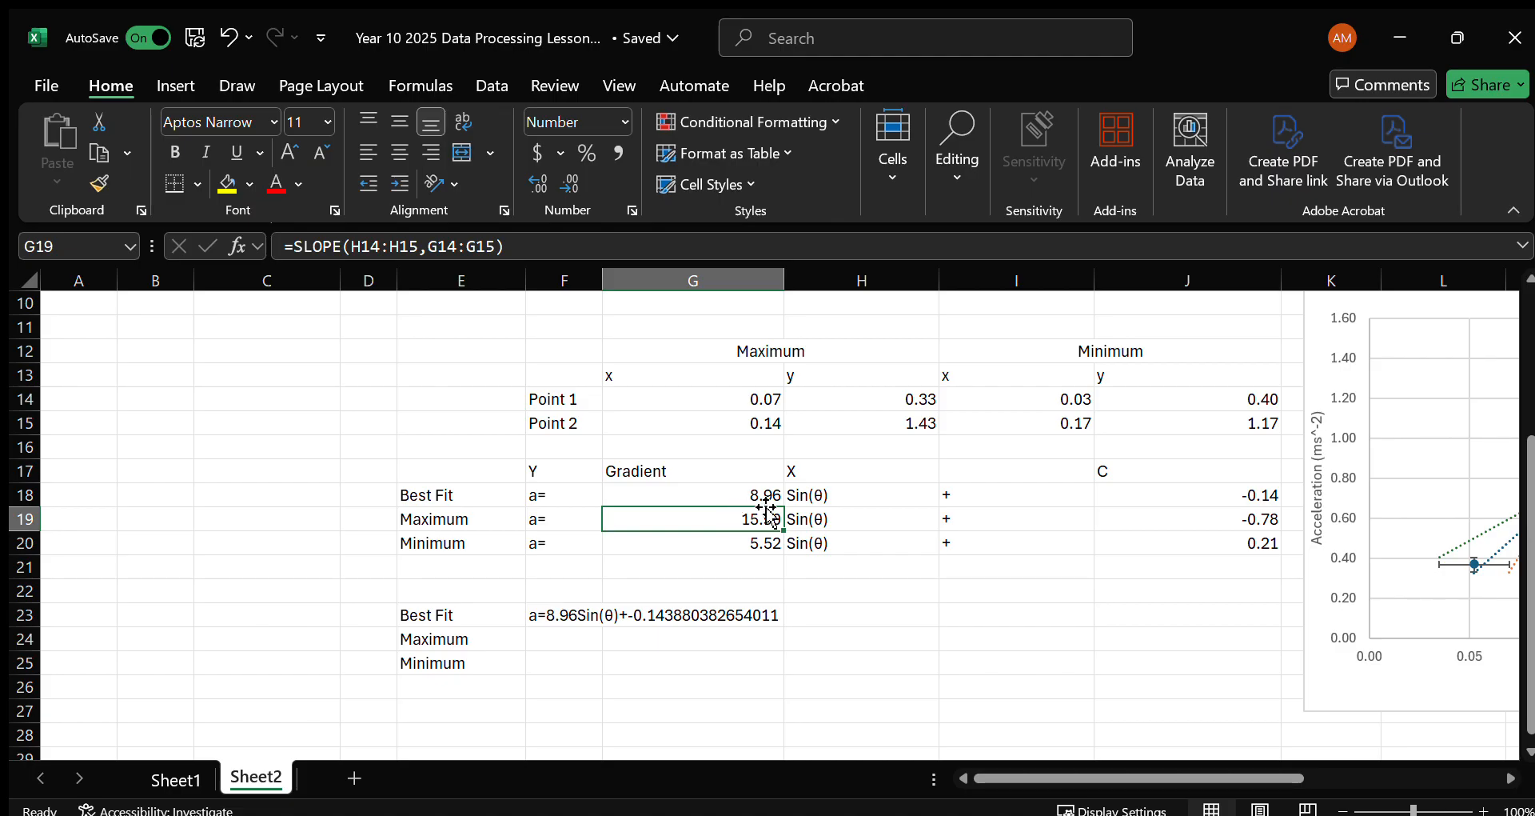
# Change the best-fit X term in H18 to "x Sin(θ)" with a leading space before the x, and check the joined equation in F23.
pyautogui.click(806, 493)
pyautogui.click(290, 247)
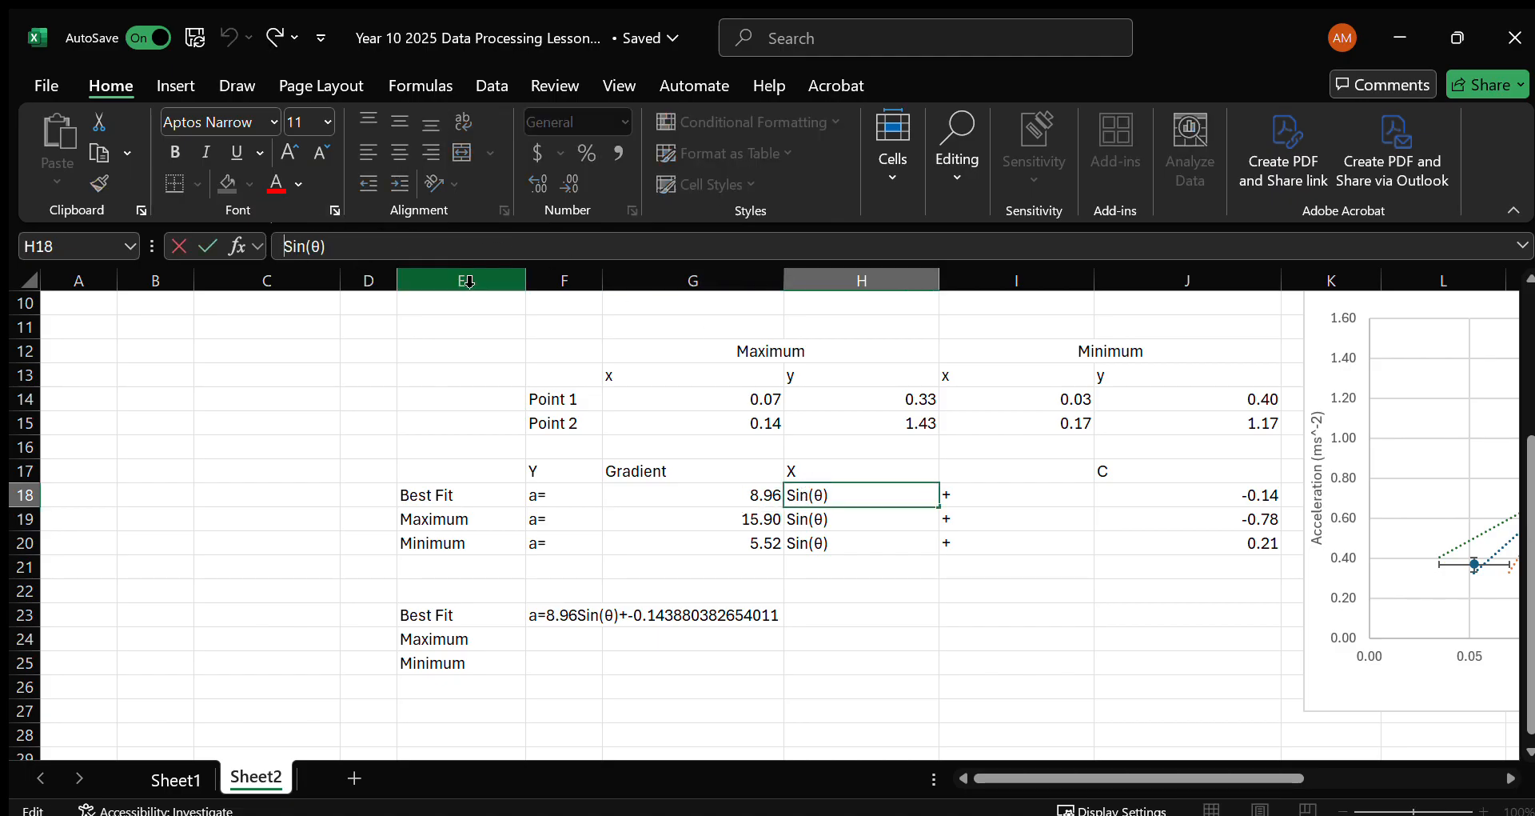
pyautogui.write('x')
pyautogui.press('Return')
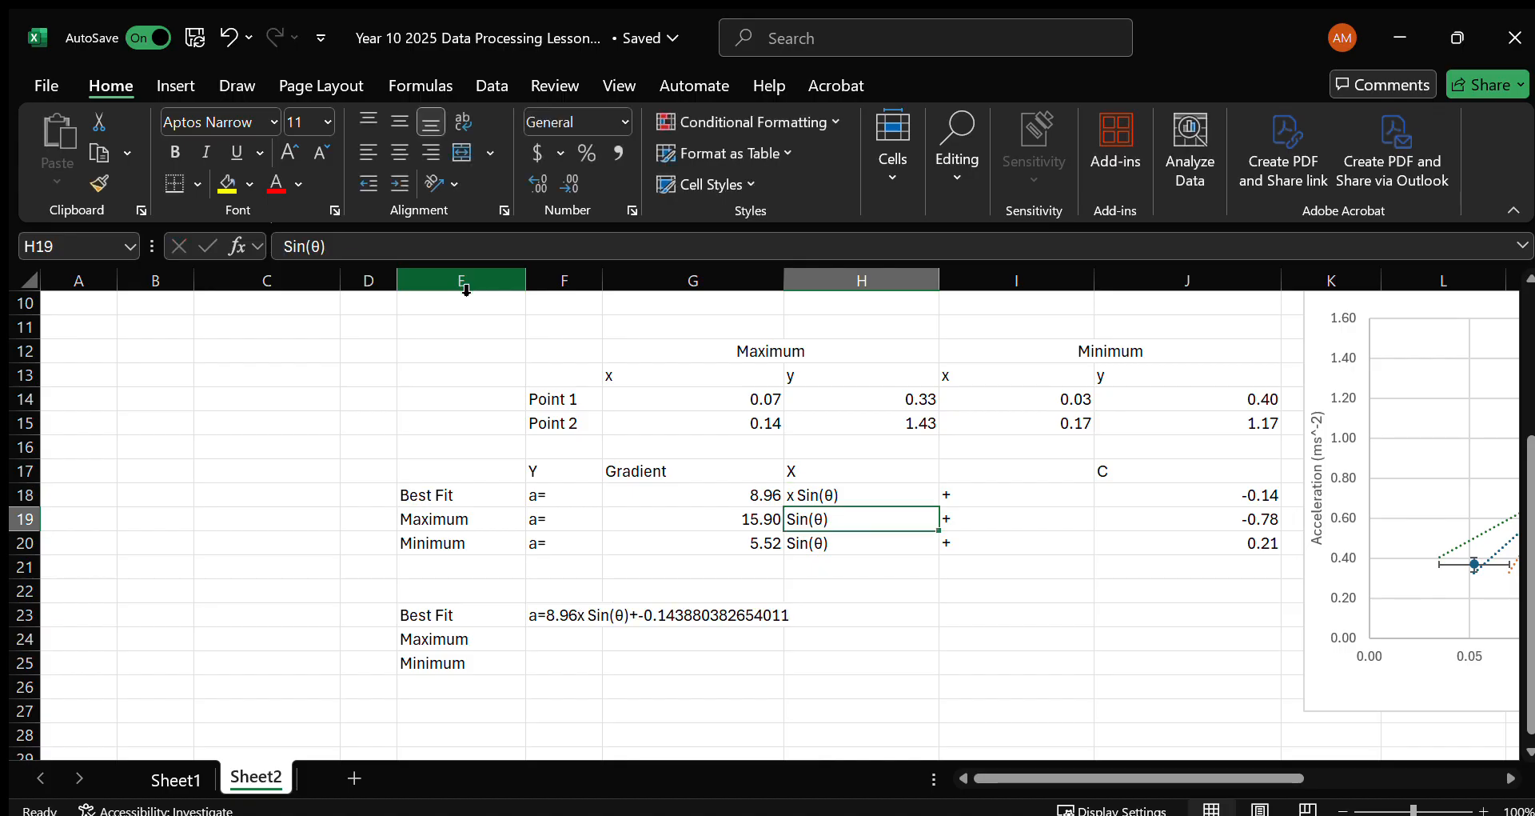
pyautogui.click(836, 495)
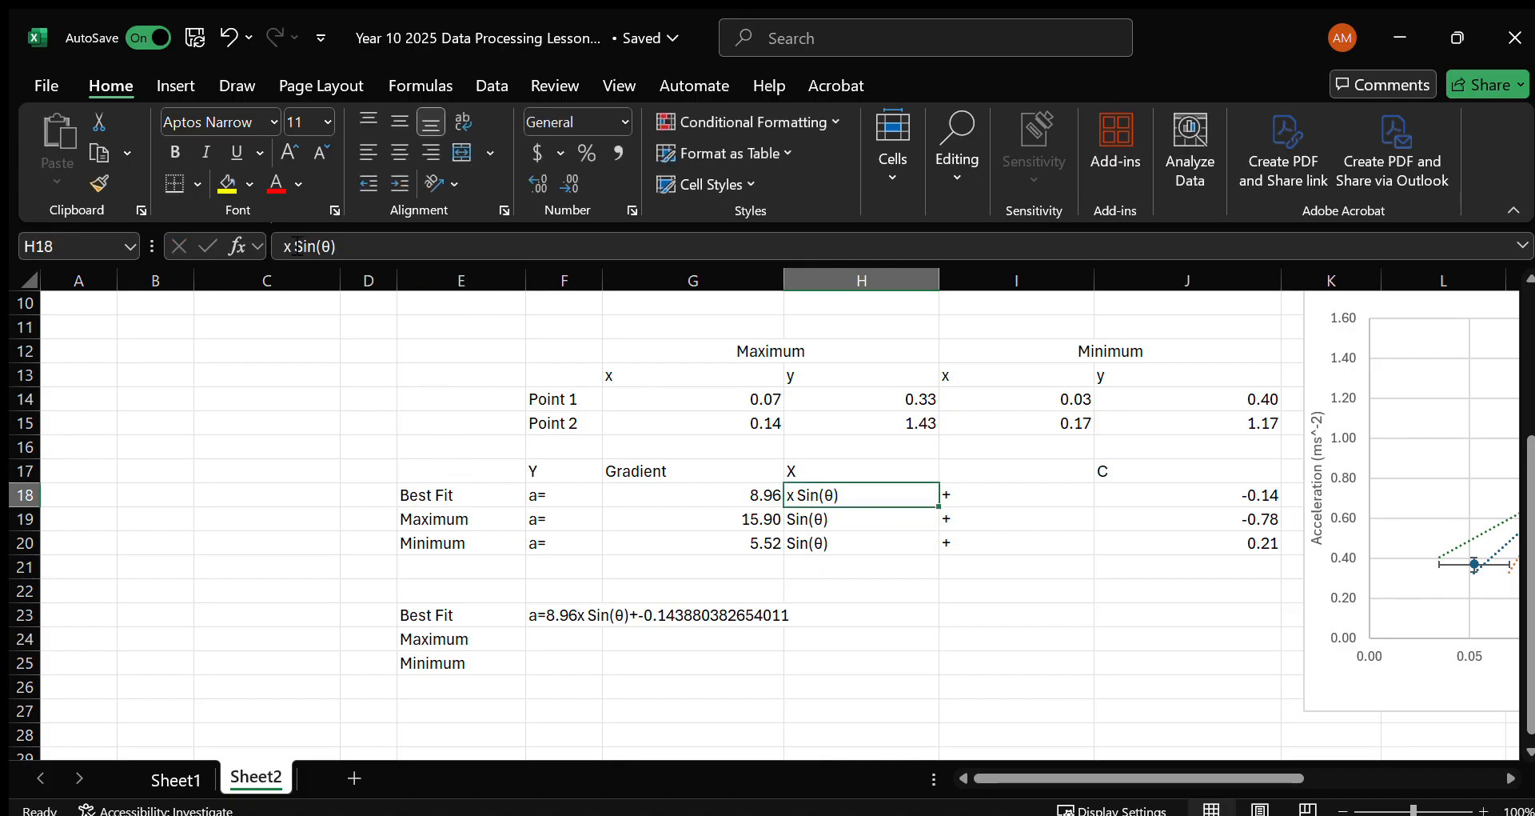
pyautogui.click(358, 245)
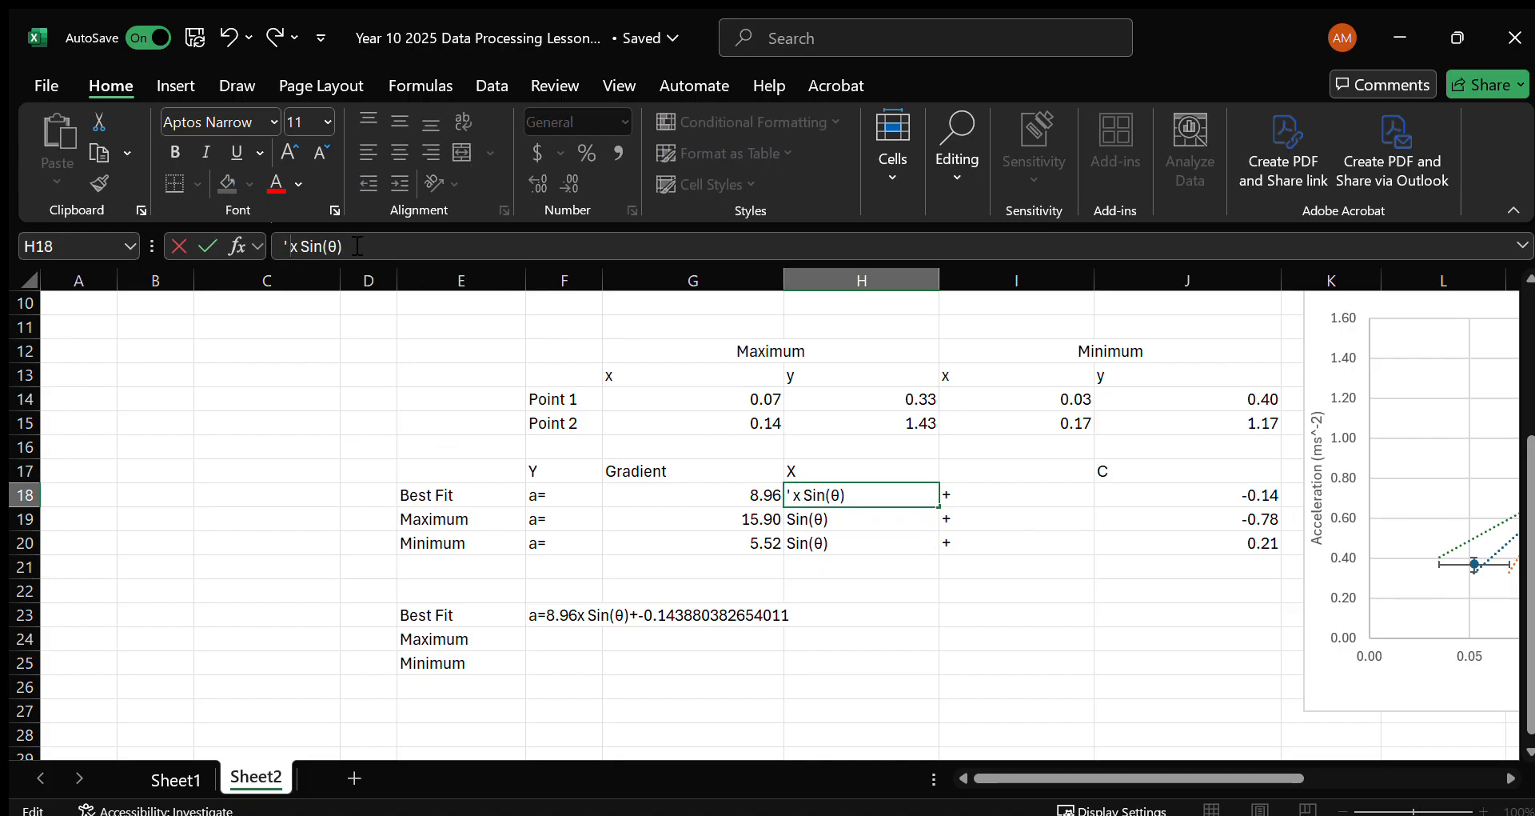
pyautogui.press('Return')
pyautogui.click(565, 609)
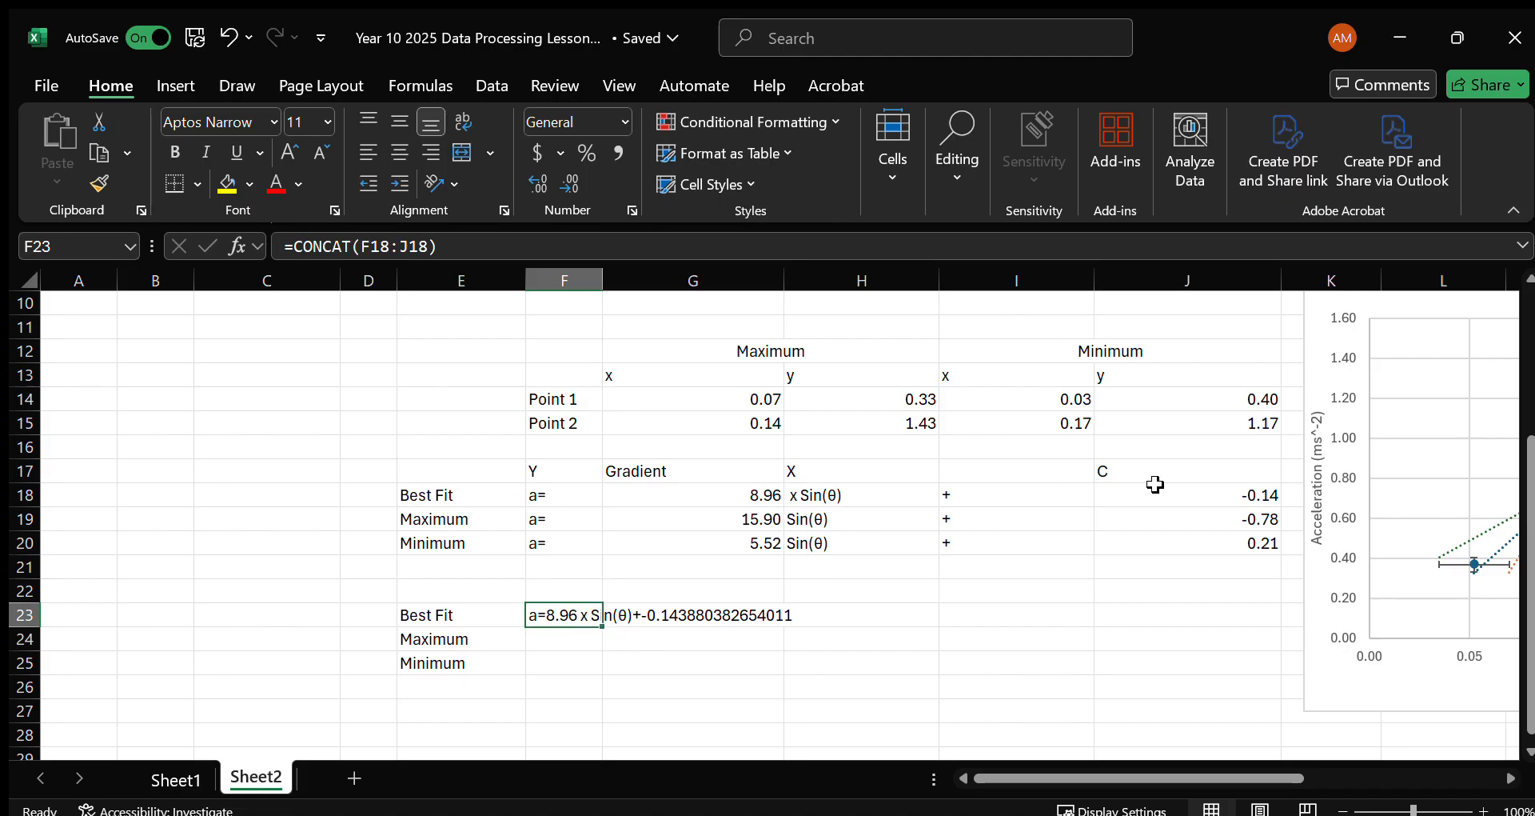
# Round the best-fit intercept in J18 to two decimals with =ROUND(INTERCEPT(I5:I7,D5:D7),2).
pyautogui.click(1231, 500)
pyautogui.click(292, 245)
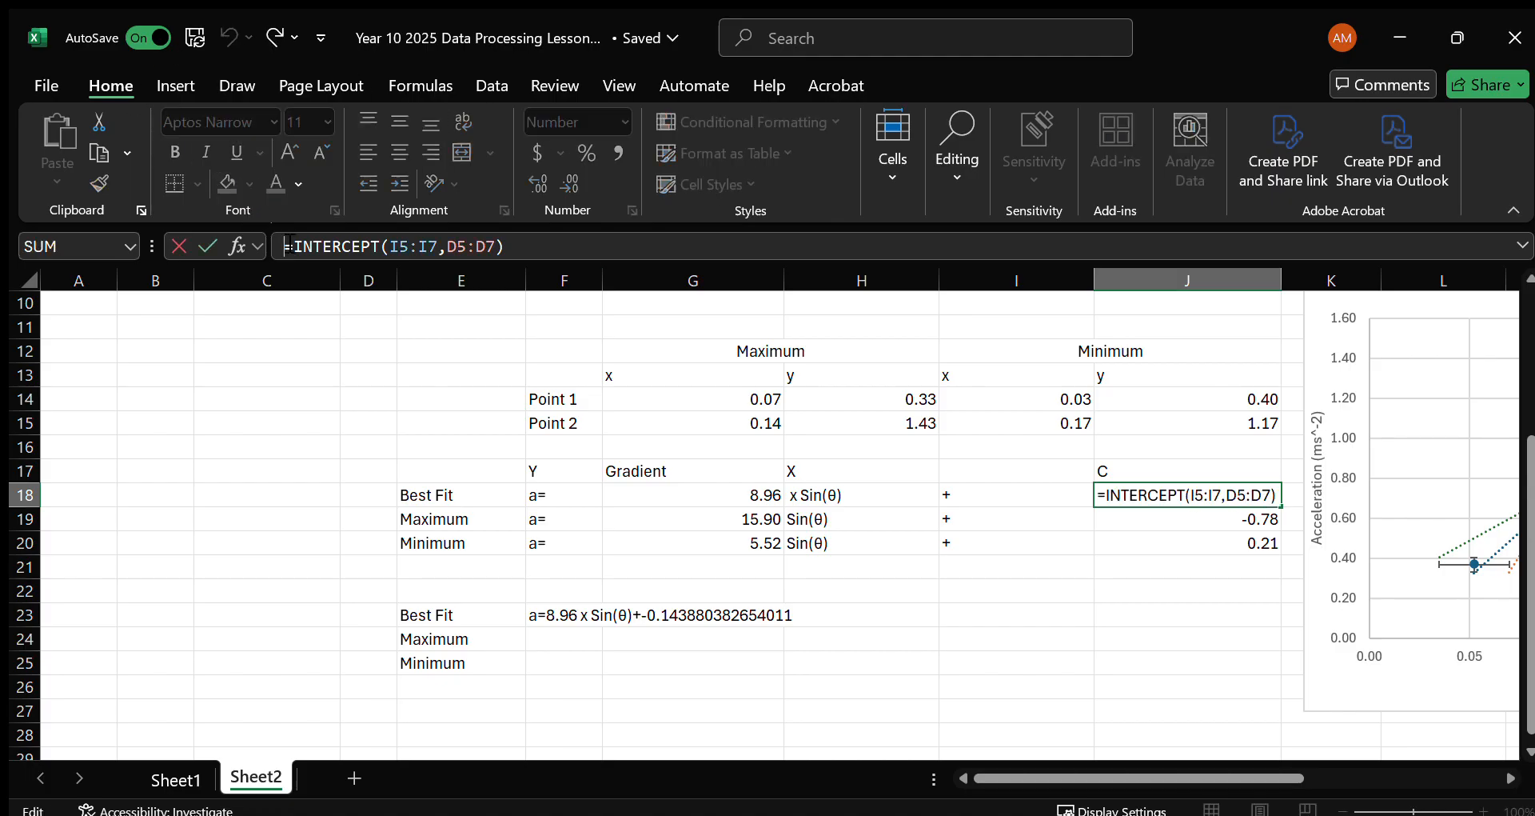
pyautogui.write('ROUND(')
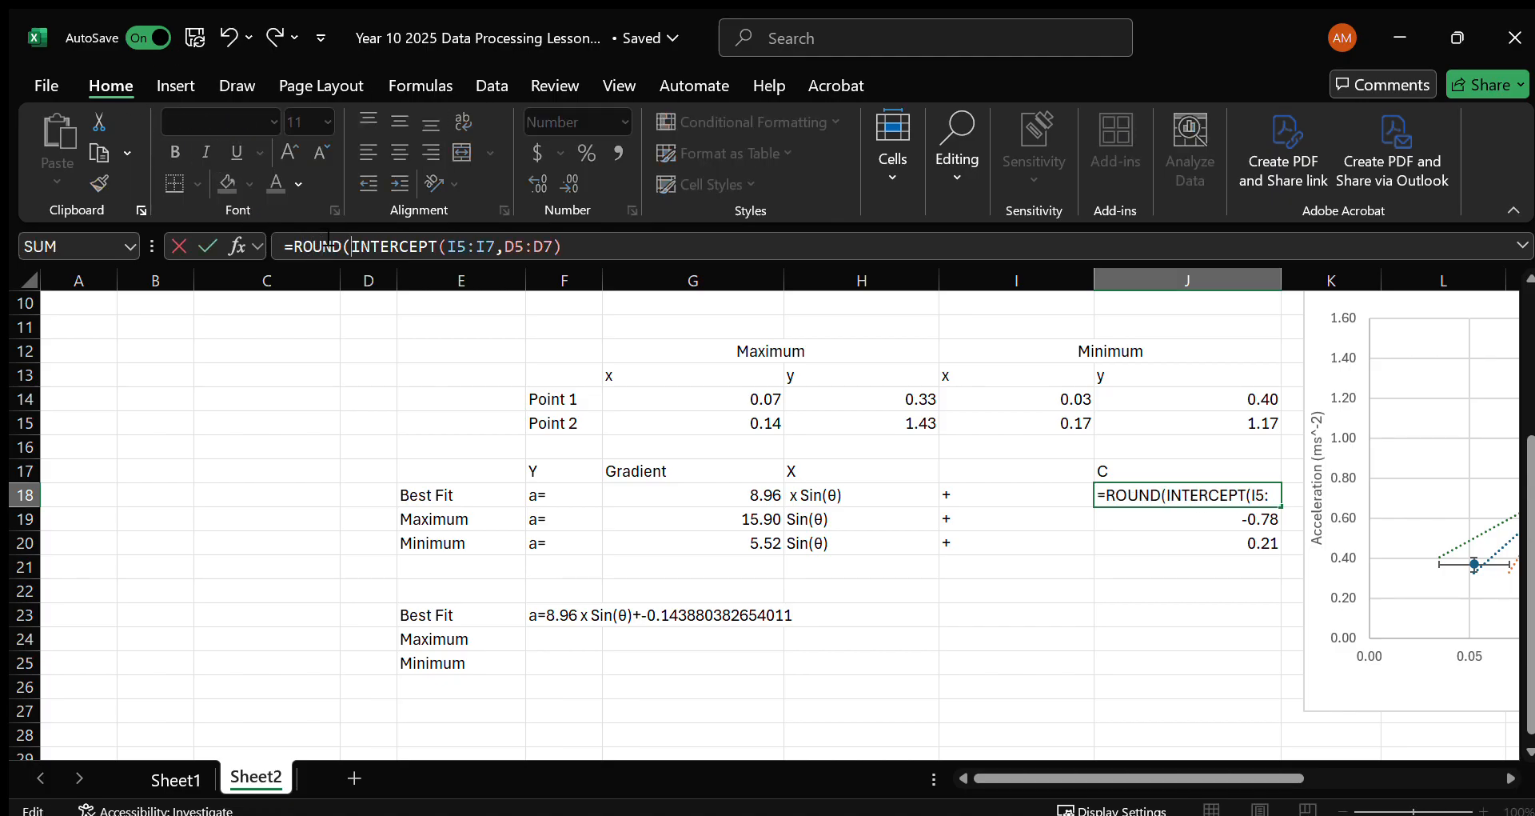
pyautogui.click(595, 242)
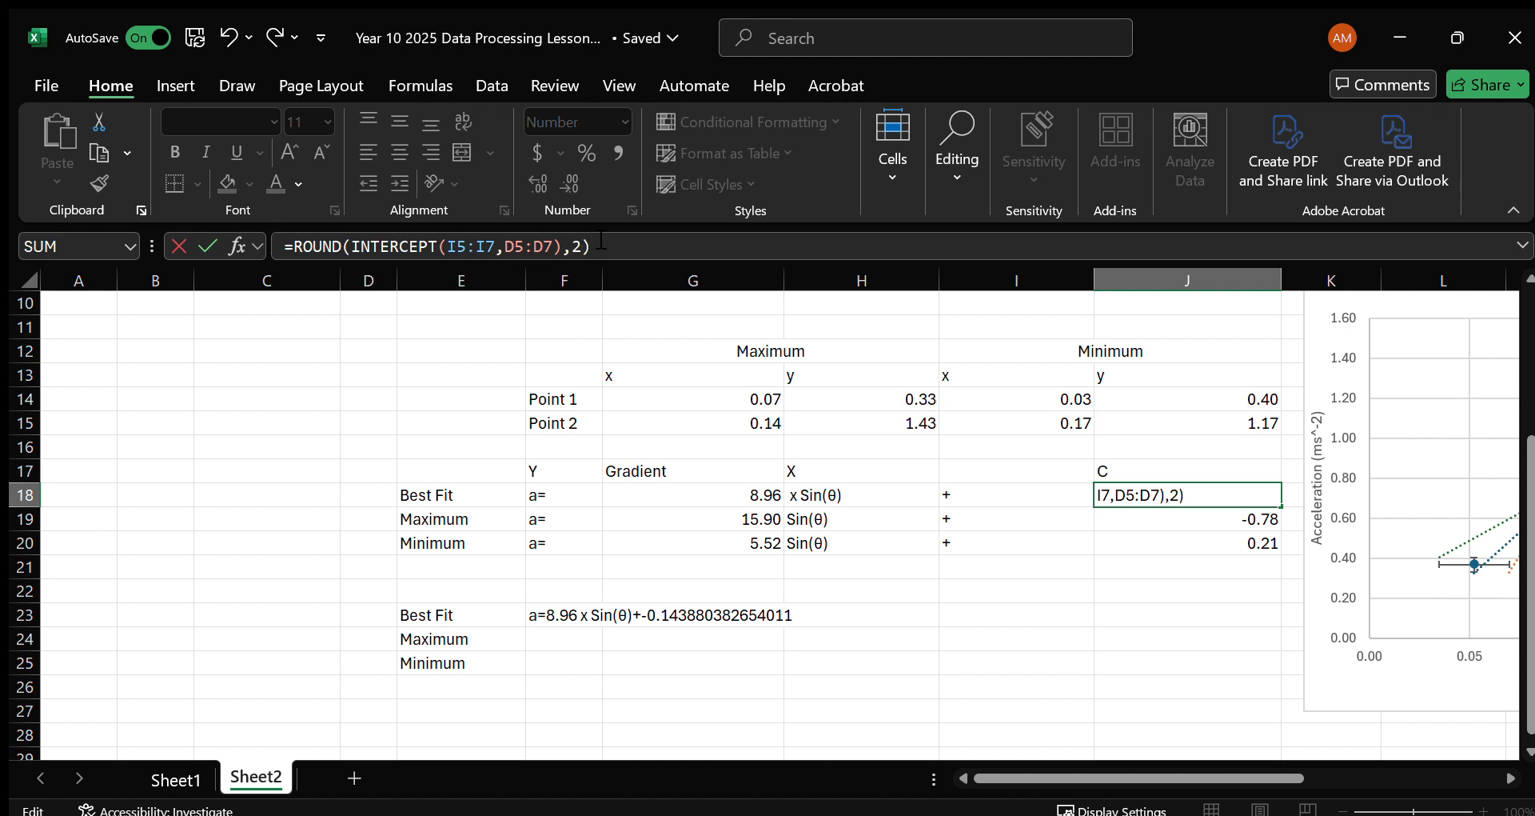
pyautogui.write(',2)')
pyautogui.press('Return')
pyautogui.click(557, 636)
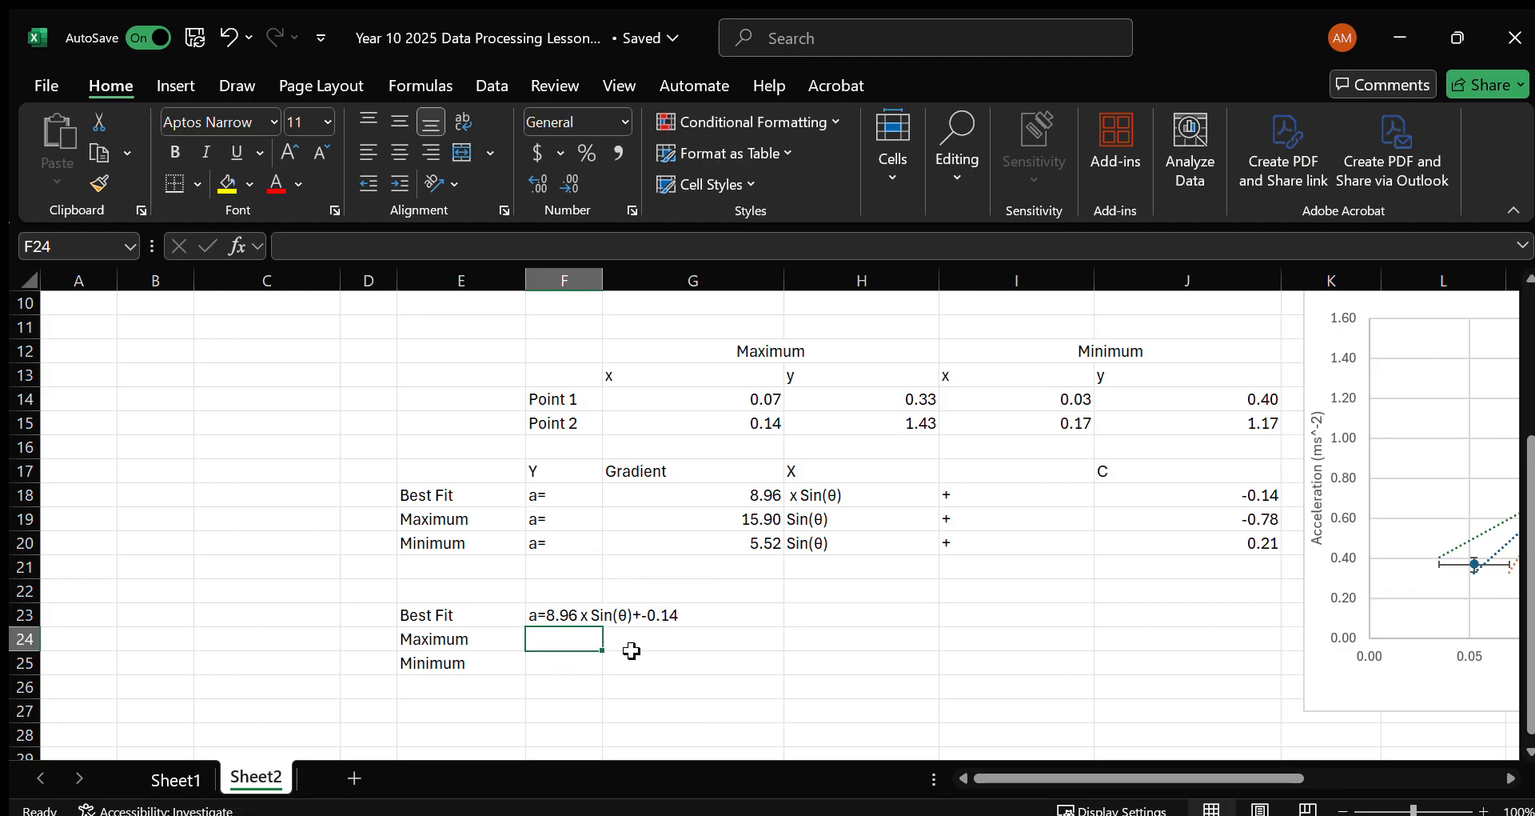
# Fill the "x Sin(θ)" term from H18 down into the Maximum and Minimum rows, H19:H20.
pyautogui.click(867, 494)
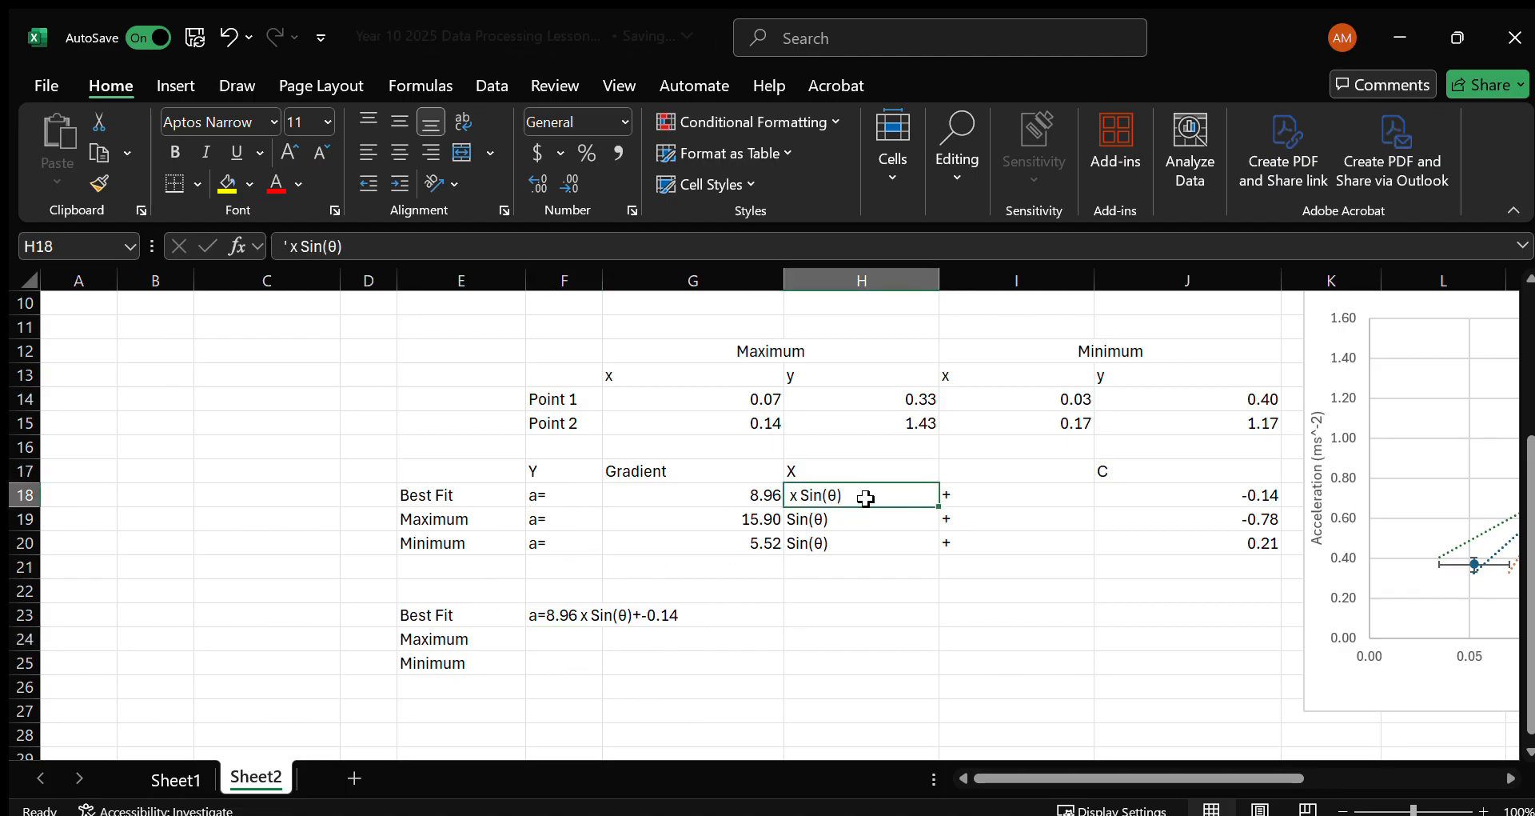
pyautogui.doubleClick(938, 505)
pyautogui.click(566, 642)
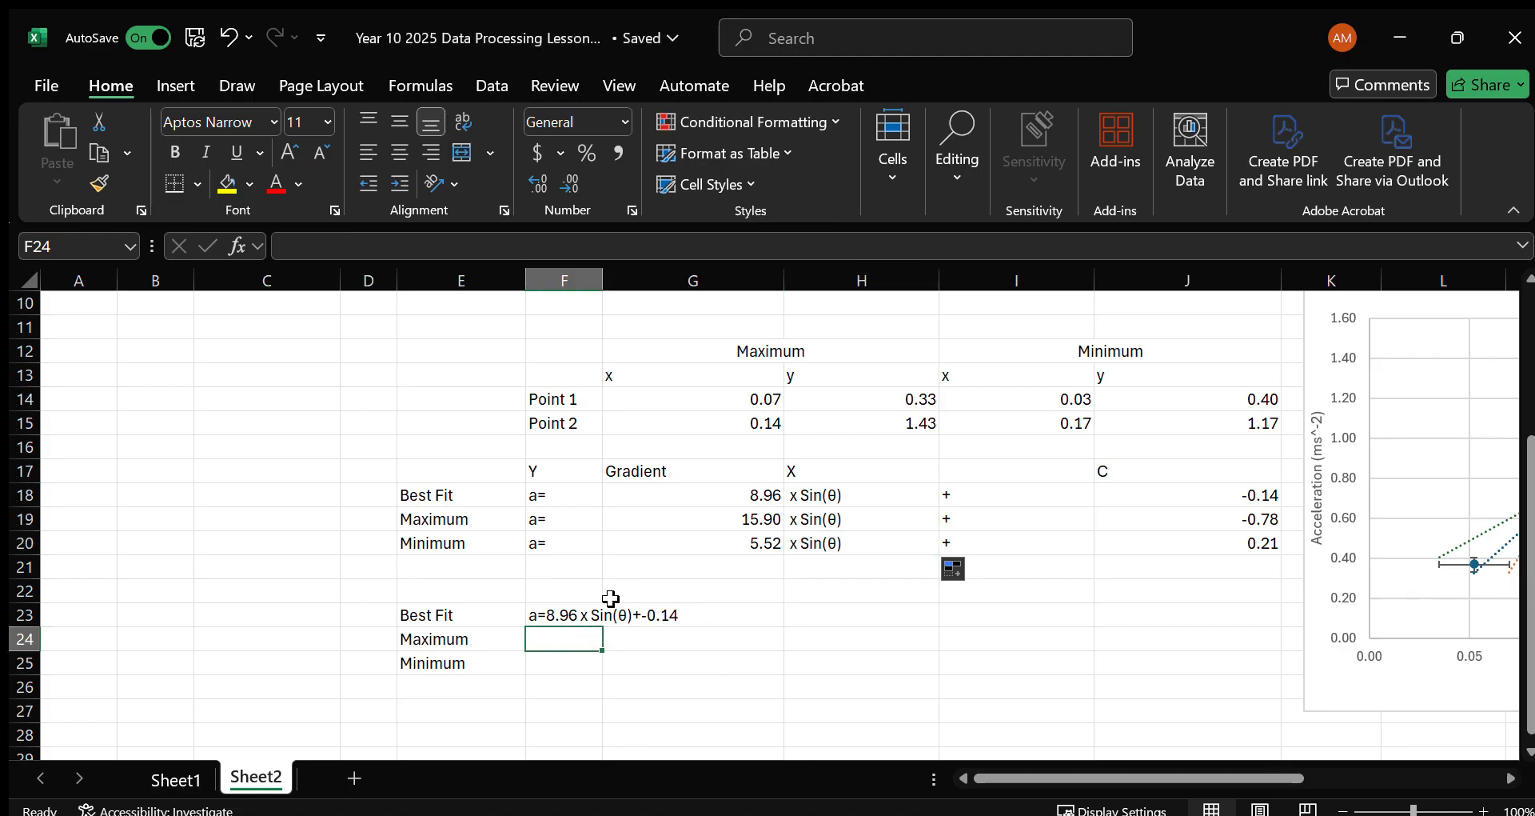
# Round the maximum gradient in G19 to two decimals with =ROUND(SLOPE(H14:H15,G14:G15),2).
pyautogui.click(676, 513)
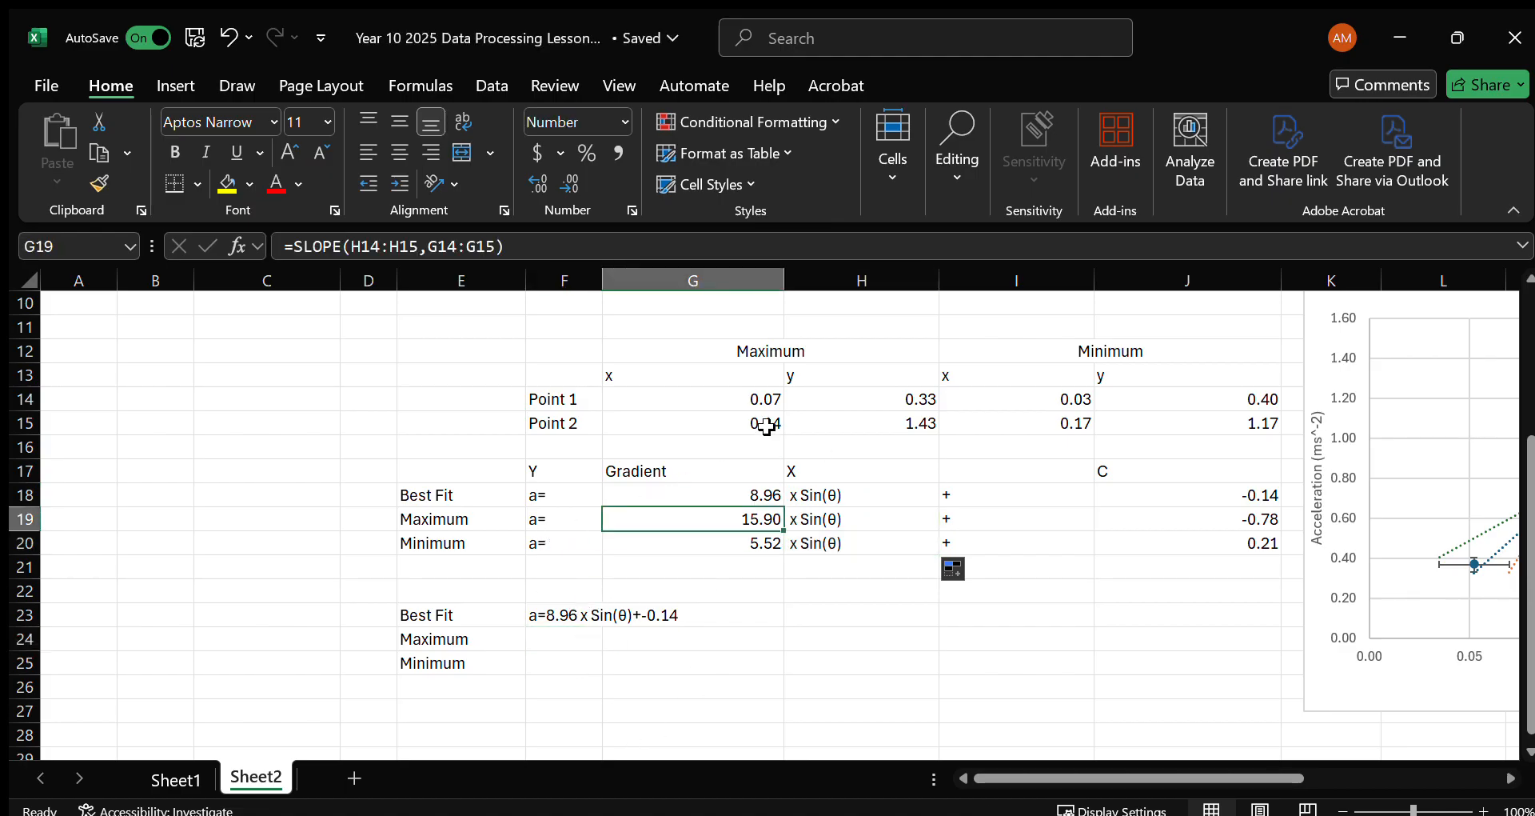
pyautogui.click(289, 246)
pyautogui.write('ROUND(')
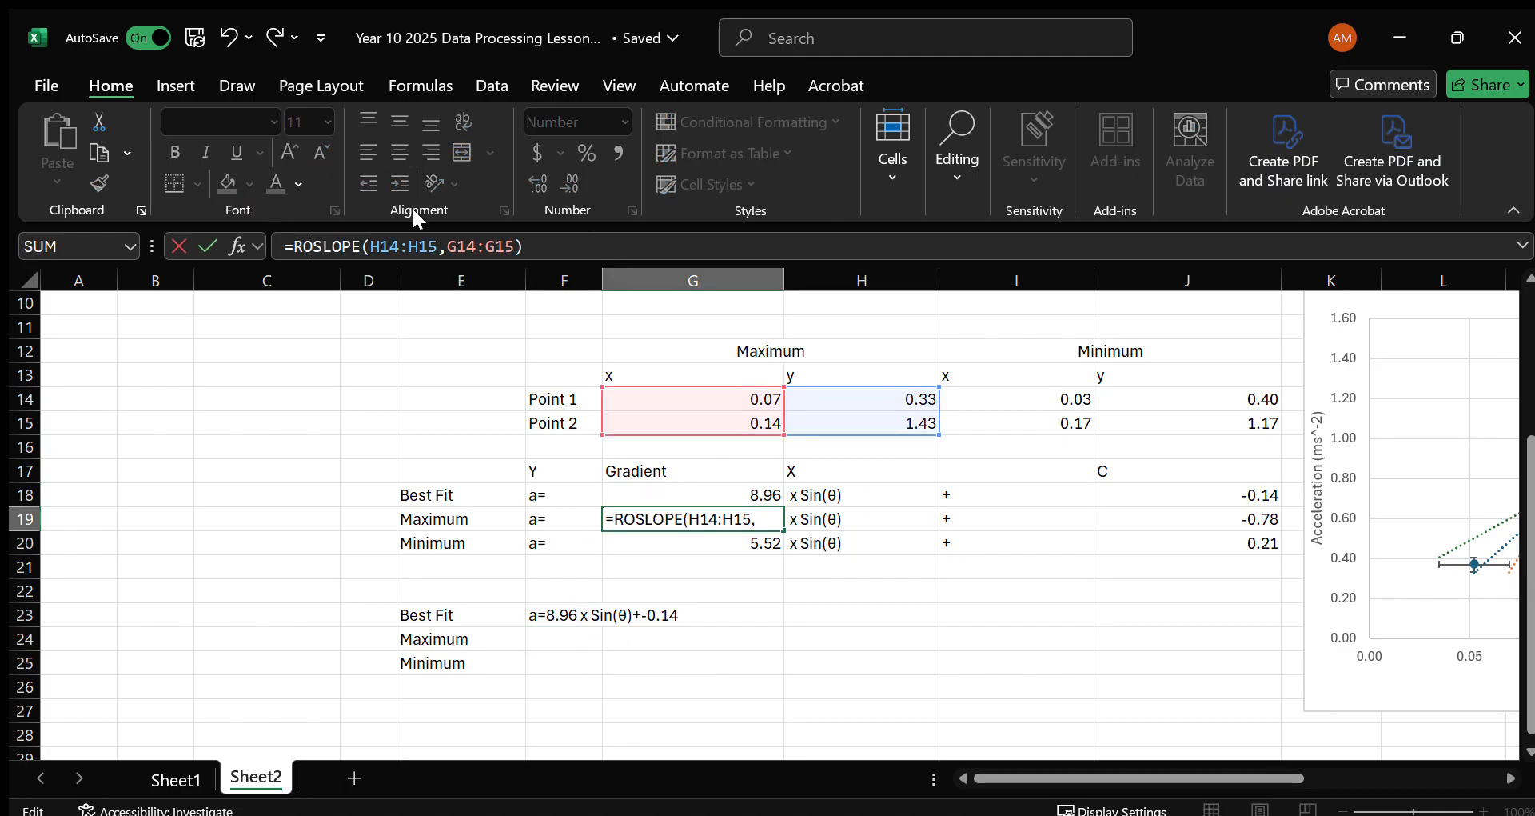
pyautogui.click(642, 242)
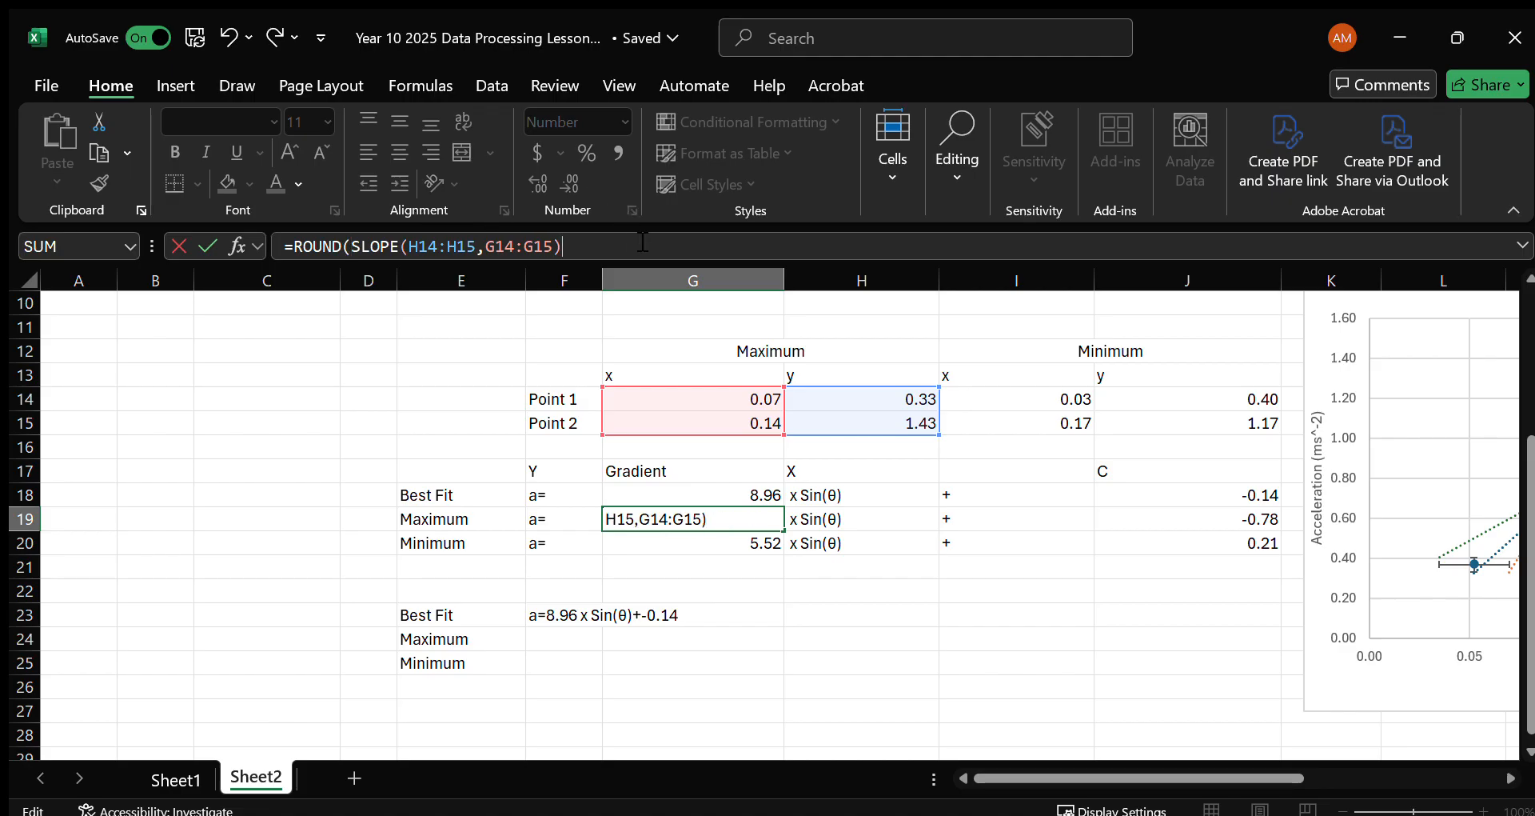
pyautogui.press('Return')
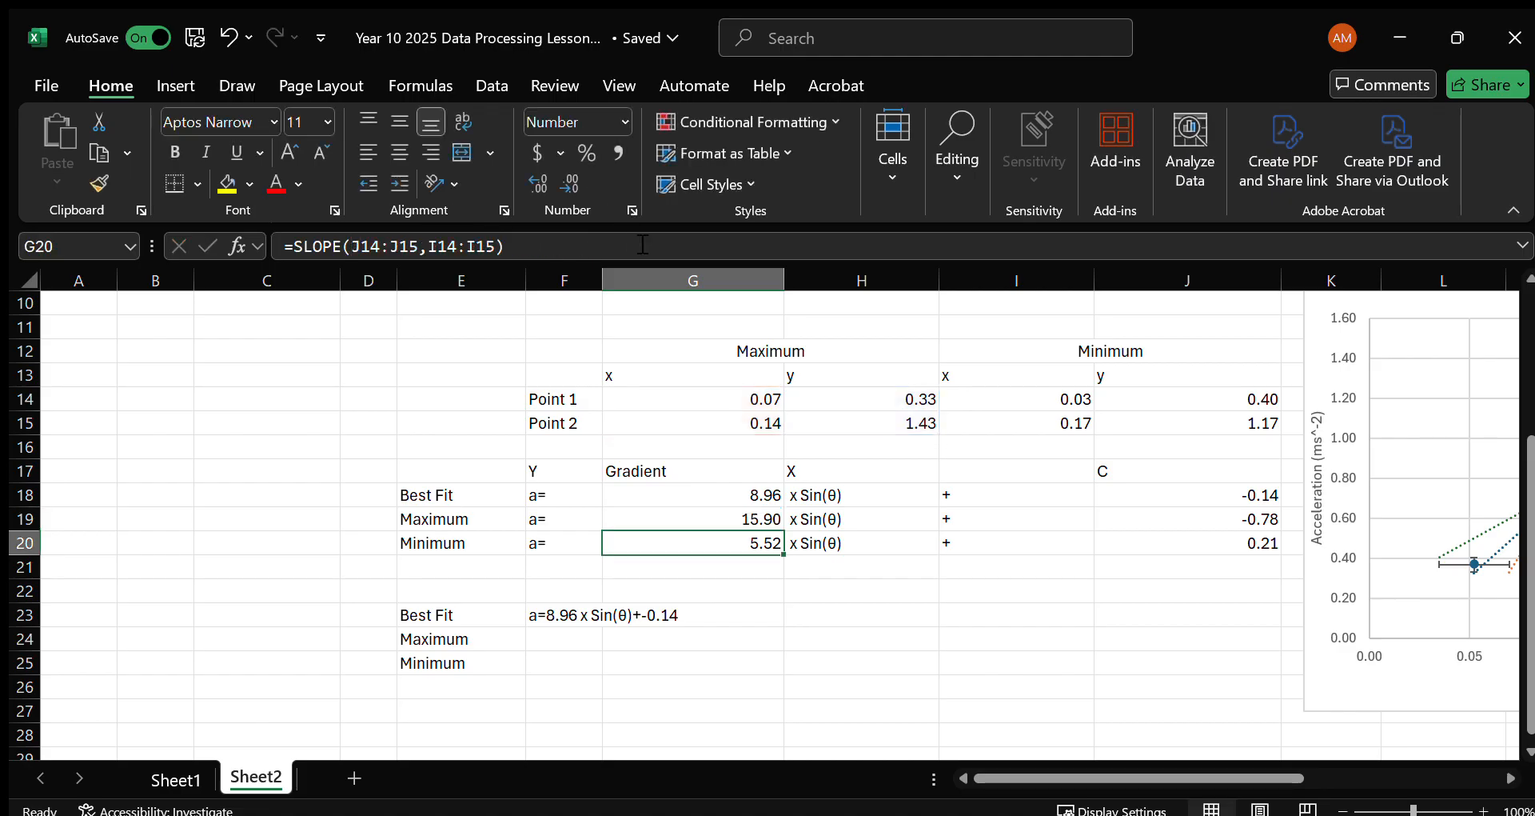
# Round the minimum gradient in G20 to two decimals with =ROUND(SLOPE(J14:J15,I14:I15),2).
pyautogui.click(291, 246)
pyautogui.write('ROUND(')
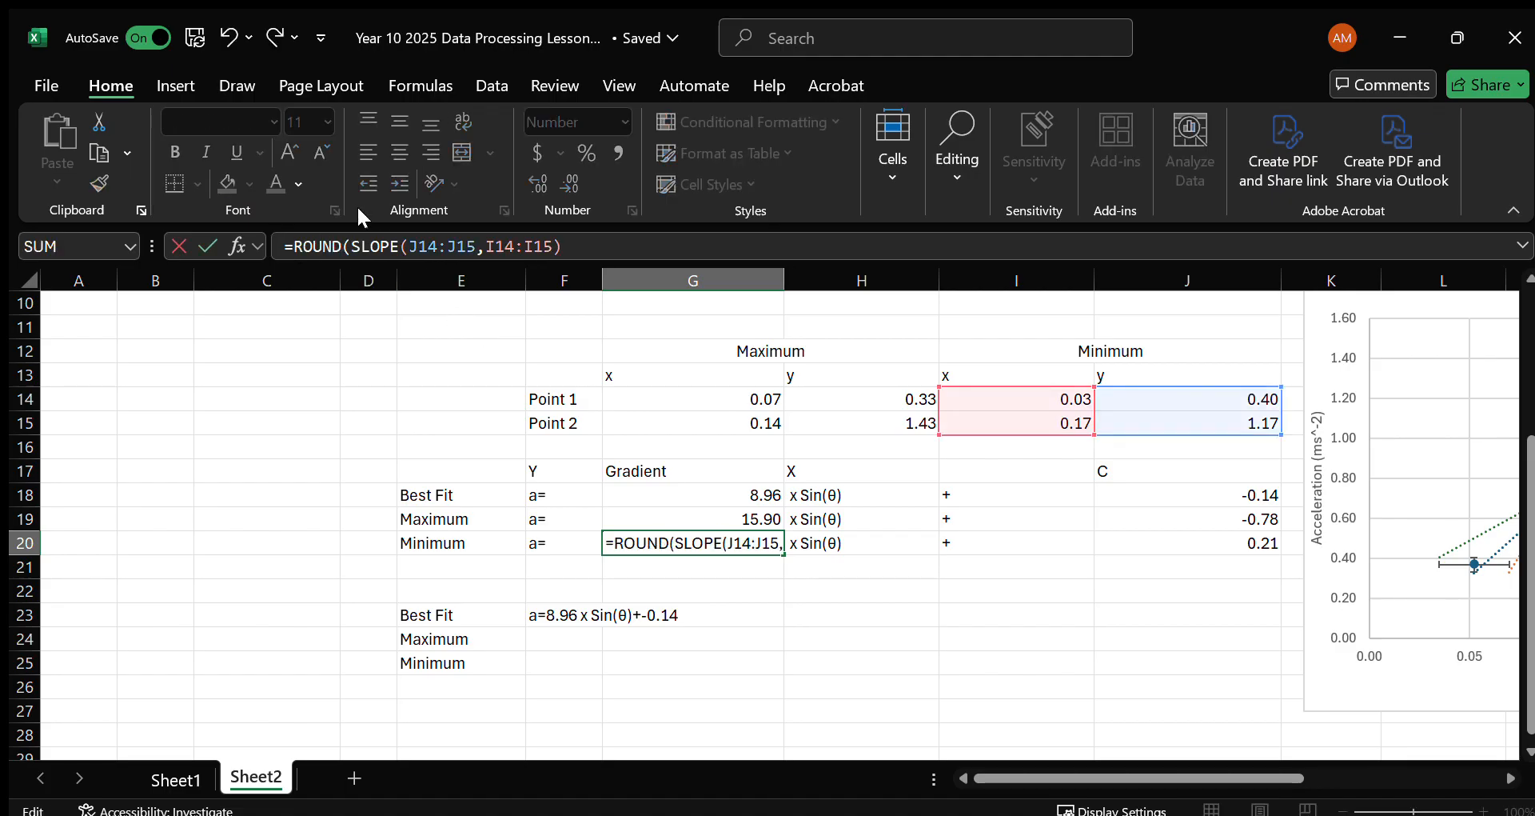
pyautogui.click(623, 250)
pyautogui.write(',2)')
pyautogui.press('Return')
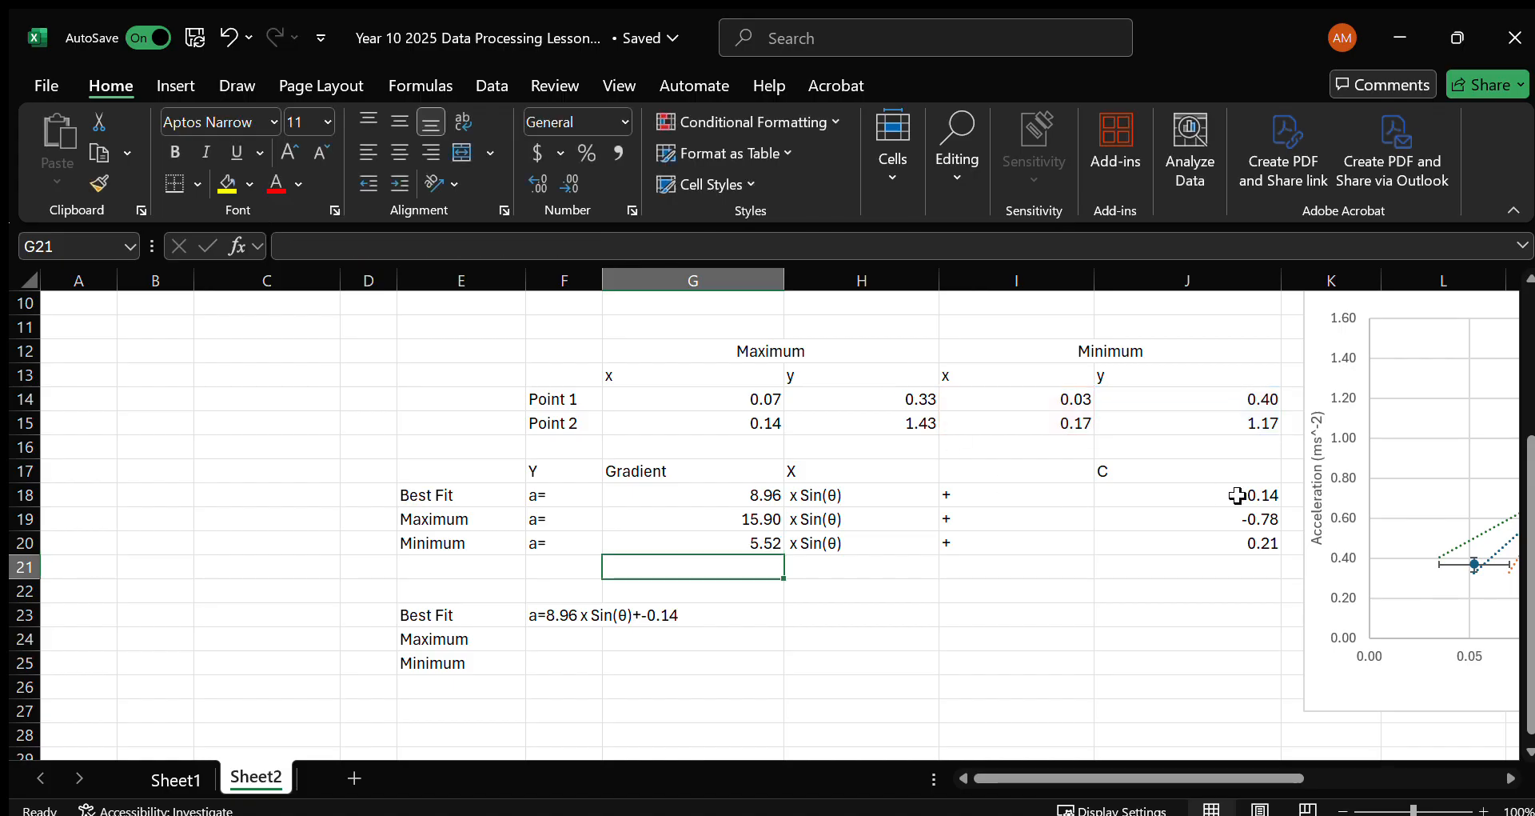
# Round the maximum intercept in J19 to two decimals with =ROUND(INTERCEPT(H14:H15,G14:G15),2).
pyautogui.click(1238, 518)
pyautogui.click(293, 246)
pyautogui.write('ROUND')
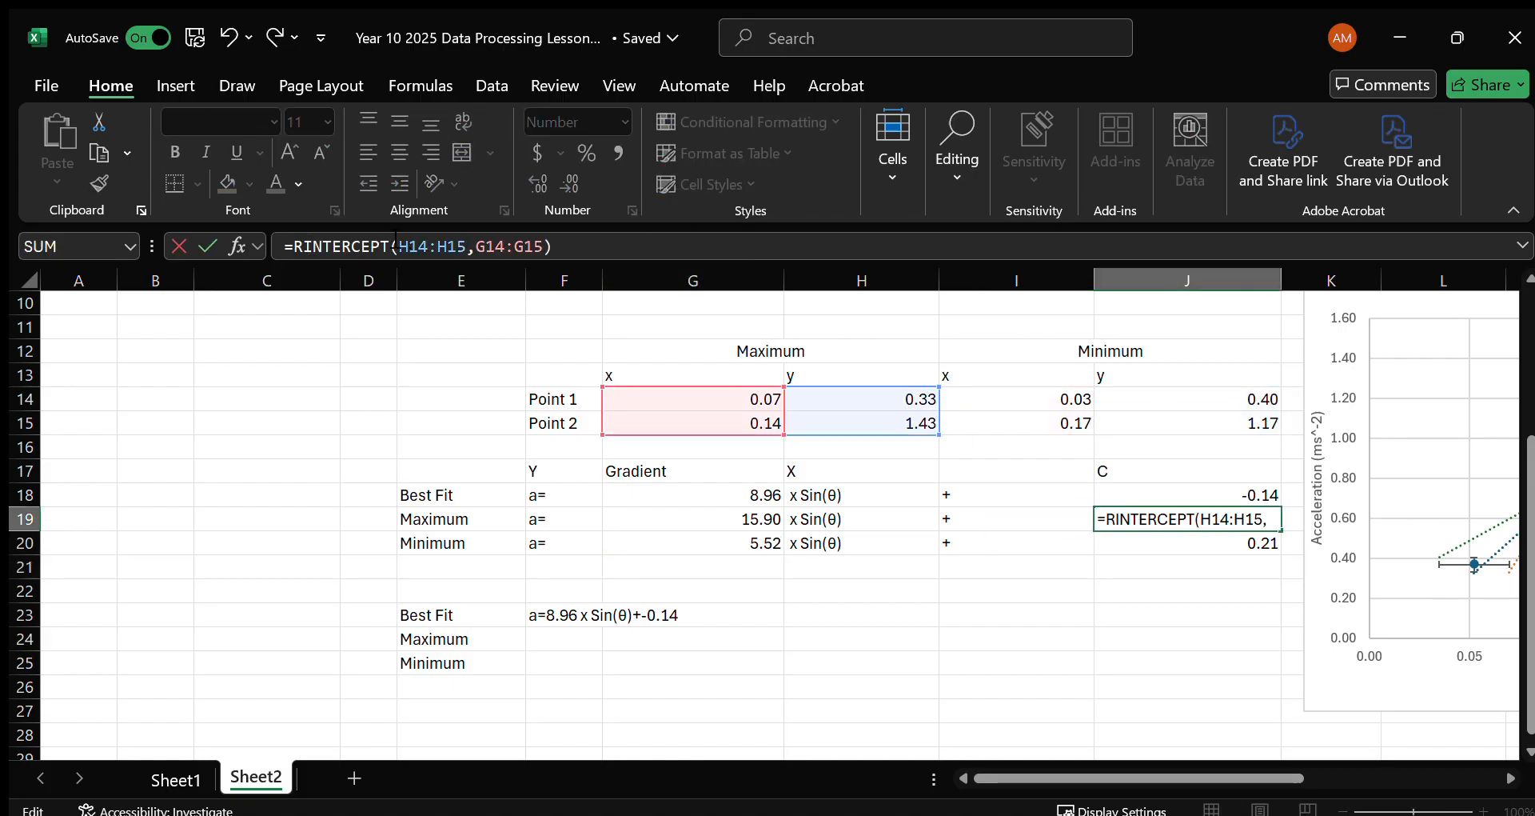
pyautogui.write('(')
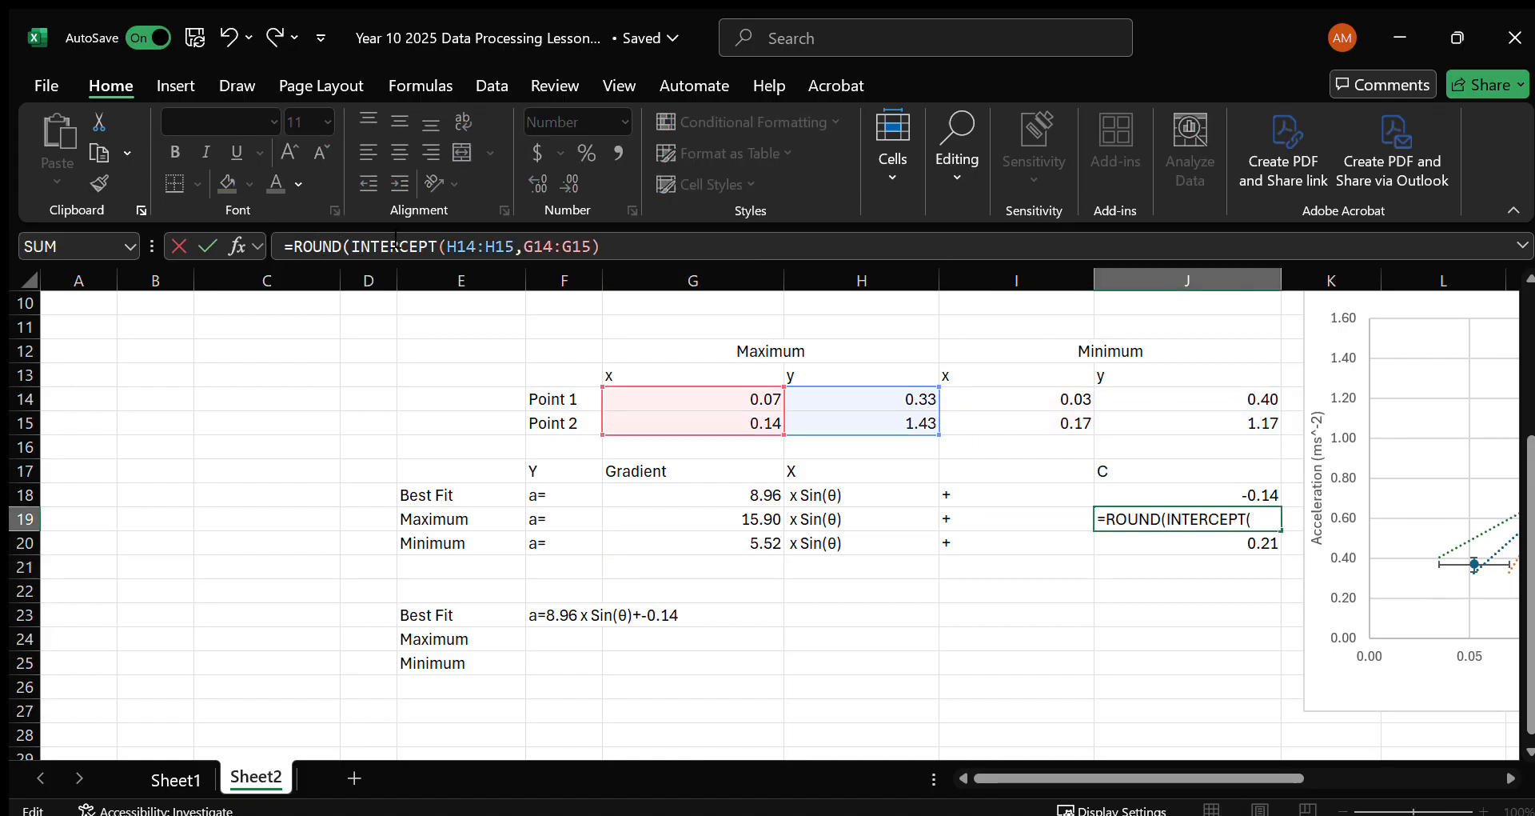
pyautogui.click(664, 253)
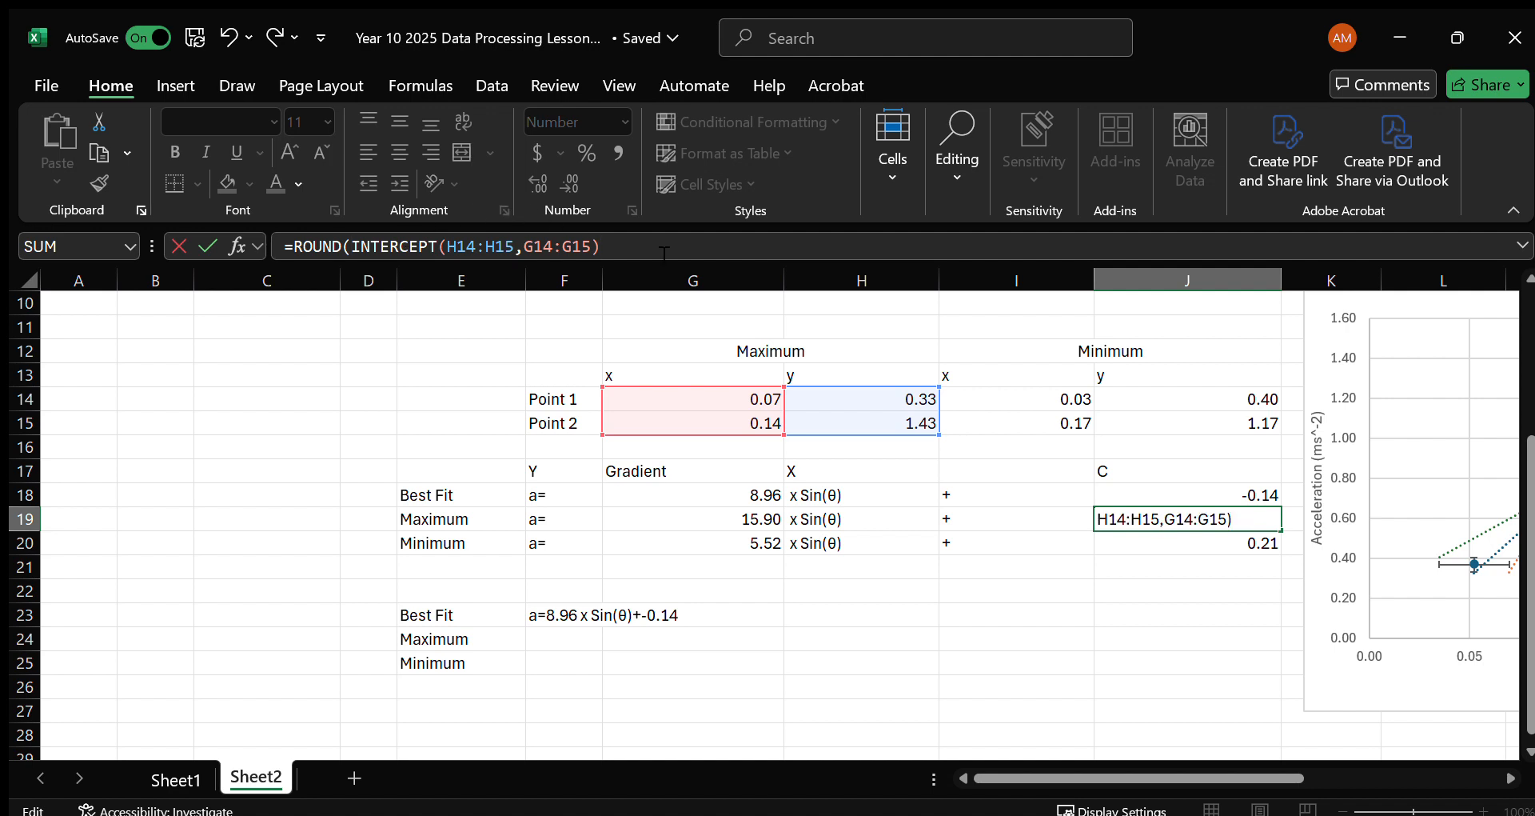
pyautogui.write(',2)')
pyautogui.press('Return')
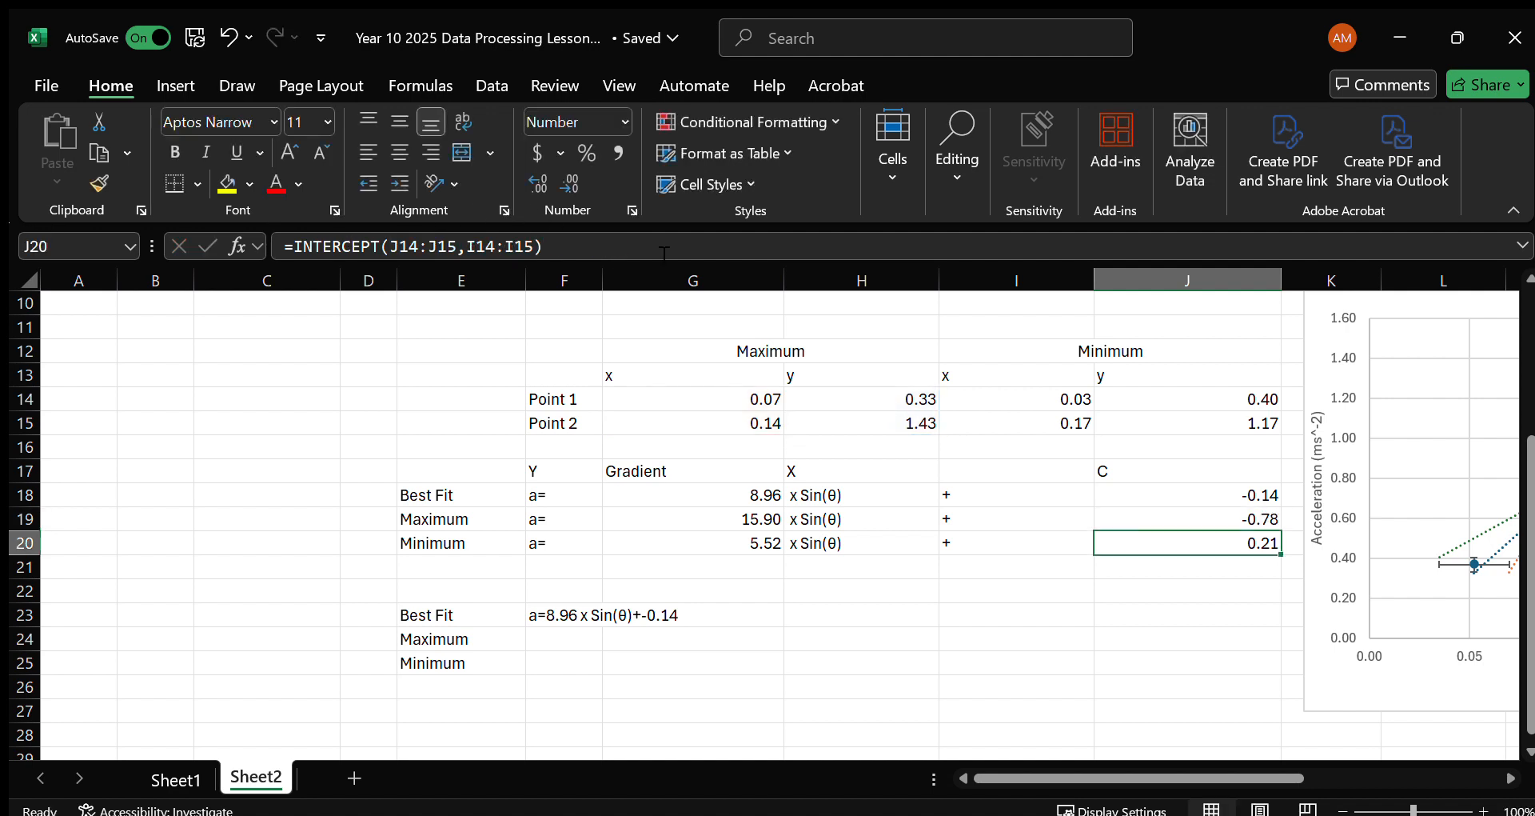
# Round the minimum intercept in J20 to two decimals with =ROUND(INTERCEPT(J14:J15,I14:I15),2).
pyautogui.click(291, 245)
pyautogui.write('ROUND(')
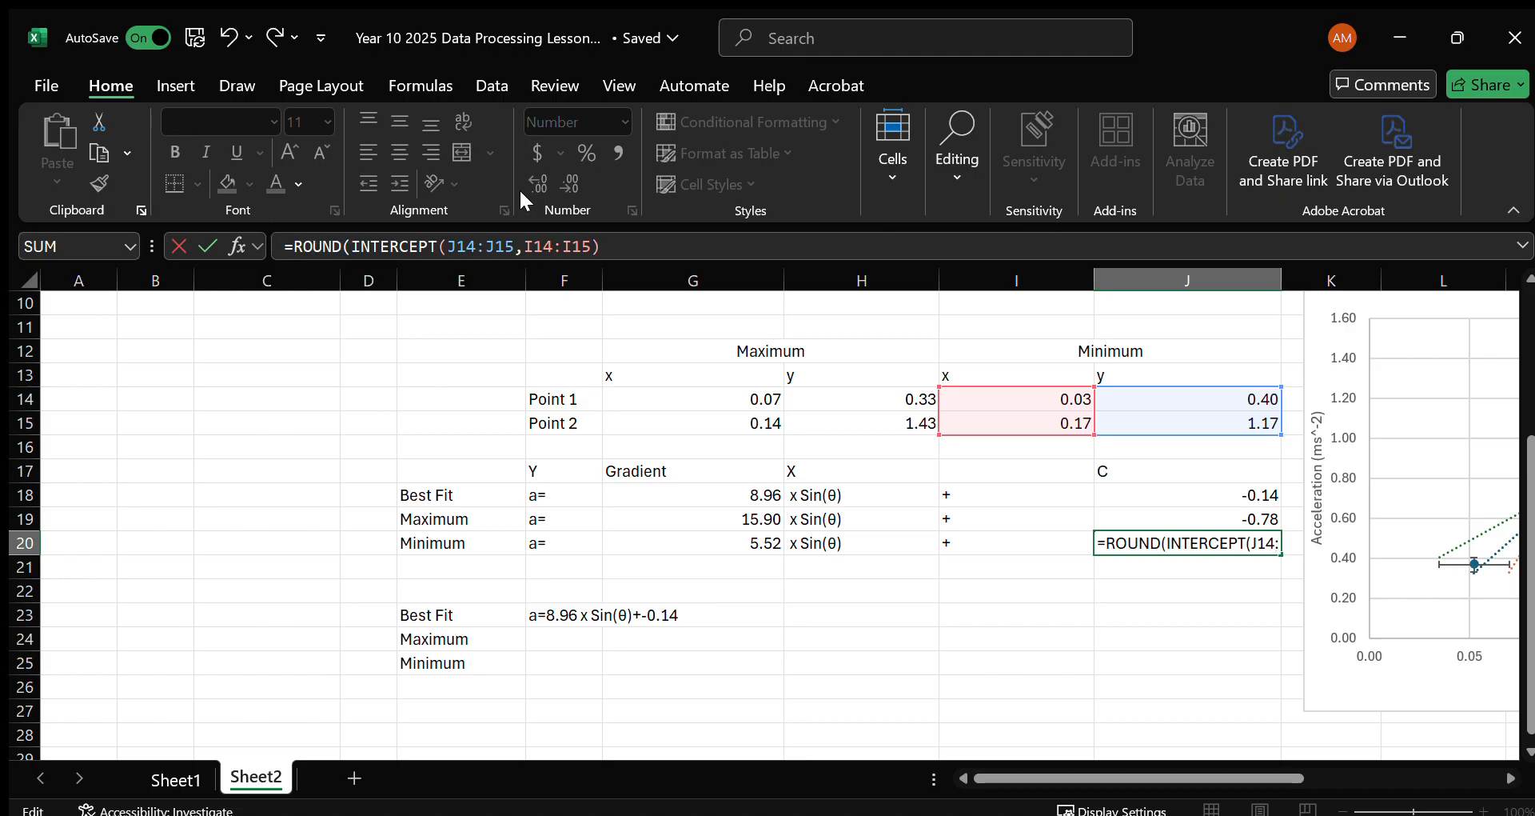
pyautogui.click(610, 254)
pyautogui.write(',2)')
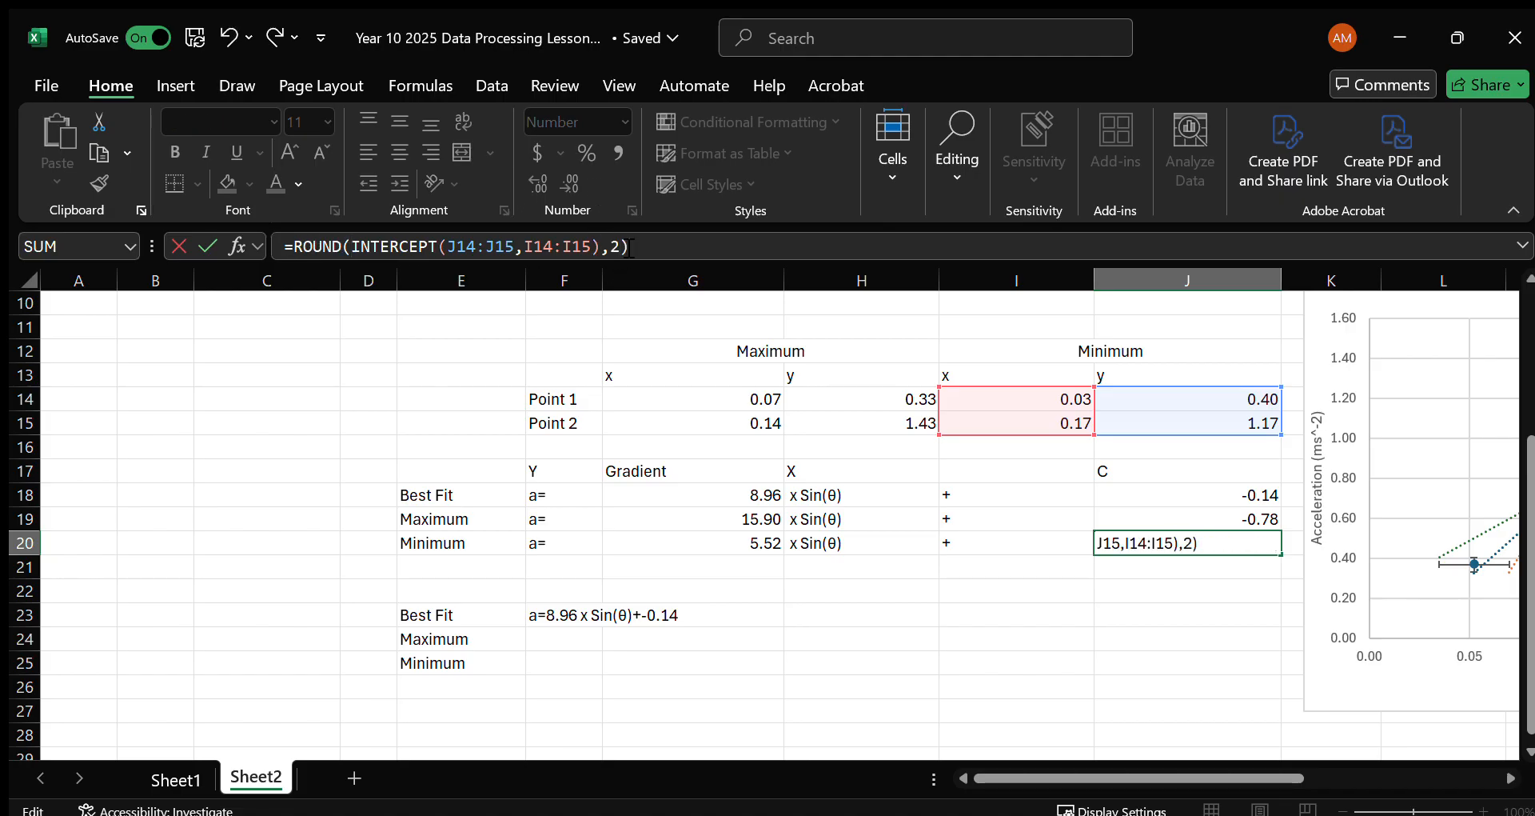
pyautogui.press('Return')
# Fill the CONCAT formula from F23 down to F25 for the Maximum and Minimum equations, and review the labelled results in E23:F25.
pyautogui.click(558, 612)
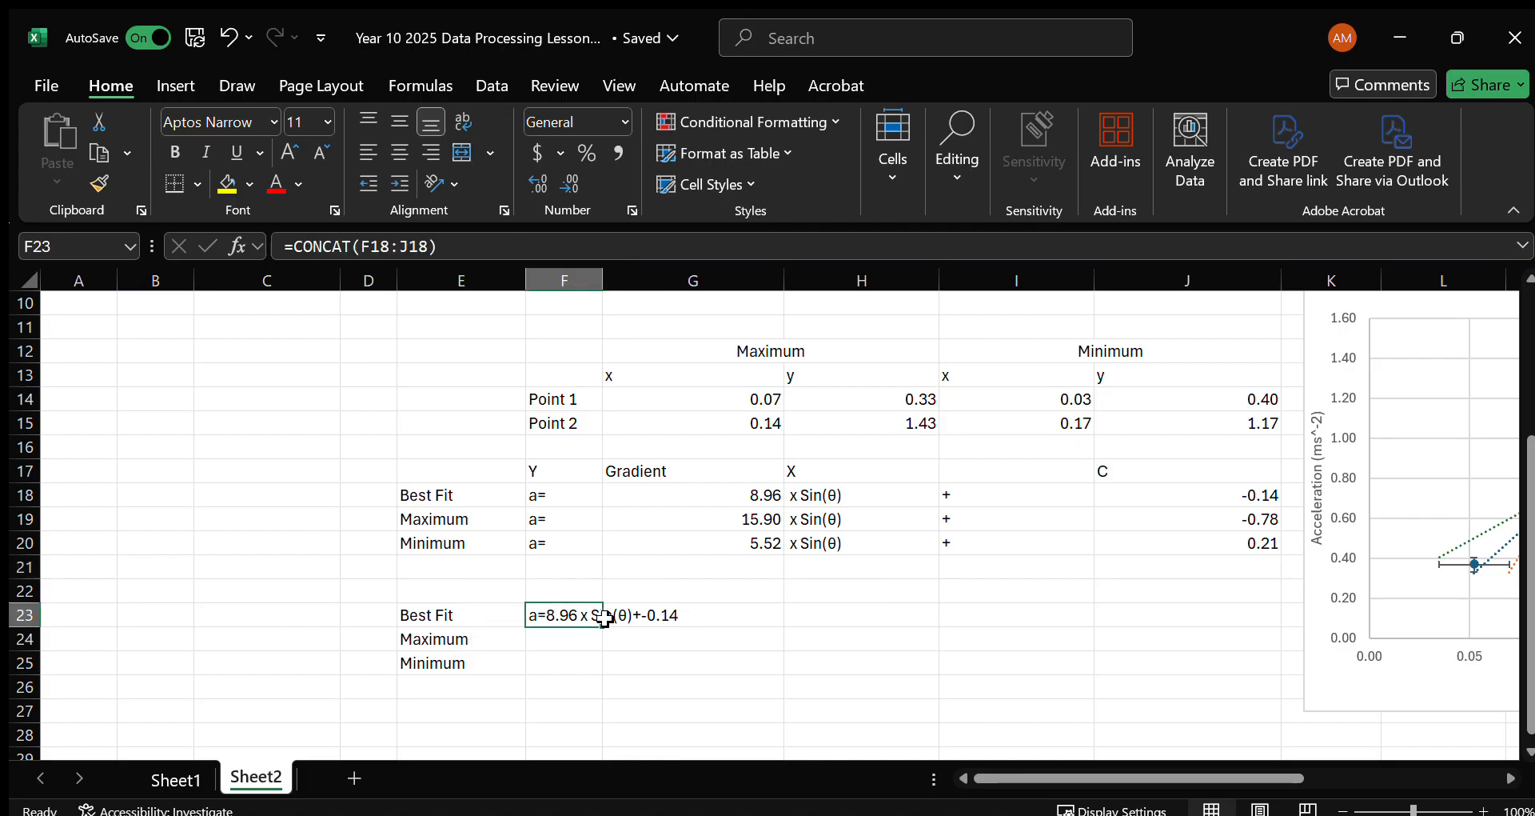
pyautogui.moveTo(602, 627); pyautogui.dragTo(606, 669)
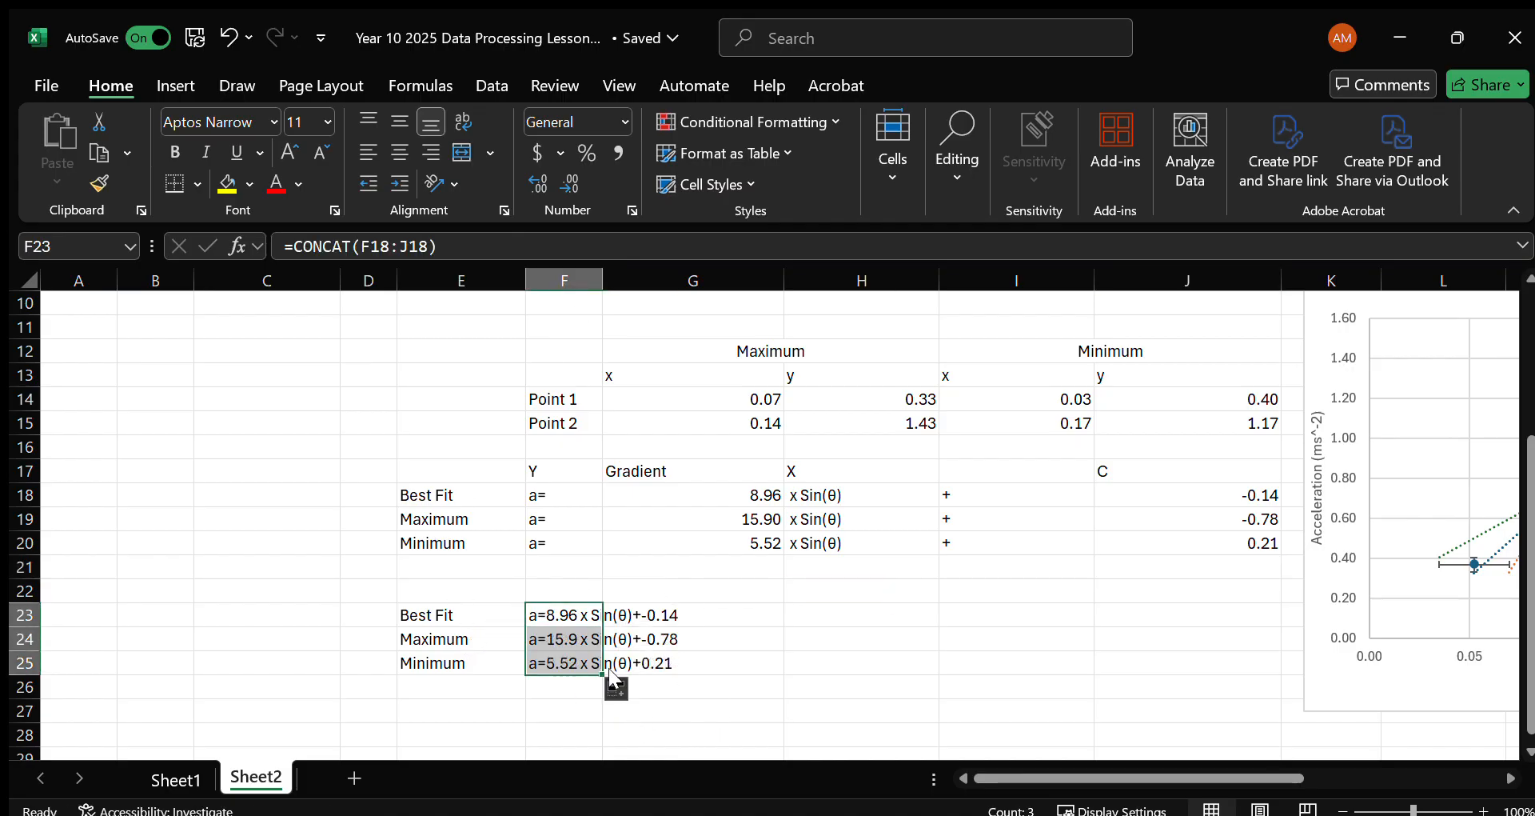
pyautogui.click(587, 659)
pyautogui.moveTo(575, 614); pyautogui.dragTo(555, 664)
pyautogui.moveTo(448, 619); pyautogui.dragTo(564, 684)
pyautogui.moveTo(453, 619); pyautogui.dragTo(581, 665)
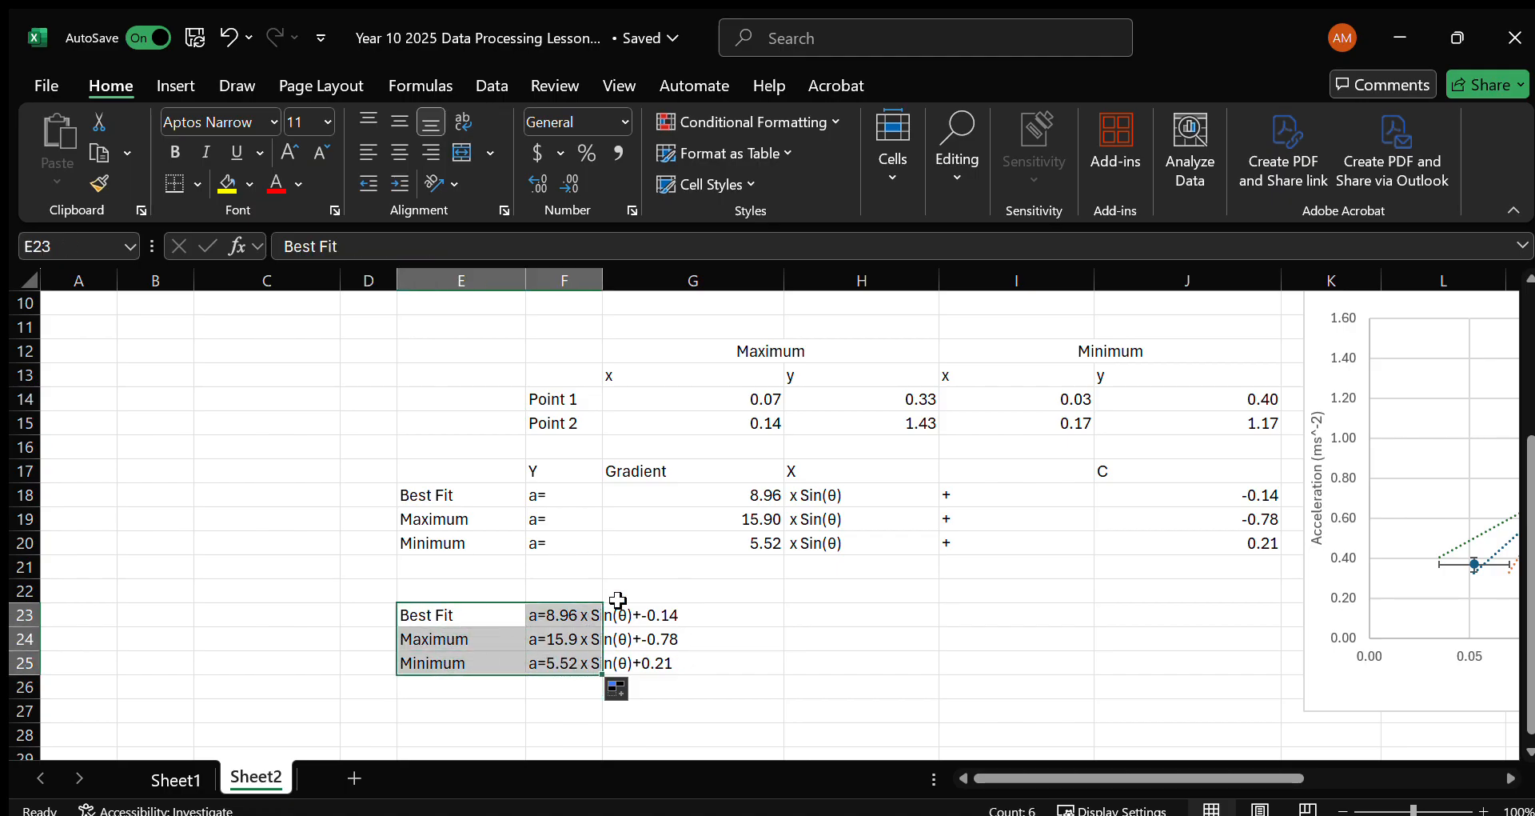
pyautogui.click(751, 611)
pyautogui.click(504, 615)
pyautogui.click(561, 624)
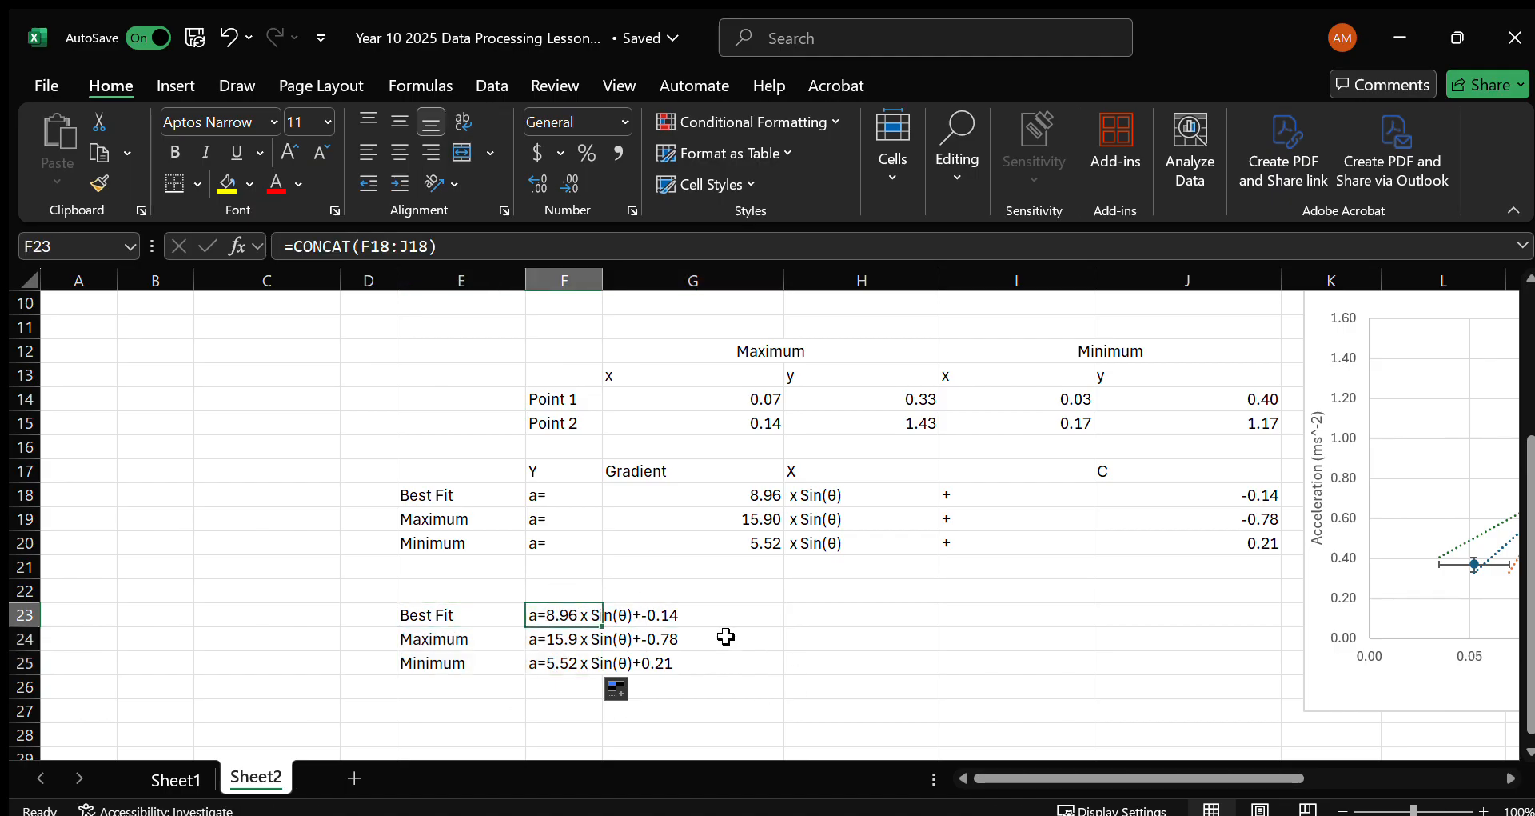
pyautogui.click(920, 614)
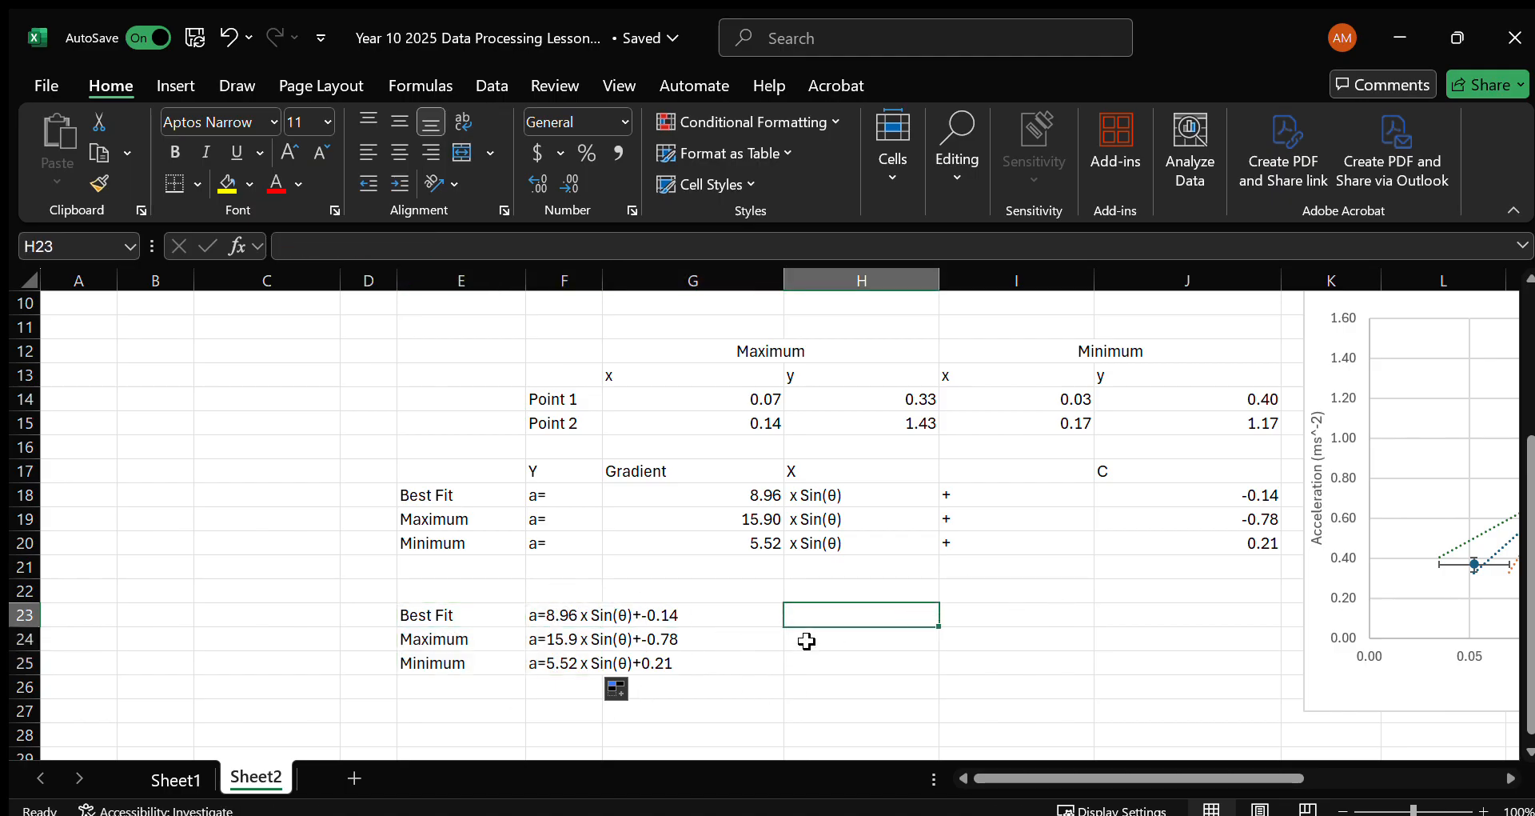
# Enter TRUE in E27, below the joined equations.
pyautogui.click(430, 704)
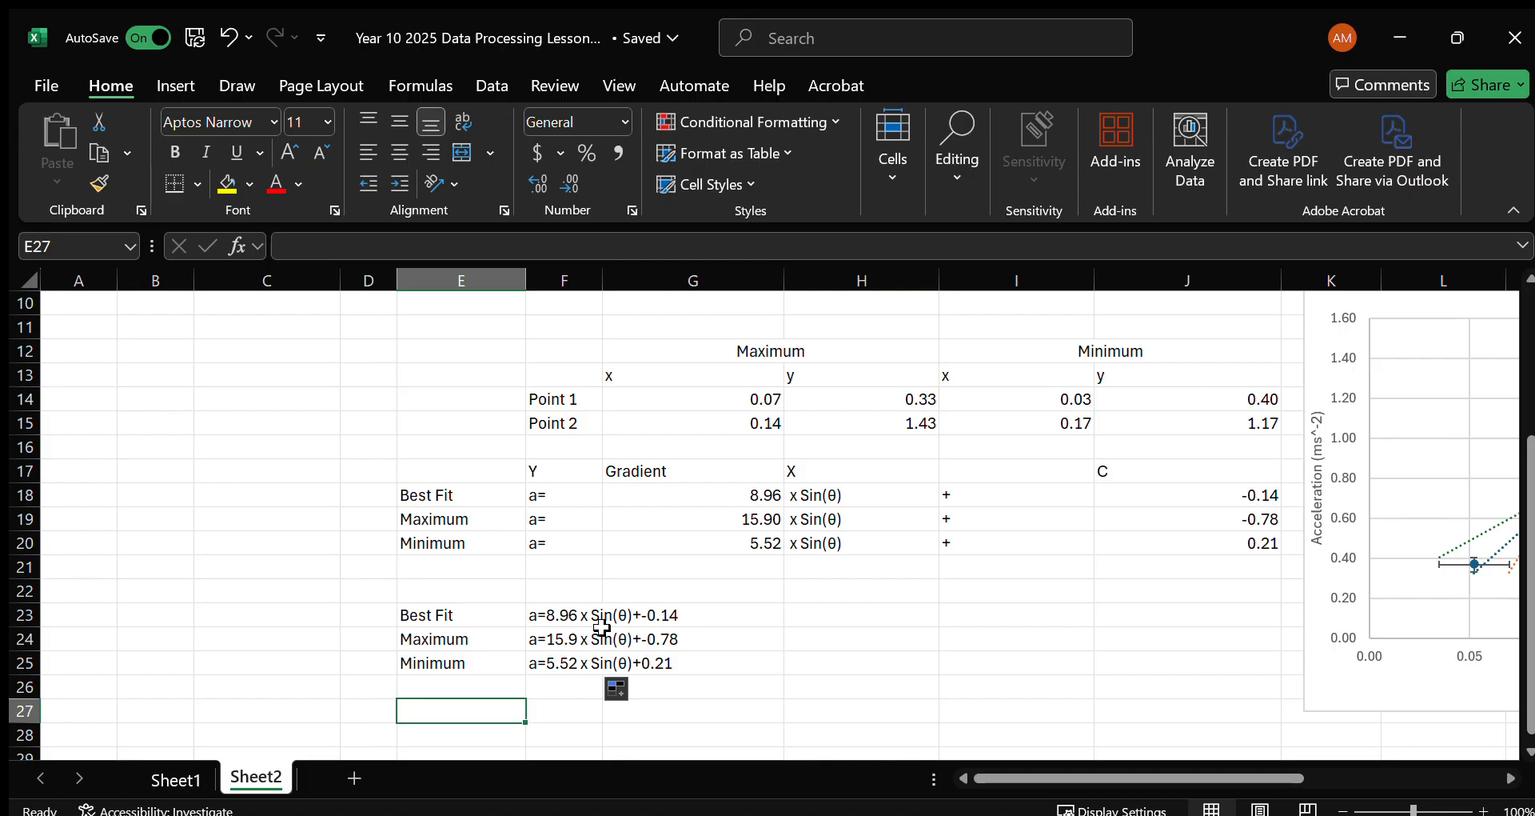
pyautogui.write('TRUE')
pyautogui.press('Tab')
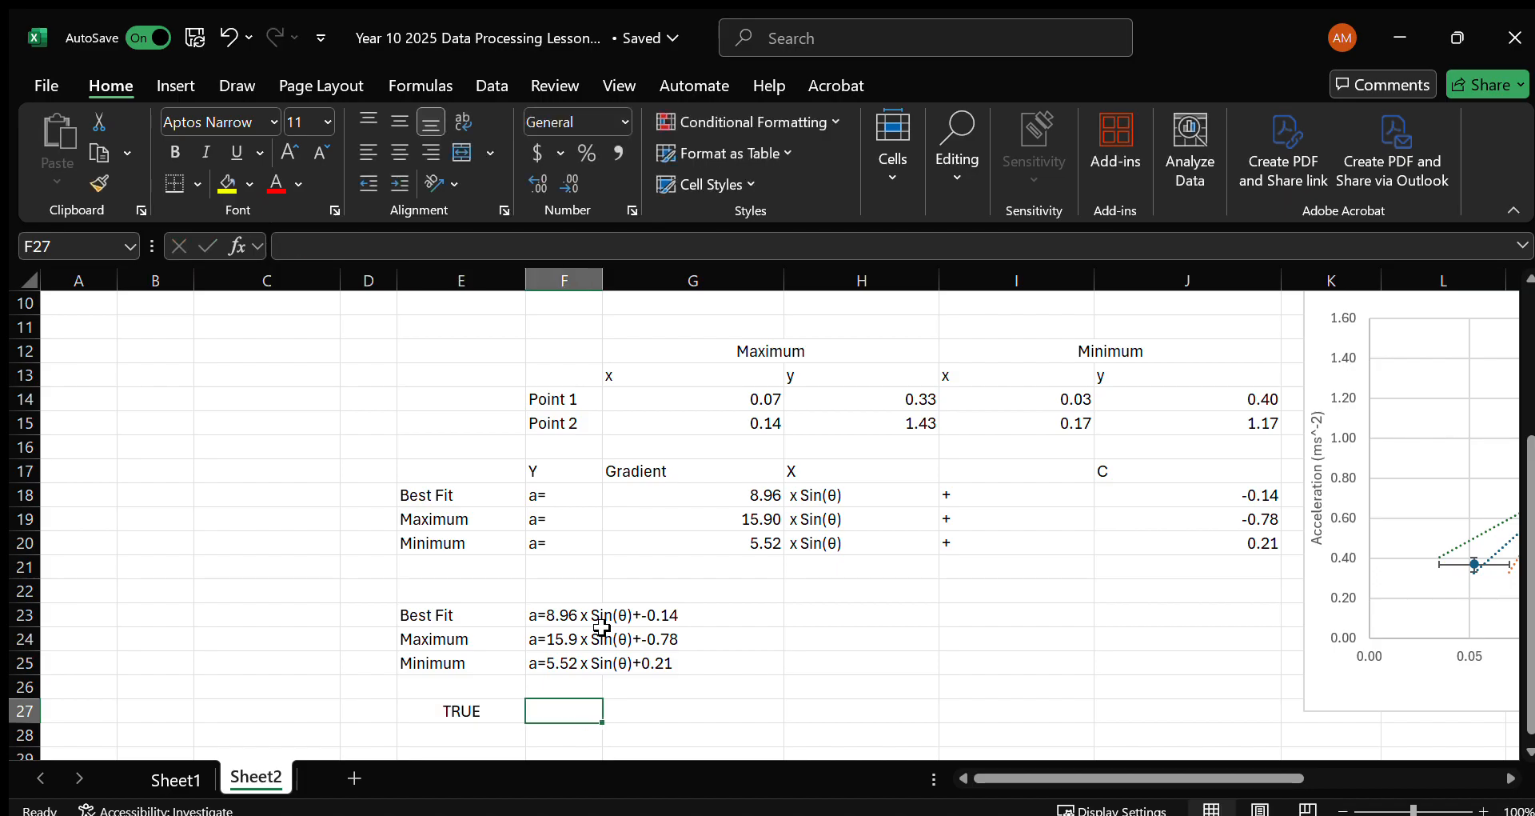
# Enter 9.8 in F27 as the TRUE value and label E28 as % Error.
pyautogui.write('9.8')
pyautogui.press('Return')
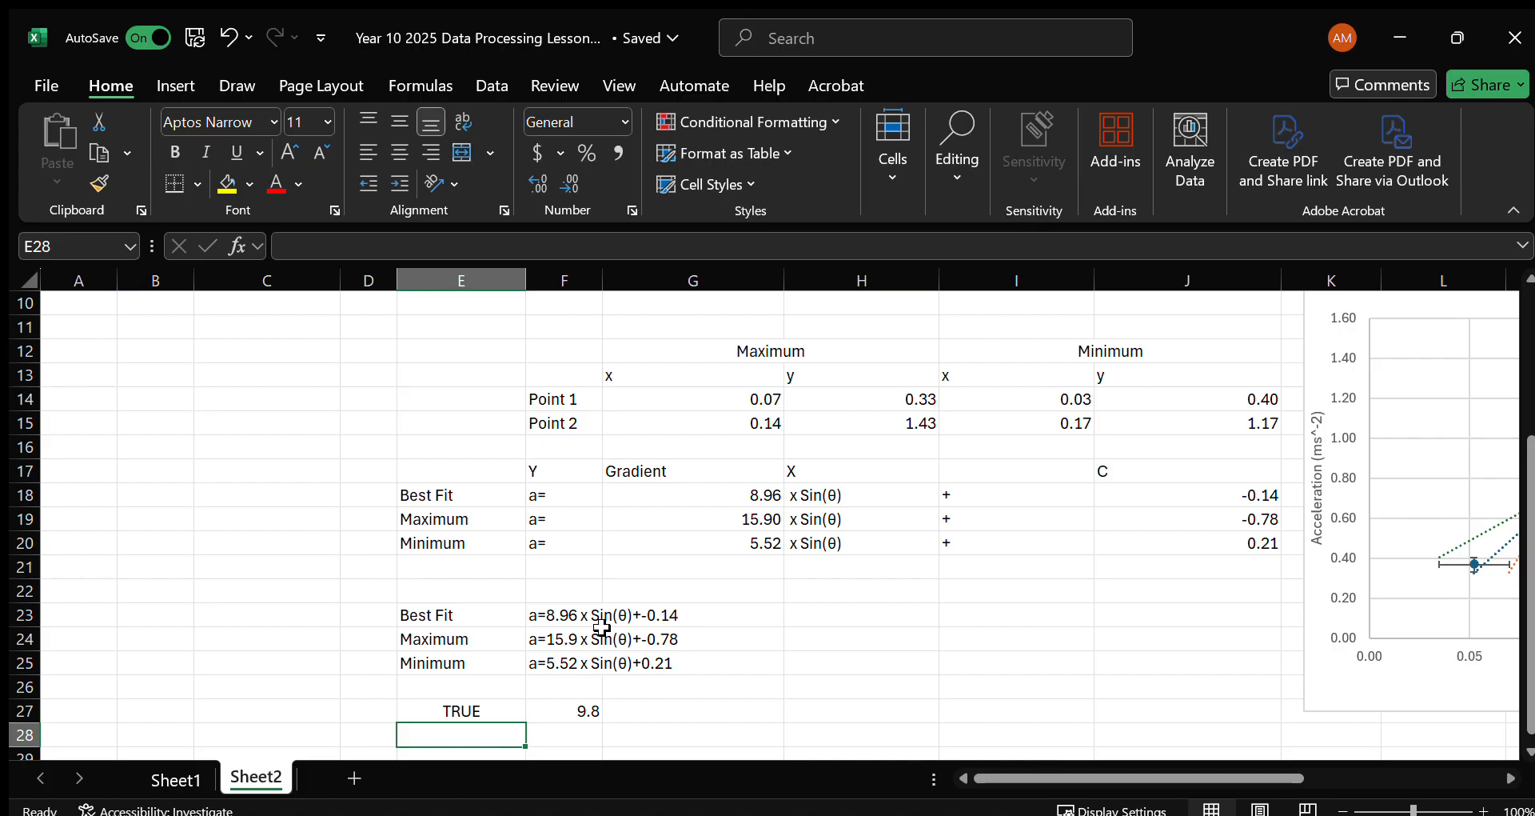
pyautogui.write('% Error')
pyautogui.press('Tab')
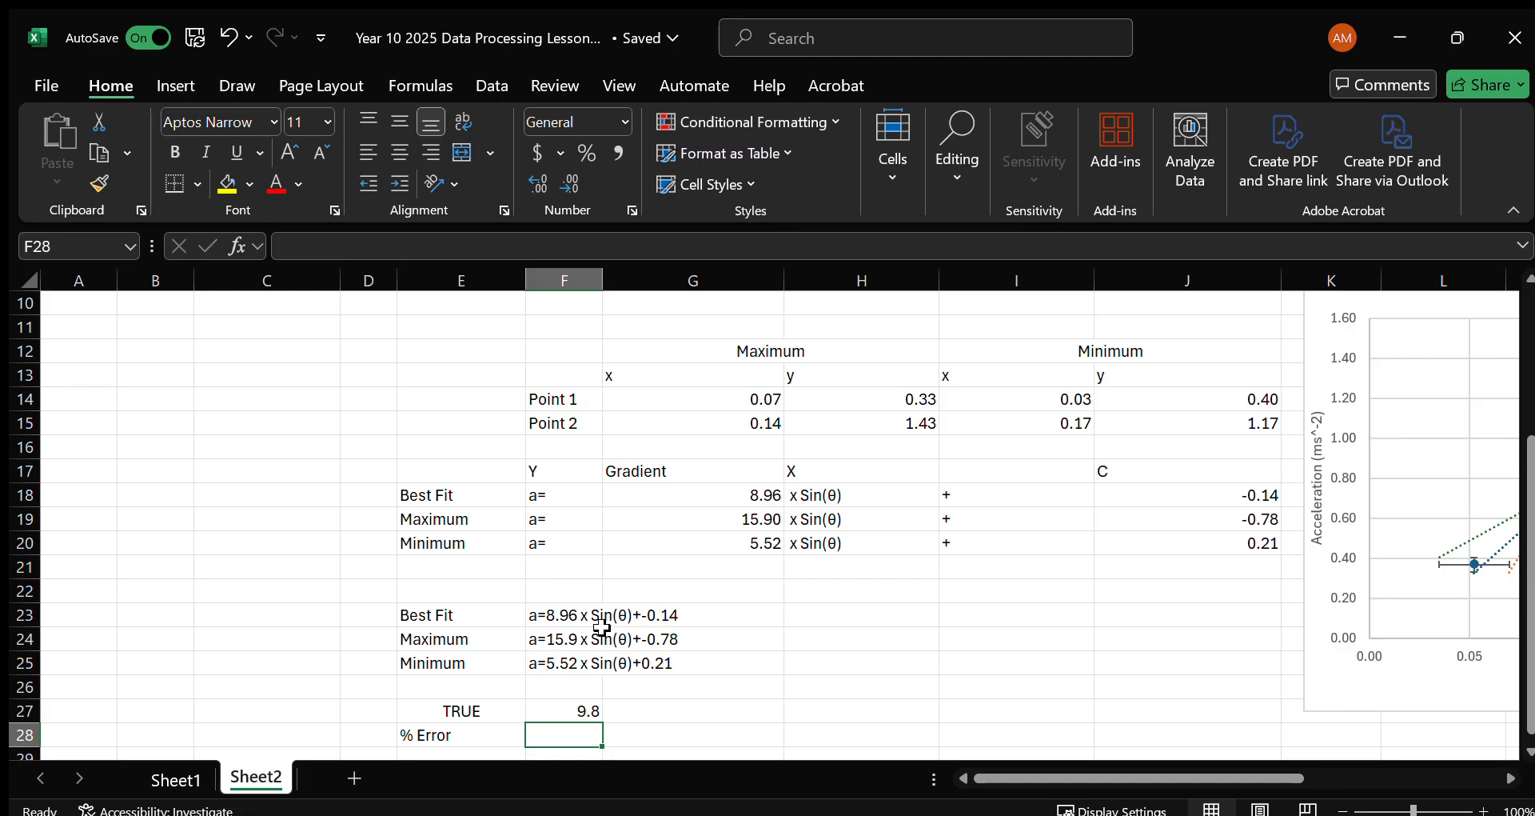
# Calculate the error of the best-fit gradient relative to the true value in F28 with =(G18-F27)/F27.
pyautogui.write('=(')
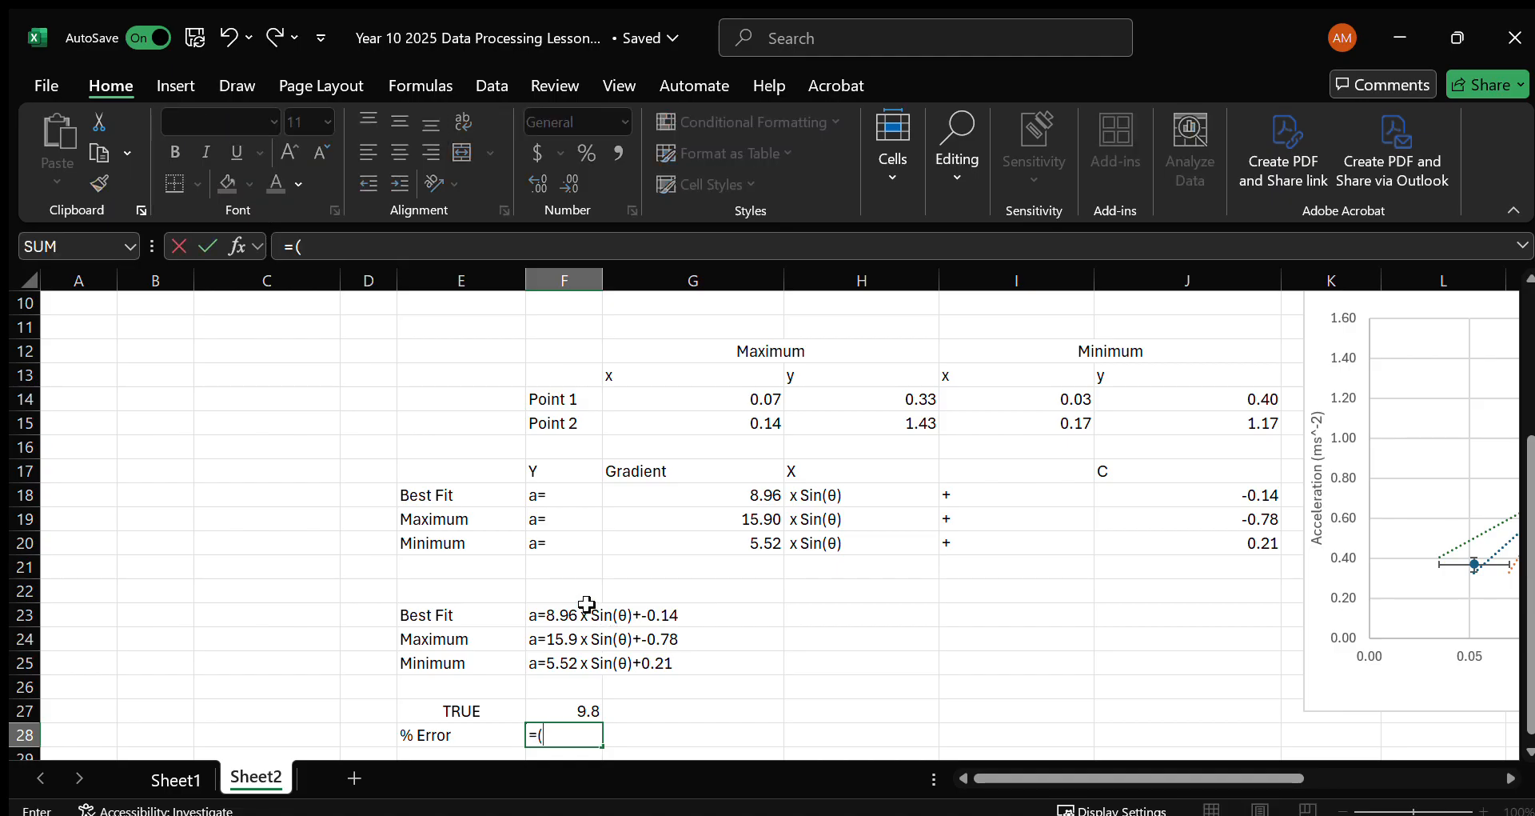
pyautogui.click(700, 497)
pyautogui.write('-')
pyautogui.press('Up')
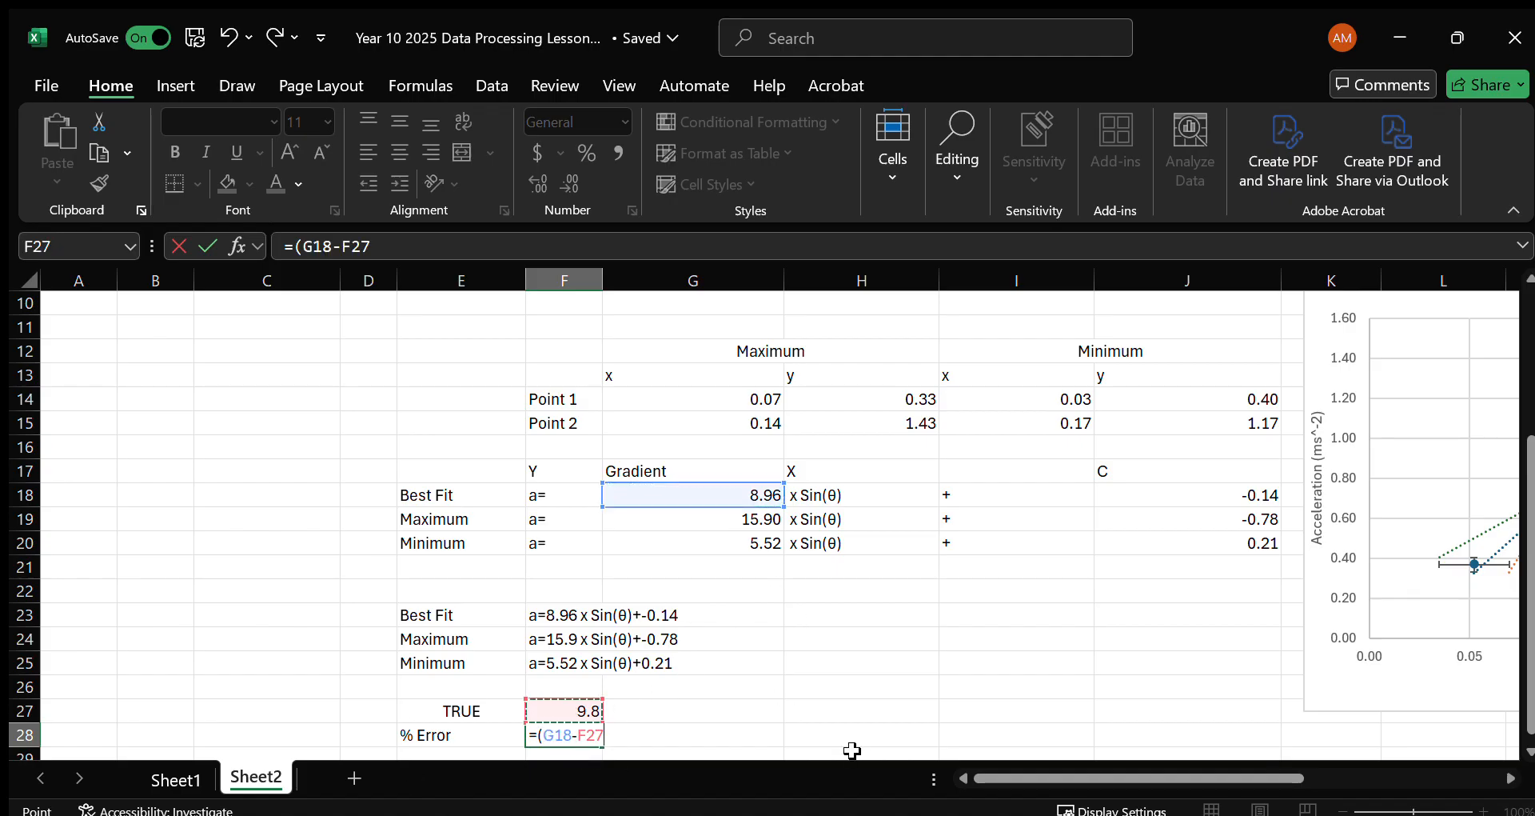
pyautogui.write(')/')
pyautogui.click(560, 709)
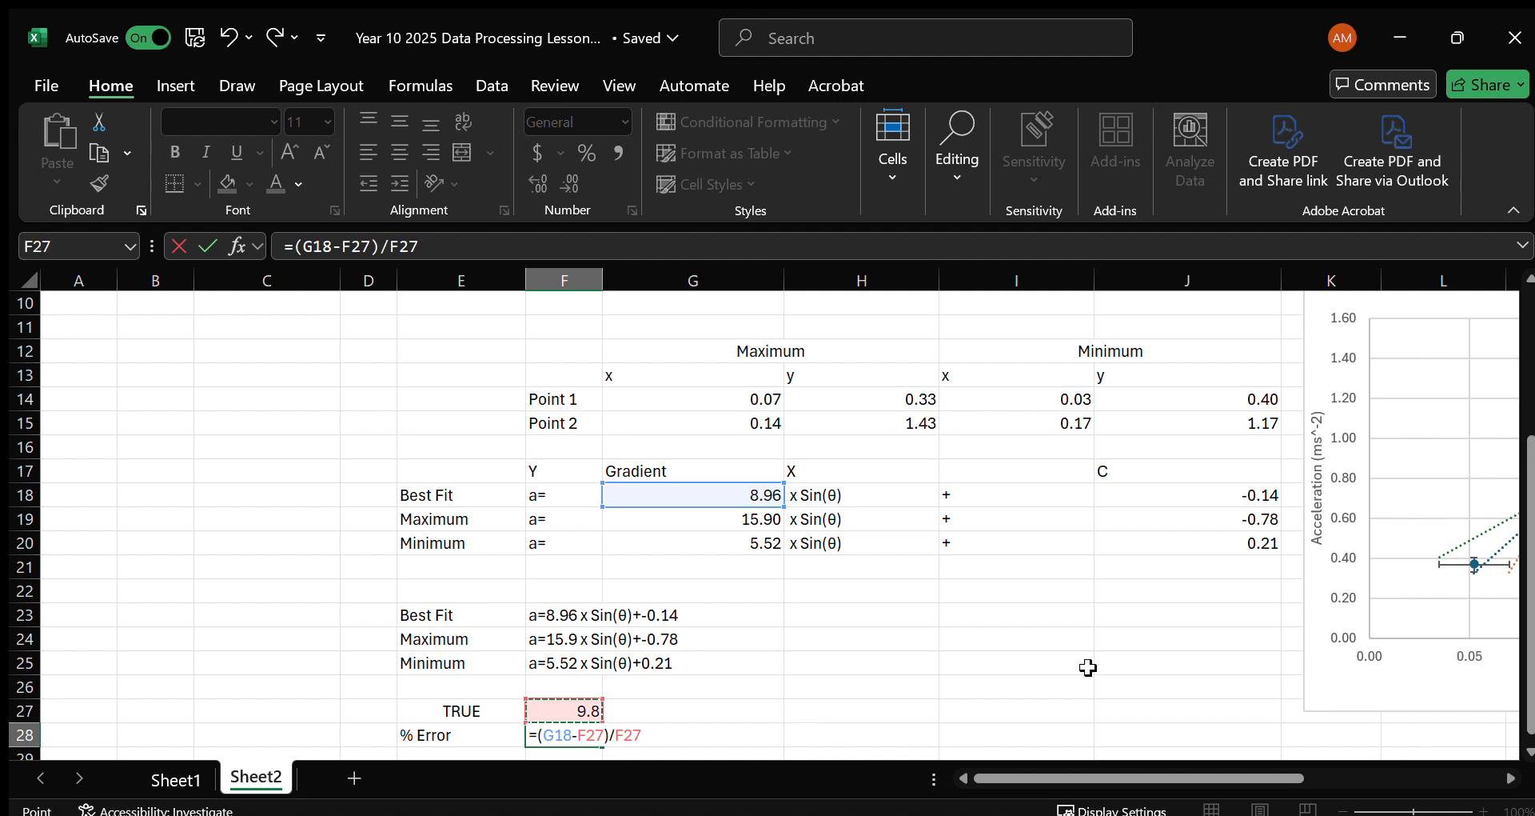
pyautogui.press('Return')
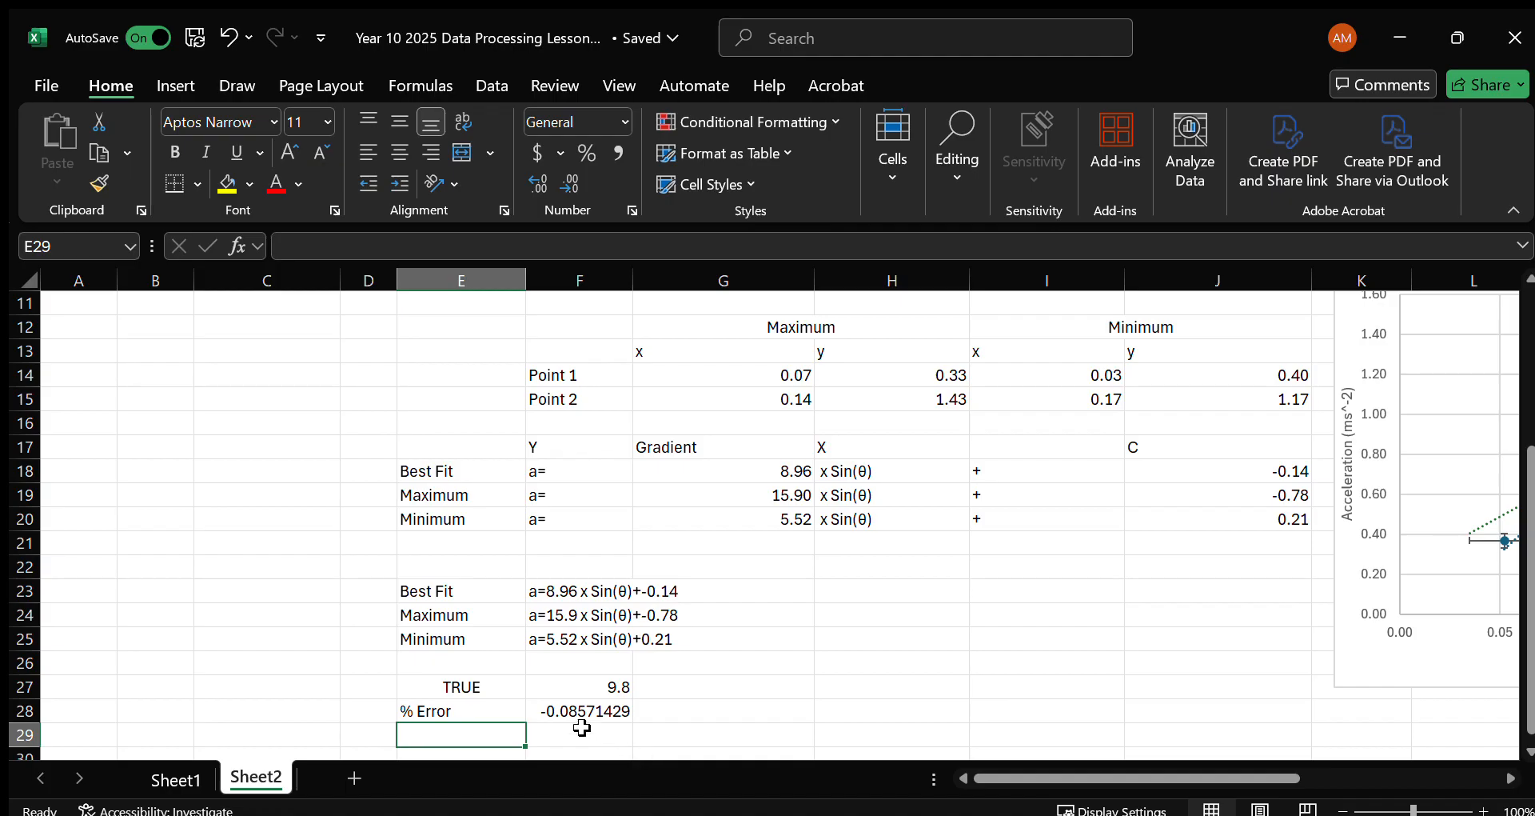
# Make the F28 error absolute with =ABS((G18-F27)/F27) and format the cell as a percentage.
pyautogui.click(581, 715)
pyautogui.click(302, 243)
pyautogui.write('ABS')
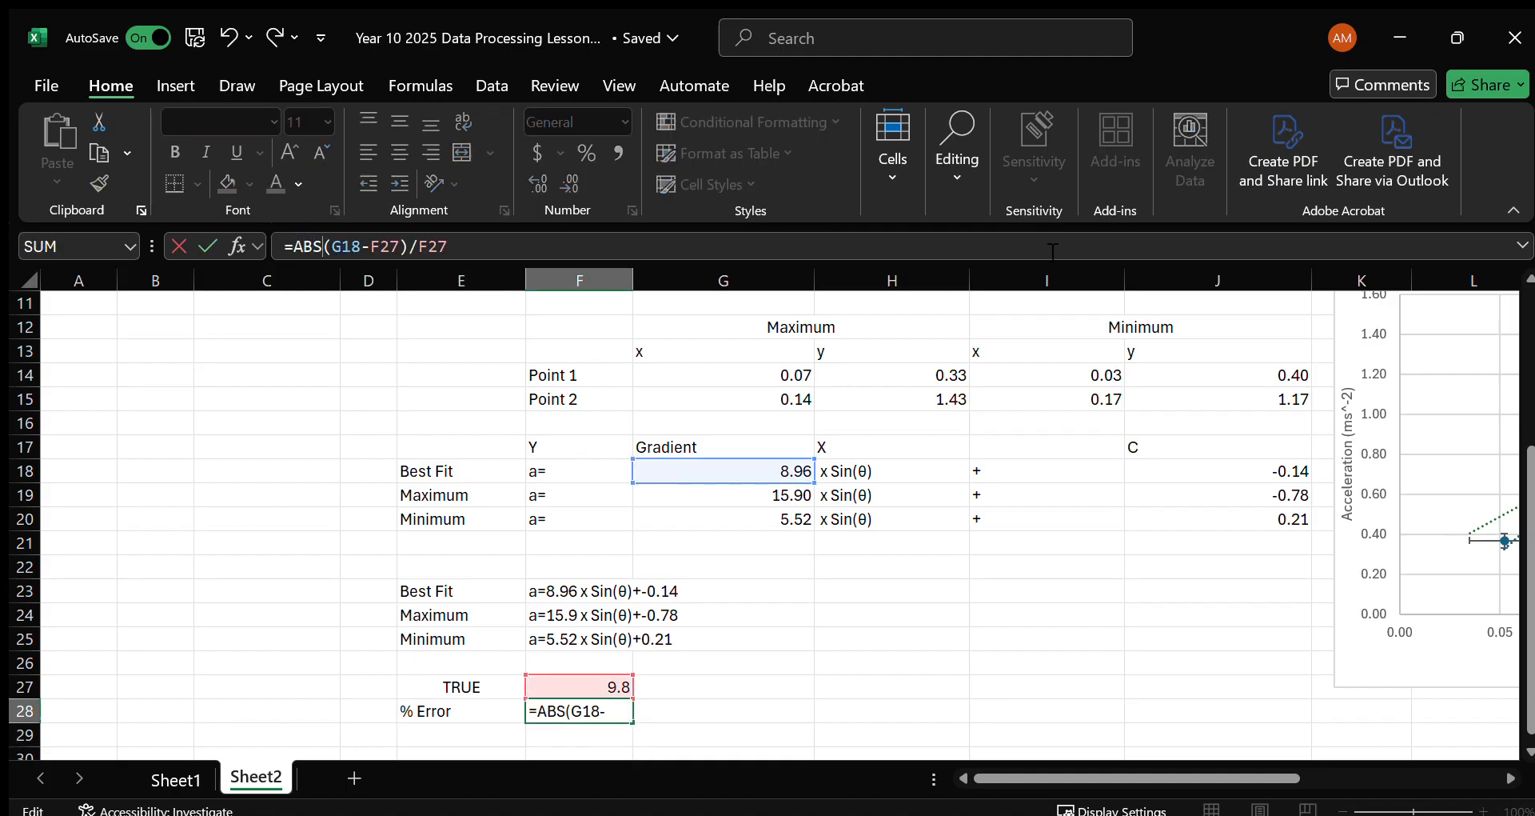
pyautogui.write('(')
pyautogui.click(496, 255)
pyautogui.write(')')
pyautogui.press('Return')
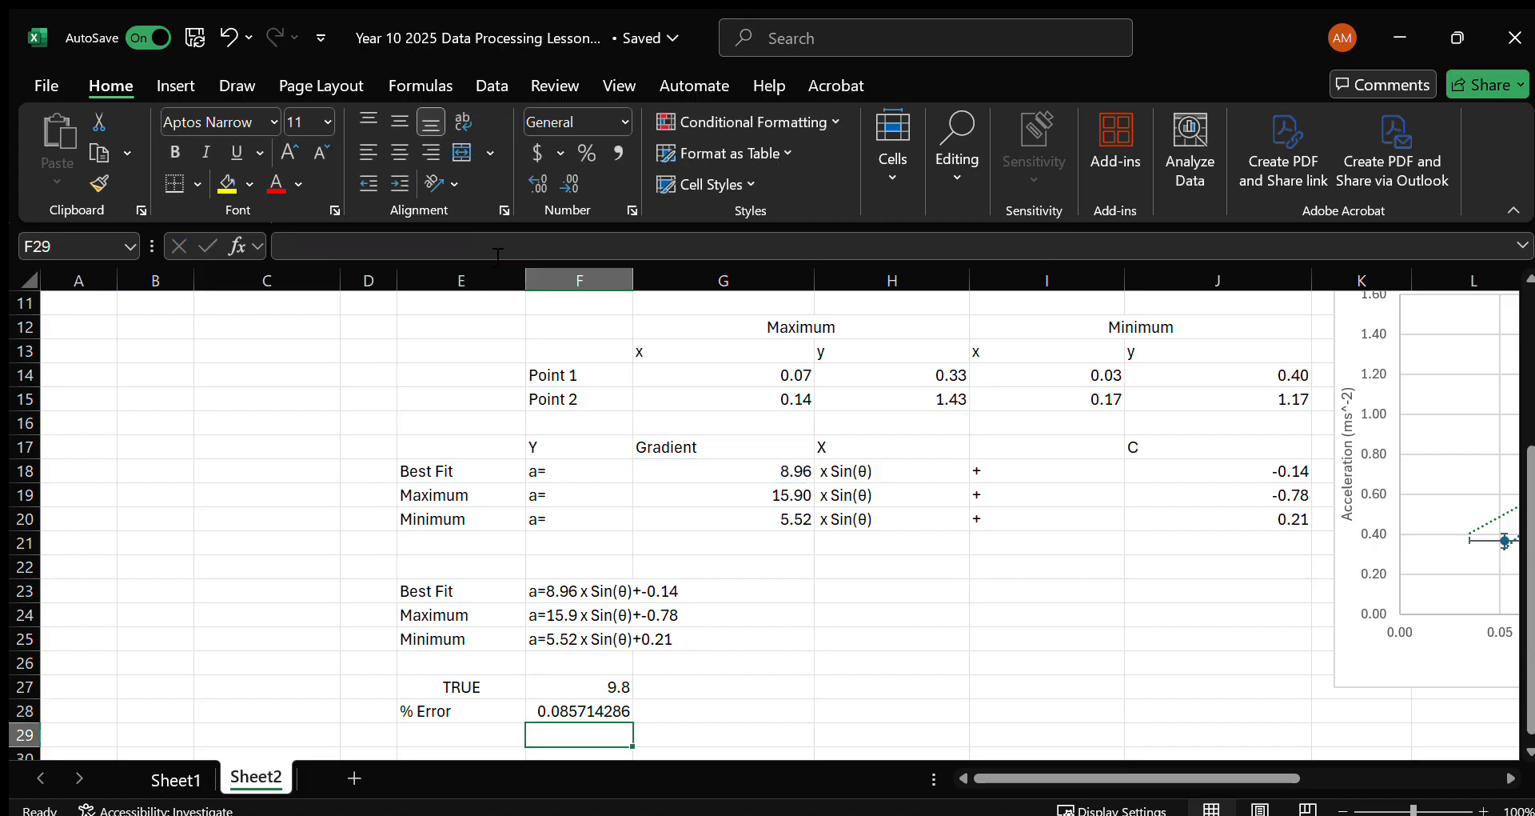
pyautogui.click(595, 702)
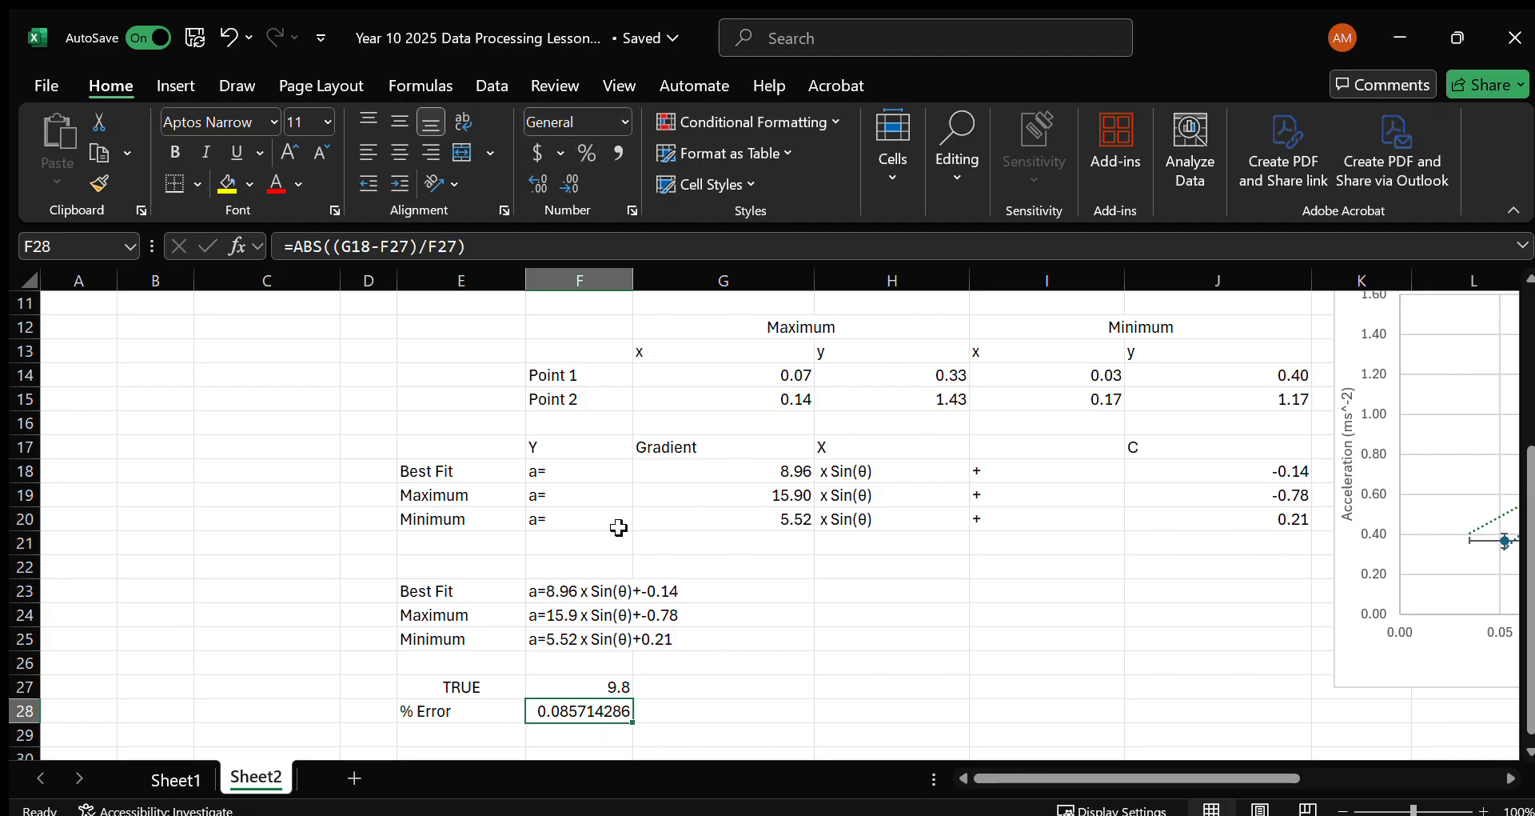
pyautogui.click(588, 152)
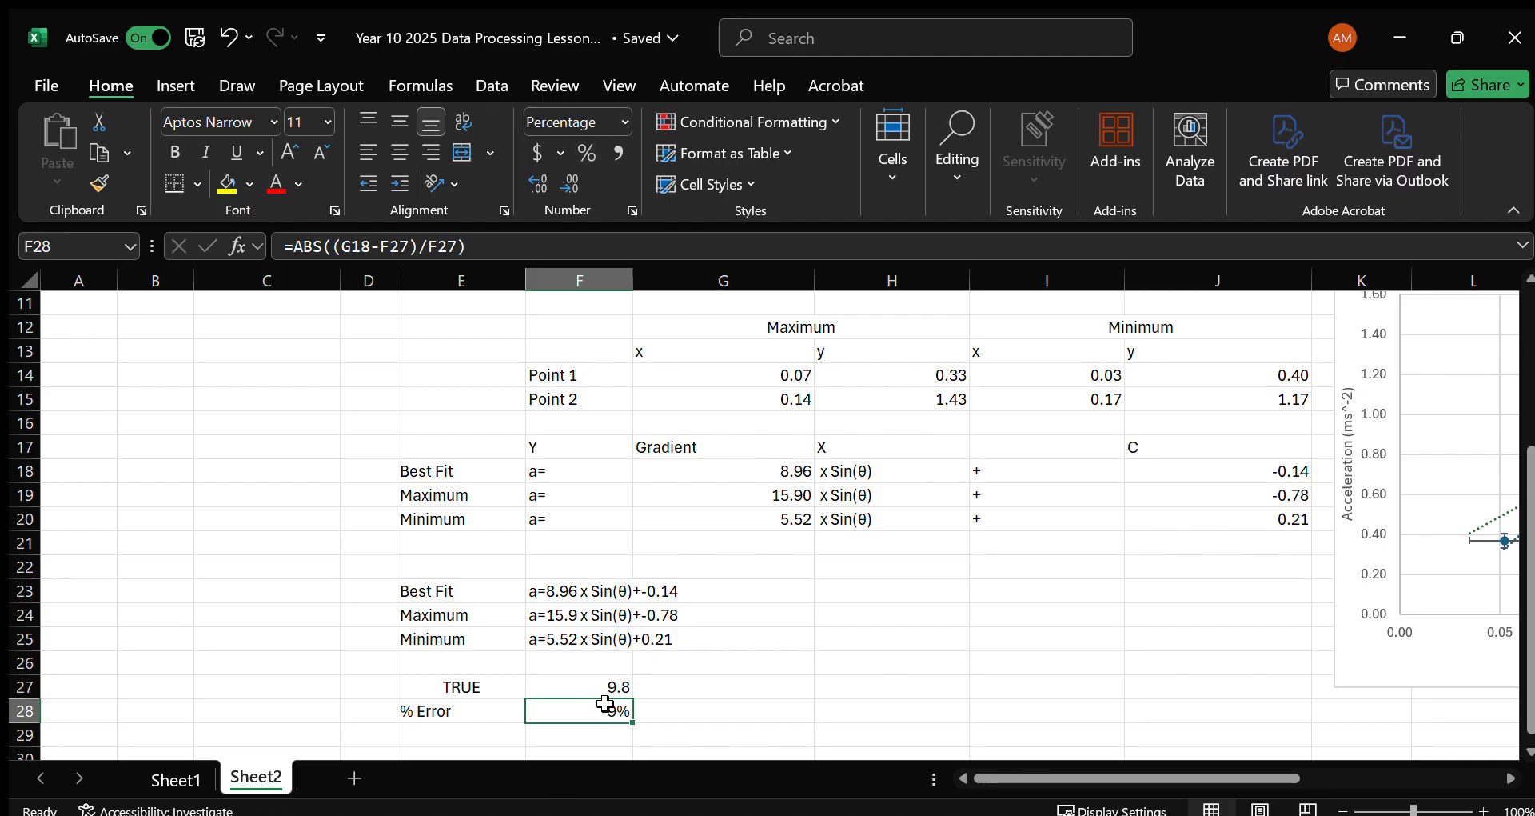
# Label E29 as Absolute Unc. In Grad, below the % Error row.
pyautogui.click(464, 736)
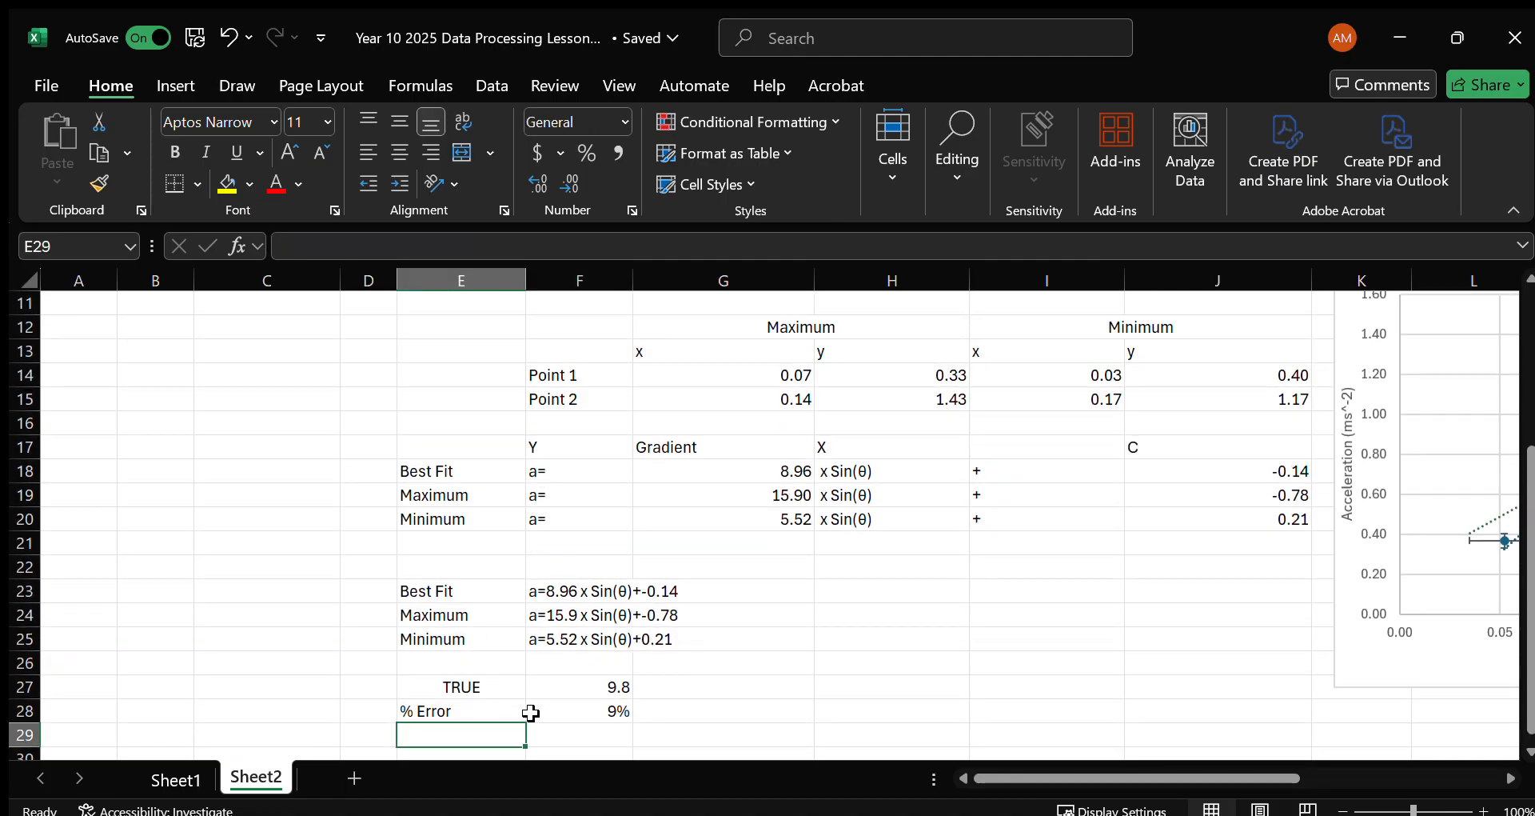
pyautogui.scroll(-1, 523, 707)
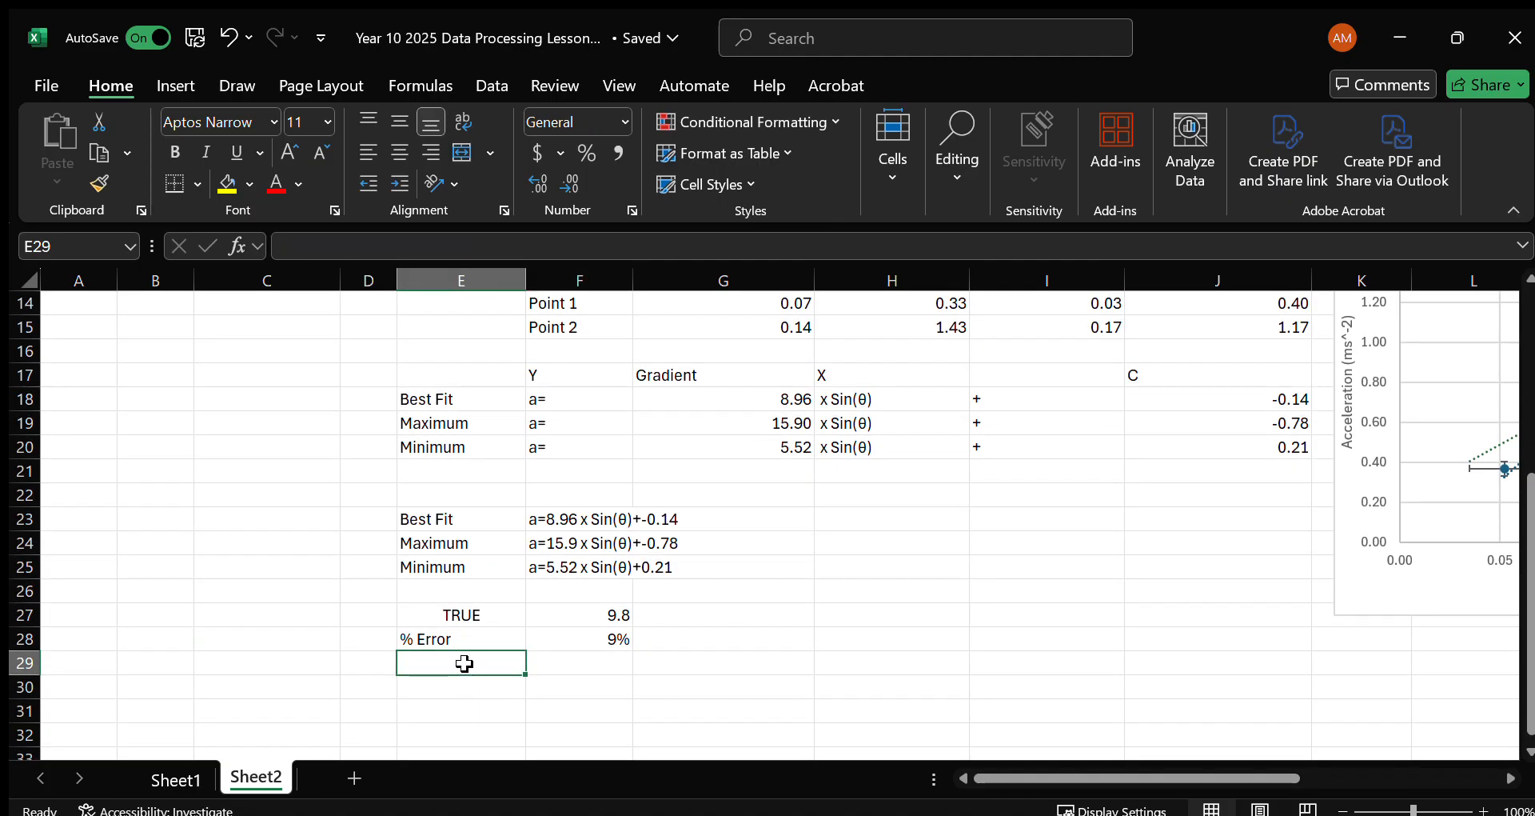
pyautogui.write('Absolute')
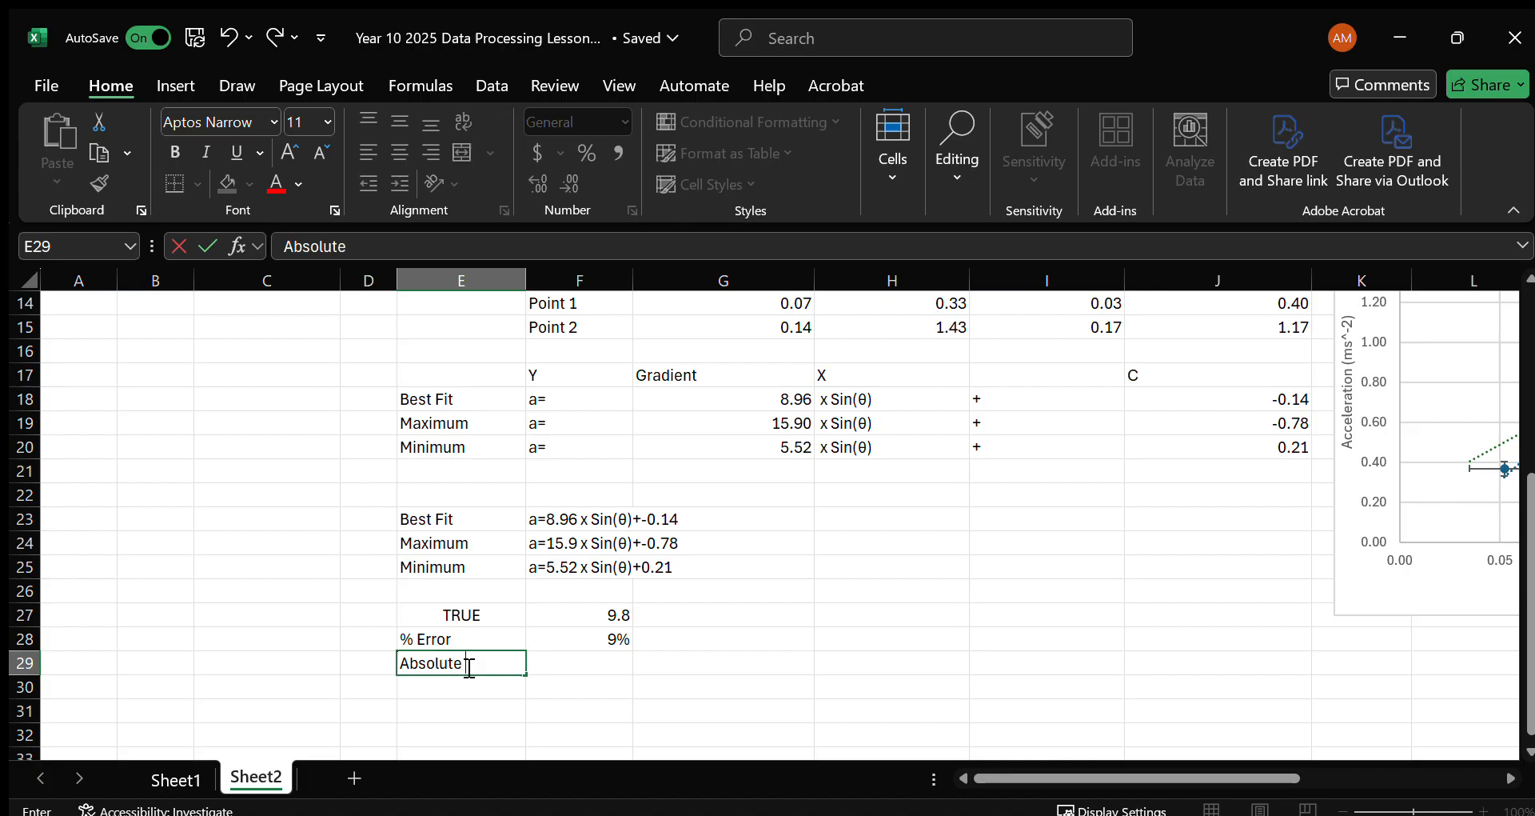
pyautogui.write(' Unc. In Grad')
pyautogui.press('Return')
pyautogui.press('Up')
pyautogui.press('Right')
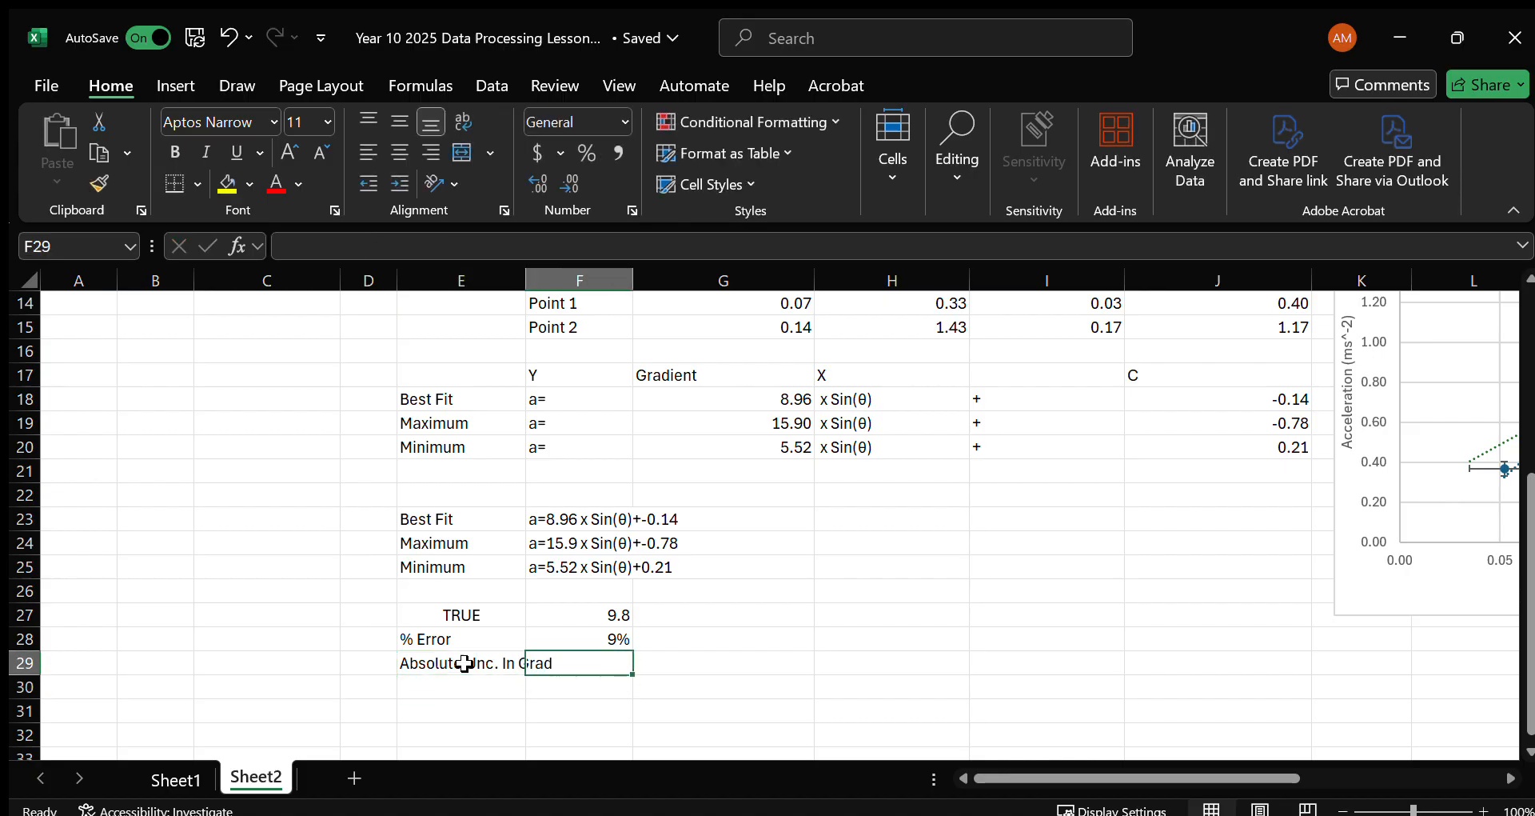
# Calculate the absolute gradient uncertainty in F29 as half the maximum-minimum difference with =(G19-G20)/2.
pyautogui.write('=')
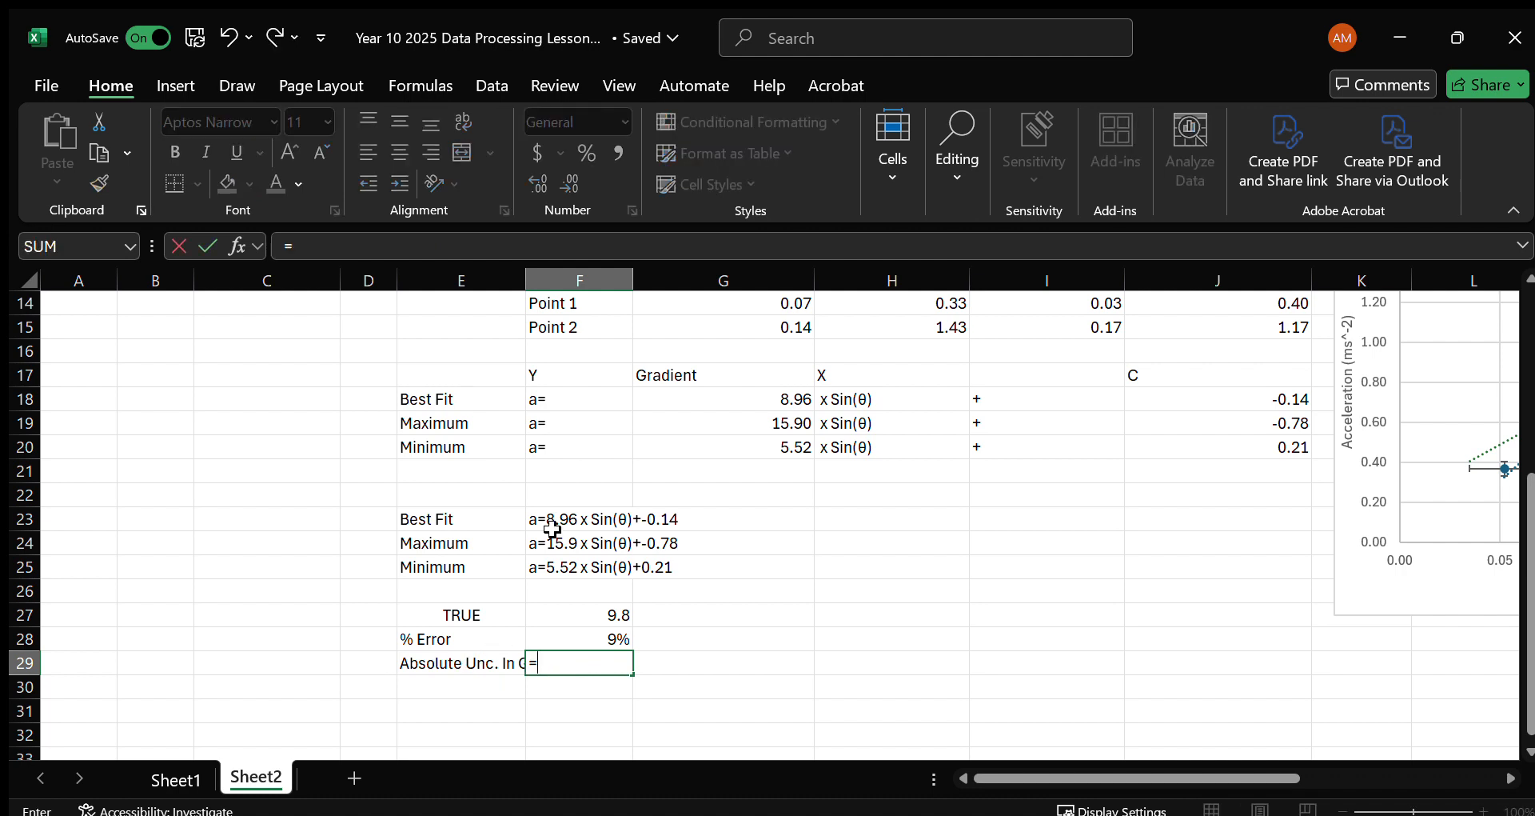
pyautogui.write('(')
pyautogui.click(744, 417)
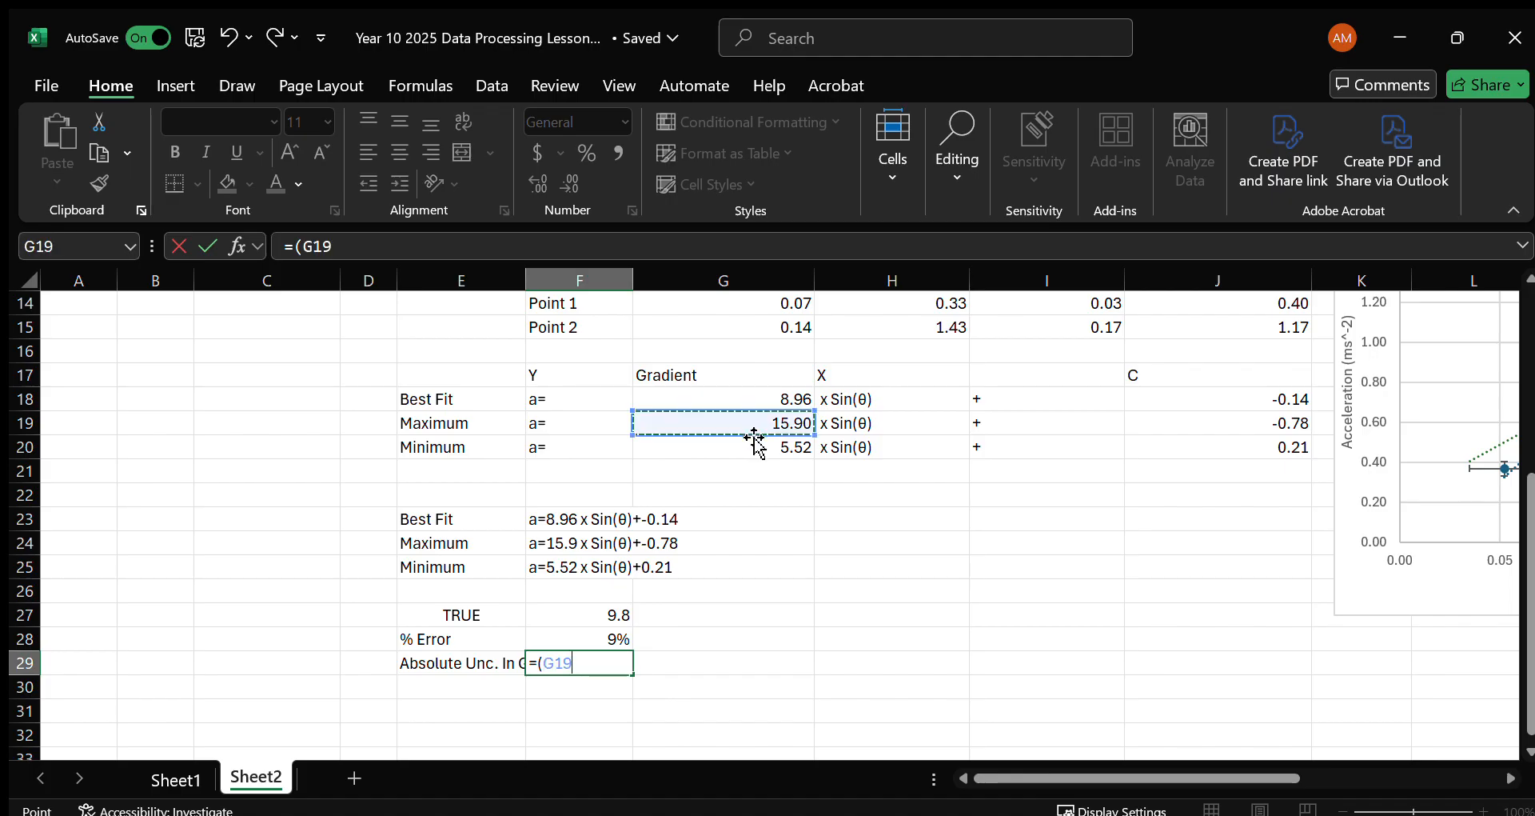
pyautogui.write('-')
pyautogui.click(770, 444)
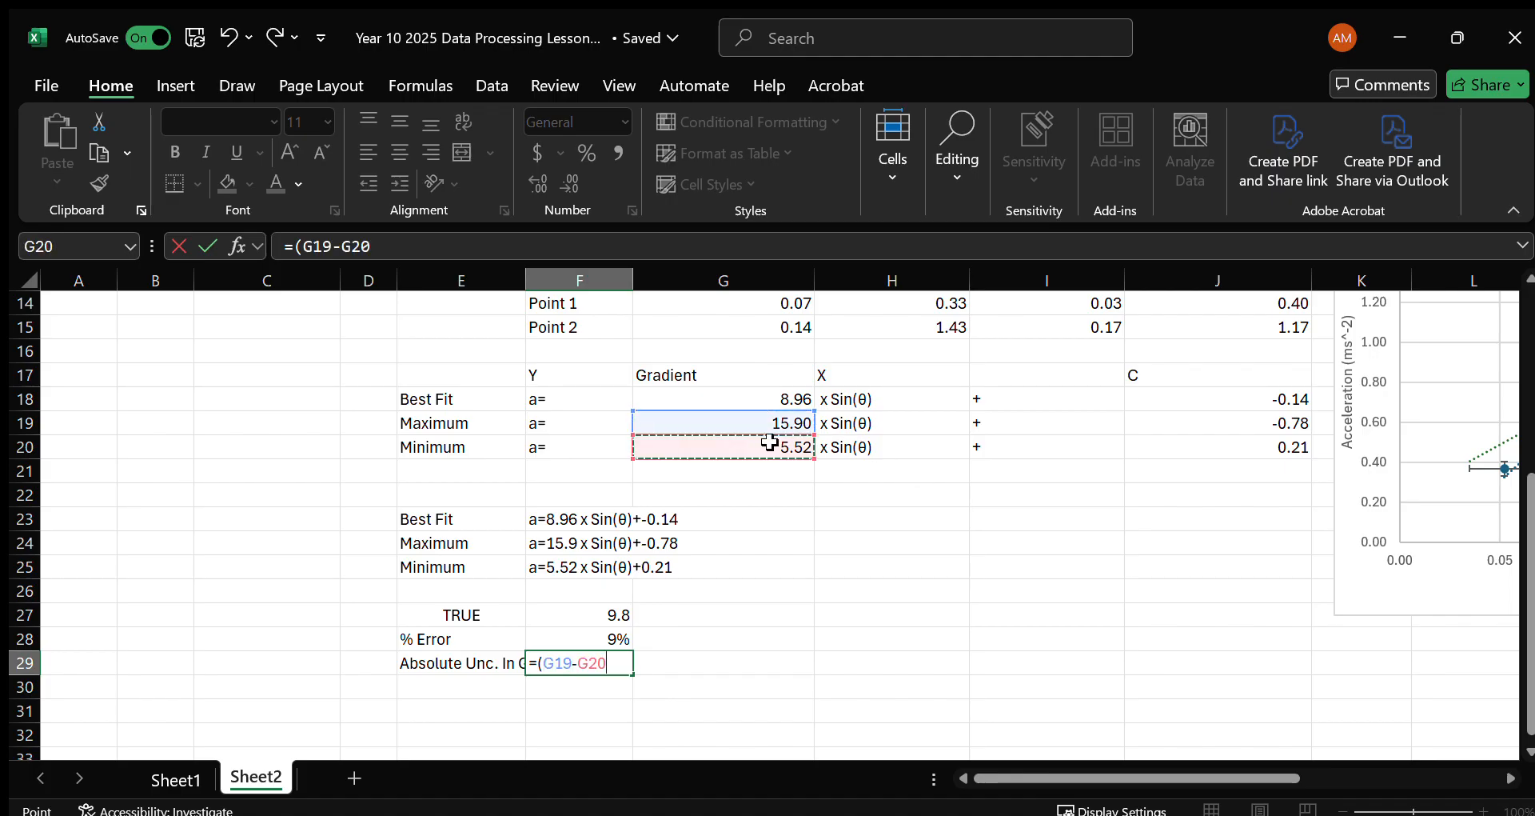
pyautogui.write(')/2')
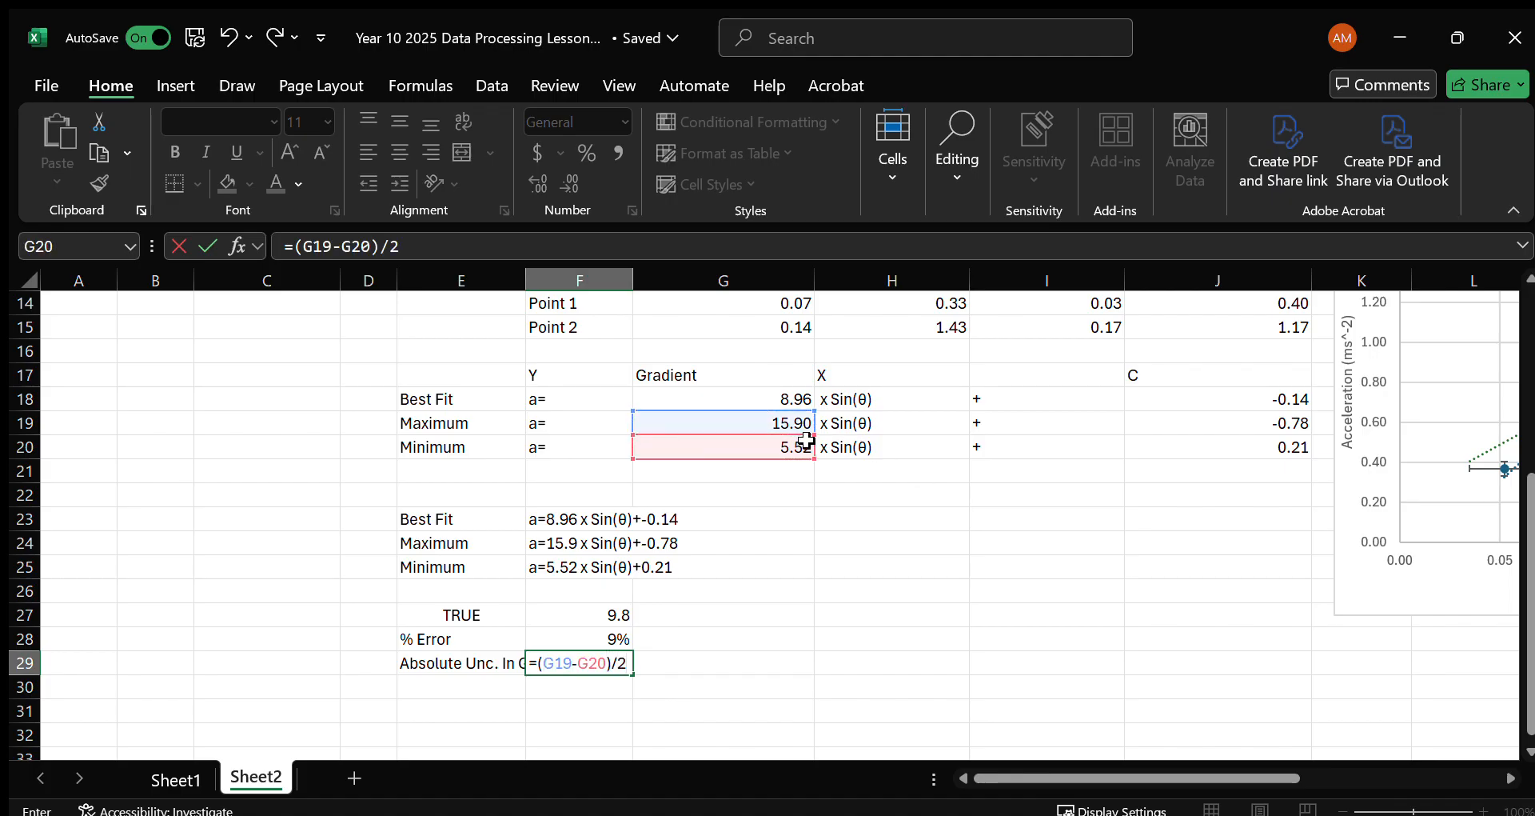
pyautogui.press('Return')
# Label E30 as % Uncert. In Grad.
pyautogui.click(500, 679)
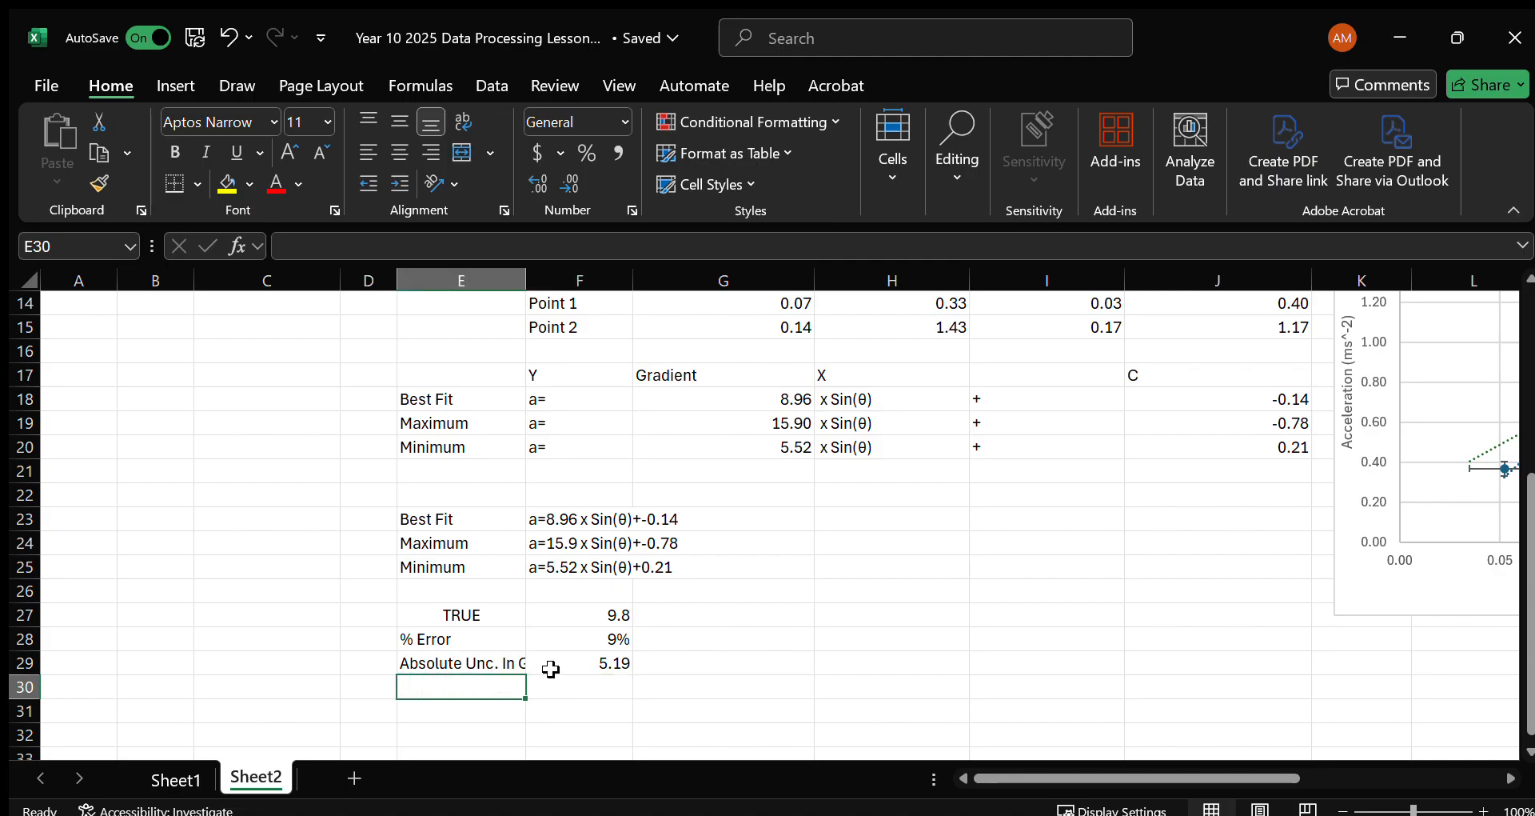
pyautogui.write('% Unce')
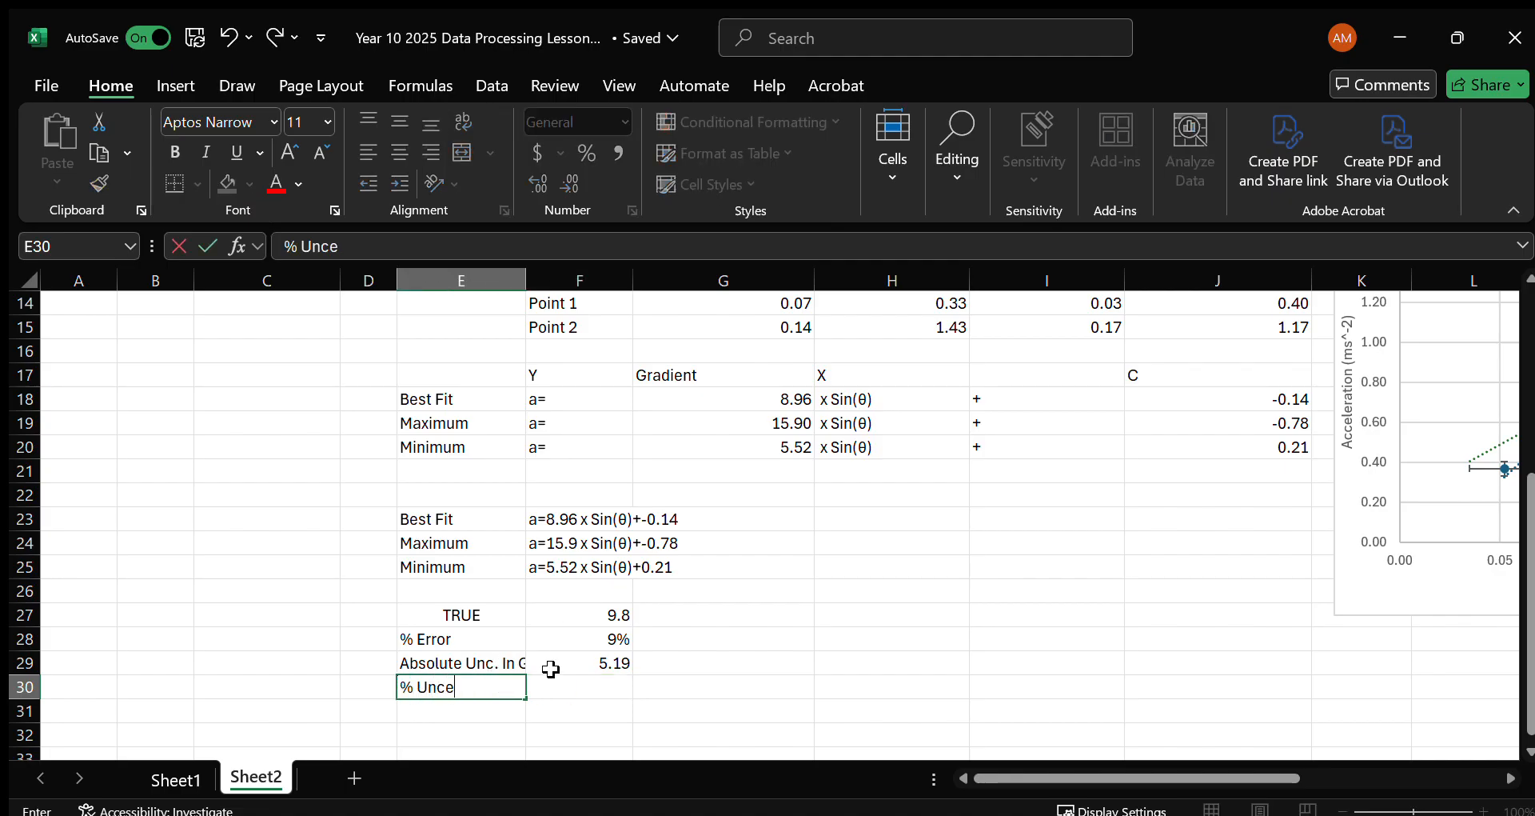
pyautogui.write('rt. i')
pyautogui.write('In')
pyautogui.write(' Grad')
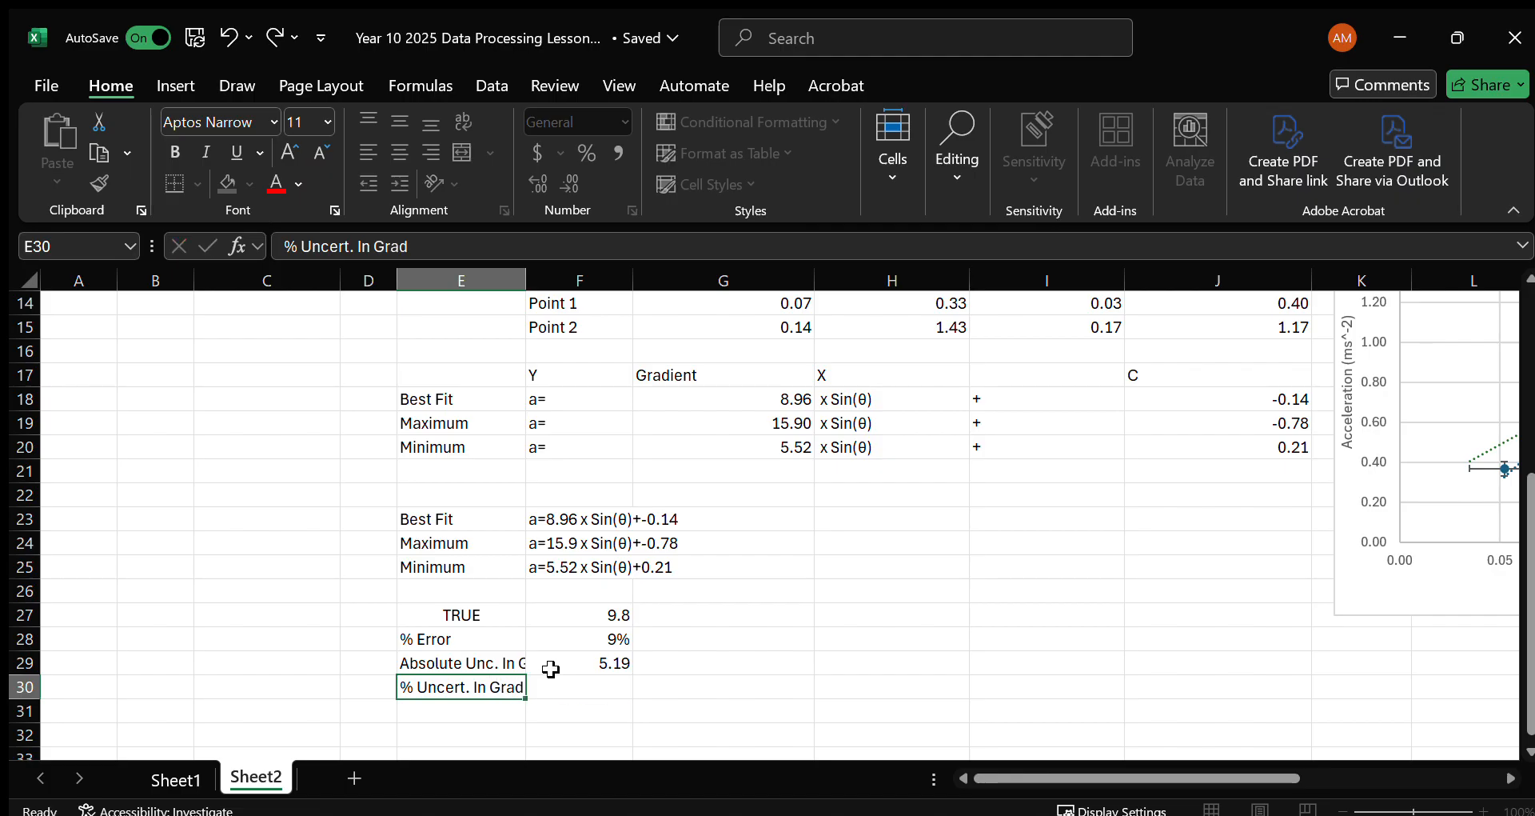
# Calculate the gradient's relative uncertainty in F30 with =F29/G18 and format the cell as a percentage.
pyautogui.press('Tab')
pyautogui.write('=')
pyautogui.click(551, 668)
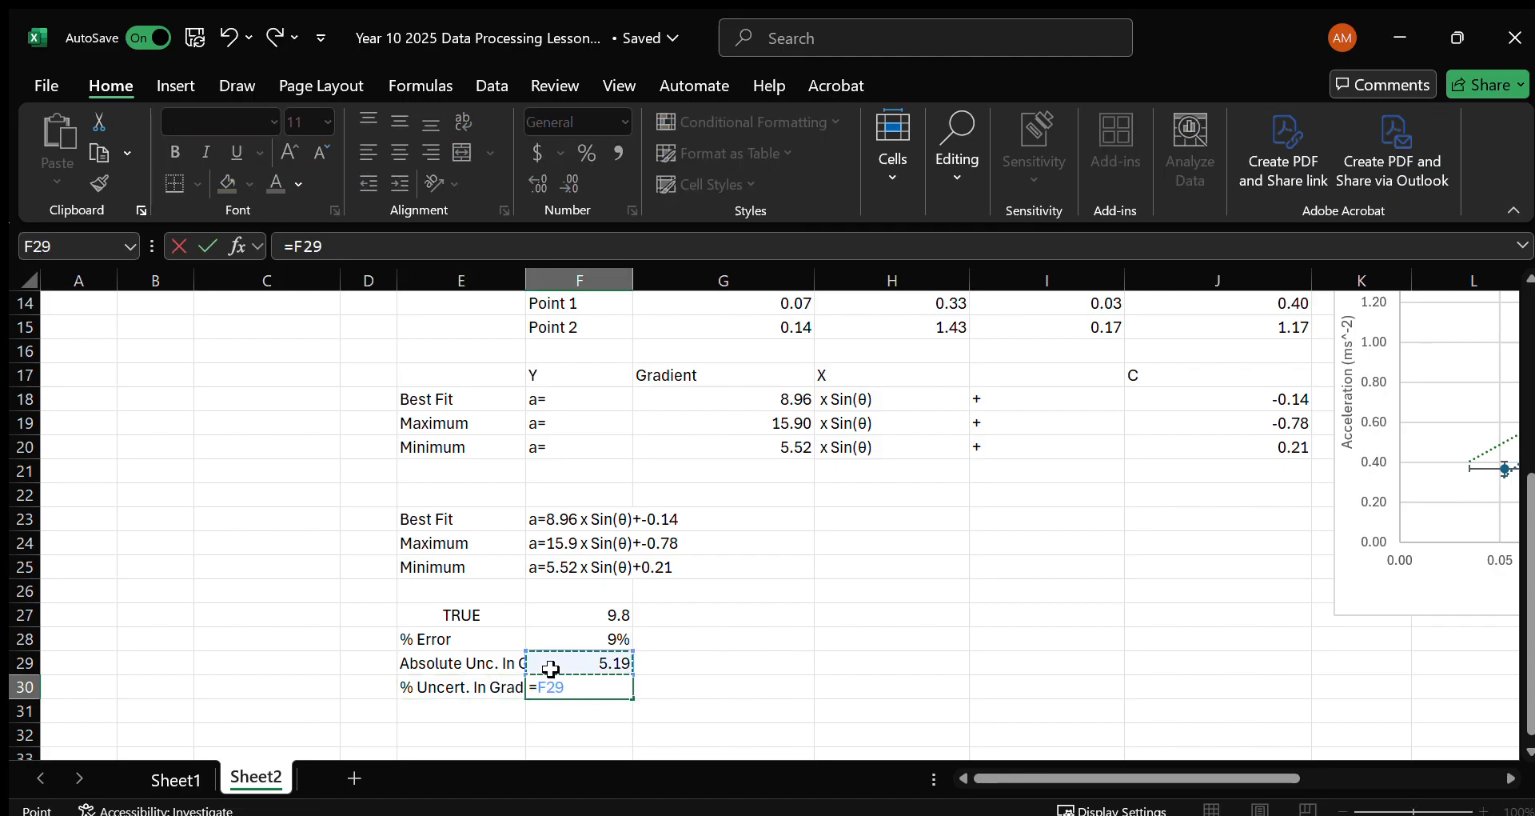
pyautogui.write('/')
pyautogui.press('Up')
pyautogui.press('Up')
pyautogui.press('Up')
pyautogui.press('Up')
pyautogui.press('Up')
pyautogui.press('Up')
pyautogui.press('Up')
pyautogui.press('Up')
pyautogui.press('Up')
pyautogui.press('Up')
pyautogui.press('Up')
pyautogui.press('Up')
pyautogui.press('Right')
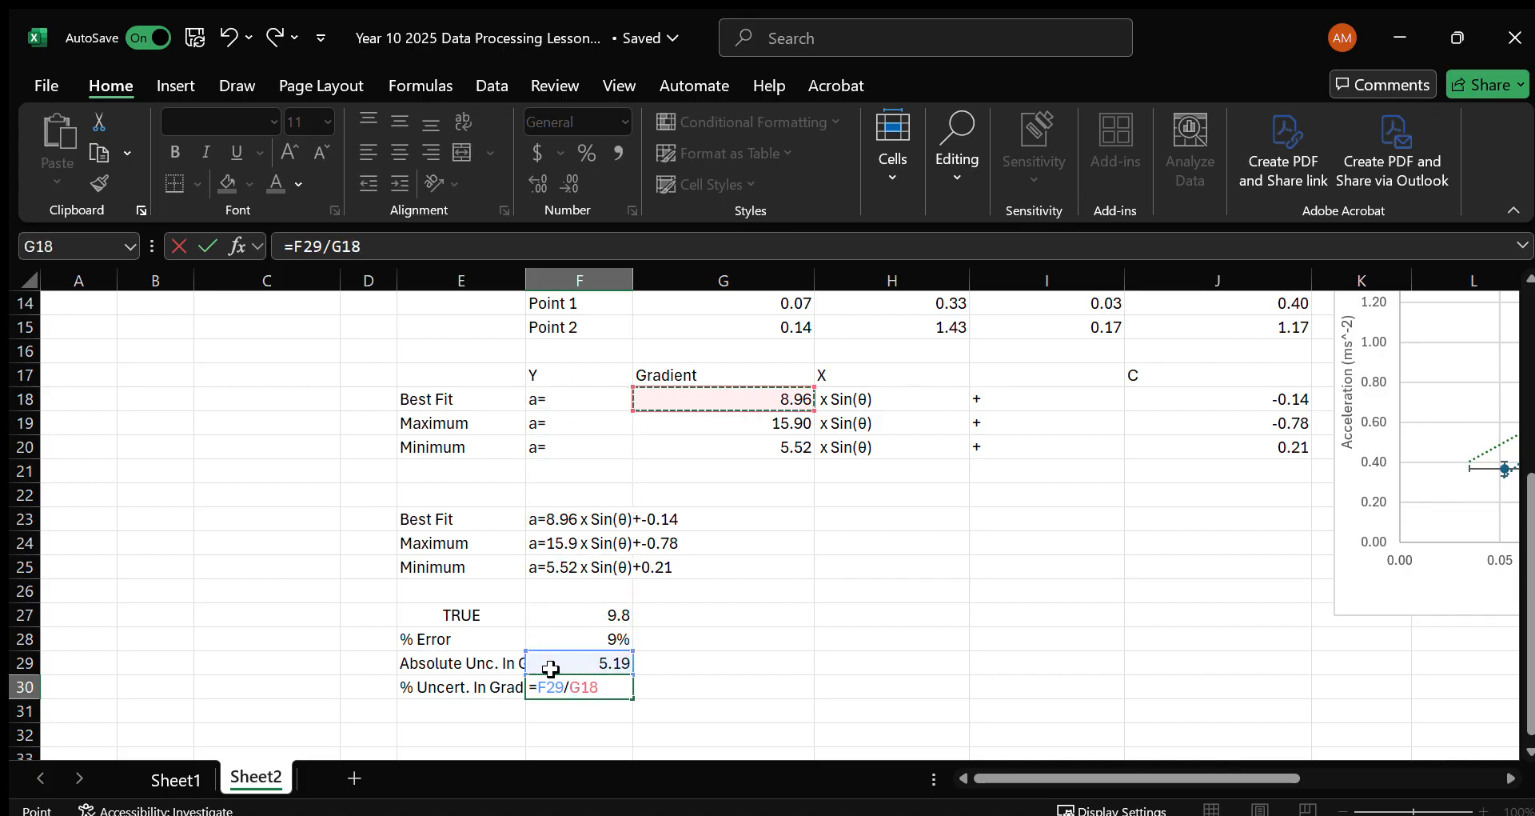
pyautogui.press('Return')
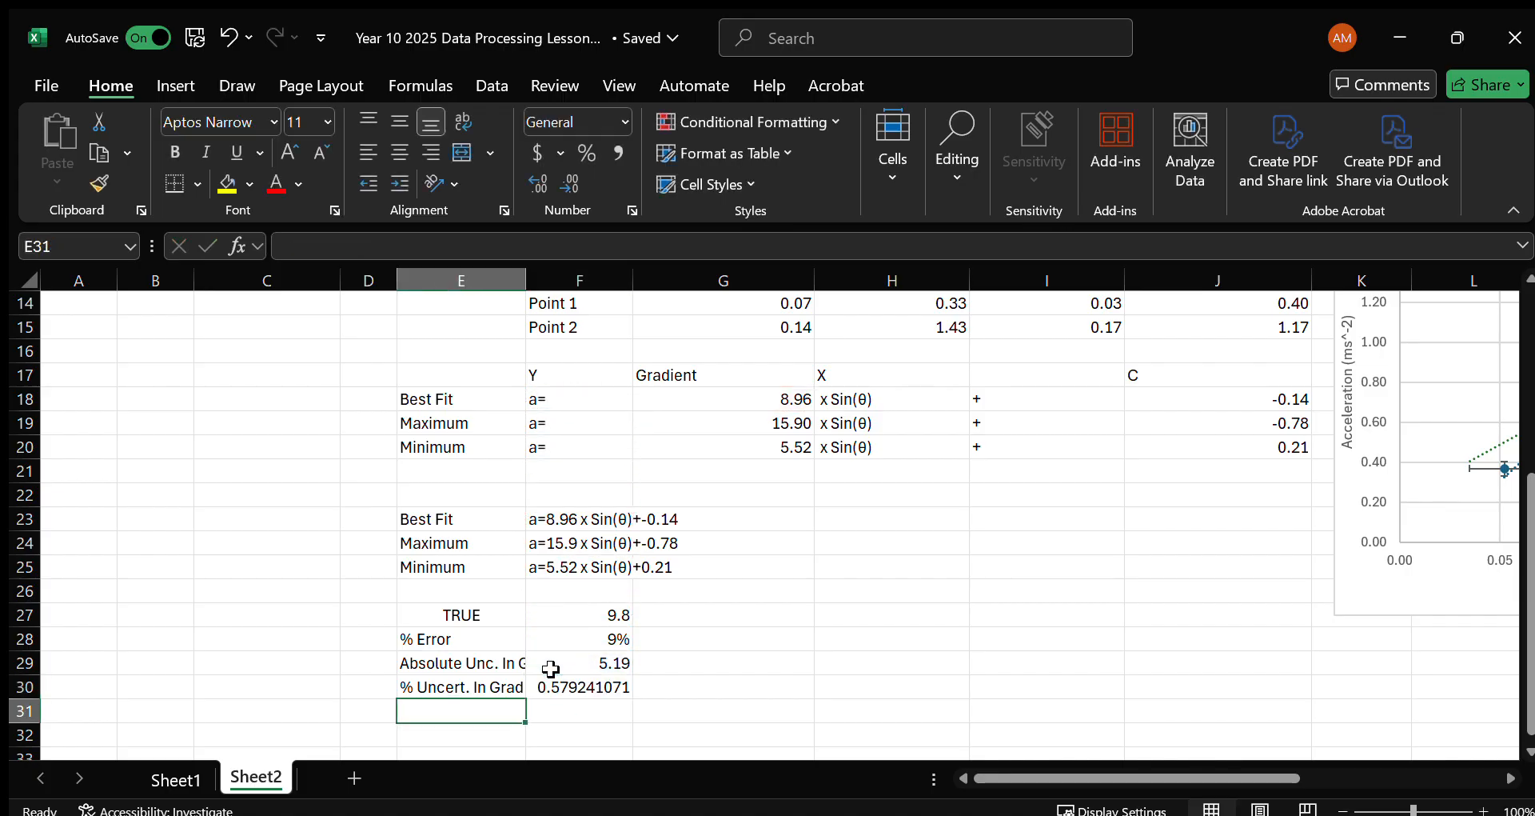
pyautogui.click(617, 684)
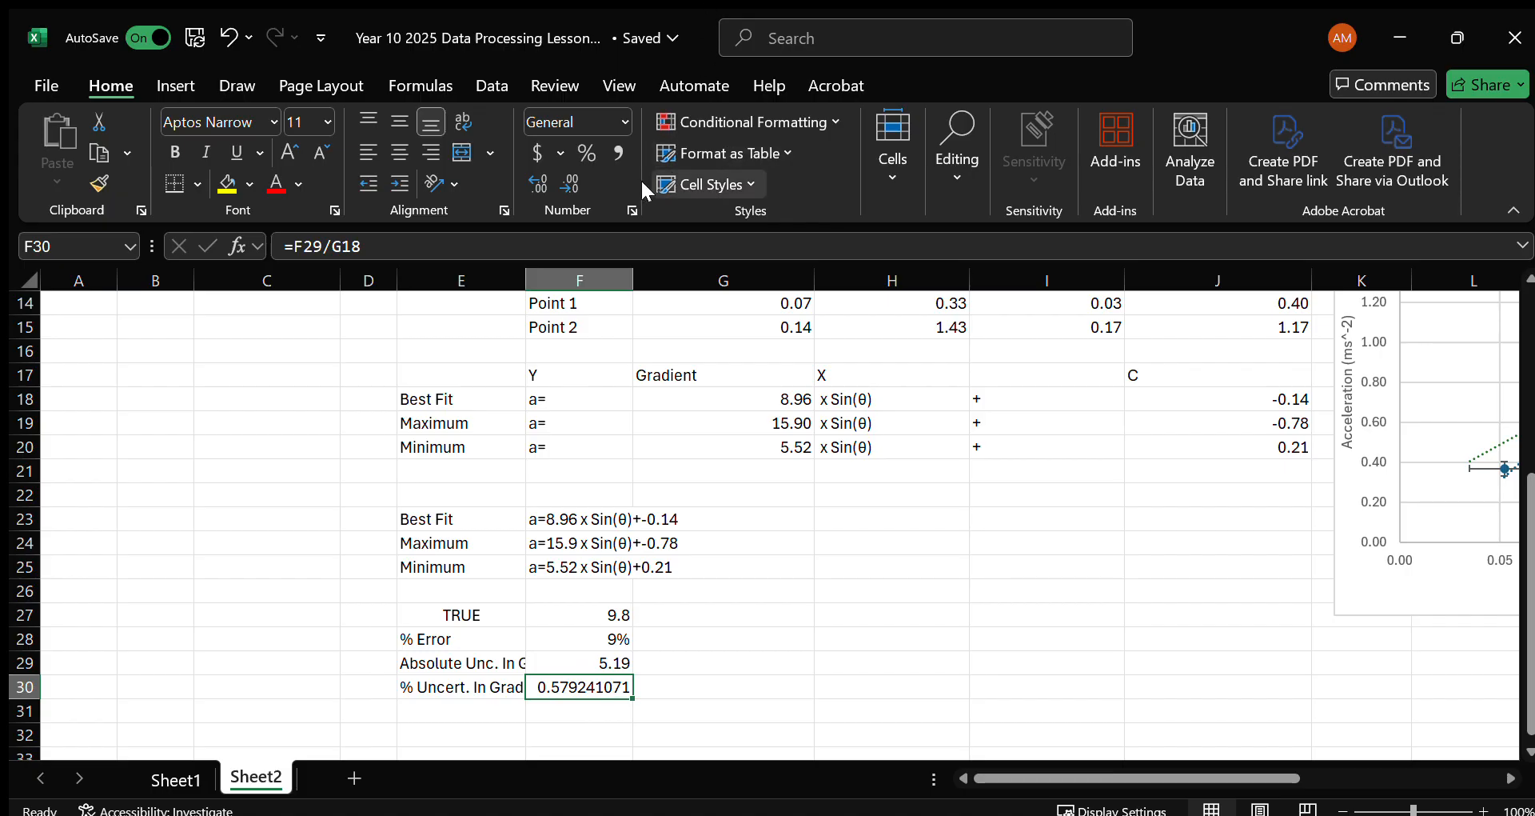
pyautogui.click(586, 154)
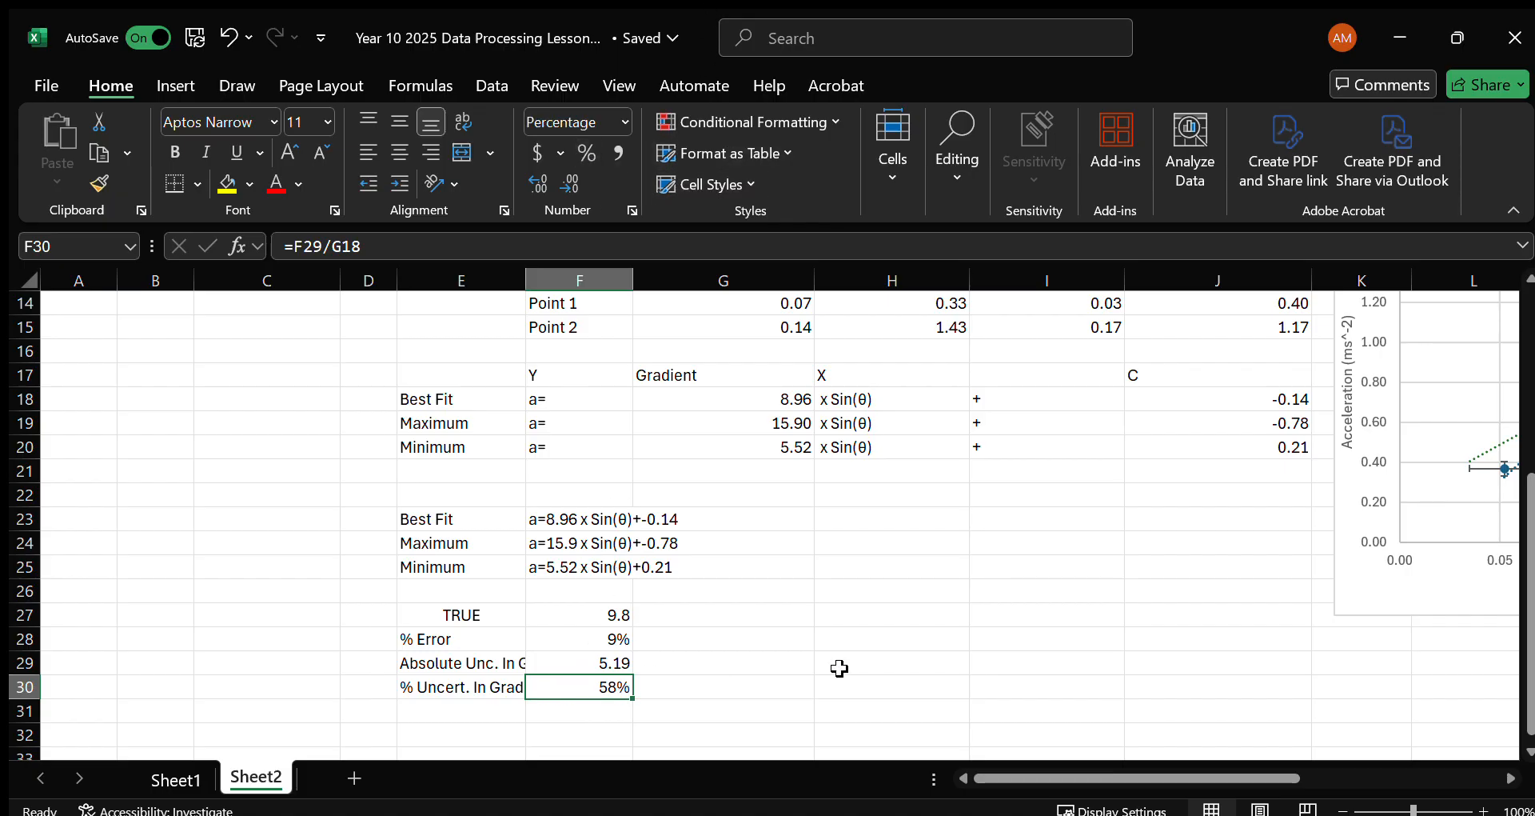
# Enter the labels IS VALID in H28 and IS RELIABLE in H30, beside the error and uncertainty rows.
pyautogui.click(890, 644)
pyautogui.click(584, 691)
pyautogui.click(714, 682)
pyautogui.click(861, 648)
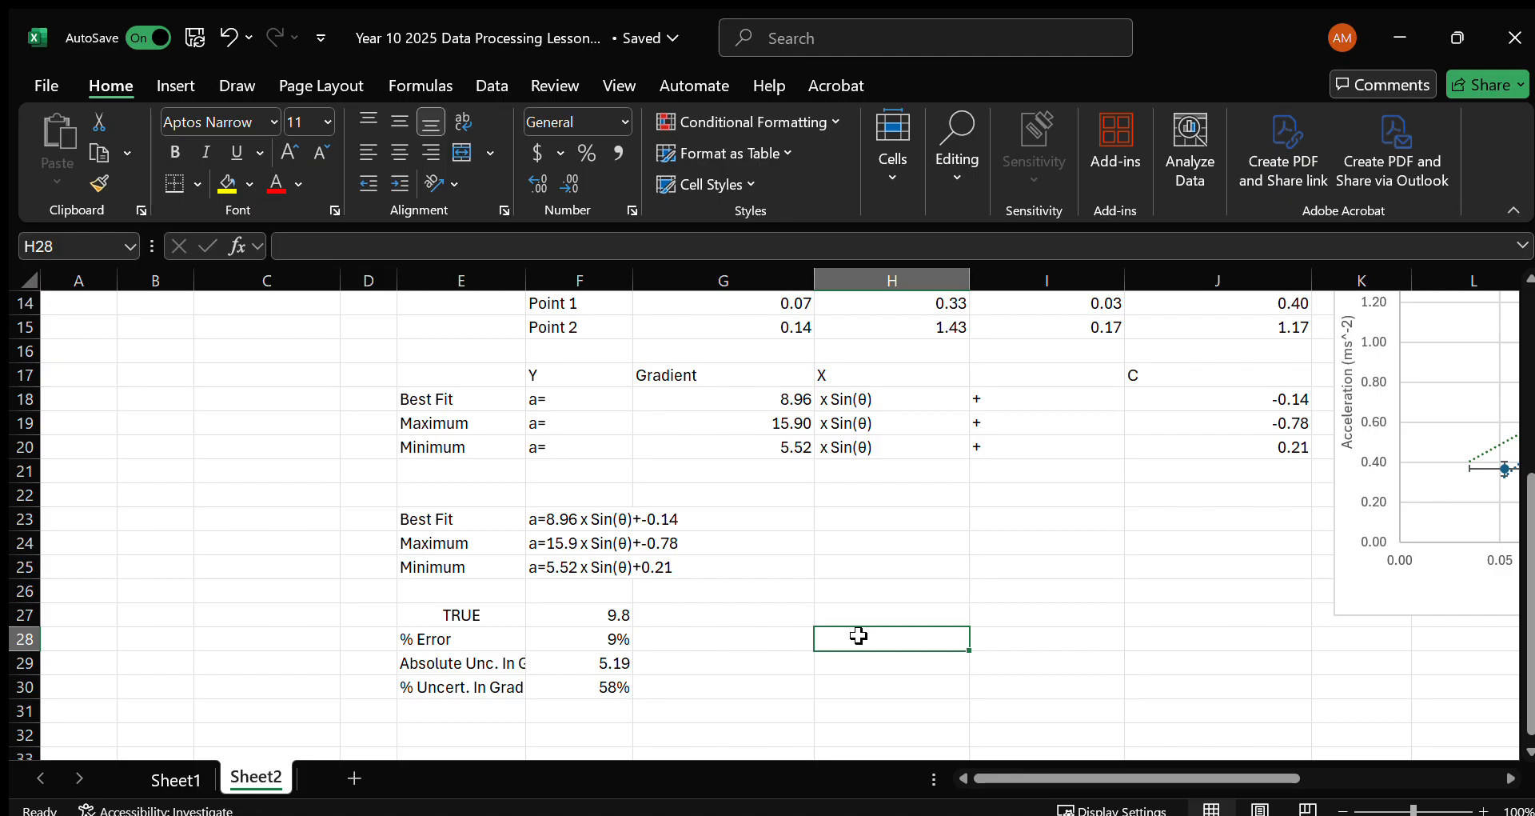
pyautogui.write('IS VALID')
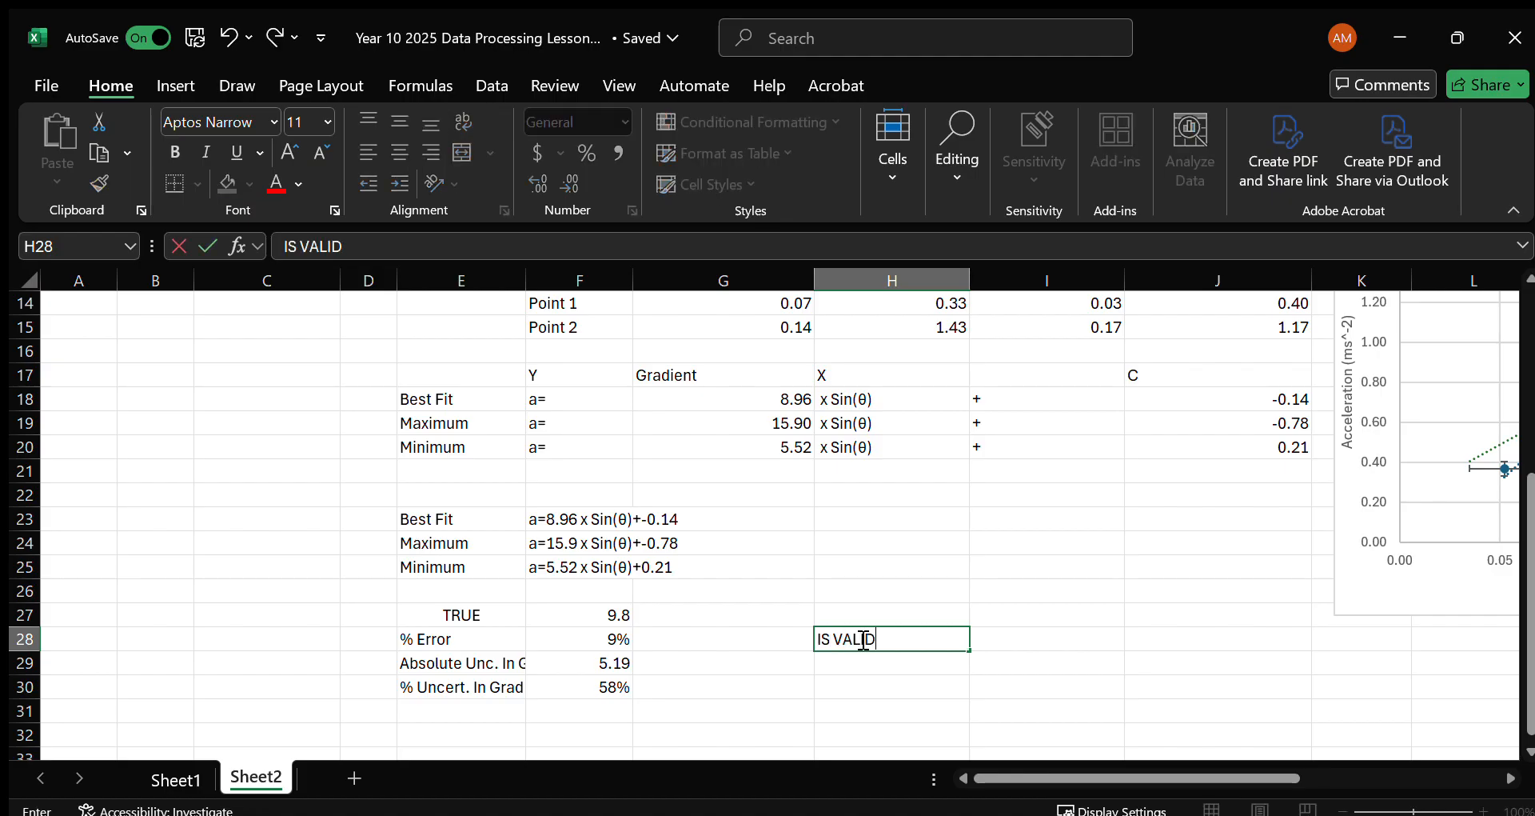
pyautogui.press('Return')
pyautogui.press('Return')
pyautogui.write('IS')
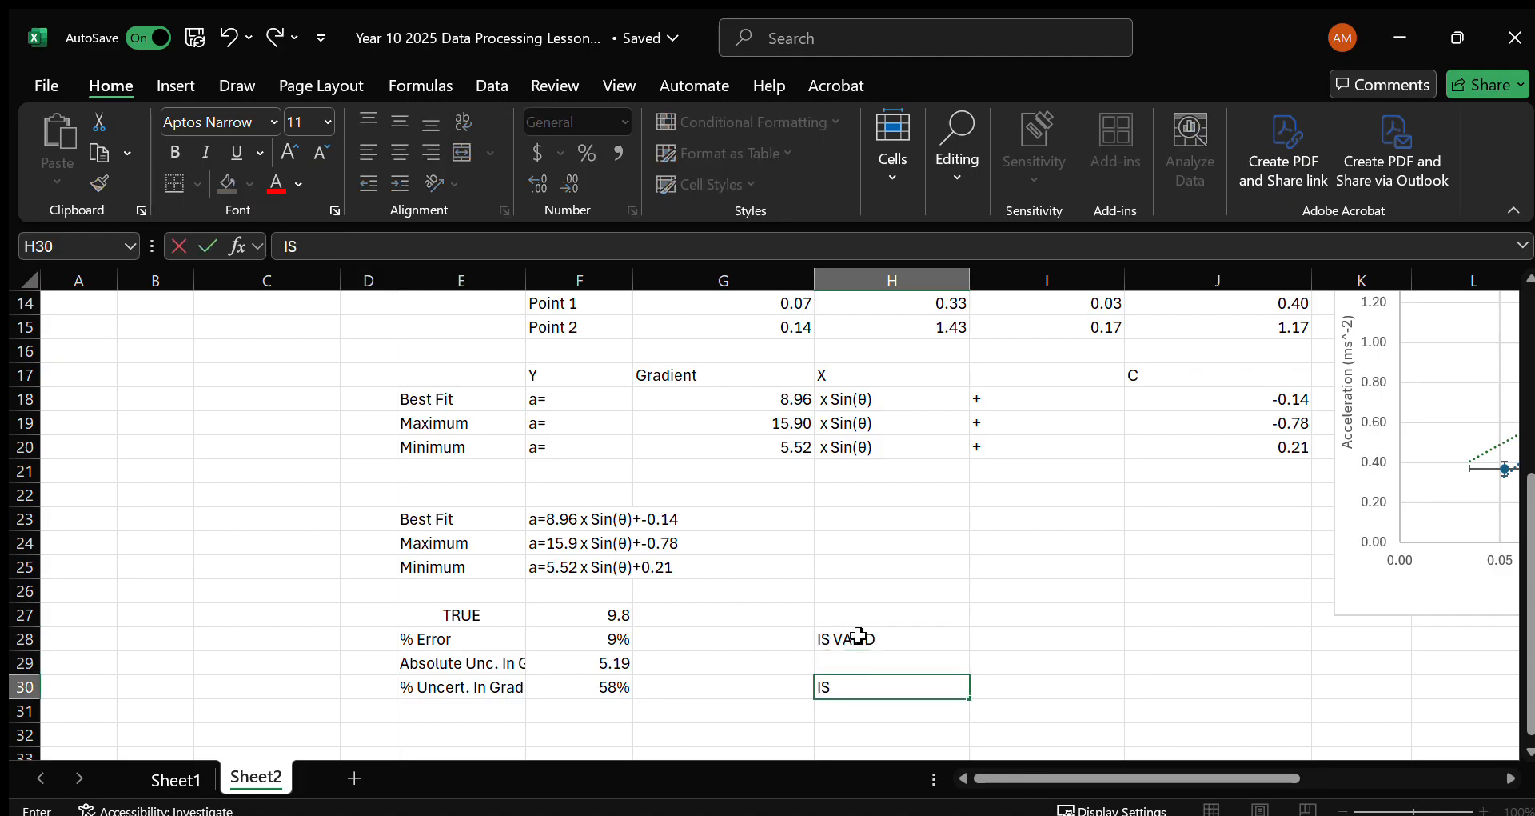
pyautogui.write(' RELIABLE')
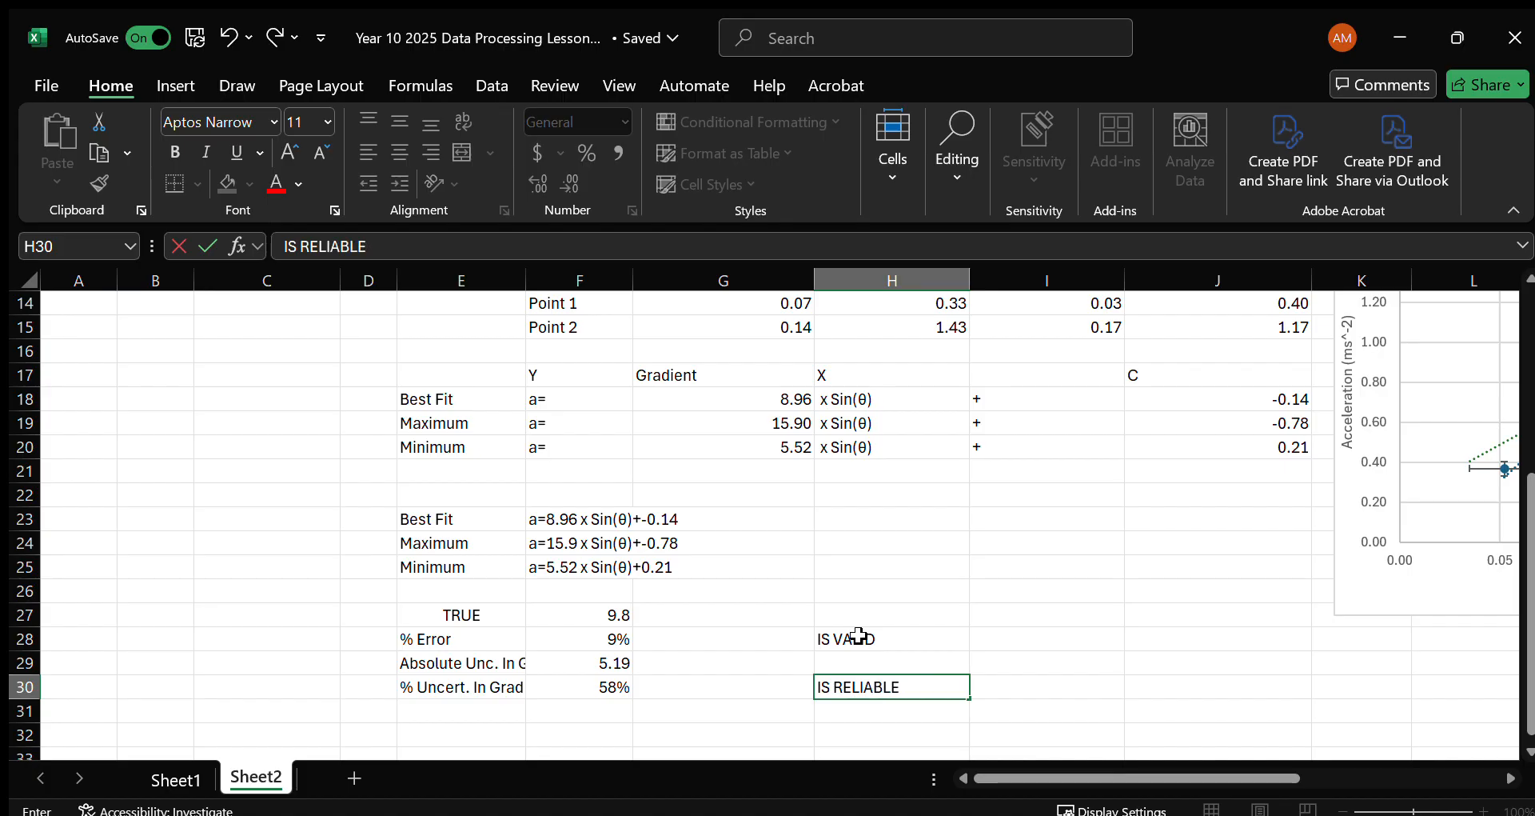
pyautogui.press('Up')
# Enter =IF(F28<0.1,YES,NO) in I28 to test whether the % error is below 10%.
pyautogui.press('Right')
pyautogui.press('Right')
pyautogui.press('Up')
pyautogui.press('Left')
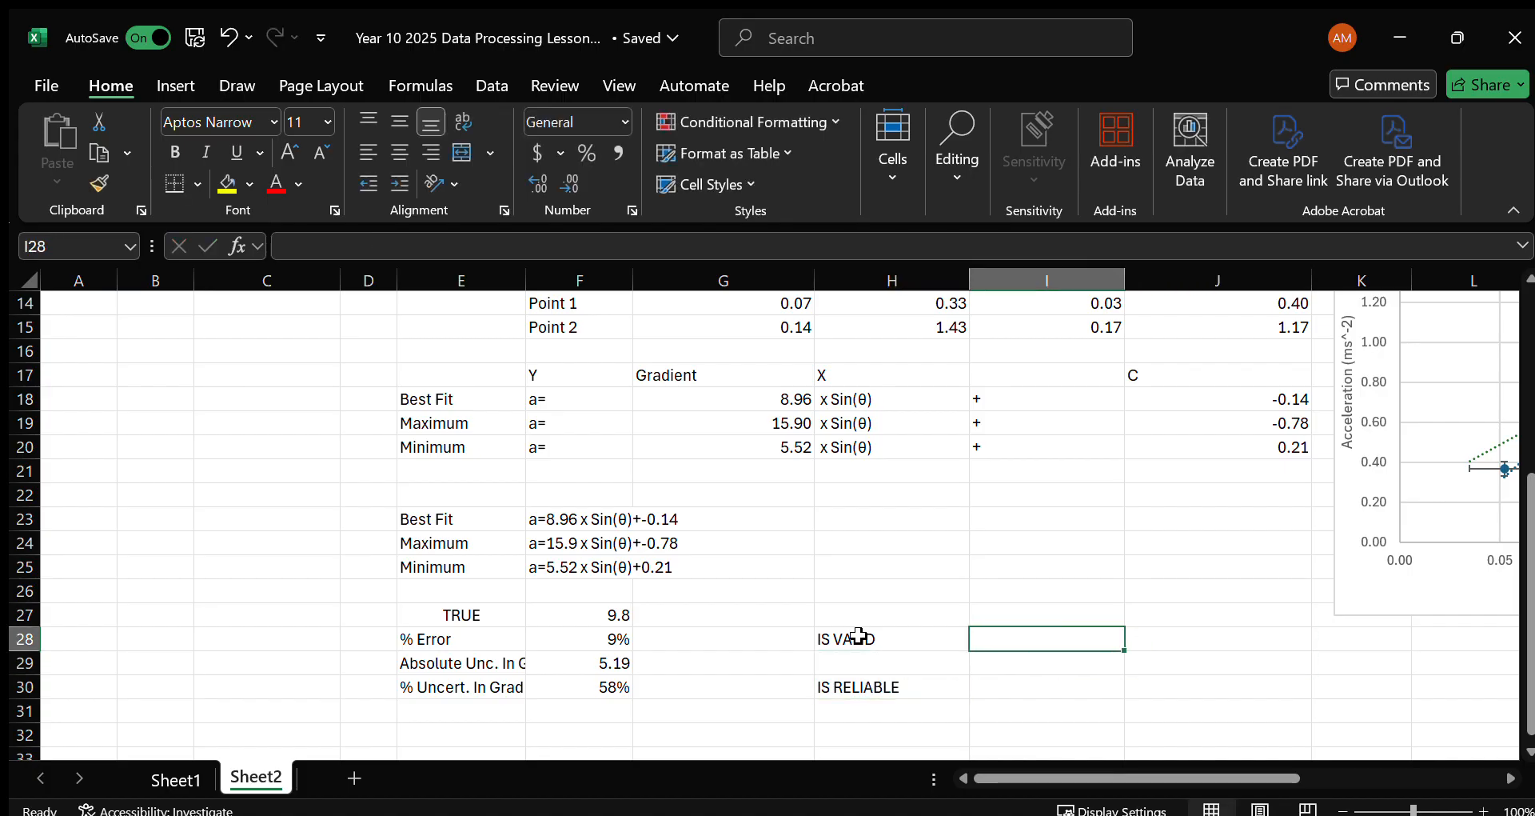
pyautogui.write('=IF(')
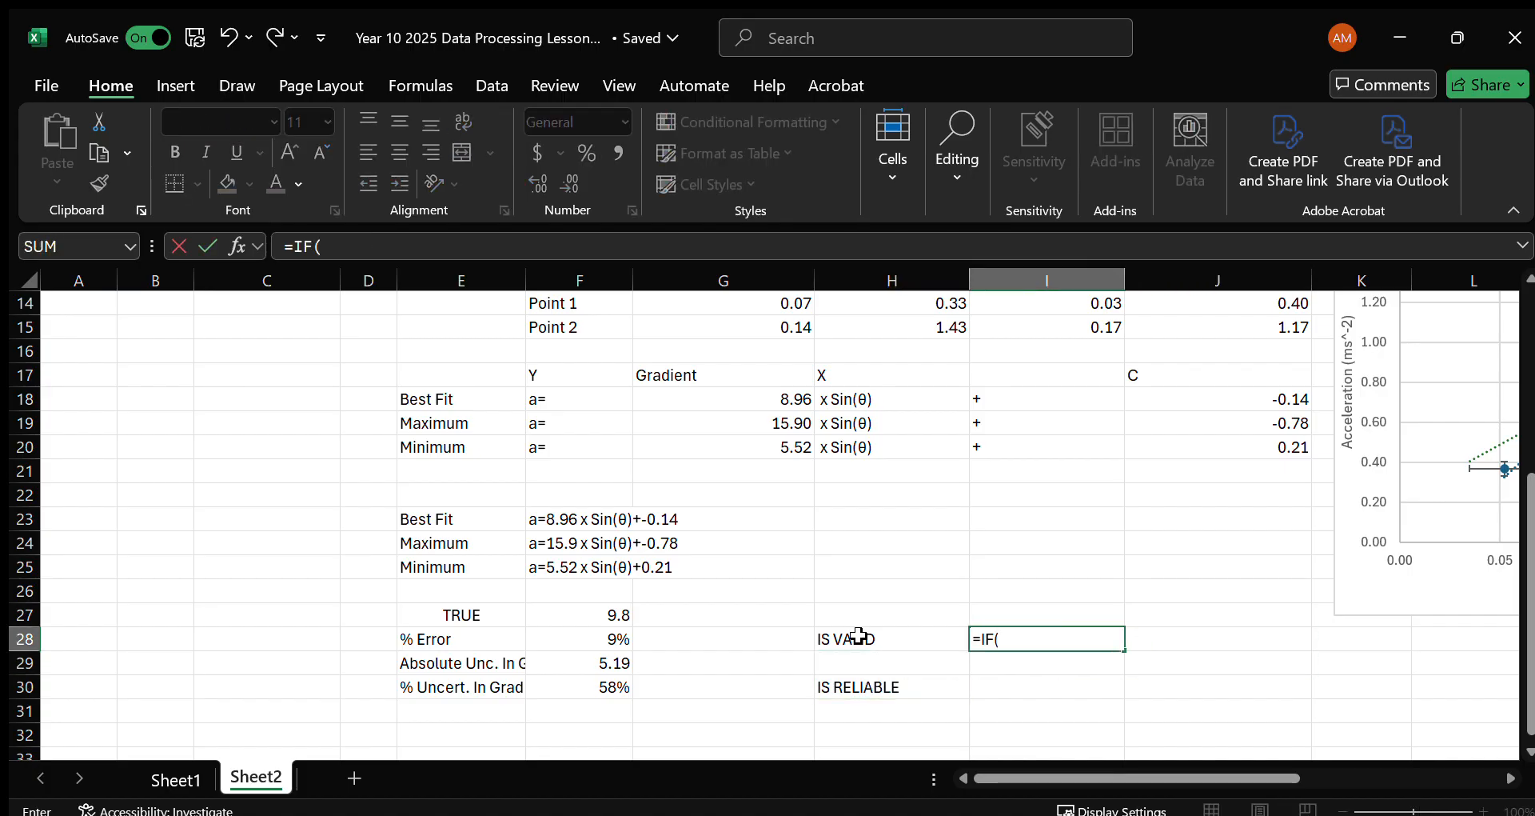
pyautogui.click(613, 638)
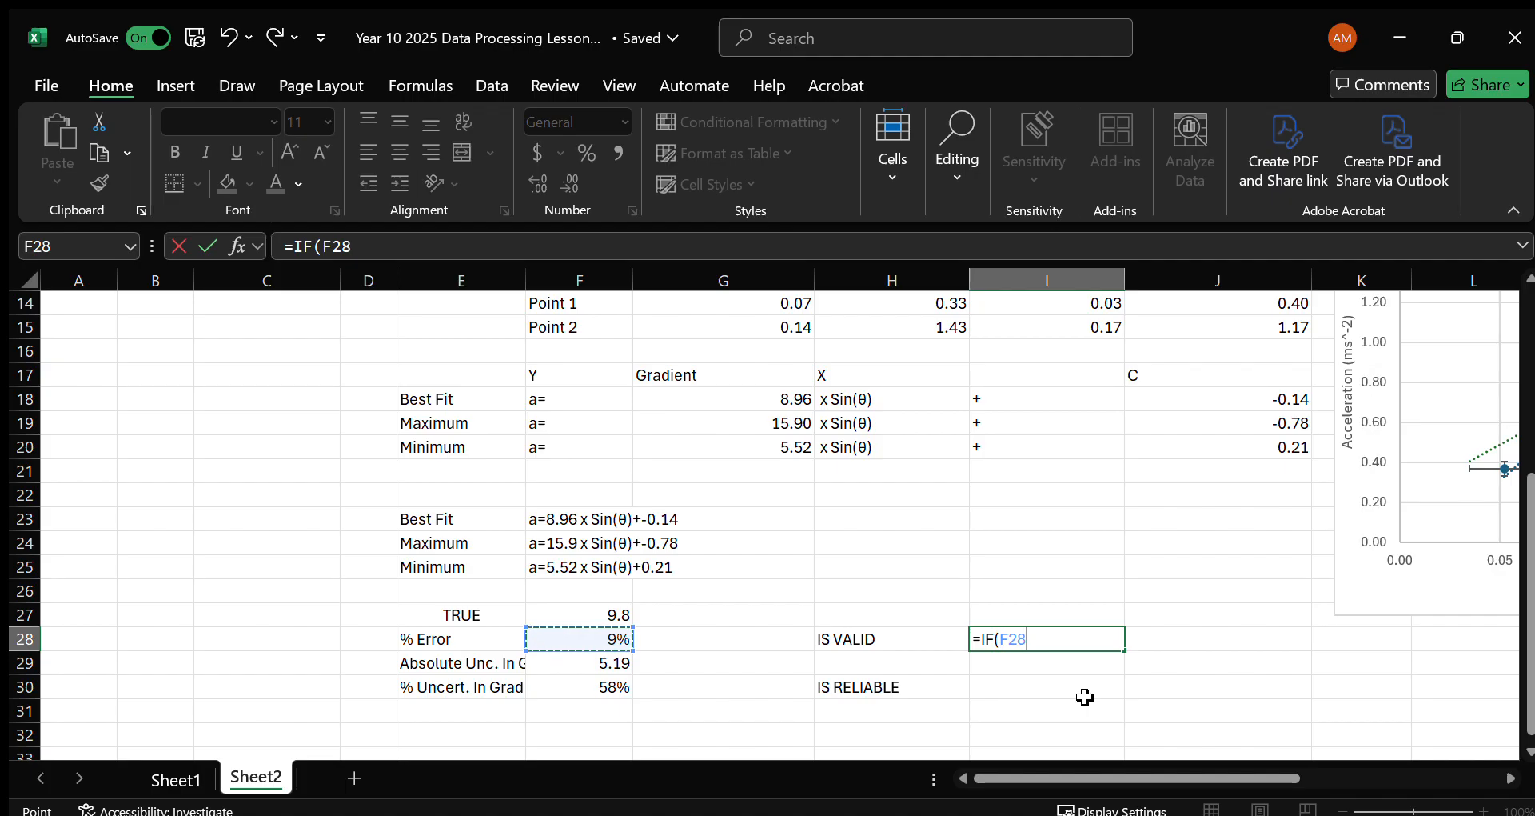
pyautogui.write('<0.1,YES,NO)')
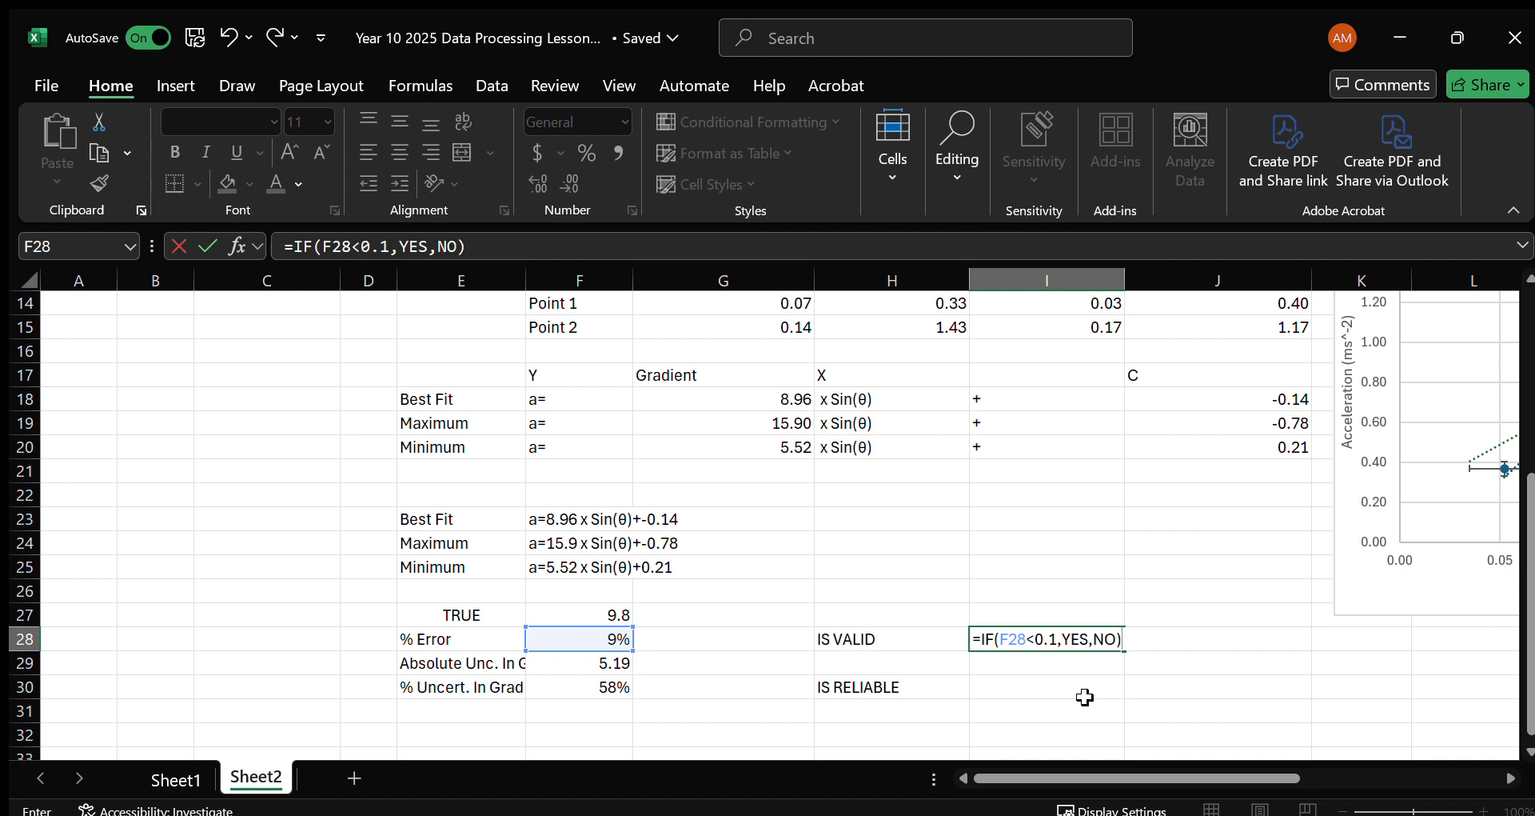
pyautogui.press('Return')
pyautogui.press('Up')
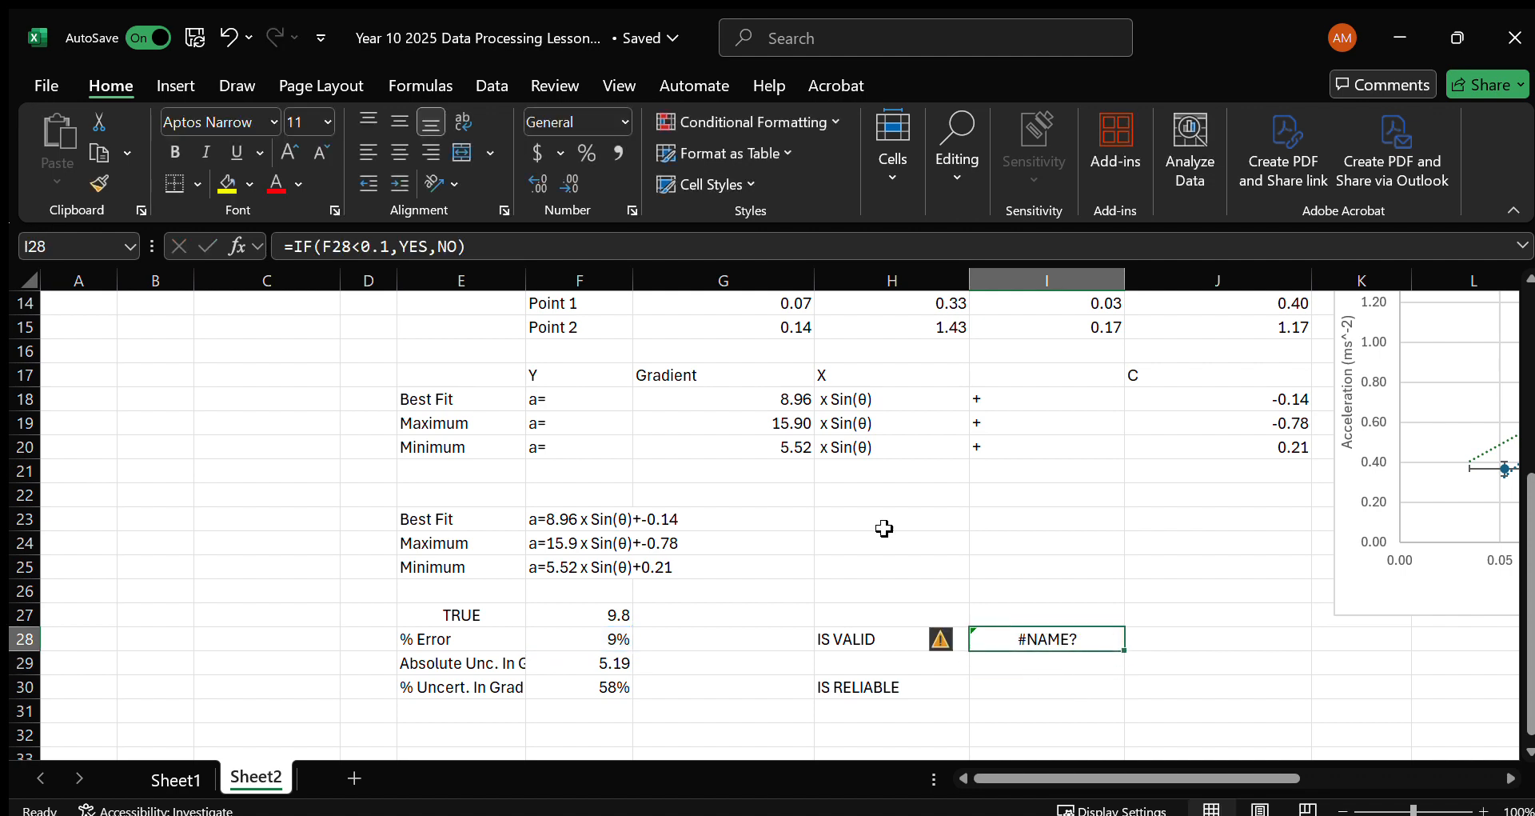
# Try to correct the IF formula in I28 by putting quotation marks around its condition F28<0.1.
pyautogui.click(414, 246)
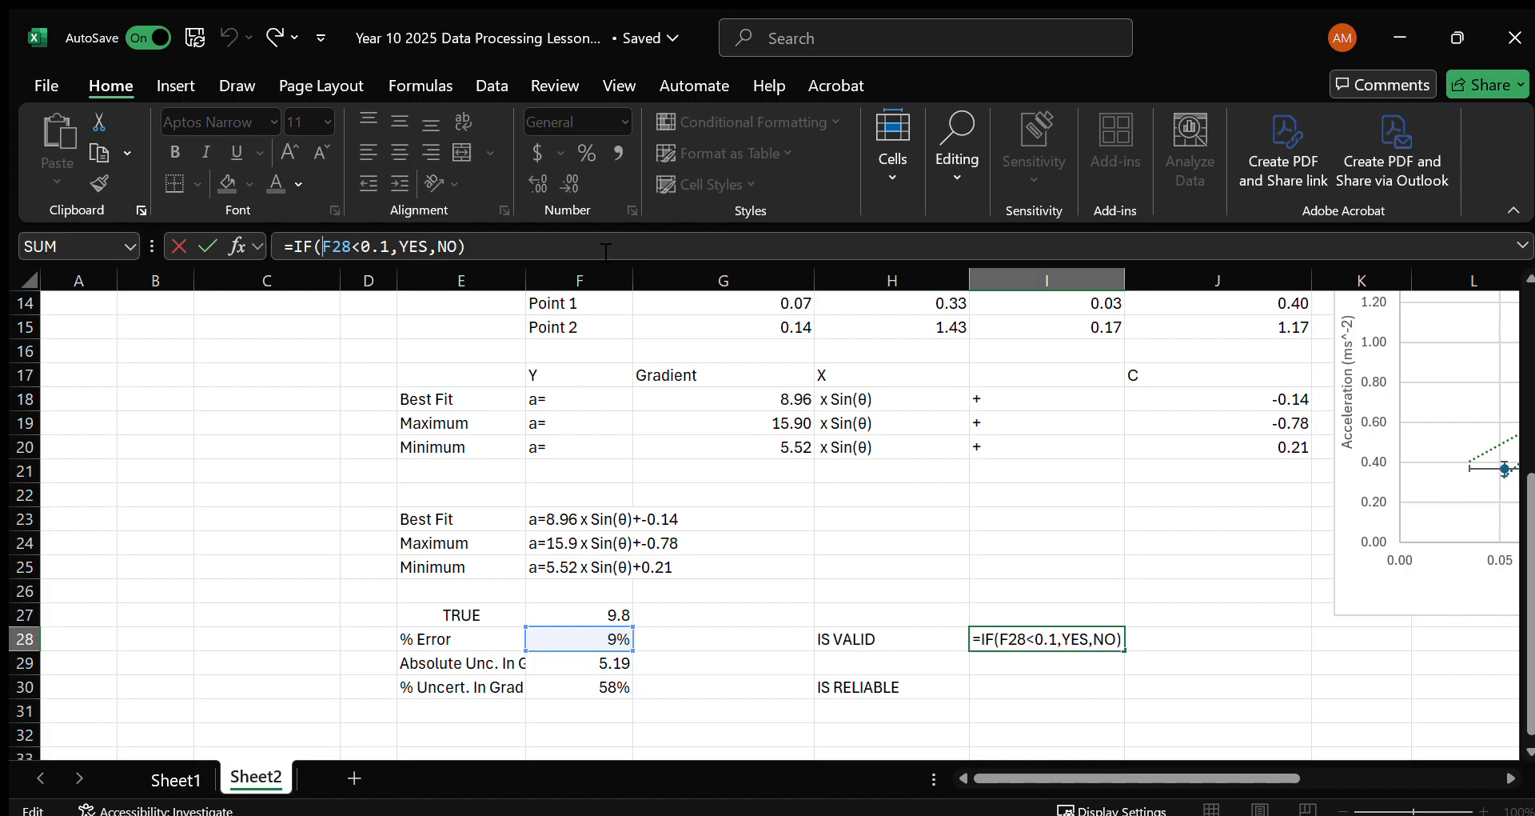
pyautogui.write("'")
pyautogui.press('Right')
pyautogui.press('Right')
pyautogui.press('Right')
pyautogui.press('Right')
pyautogui.press('Right')
pyautogui.press('Right')
pyautogui.press('Right')
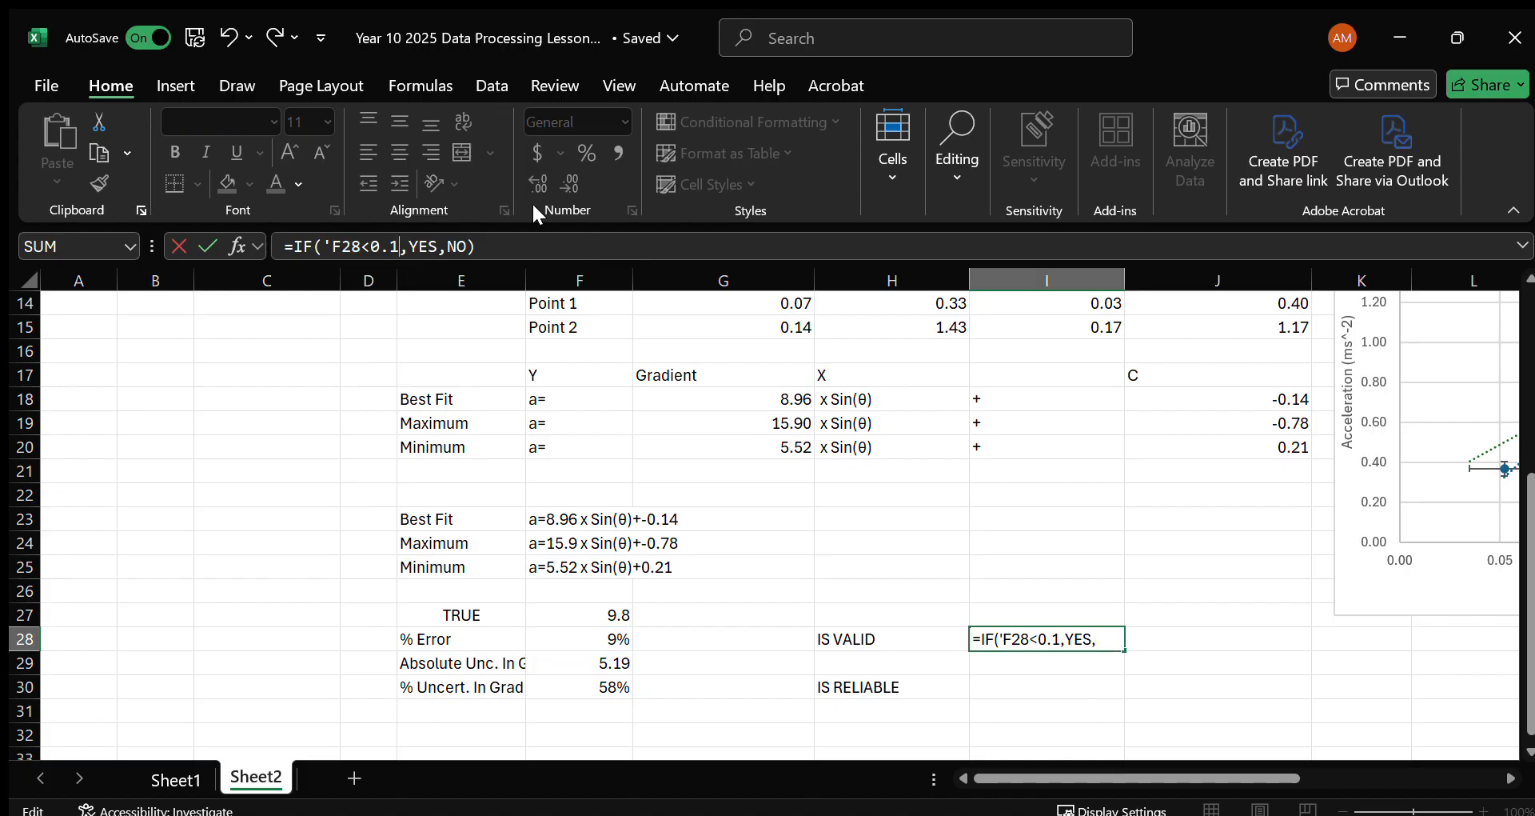
pyautogui.write("'")
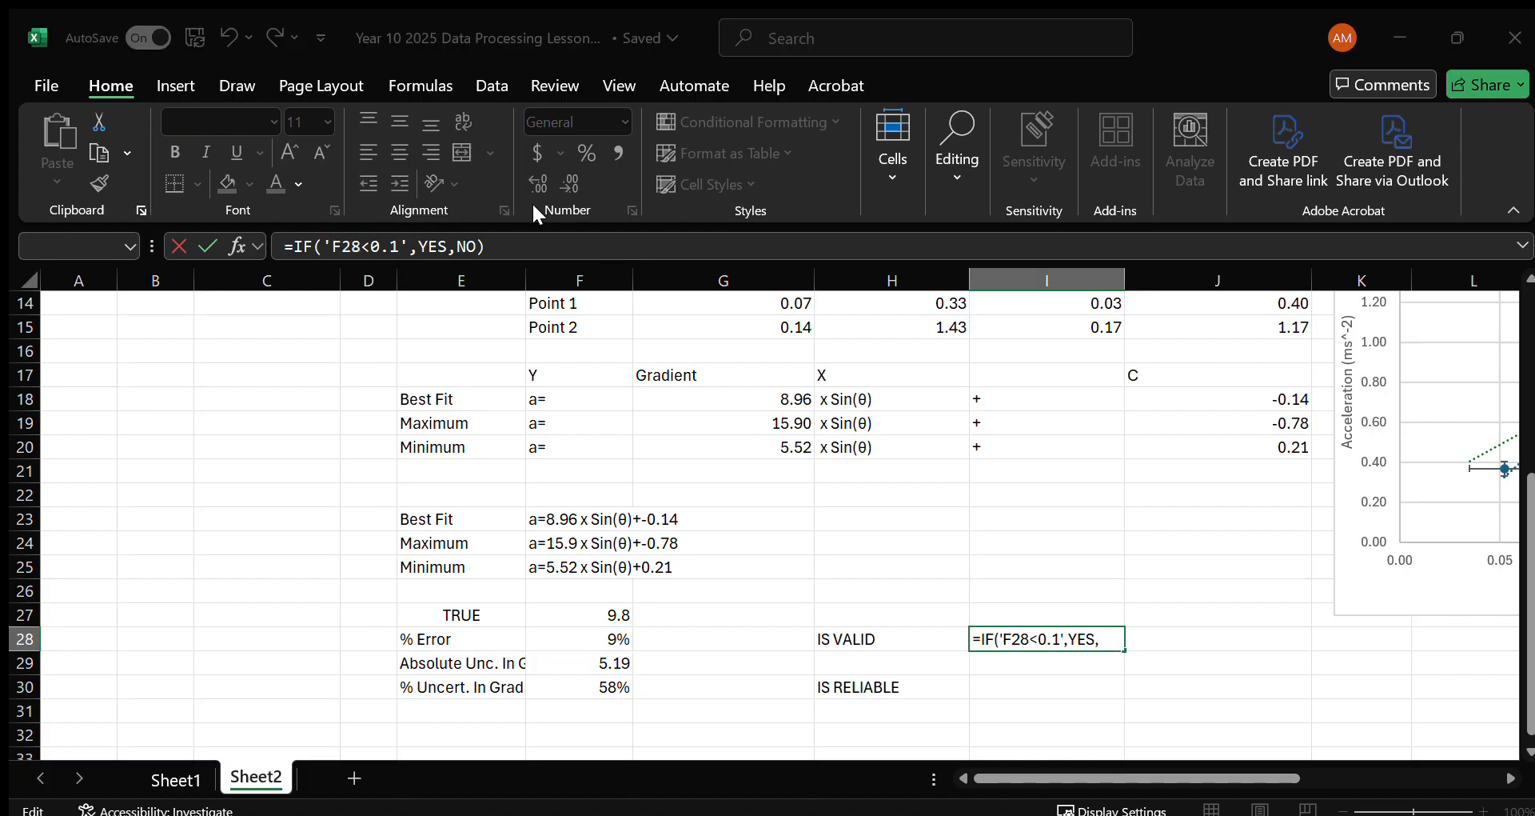
pyautogui.click(533, 214)
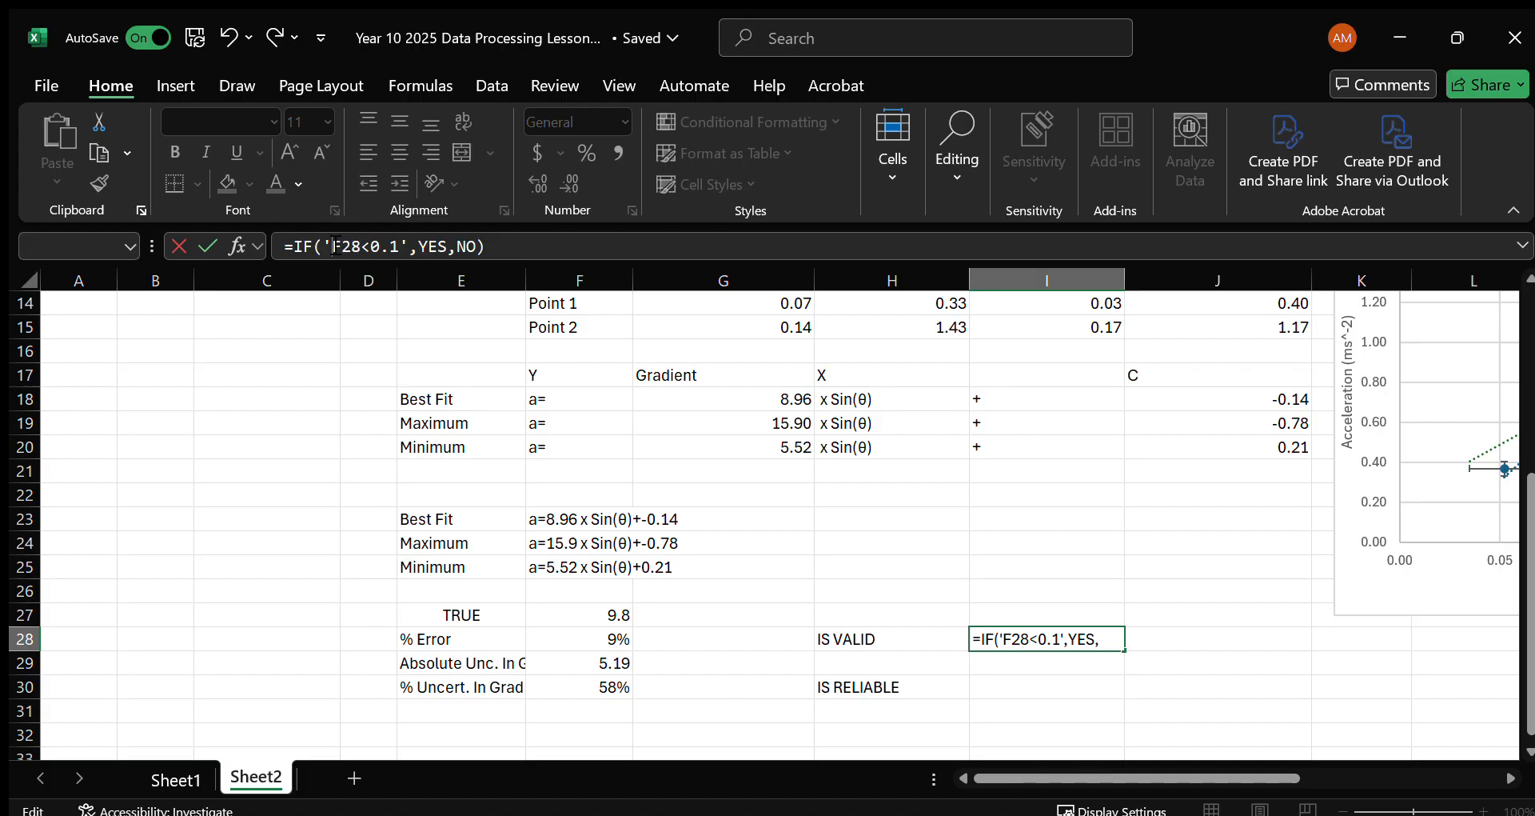
pyautogui.press('BackSpace')
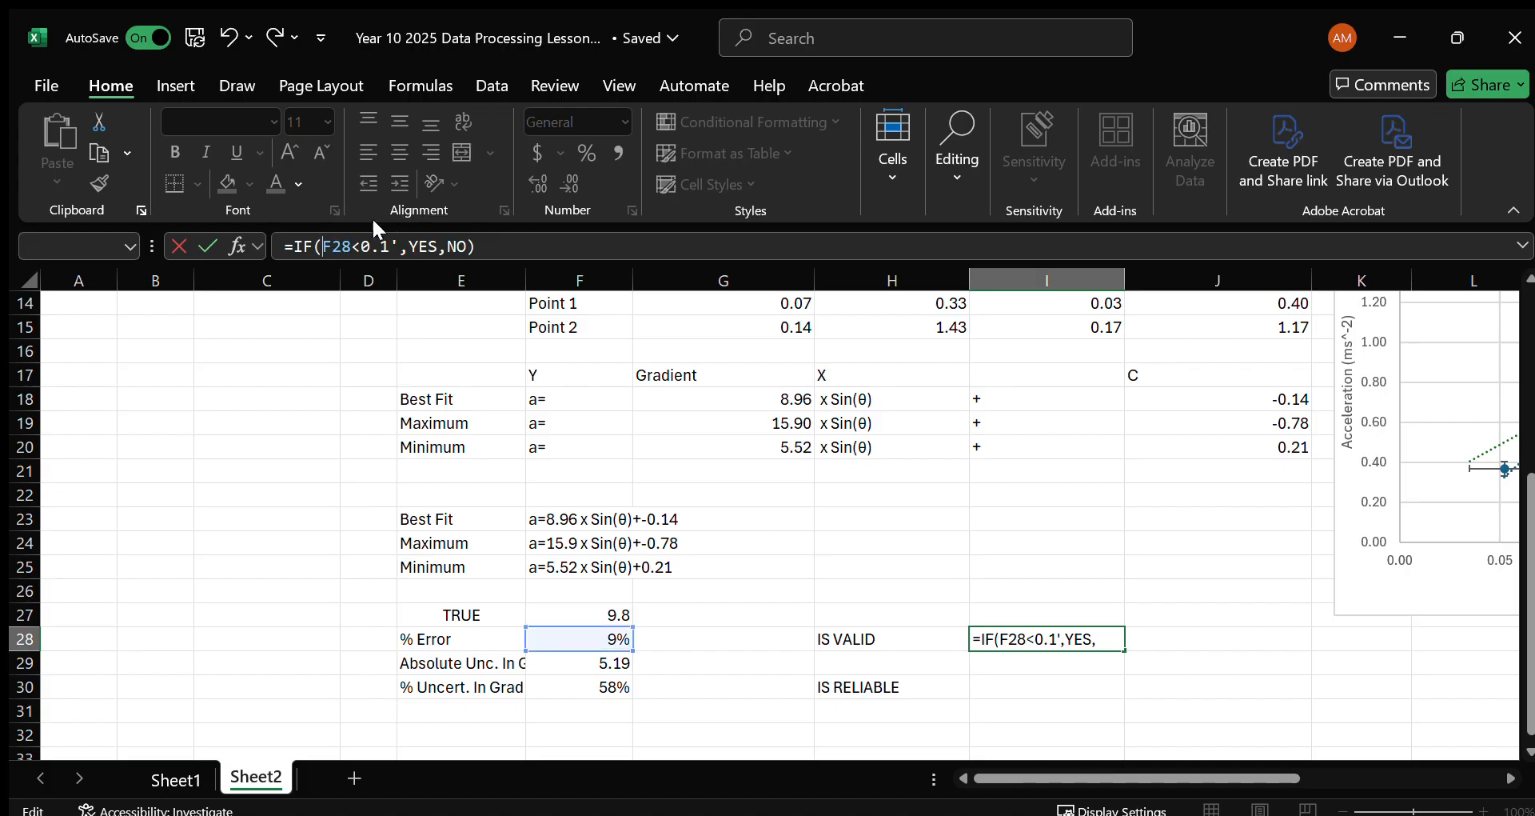
pyautogui.click(353, 248)
pyautogui.write("'")
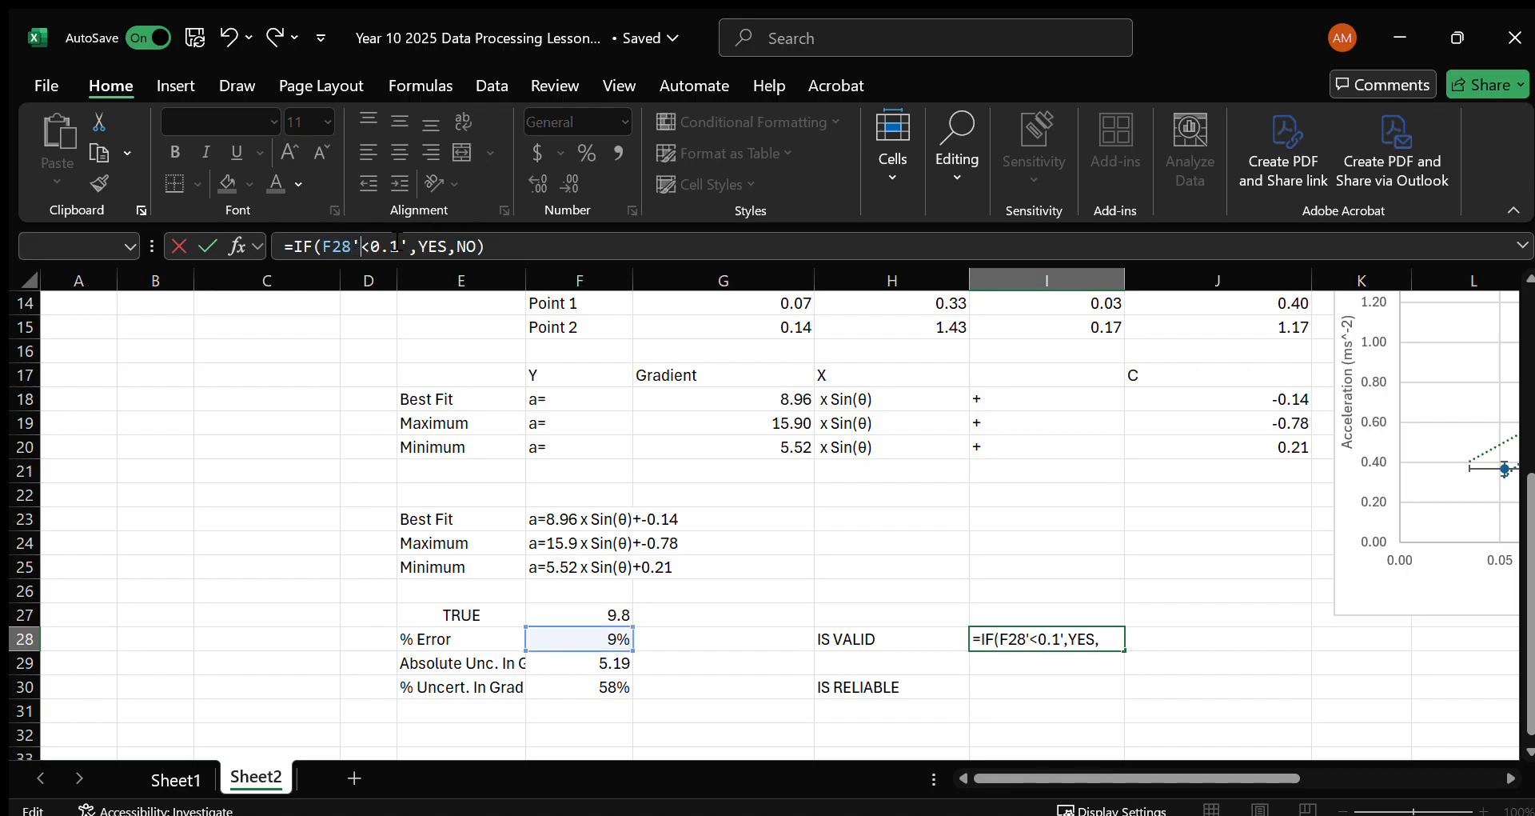
pyautogui.press('Return')
pyautogui.press('Return')
pyautogui.click(364, 246)
pyautogui.press('BackSpace')
pyautogui.write('"')
pyautogui.press('BackSpace')
pyautogui.write('"')
pyautogui.press('Return')
pyautogui.press('Return')
# Clear the faulty IF formula from I28.
pyautogui.moveTo(497, 251); pyautogui.dragTo(248, 247)
pyautogui.press('Escape')
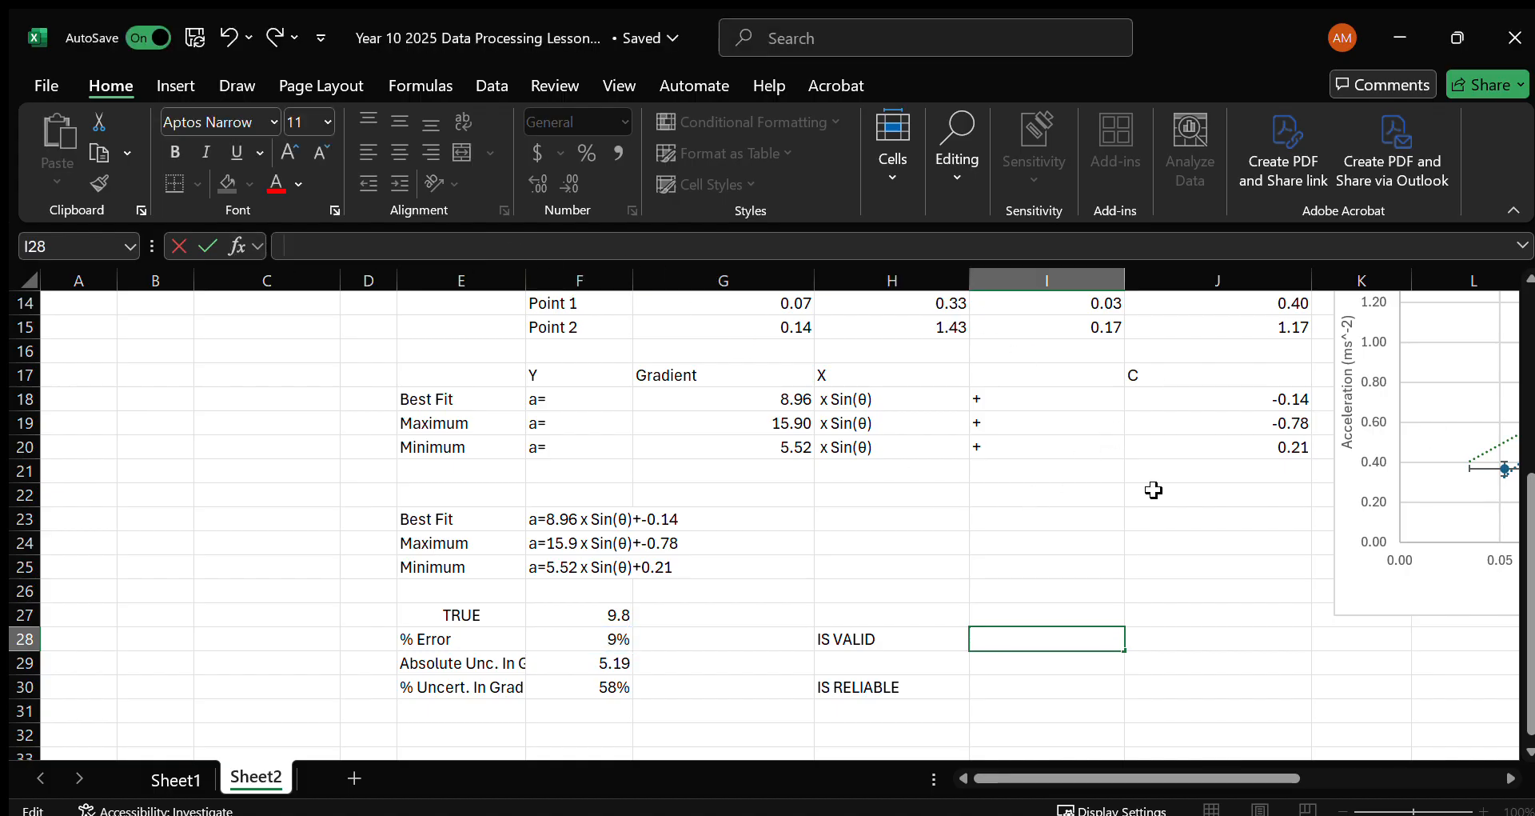
pyautogui.click(1151, 490)
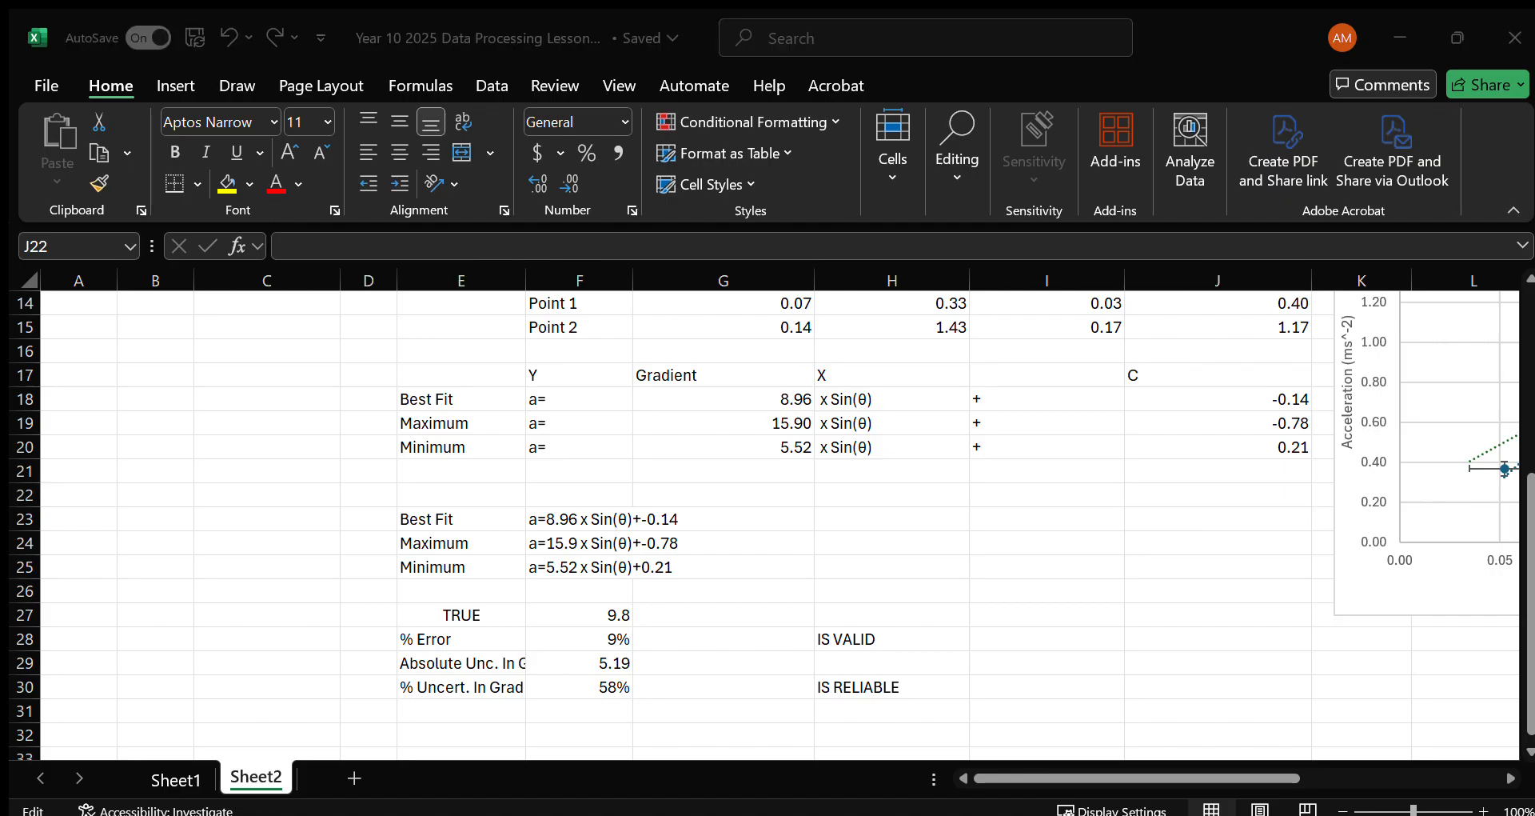
pyautogui.press('Escape')
# Enter =IF(F28>0.1,"NO","YES") in I28 to test validity against the 10% error limit.
pyautogui.click(1046, 644)
pyautogui.click(1046, 644)
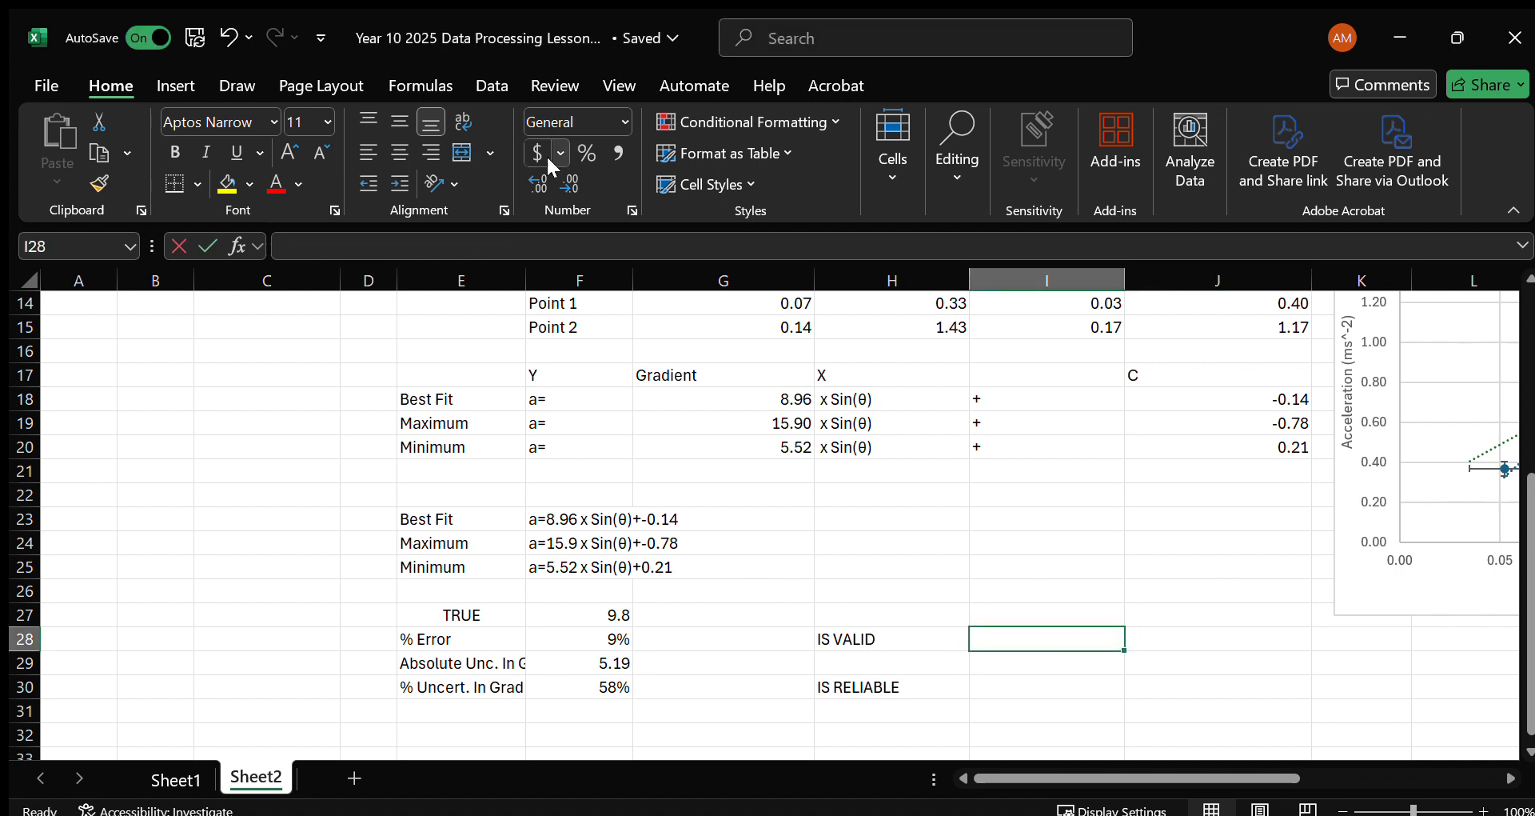
pyautogui.click(356, 246)
pyautogui.write('=')
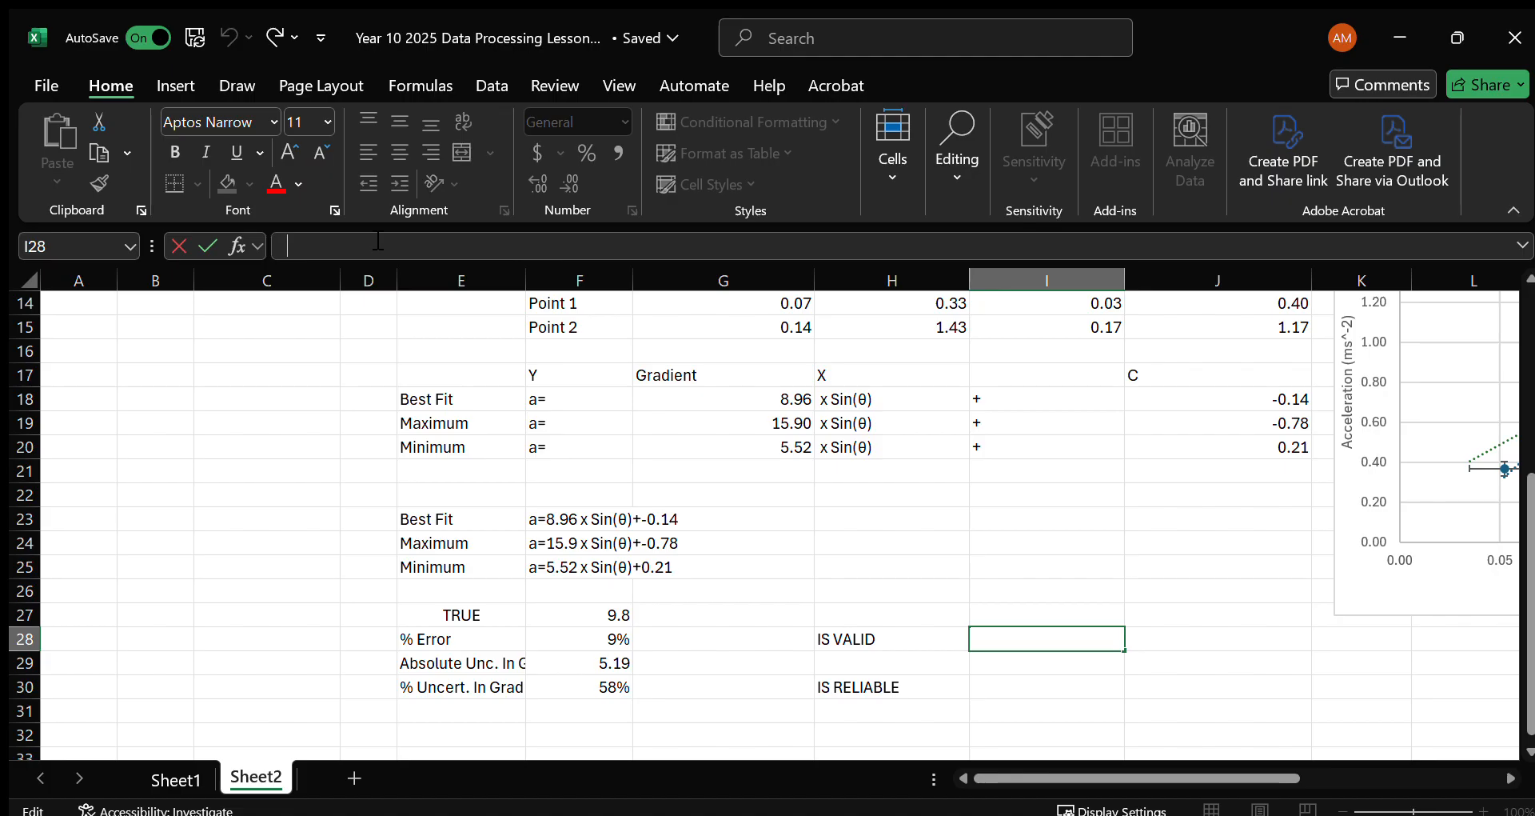
pyautogui.write('IF(')
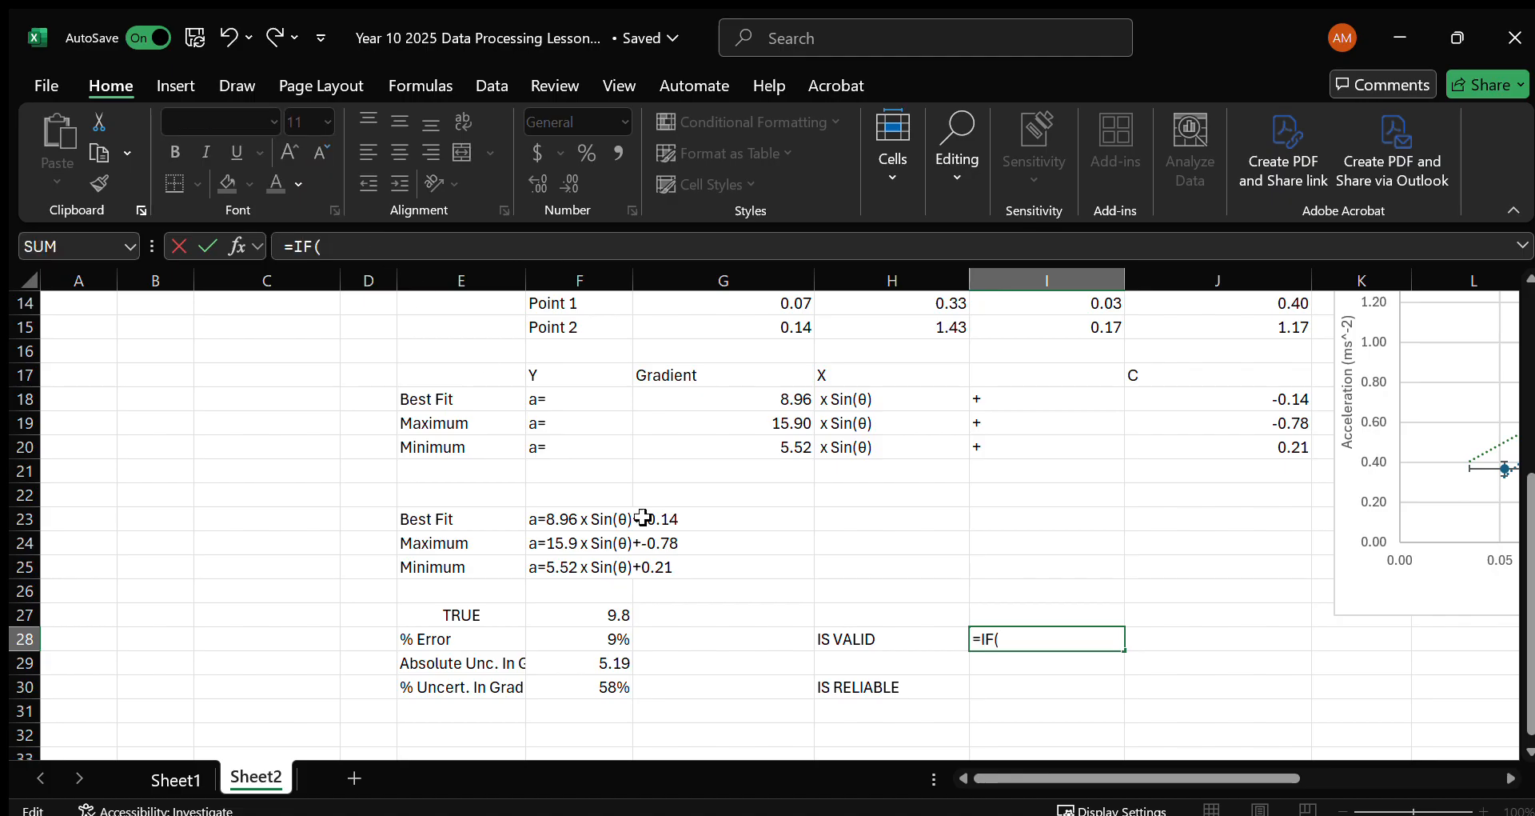
pyautogui.click(565, 640)
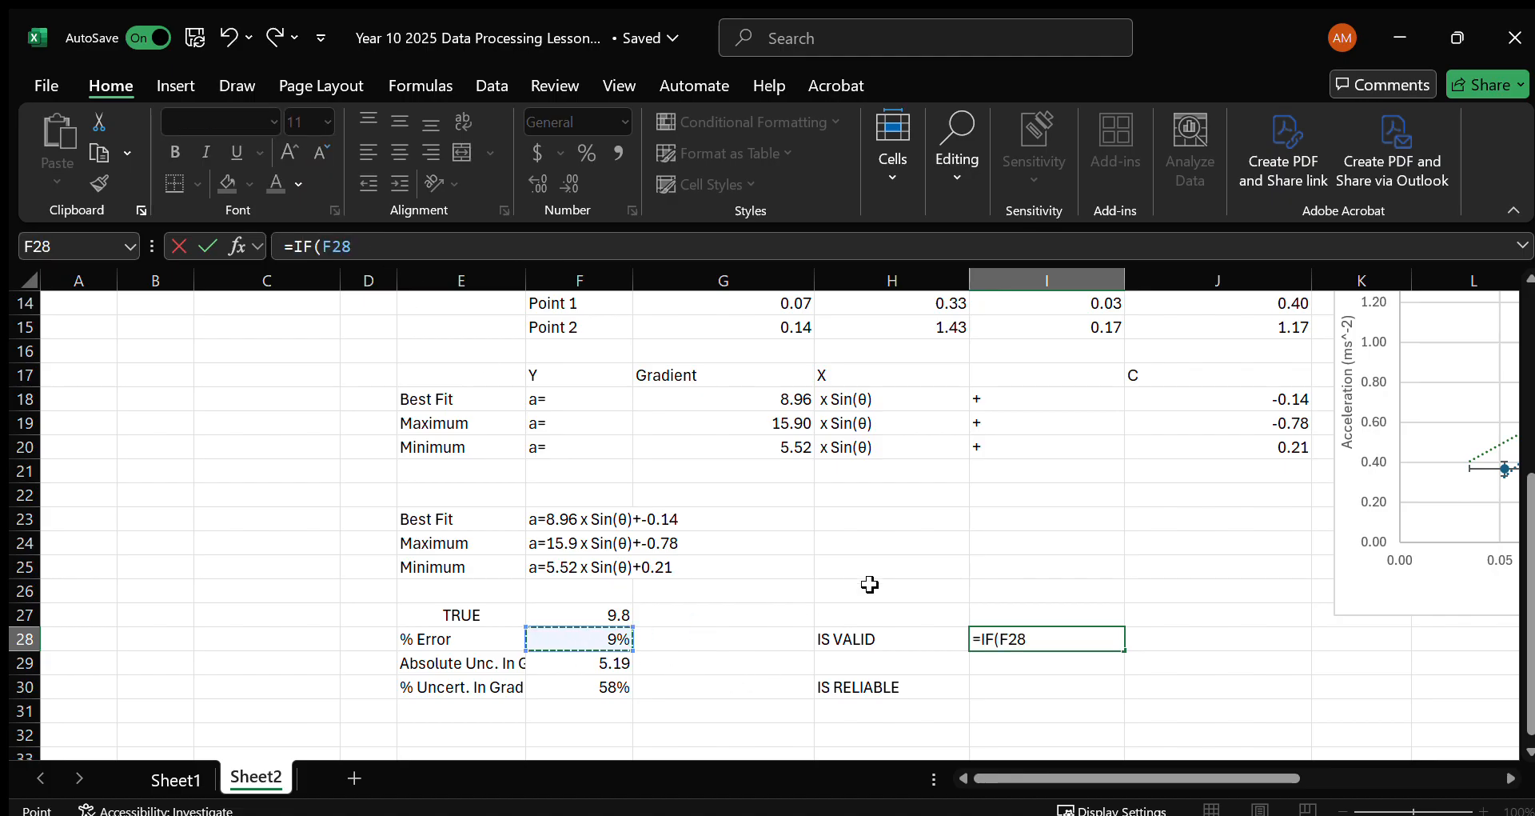
pyautogui.write('>0.1,NO')
pyautogui.press('BackSpace')
pyautogui.press('BackSpace')
pyautogui.write('"NO"')
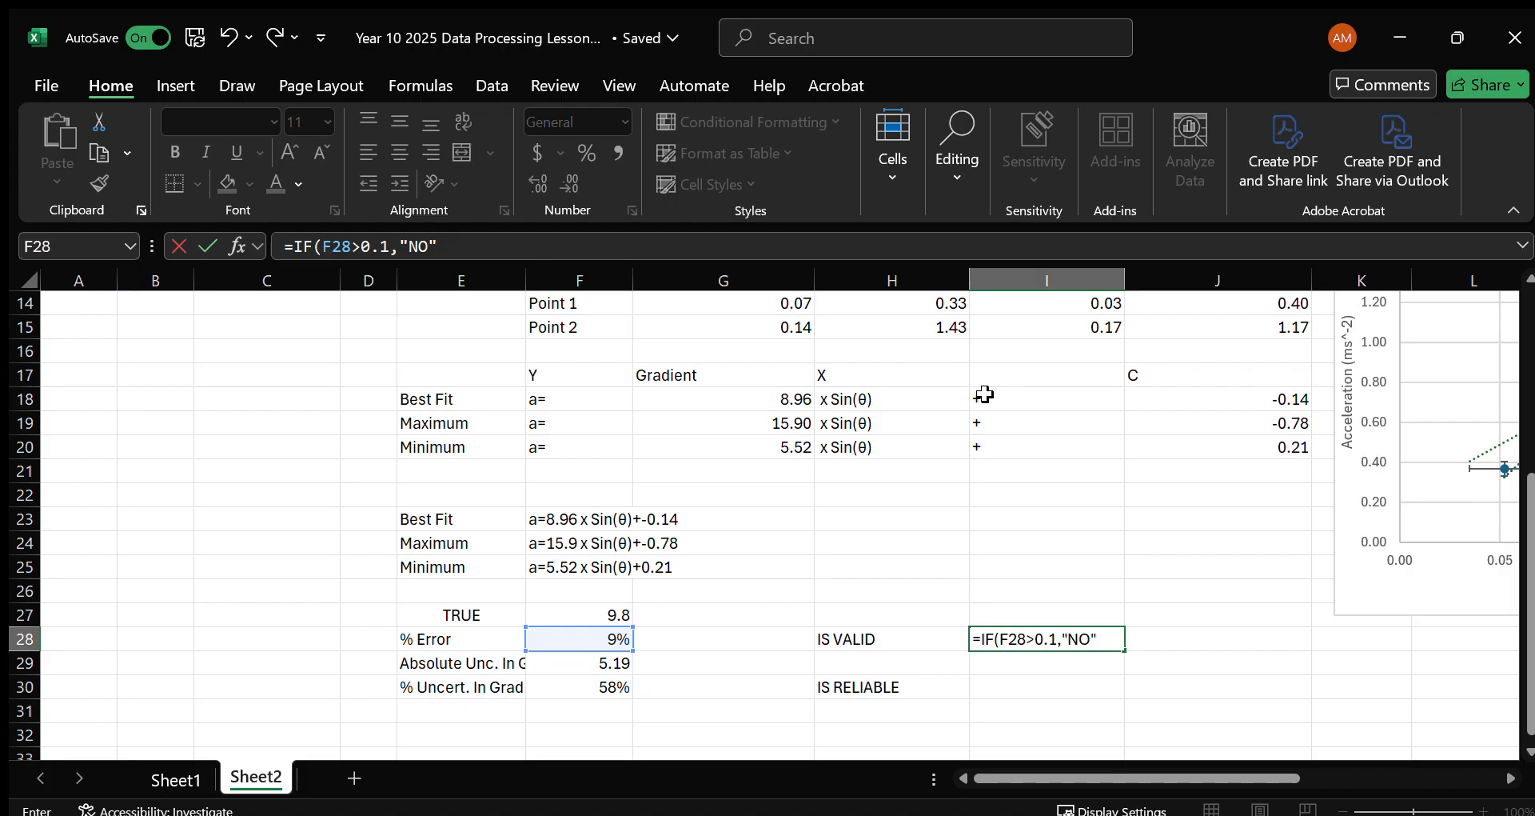
pyautogui.write('YES')
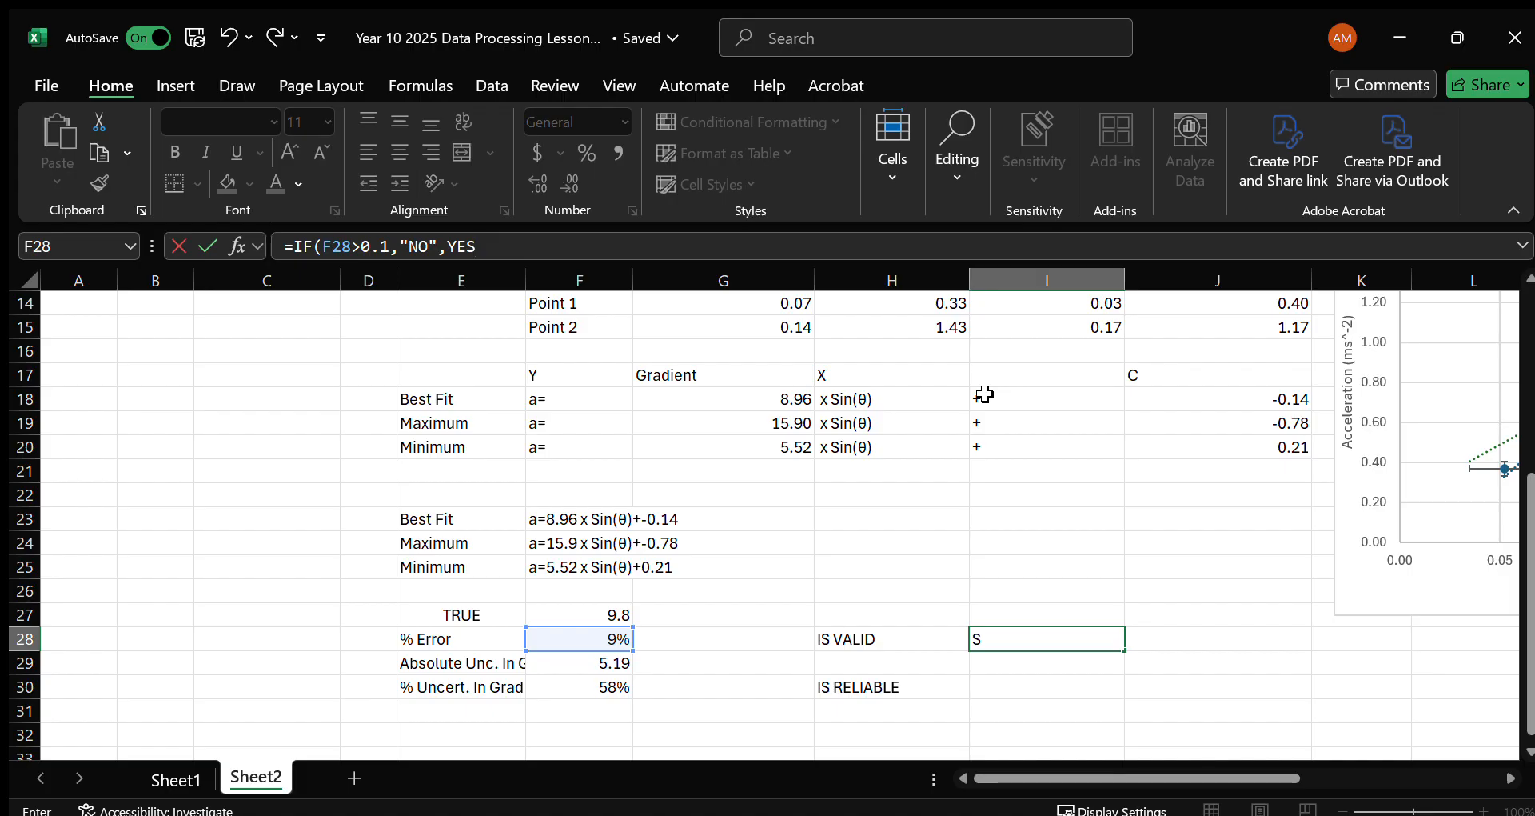
pyautogui.press('BackSpace')
pyautogui.press('BackSpace')
pyautogui.press('BackSpace')
pyautogui.write('"T')
pyautogui.press('BackSpace')
pyautogui.write('YES":')
pyautogui.press('Return')
# Enter =IF(F30<0.1,"YES","NO") in I30 to test whether the gradient's relative uncertainty is below 10%.
pyautogui.click(997, 682)
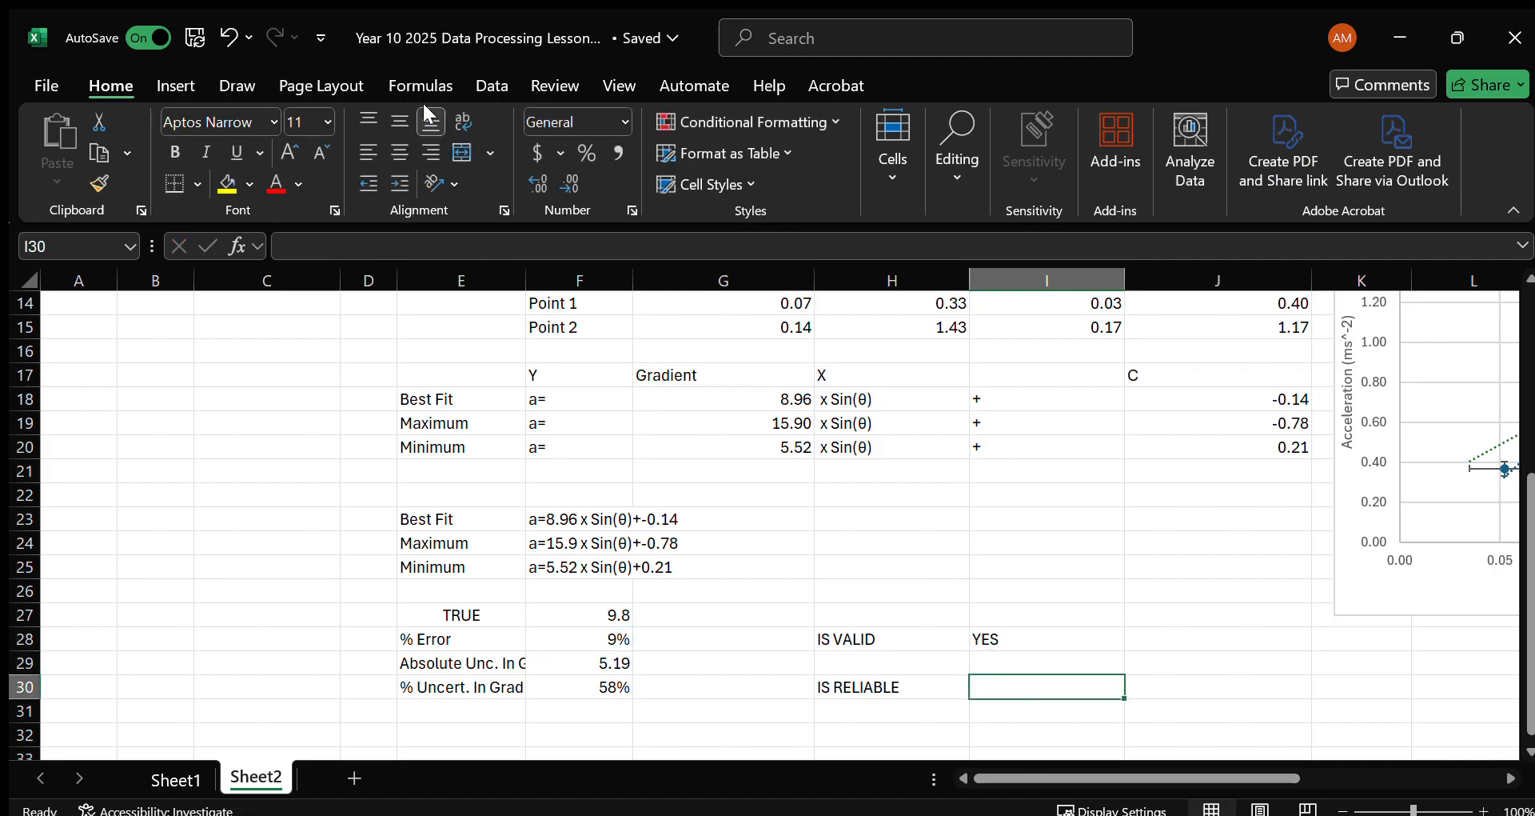
pyautogui.click(345, 240)
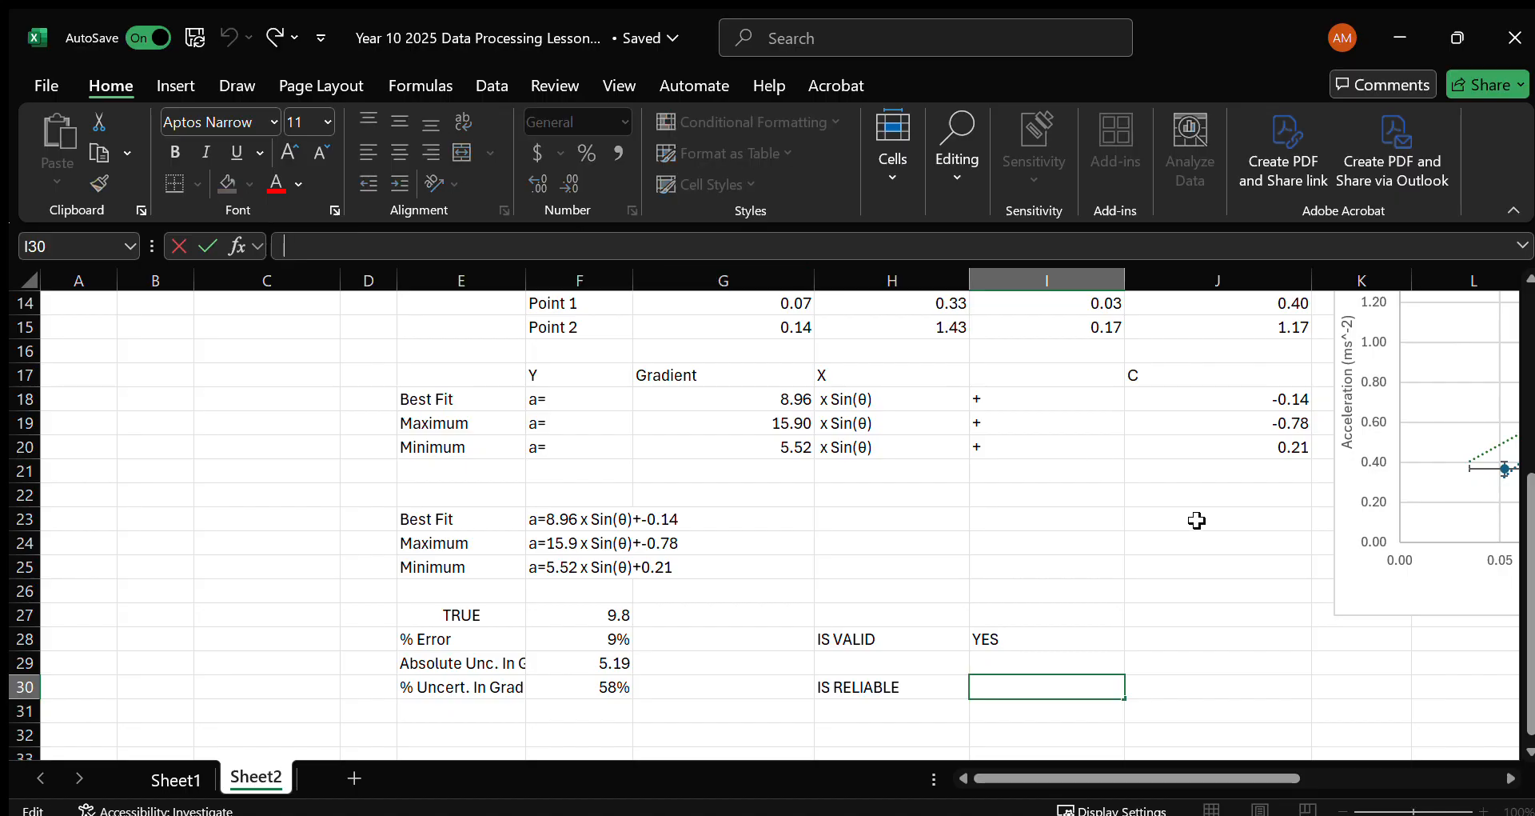
pyautogui.write('=IF')
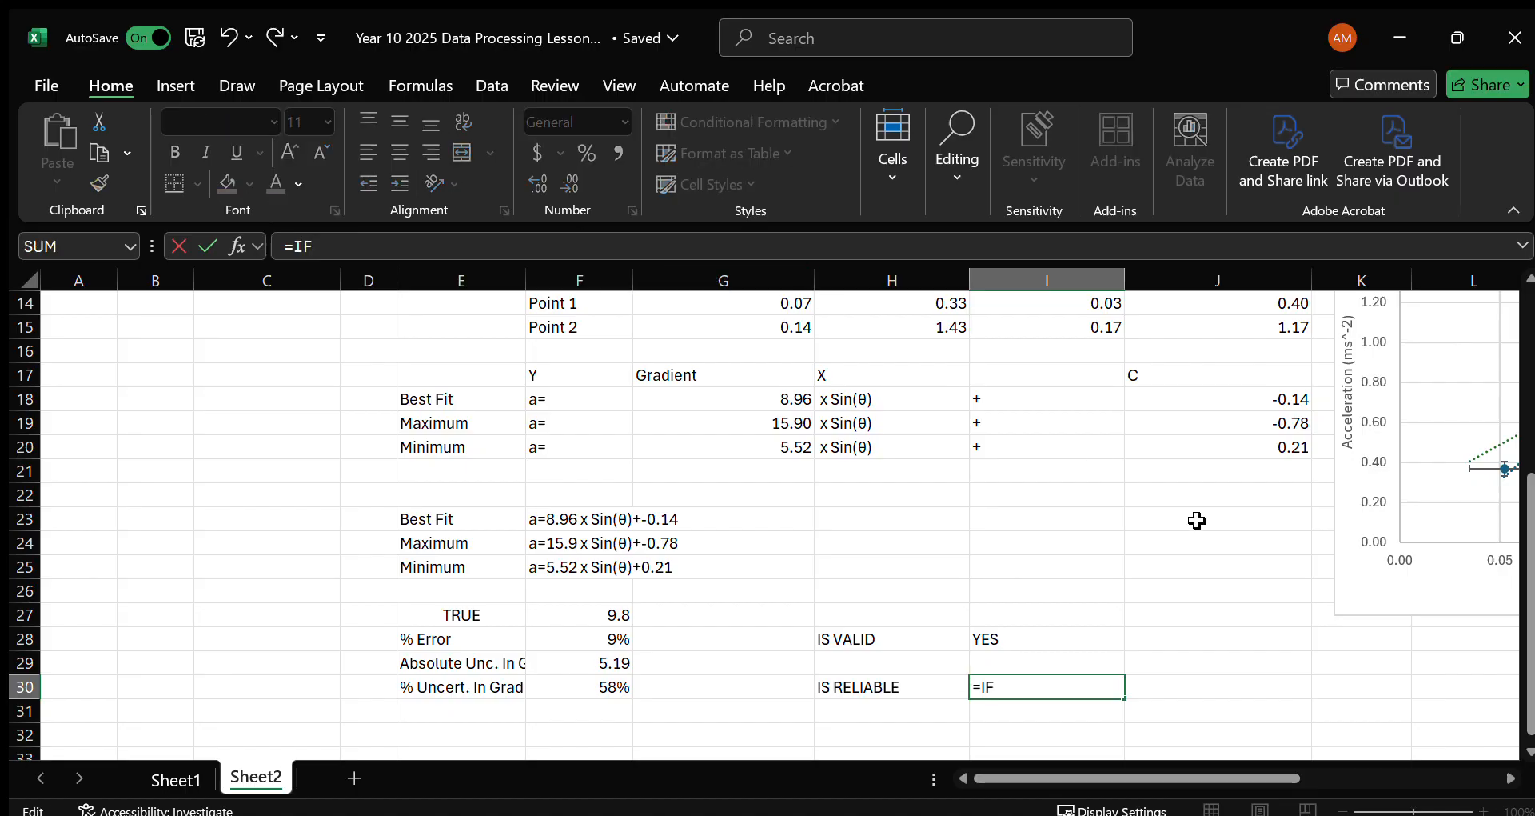
pyautogui.click(611, 687)
pyautogui.click(1031, 688)
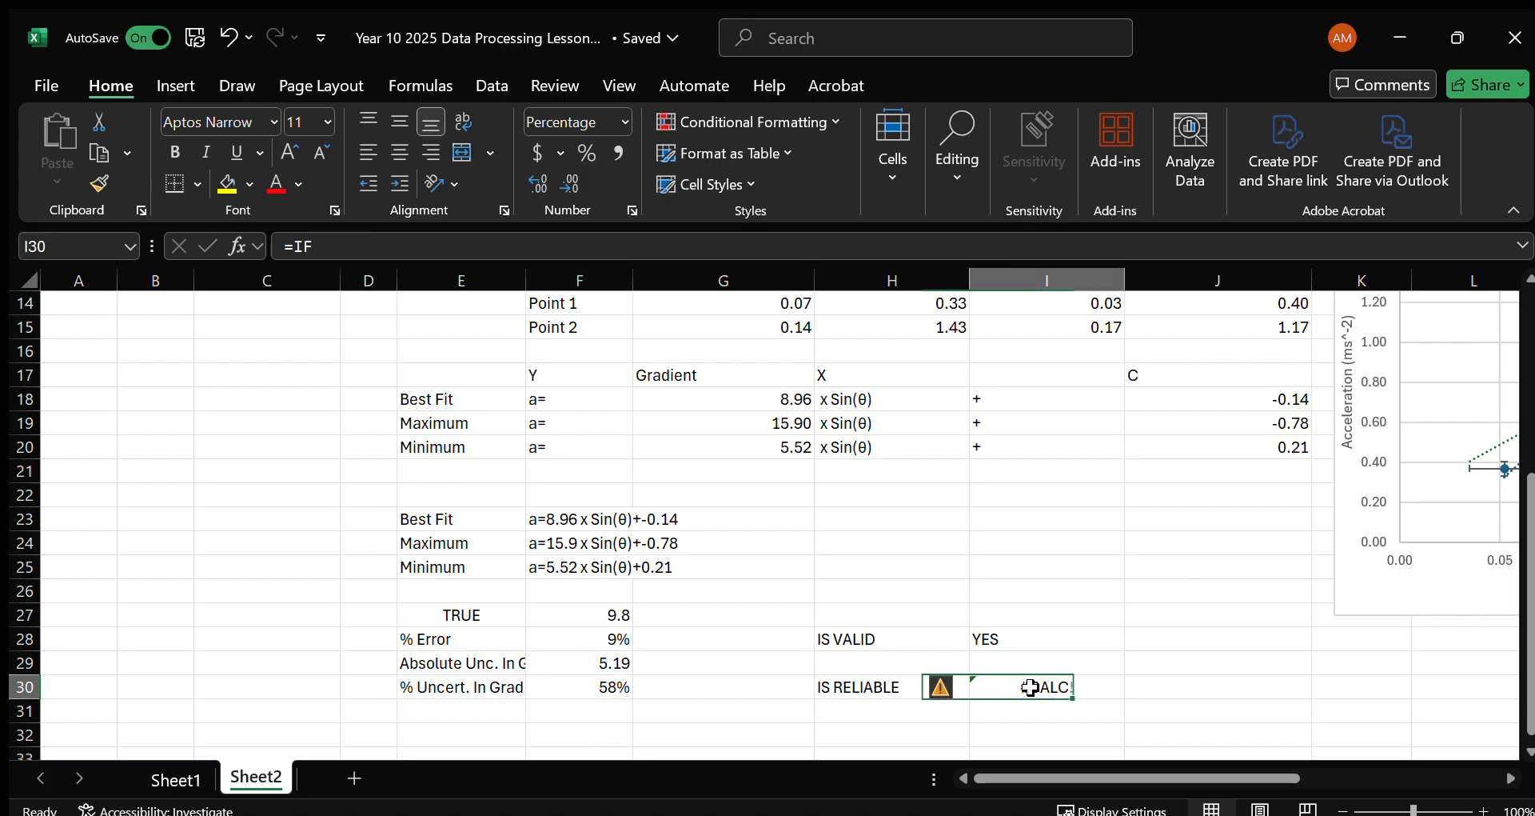
pyautogui.click(422, 248)
pyautogui.write('(')
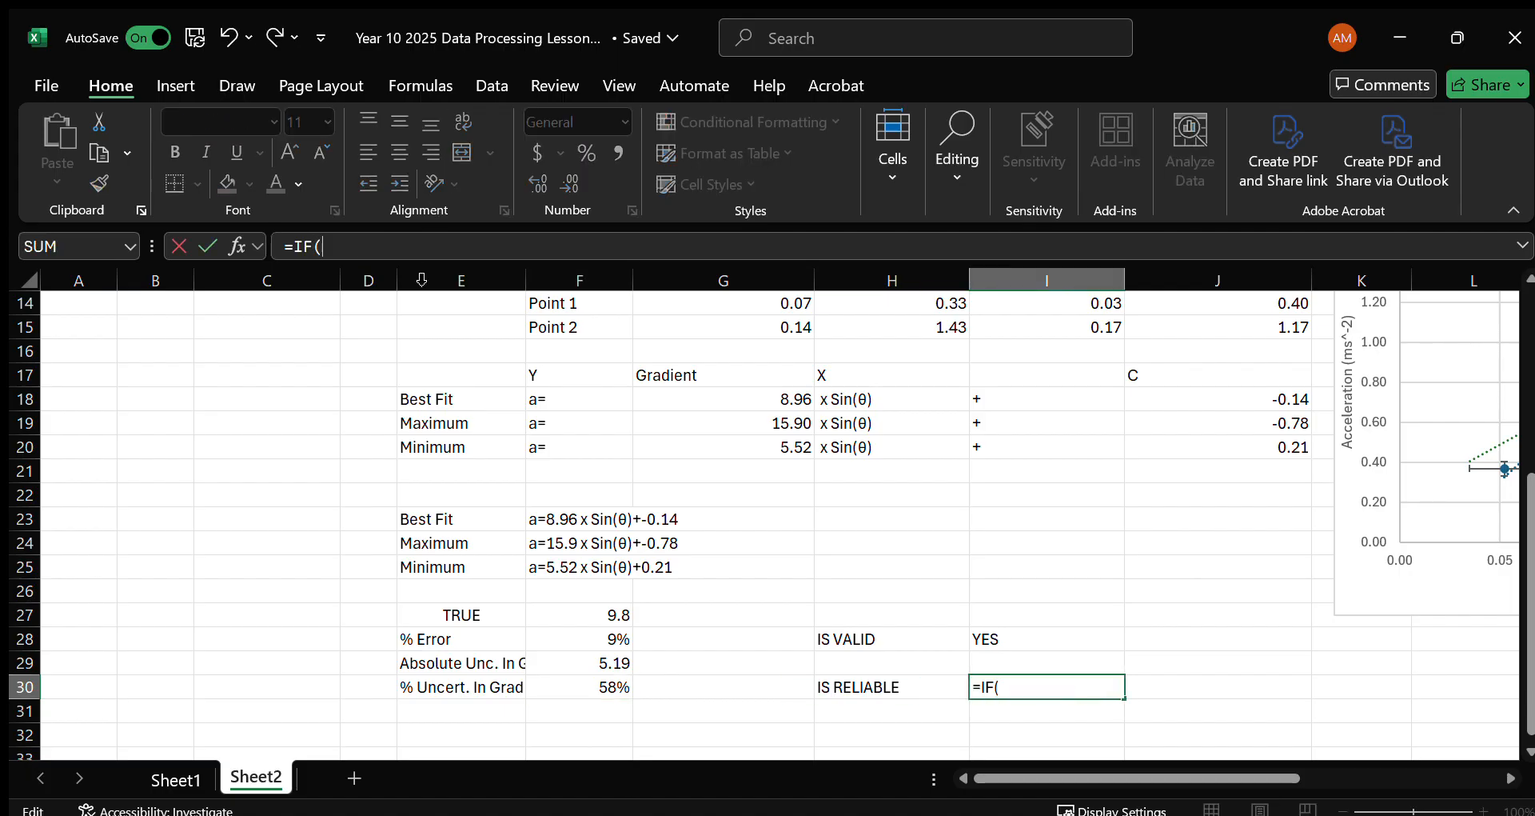
pyautogui.click(552, 688)
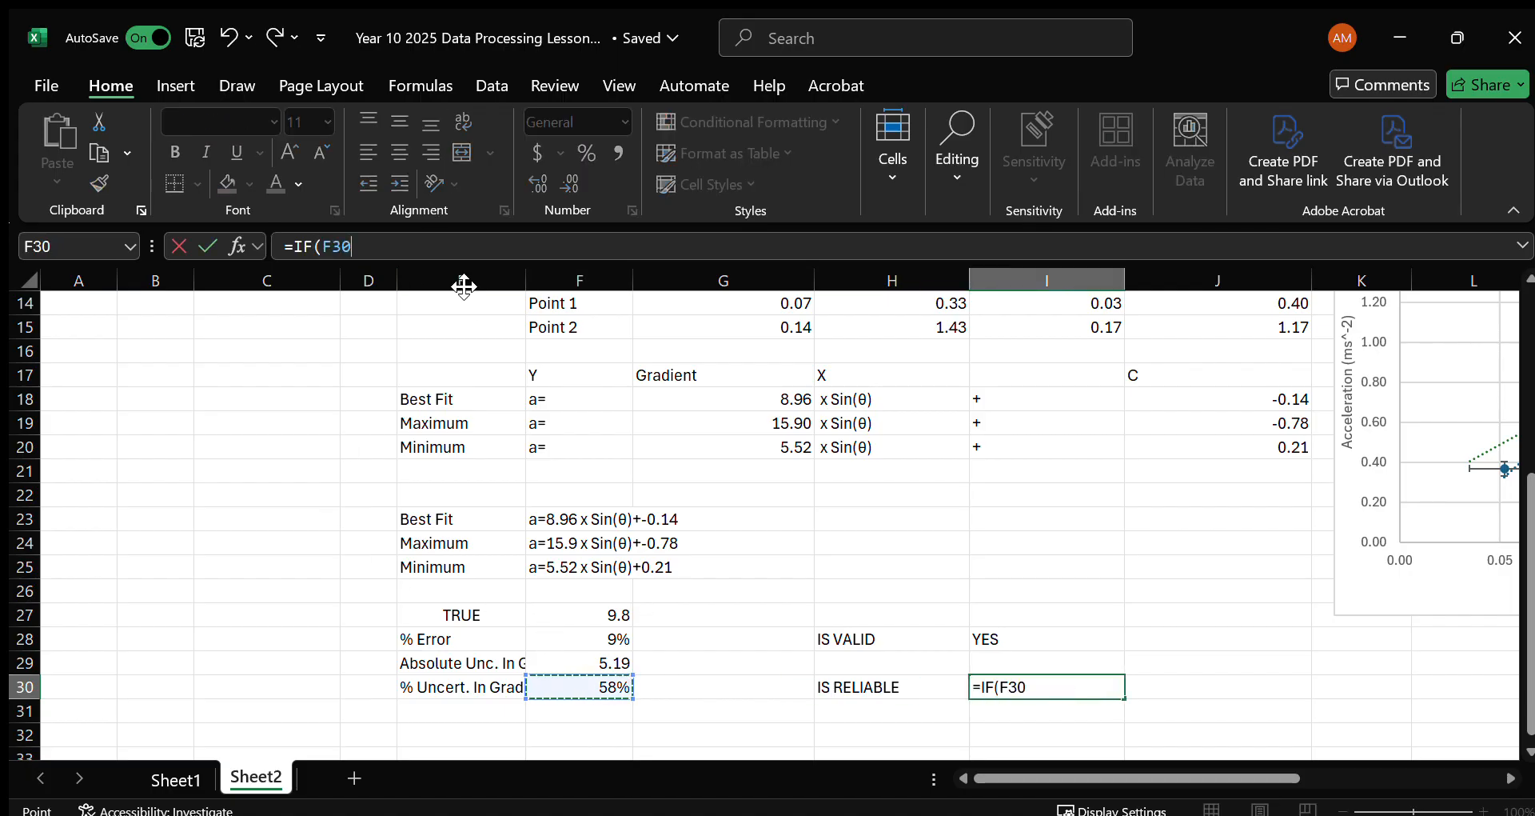
pyautogui.write('<0.1,"YES')
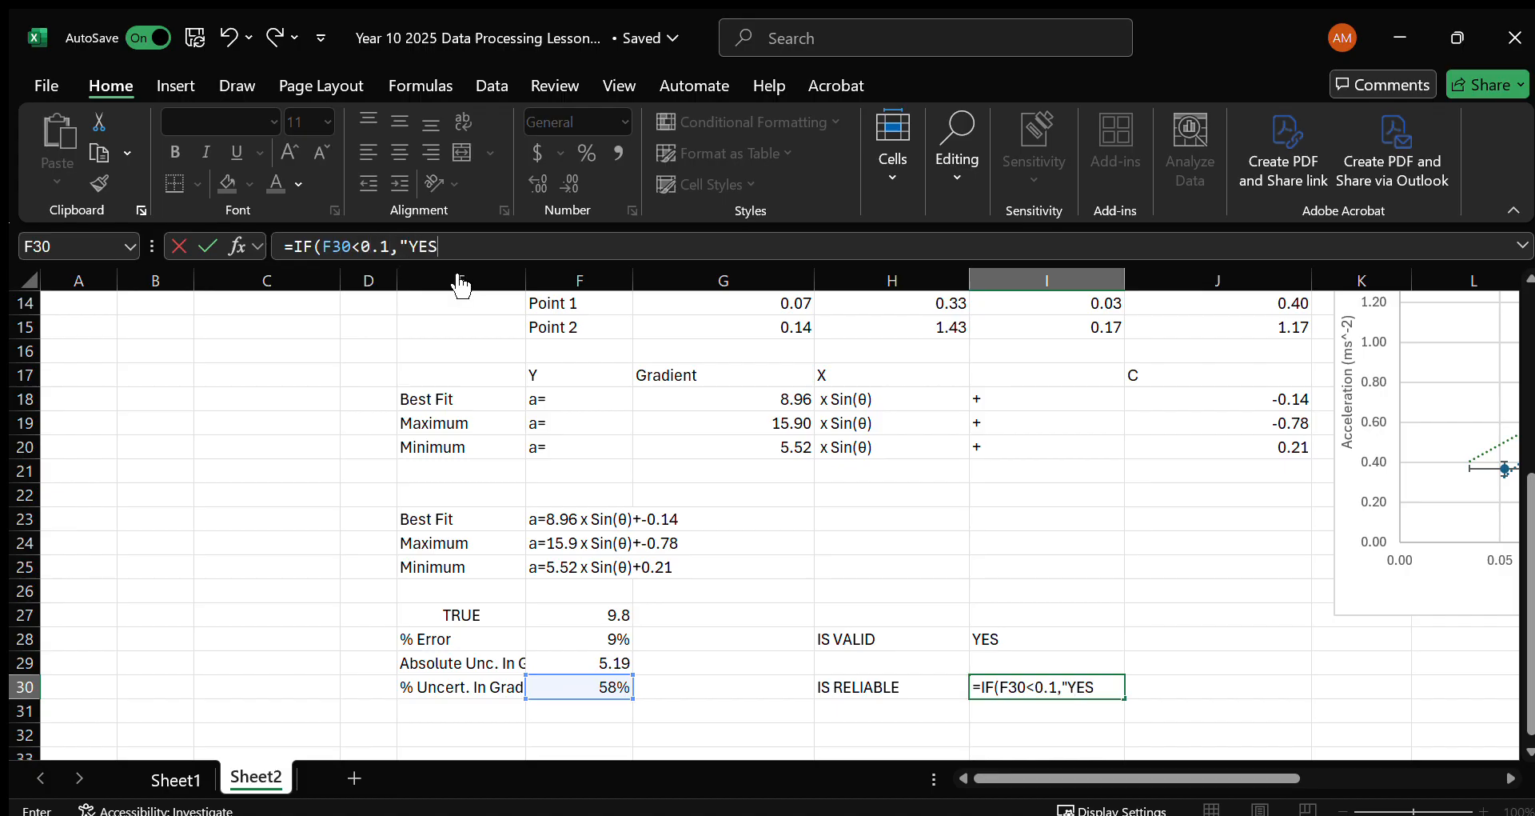
pyautogui.write('","NO"')
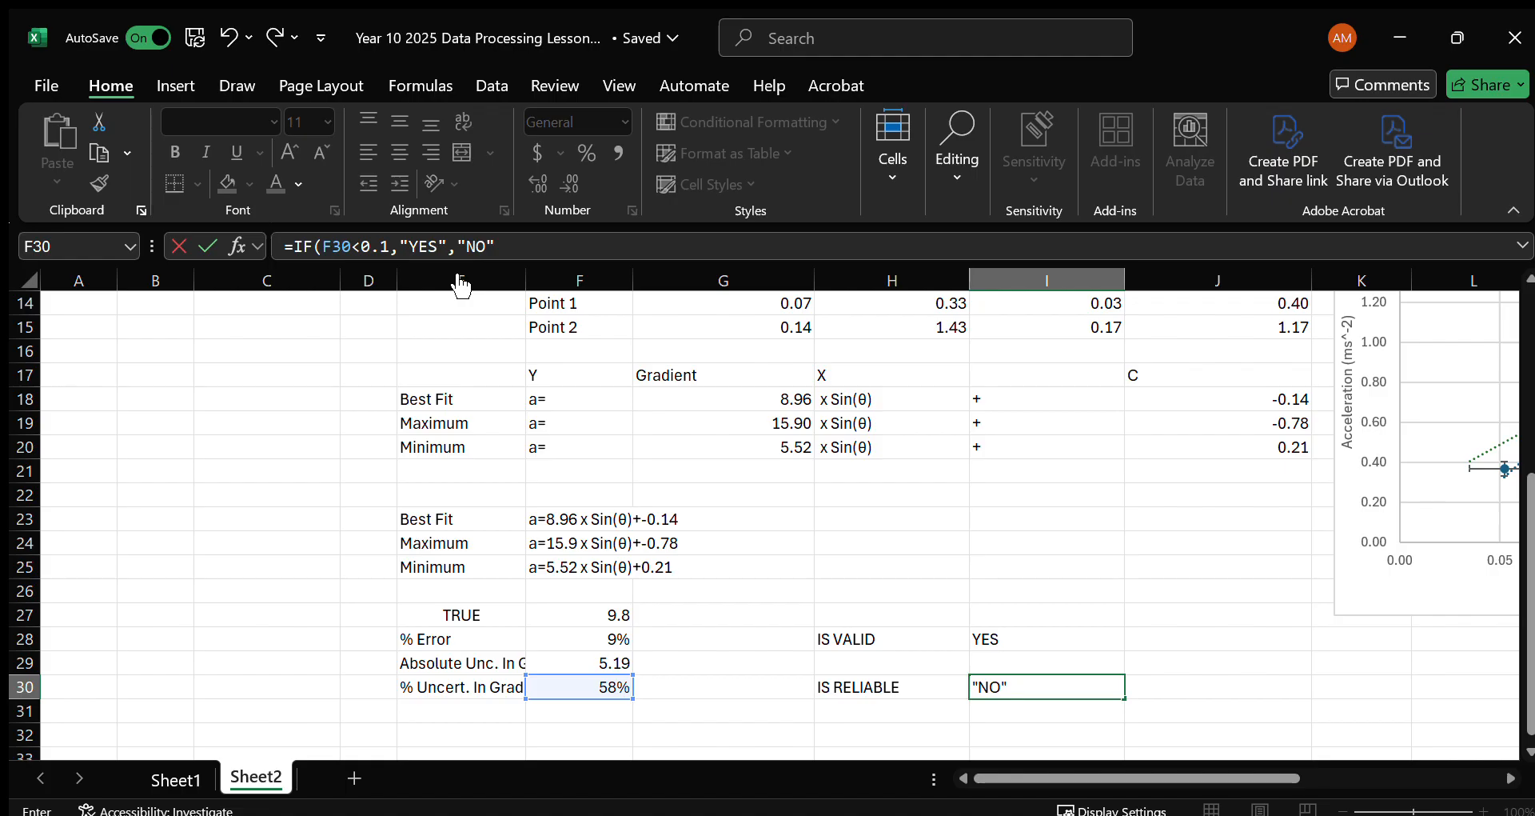
pyautogui.write(')')
pyautogui.press('Return')
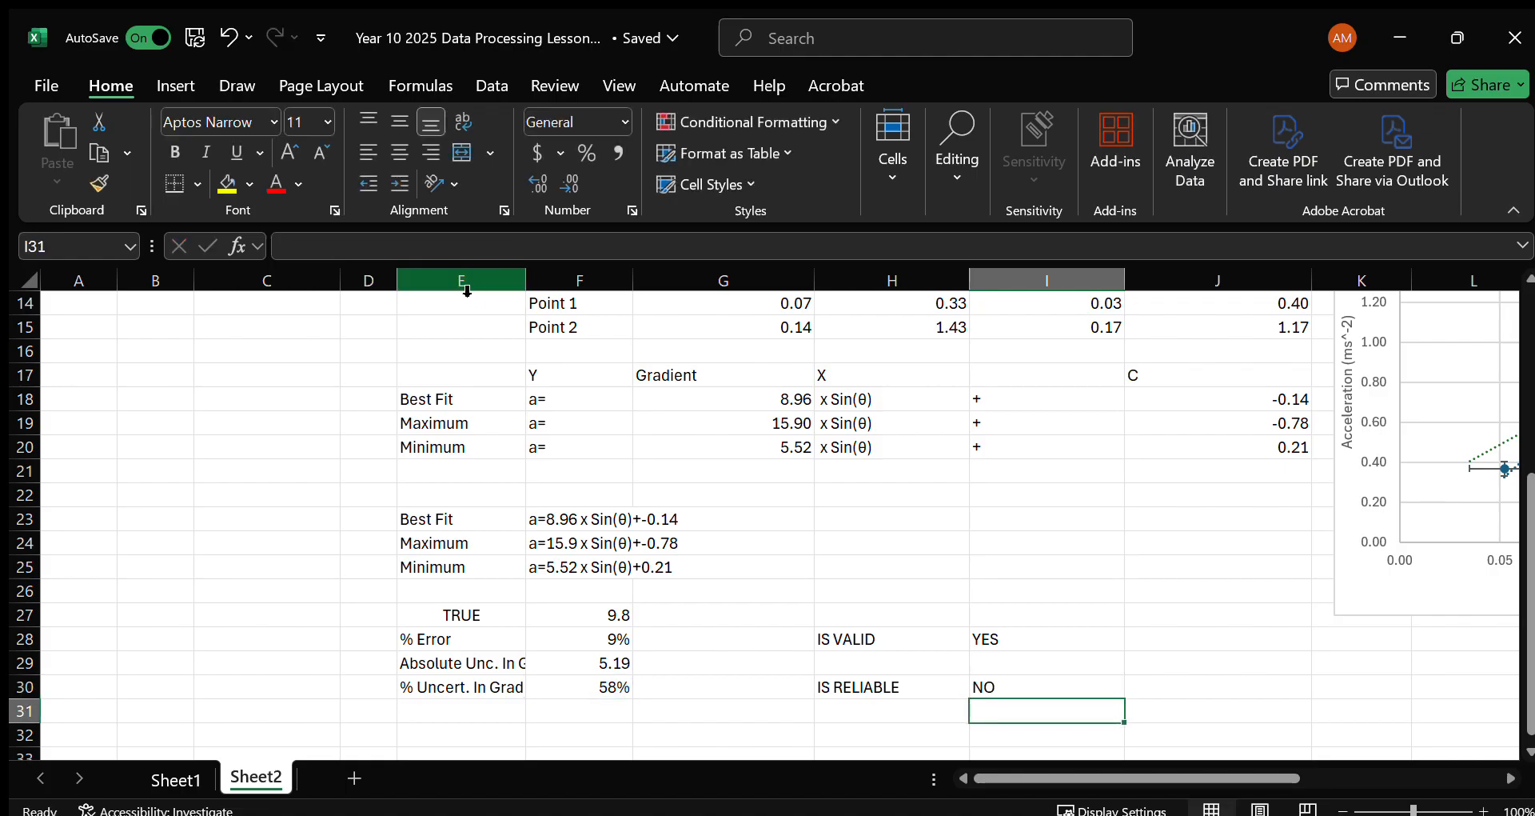
# Test the reliability formula by overwriting the gradient's % uncertainty in F30 with 0.05, and undo the change.
pyautogui.press('Up')
pyautogui.press('Up')
pyautogui.press('Up')
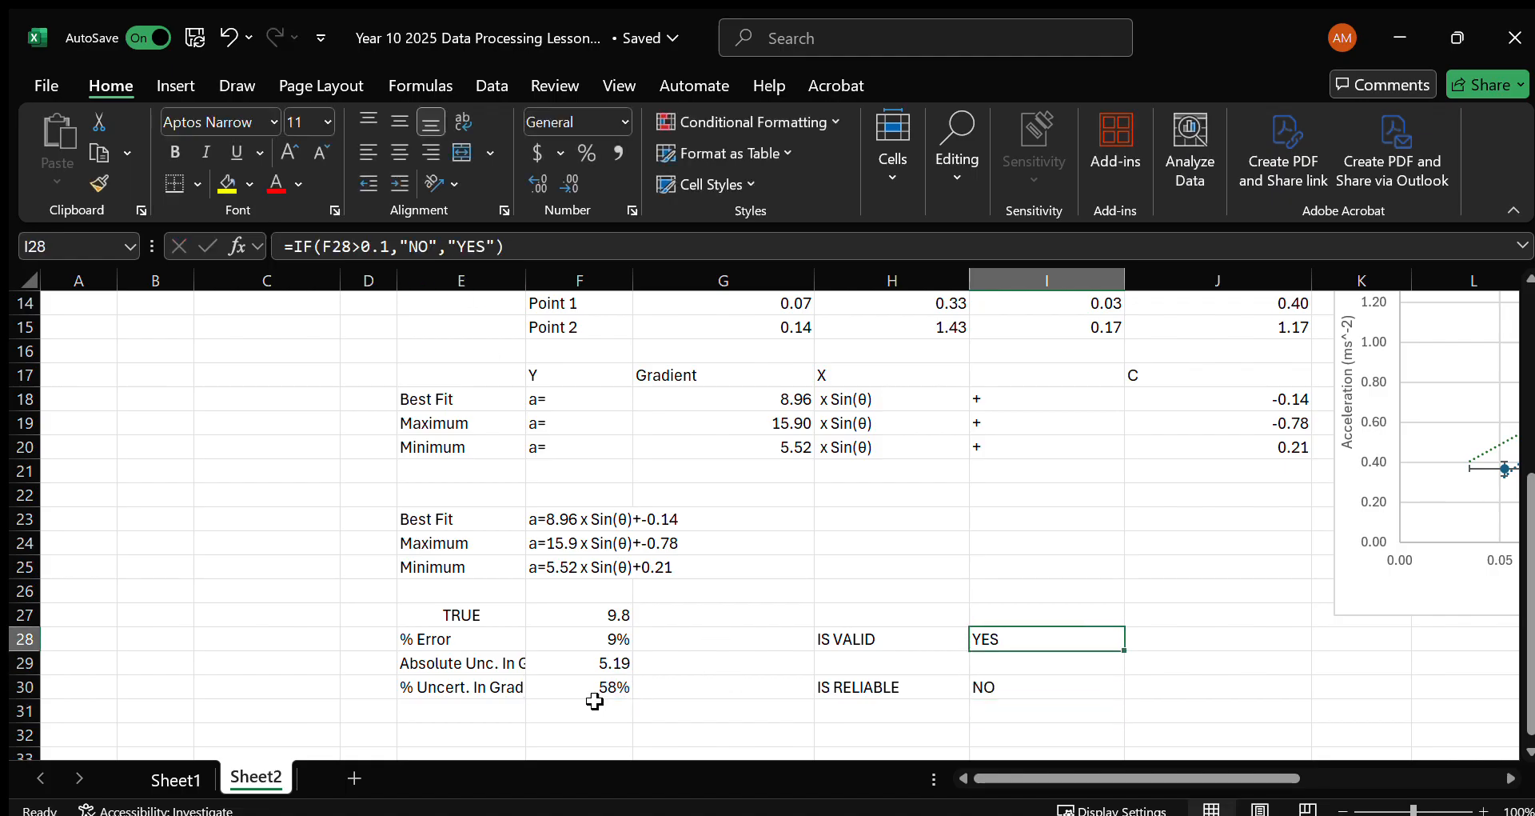
pyautogui.click(595, 701)
pyautogui.write('0.05')
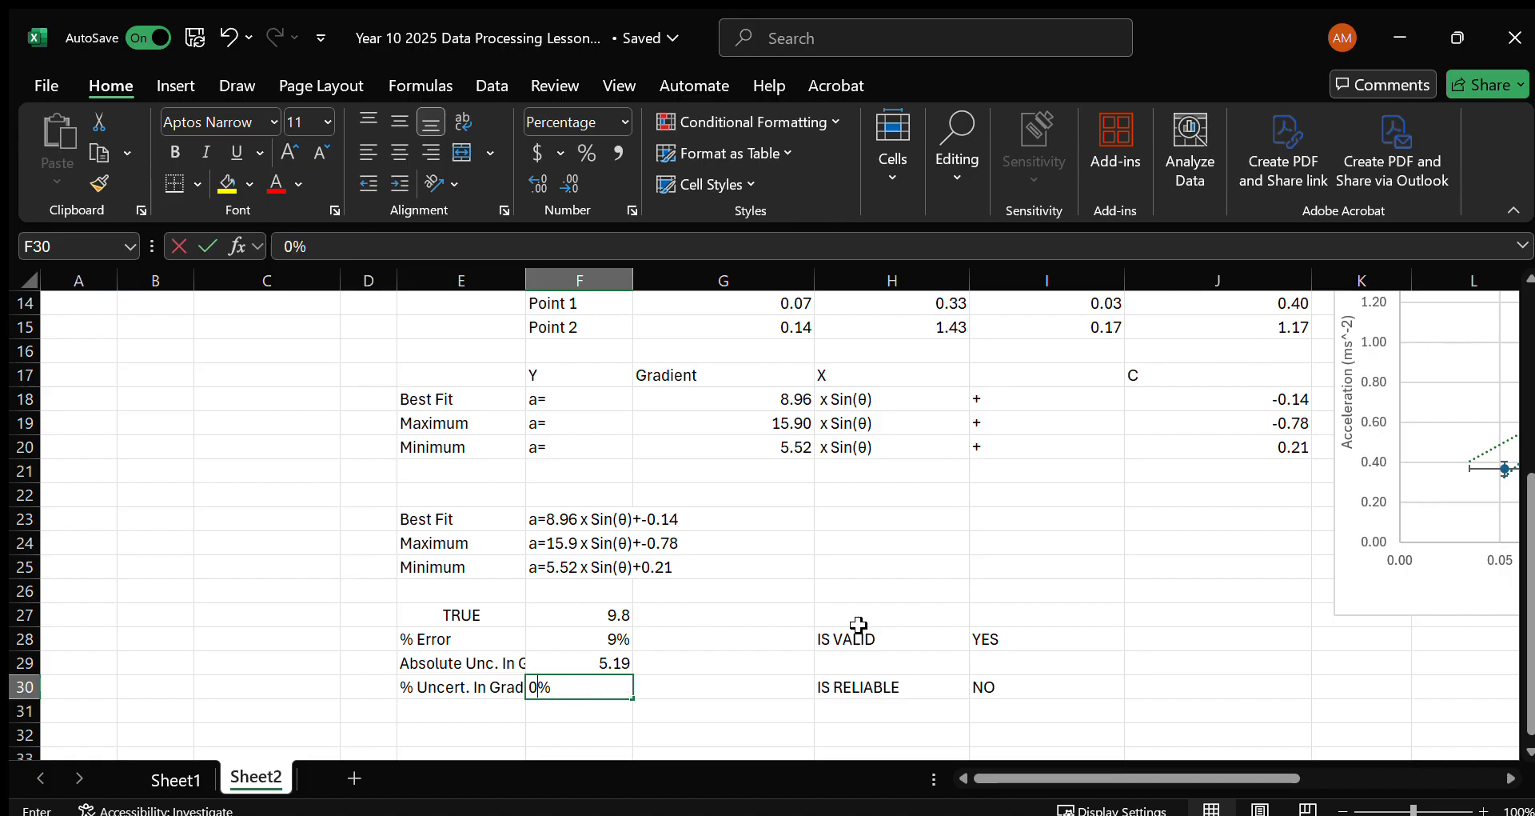
pyautogui.press('Return')
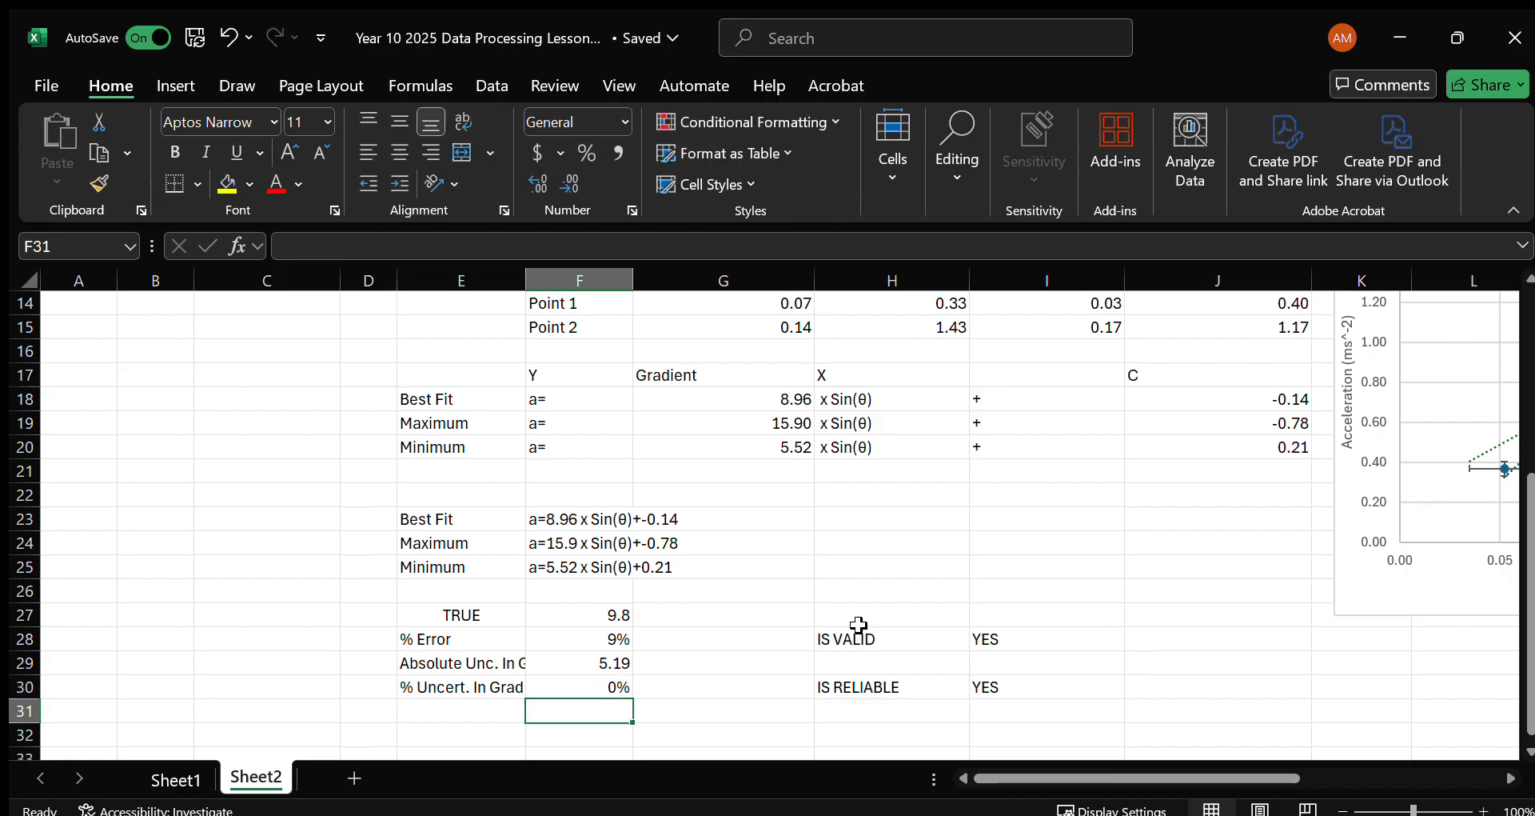
pyautogui.hotkey('ctrl', 'z')
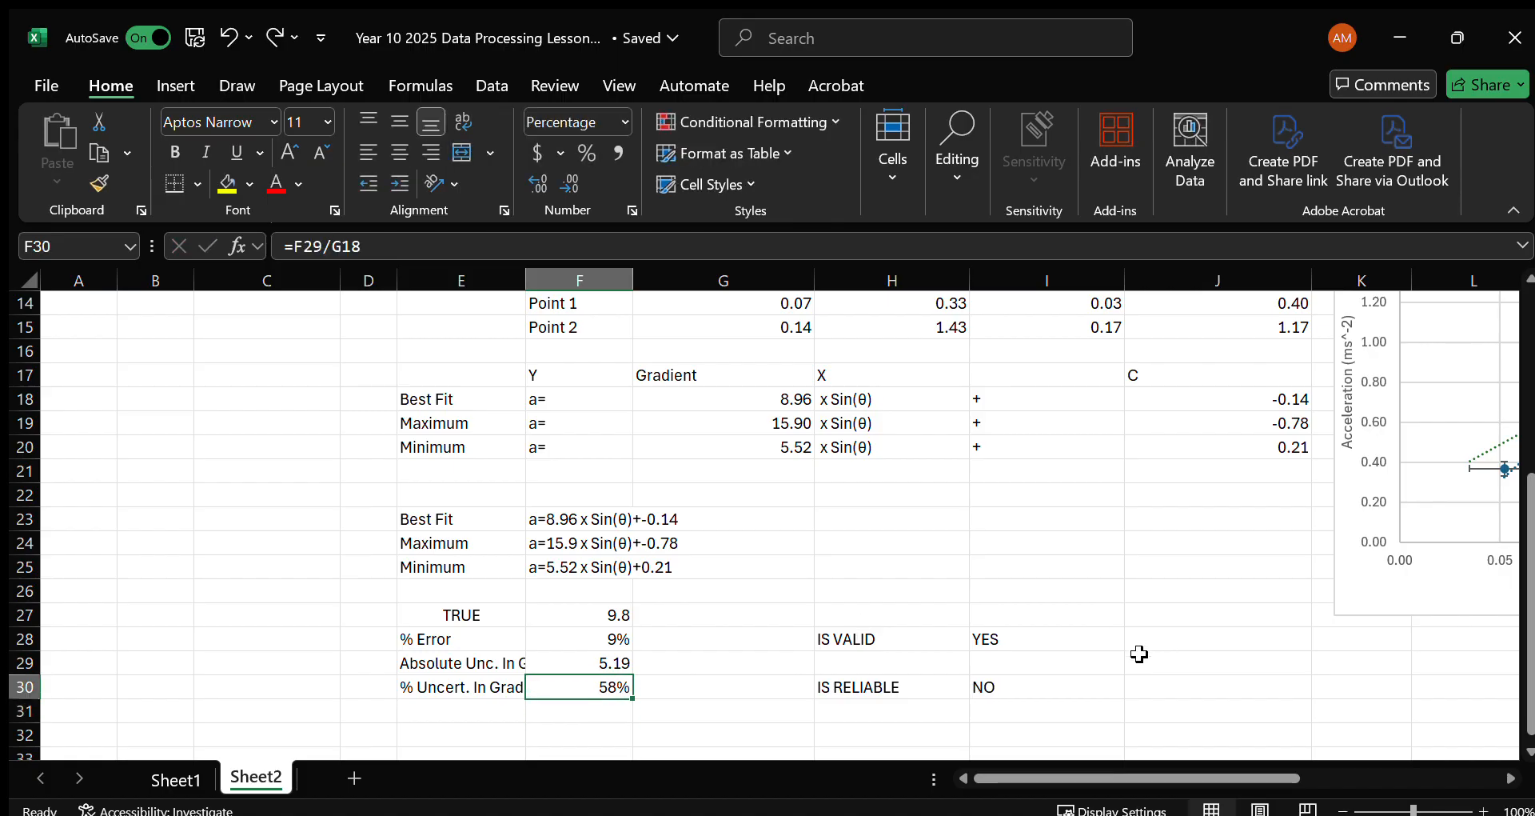
pyautogui.click(1108, 690)
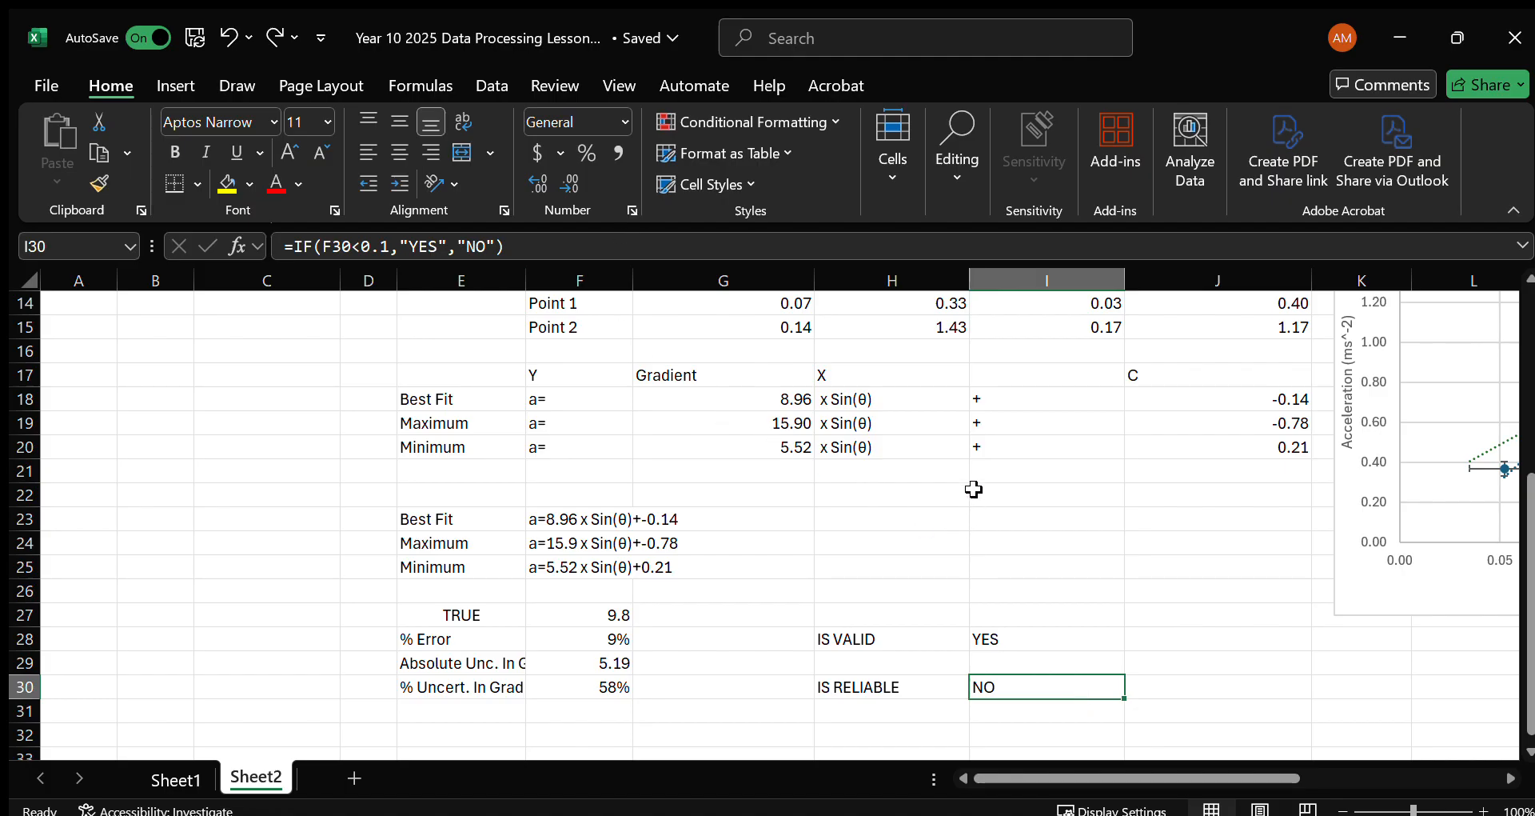
# Examine the acceleration data table, especially the Angle θ column and the empty rows beneath it.
pyautogui.scroll(5, 973, 489)
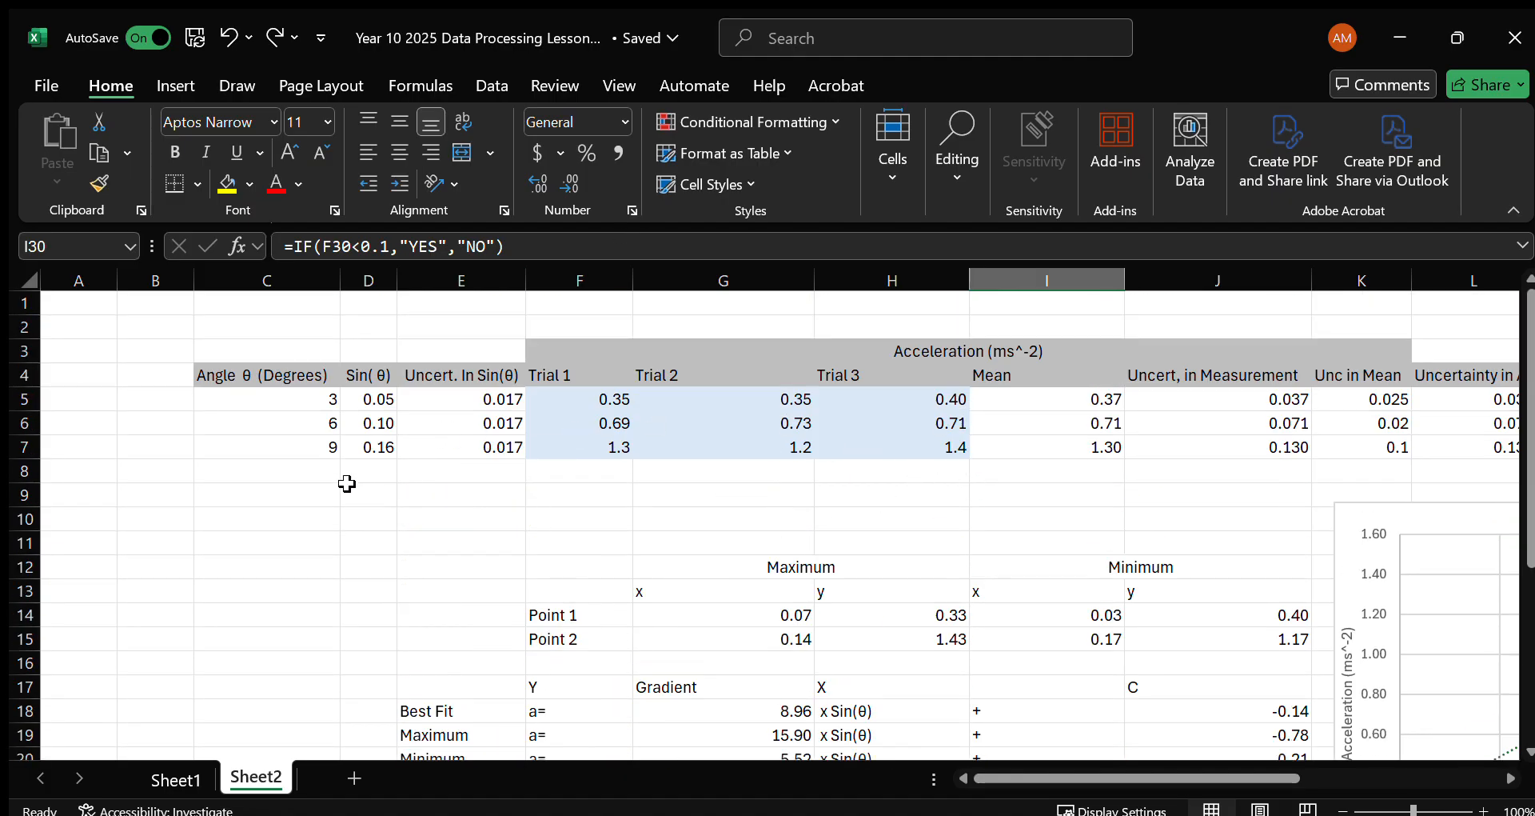
pyautogui.scroll(-1, 692, 478)
pyautogui.scroll(1, 877, 576)
pyautogui.hscroll(2, 1099, 454)
pyautogui.hscroll(-2, 897, 479)
pyautogui.moveTo(308, 416); pyautogui.dragTo(322, 501)
pyautogui.click(325, 490)
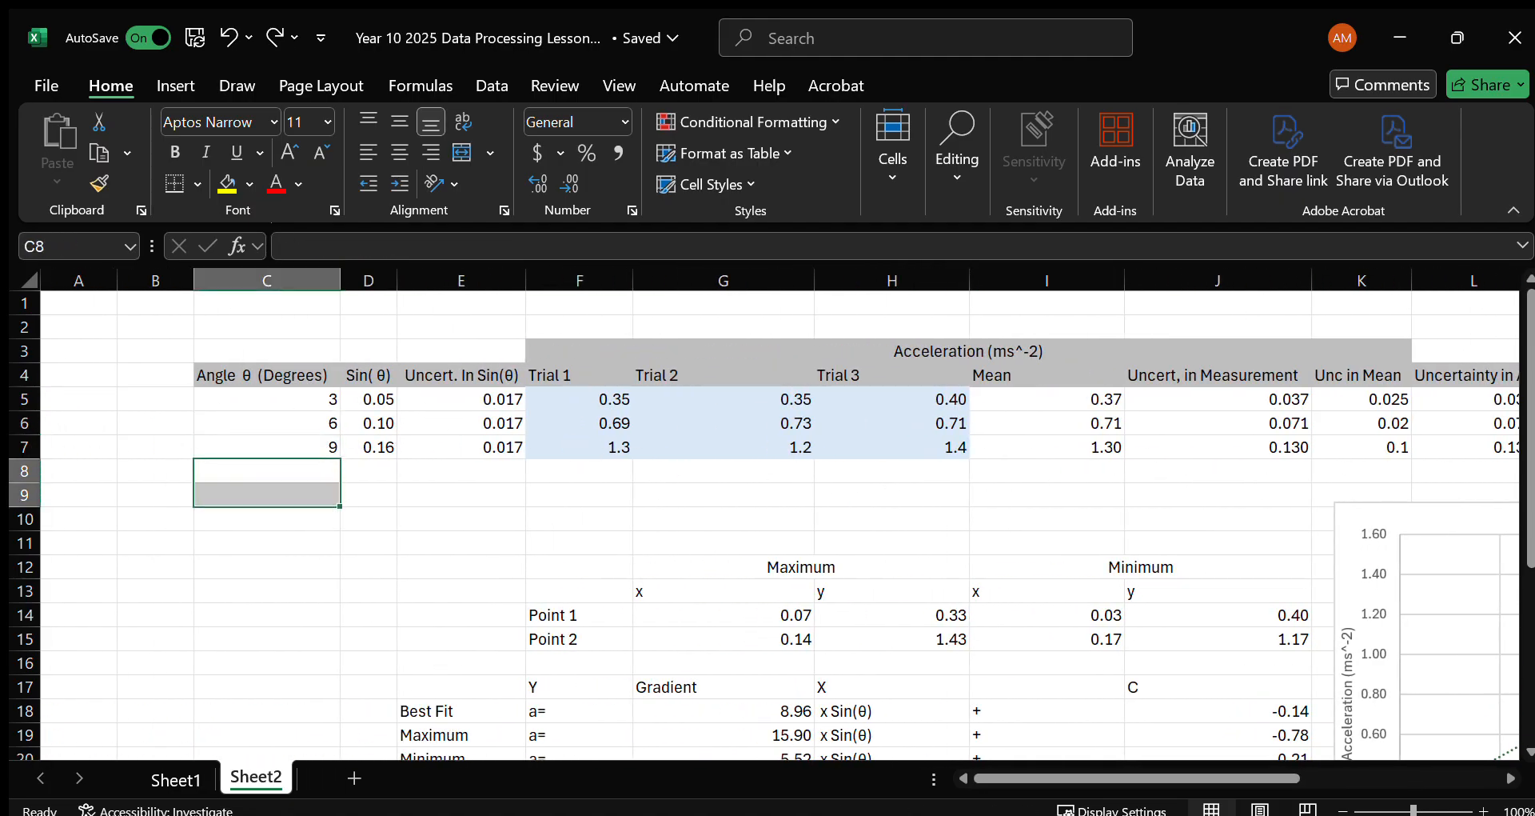
pyautogui.click(346, 400)
pyautogui.click(293, 382)
pyautogui.click(302, 401)
pyautogui.click(305, 424)
pyautogui.click(307, 466)
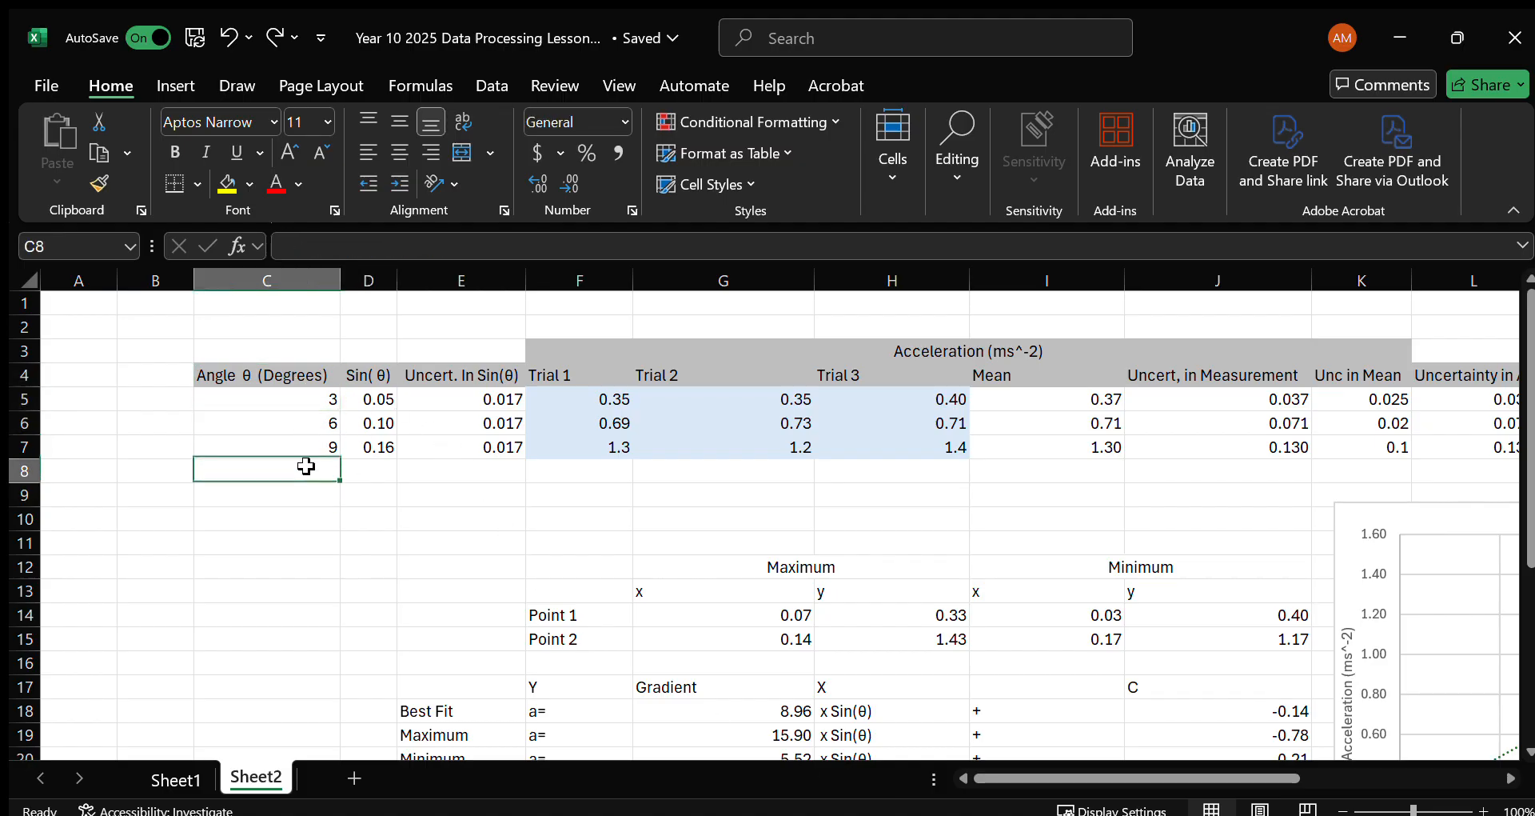
pyautogui.click(311, 490)
pyautogui.click(315, 407)
pyautogui.click(324, 495)
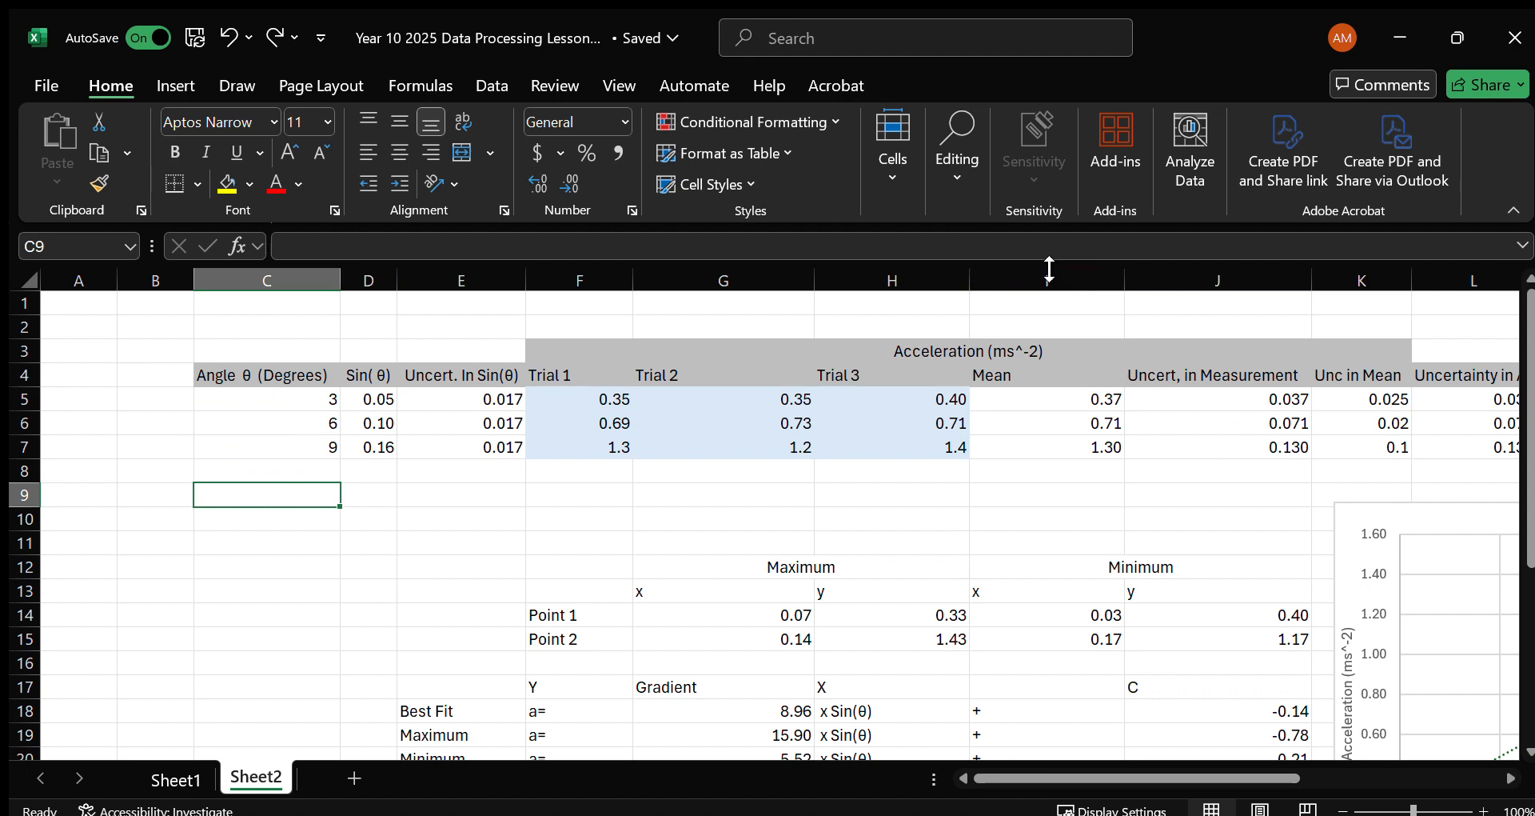
# Insert two blank columns between Trial 3 and Mean, check their cells for the three angles, and undo both insertions.
pyautogui.click(1023, 281)
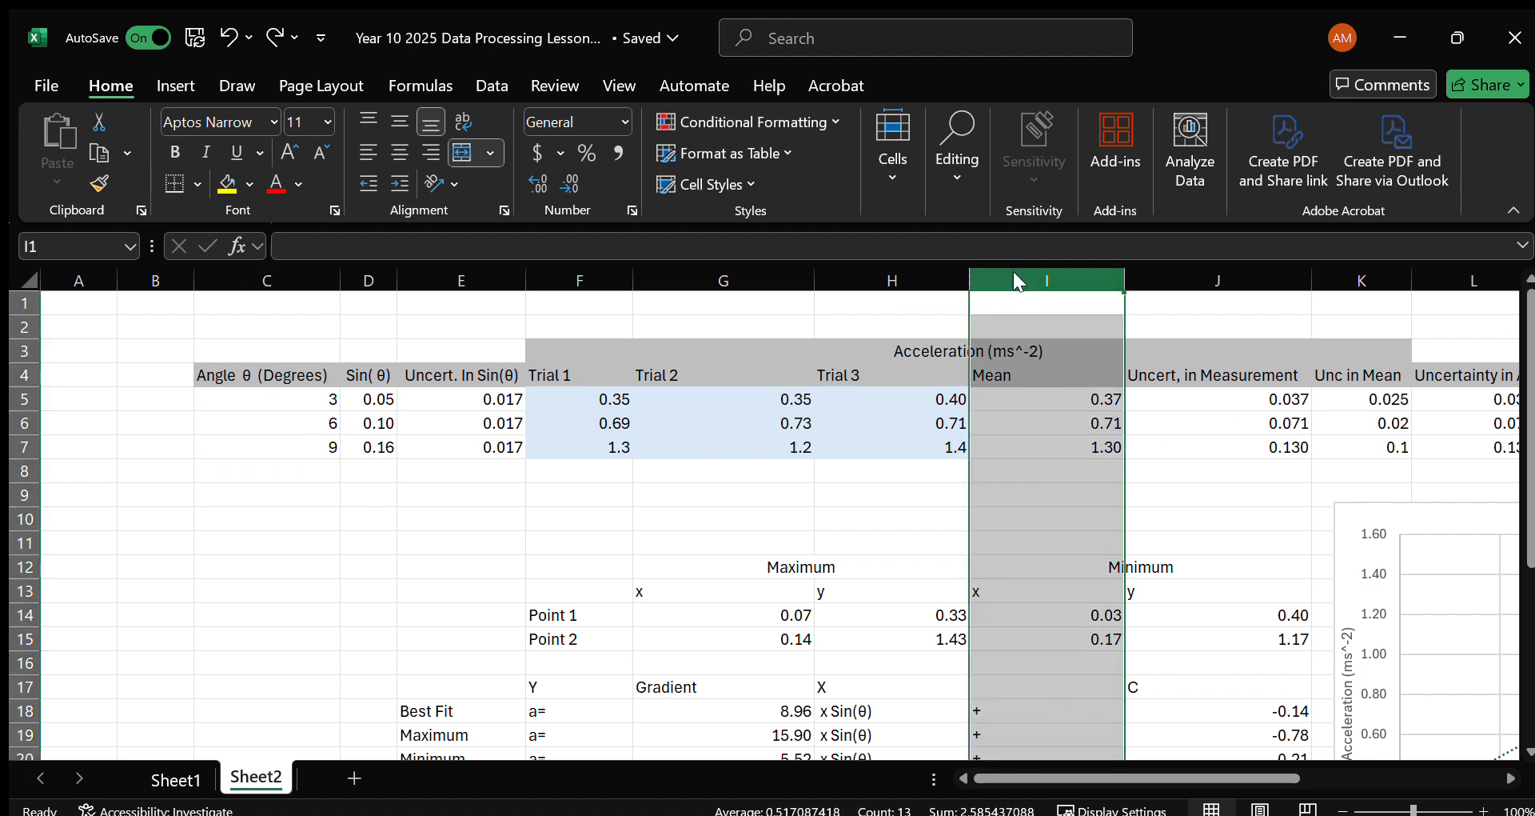
pyautogui.hotkey('ctrl', 'shift', '+')
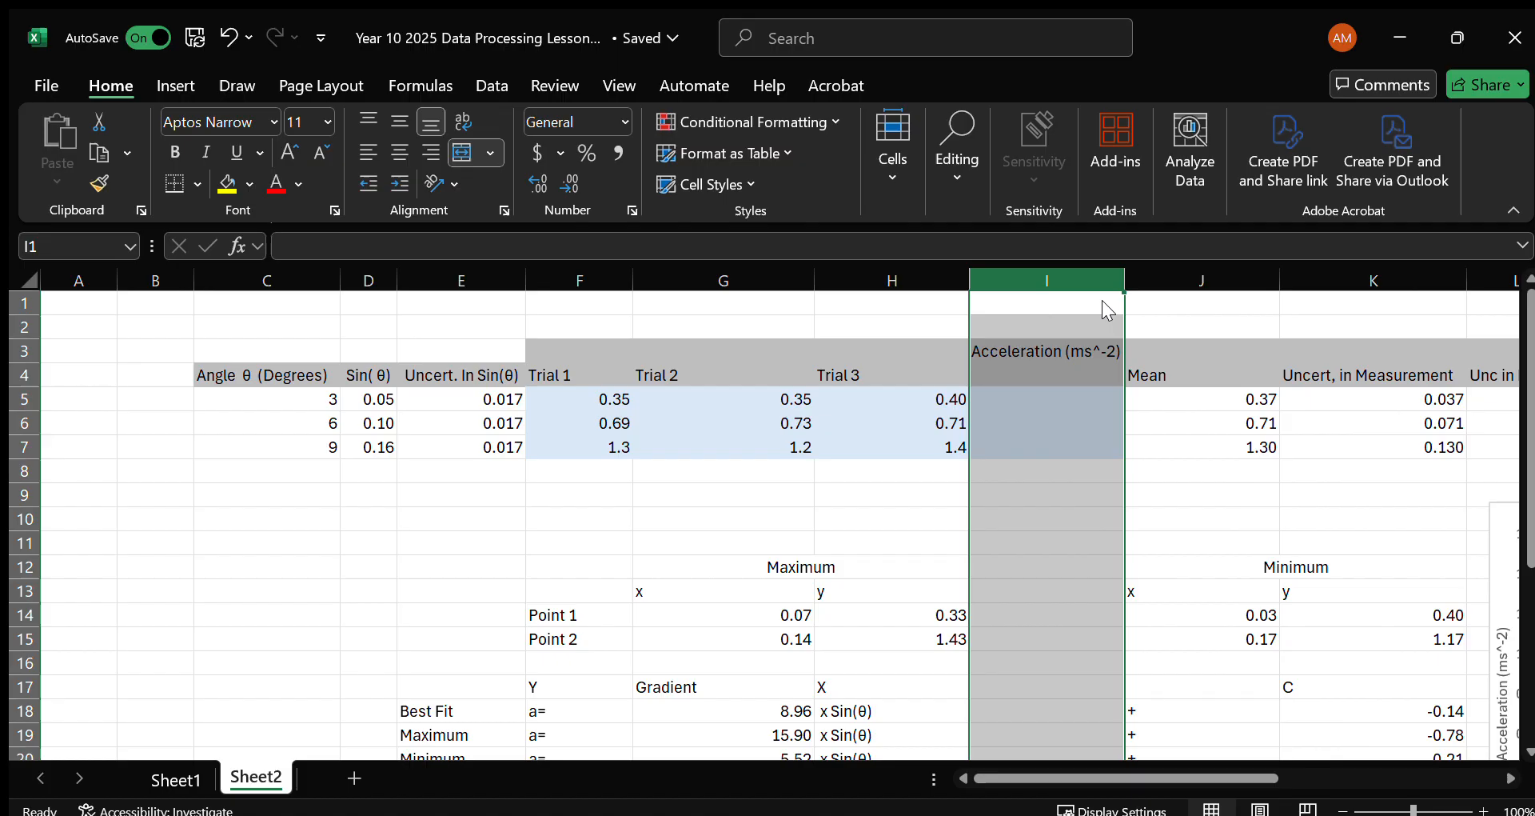
pyautogui.hotkey('ctrl', 'shift', '+')
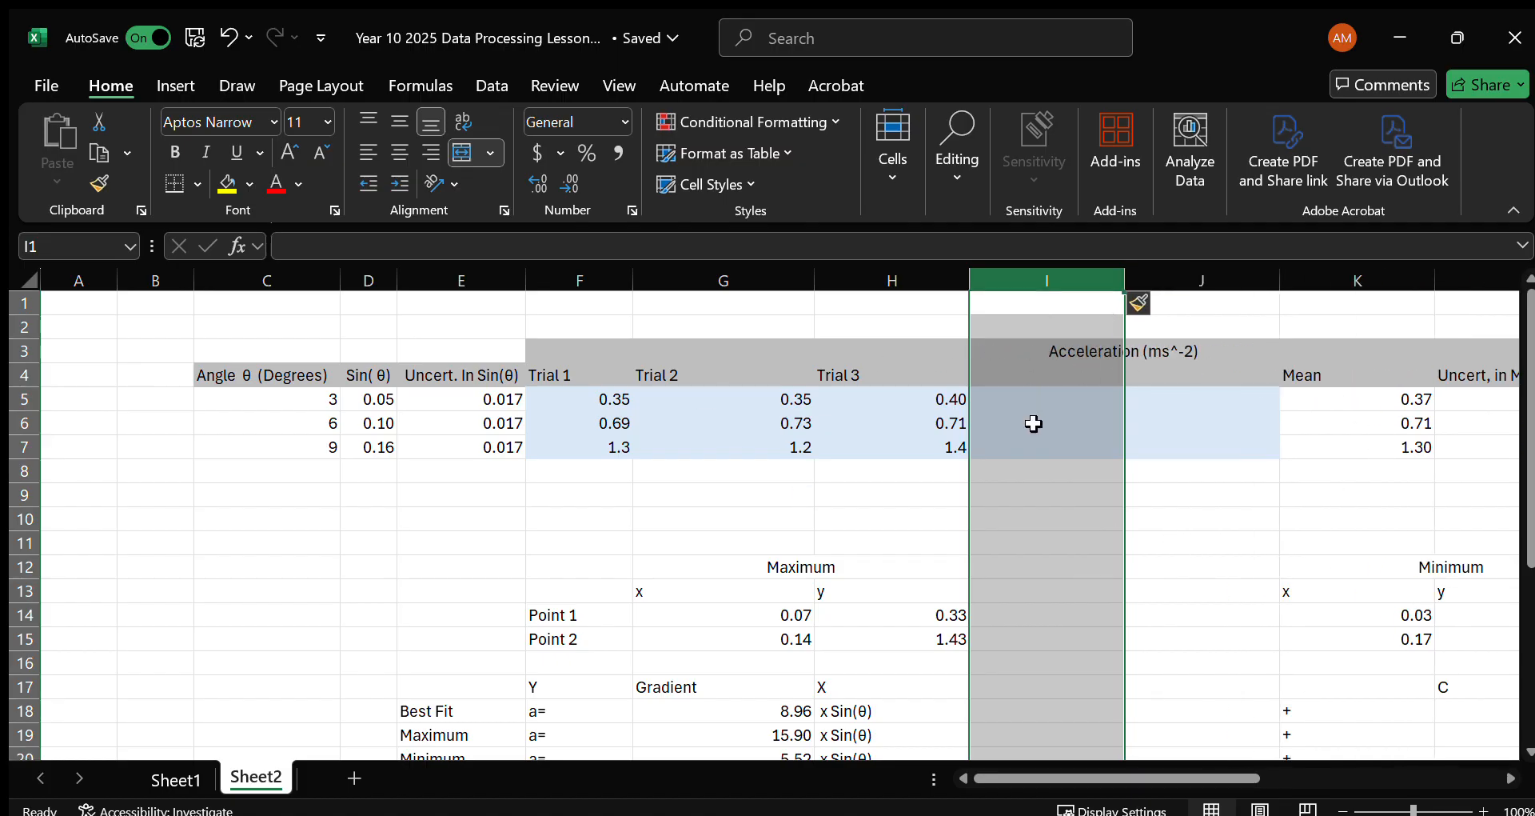
pyautogui.click(1163, 443)
pyautogui.click(1180, 402)
pyautogui.click(1068, 396)
pyautogui.click(1053, 424)
pyautogui.click(1057, 446)
pyautogui.click(1157, 445)
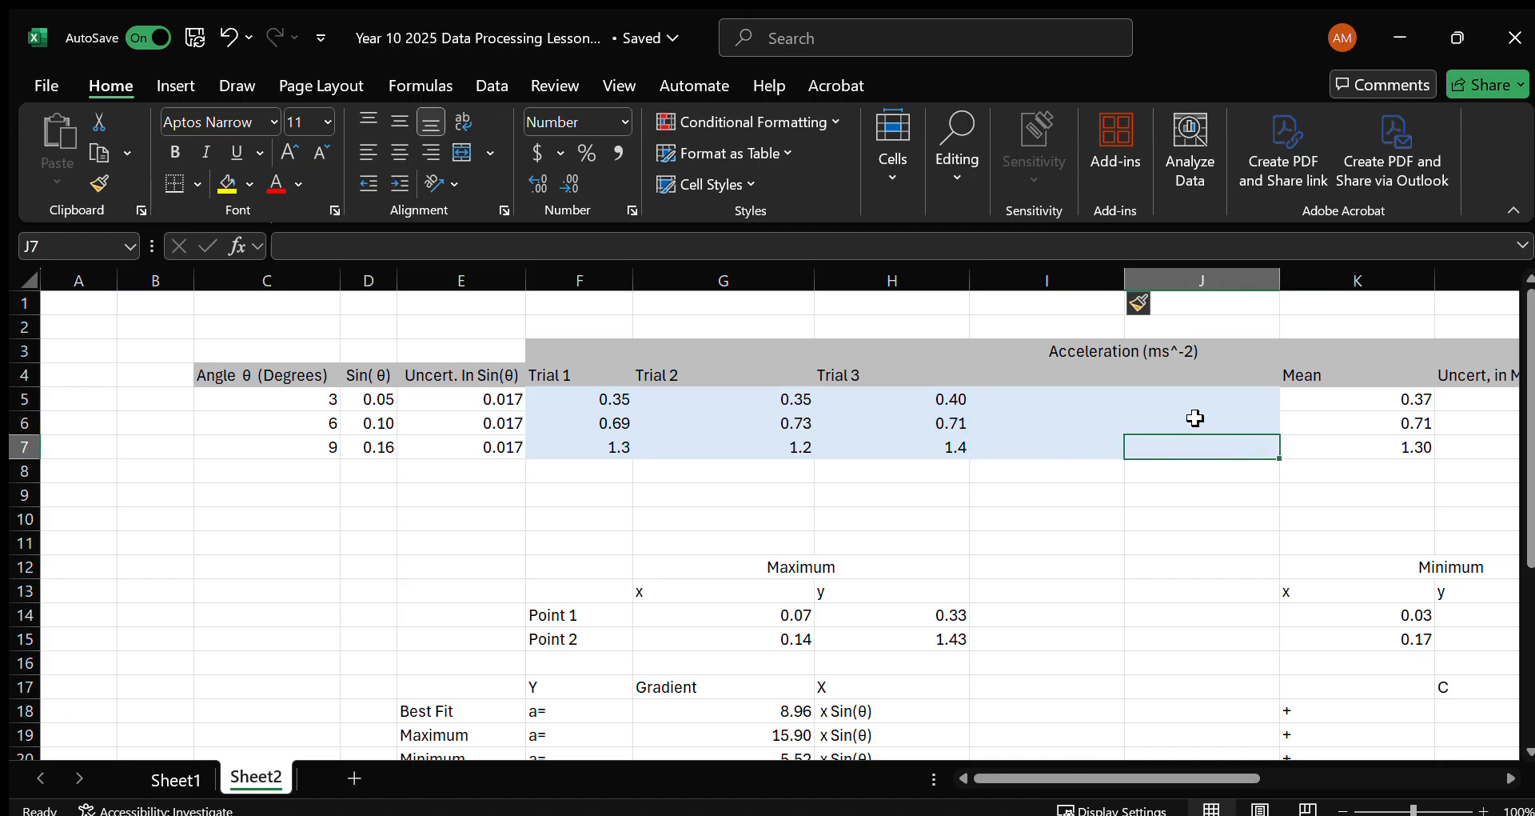
pyautogui.click(1182, 397)
pyautogui.click(1107, 399)
pyautogui.click(1094, 422)
pyautogui.click(1090, 451)
pyautogui.click(1182, 446)
pyautogui.hotkey('ctrl', 'z')
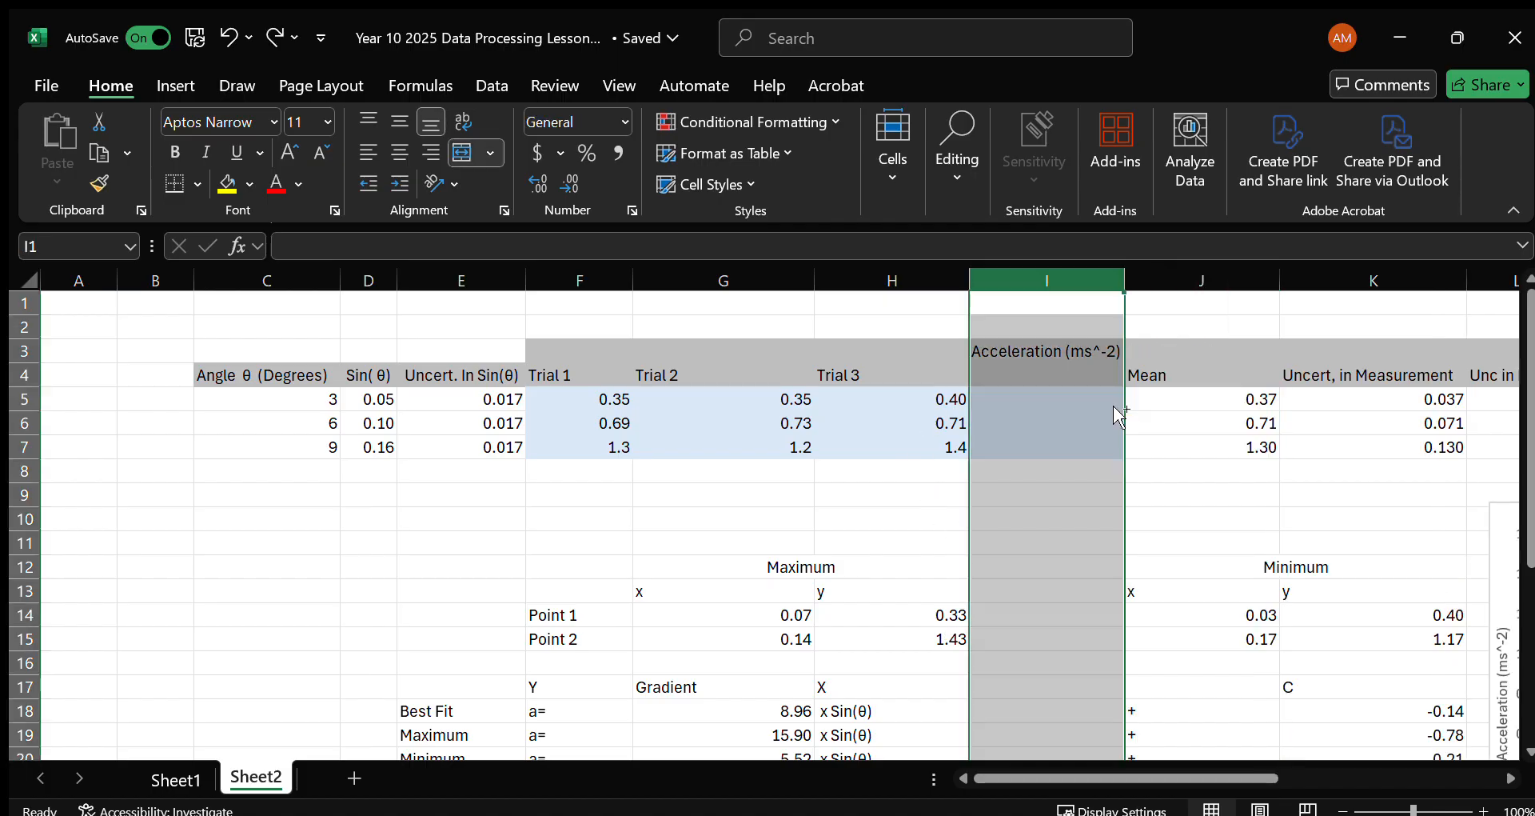
pyautogui.hotkey('ctrl', 'z')
# Review the fitted-line equations, the error and uncertainty rows, and the validity and reliability tests beside them.
pyautogui.scroll(-2, 1064, 502)
pyautogui.scroll(-3, 769, 627)
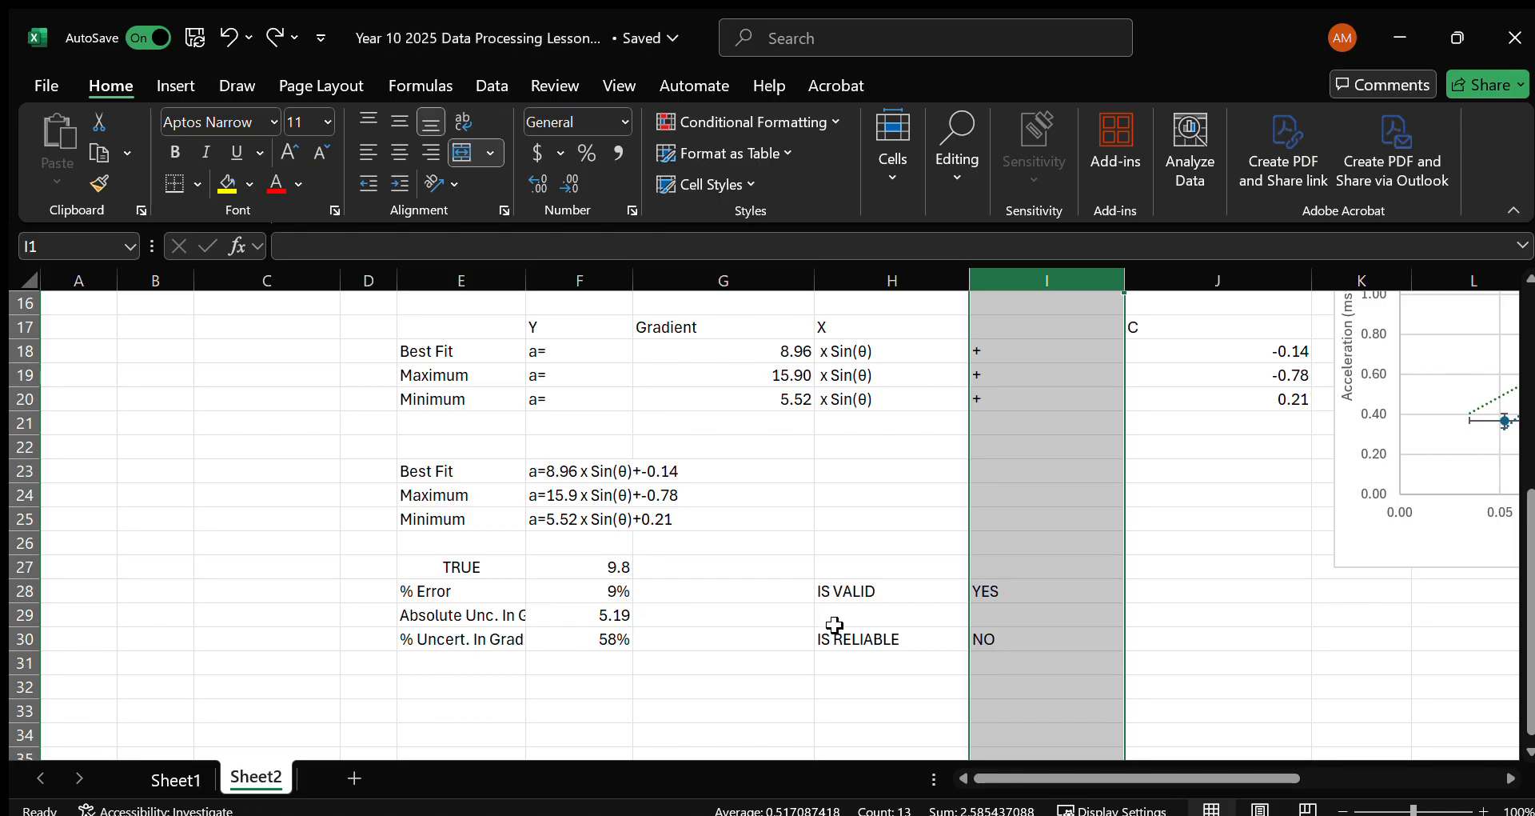
pyautogui.scroll(1, 794, 530)
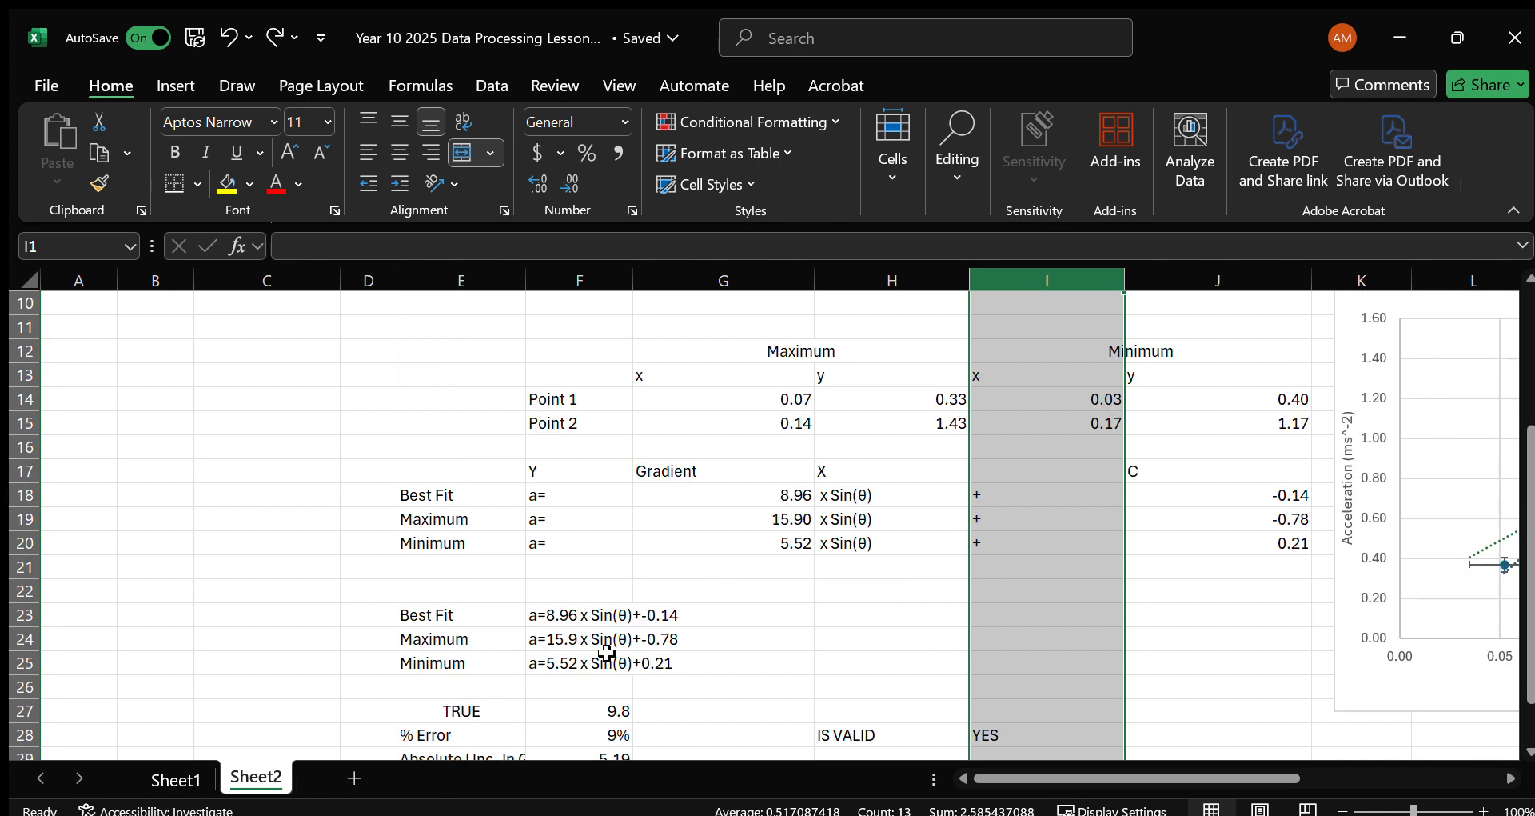
pyautogui.scroll(-1, 692, 607)
pyautogui.click(727, 595)
pyautogui.scroll(-1, 702, 506)
pyautogui.click(702, 515)
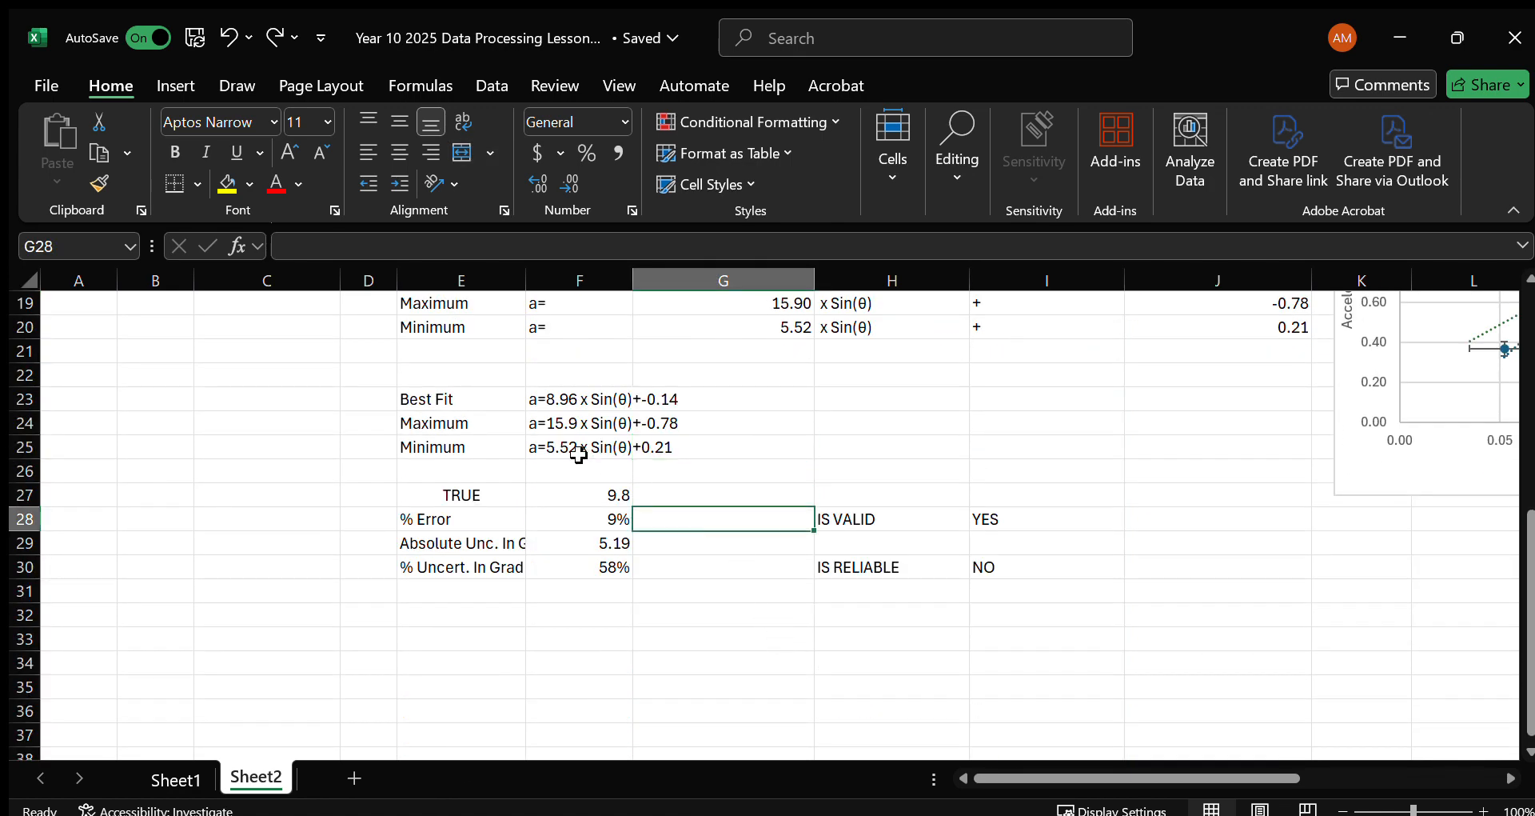